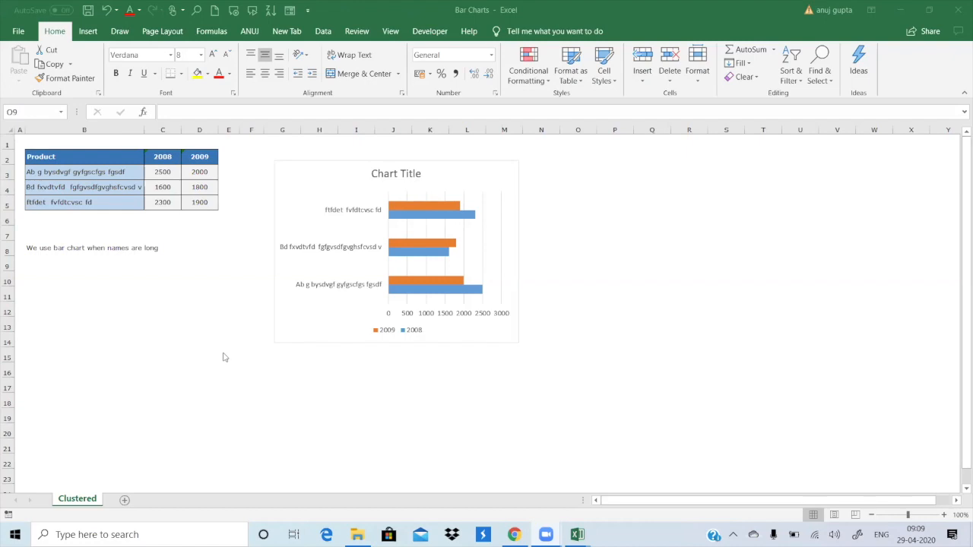
Step: Rename the three products in the table's Product column as A, B and C
{"action": "left_click", "coordinate": [91, 172]}
{"action": "type", "text": "a"}
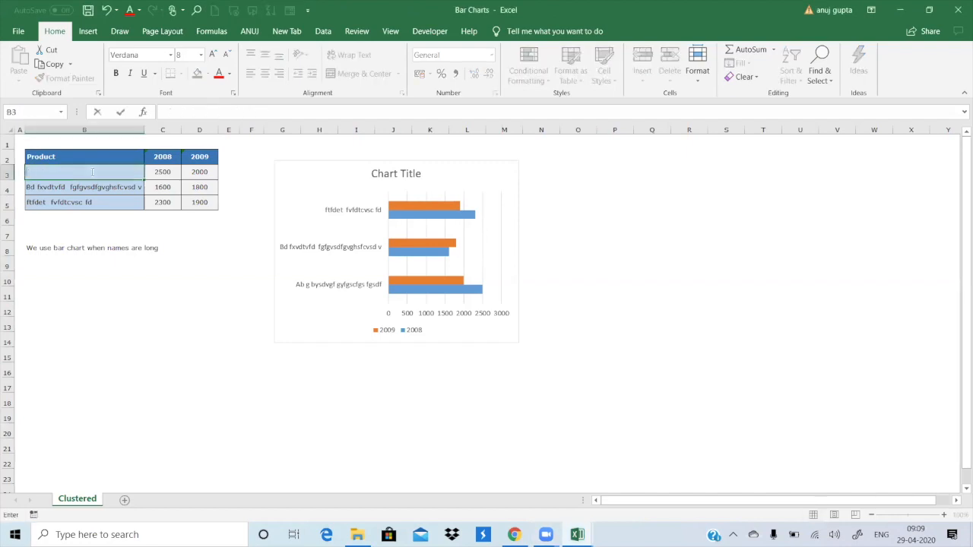
{"action": "left_click", "coordinate": [94, 187]}
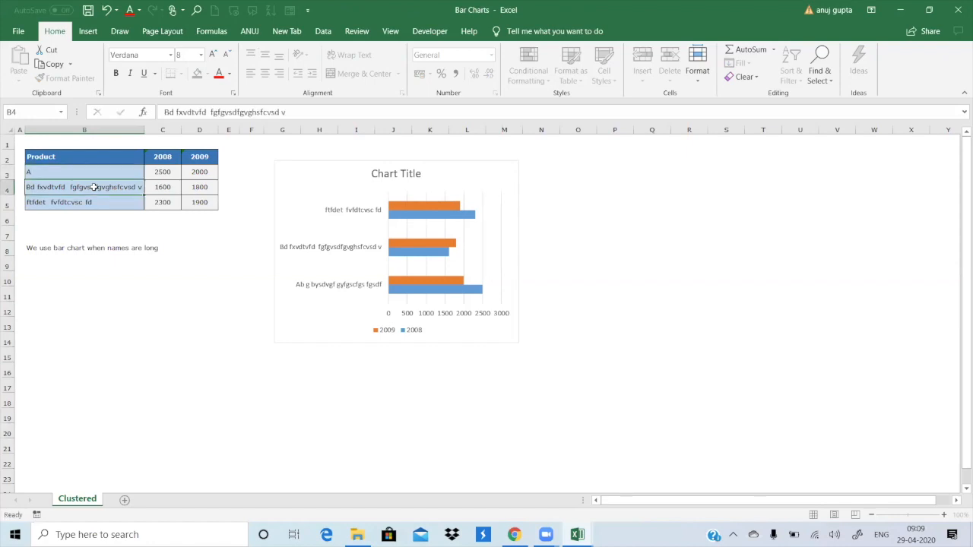
{"action": "type", "text": "B"}
{"action": "left_click", "coordinate": [97, 205]}
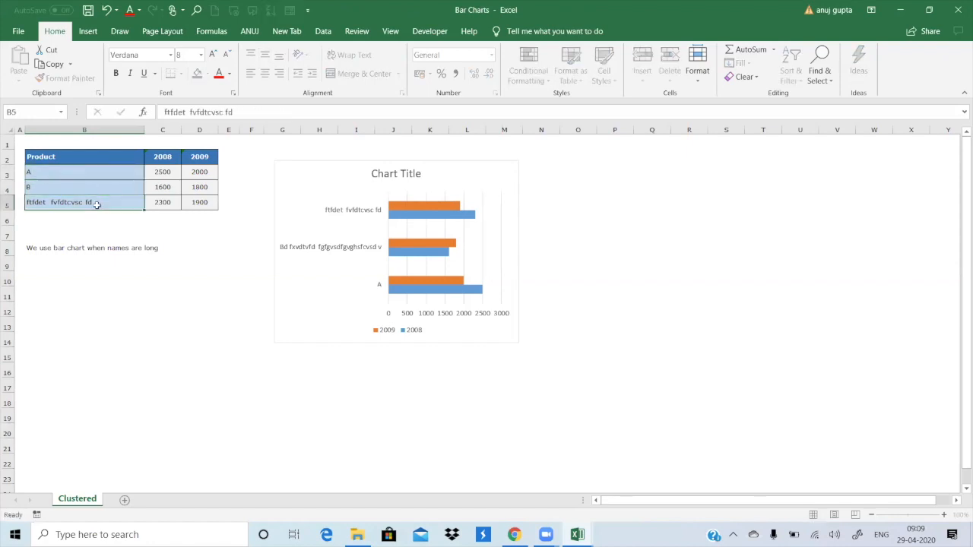
{"action": "type", "text": "C"}
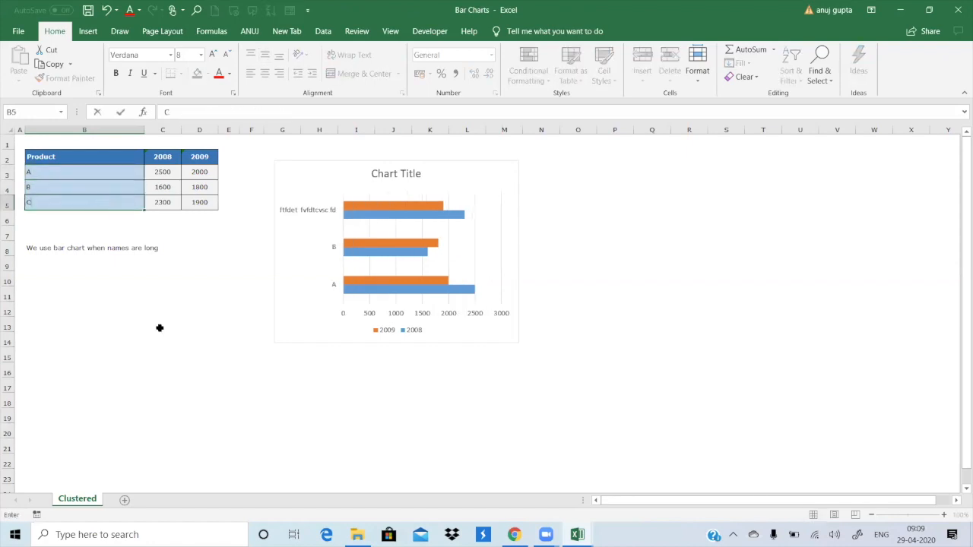
{"action": "left_click", "coordinate": [159, 328]}
Step: Make the product names and their 2008 and 2009 values bold and centre them horizontally
{"action": "left_click_drag", "start_coordinate": [87, 174], "coordinate": [90, 181]}
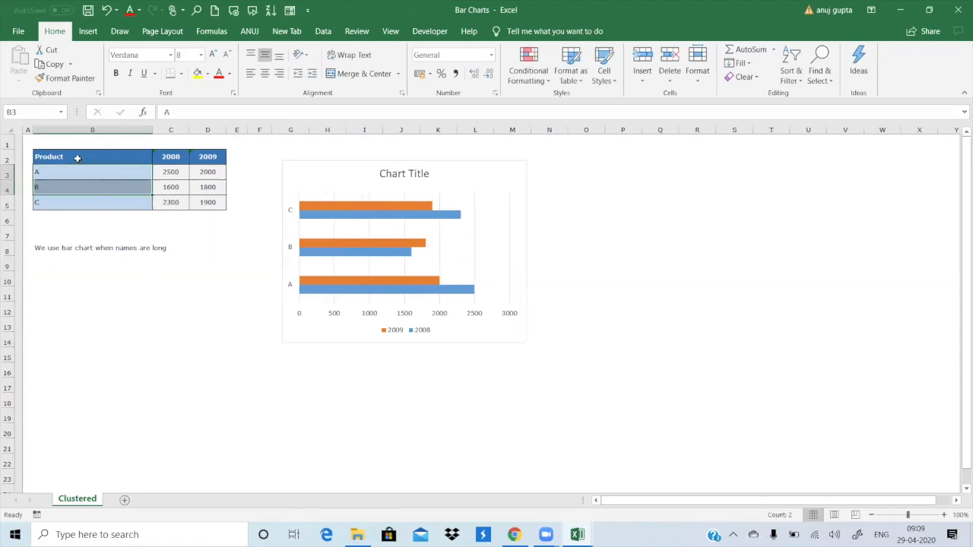
{"action": "left_click_drag", "start_coordinate": [72, 169], "coordinate": [200, 202]}
{"action": "key", "text": "ctrl+b"}
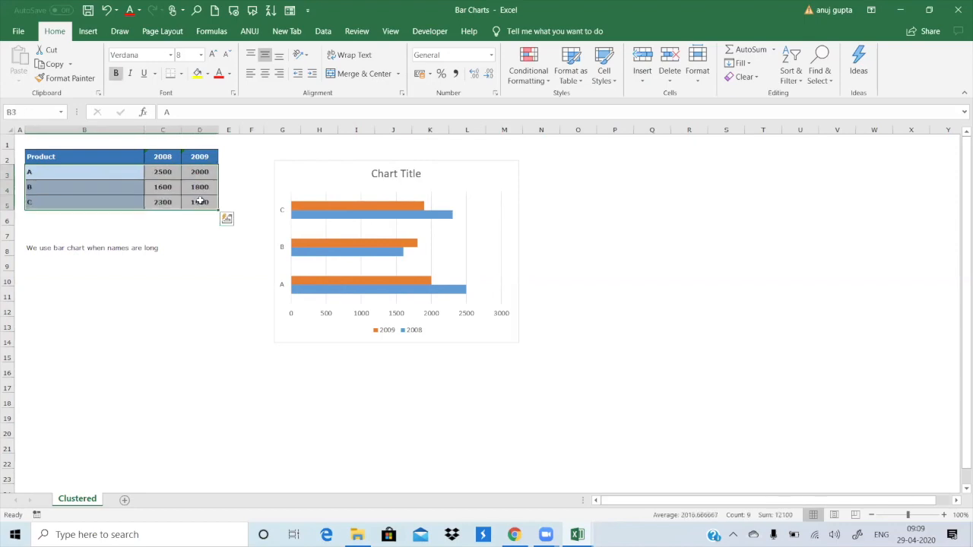
{"action": "left_click", "coordinate": [264, 73]}
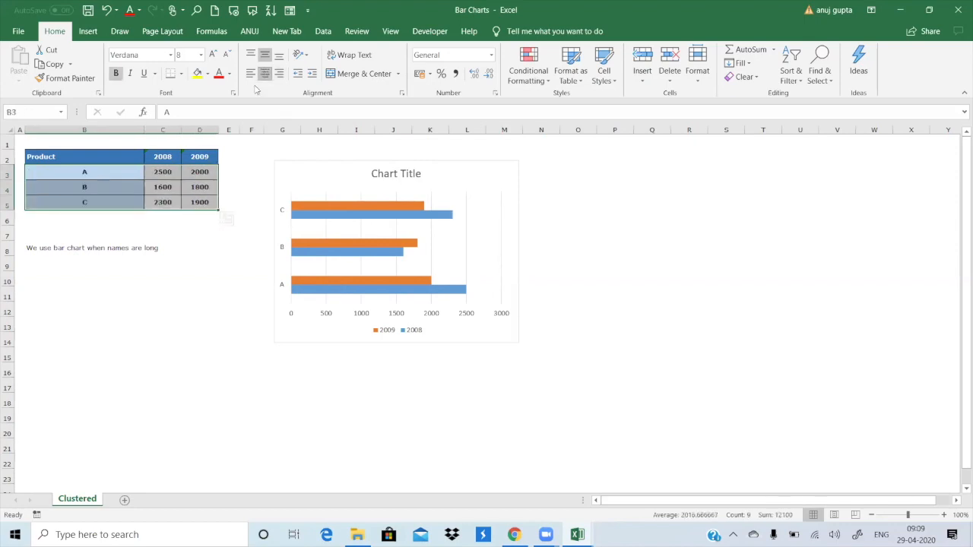
{"action": "left_click", "coordinate": [190, 276]}
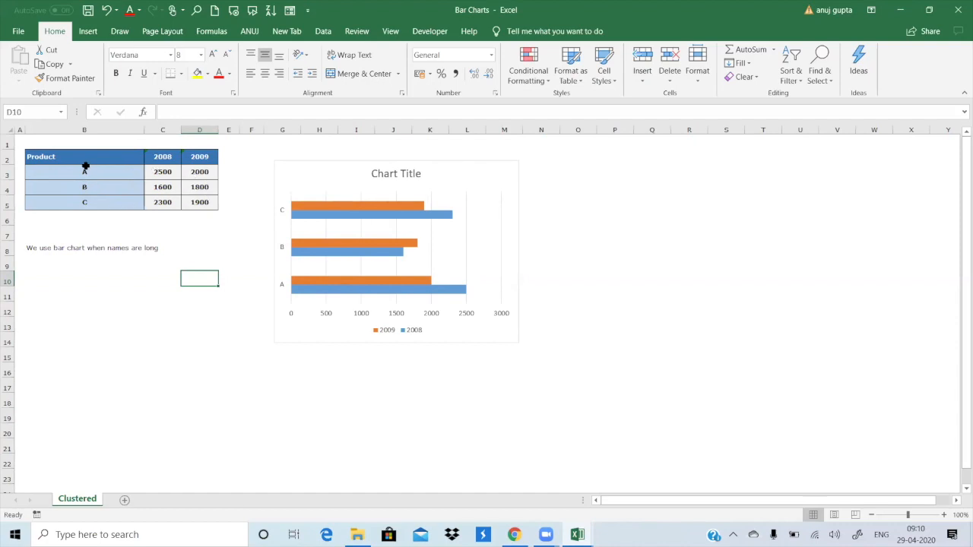
Step: Insert a 2-D clustered column chart from the whole product table and place it below the note about long names
{"action": "left_click_drag", "start_coordinate": [83, 164], "coordinate": [199, 198]}
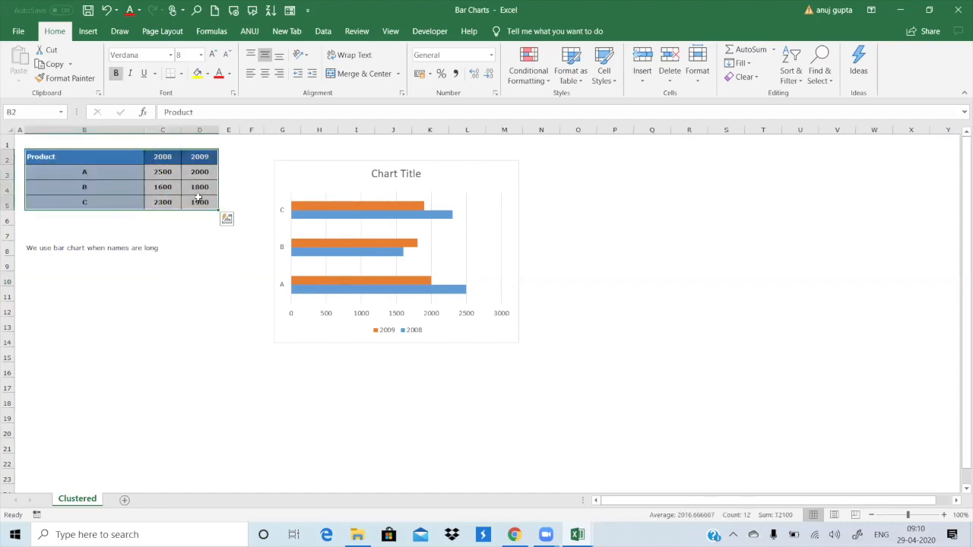
{"action": "left_click", "coordinate": [95, 32]}
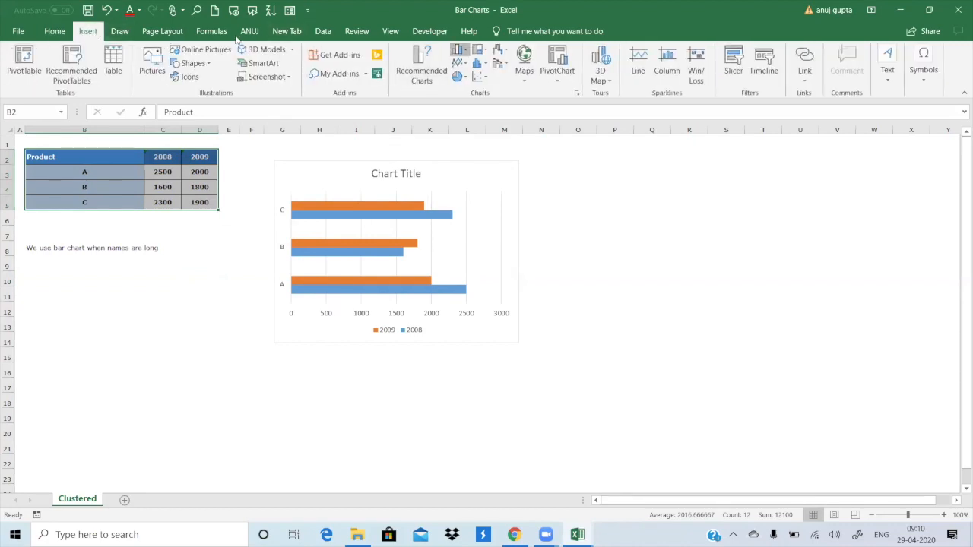
{"action": "left_click", "coordinate": [460, 49]}
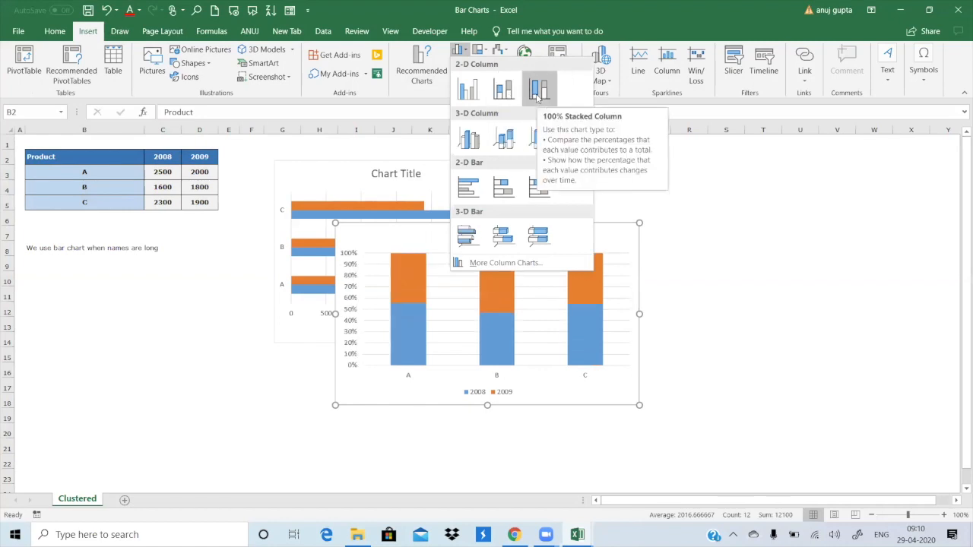
{"action": "left_click", "coordinate": [478, 99]}
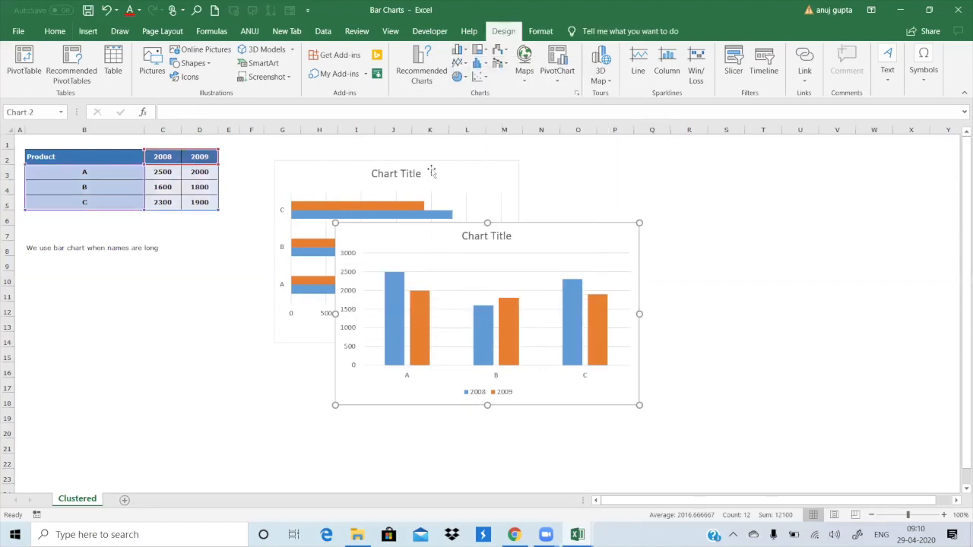
{"action": "mouse_move", "coordinate": [363, 240]}
{"action": "left_mouse_down"}
{"action": "mouse_move", "coordinate": [258, 281]}
{"action": "mouse_move", "coordinate": [71, 320]}
{"action": "left_mouse_up"}
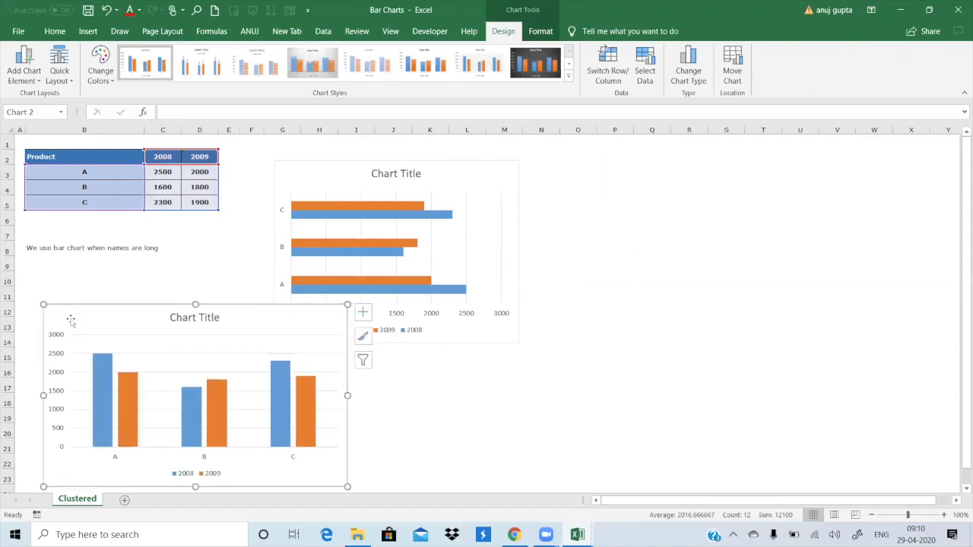
{"action": "left_click", "coordinate": [88, 31]}
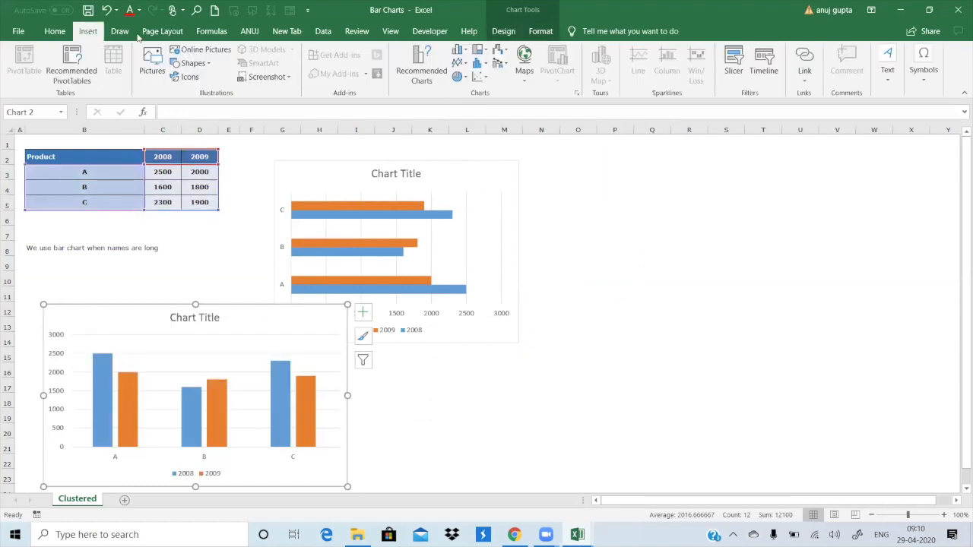
{"action": "left_click", "coordinate": [459, 49]}
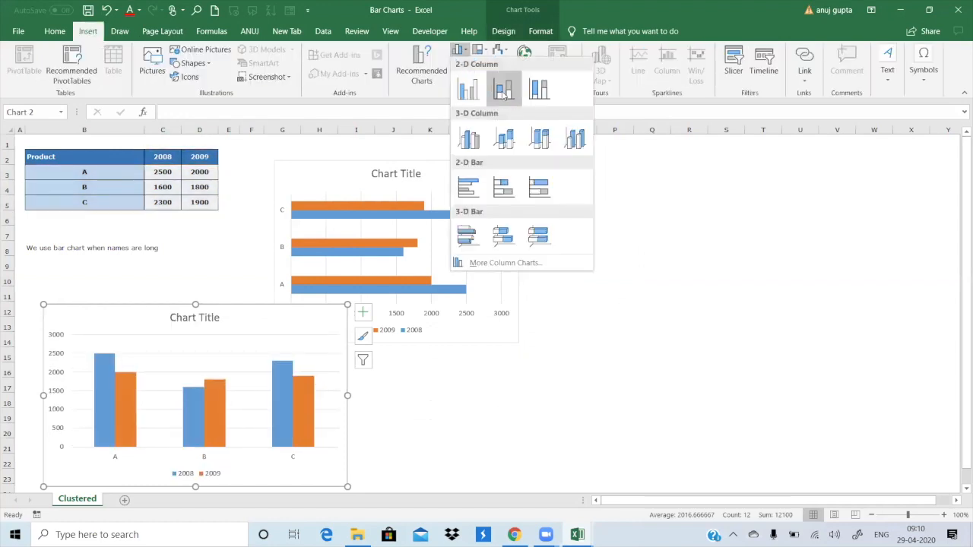
{"action": "left_click", "coordinate": [106, 272]}
Step: Insert a 2-D stacked column chart from the whole product table and place it directly beside the clustered column chart
{"action": "left_click_drag", "start_coordinate": [41, 157], "coordinate": [204, 203]}
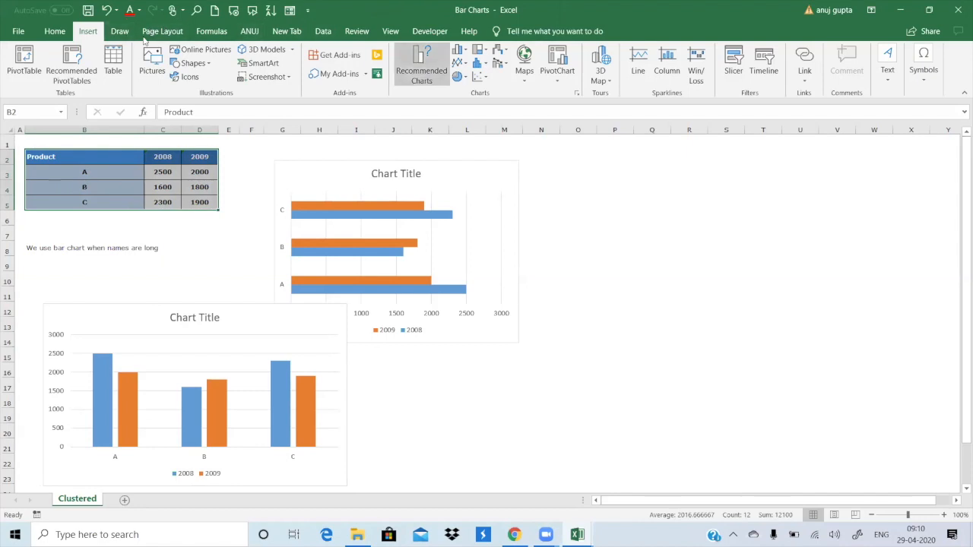
{"action": "left_click", "coordinate": [459, 50]}
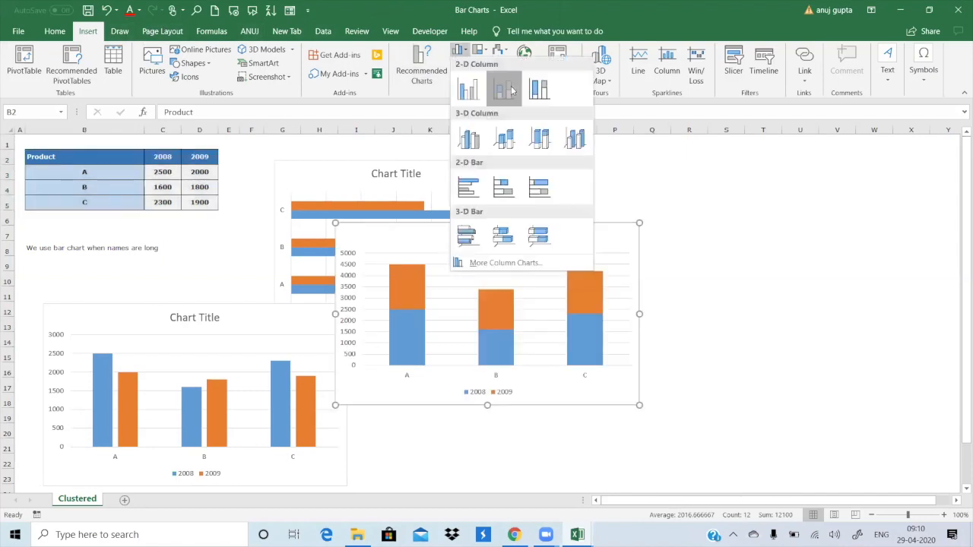
{"action": "left_click", "coordinate": [512, 90]}
{"action": "left_click", "coordinate": [504, 236]}
{"action": "mouse_move", "coordinate": [541, 319]}
{"action": "left_mouse_down"}
{"action": "mouse_move", "coordinate": [524, 352]}
{"action": "mouse_move", "coordinate": [537, 301]}
{"action": "left_mouse_up"}
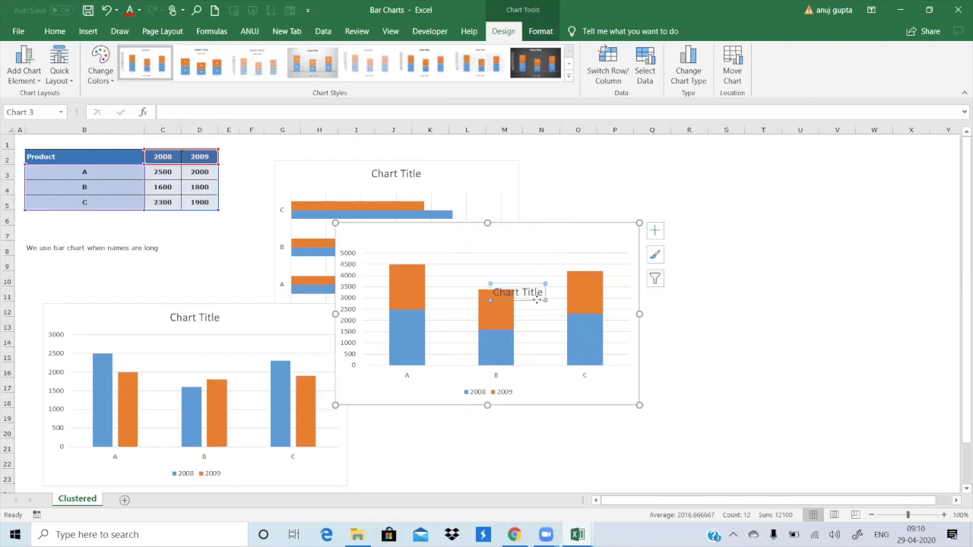
{"action": "key", "text": "ctrl+z"}
{"action": "left_click_drag", "start_coordinate": [537, 238], "coordinate": [552, 320]}
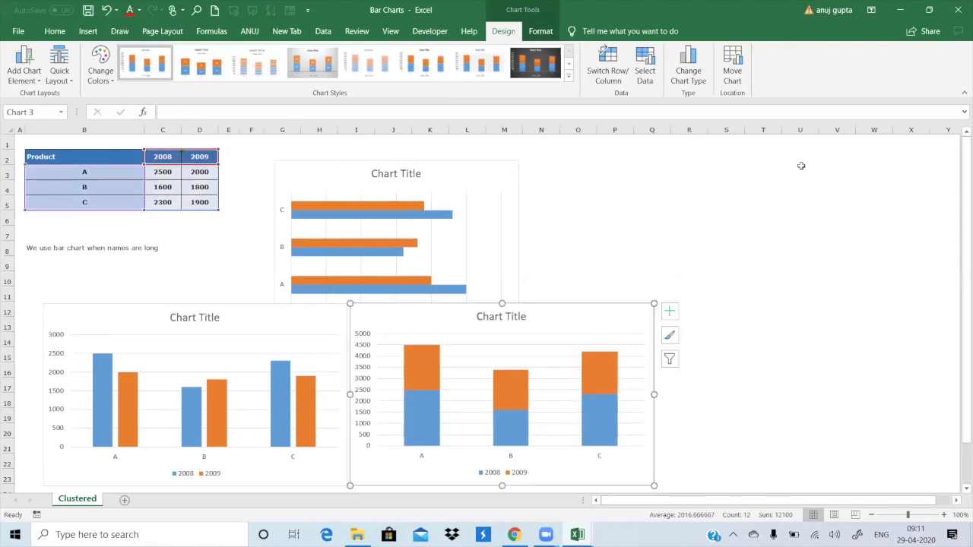
Step: Create a default chart on its own sheet from the product table, and reposition the Clustered sheet's stacked chart beside the clustered column chart
{"action": "left_click", "coordinate": [86, 33]}
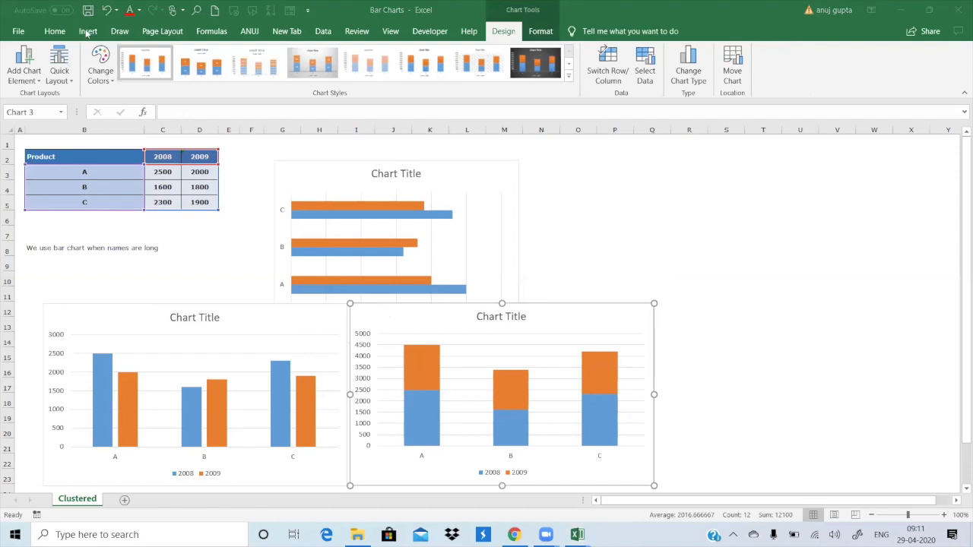
{"action": "left_click_drag", "start_coordinate": [60, 154], "coordinate": [185, 198]}
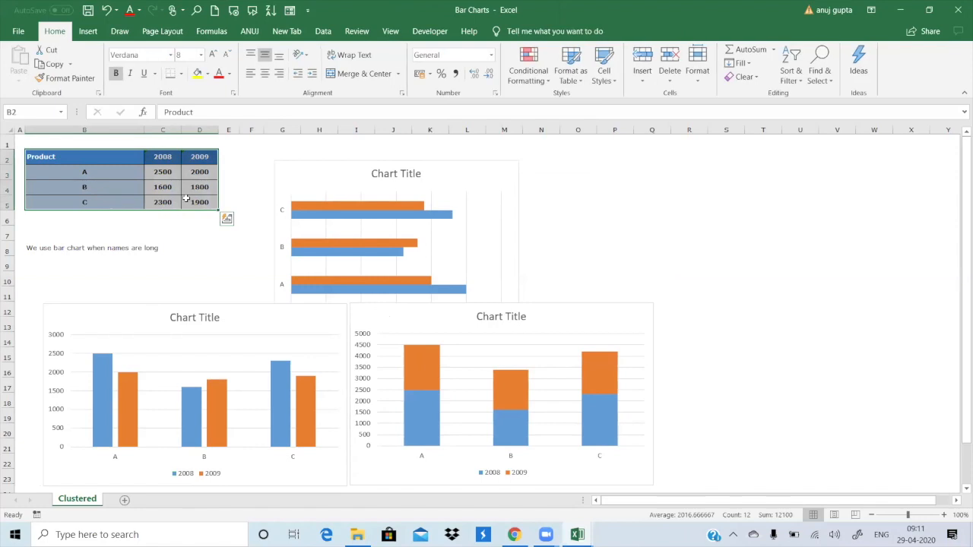
{"action": "key", "text": "F11"}
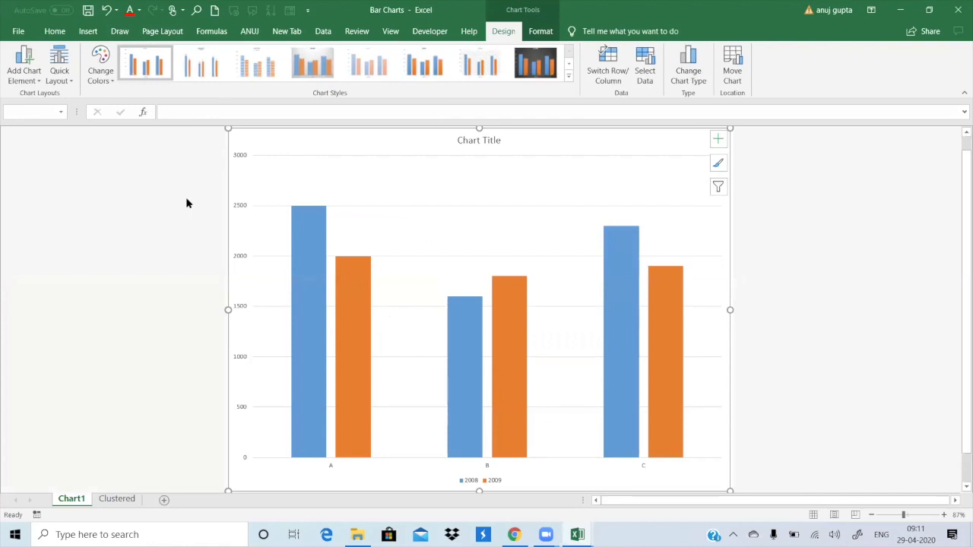
{"action": "key", "text": "ctrl+Page_Down"}
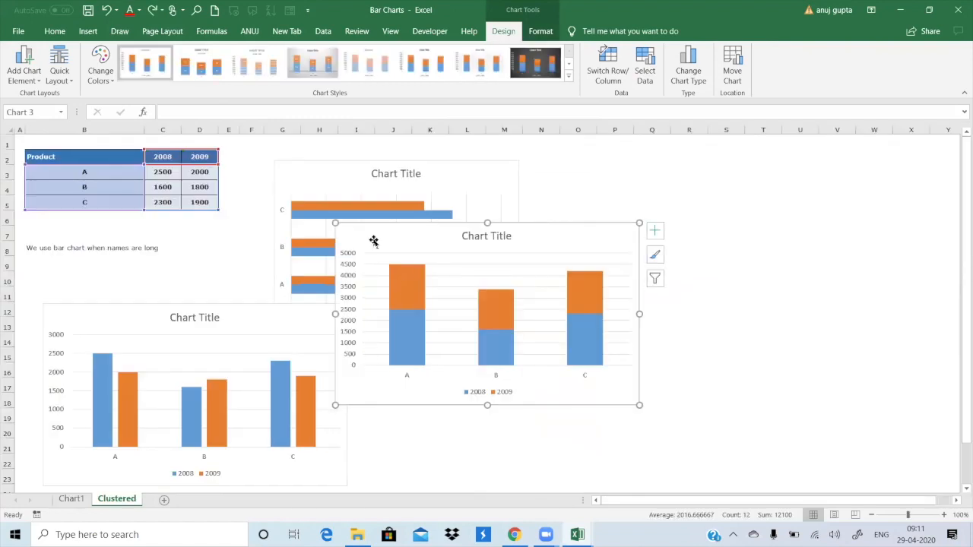
{"action": "left_click_drag", "start_coordinate": [374, 241], "coordinate": [386, 321]}
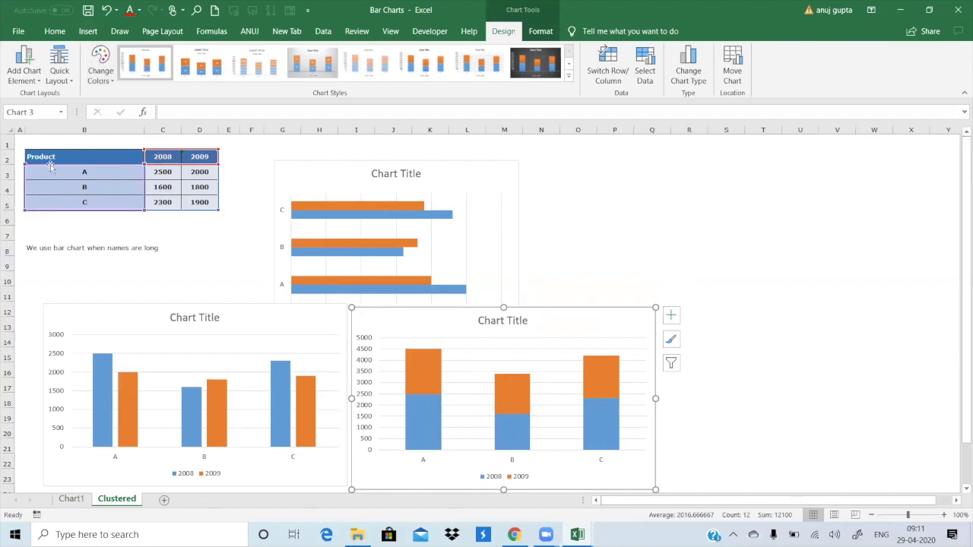
Step: Insert a 2-D 100% stacked column chart from the product table and place it in the empty area around columns Q to X
{"action": "left_click_drag", "start_coordinate": [39, 157], "coordinate": [207, 202]}
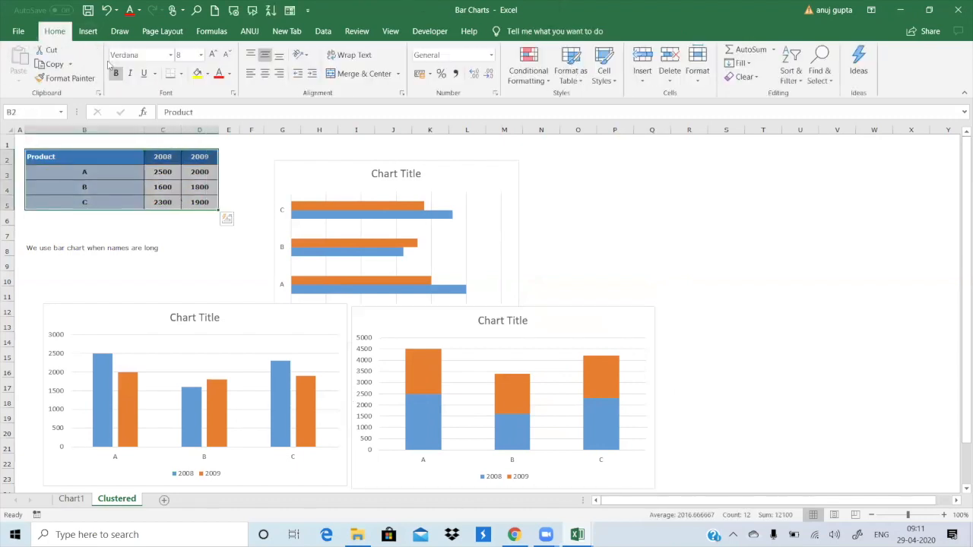
{"action": "left_click", "coordinate": [87, 31]}
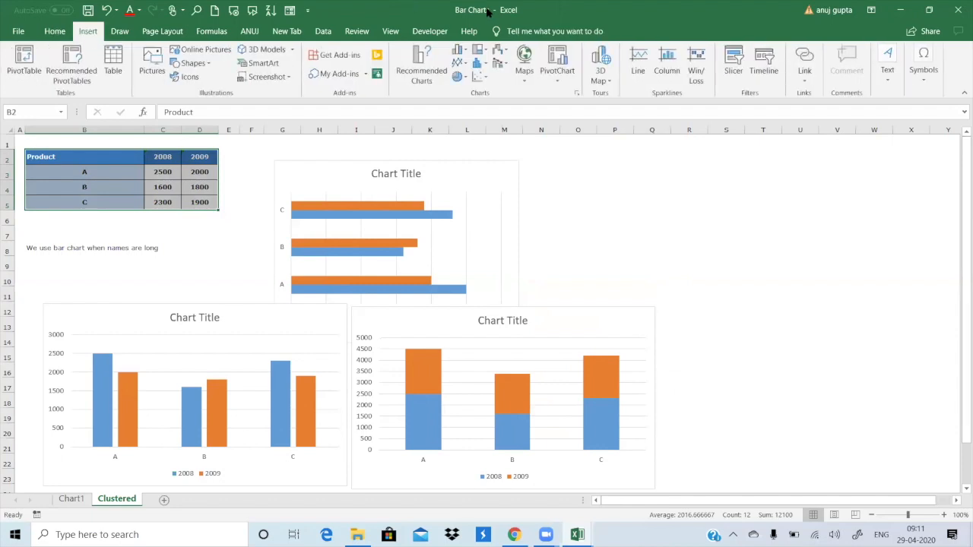
{"action": "left_click", "coordinate": [459, 50]}
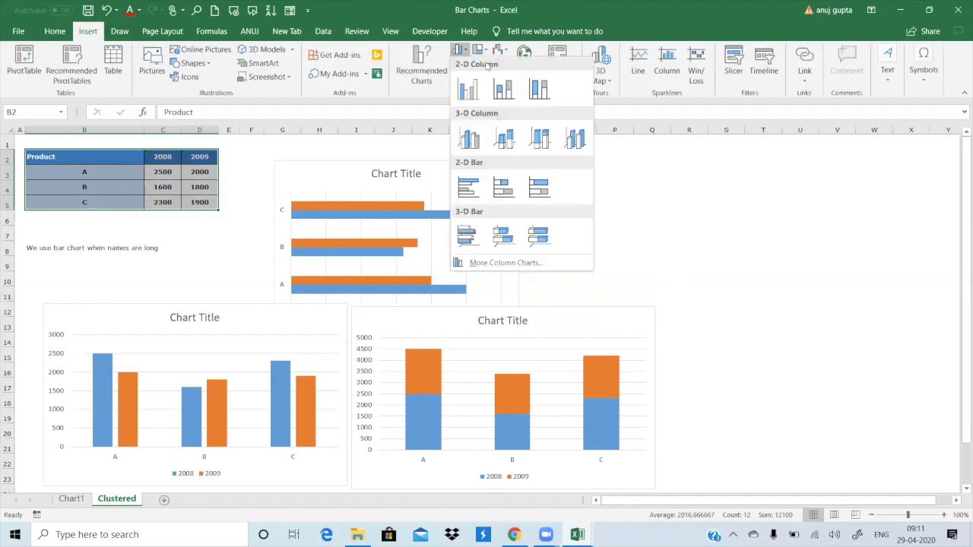
{"action": "left_click", "coordinate": [555, 102]}
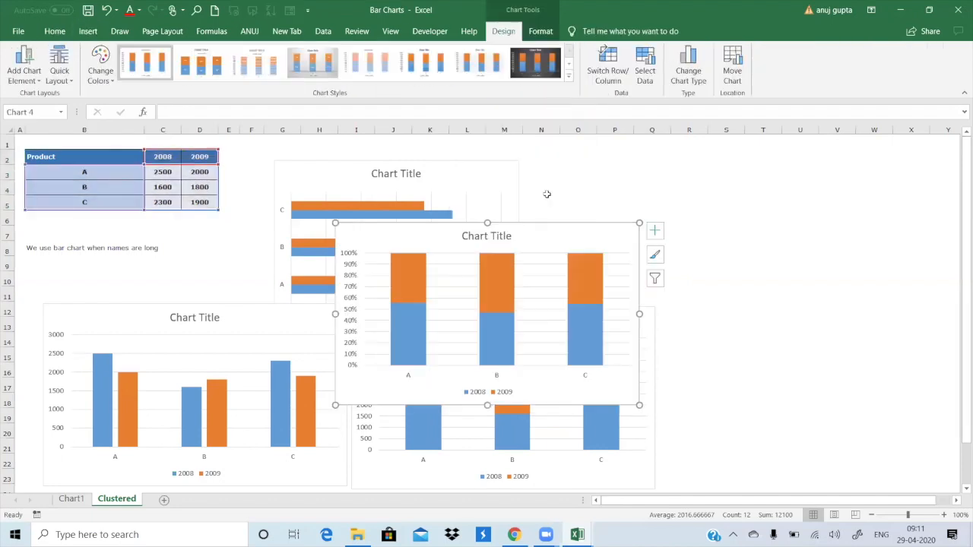
{"action": "left_click_drag", "start_coordinate": [566, 229], "coordinate": [844, 165]}
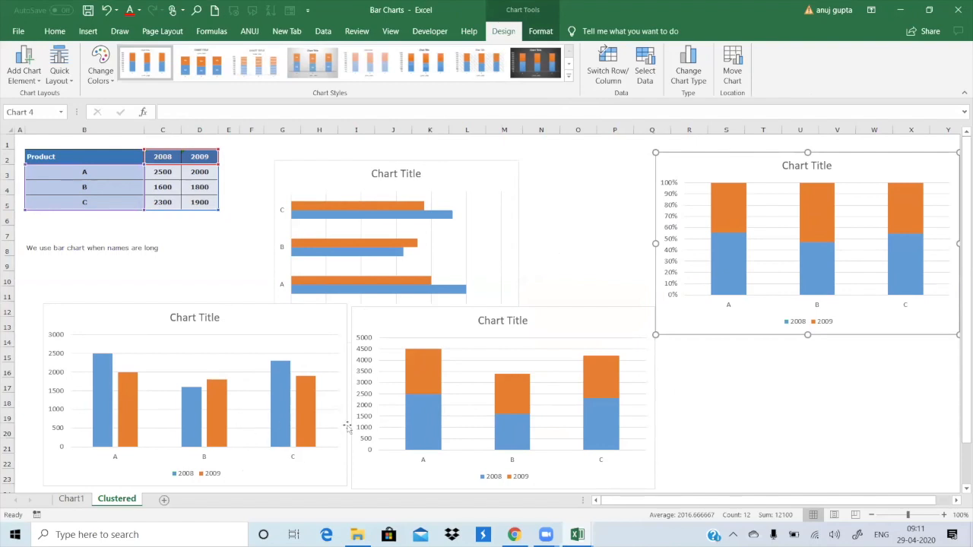
Step: Compare the clustered column chart with the 100% stacked column chart, inspecting product A's 2009 segment against the table
{"action": "left_click", "coordinate": [244, 473]}
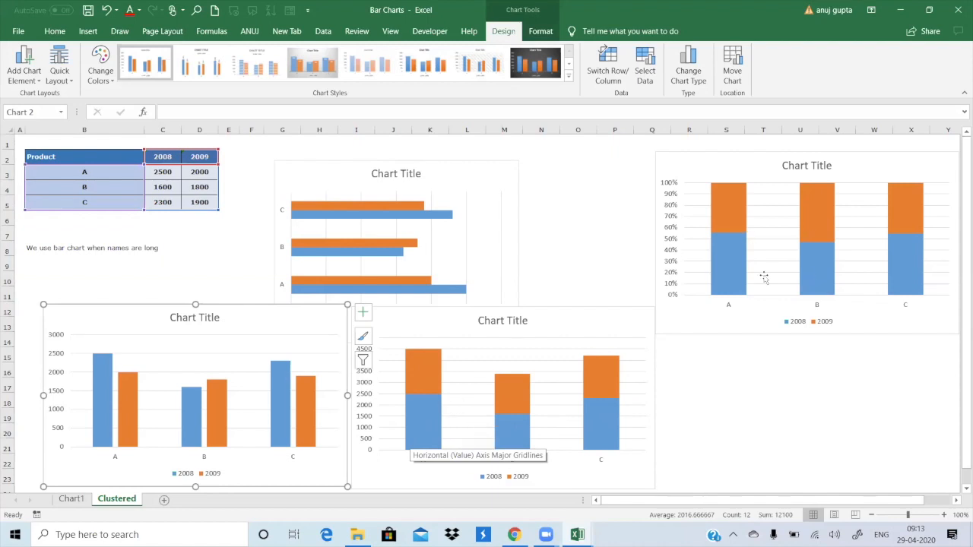
{"action": "left_click", "coordinate": [777, 321]}
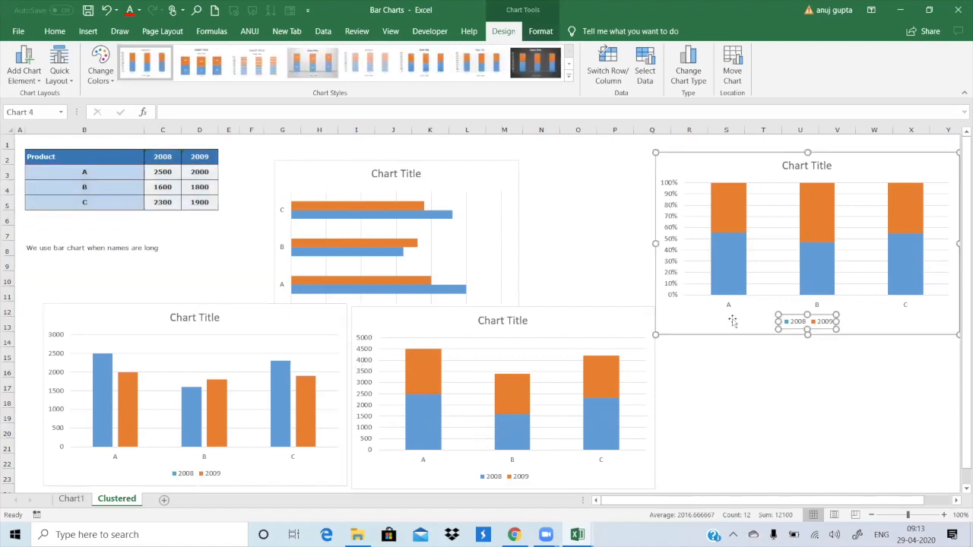
{"action": "mouse_move", "coordinate": [735, 281]}
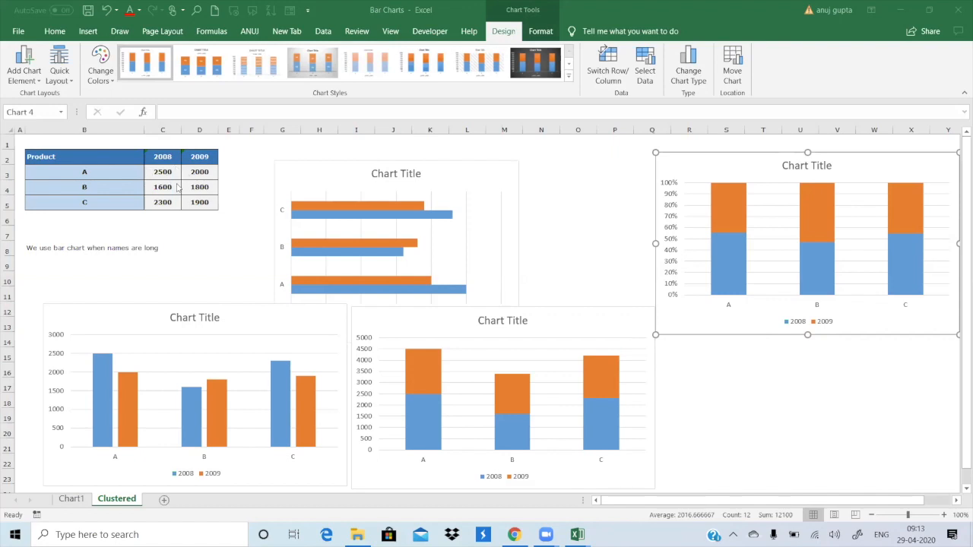
{"action": "key", "text": "Down"}
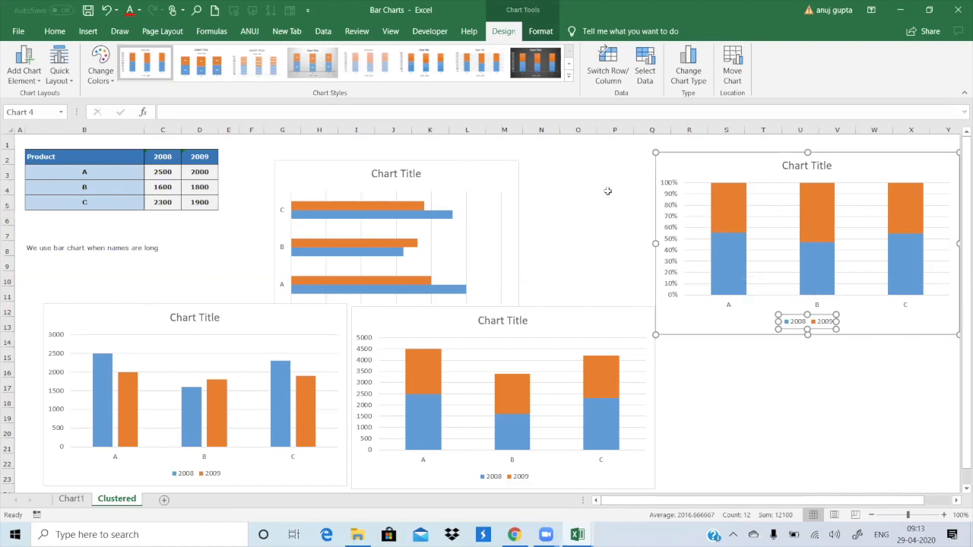
{"action": "mouse_move", "coordinate": [738, 220]}
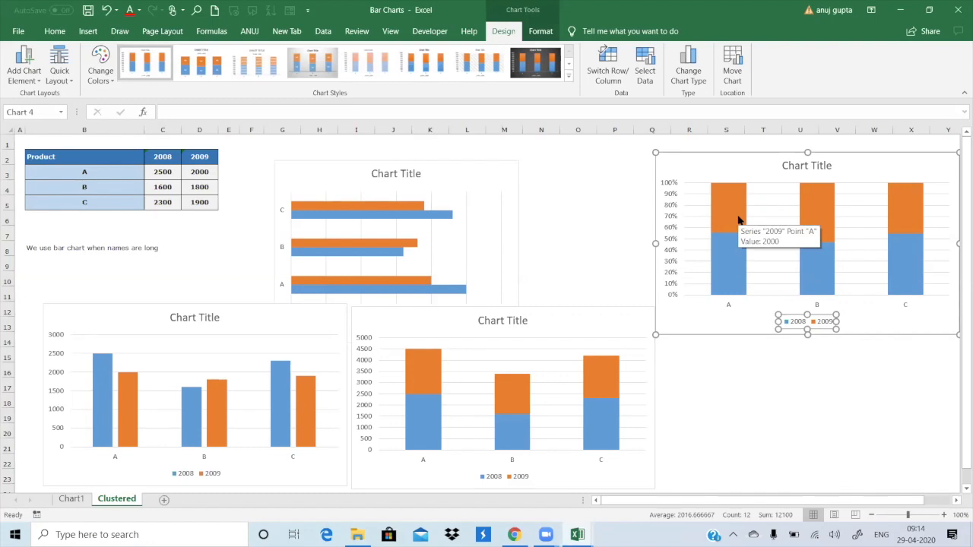
{"action": "left_click", "coordinate": [229, 169]}
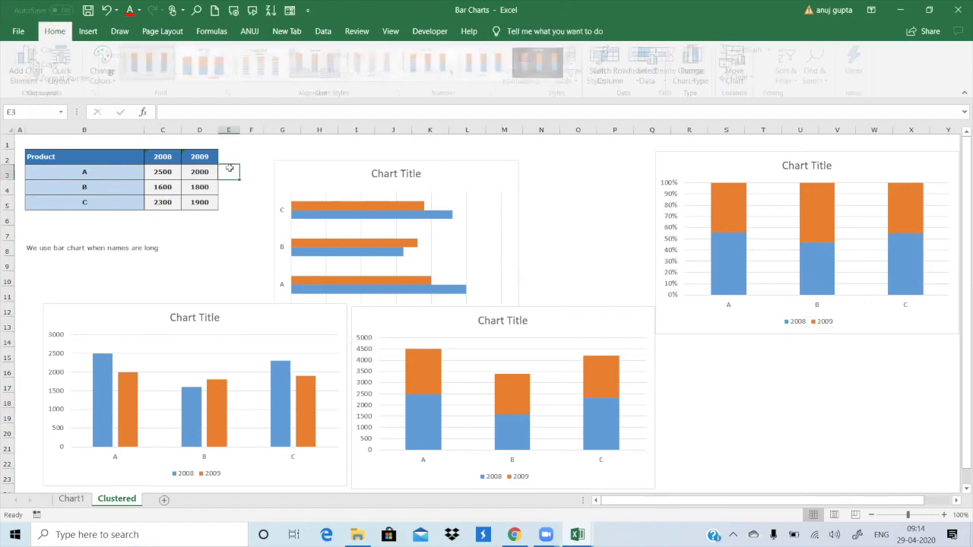
Step: Enter the totals 4500, 3400 and 4200 in cells E3 to E5 beside products A, B and C
{"action": "type", "text": "4500"}
{"action": "key", "text": "Return"}
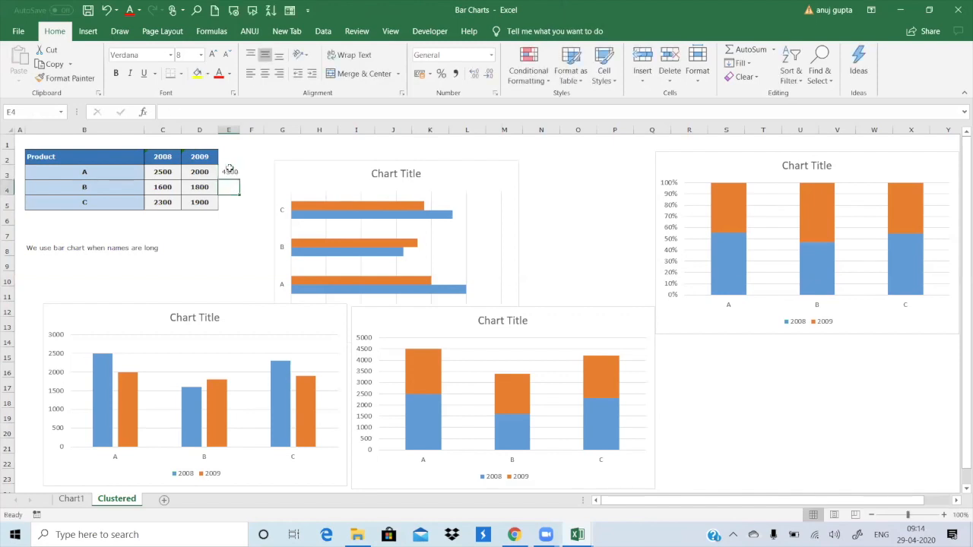
{"action": "type", "text": "3400"}
{"action": "key", "text": "Return"}
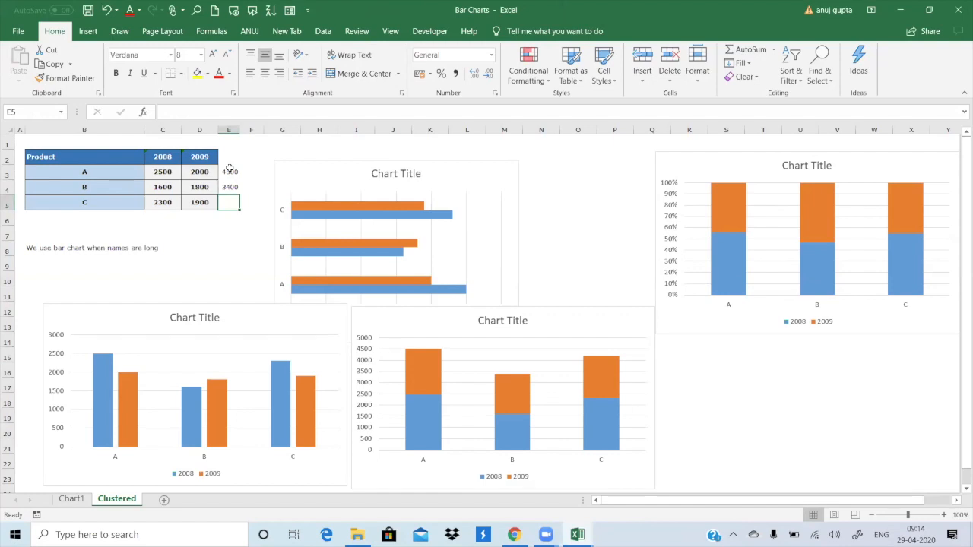
{"action": "type", "text": "4200"}
{"action": "key", "text": "Return"}
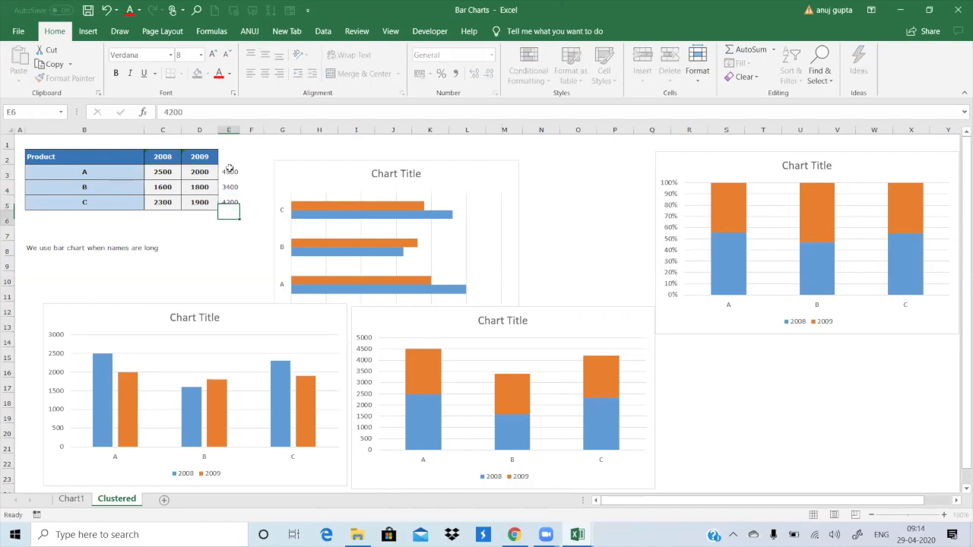
Step: Set product C's 2008 and 2009 values in the table to 2100 each
{"action": "key", "text": "Left"}
{"action": "key", "text": "Up"}
{"action": "key", "text": "Left"}
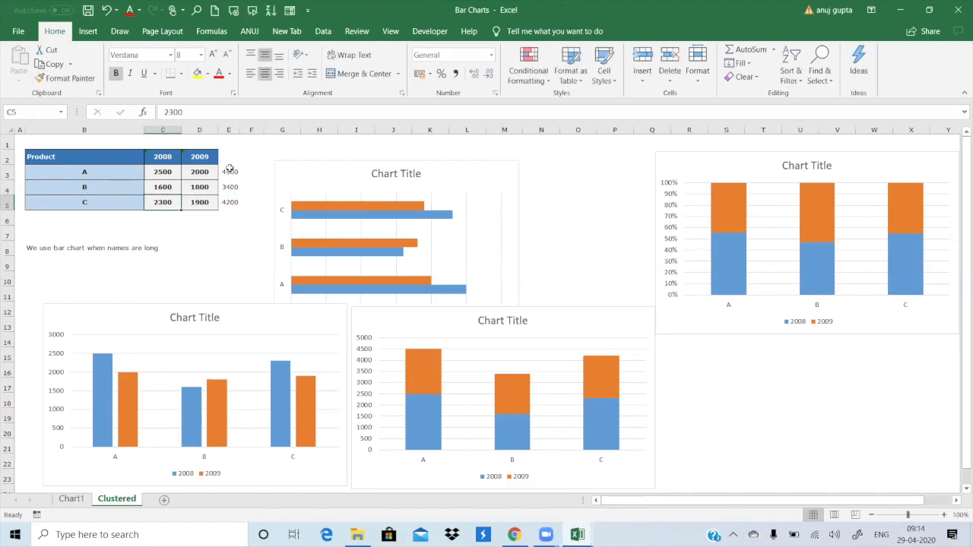
{"action": "type", "text": "2100"}
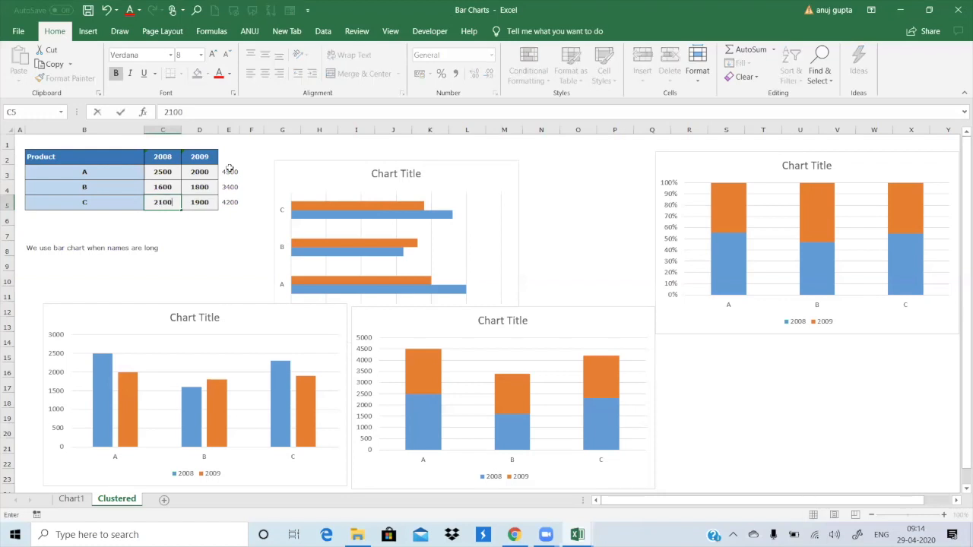
{"action": "key", "text": "Right"}
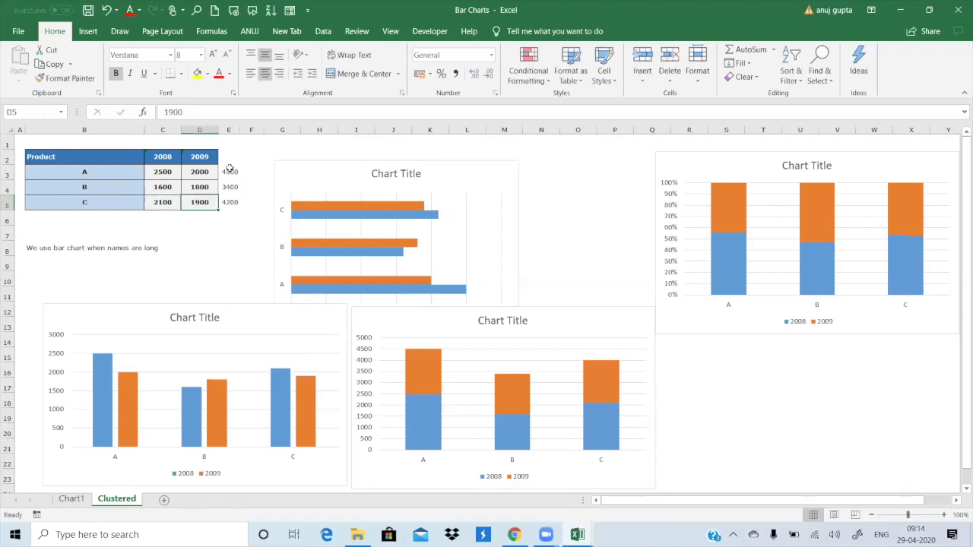
{"action": "type", "text": "2100"}
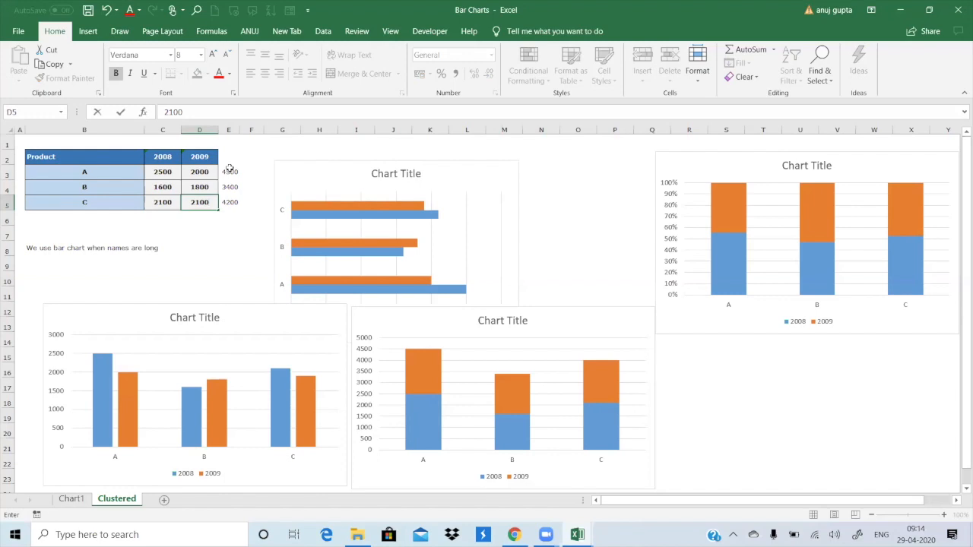
{"action": "key", "text": "Right"}
{"action": "key", "text": "Right"}
{"action": "key", "text": "Right"}
{"action": "key", "text": "Right"}
{"action": "key", "text": "Right"}
{"action": "key", "text": "Right"}
{"action": "key", "text": "Right"}
{"action": "key", "text": "Right"}
{"action": "key", "text": "Right"}
{"action": "key", "text": "Right"}
{"action": "key", "text": "Right"}
{"action": "key", "text": "Right"}
{"action": "key", "text": "Right"}
{"action": "key", "text": "Right"}
{"action": "key", "text": "Right"}
{"action": "key", "text": "Right"}
{"action": "key", "text": "Right"}
{"action": "key", "text": "Right"}
{"action": "key", "text": "Right"}
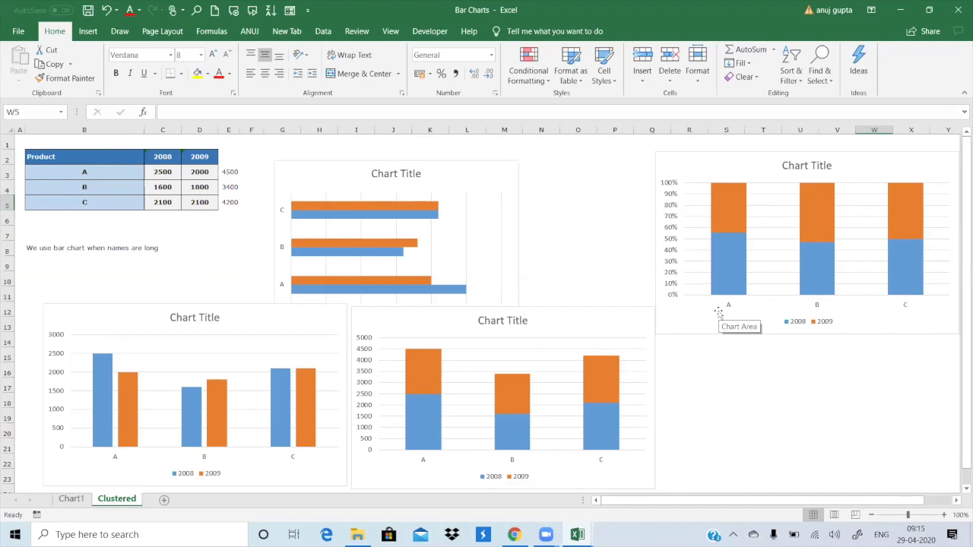
Step: Try switching rows and columns in the stacked column chart, and restore products A, B and C to its horizontal axis
{"action": "left_click", "coordinate": [544, 335]}
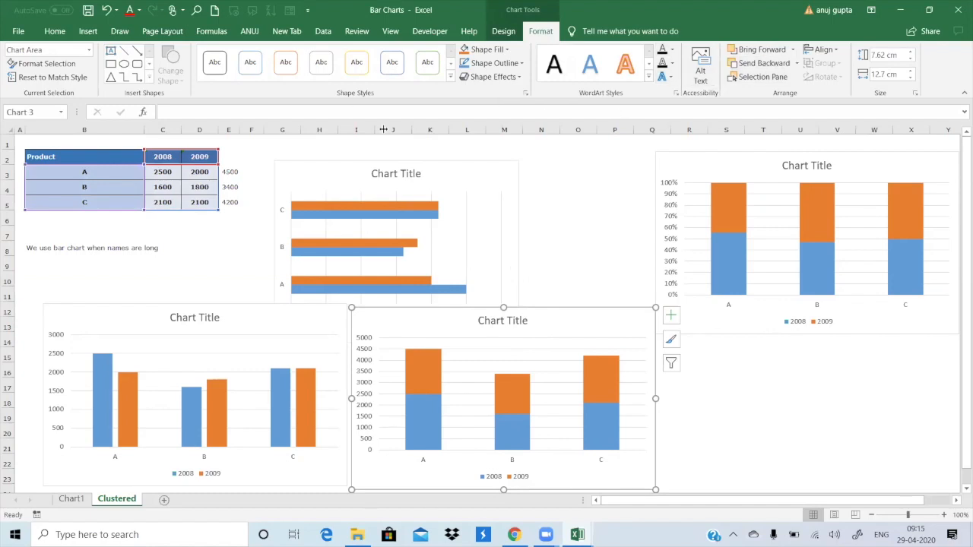
{"action": "left_click", "coordinate": [504, 31]}
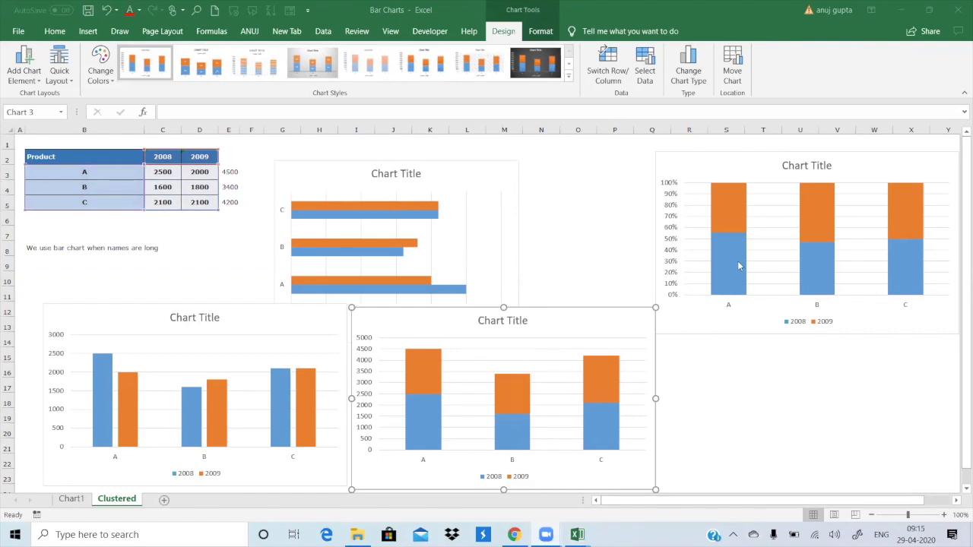
{"action": "left_click", "coordinate": [616, 72]}
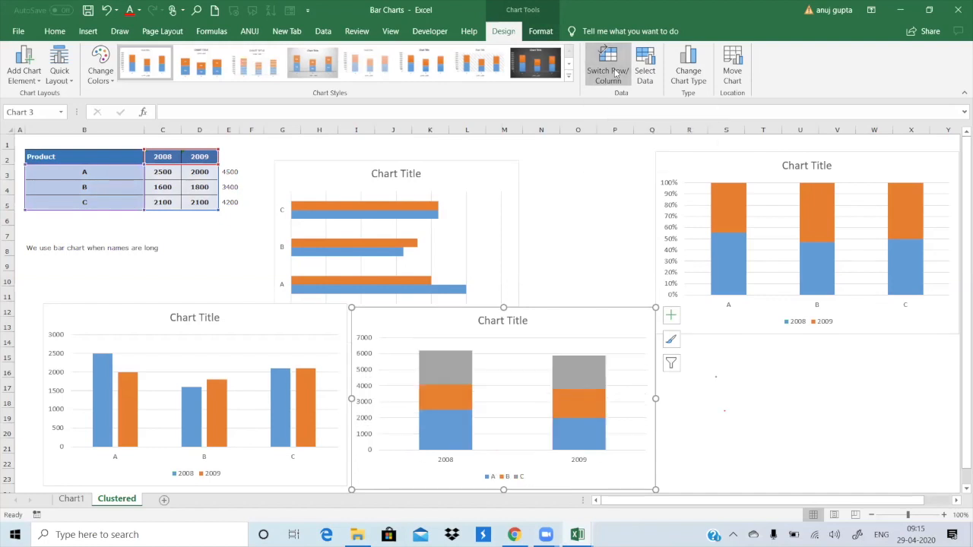
{"action": "left_click_drag", "start_coordinate": [679, 404], "coordinate": [704, 394]}
{"action": "key", "text": "ctrl+z"}
{"action": "left_click", "coordinate": [616, 73]}
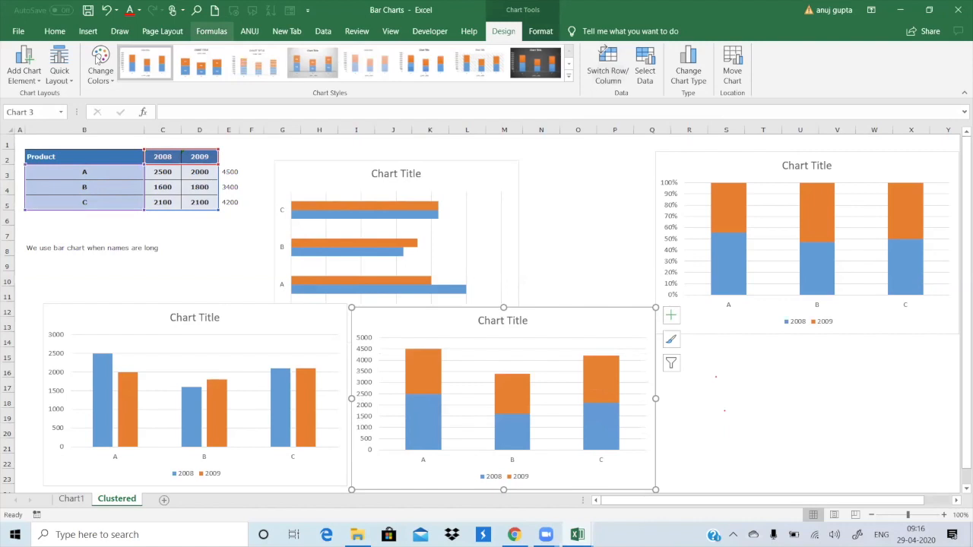
Step: Add centered data labels to both series of the stacked column chart
{"action": "left_click", "coordinate": [21, 76]}
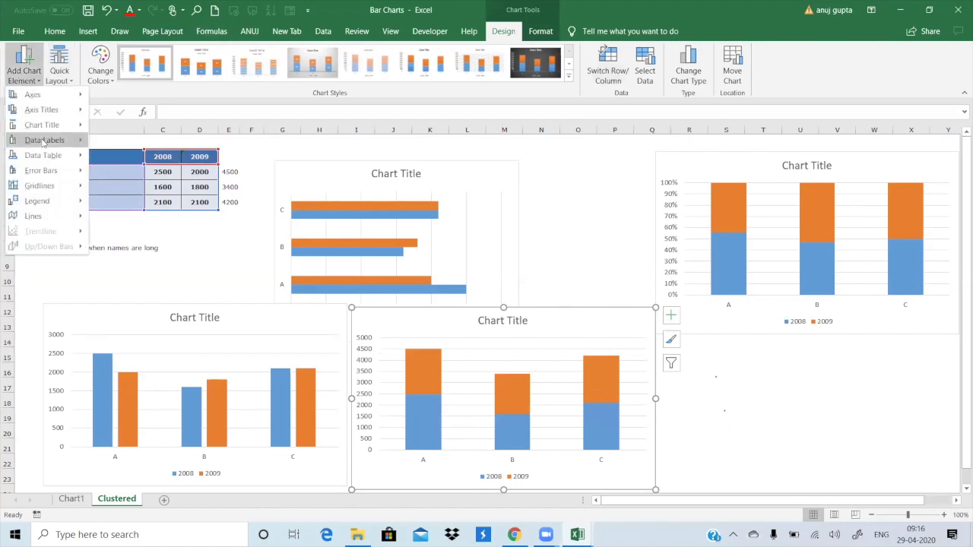
{"action": "mouse_move", "coordinate": [44, 142]}
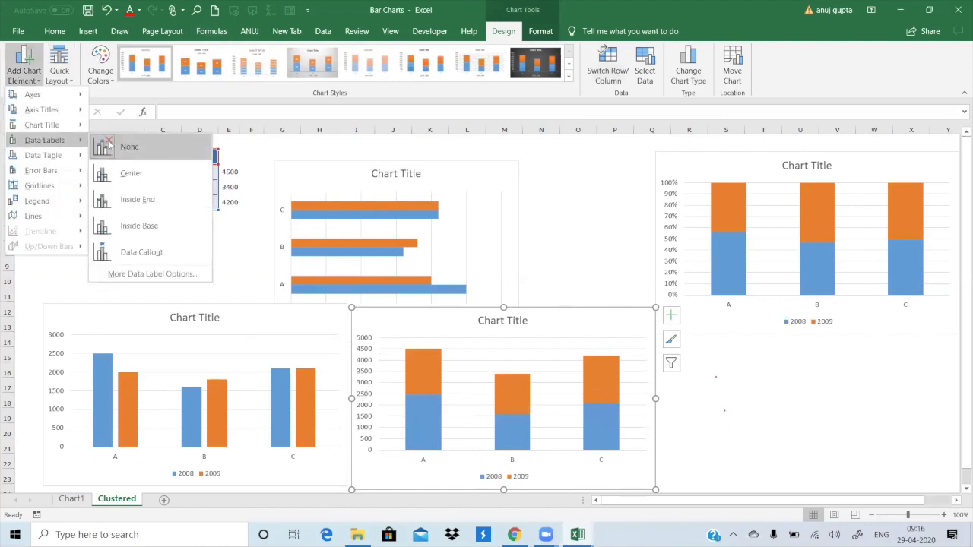
{"action": "left_click", "coordinate": [128, 185]}
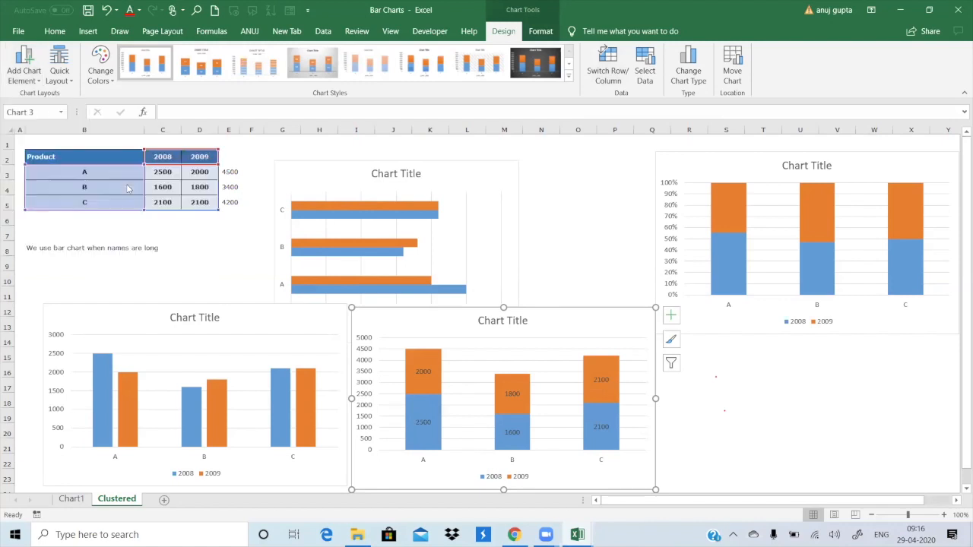
Step: Add centered data labels to the columns of the clustered column chart
{"action": "left_click", "coordinate": [141, 408]}
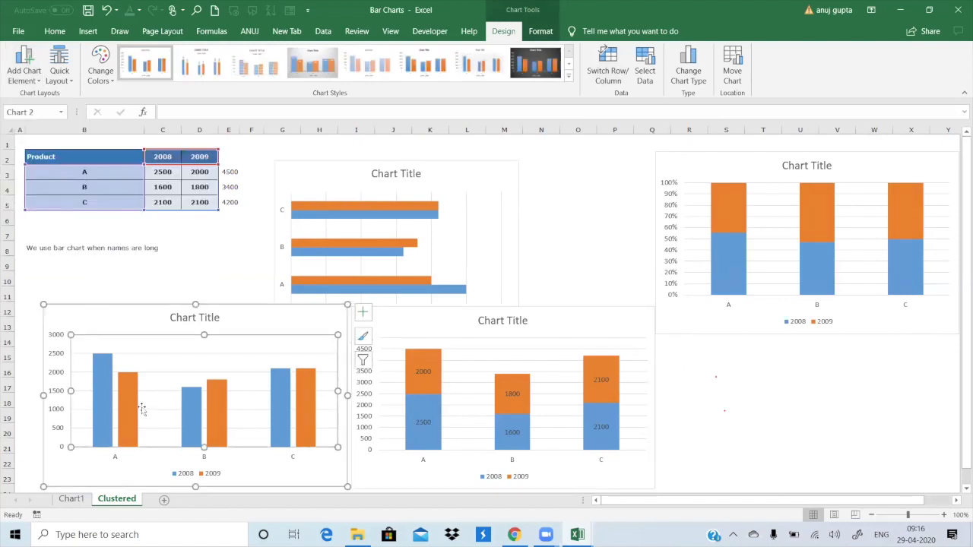
{"action": "left_click", "coordinate": [21, 81]}
{"action": "mouse_move", "coordinate": [45, 140]}
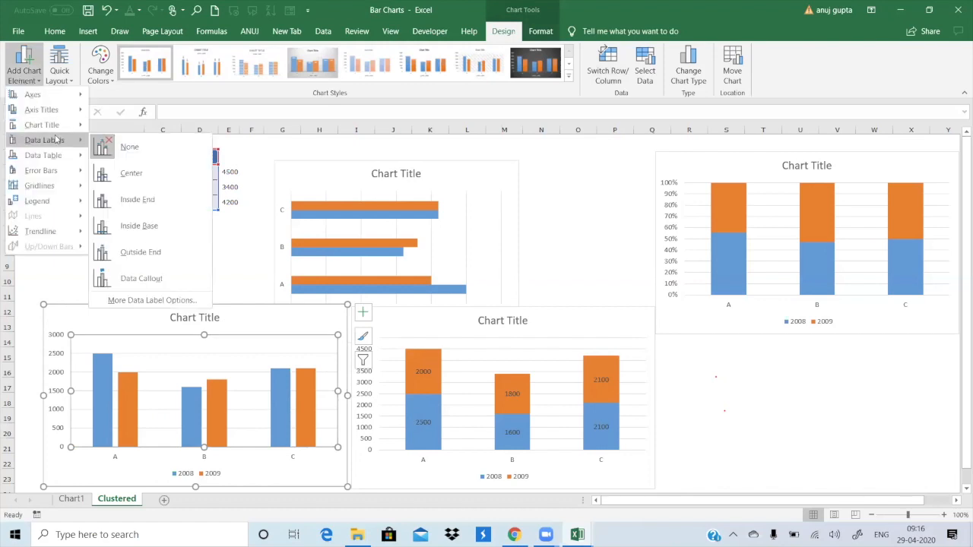
{"action": "left_click", "coordinate": [139, 184]}
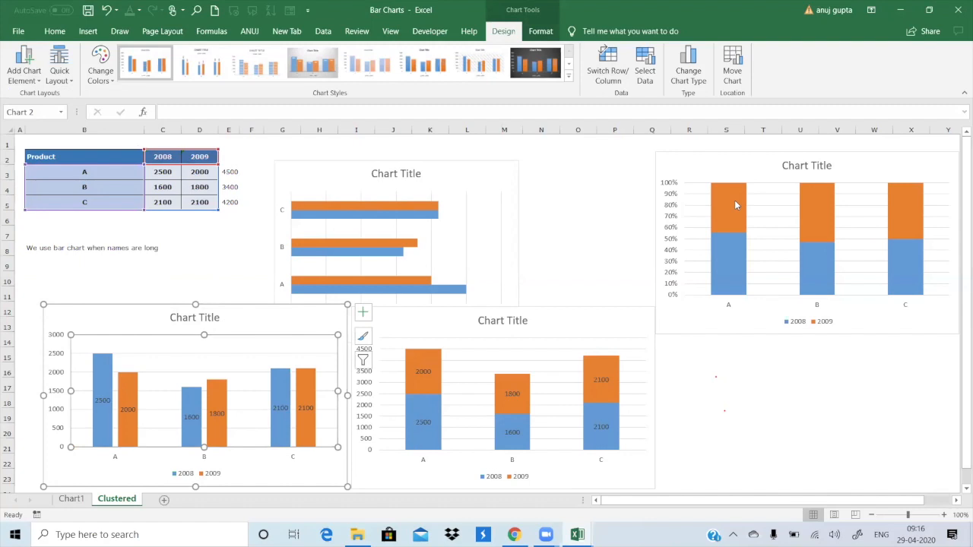
Step: Add centered data labels to the 2009 and 2008 series of the 100% stacked column chart
{"action": "left_click", "coordinate": [734, 200]}
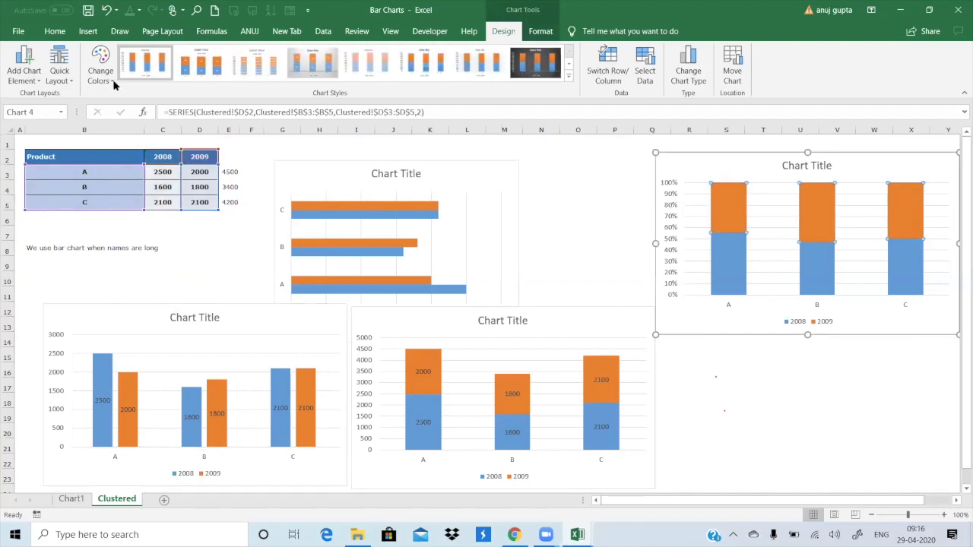
{"action": "left_click", "coordinate": [30, 79]}
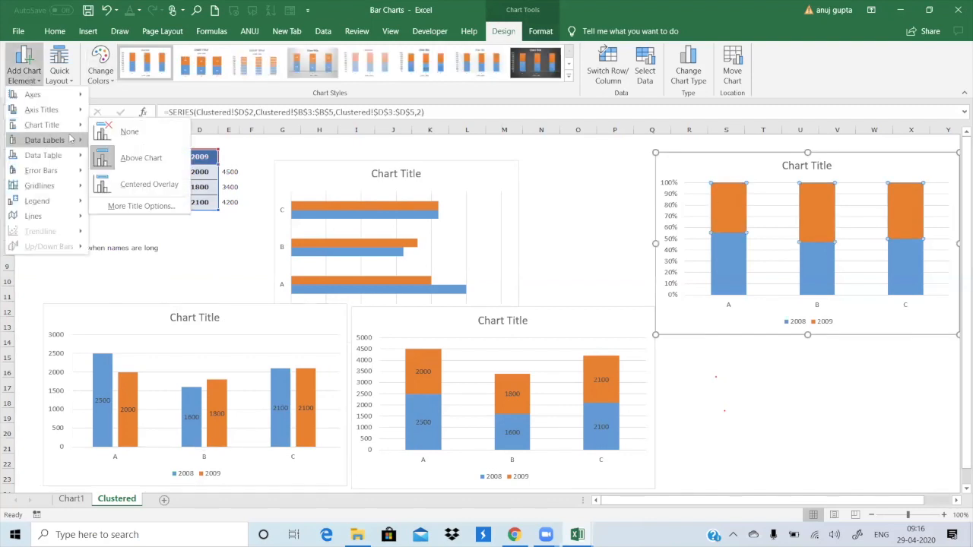
{"action": "mouse_move", "coordinate": [70, 140]}
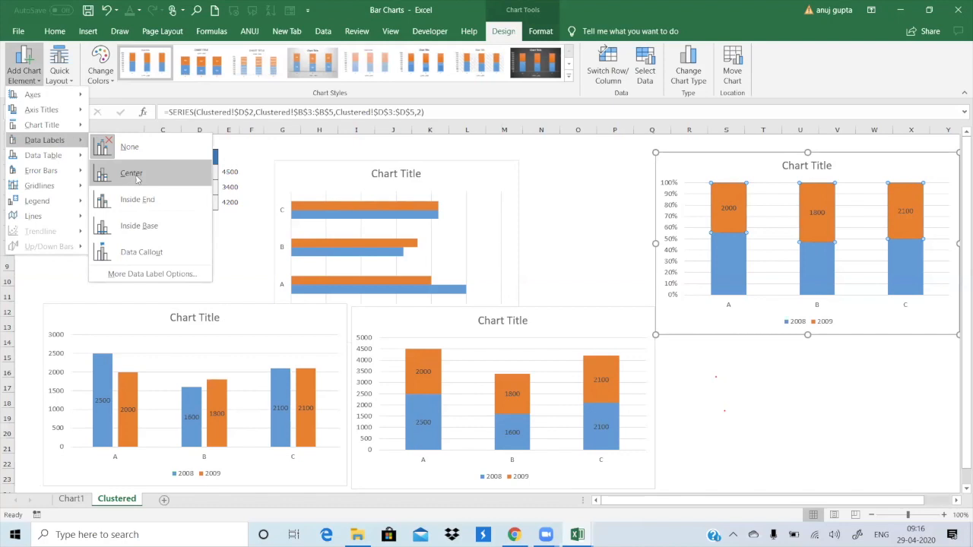
{"action": "left_click", "coordinate": [137, 178]}
{"action": "left_click", "coordinate": [744, 284]}
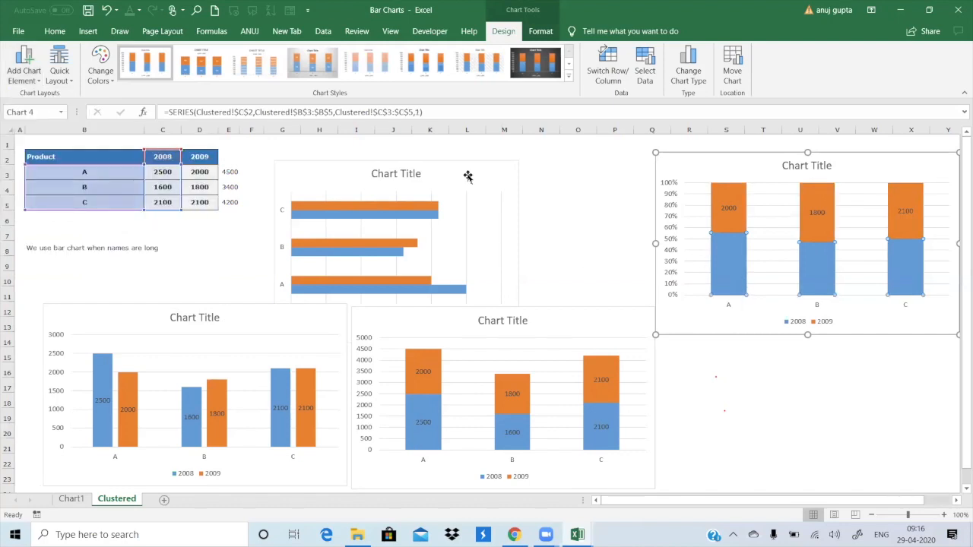
{"action": "left_click", "coordinate": [24, 65]}
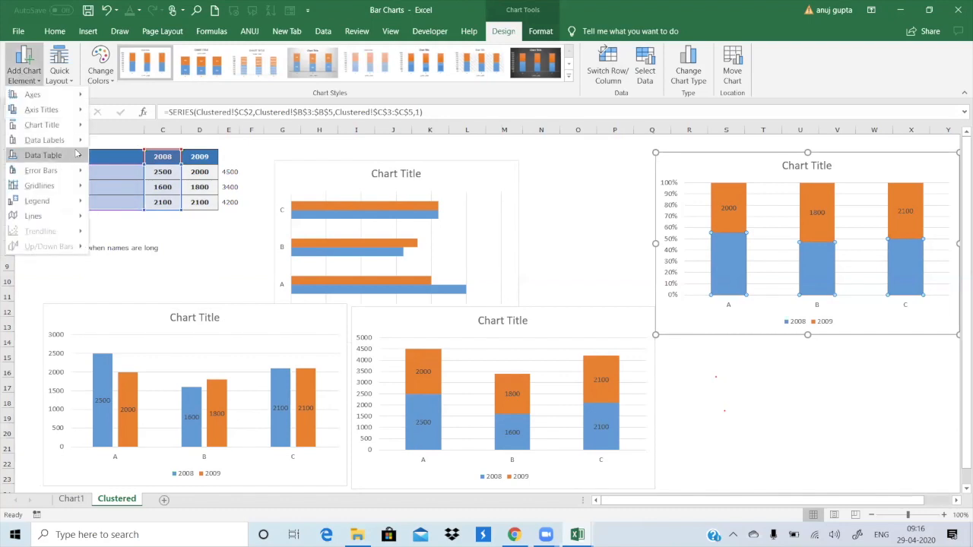
{"action": "mouse_move", "coordinate": [77, 155]}
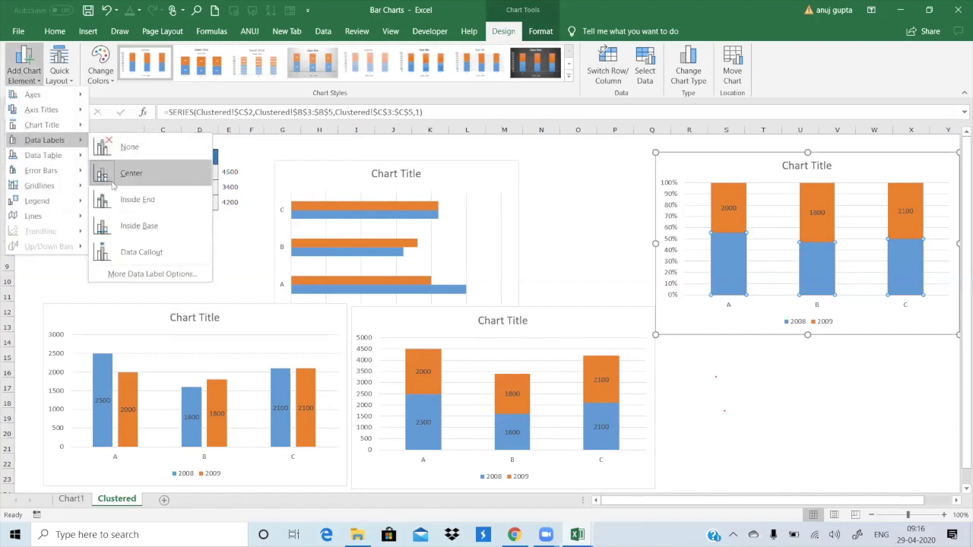
{"action": "left_click", "coordinate": [112, 181]}
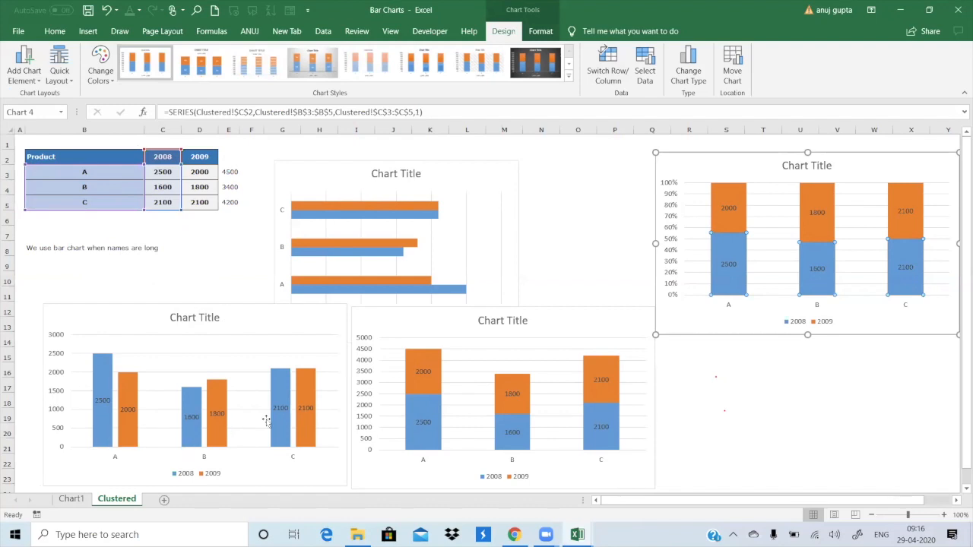
Step: Try changing the clustered column chart to the Line chart type, and undo the change
{"action": "left_click", "coordinate": [129, 435]}
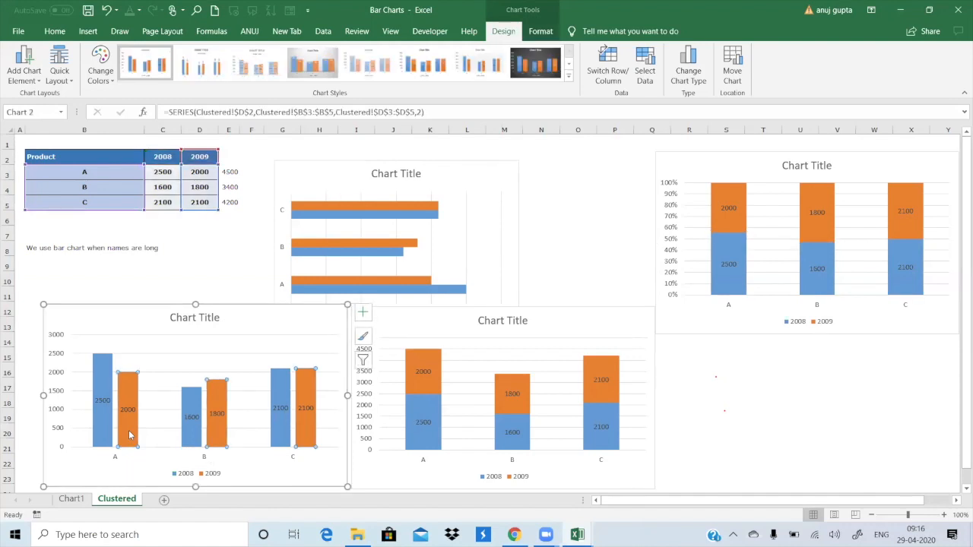
{"action": "right_click", "coordinate": [129, 435]}
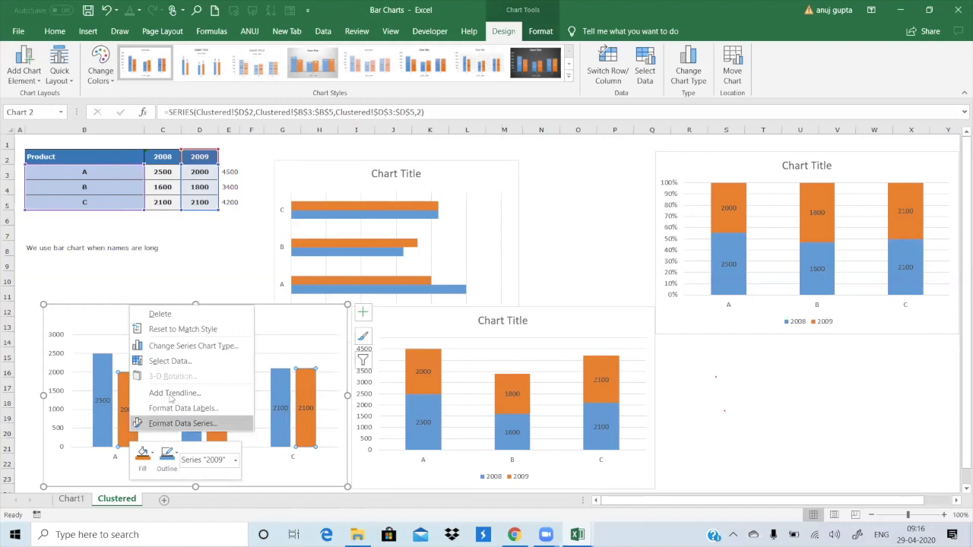
{"action": "left_click", "coordinate": [193, 346]}
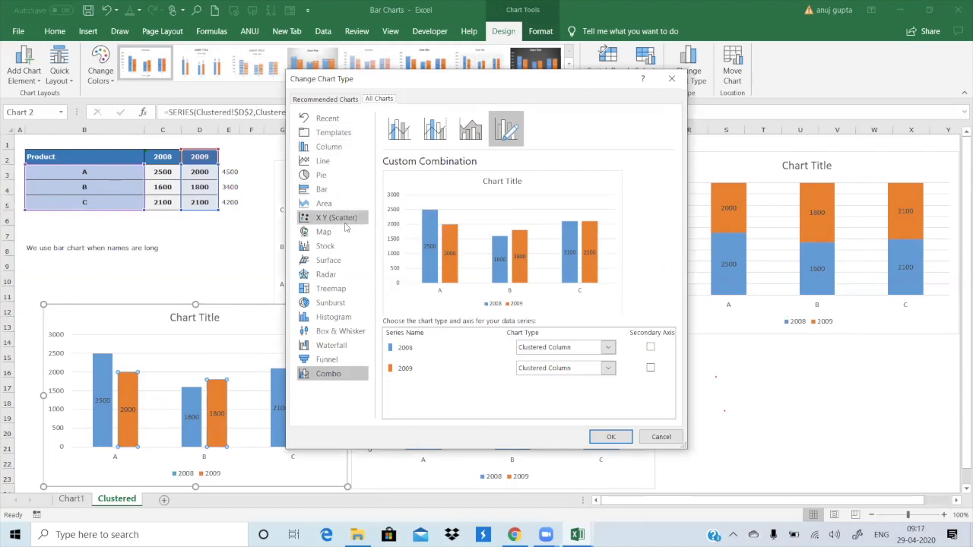
{"action": "left_click", "coordinate": [335, 162]}
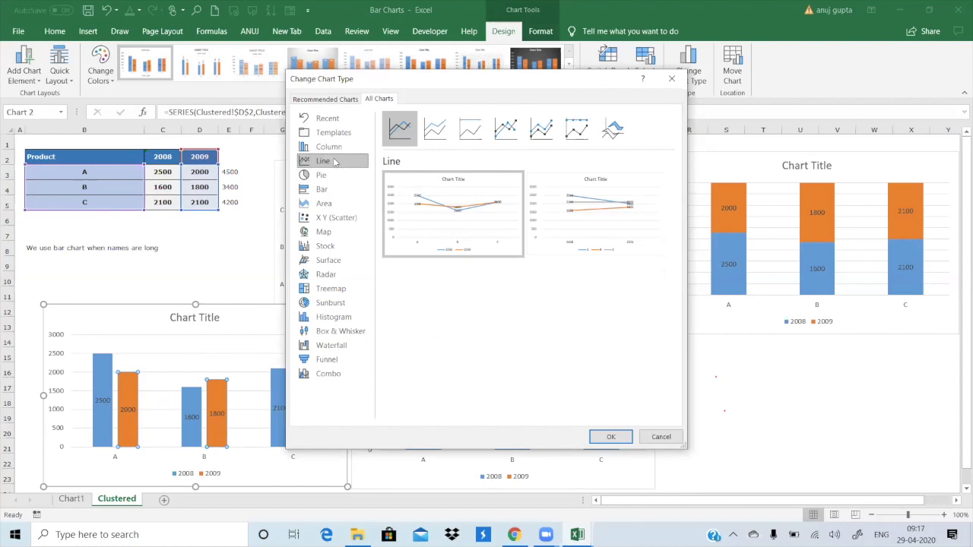
{"action": "left_click", "coordinate": [610, 438]}
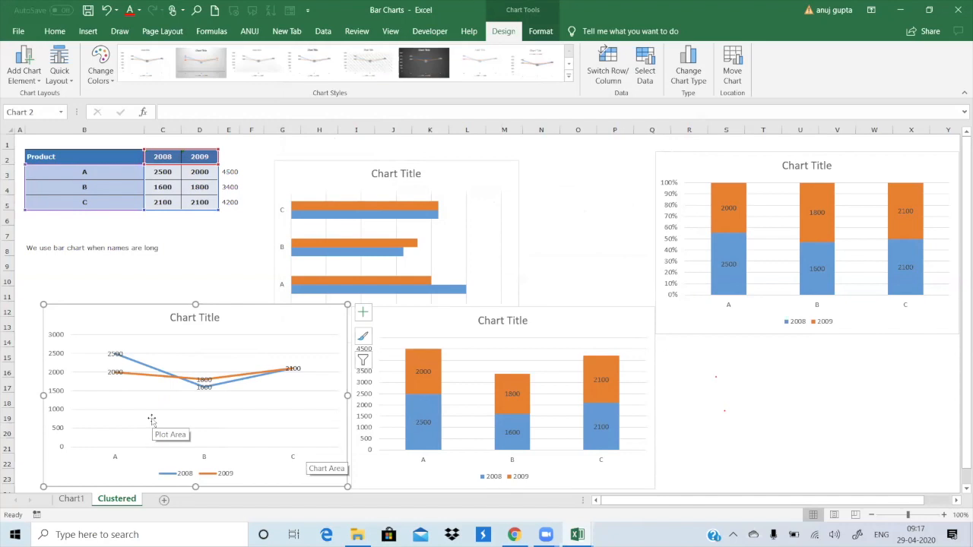
{"action": "key", "text": "ctrl+z"}
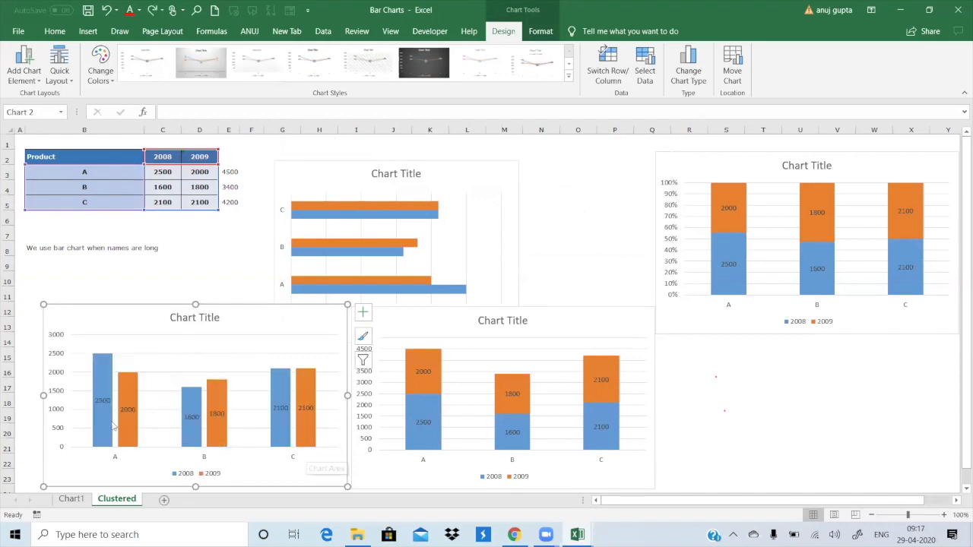
Step: Try changing the 2009 series of the clustered column chart to the Line chart type, and undo the change
{"action": "left_click", "coordinate": [124, 433]}
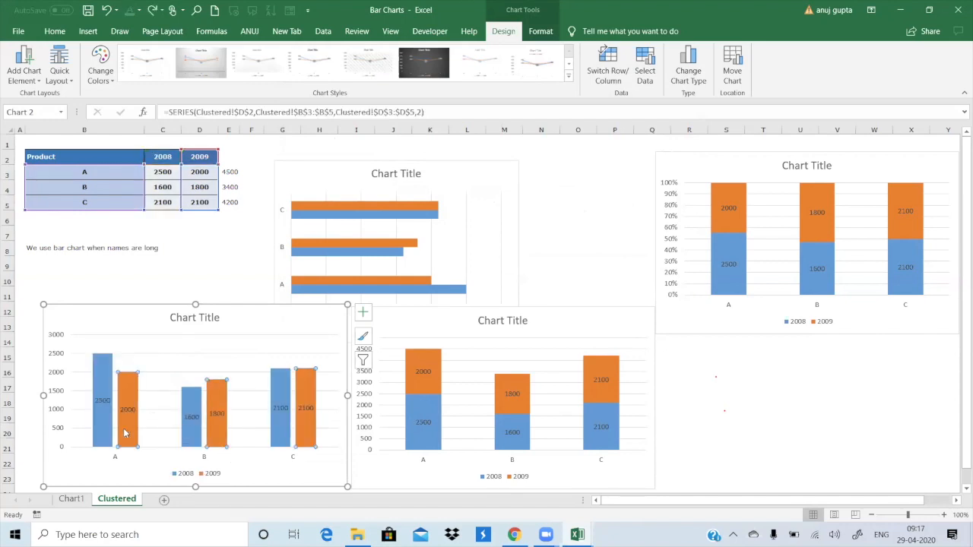
{"action": "right_click", "coordinate": [130, 390]}
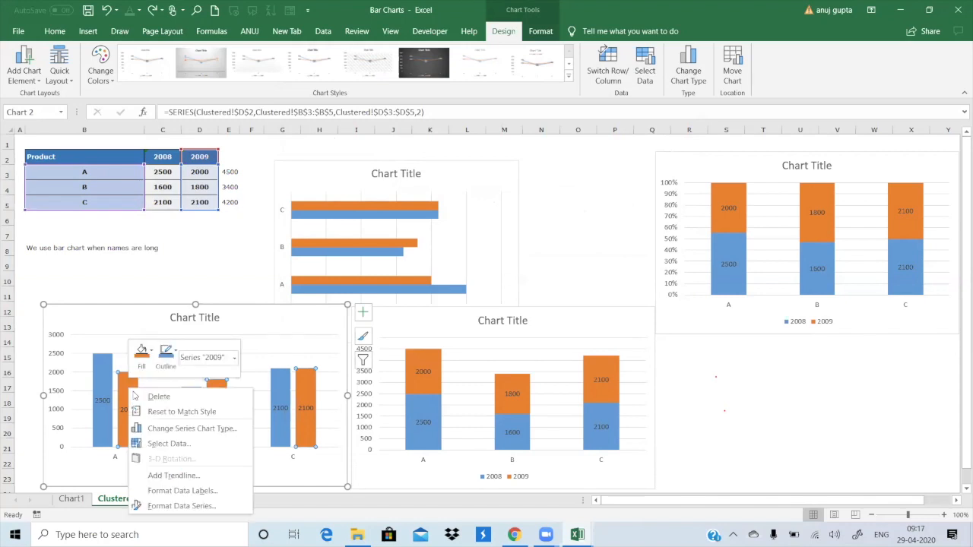
{"action": "left_click", "coordinate": [169, 430]}
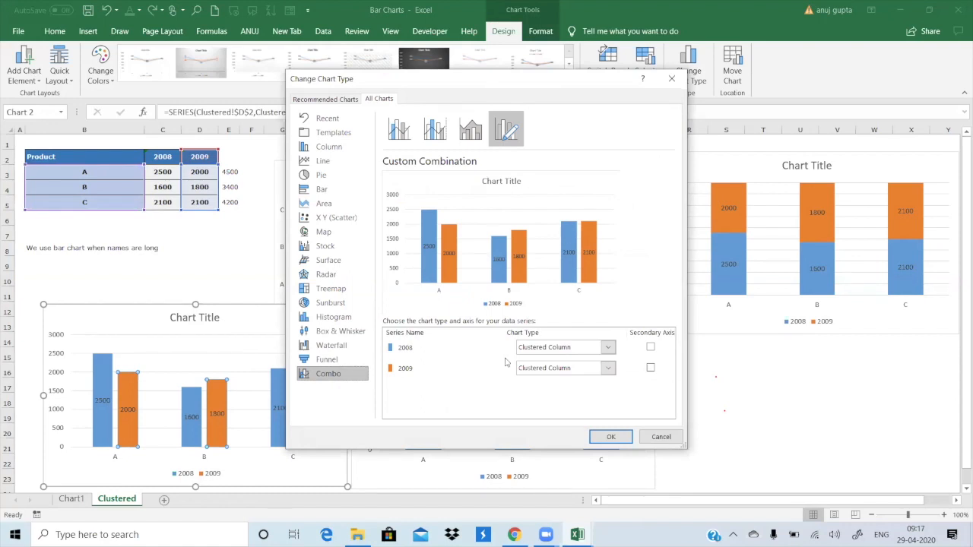
{"action": "left_click", "coordinate": [607, 369]}
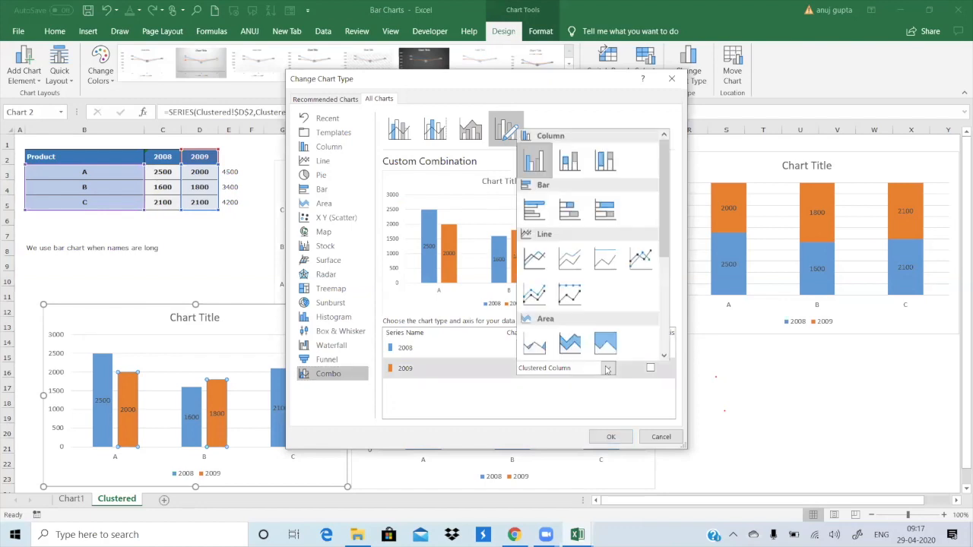
{"action": "left_click", "coordinate": [536, 263]}
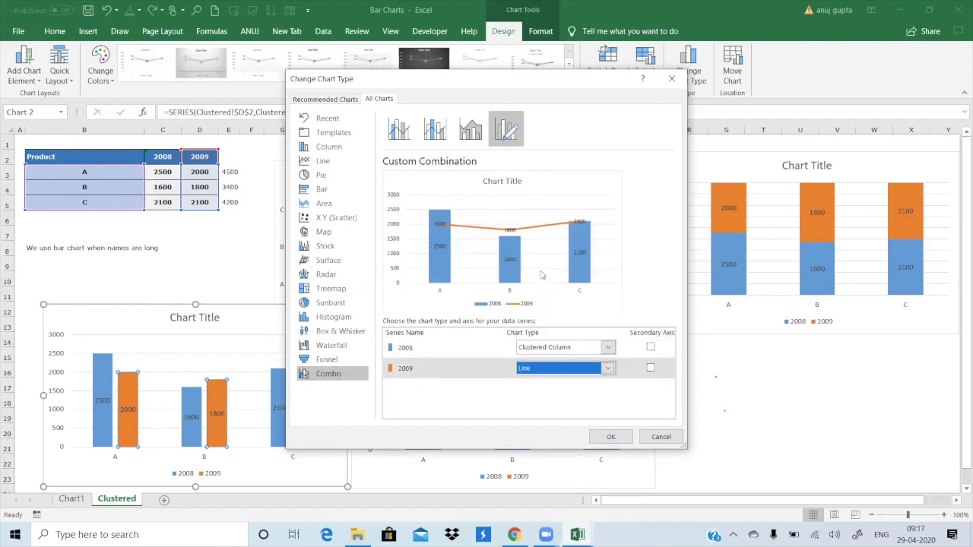
{"action": "left_click", "coordinate": [611, 437]}
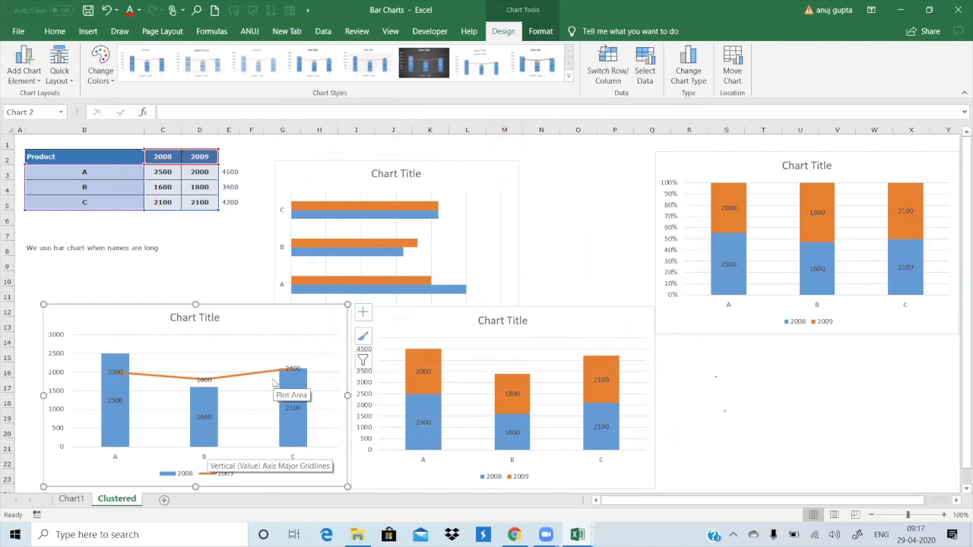
{"action": "key", "text": "ctrl+z"}
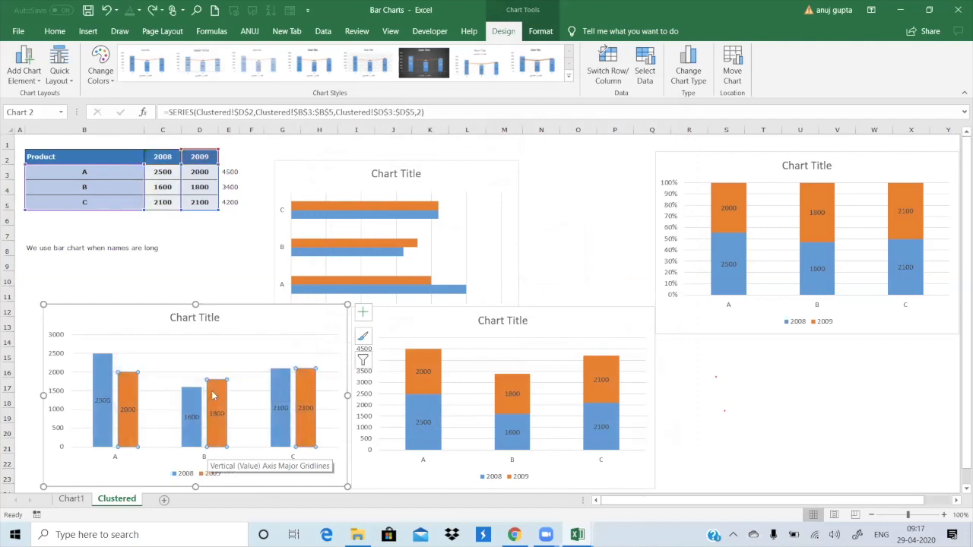
Step: Try the Pie chart type on the clustered column chart's 2009 series, pull its slices apart, and undo both changes
{"action": "right_click", "coordinate": [130, 406]}
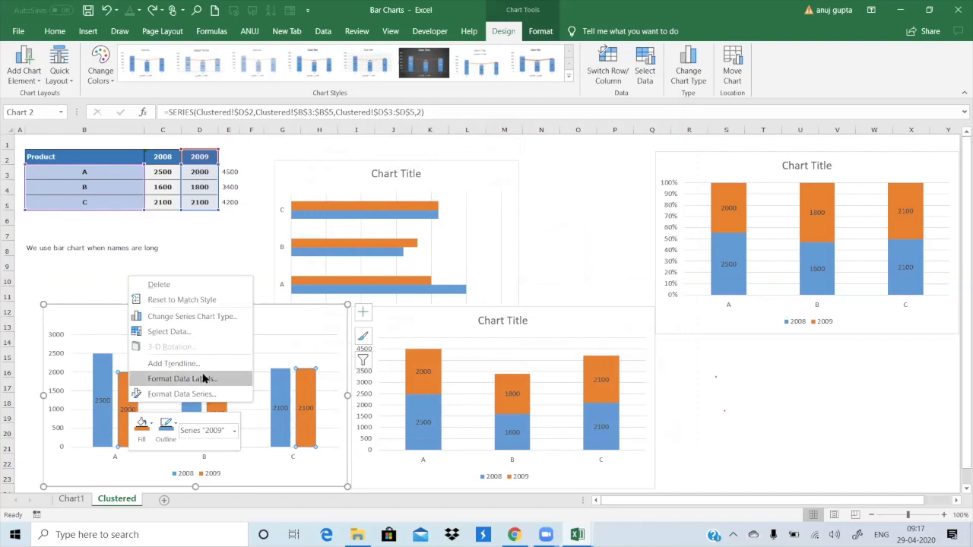
{"action": "left_click", "coordinate": [218, 317]}
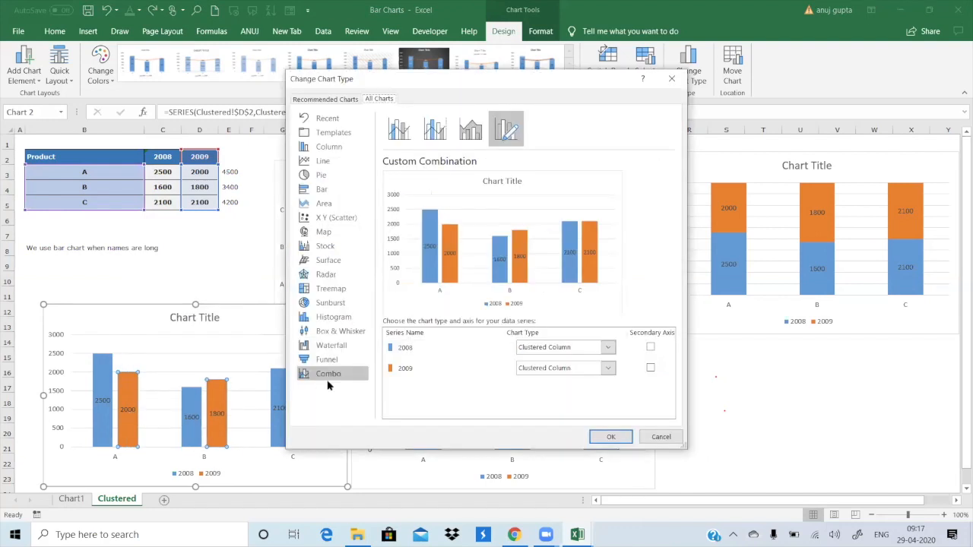
{"action": "left_click", "coordinate": [611, 369]}
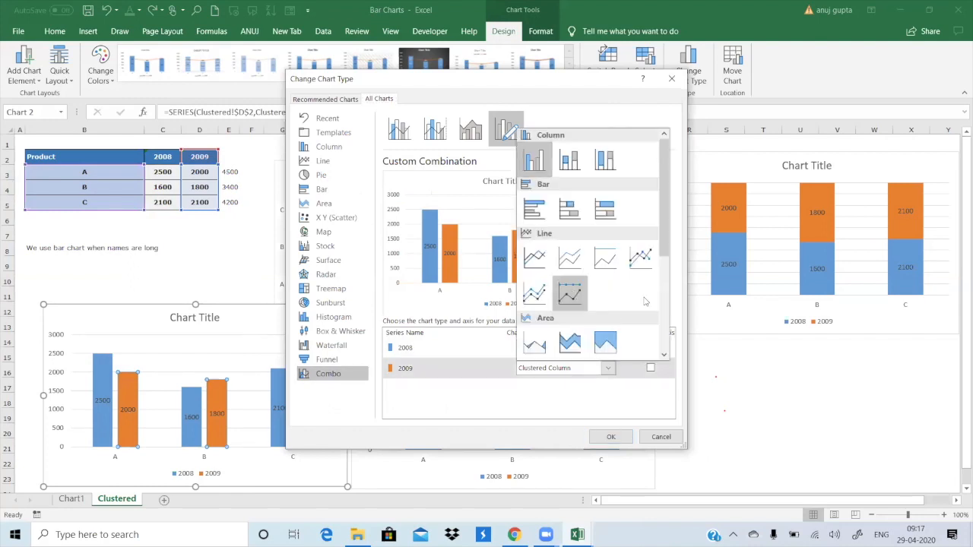
{"action": "left_click", "coordinate": [666, 339]}
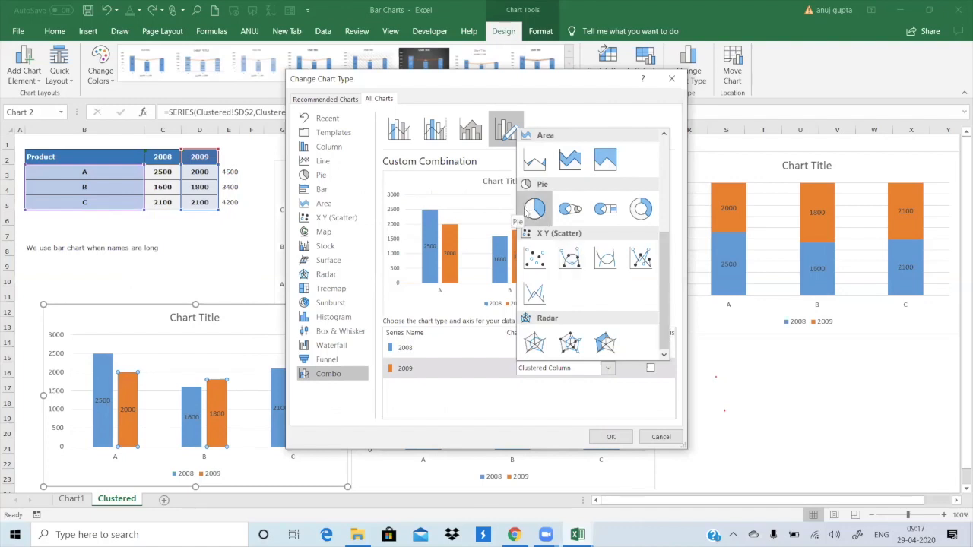
{"action": "left_click", "coordinate": [532, 211]}
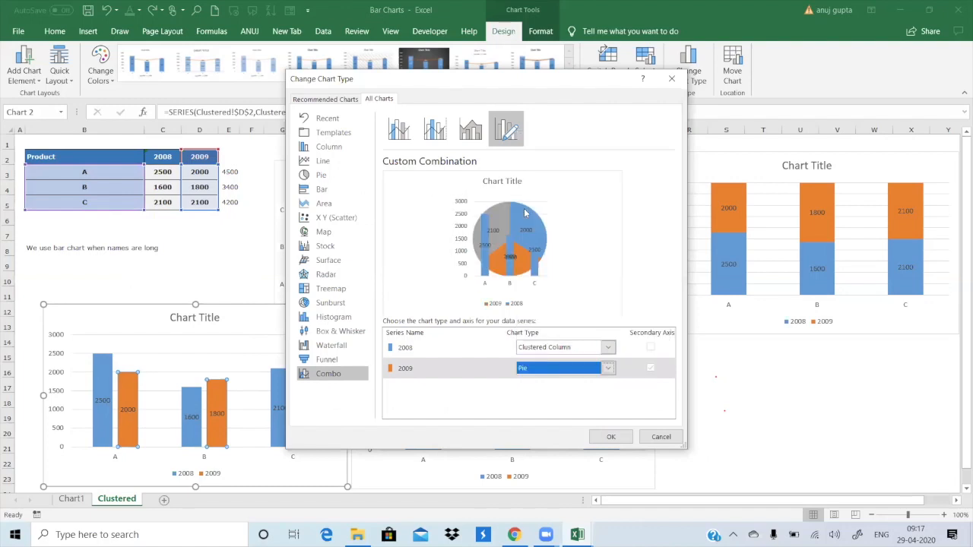
{"action": "left_click", "coordinate": [611, 437]}
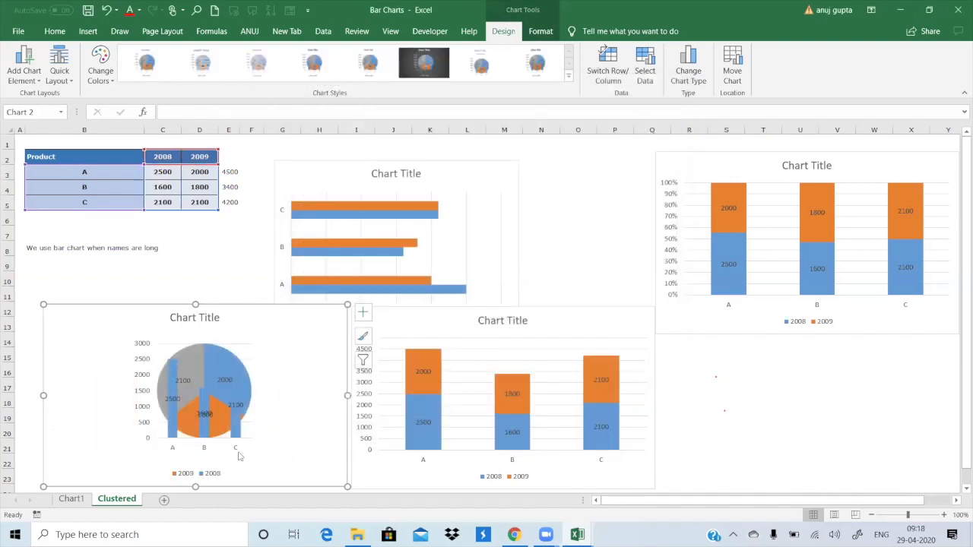
{"action": "mouse_move", "coordinate": [220, 396]}
{"action": "left_mouse_down"}
{"action": "mouse_move", "coordinate": [241, 393]}
{"action": "mouse_move", "coordinate": [228, 400]}
{"action": "left_mouse_up"}
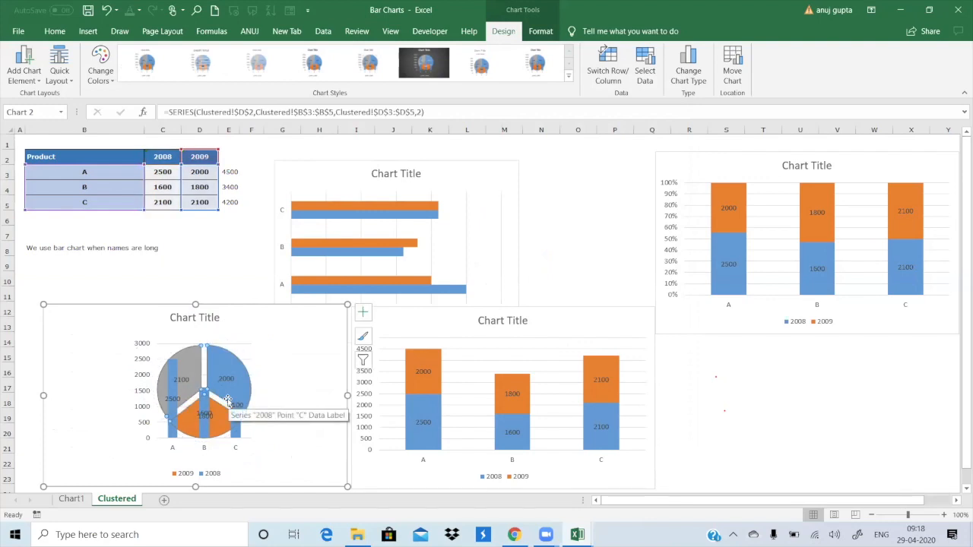
{"action": "key", "text": "ctrl+z"}
{"action": "key", "text": "ctrl+z"}
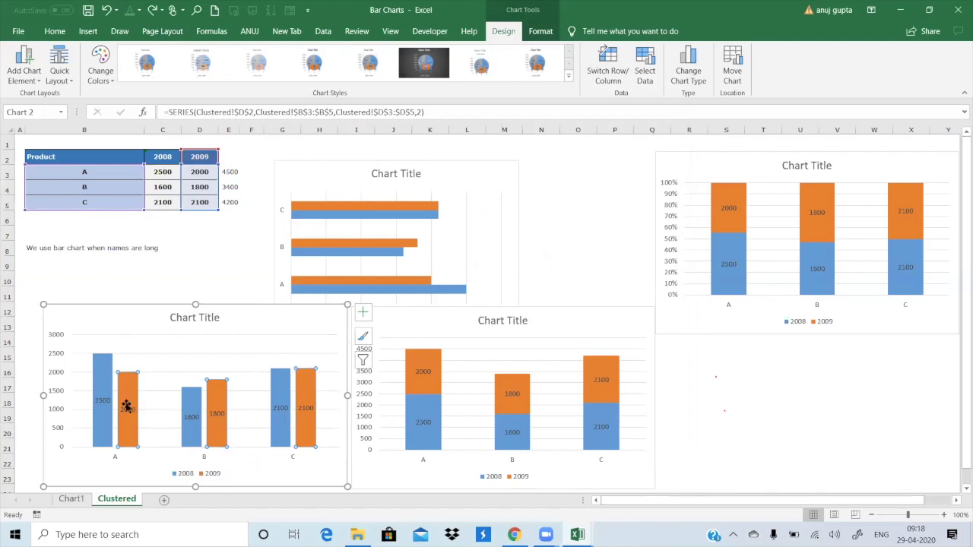
Step: Change the 2009 series of the clustered column chart to Line, keeping 2008 as Clustered Column
{"action": "left_click", "coordinate": [126, 408]}
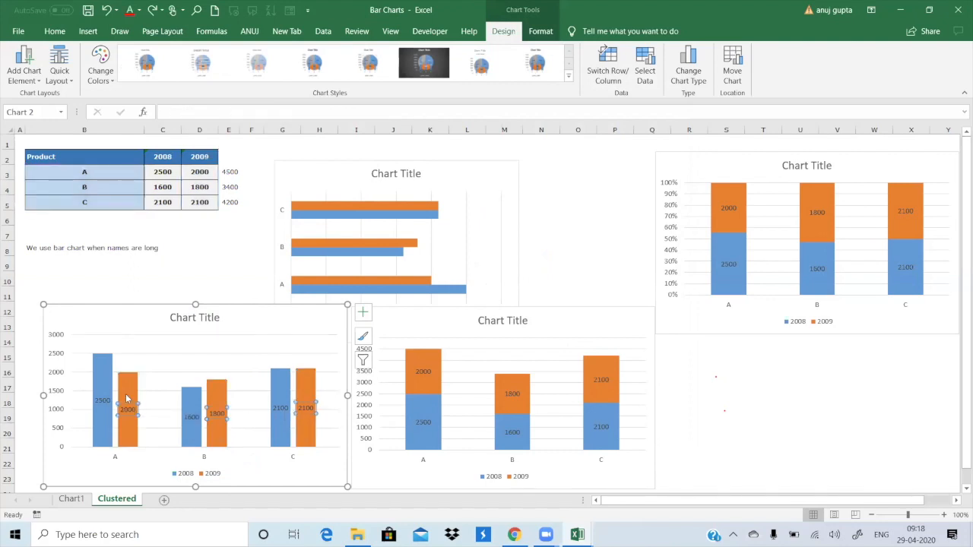
{"action": "left_click", "coordinate": [127, 398]}
{"action": "right_click", "coordinate": [127, 397]}
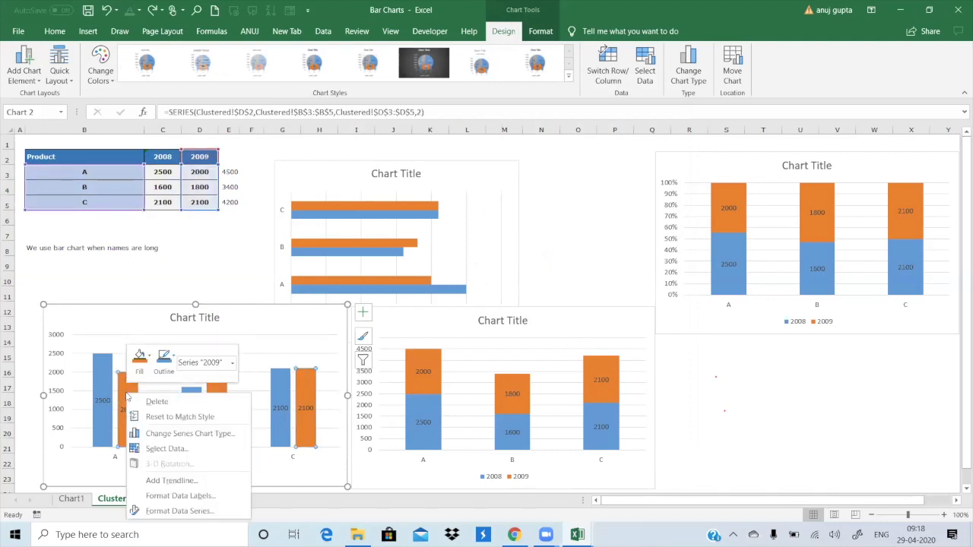
{"action": "left_click", "coordinate": [169, 434]}
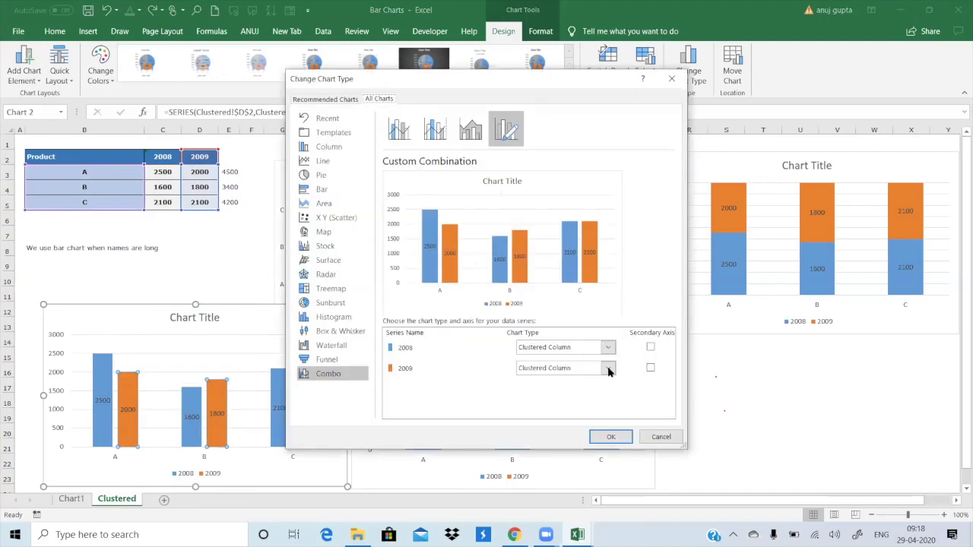
{"action": "left_click", "coordinate": [608, 368]}
{"action": "left_click", "coordinate": [535, 258]}
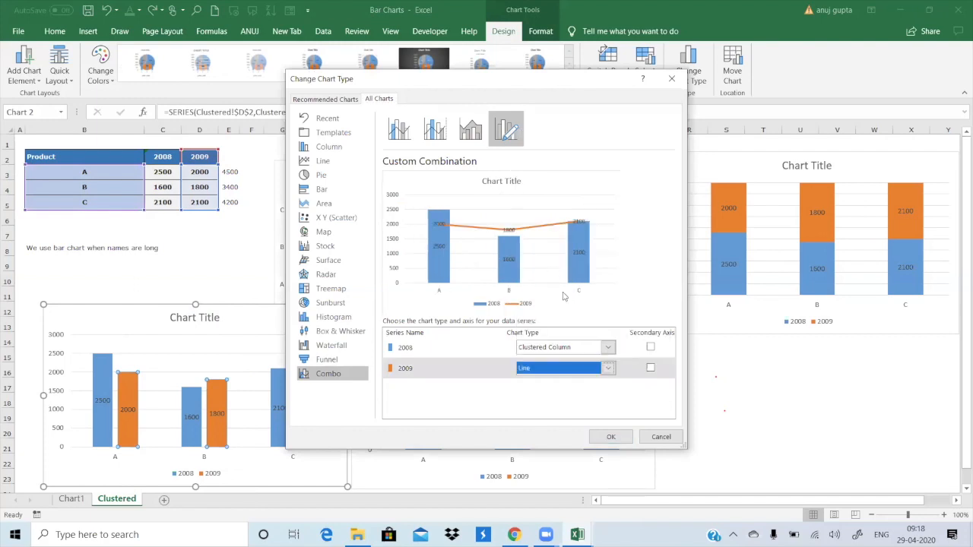
{"action": "left_click", "coordinate": [611, 438]}
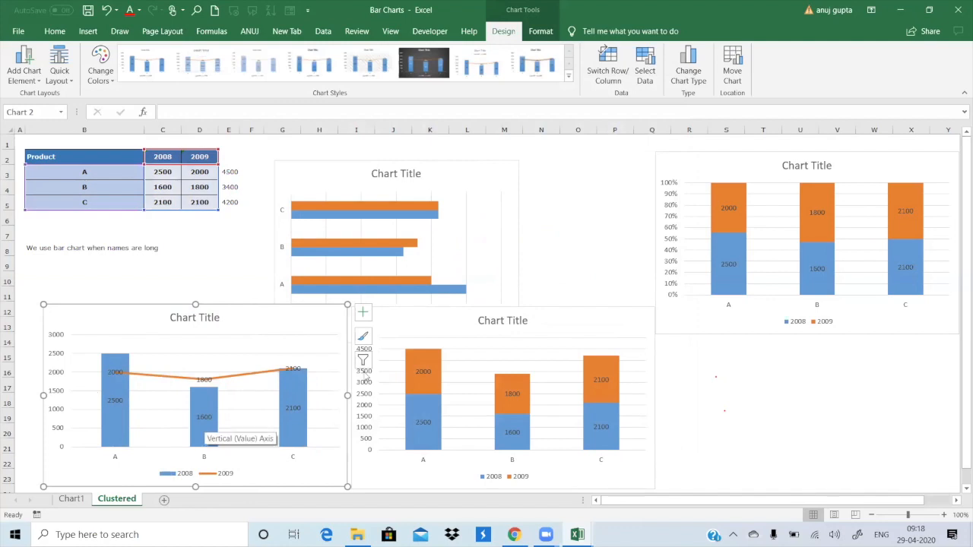
Step: Change the 2008 series of the stacked column chart to Line, keeping 2009 as Stacked Column
{"action": "left_click", "coordinate": [426, 433]}
{"action": "right_click", "coordinate": [426, 433]}
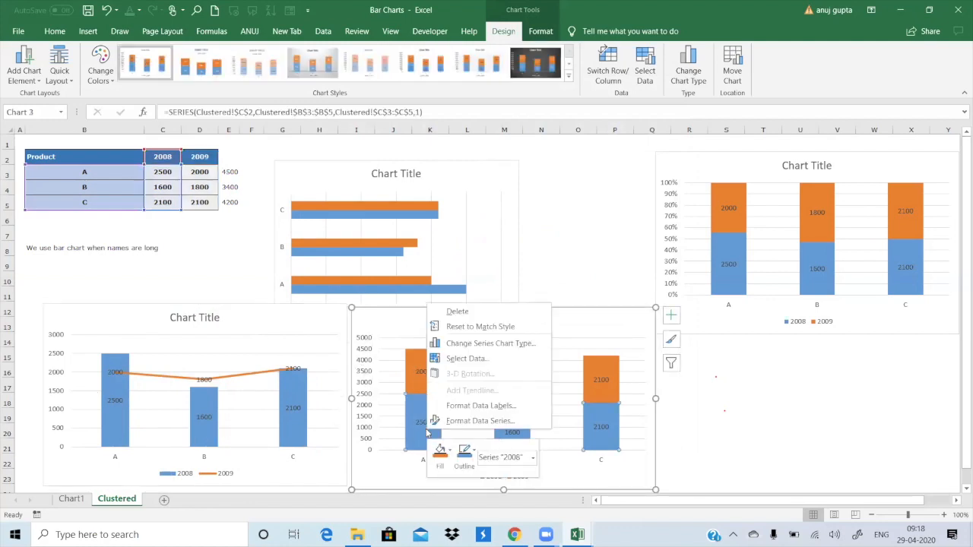
{"action": "left_click", "coordinate": [469, 344]}
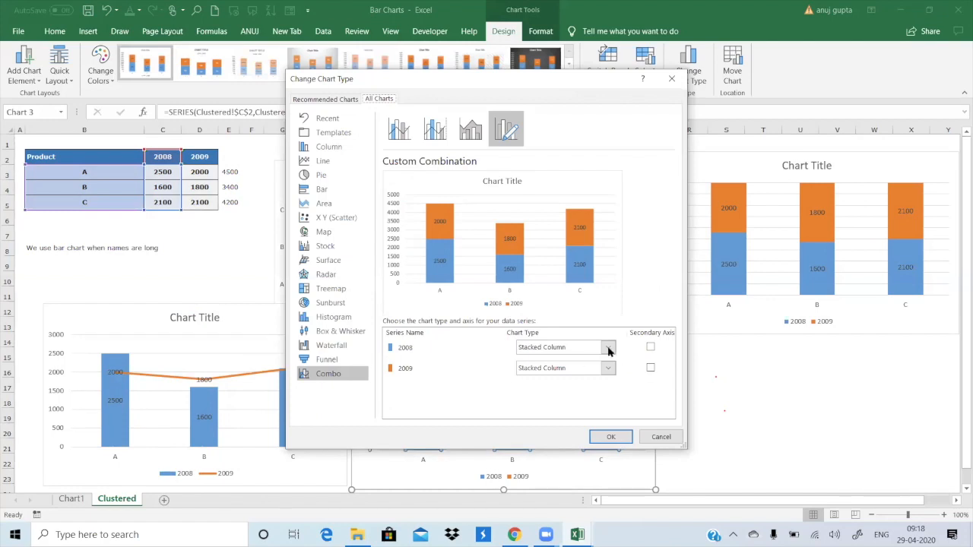
{"action": "left_click", "coordinate": [609, 348]}
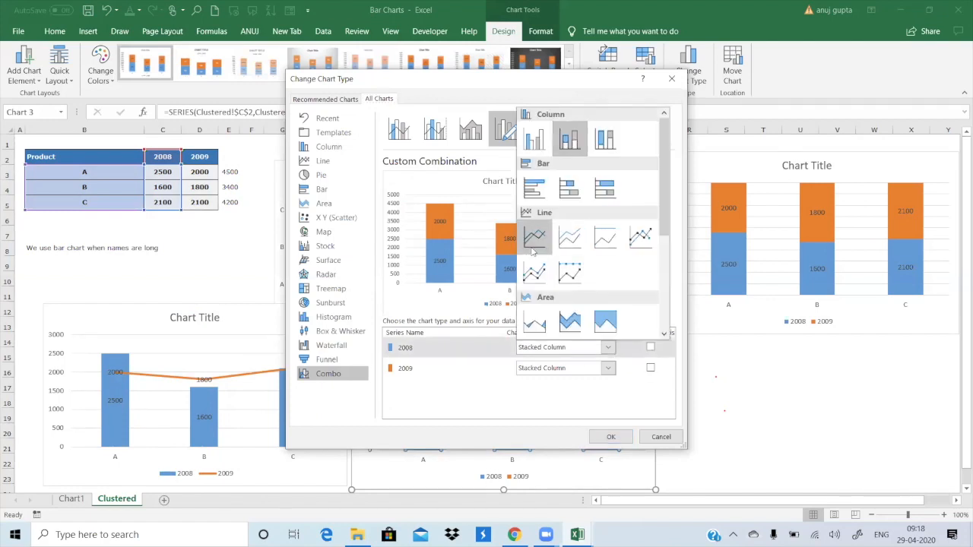
{"action": "left_click", "coordinate": [535, 242]}
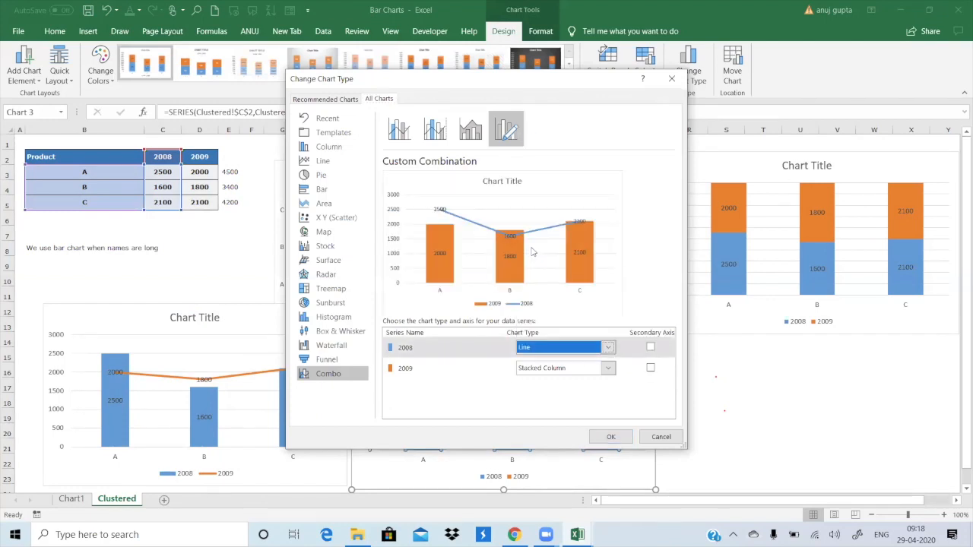
{"action": "left_click", "coordinate": [624, 441]}
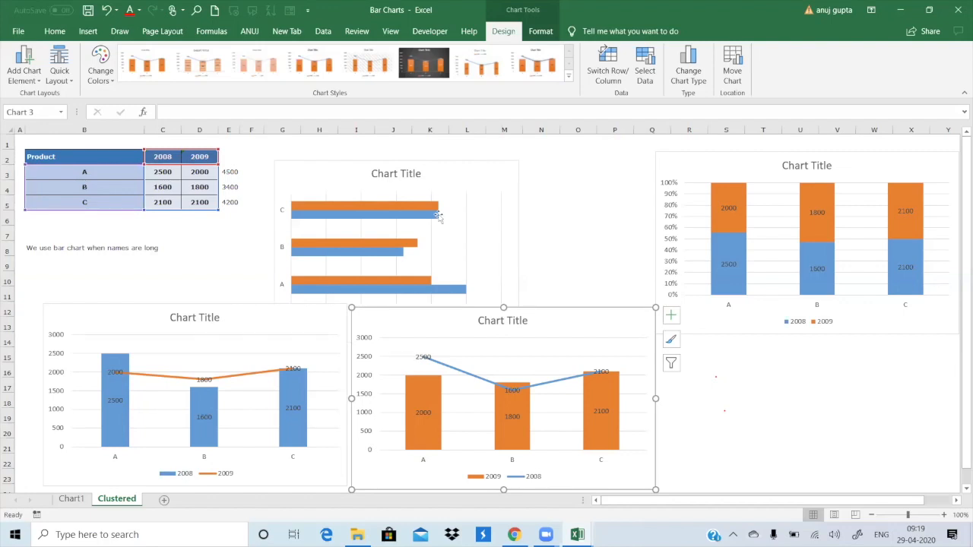
{"action": "left_click", "coordinate": [63, 74]}
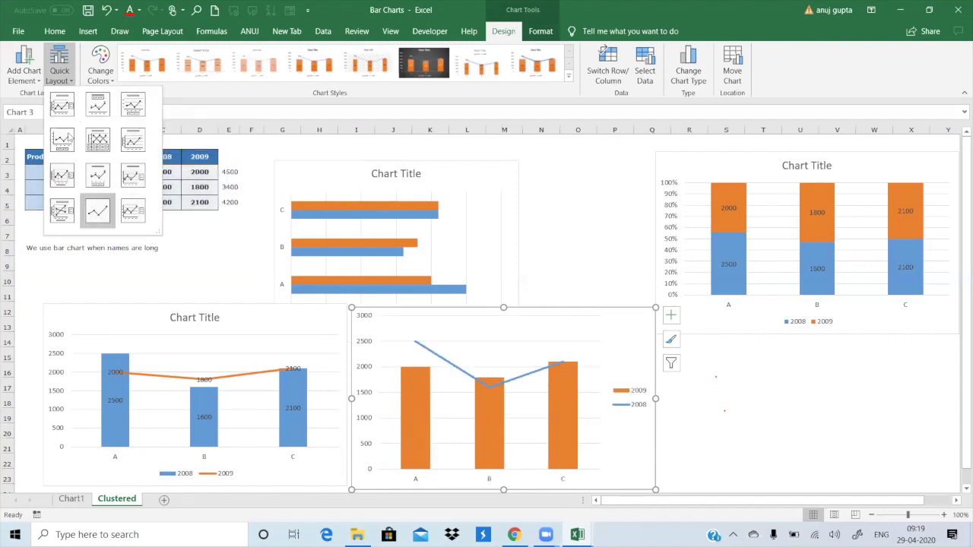
{"action": "left_click", "coordinate": [87, 32]}
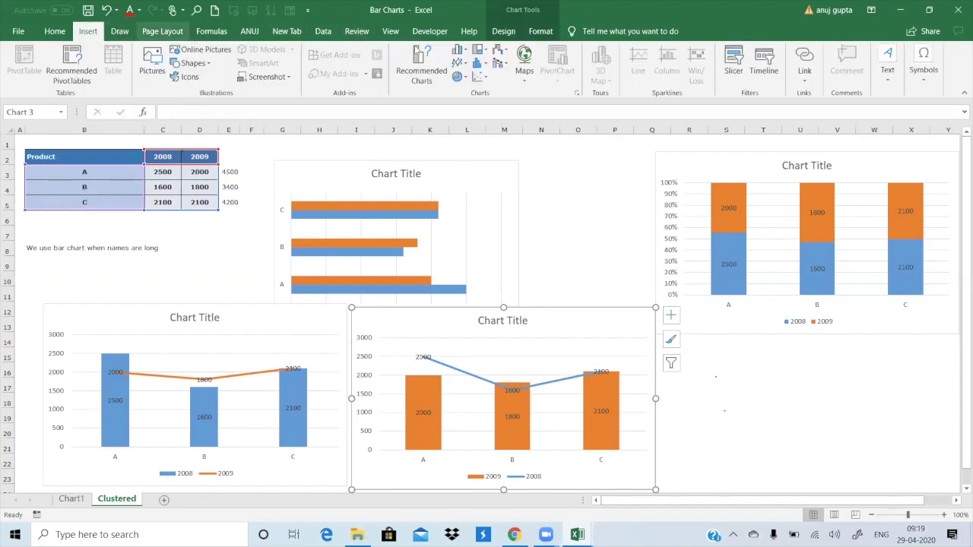
{"action": "left_click", "coordinate": [458, 50]}
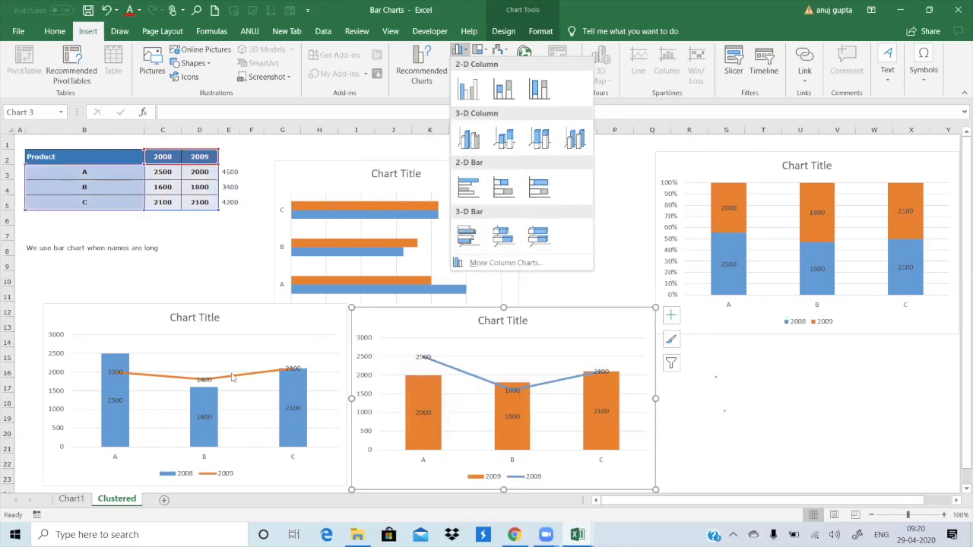
{"action": "key", "text": "Escape"}
{"action": "left_click", "coordinate": [276, 322]}
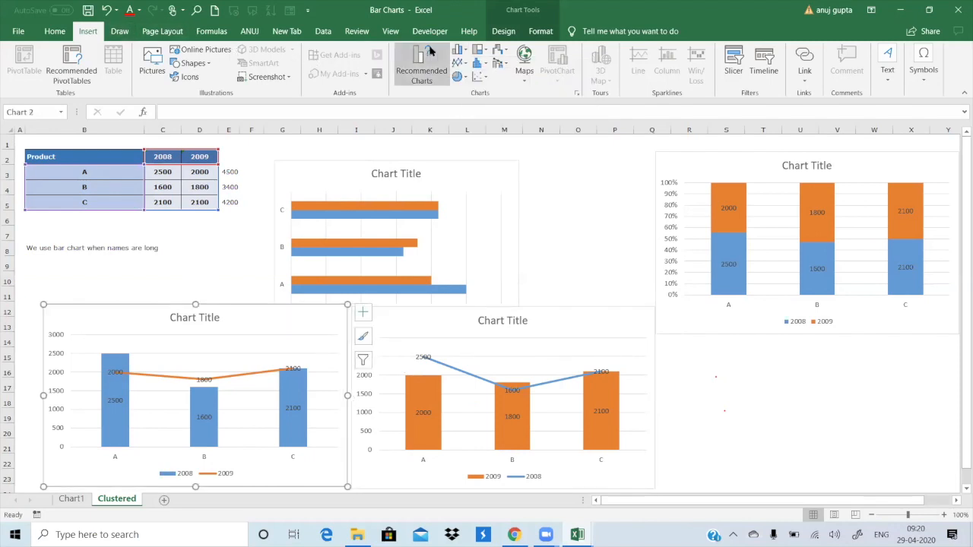
{"action": "left_click", "coordinate": [461, 51]}
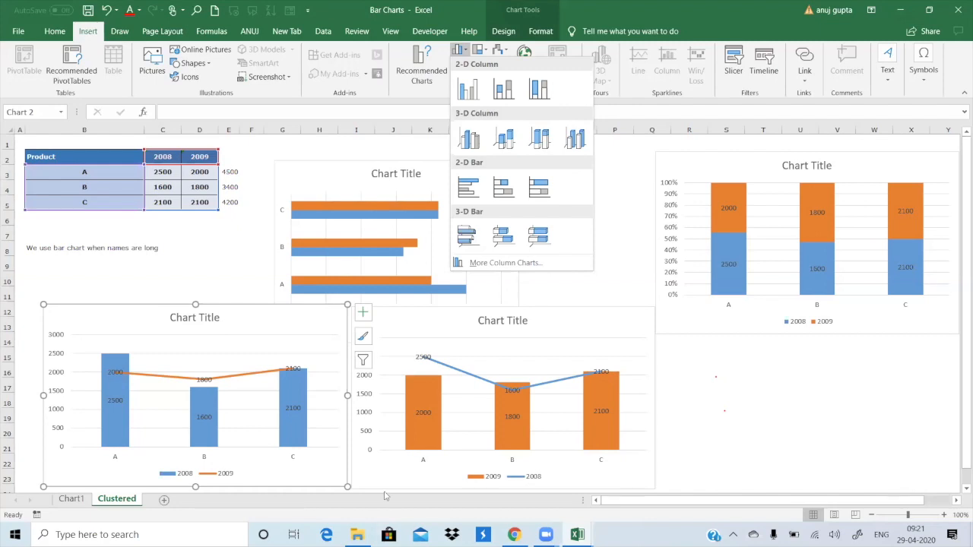
{"action": "left_click", "coordinate": [304, 172]}
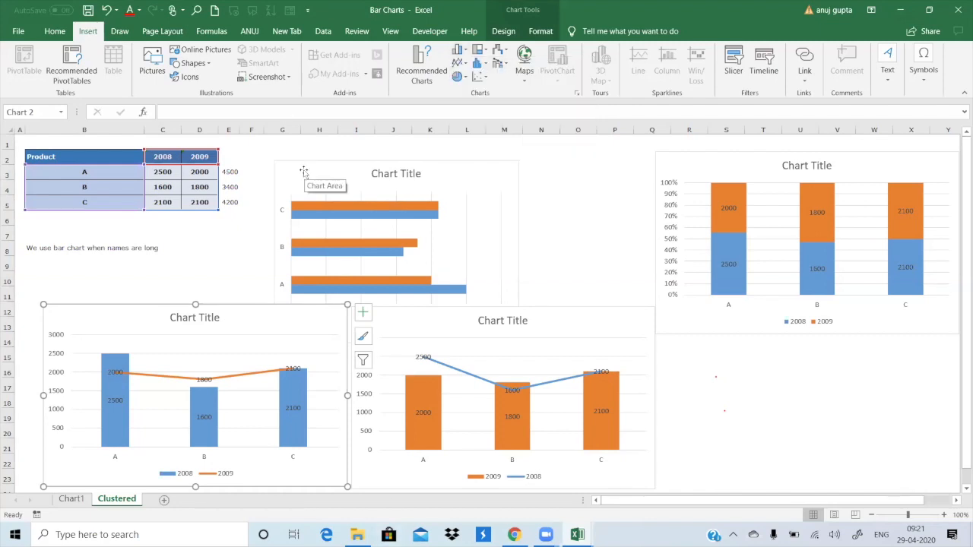
{"action": "left_click", "coordinate": [303, 170]}
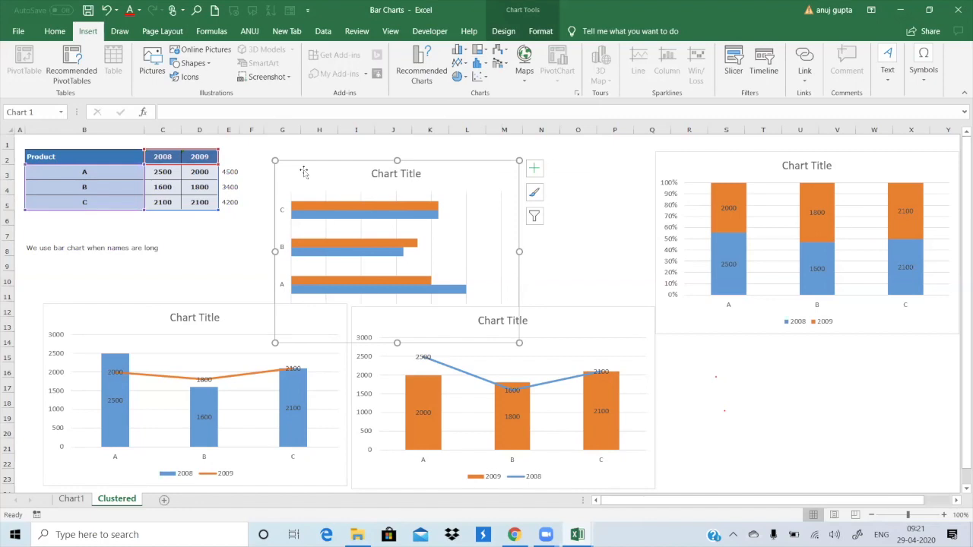
Step: Switch the rows and columns of the combo chart that shows 2009 as columns and 2008 as a line
{"action": "left_click", "coordinate": [448, 456]}
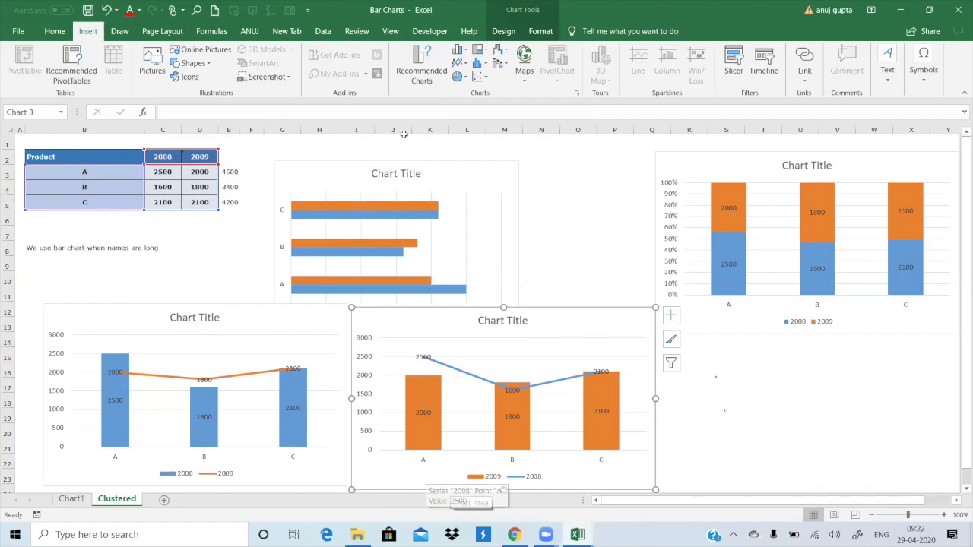
{"action": "left_click", "coordinate": [503, 32]}
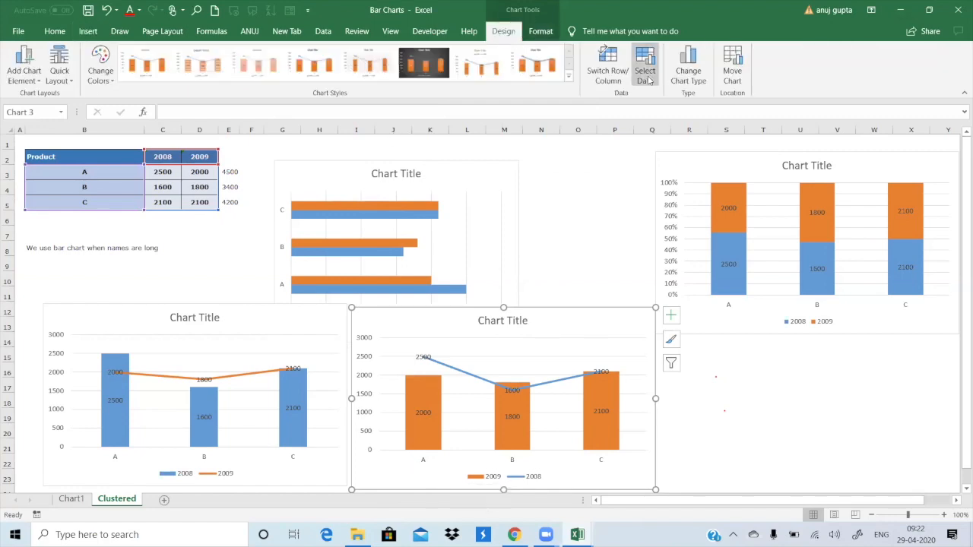
{"action": "left_click", "coordinate": [622, 76]}
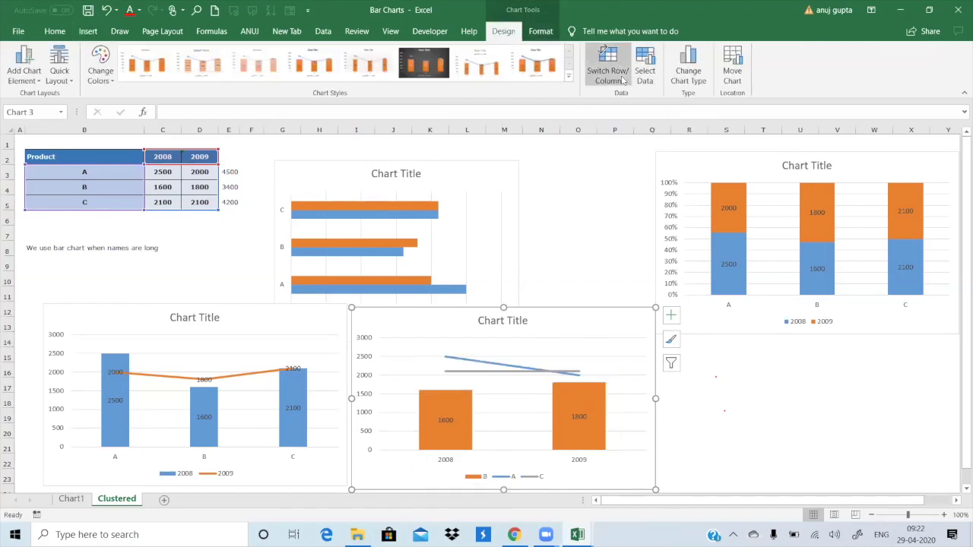
Step: Toggle the combo chart's rows and columns several times, finishing with 2008 and 2009 as the categories
{"action": "left_click", "coordinate": [622, 76]}
{"action": "left_click", "coordinate": [621, 76]}
{"action": "left_click", "coordinate": [622, 78]}
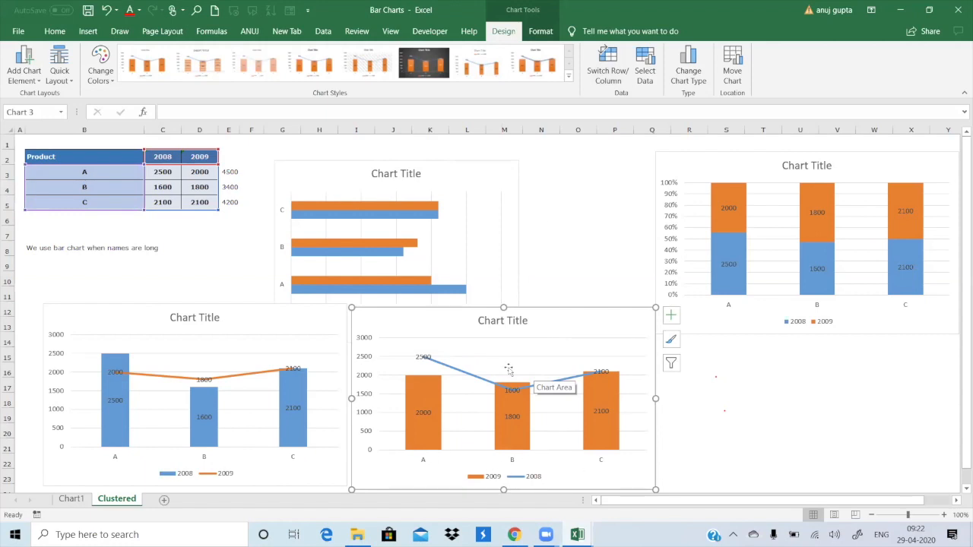
{"action": "left_click", "coordinate": [601, 70]}
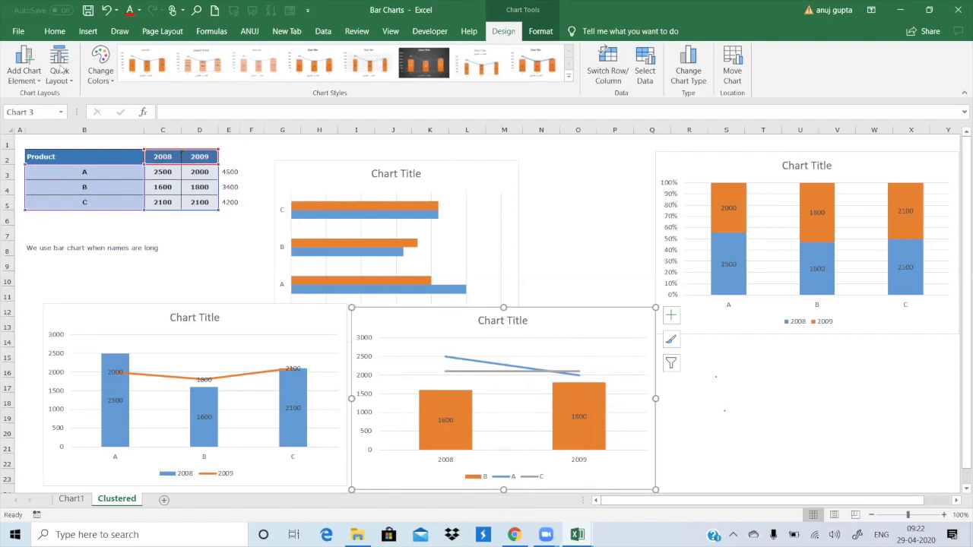
Step: Review the chart elements that can be added to the combo chart, including axes, axis titles and error bars
{"action": "left_click", "coordinate": [36, 75]}
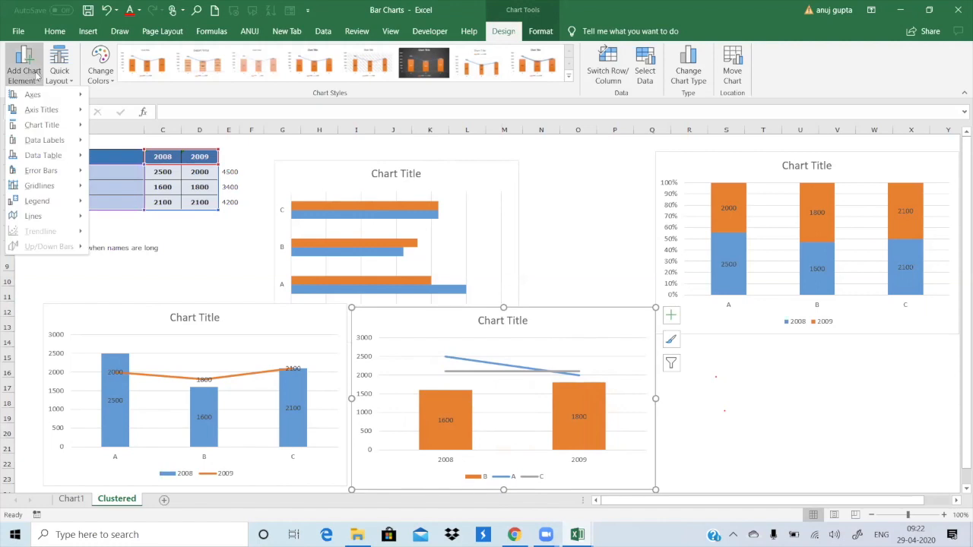
{"action": "mouse_move", "coordinate": [35, 94]}
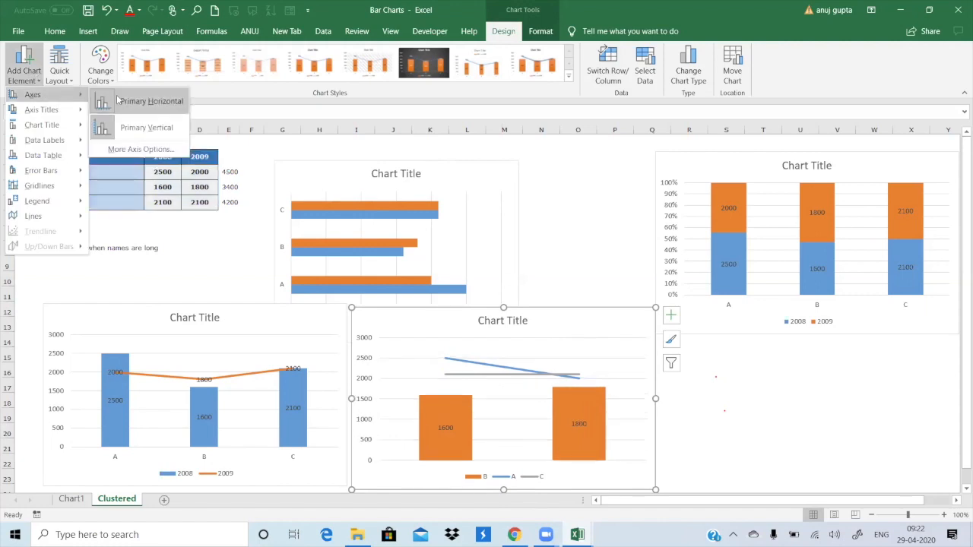
{"action": "mouse_move", "coordinate": [61, 111]}
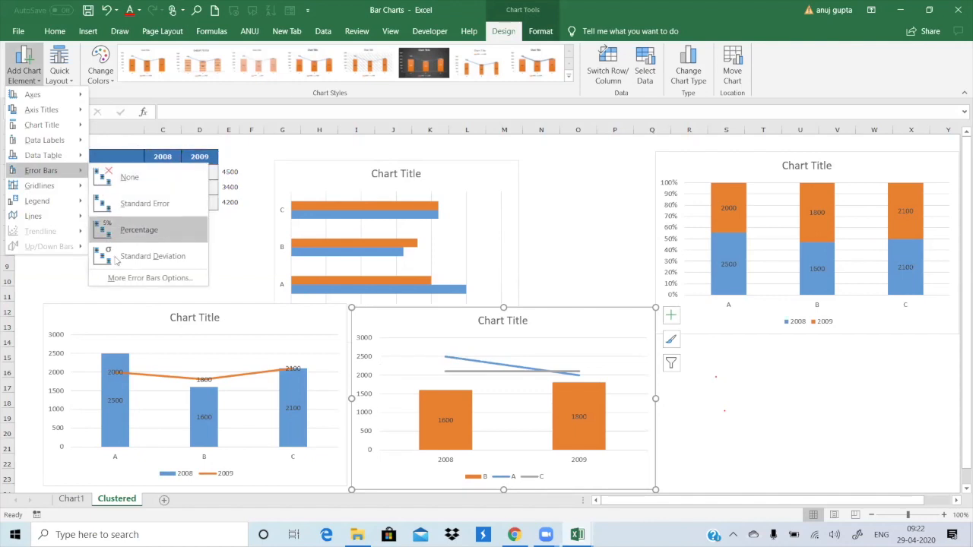
{"action": "mouse_move", "coordinate": [54, 191]}
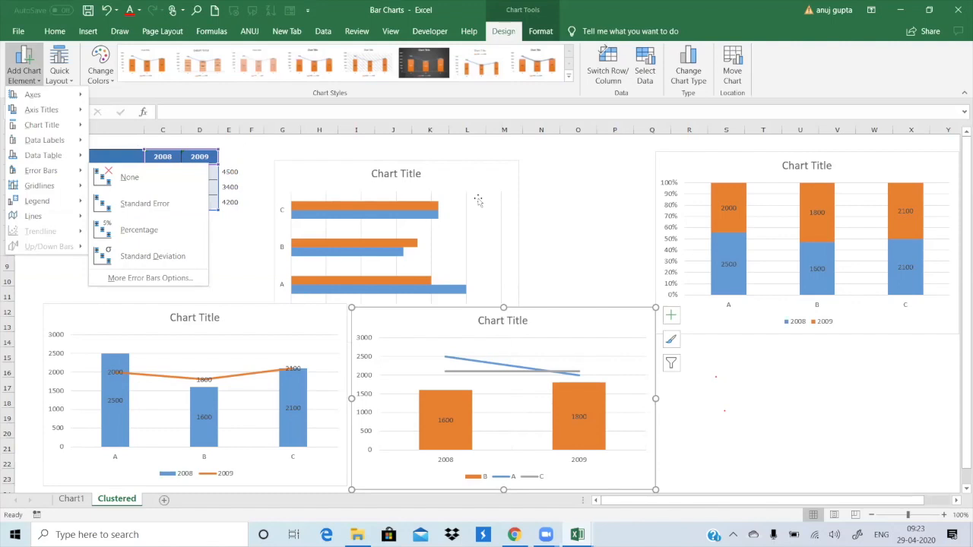
{"action": "left_click", "coordinate": [436, 195]}
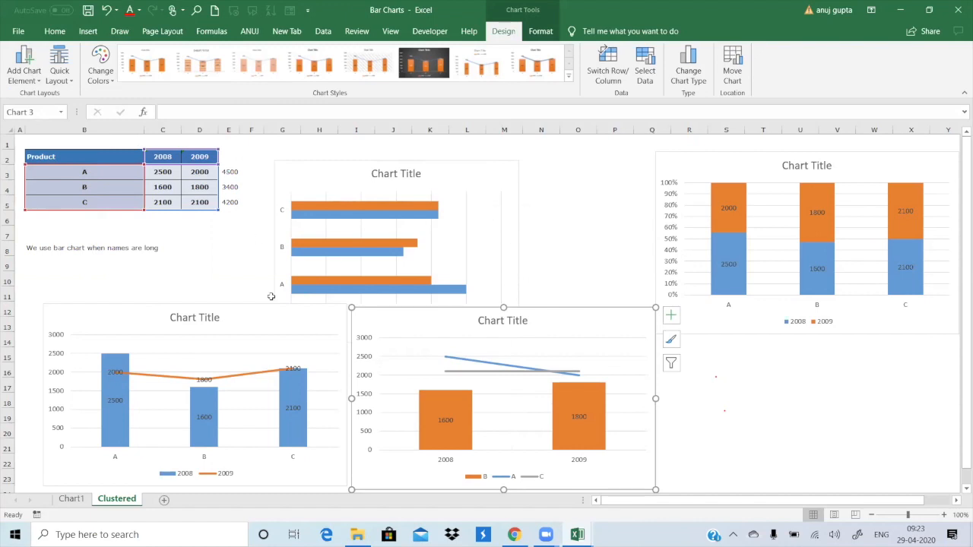
Step: Open the format settings of the combo chart's horizontal axis and examine its tick mark, label and label position options
{"action": "left_click", "coordinate": [448, 461]}
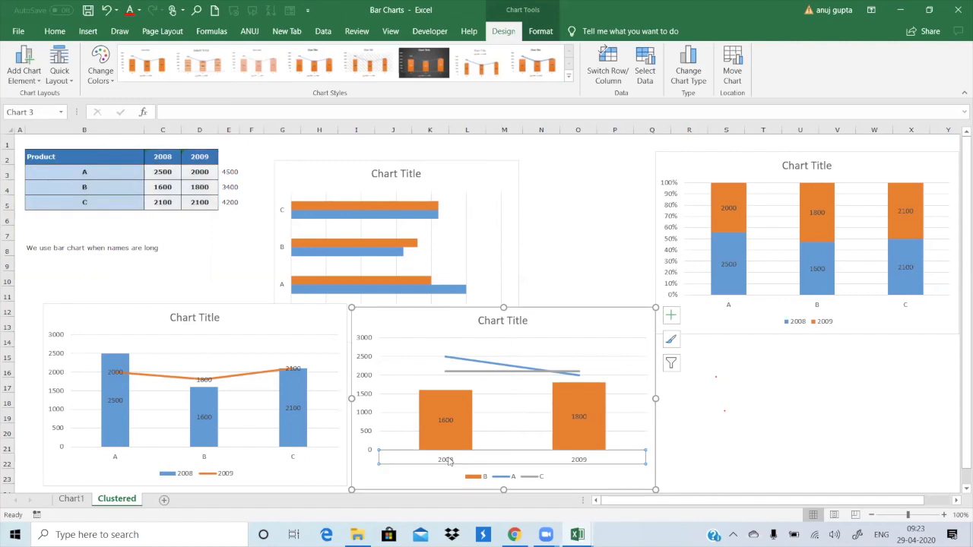
{"action": "double_click", "coordinate": [448, 461]}
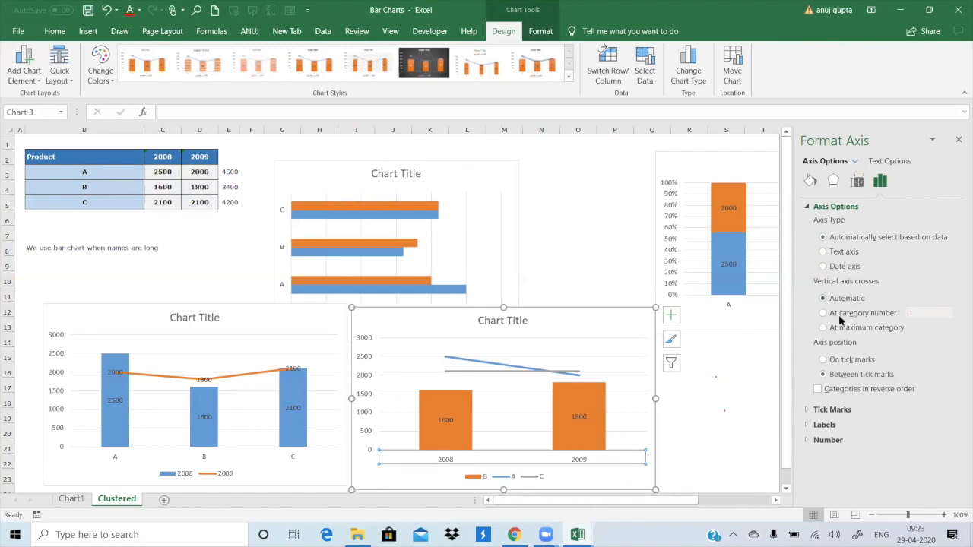
{"action": "left_click", "coordinate": [832, 409]}
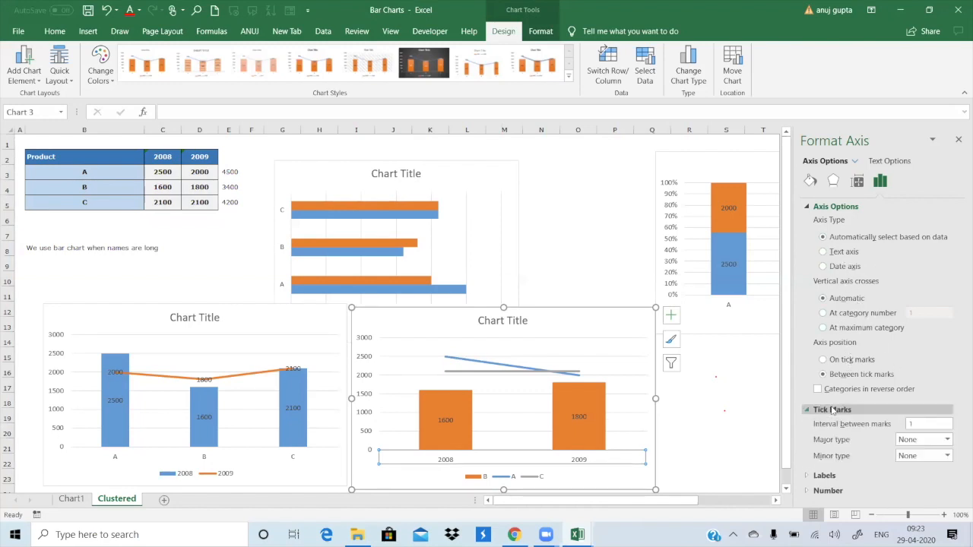
{"action": "left_click", "coordinate": [825, 475]}
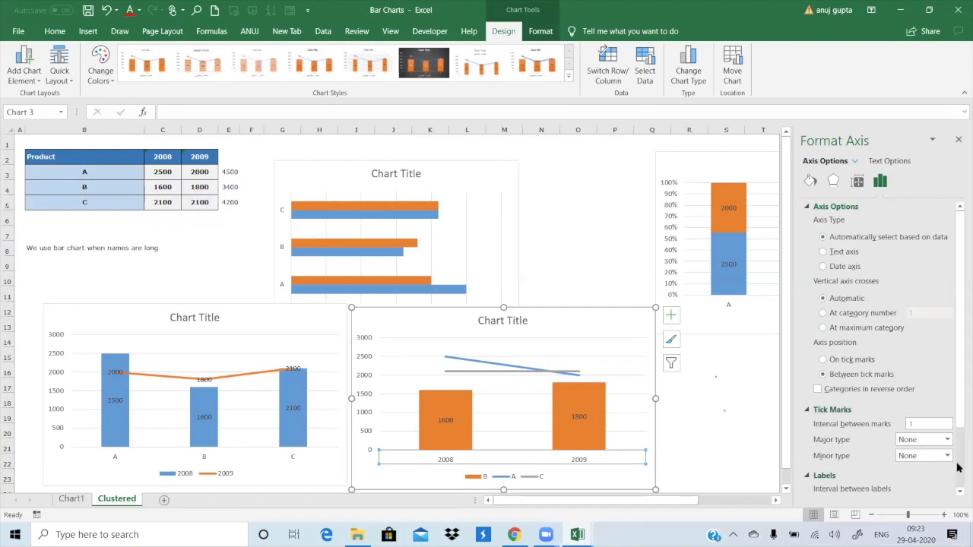
{"action": "scroll", "coordinate": [957, 472], "scroll_direction": "down", "scroll_amount": 2}
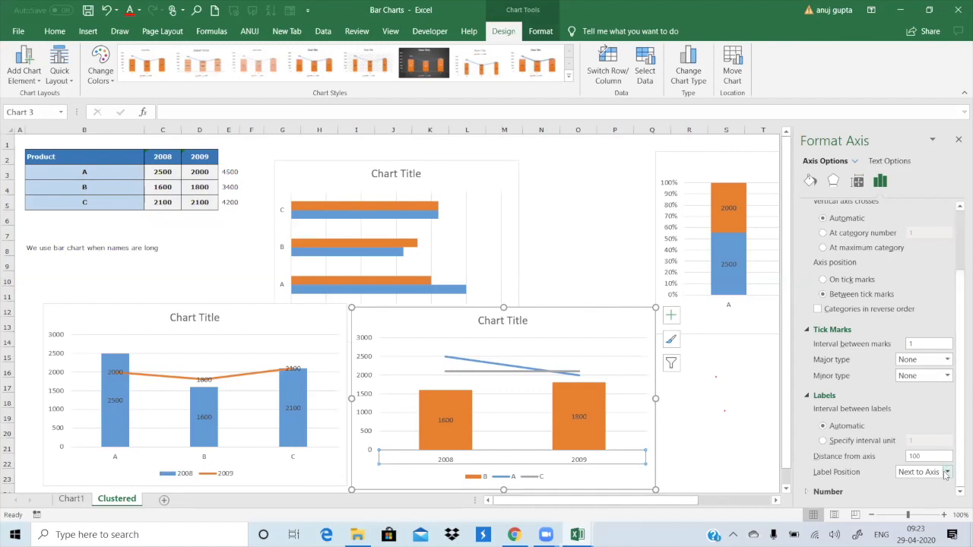
{"action": "left_click", "coordinate": [946, 472]}
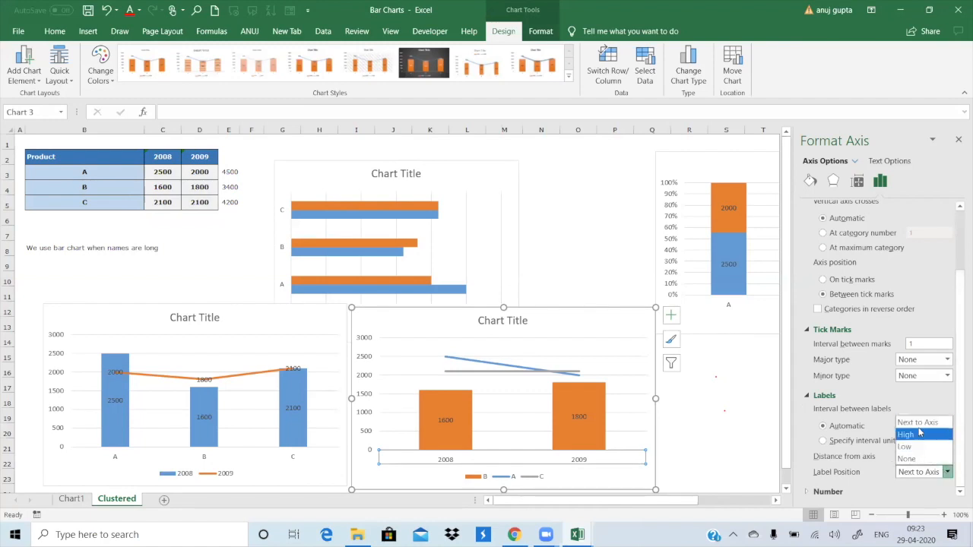
{"action": "left_click", "coordinate": [919, 429]}
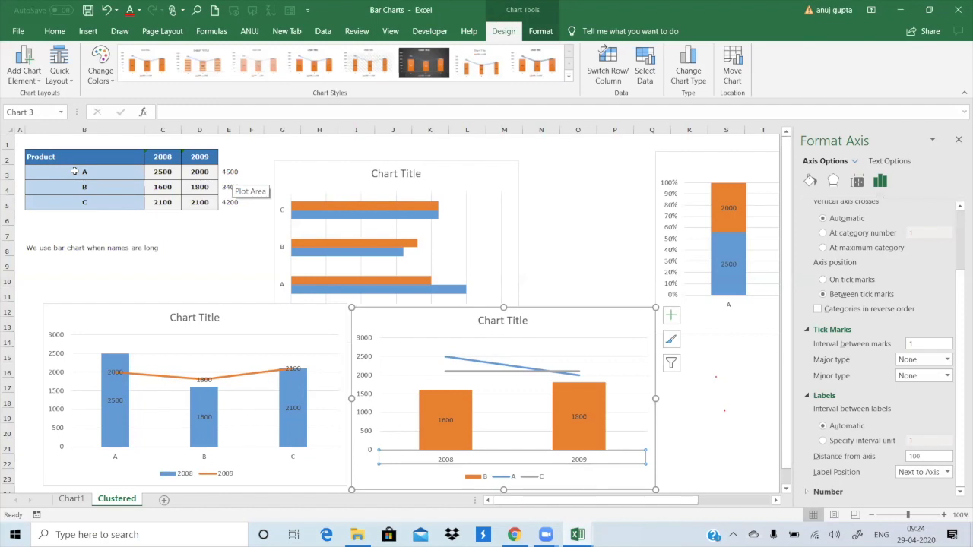
Step: Insert a 2-D clustered column chart from the product table including the totals column, range B2:E5
{"action": "left_click_drag", "start_coordinate": [73, 161], "coordinate": [238, 213]}
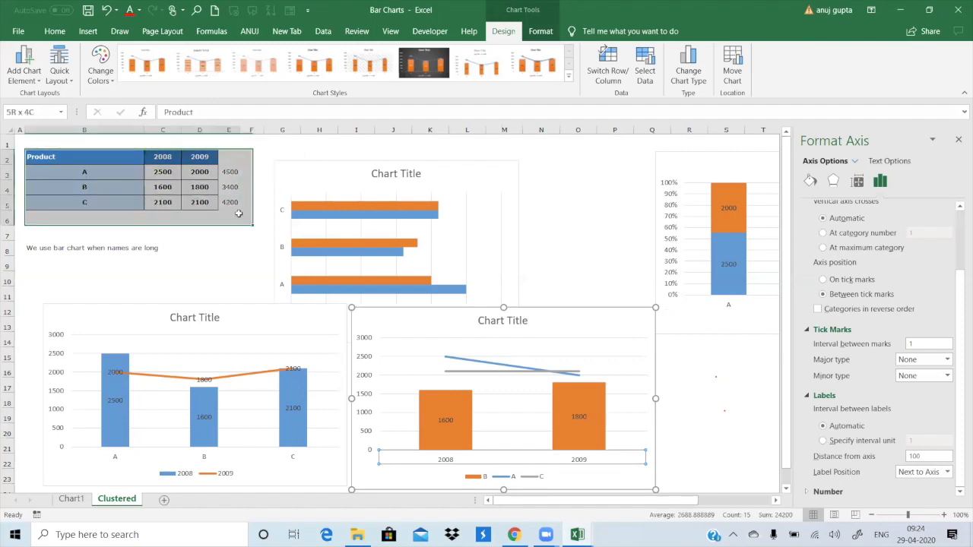
{"action": "left_click", "coordinate": [97, 191]}
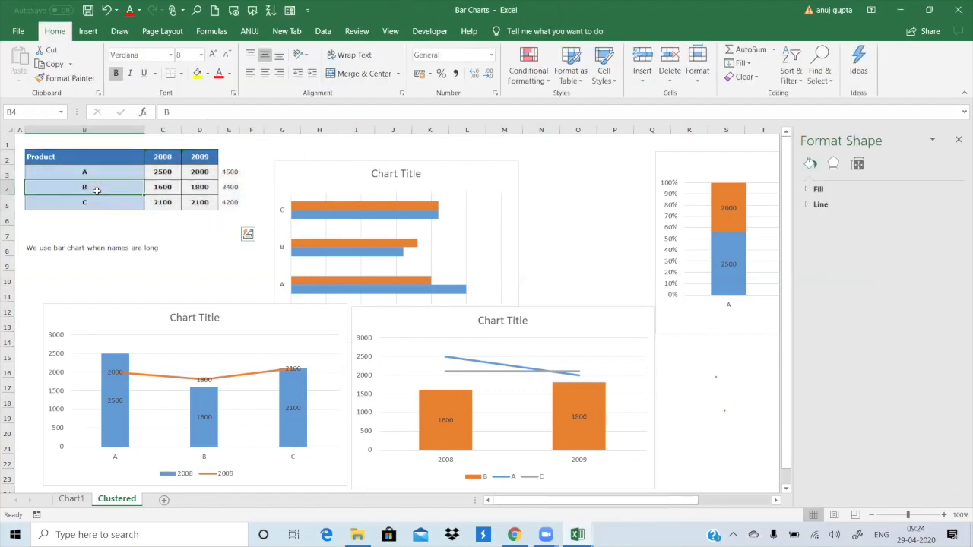
{"action": "left_click_drag", "start_coordinate": [64, 158], "coordinate": [228, 203]}
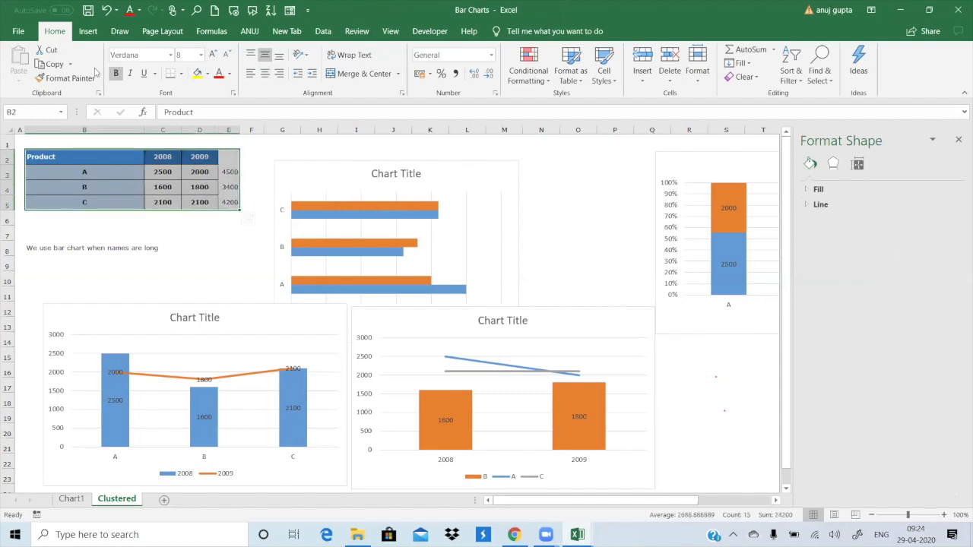
{"action": "left_click", "coordinate": [88, 31]}
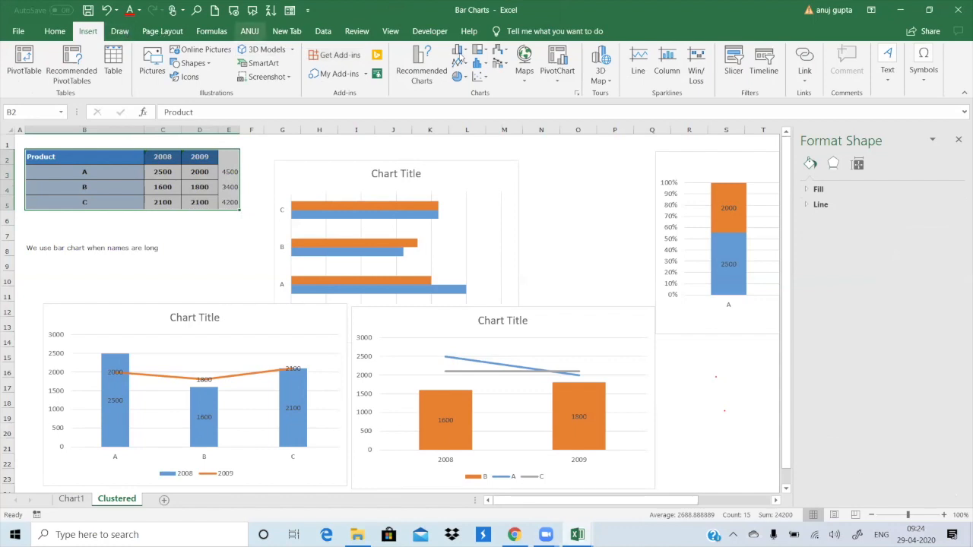
{"action": "left_click", "coordinate": [460, 52]}
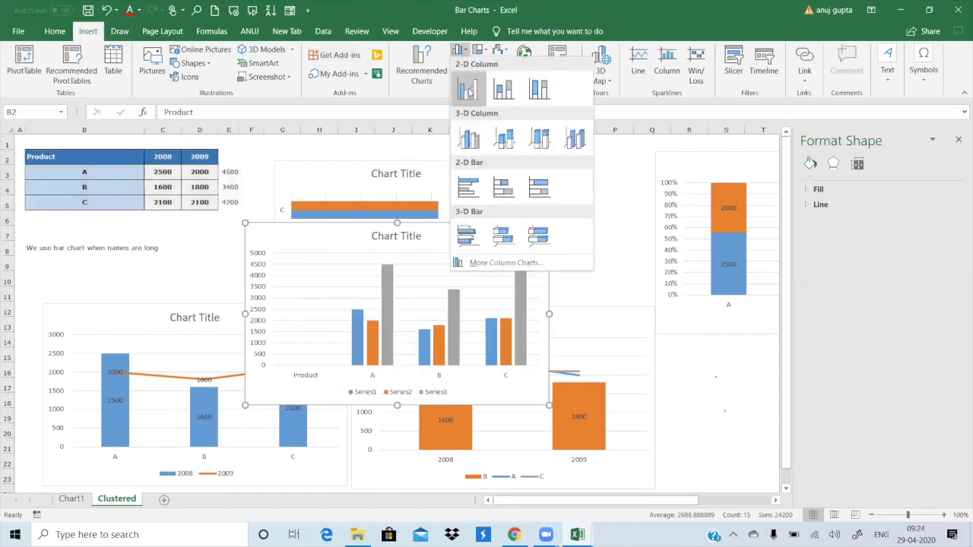
{"action": "left_click", "coordinate": [469, 91]}
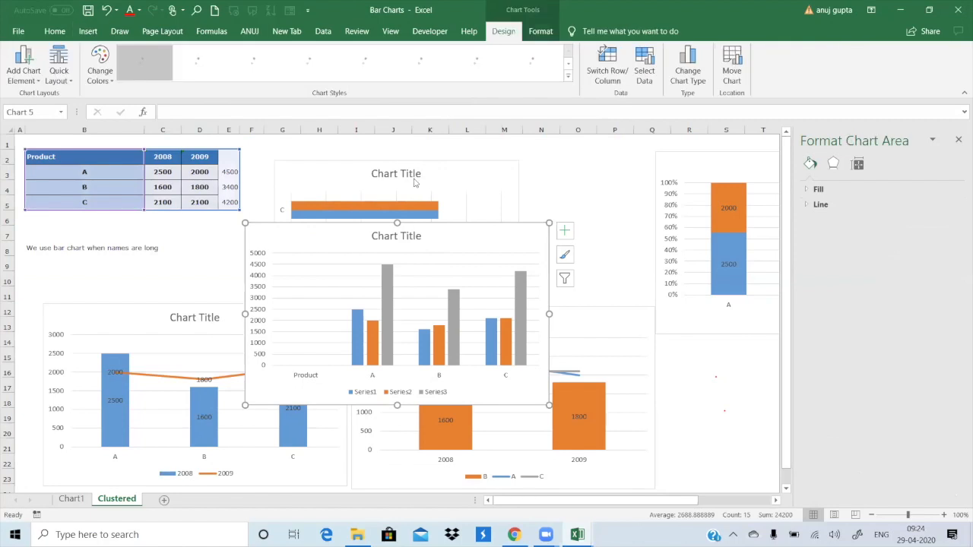
Step: Change Series3, the totals, to a Line in the new clustered column chart
{"action": "left_click", "coordinate": [385, 311]}
{"action": "right_click", "coordinate": [384, 307]}
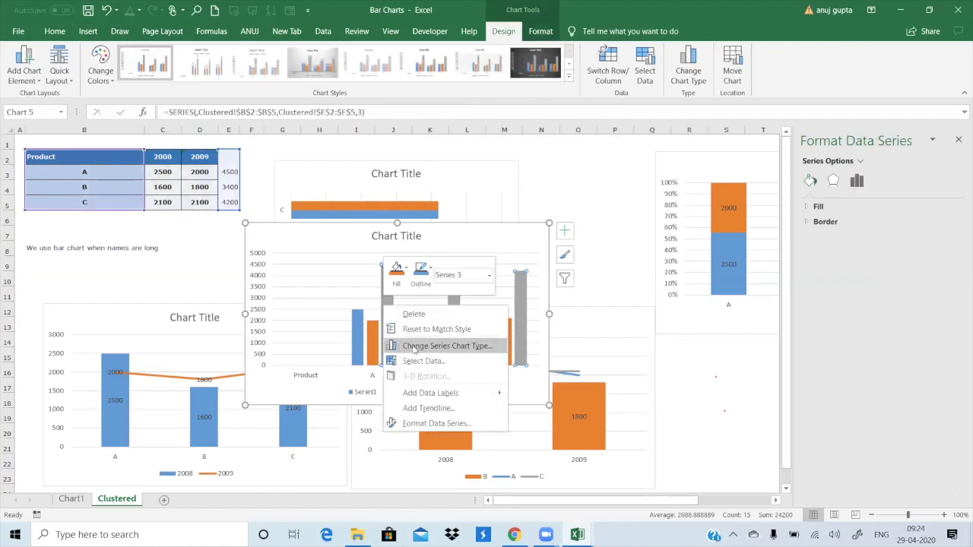
{"action": "left_click", "coordinate": [414, 347]}
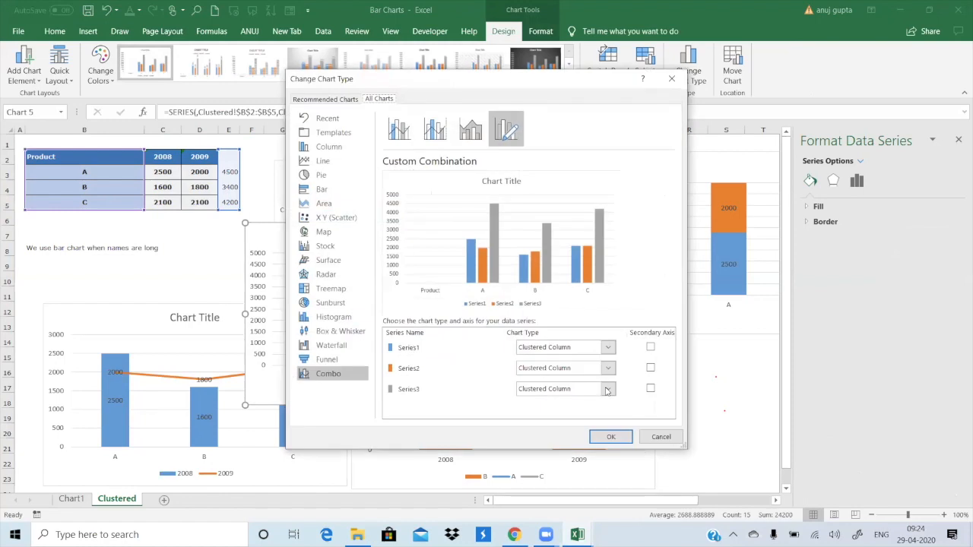
{"action": "left_click", "coordinate": [607, 389]}
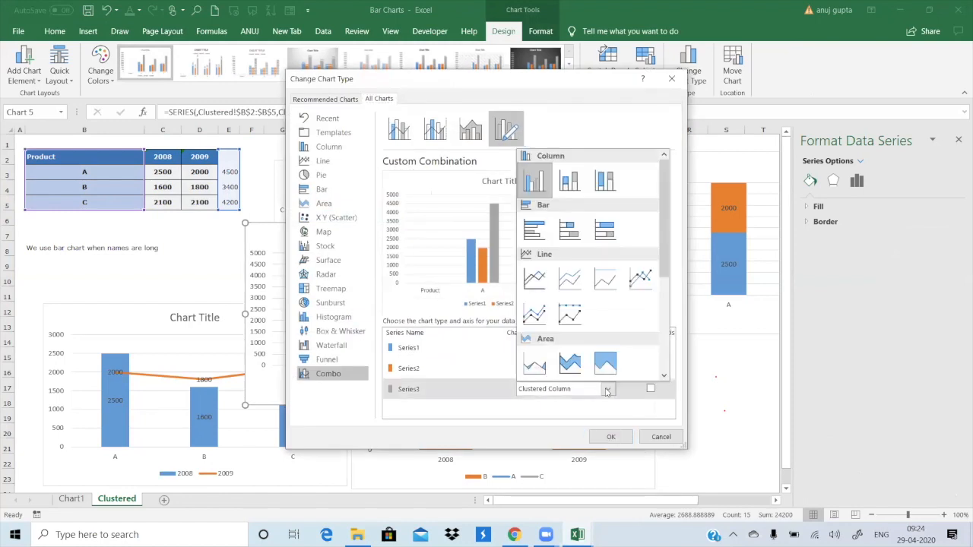
{"action": "left_click", "coordinate": [532, 281]}
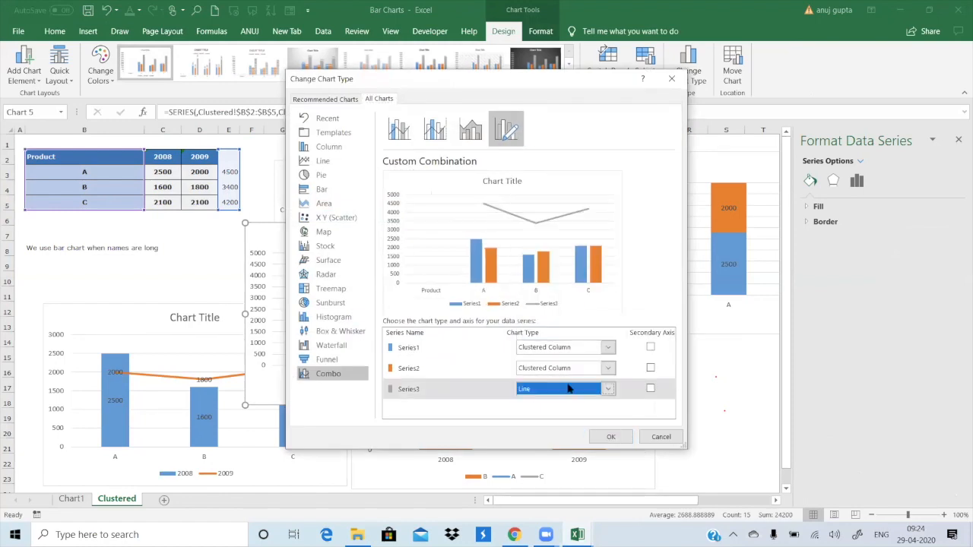
{"action": "left_click", "coordinate": [610, 438]}
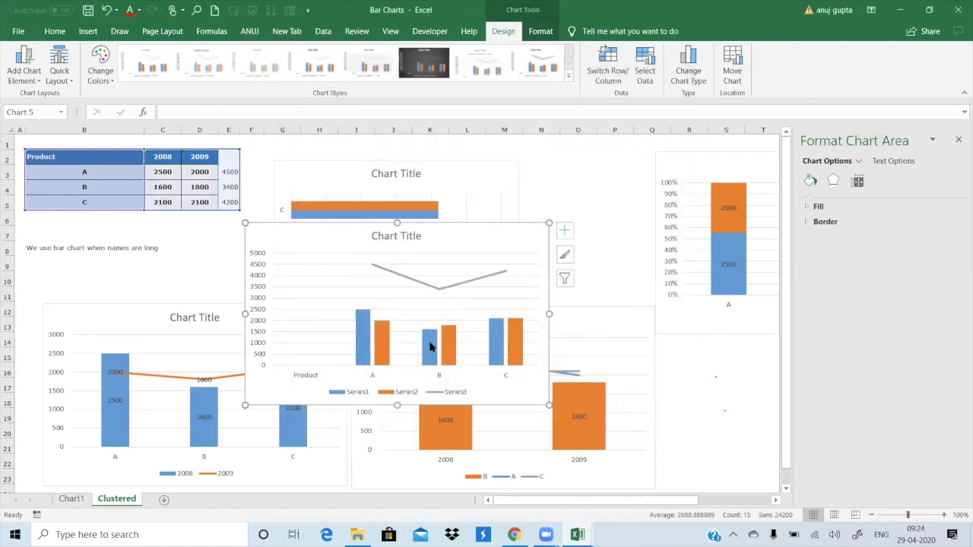
Step: Change Series2 of the new chart to Line with Markers, keeping Series1 as Clustered Column and Series3 as Line
{"action": "left_click", "coordinate": [384, 352]}
{"action": "right_click", "coordinate": [384, 353]}
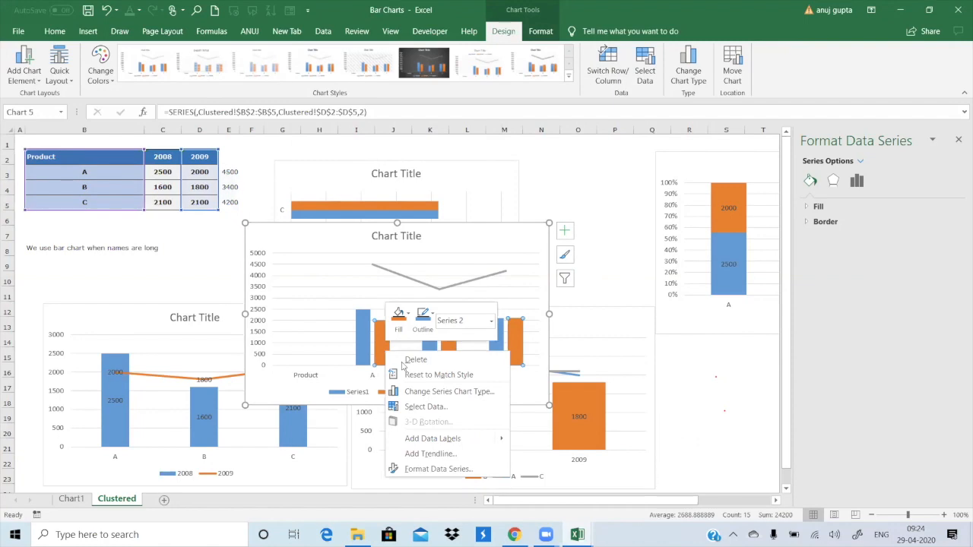
{"action": "left_click", "coordinate": [447, 391]}
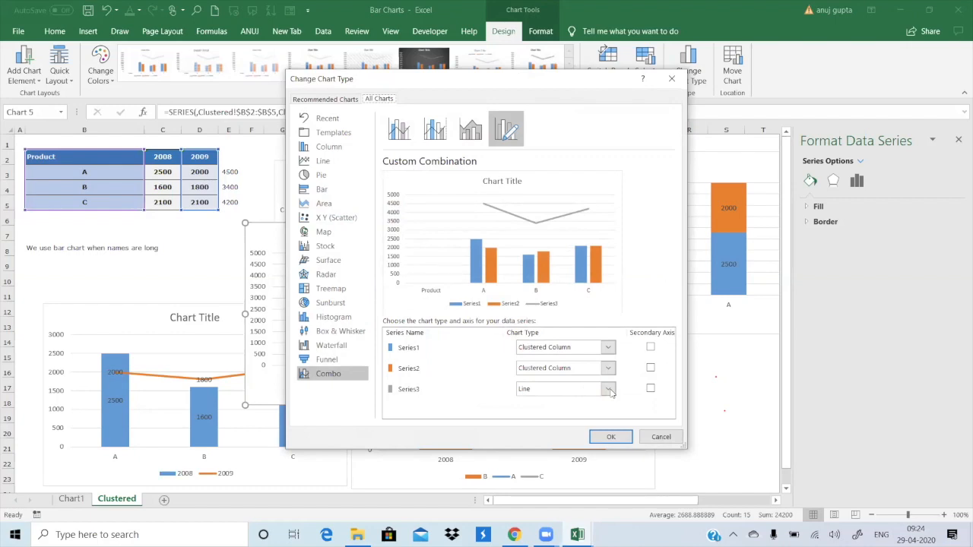
{"action": "left_click", "coordinate": [608, 390]}
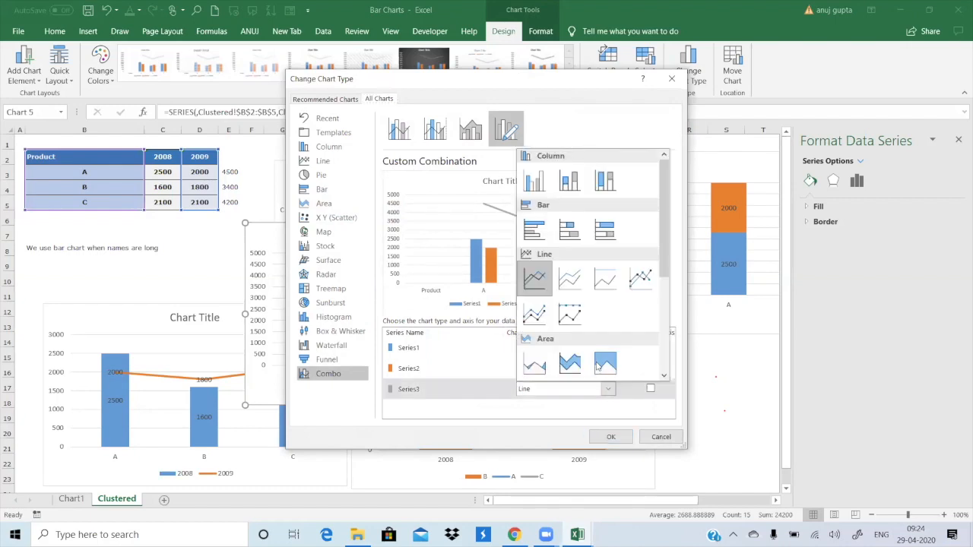
{"action": "key", "text": "Escape"}
{"action": "left_click", "coordinate": [606, 368]}
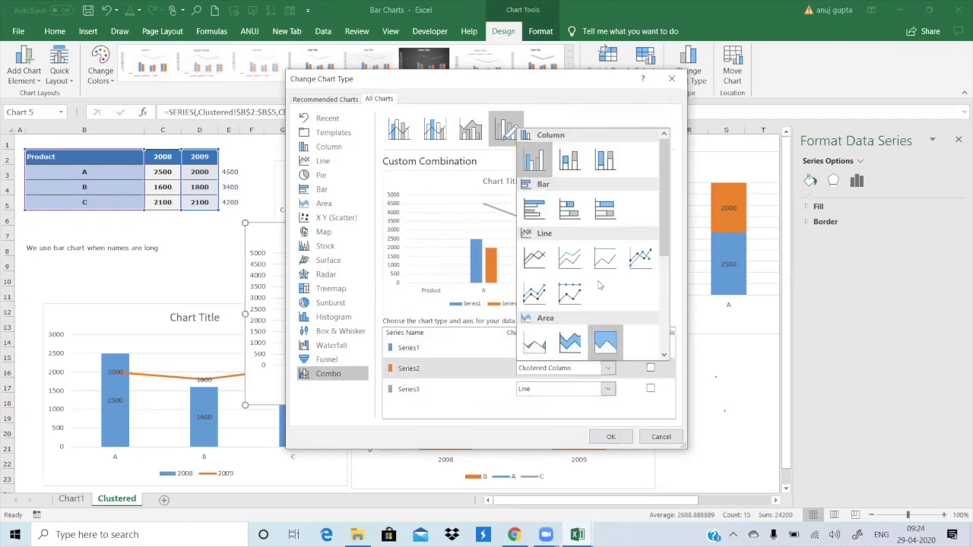
{"action": "left_click", "coordinate": [641, 258]}
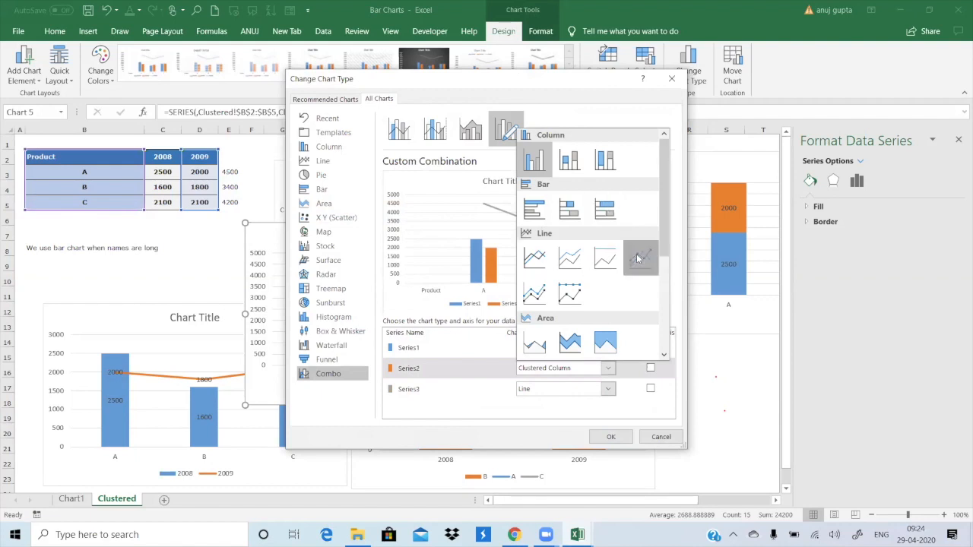
{"action": "left_click", "coordinate": [612, 438]}
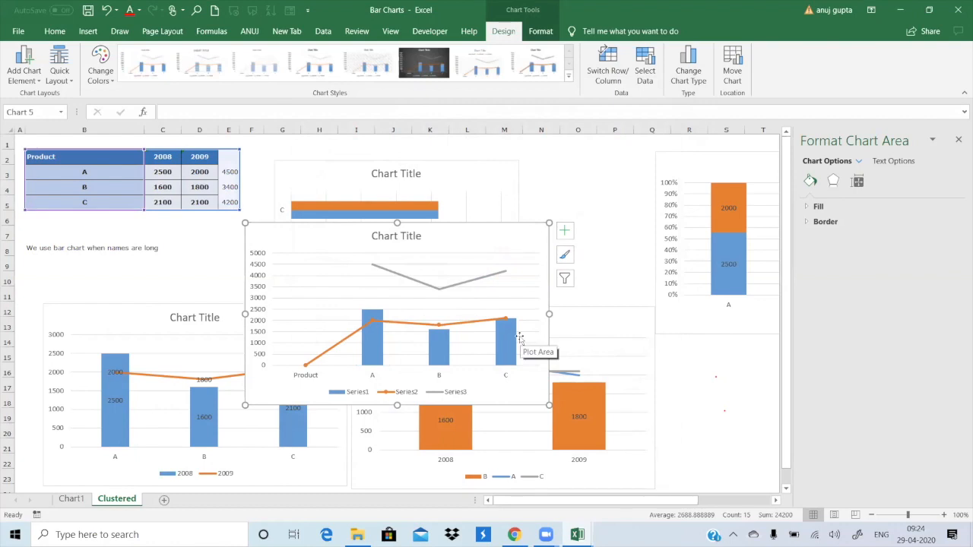
Step: Undo the line chart type changes made to Series2 and Series3 of the new chart
{"action": "left_click", "coordinate": [439, 348]}
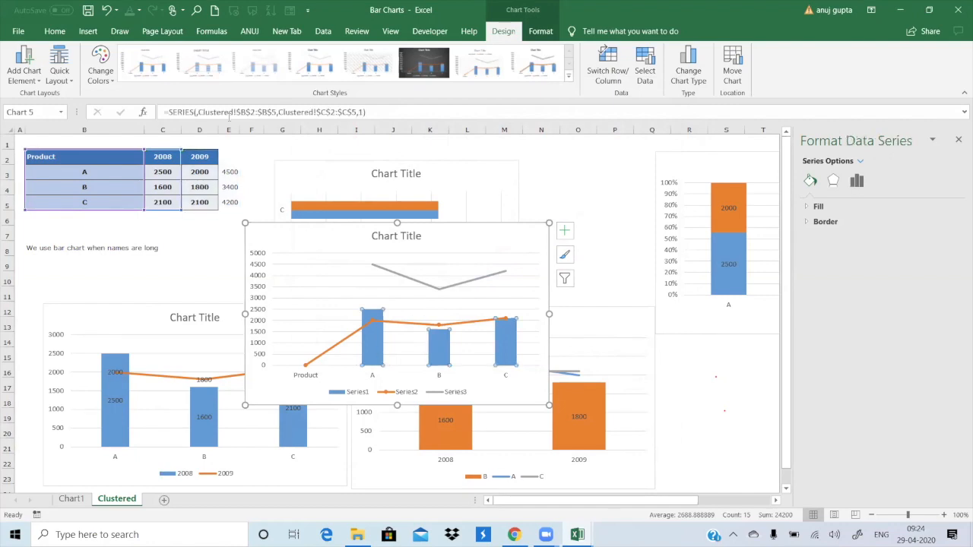
{"action": "left_click", "coordinate": [86, 34]}
{"action": "key", "text": "ctrl+z"}
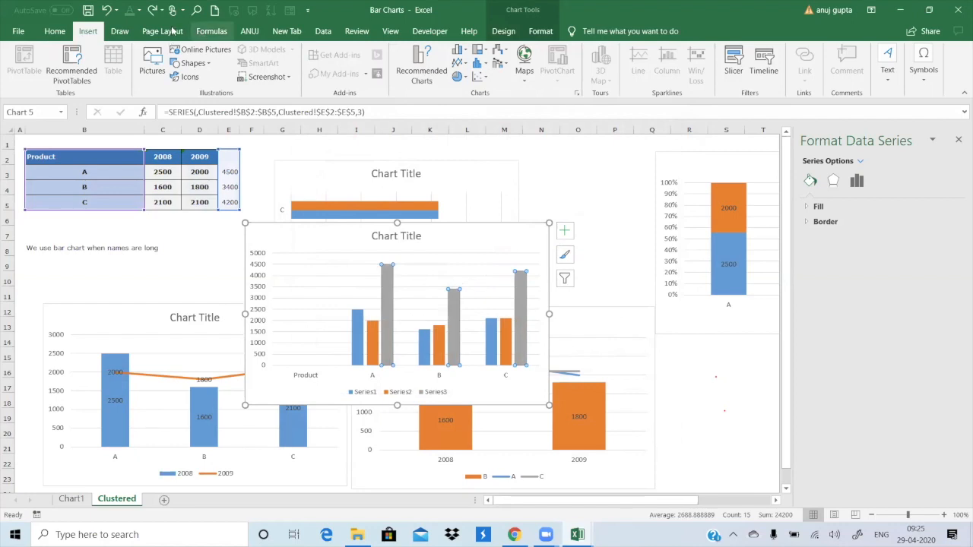
{"action": "left_click", "coordinate": [131, 35]}
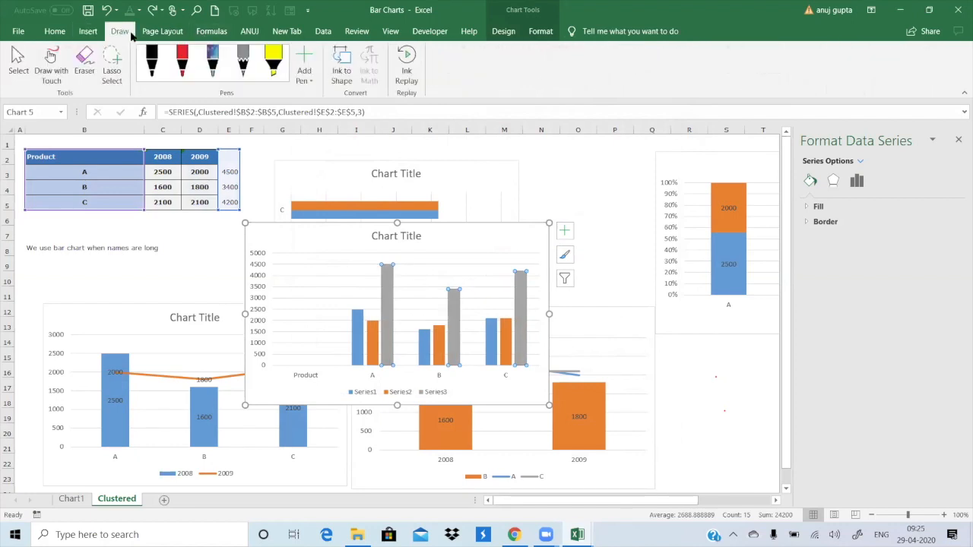
{"action": "left_click", "coordinate": [88, 34]}
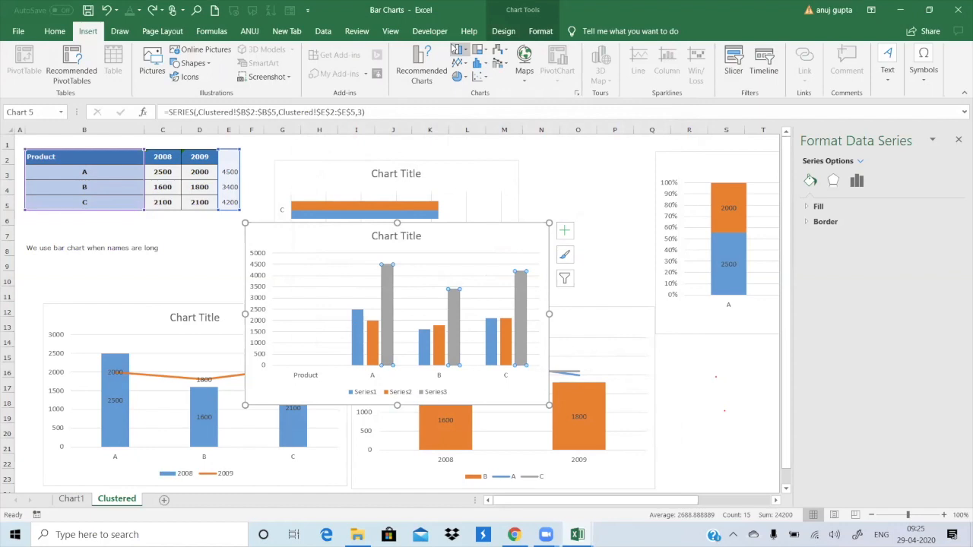
Step: Change the chart that includes the totals to the 3-D Clustered Column type
{"action": "left_click", "coordinate": [455, 49]}
{"action": "left_click", "coordinate": [471, 148]}
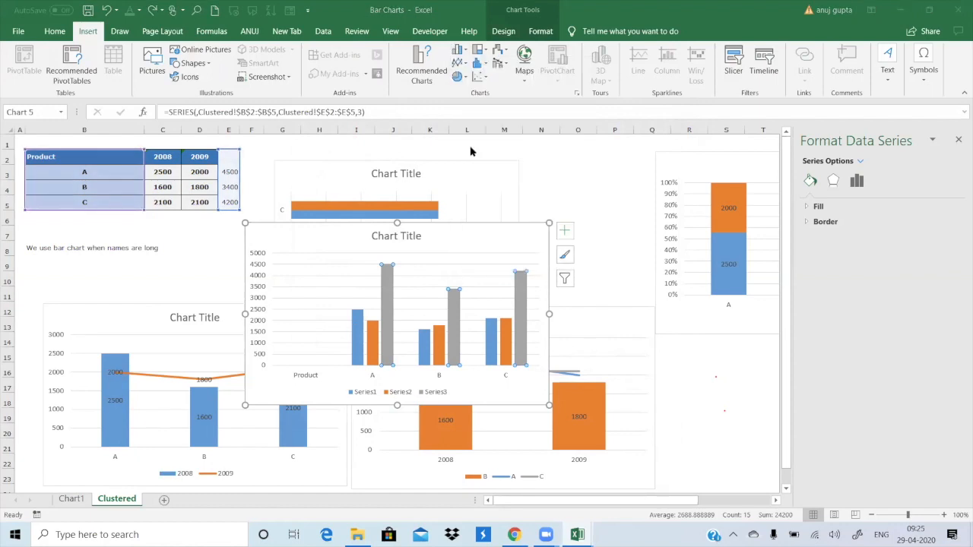
{"action": "left_click", "coordinate": [467, 311]}
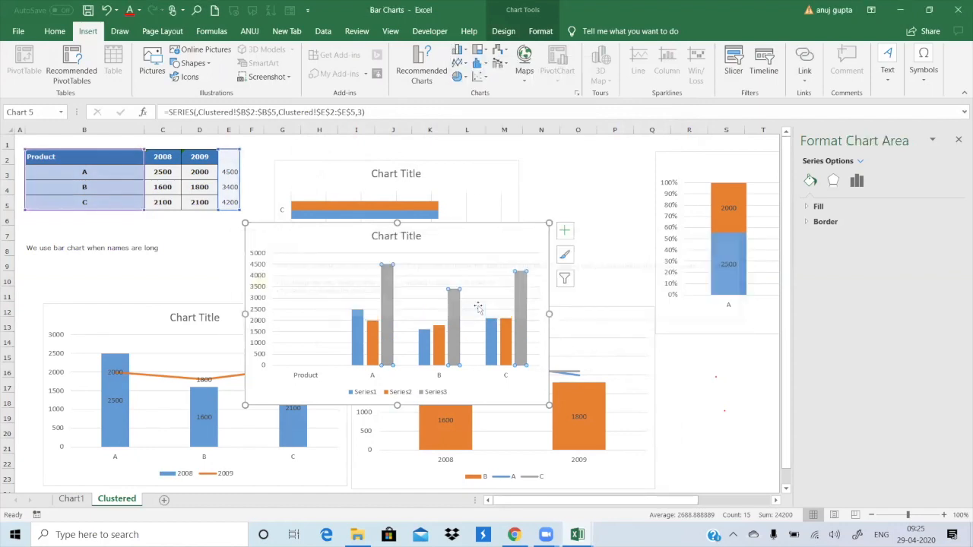
Step: Try changing Series3 to Line, accepting the conversion of the 3-D chart to 2-D, and undo the change
{"action": "left_click", "coordinate": [387, 310]}
{"action": "left_click", "coordinate": [386, 310]}
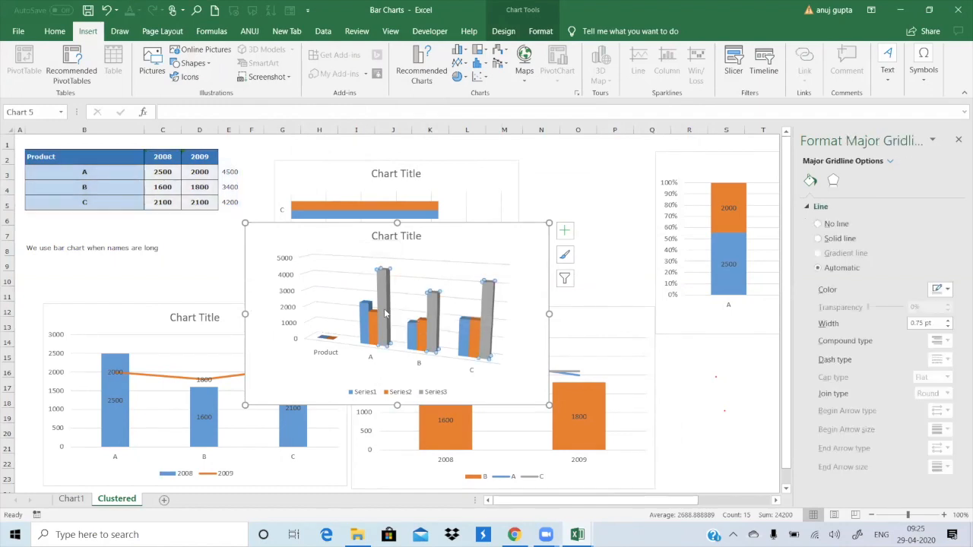
{"action": "right_click", "coordinate": [386, 312]}
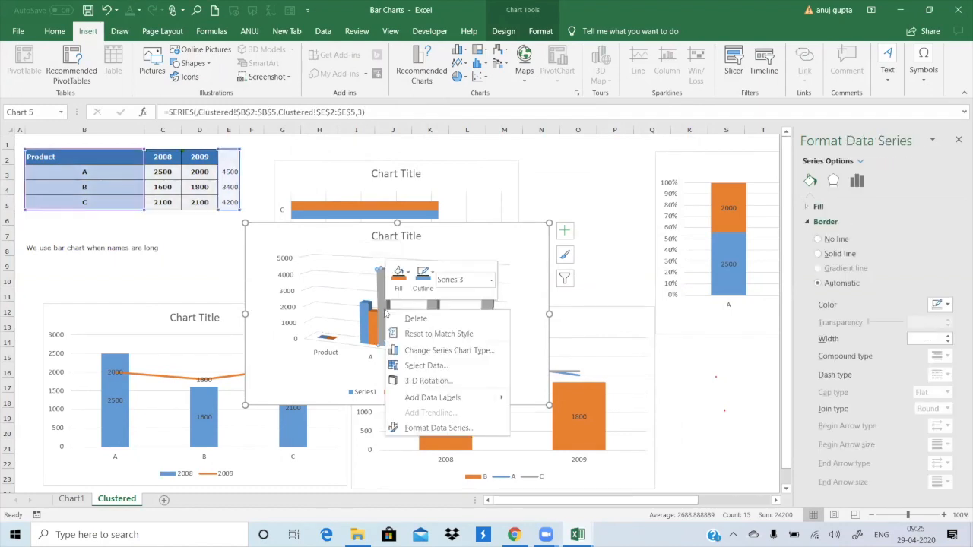
{"action": "left_click", "coordinate": [425, 351]}
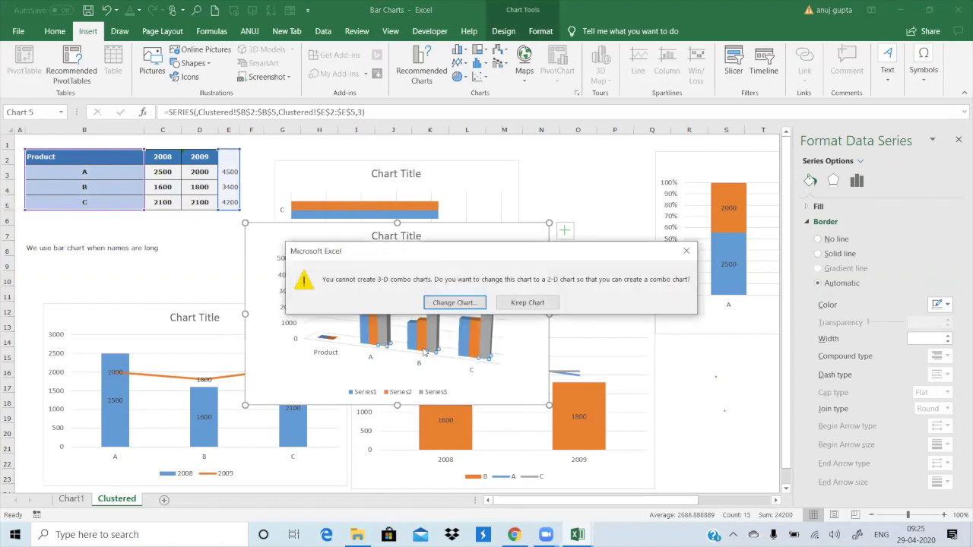
{"action": "left_click", "coordinate": [443, 305]}
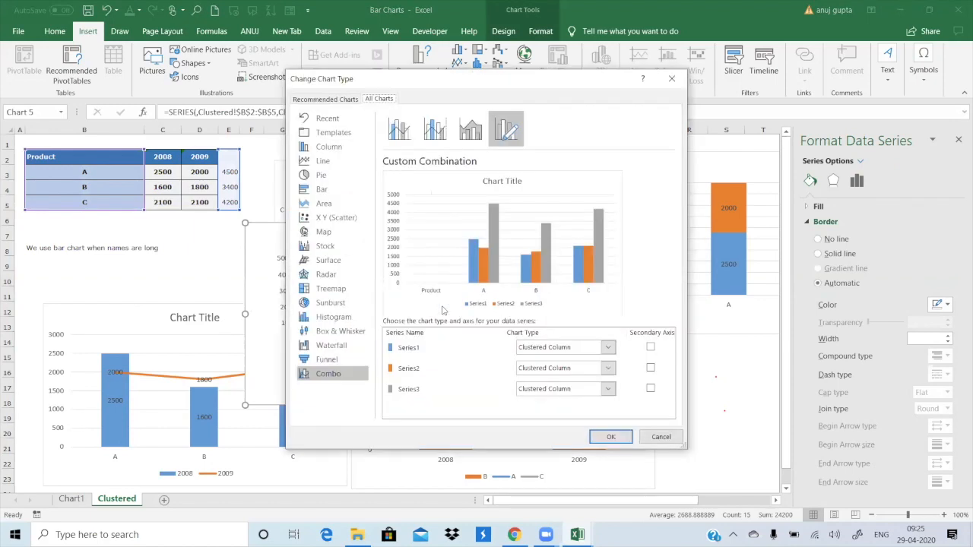
{"action": "left_click", "coordinate": [609, 389]}
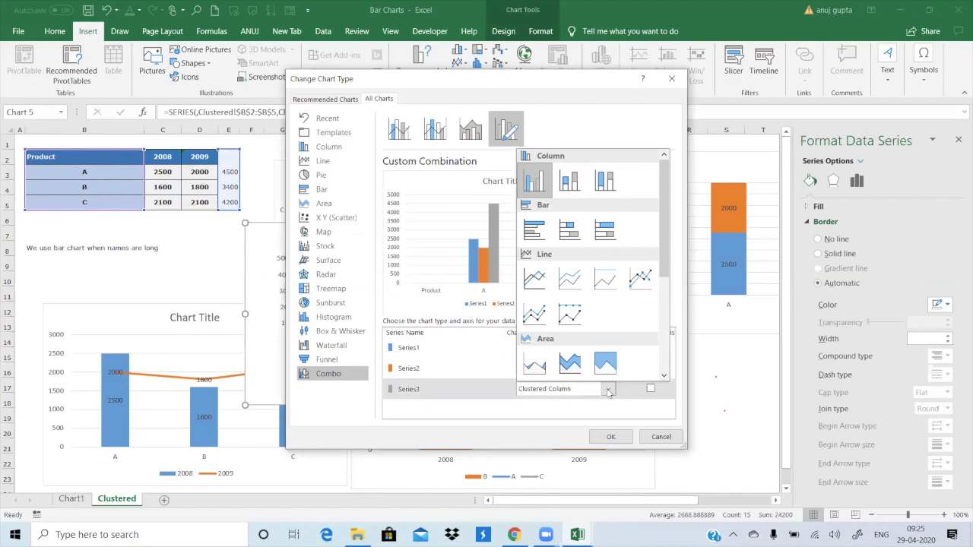
{"action": "left_click", "coordinate": [534, 280]}
{"action": "left_click", "coordinate": [611, 436]}
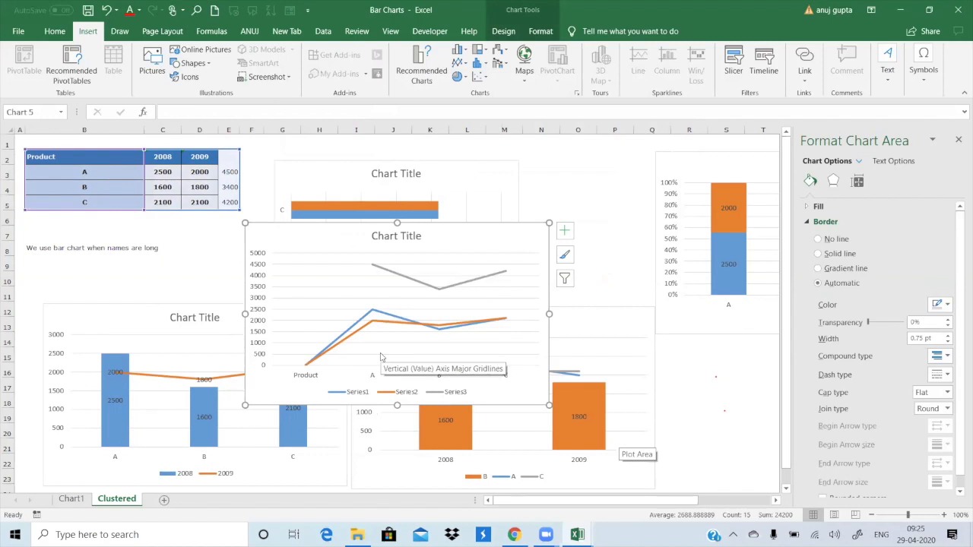
{"action": "key", "text": "ctrl+z"}
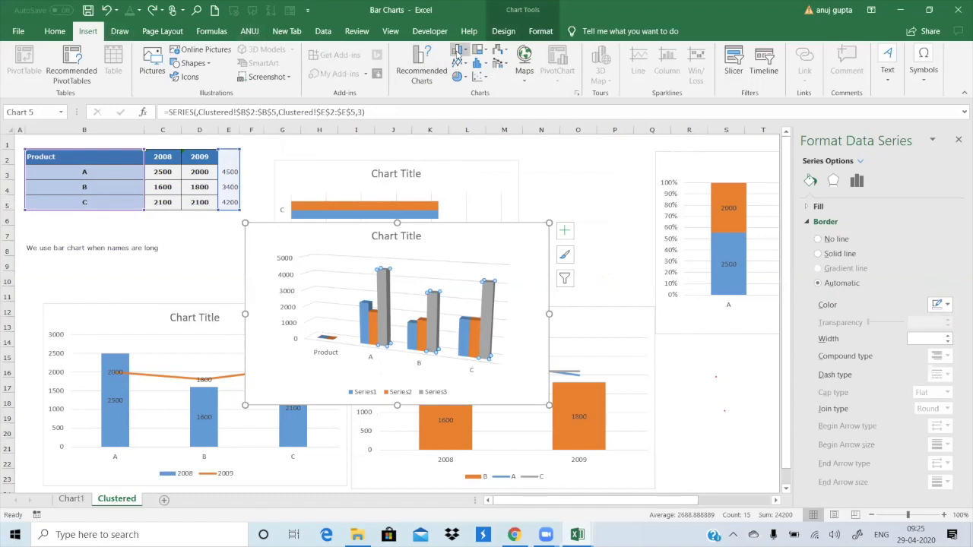
Step: Change the totals chart to the full 3-D Column type and close the Bar Charts workbook without saving
{"action": "left_click", "coordinate": [458, 50]}
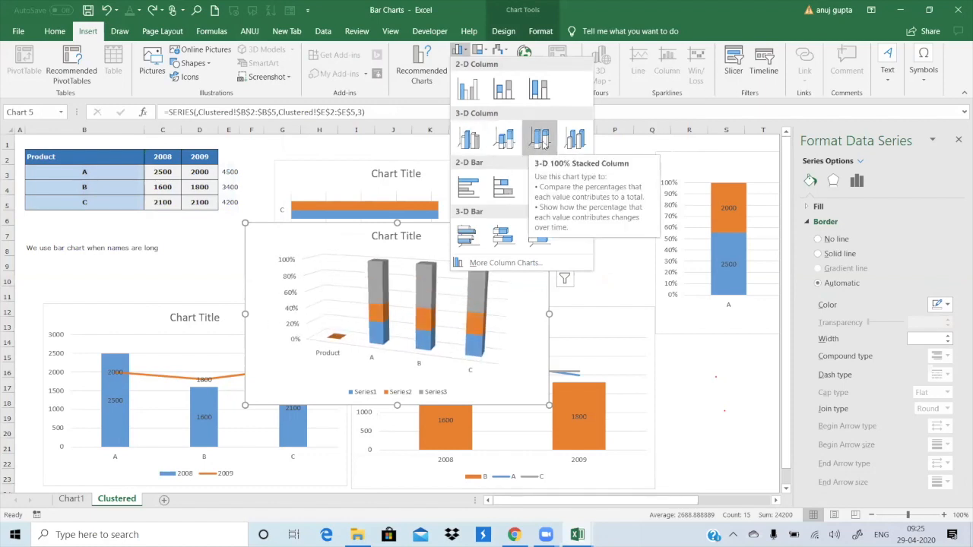
{"action": "left_click", "coordinate": [571, 139]}
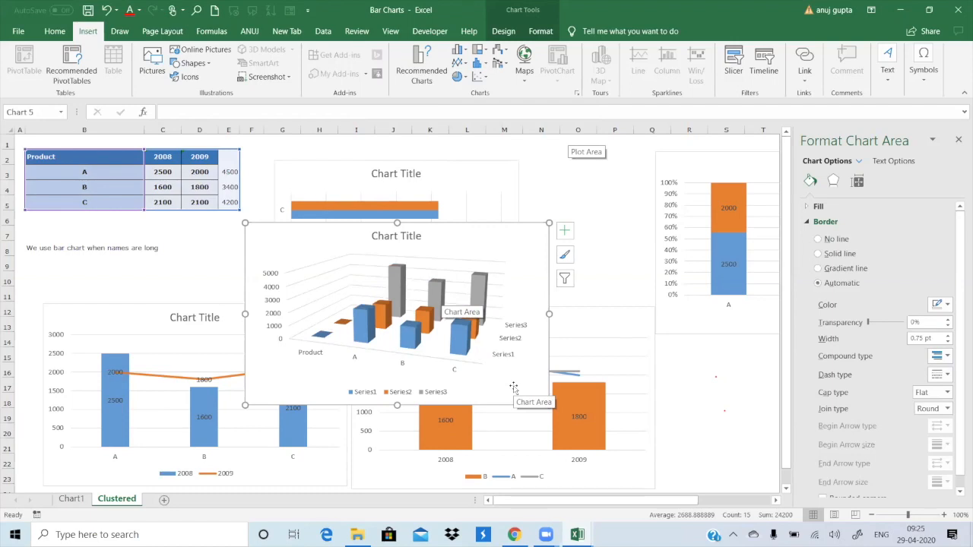
{"action": "left_click", "coordinate": [959, 10]}
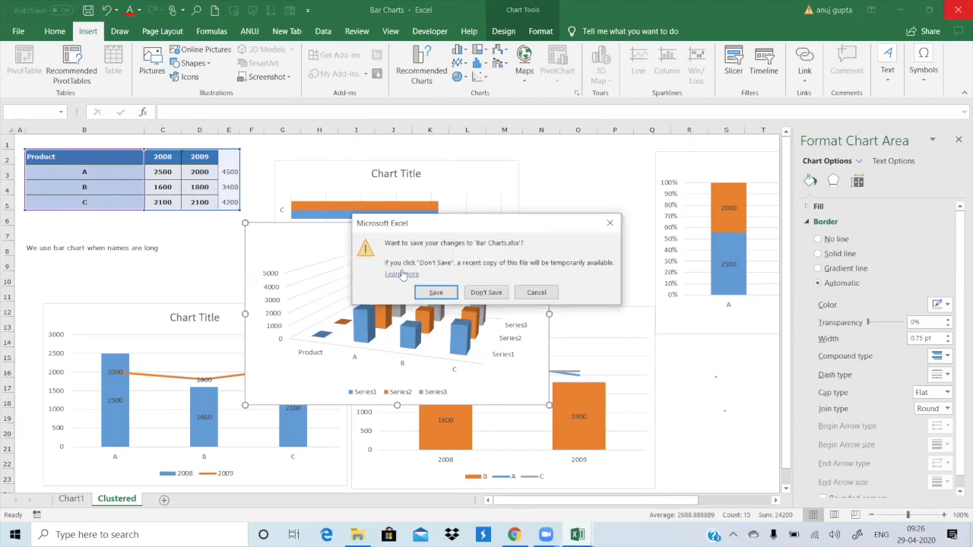
{"action": "left_click", "coordinate": [486, 292]}
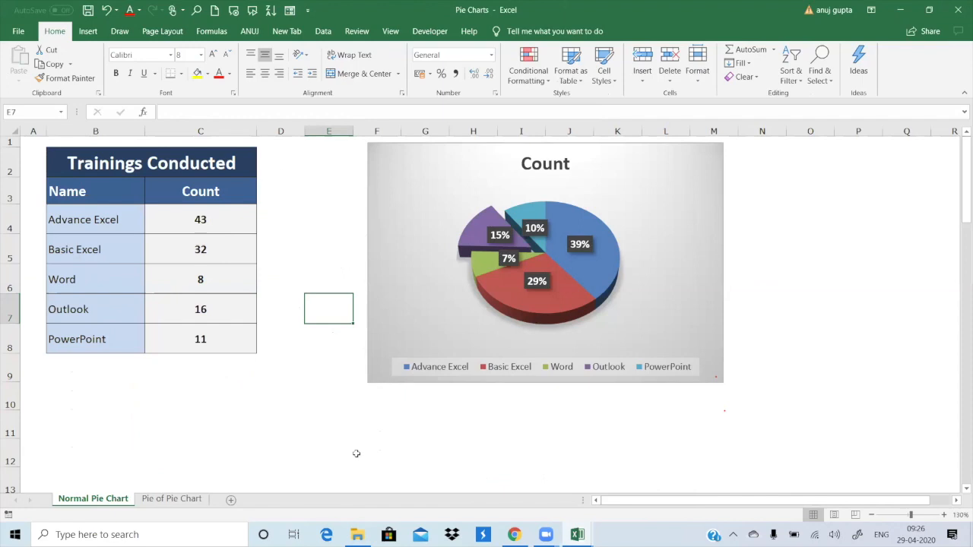
Step: Delete the existing Count pie chart from the Normal Pie Chart sheet of the Pie Charts workbook
{"action": "left_click", "coordinate": [603, 530]}
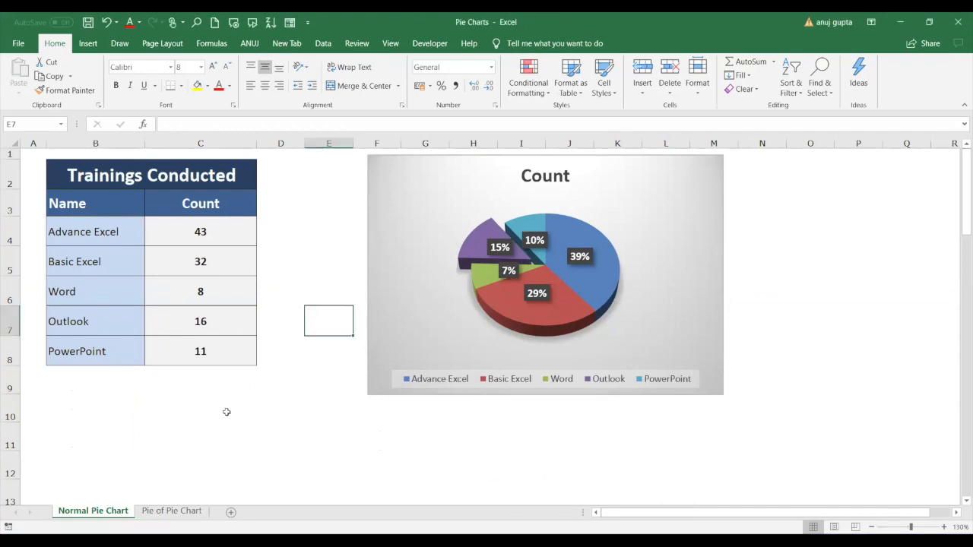
{"action": "left_click", "coordinate": [227, 399]}
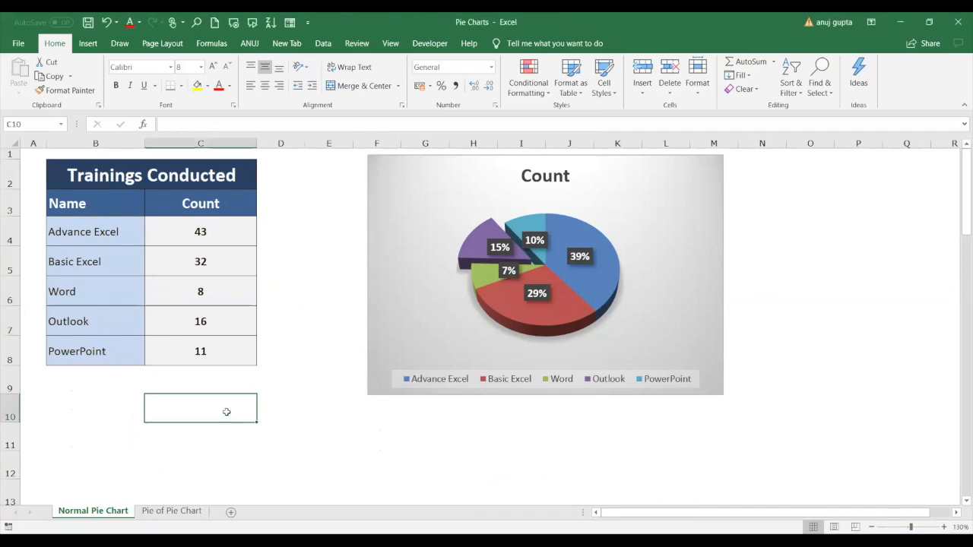
{"action": "left_click", "coordinate": [190, 464]}
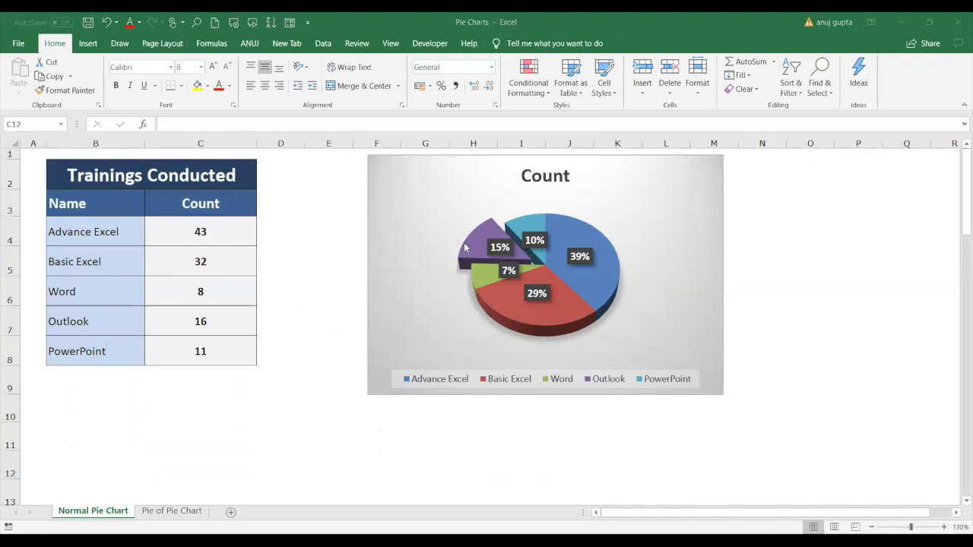
{"action": "left_click", "coordinate": [385, 224]}
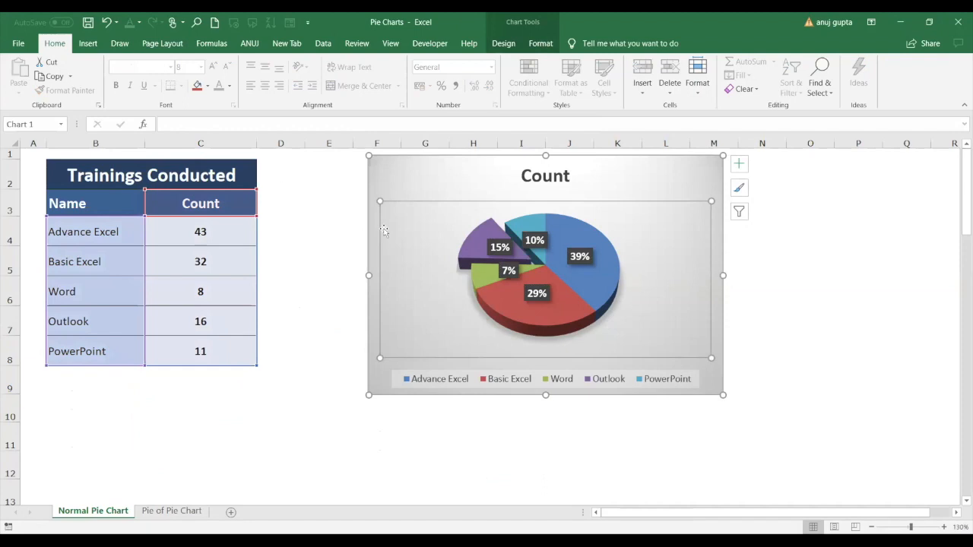
{"action": "key", "text": "Delete"}
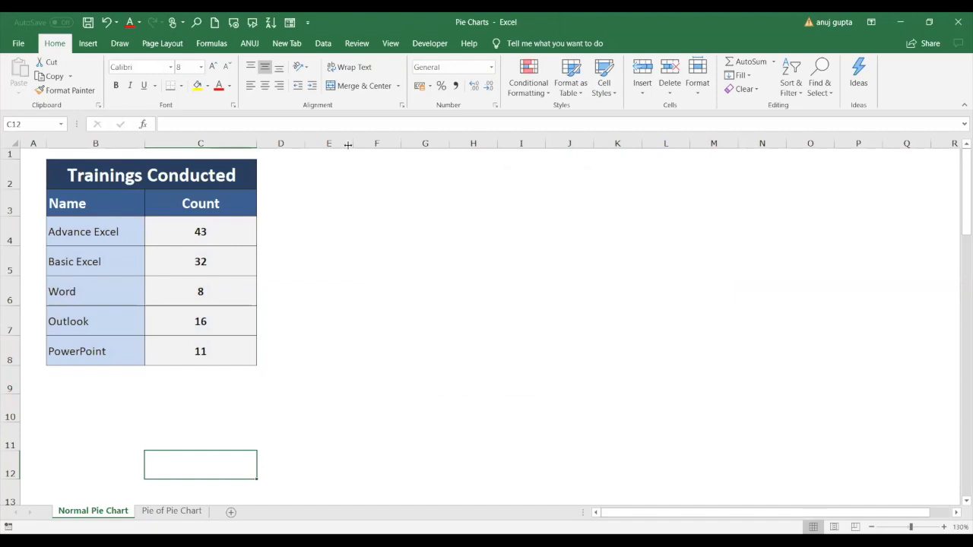
{"action": "key", "text": "alt"}
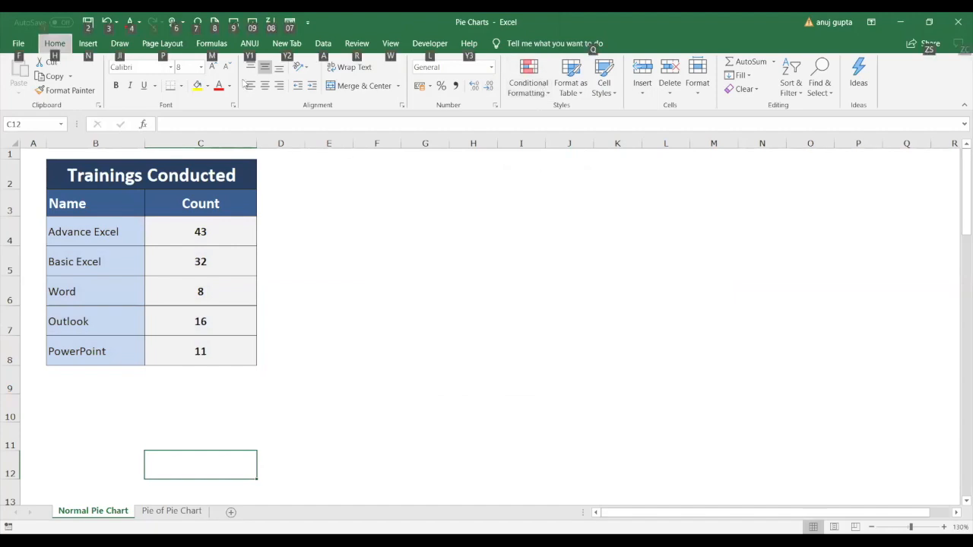
{"action": "key", "text": "alt"}
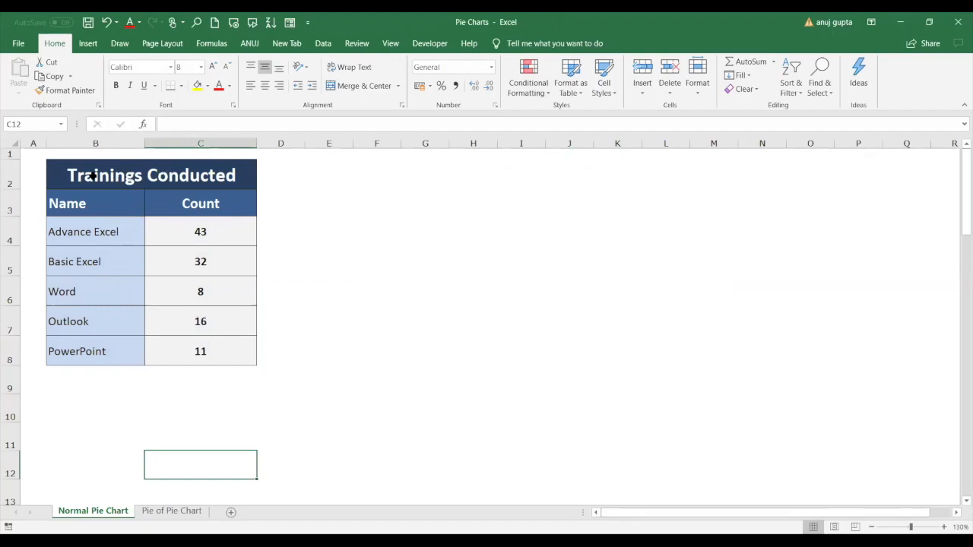
Step: Insert a 3-D pie chart from the Trainings Conducted table, range B2:C8
{"action": "left_click", "coordinate": [116, 177]}
{"action": "left_click_drag", "start_coordinate": [116, 177], "coordinate": [216, 350]}
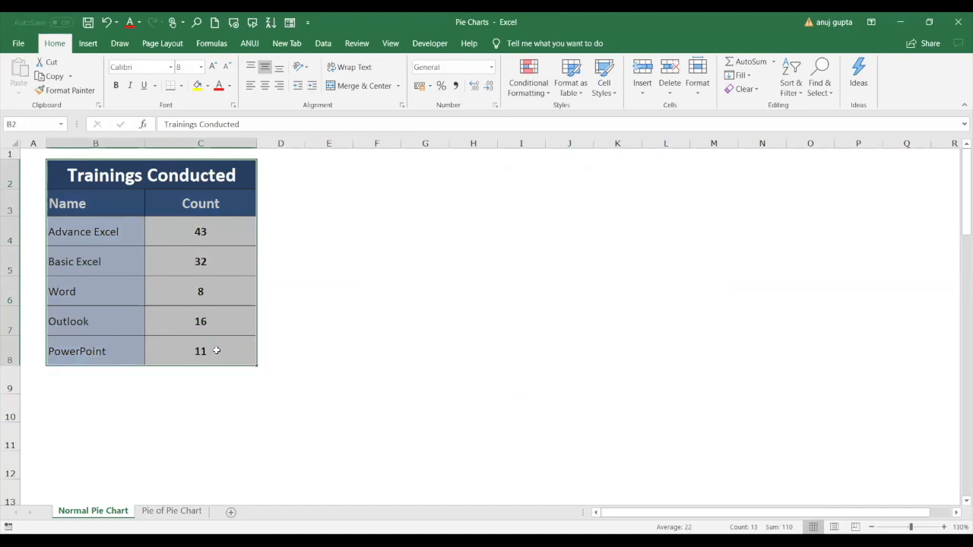
{"action": "left_click", "coordinate": [89, 44]}
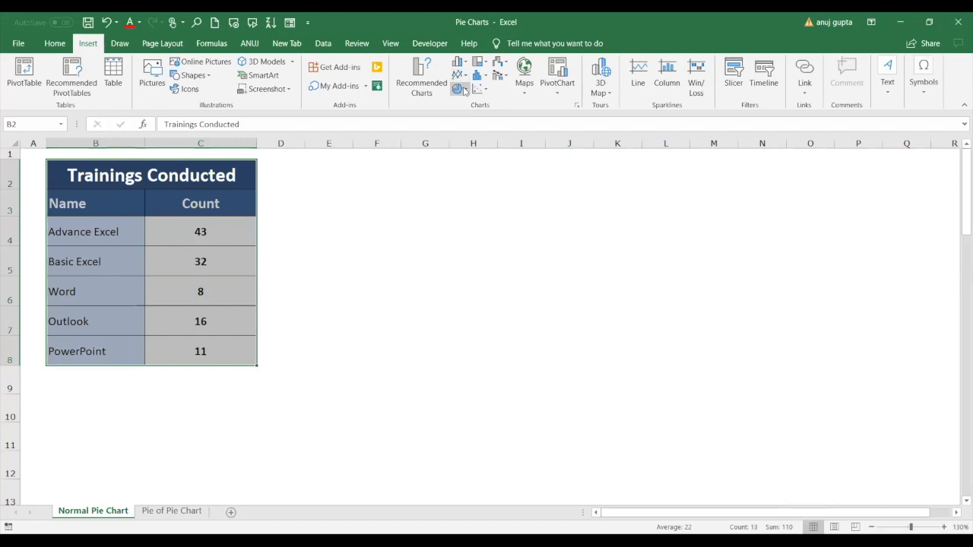
{"action": "left_click", "coordinate": [462, 89]}
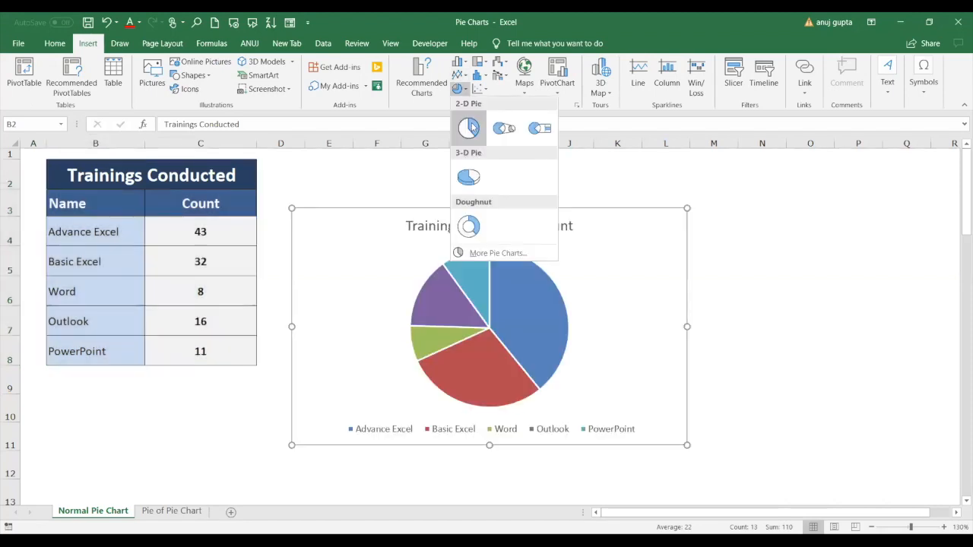
{"action": "left_click", "coordinate": [468, 180]}
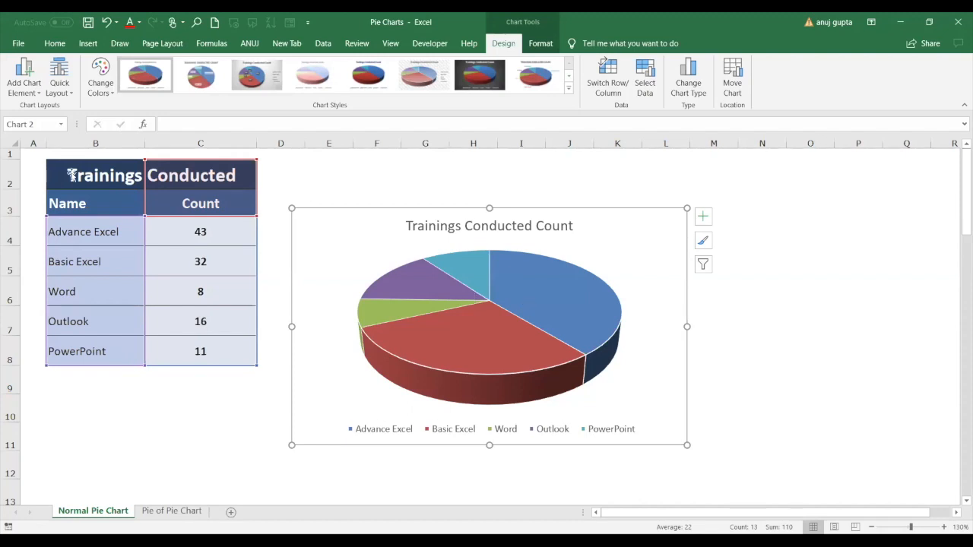
Step: Add data labels to the 3-D pie chart in the Best Fit position
{"action": "left_click", "coordinate": [37, 92]}
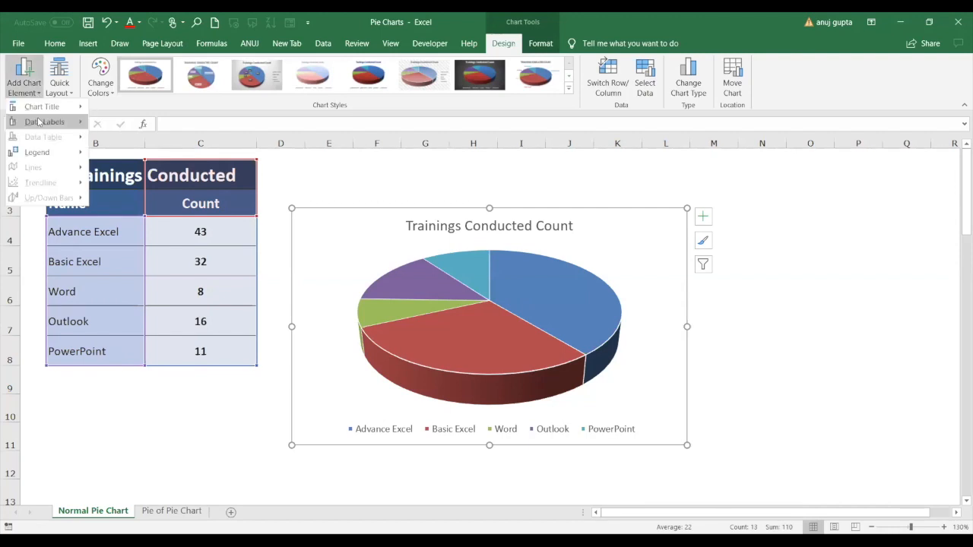
{"action": "mouse_move", "coordinate": [38, 122]}
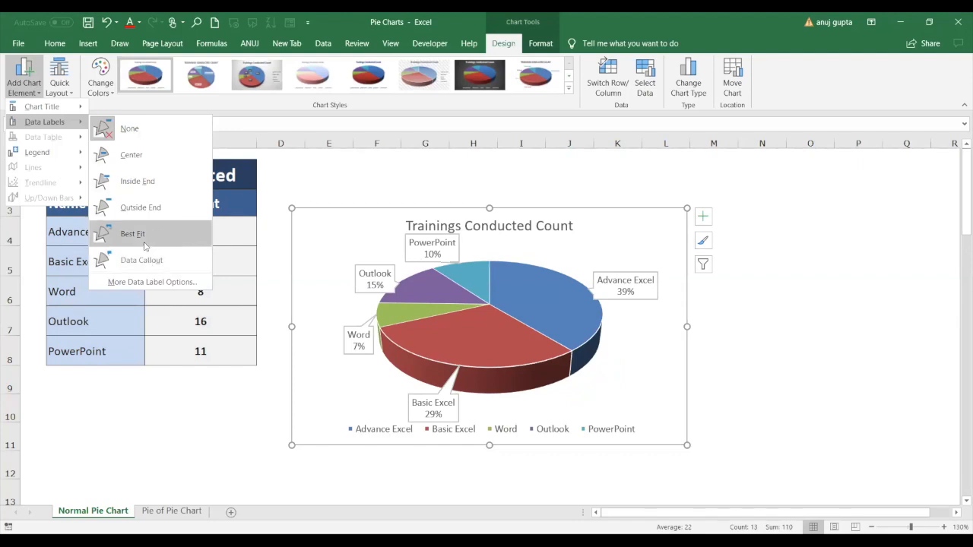
{"action": "left_click", "coordinate": [145, 243]}
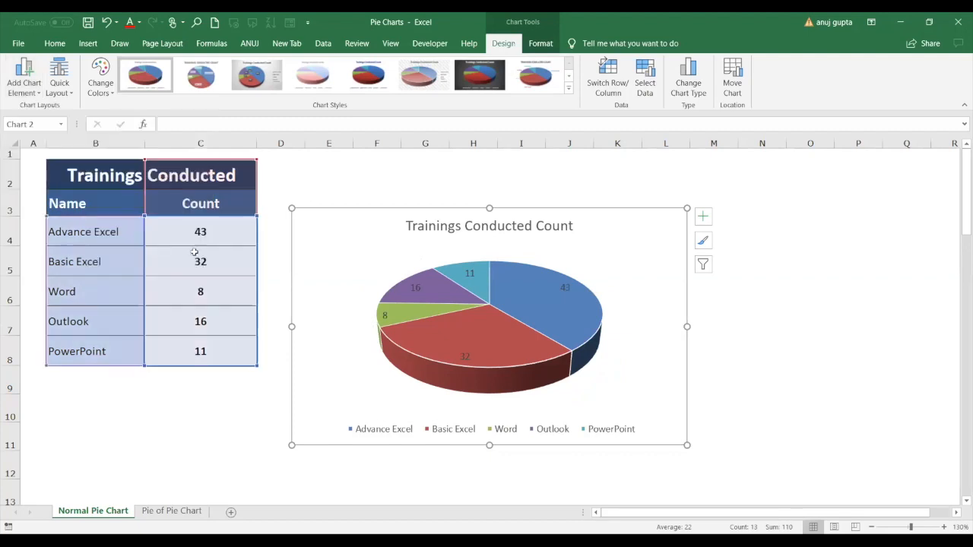
Step: Pull all slices of the pie chart outward together, and undo the explosion
{"action": "left_click", "coordinate": [415, 291]}
{"action": "left_click", "coordinate": [448, 297]}
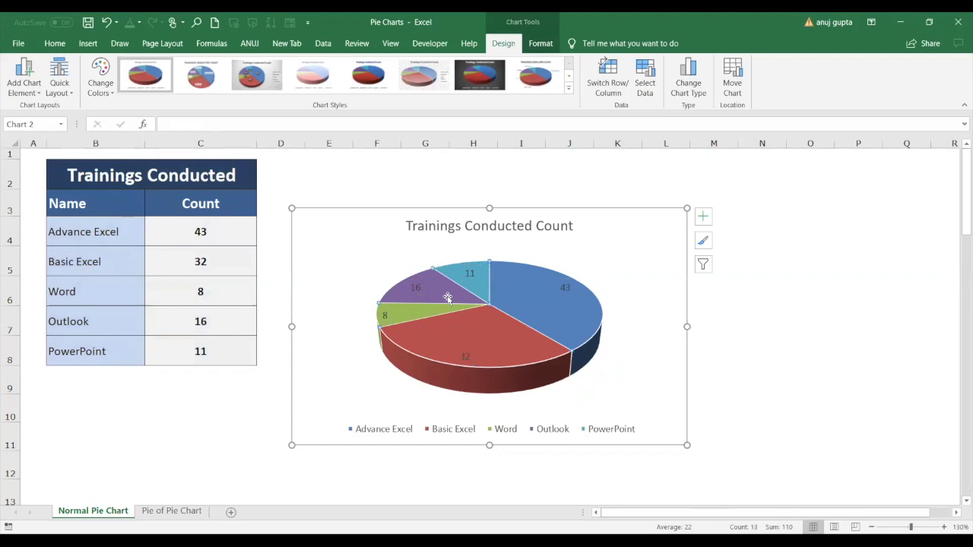
{"action": "left_click_drag", "start_coordinate": [447, 296], "coordinate": [396, 279]}
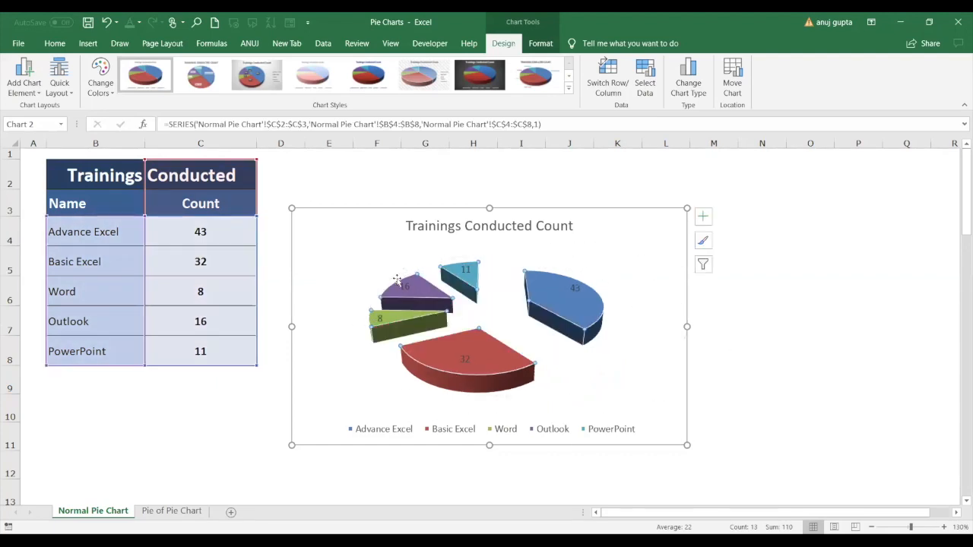
{"action": "key", "text": "ctrl+z"}
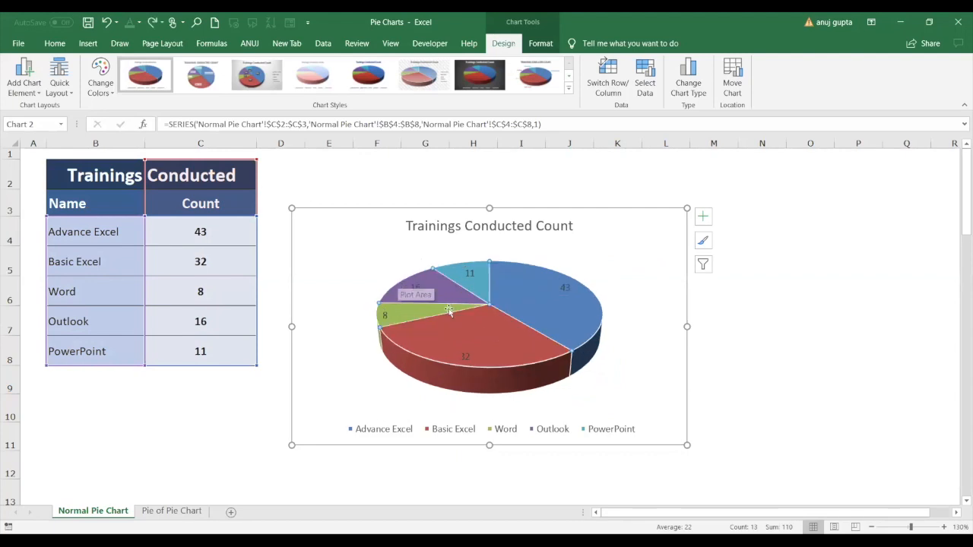
Step: Pull only the Basic Excel slice out of the pie chart, and undo the move
{"action": "left_click", "coordinate": [483, 342]}
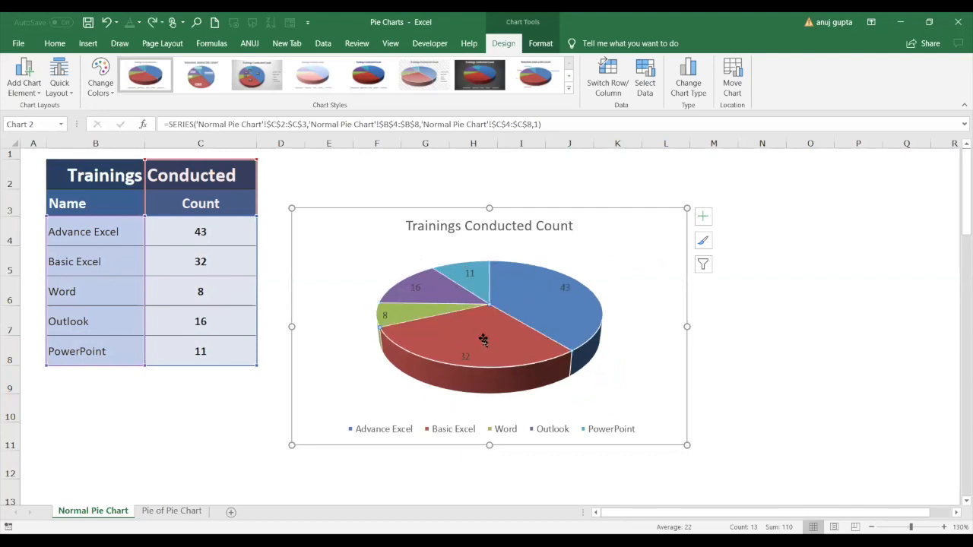
{"action": "left_click_drag", "start_coordinate": [483, 338], "coordinate": [477, 373]}
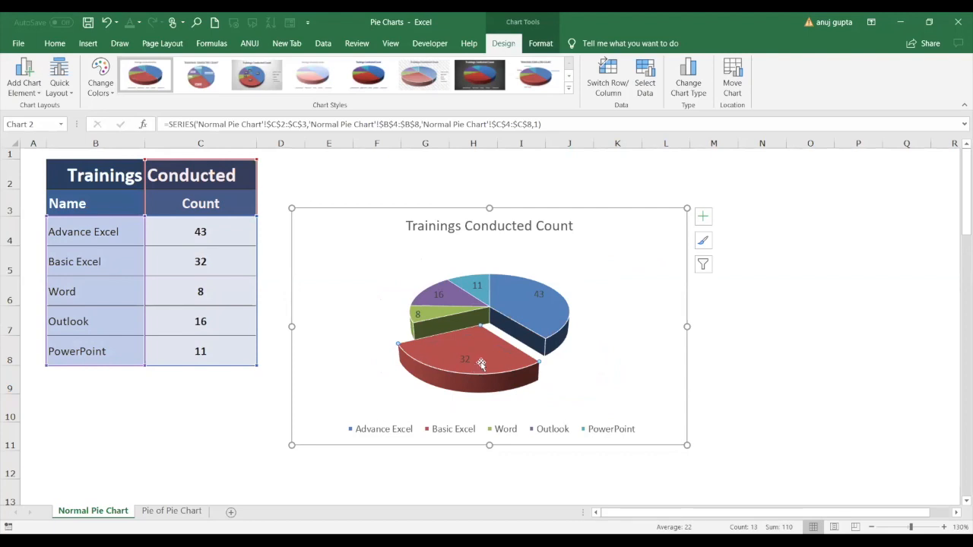
{"action": "key", "text": "ctrl+z"}
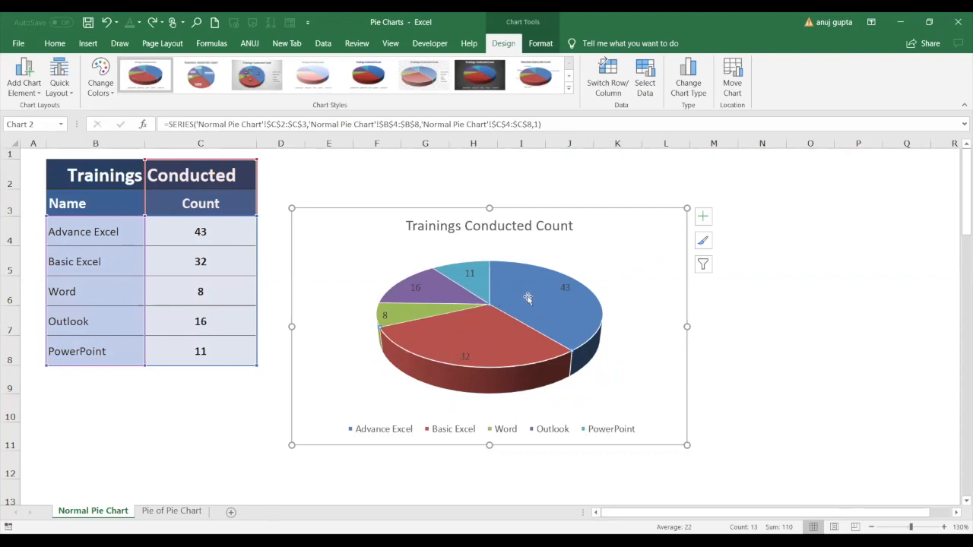
Step: Format the pie chart's data labels to show the percentage instead of the value
{"action": "mouse_move", "coordinate": [571, 303]}
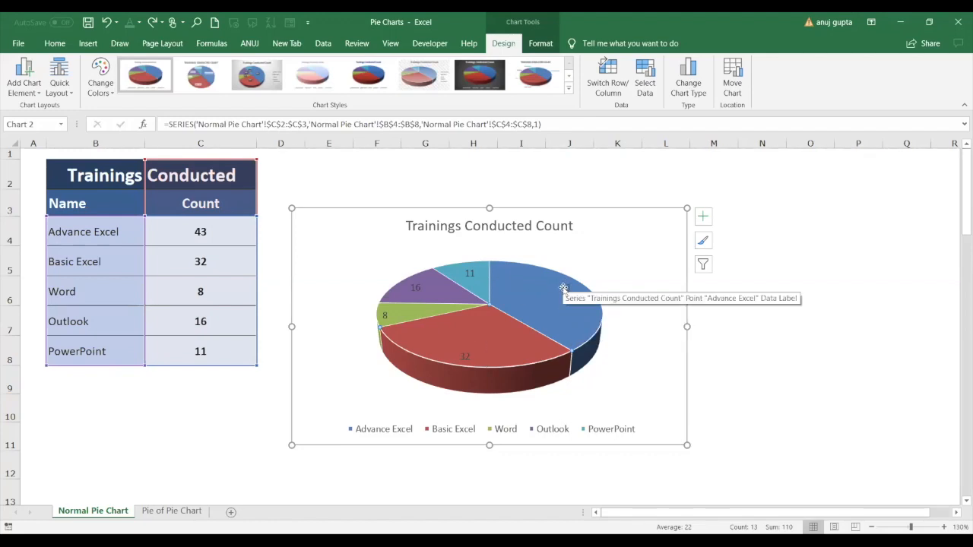
{"action": "left_click", "coordinate": [563, 289]}
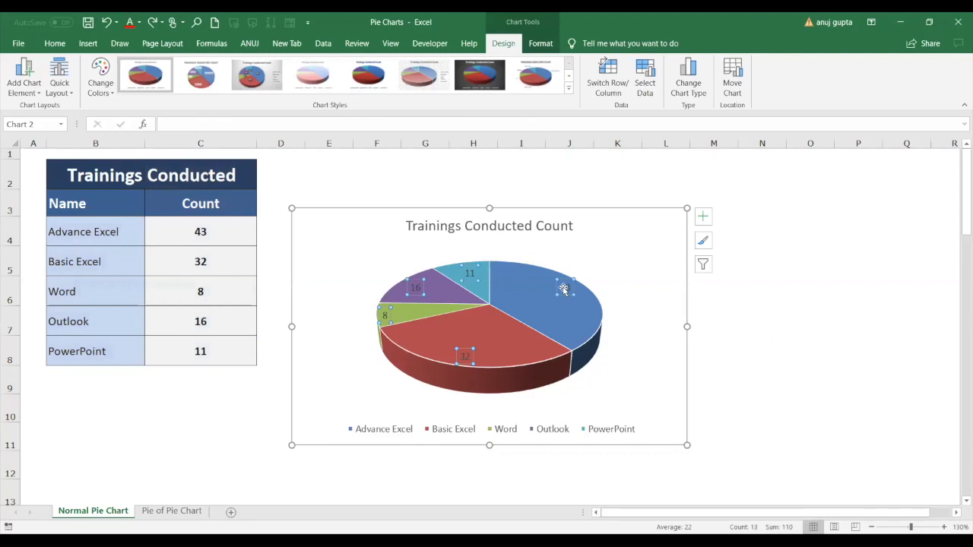
{"action": "double_click", "coordinate": [563, 289]}
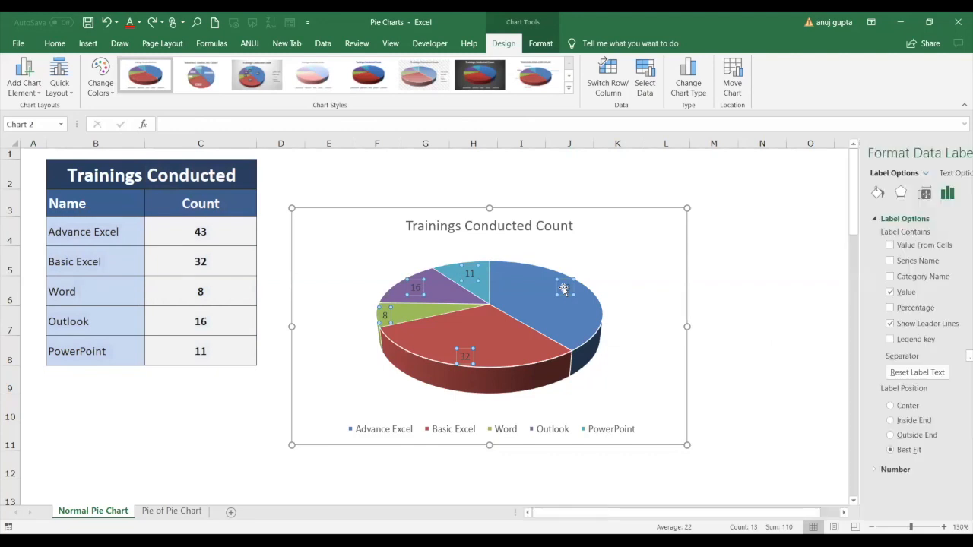
{"action": "left_click", "coordinate": [848, 307]}
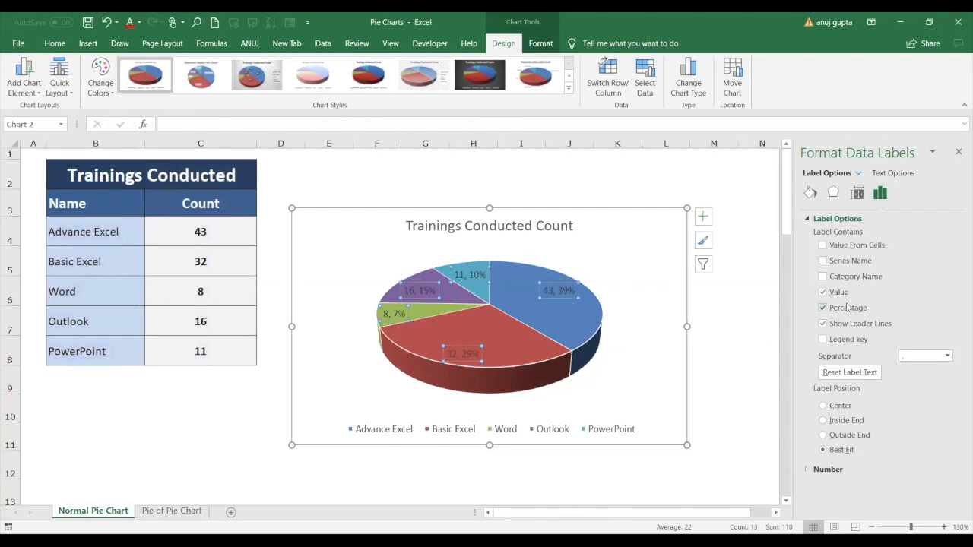
{"action": "left_click", "coordinate": [849, 307]}
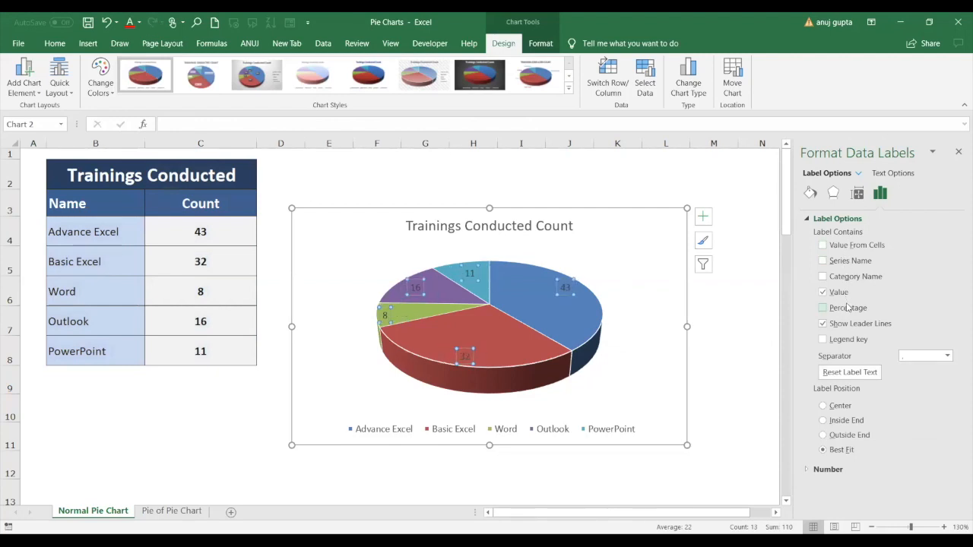
{"action": "left_click", "coordinate": [849, 307]}
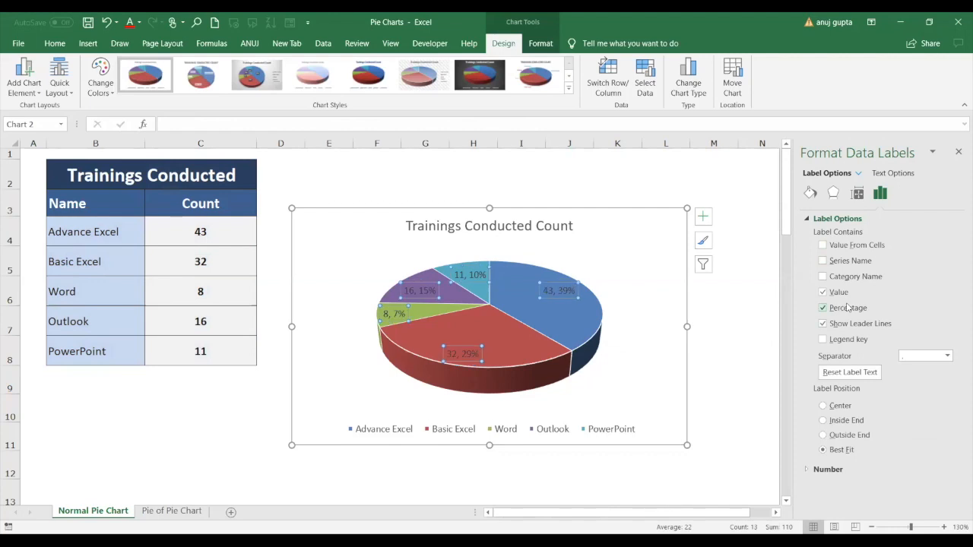
{"action": "left_click", "coordinate": [841, 295]}
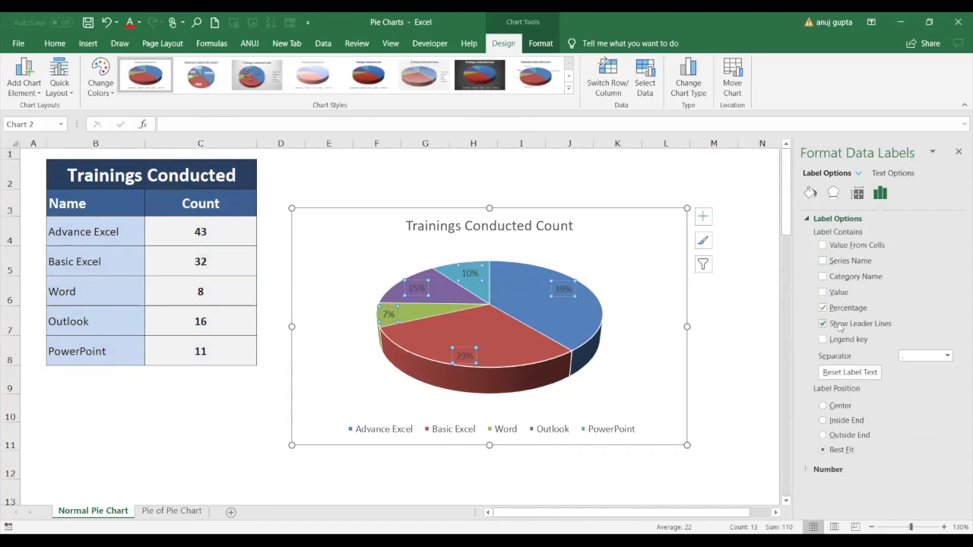
Step: Try the Inside End and Outside End positions for the data labels, and return them to Best Fit
{"action": "left_click", "coordinate": [840, 326]}
{"action": "left_click", "coordinate": [841, 326]}
{"action": "left_click", "coordinate": [846, 407]}
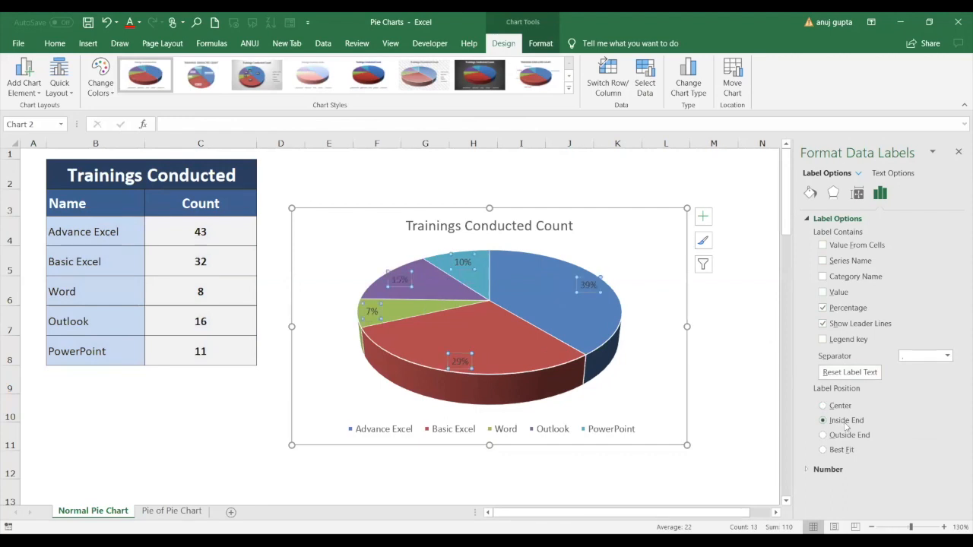
{"action": "left_click", "coordinate": [844, 436]}
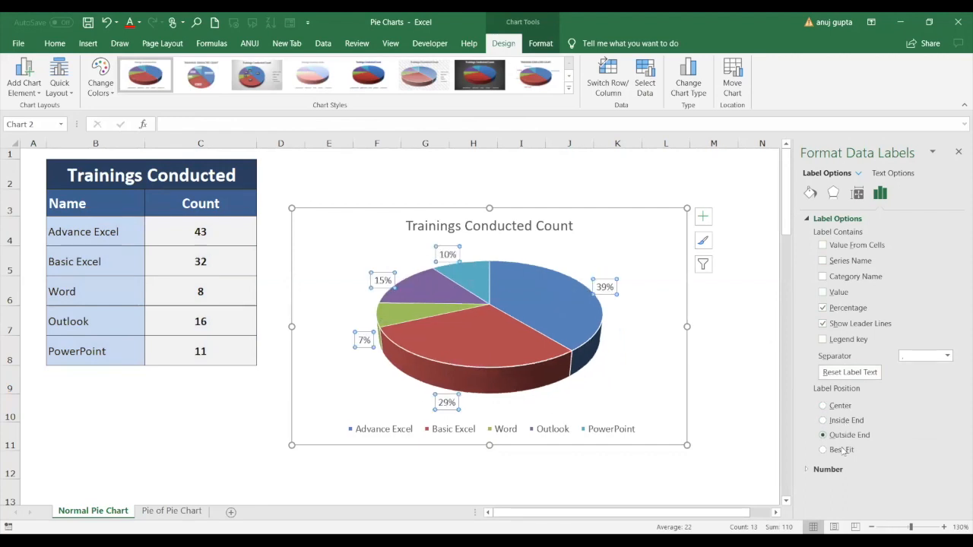
{"action": "left_click", "coordinate": [843, 451]}
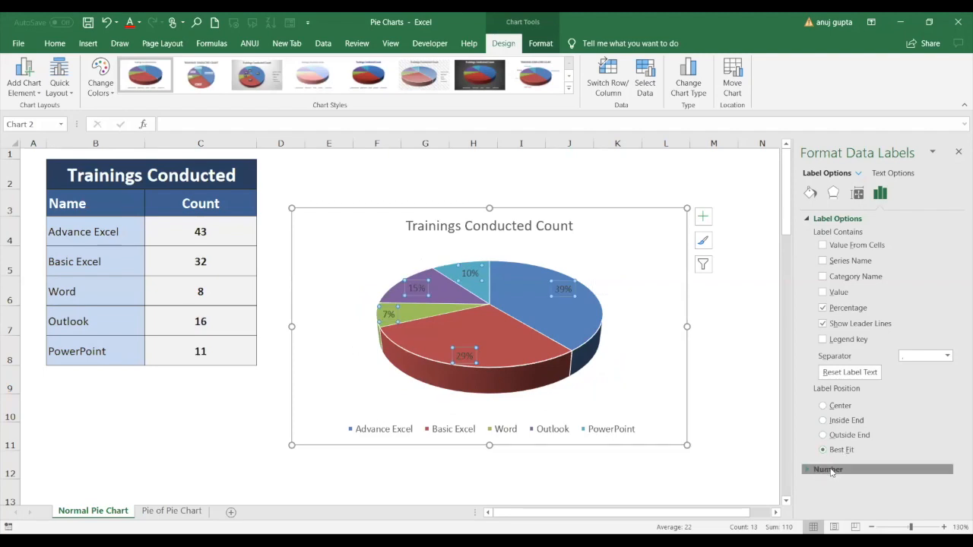
{"action": "left_click", "coordinate": [829, 470]}
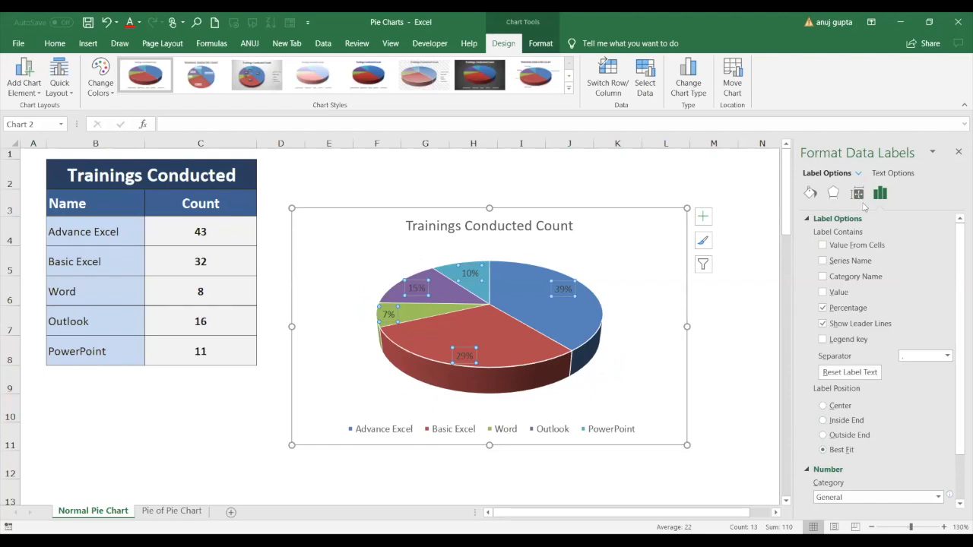
Step: Try the Top Right, Right, Left and Bottom positions for the chart legend, and settle on Top
{"action": "left_click", "coordinate": [618, 430]}
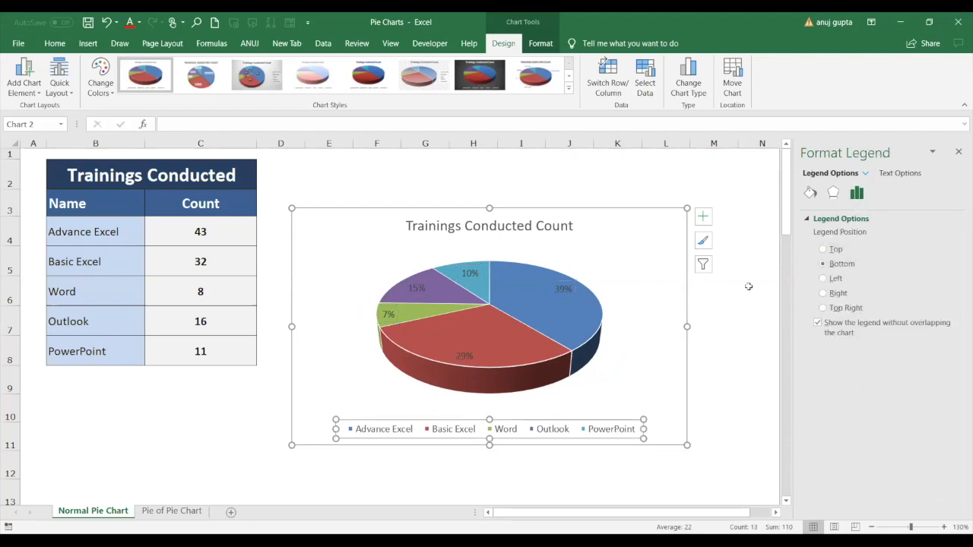
{"action": "left_click", "coordinate": [824, 308]}
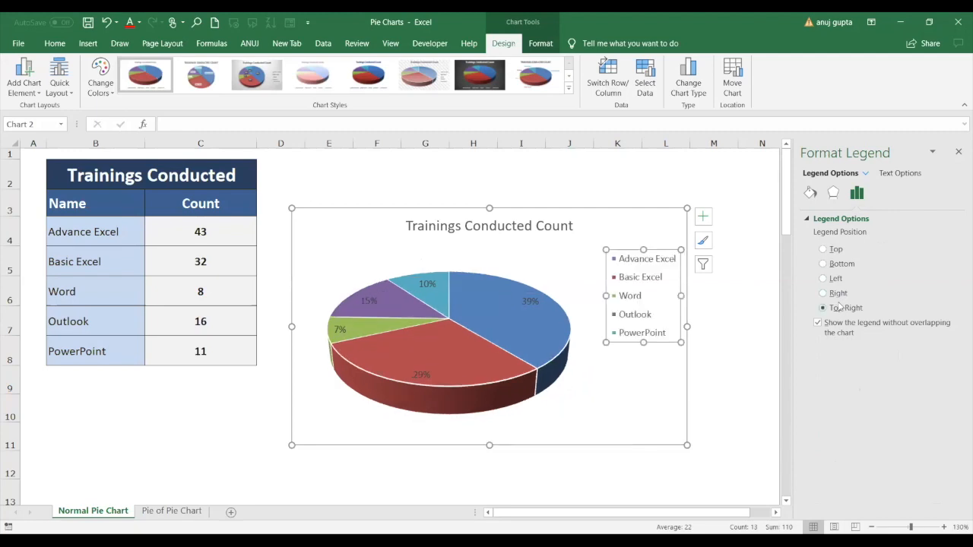
{"action": "left_click", "coordinate": [838, 293]}
{"action": "left_click", "coordinate": [835, 281]}
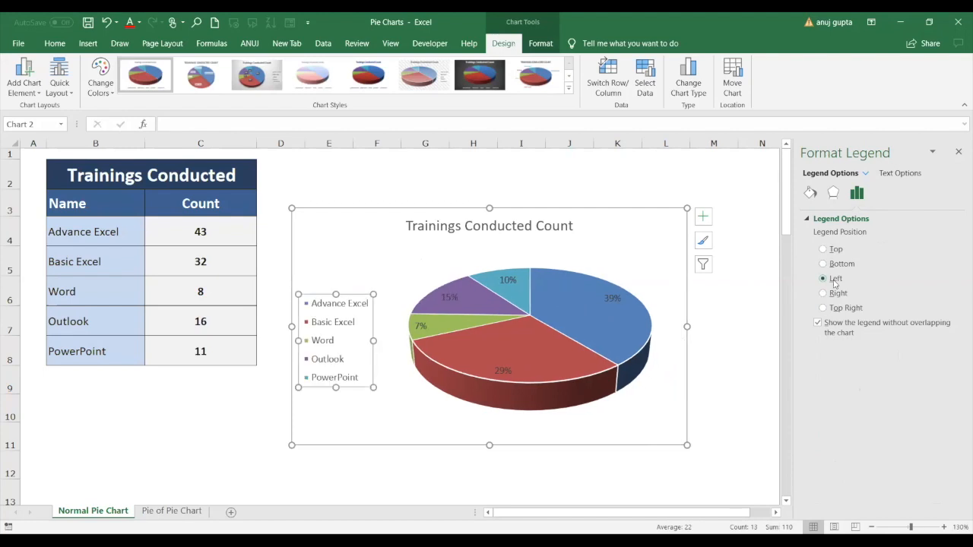
{"action": "left_click", "coordinate": [832, 266]}
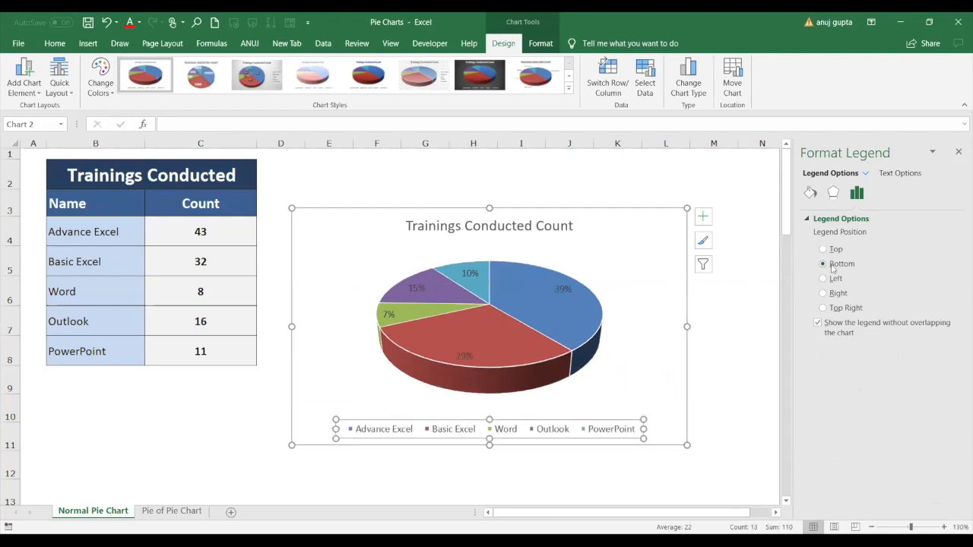
{"action": "left_click", "coordinate": [834, 251]}
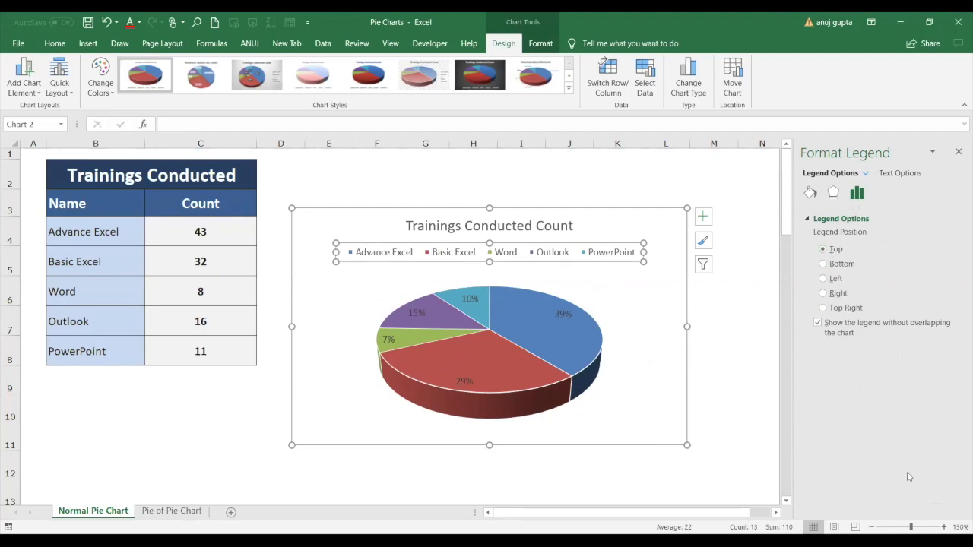
Step: Pull the Basic Excel slice out of the pie twice, by about 61% and 78%, undoing each explosion
{"action": "left_click", "coordinate": [526, 366]}
{"action": "left_click", "coordinate": [525, 366]}
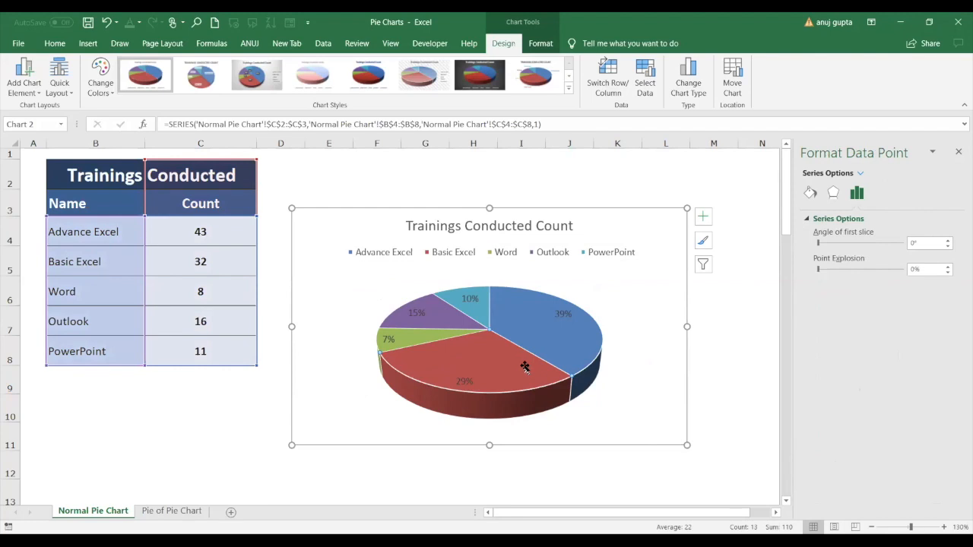
{"action": "left_click_drag", "start_coordinate": [525, 368], "coordinate": [516, 408]}
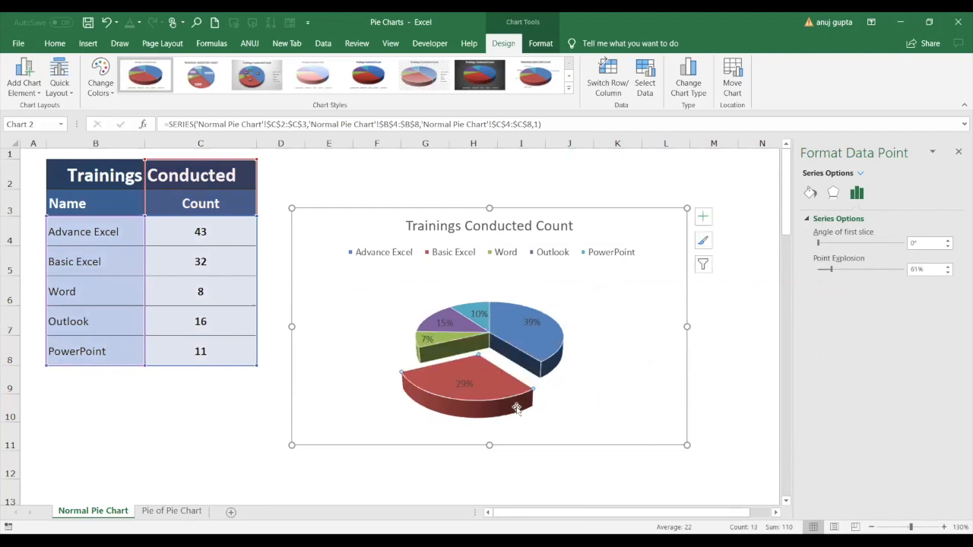
{"action": "key", "text": "ctrl+z"}
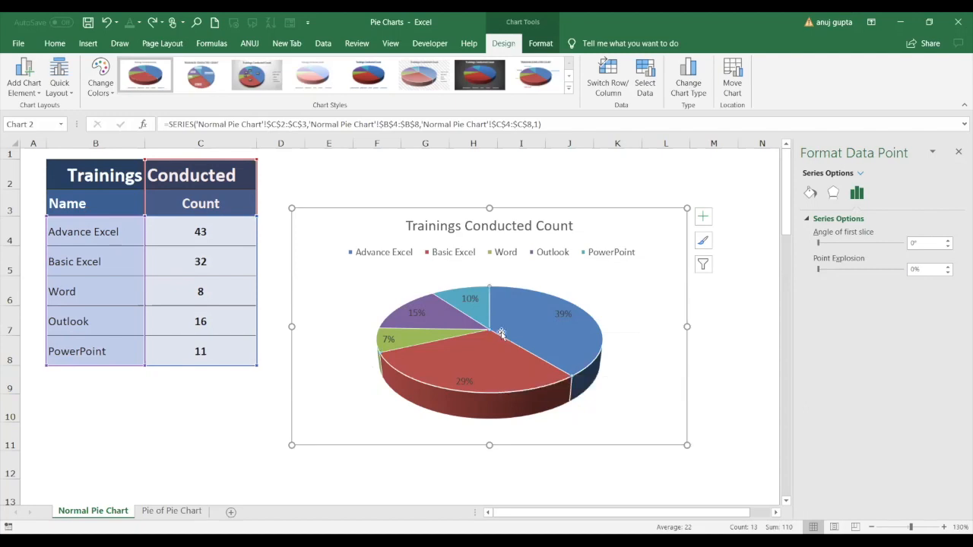
{"action": "left_click_drag", "start_coordinate": [475, 378], "coordinate": [470, 419]}
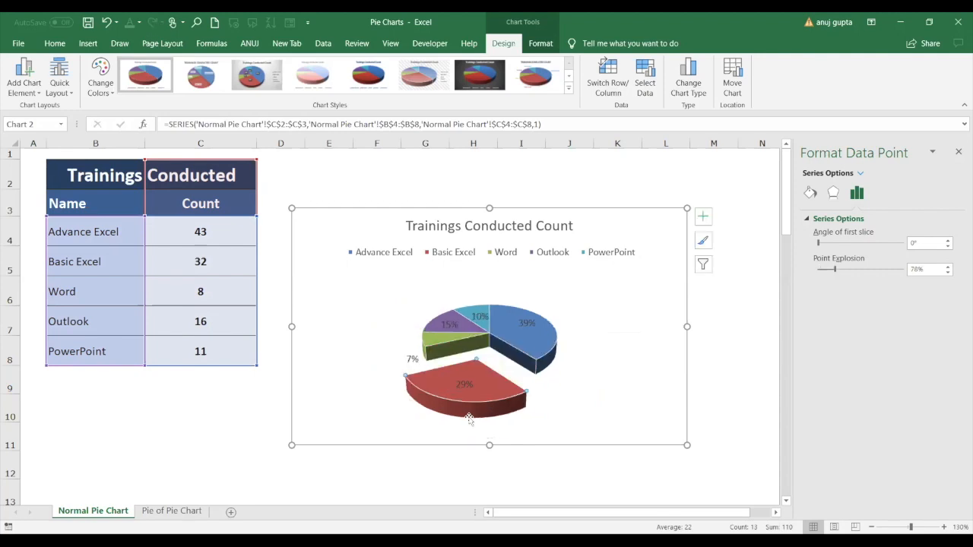
{"action": "key", "text": "ctrl+z"}
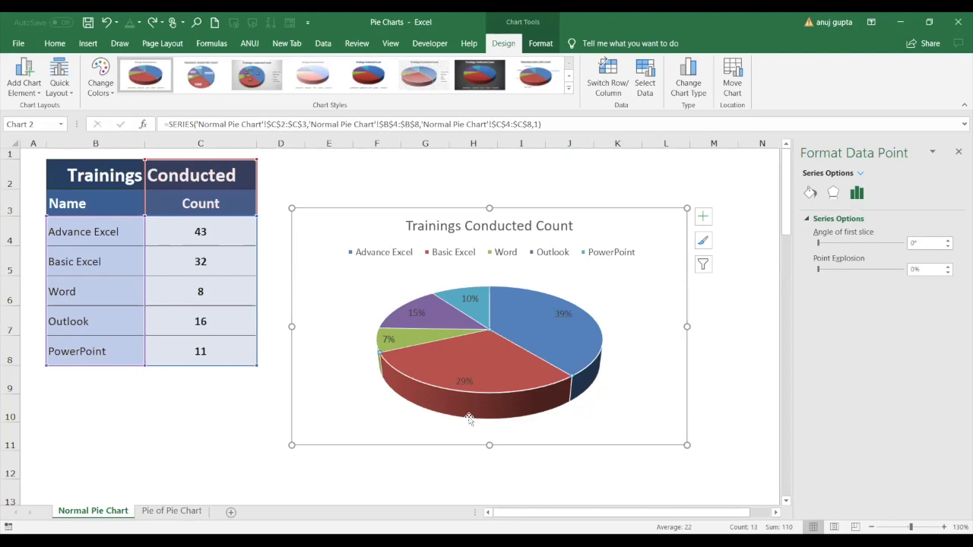
Step: Open the Pie of Pie Chart sheet and delete the existing Count chart covering the table
{"action": "left_click", "coordinate": [184, 515]}
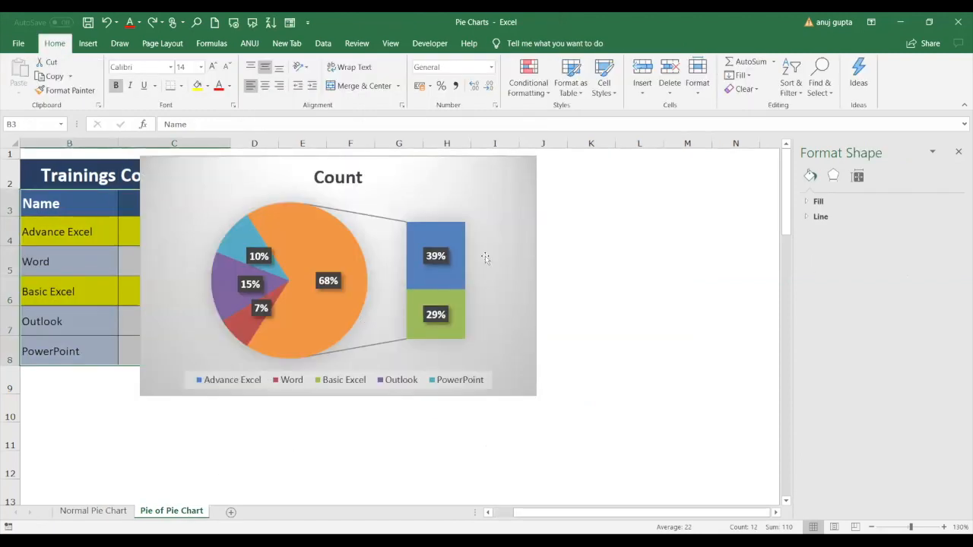
{"action": "left_click", "coordinate": [485, 256]}
{"action": "left_click", "coordinate": [506, 192]}
{"action": "key", "text": "Delete"}
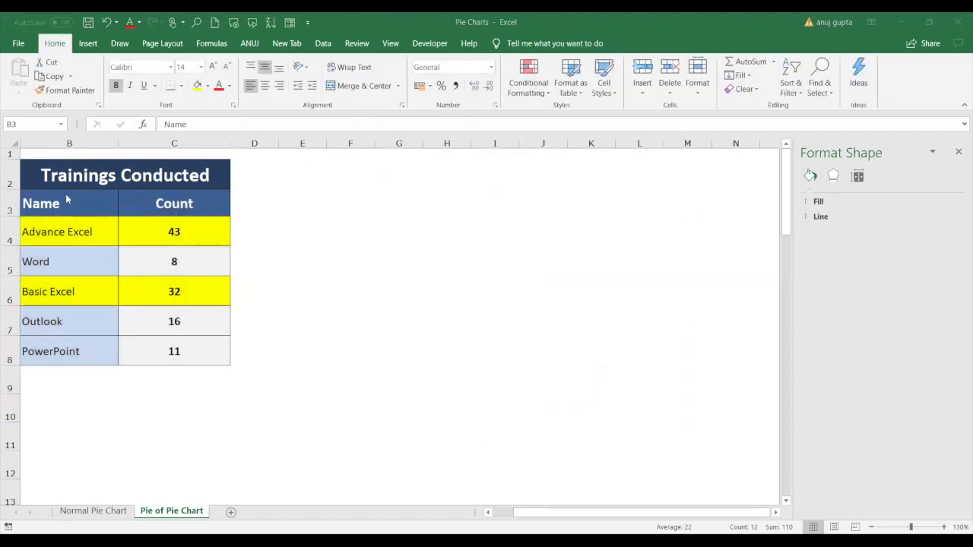
Step: Insert a 3-D pie chart from the Trainings Conducted table, range B2:C8, inspect its slices, and undo the insertion
{"action": "left_click", "coordinate": [130, 191]}
{"action": "left_click_drag", "start_coordinate": [129, 182], "coordinate": [179, 349]}
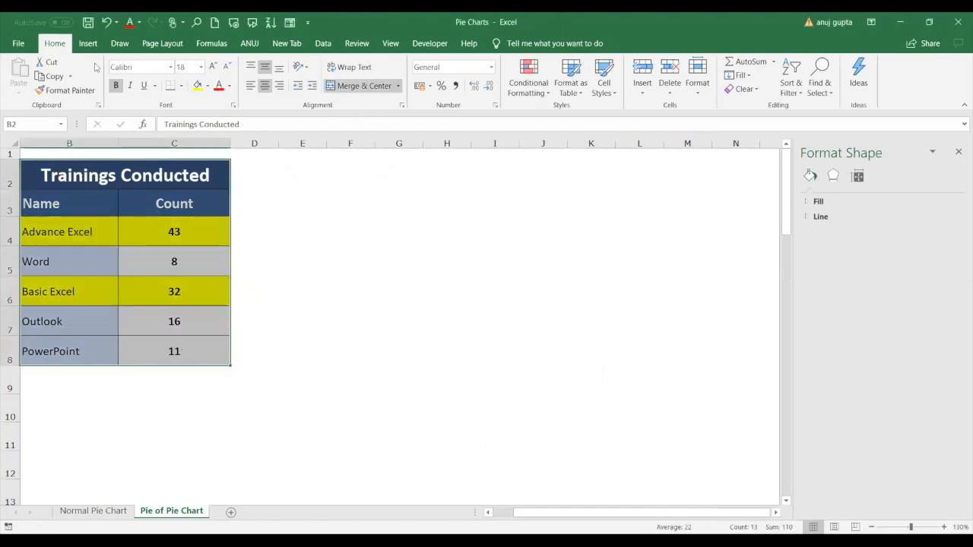
{"action": "left_click", "coordinate": [88, 44]}
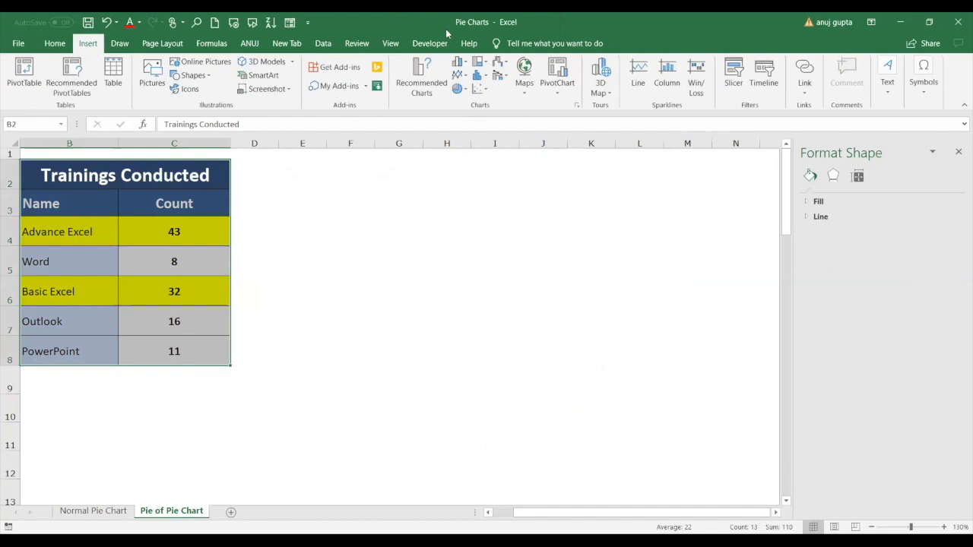
{"action": "left_click", "coordinate": [459, 90]}
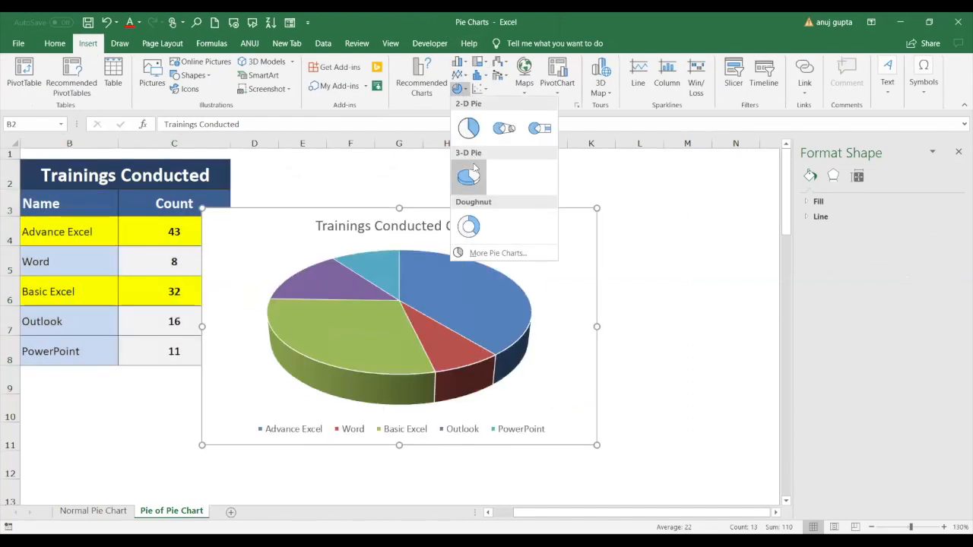
{"action": "left_click", "coordinate": [475, 169]}
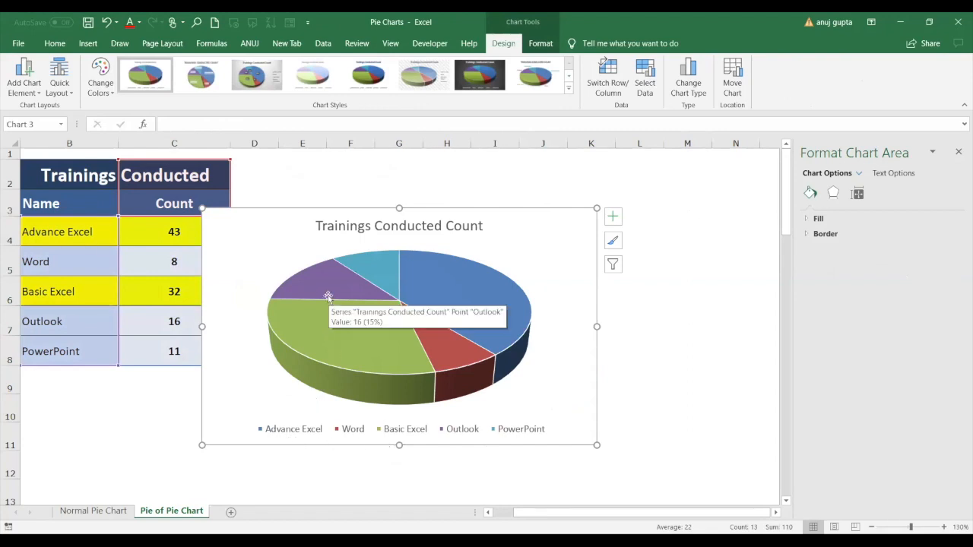
{"action": "left_click", "coordinate": [476, 260]}
{"action": "left_click", "coordinate": [473, 278]}
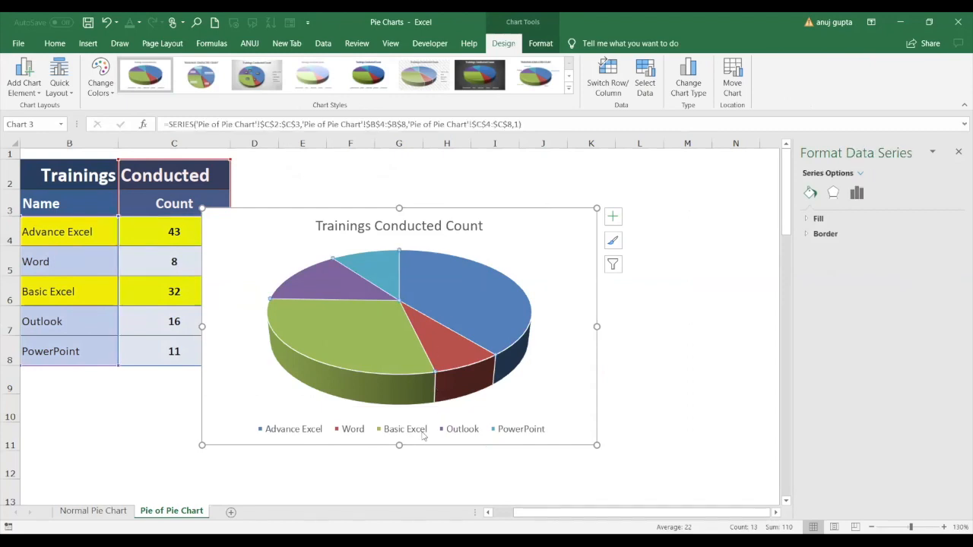
{"action": "left_click", "coordinate": [358, 358]}
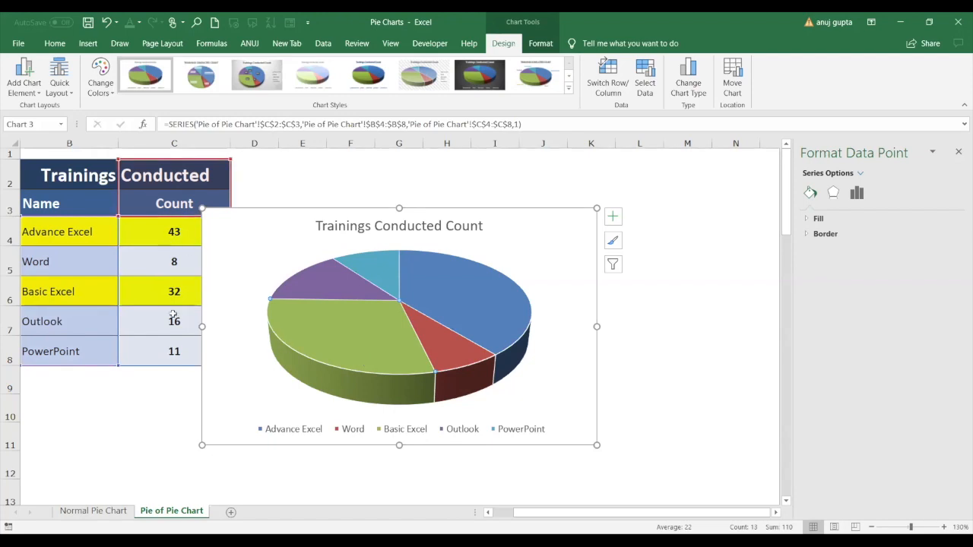
{"action": "mouse_move", "coordinate": [348, 321]}
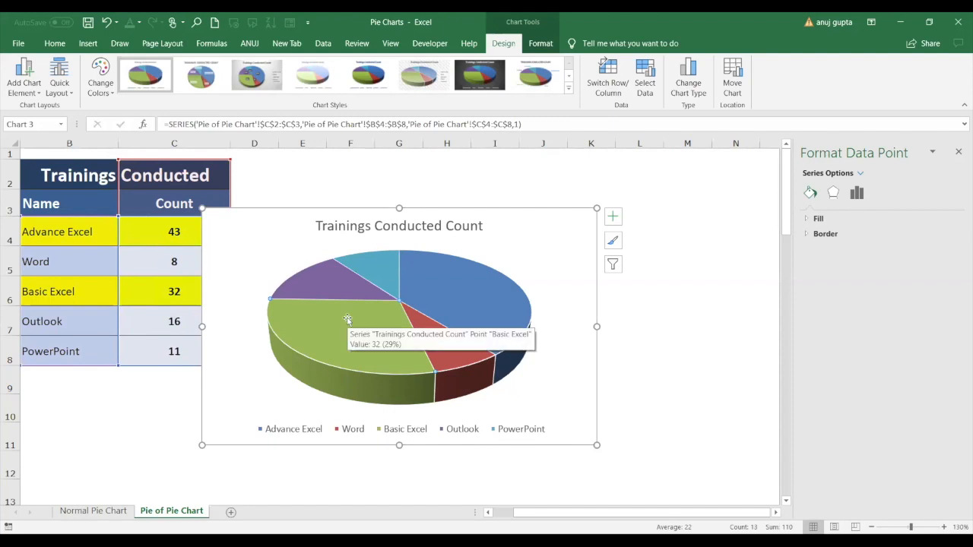
{"action": "key", "text": "ctrl+z"}
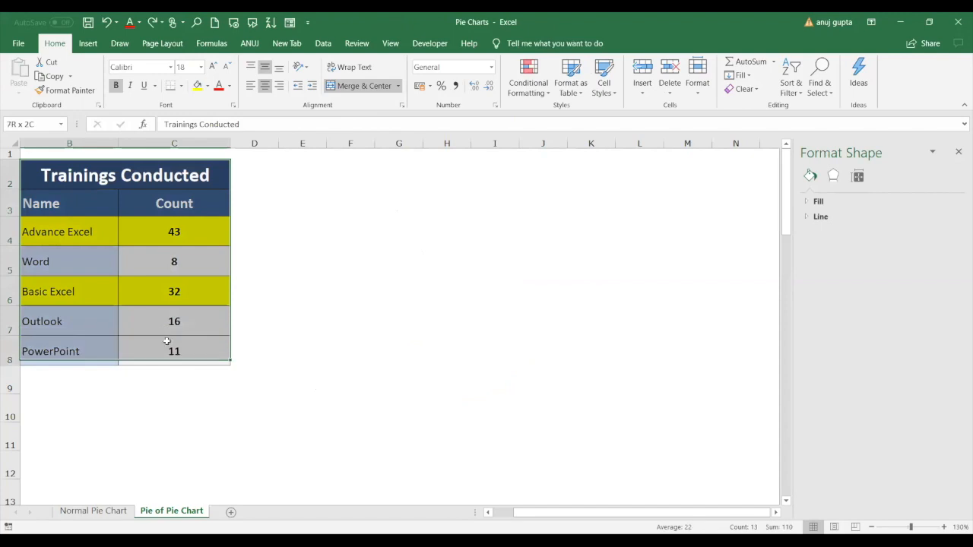
Step: Insert a Pie of Pie chart from the Trainings Conducted table, range B2:C8, and move it clear of the table
{"action": "left_click", "coordinate": [87, 44]}
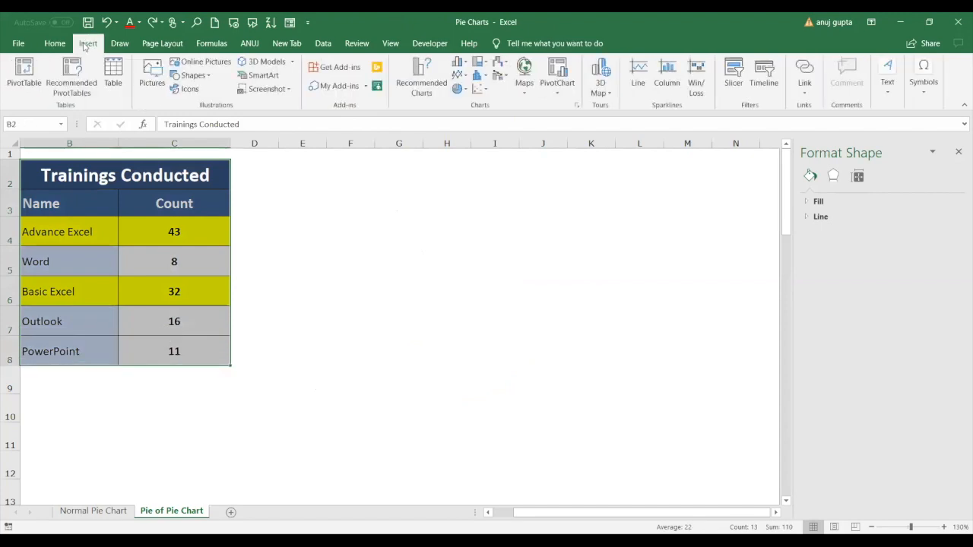
{"action": "left_click", "coordinate": [459, 89]}
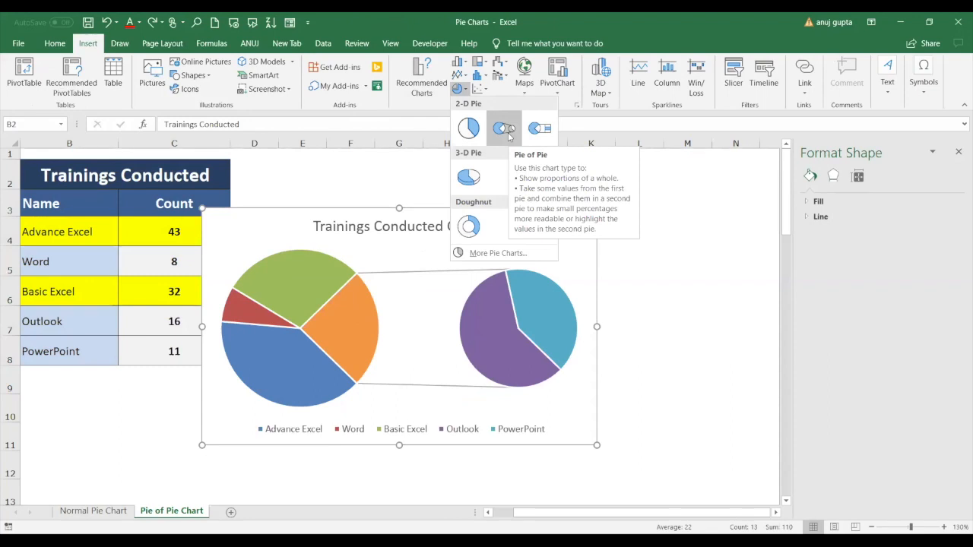
{"action": "left_click", "coordinate": [504, 129]}
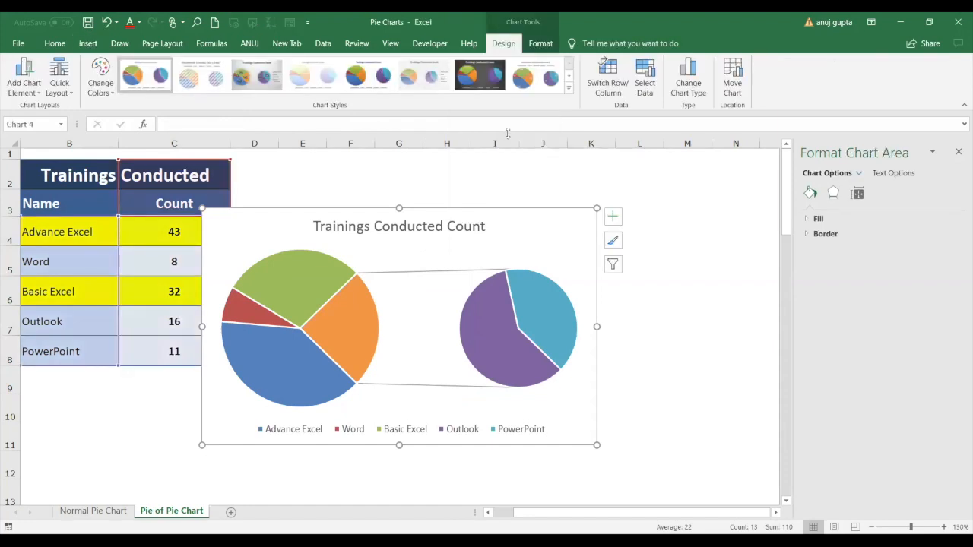
{"action": "mouse_move", "coordinate": [281, 220]}
{"action": "left_mouse_down"}
{"action": "mouse_move", "coordinate": [330, 202]}
{"action": "mouse_move", "coordinate": [308, 181]}
{"action": "left_mouse_up"}
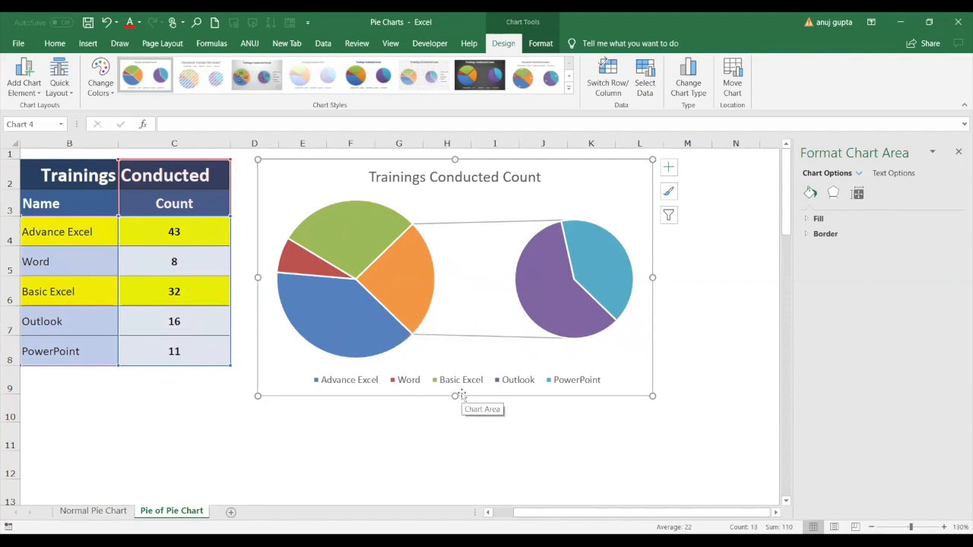
Step: Examine how the Pie of Pie chart divides the trainings between its two pies, comparing the slices with the table rows
{"action": "mouse_move", "coordinate": [362, 238]}
{"action": "mouse_move", "coordinate": [579, 264]}
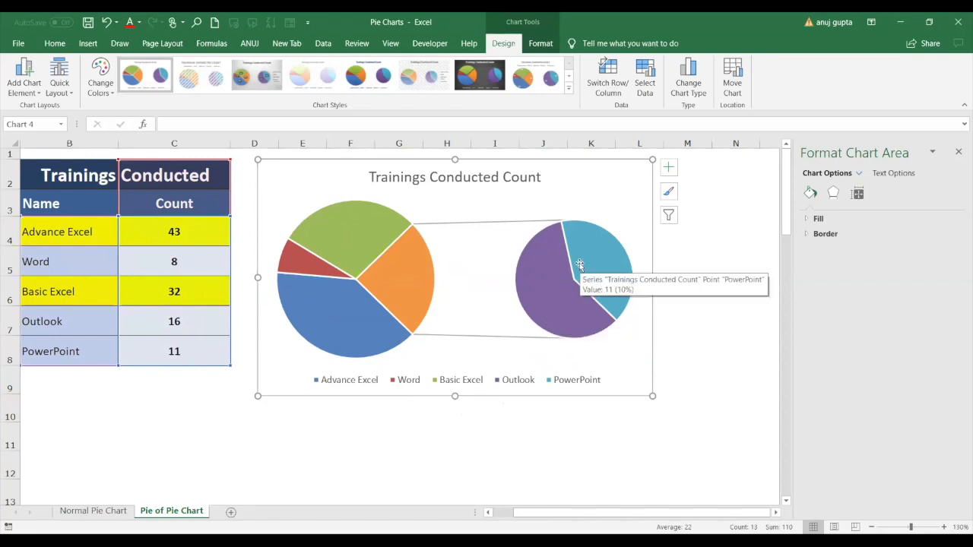
{"action": "left_click", "coordinate": [543, 306]}
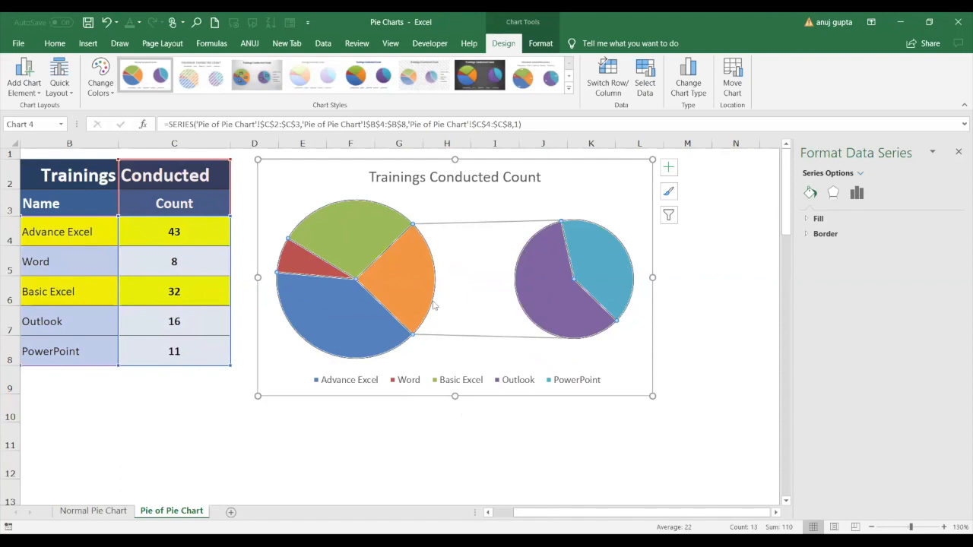
{"action": "left_click", "coordinate": [338, 316]}
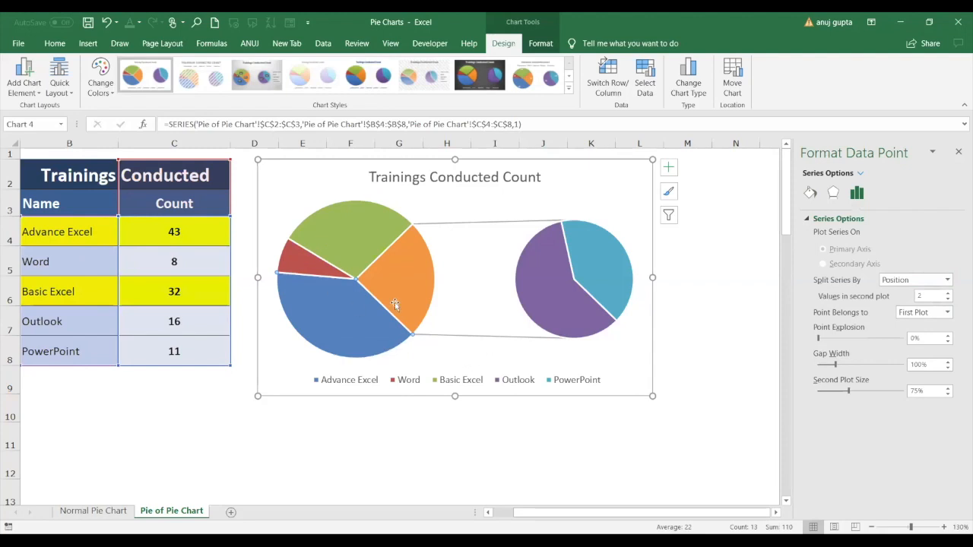
{"action": "mouse_move", "coordinate": [394, 303]}
{"action": "left_click_drag", "start_coordinate": [89, 312], "coordinate": [155, 350]}
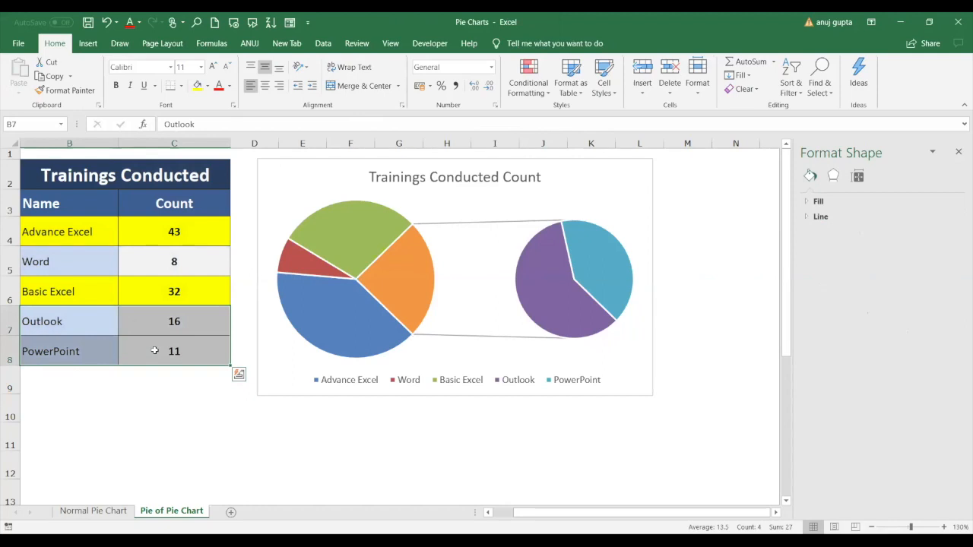
{"action": "left_click", "coordinate": [48, 390]}
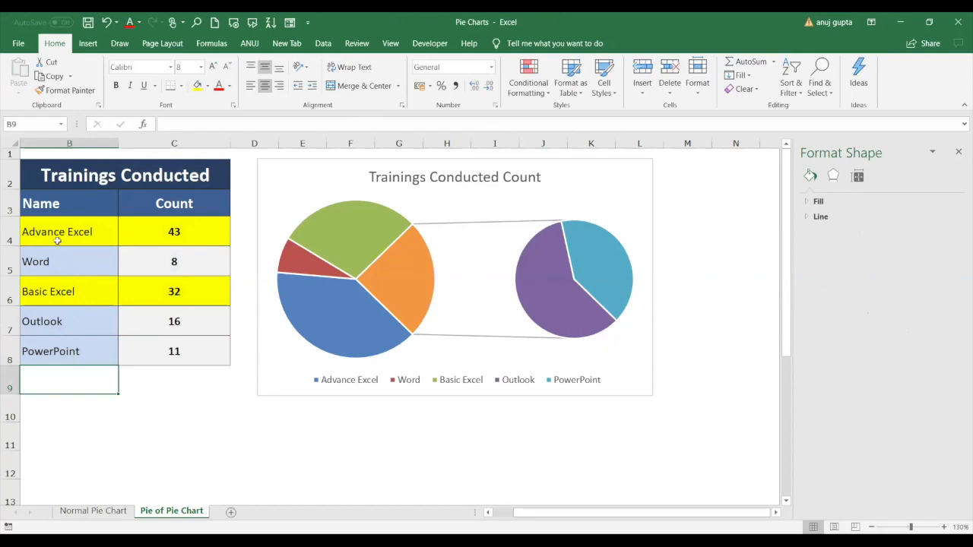
{"action": "left_click_drag", "start_coordinate": [56, 239], "coordinate": [204, 330]}
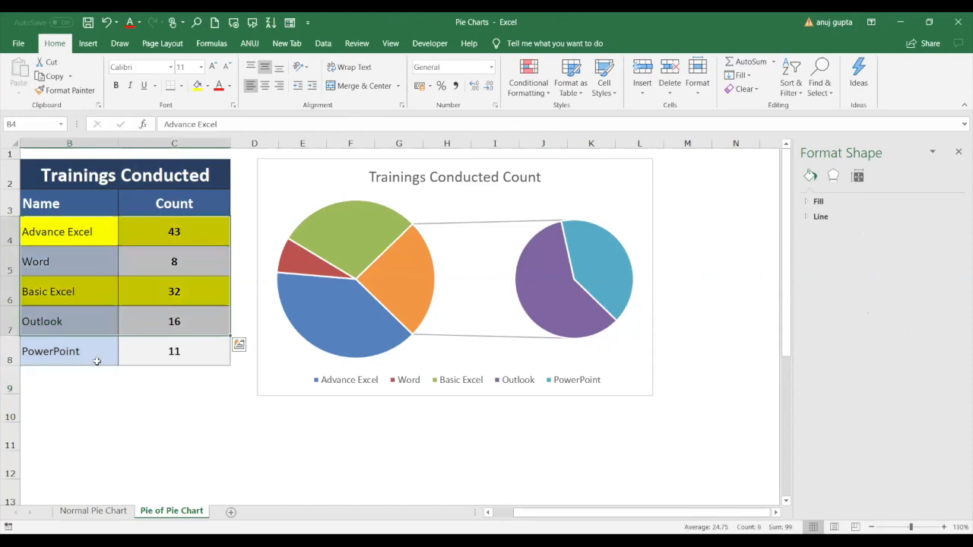
{"action": "left_click_drag", "start_coordinate": [86, 350], "coordinate": [167, 415]}
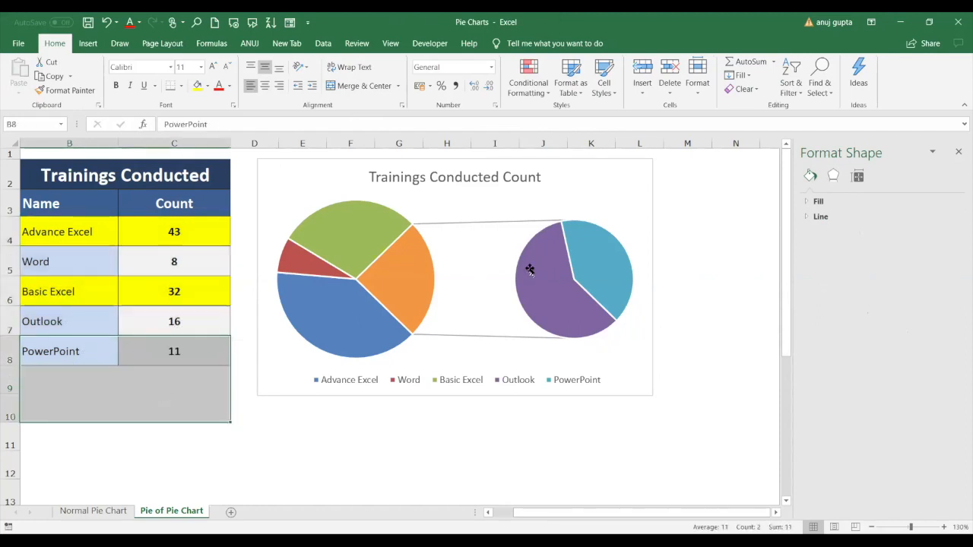
{"action": "mouse_move", "coordinate": [557, 276]}
{"action": "mouse_move", "coordinate": [562, 308]}
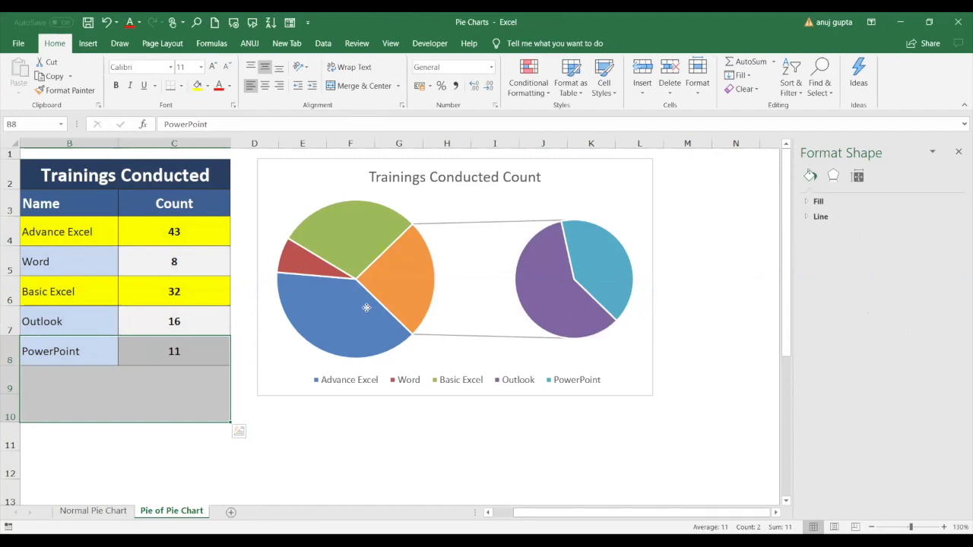
Step: Set the number of values in the second plot to 3 and compare both pies with the matching table rows
{"action": "left_click", "coordinate": [366, 309]}
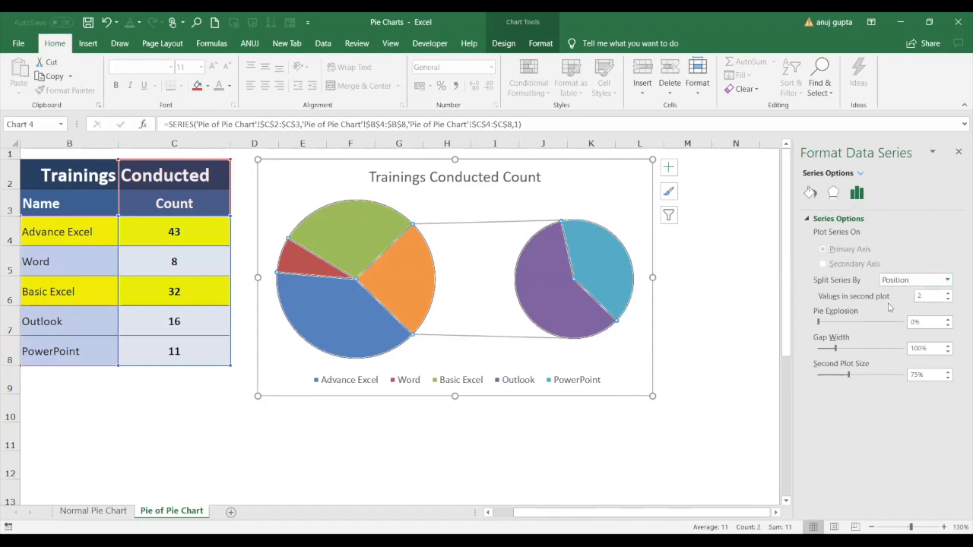
{"action": "left_click", "coordinate": [948, 293]}
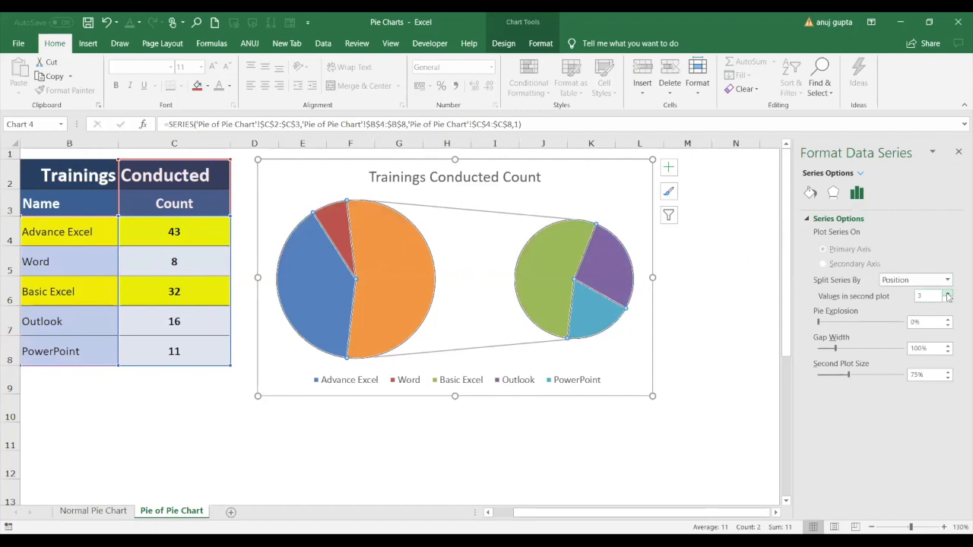
{"action": "left_click_drag", "start_coordinate": [87, 232], "coordinate": [174, 262]}
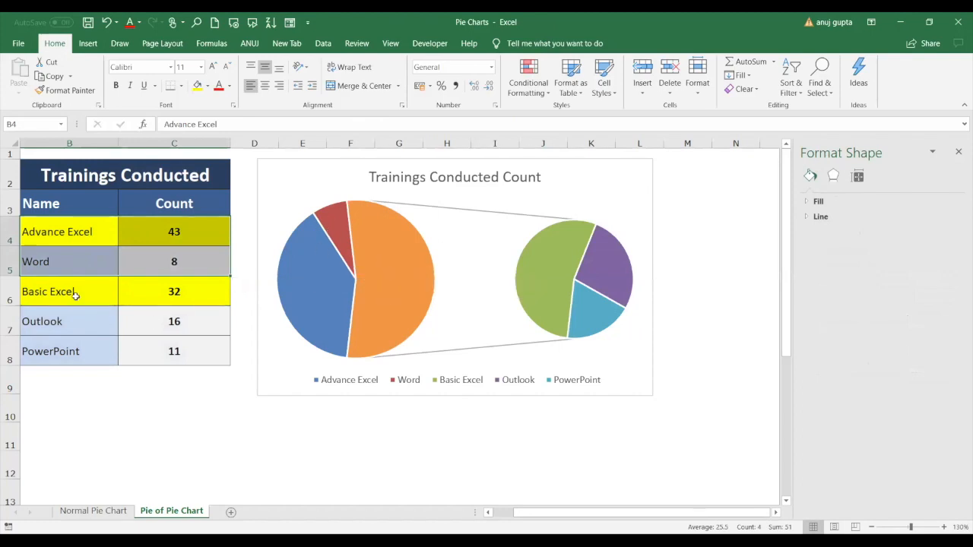
{"action": "left_click_drag", "start_coordinate": [75, 295], "coordinate": [167, 355]}
{"action": "mouse_move", "coordinate": [413, 280]}
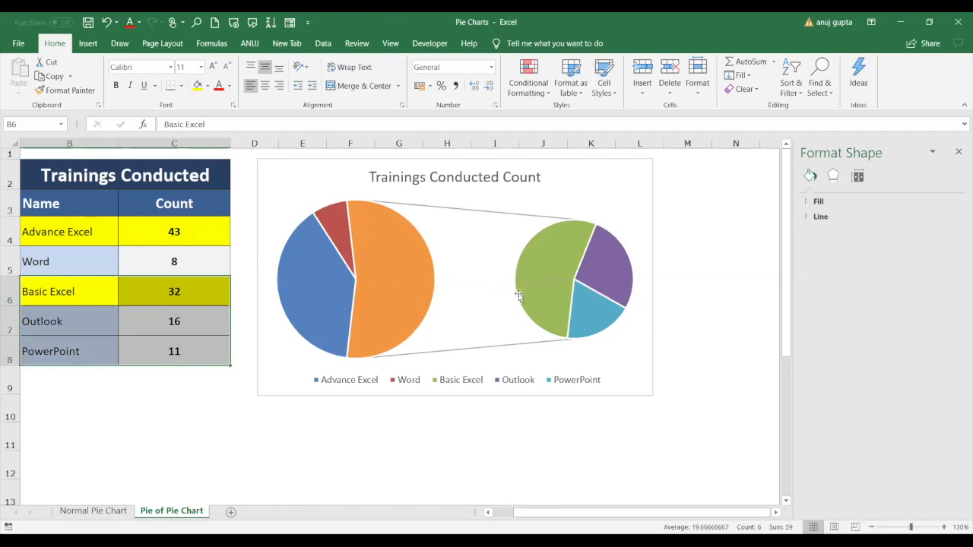
{"action": "mouse_move", "coordinate": [519, 294]}
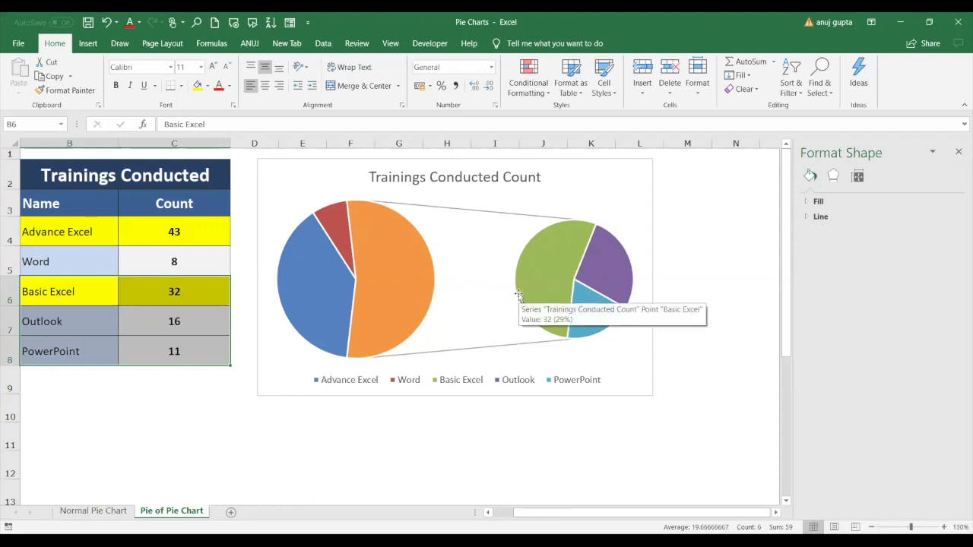
Step: Try 4 values in the second plot of the pie series, and set the number back to 2
{"action": "left_click", "coordinate": [299, 308]}
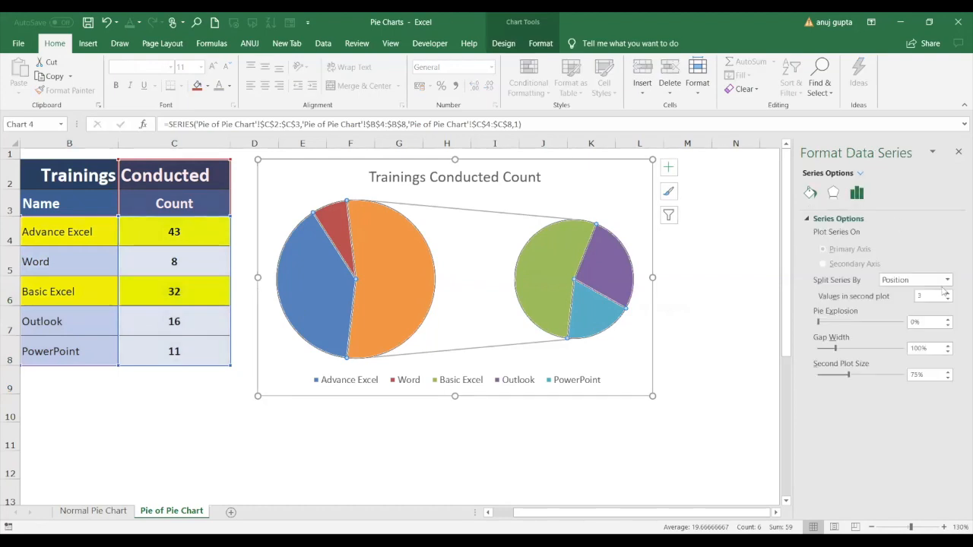
{"action": "left_click", "coordinate": [948, 294]}
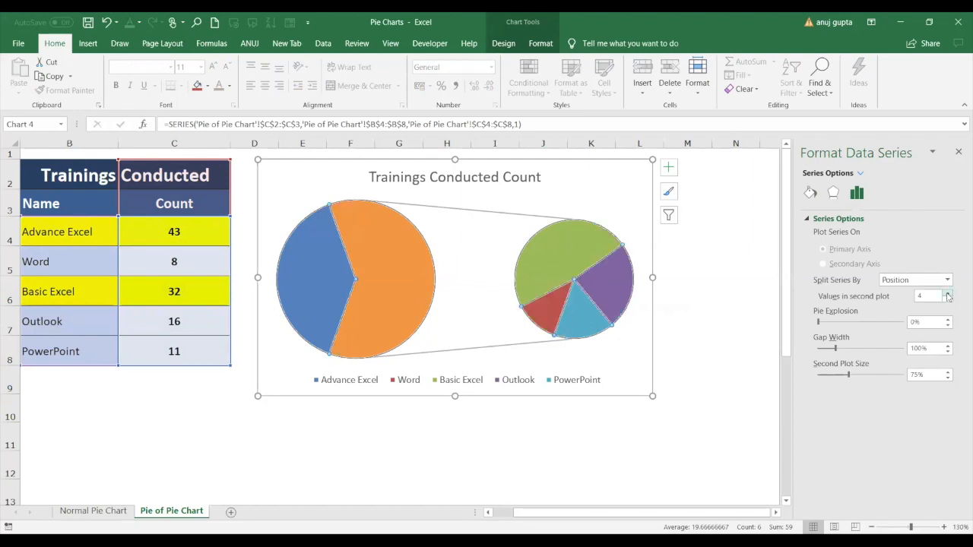
{"action": "left_click", "coordinate": [948, 300]}
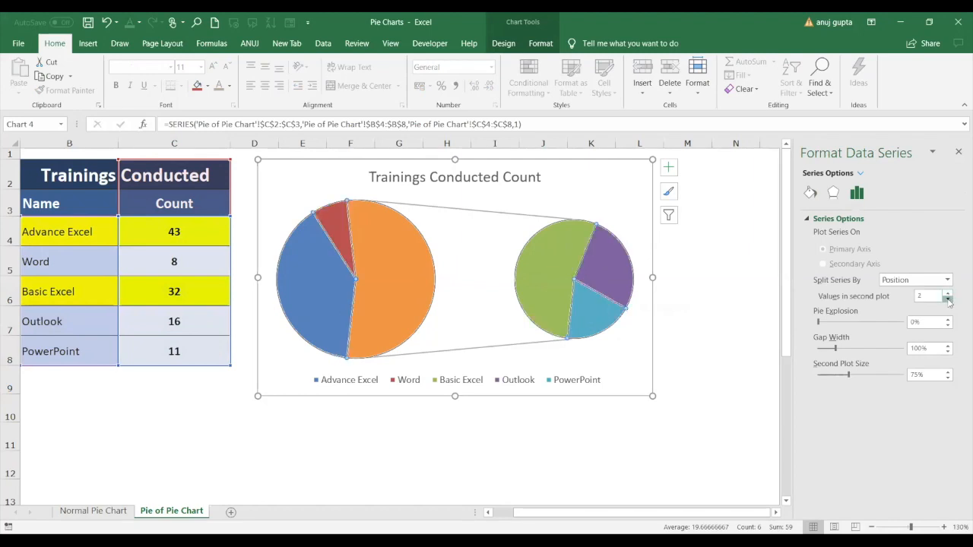
{"action": "left_click", "coordinate": [948, 300]}
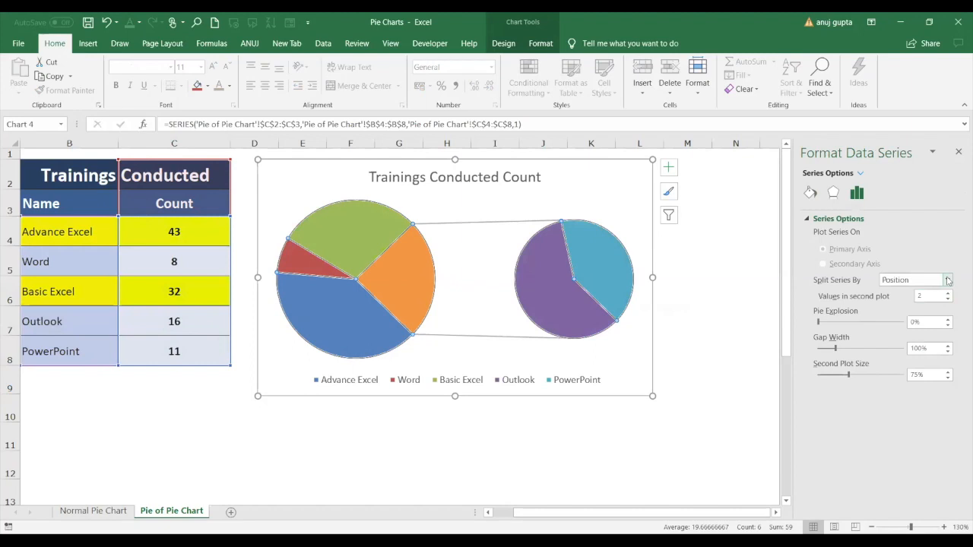
Step: Change the series split to Custom and assign the Advance Excel slice to the second plot
{"action": "left_click", "coordinate": [949, 280]}
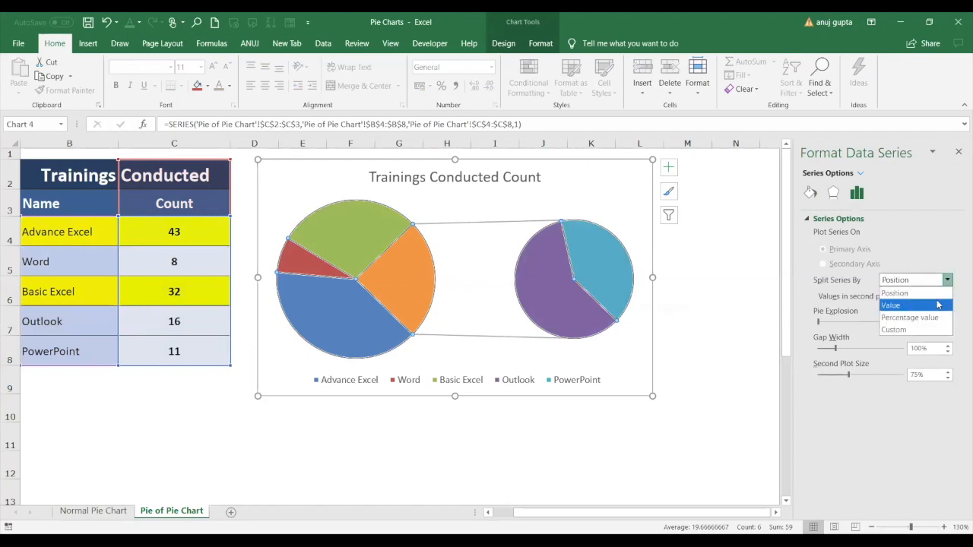
{"action": "left_click", "coordinate": [934, 330]}
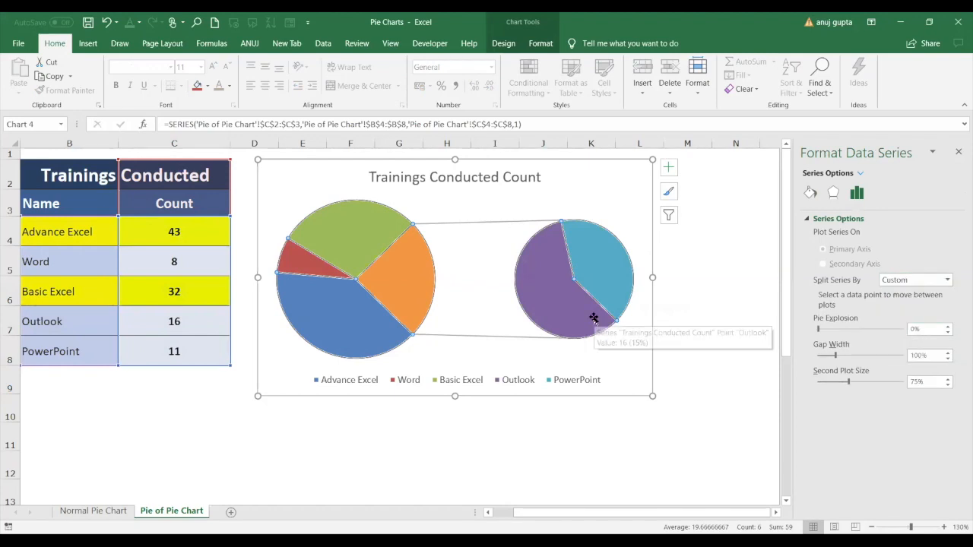
{"action": "left_click", "coordinate": [372, 325]}
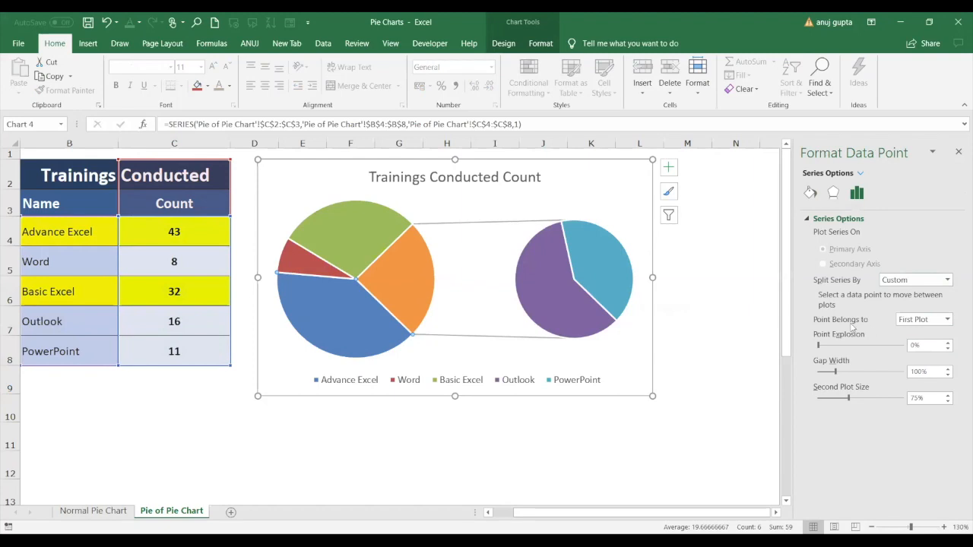
{"action": "left_click", "coordinate": [948, 319]}
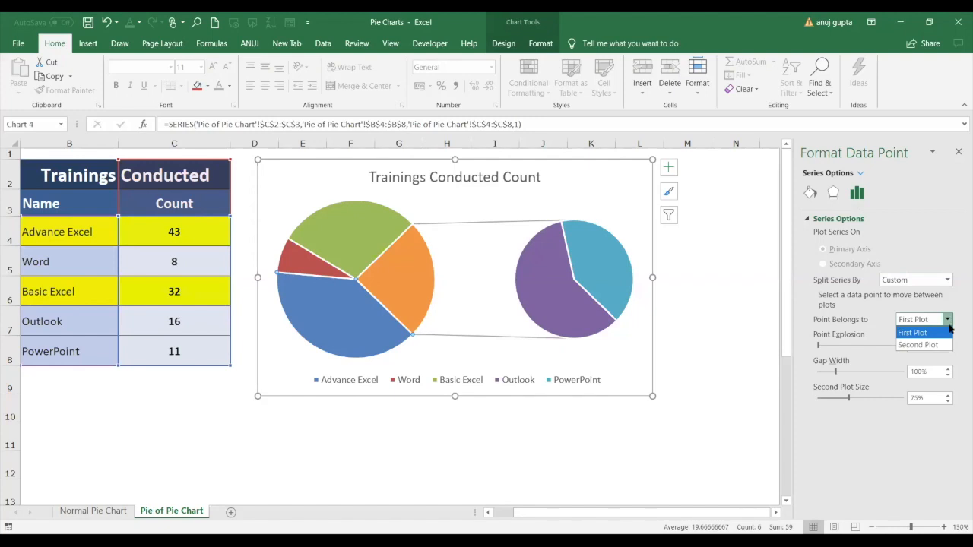
{"action": "left_click", "coordinate": [931, 344]}
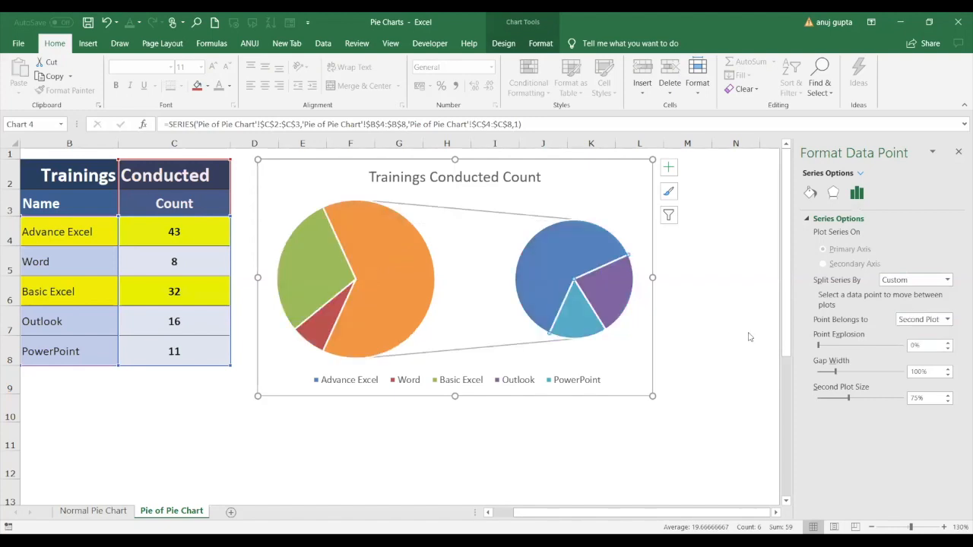
{"action": "mouse_move", "coordinate": [545, 284]}
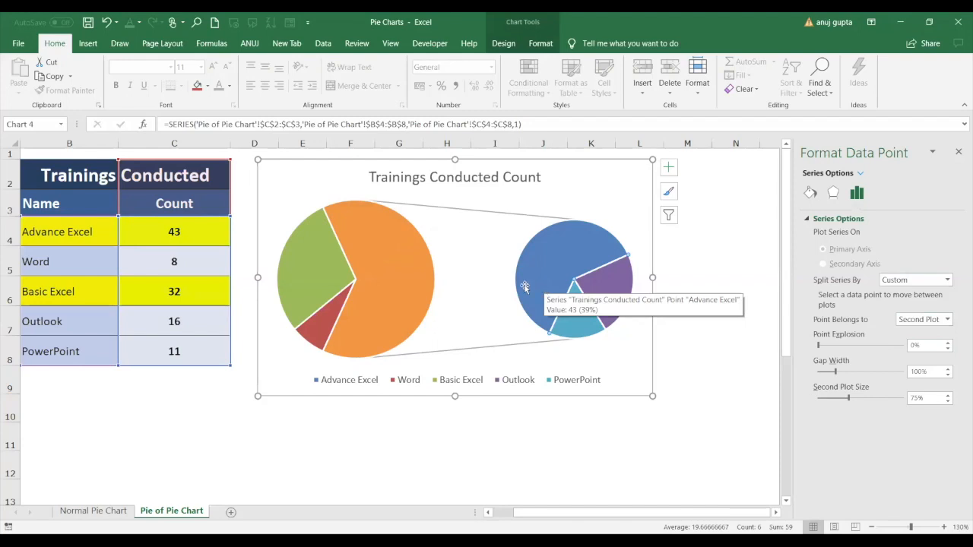
Step: Assign the Basic Excel slice to the second plot, and the PowerPoint and Outlook slices to the first plot
{"action": "left_click", "coordinate": [311, 280]}
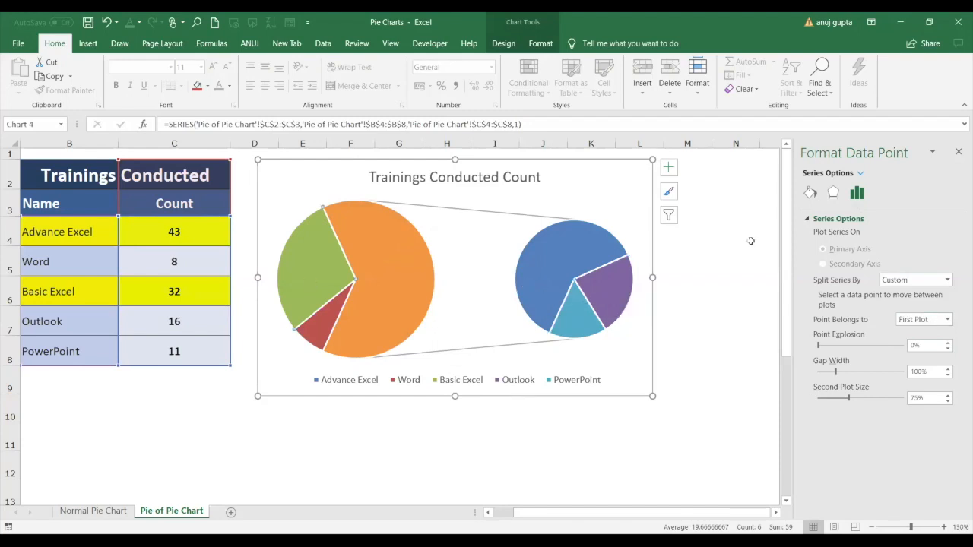
{"action": "left_click", "coordinate": [947, 319]}
{"action": "left_click", "coordinate": [920, 337]}
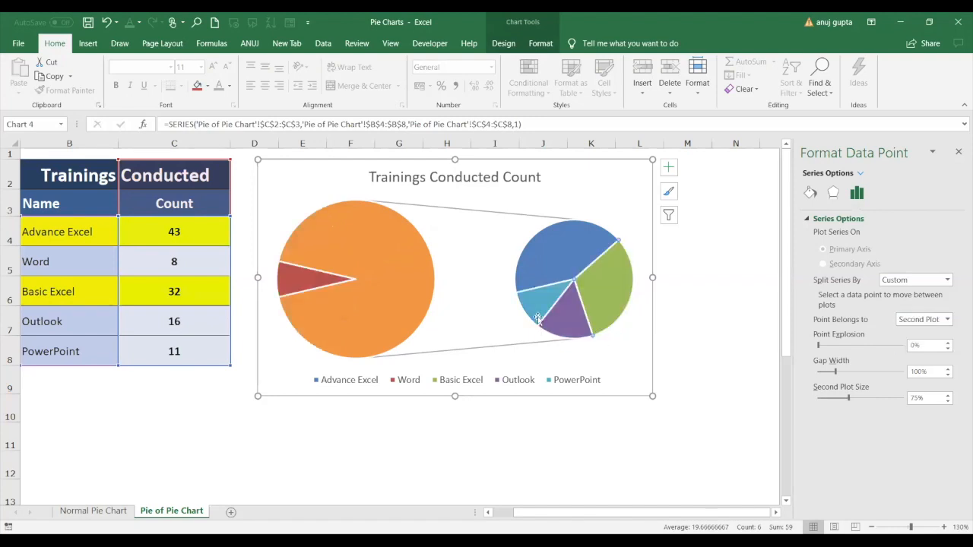
{"action": "left_click", "coordinate": [537, 320]}
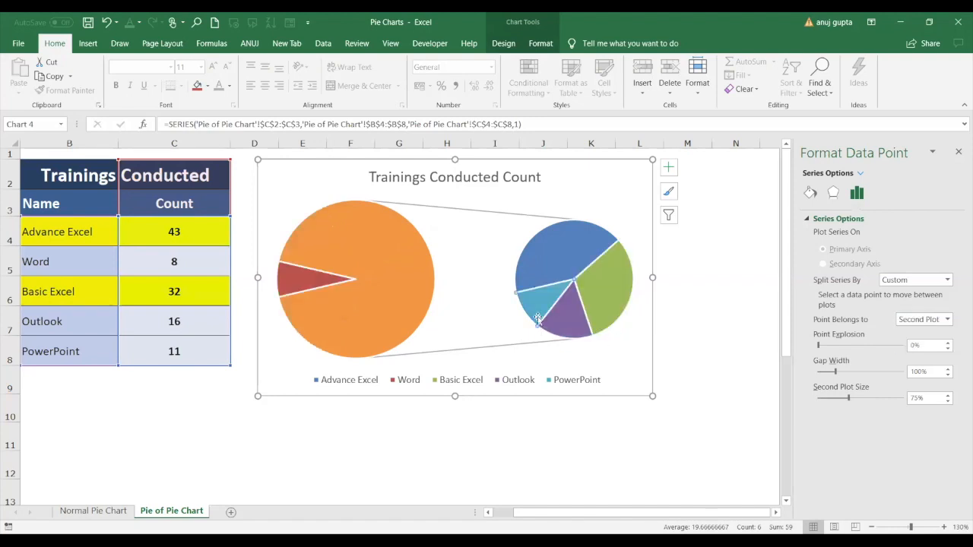
{"action": "left_click", "coordinate": [947, 320]}
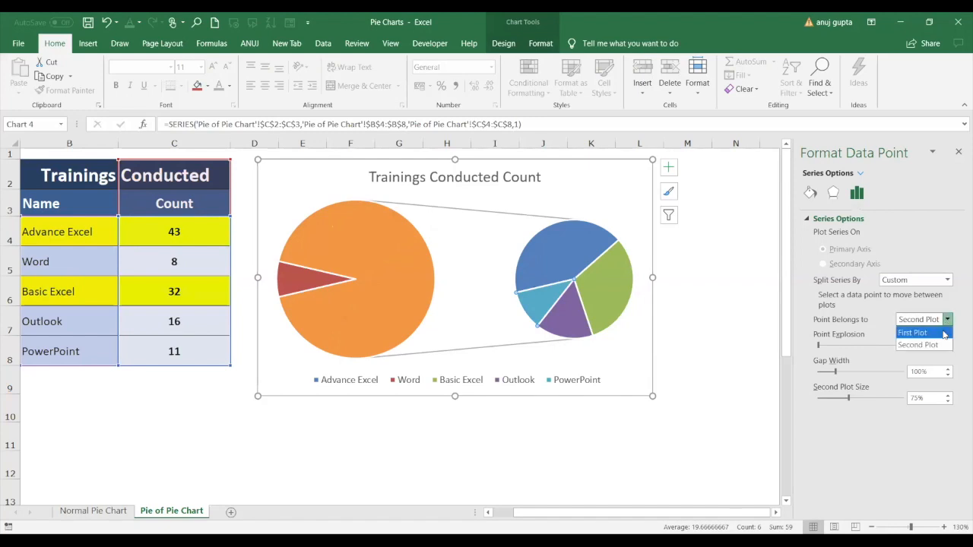
{"action": "left_click", "coordinate": [913, 333]}
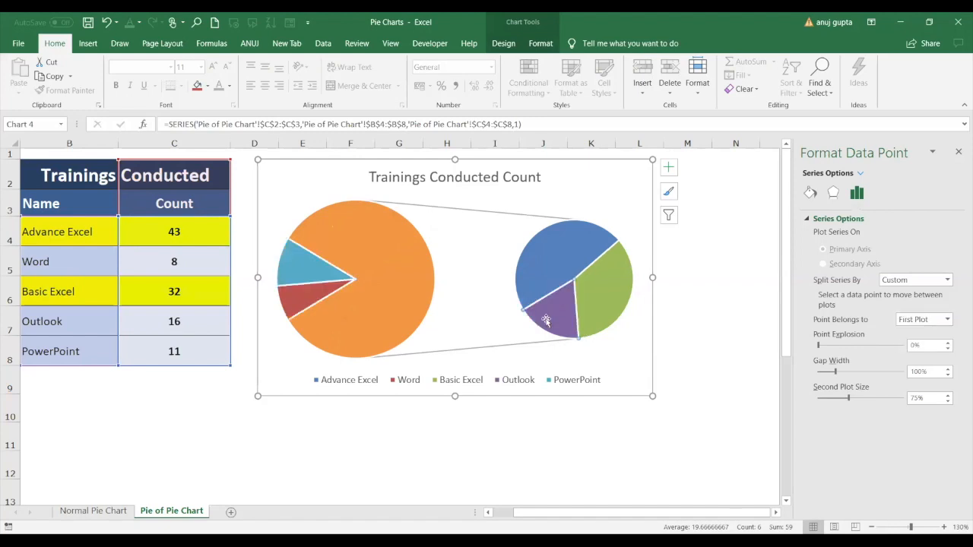
{"action": "left_click", "coordinate": [944, 332]}
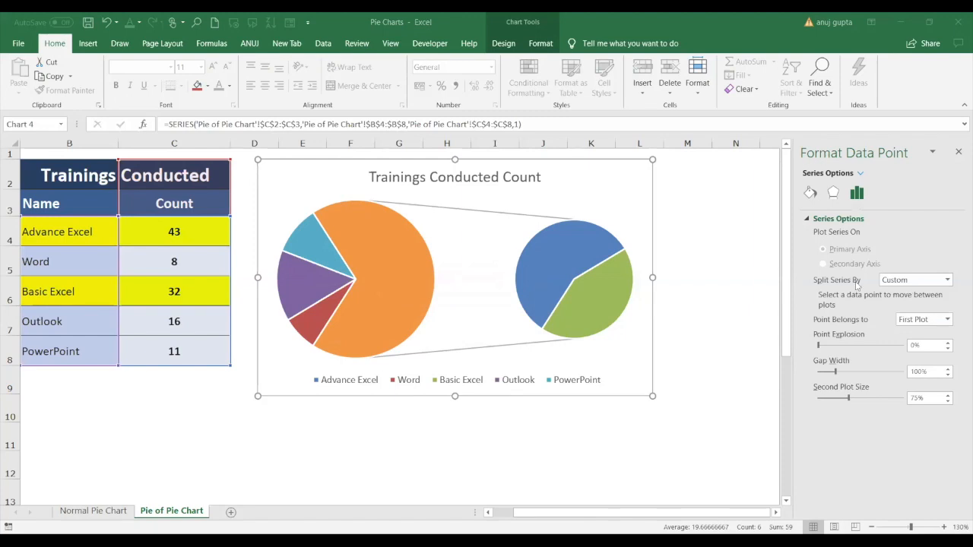
Step: Check the settings of the combined orange slice and the Outlook slice, and change the series split to Position
{"action": "left_click", "coordinate": [408, 283]}
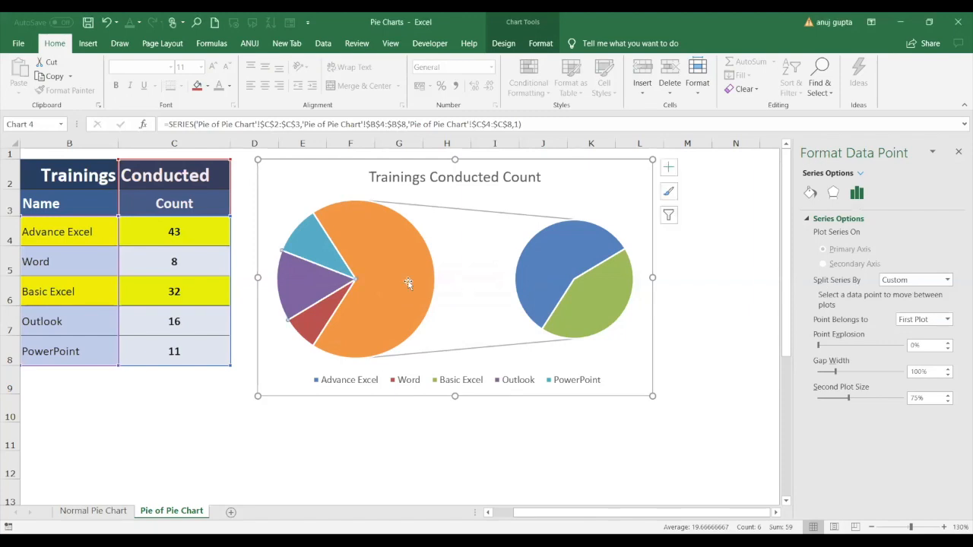
{"action": "left_click", "coordinate": [397, 279]}
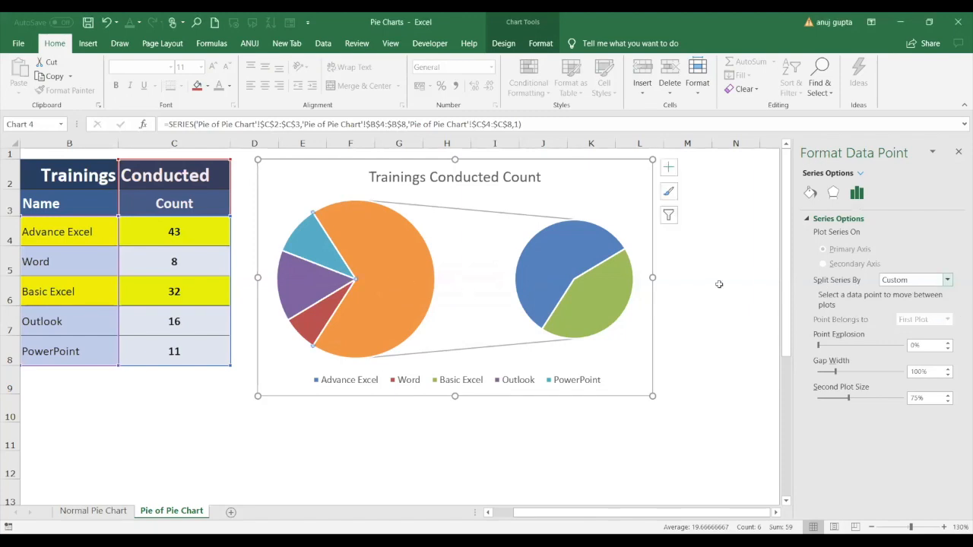
{"action": "left_click", "coordinate": [331, 284]}
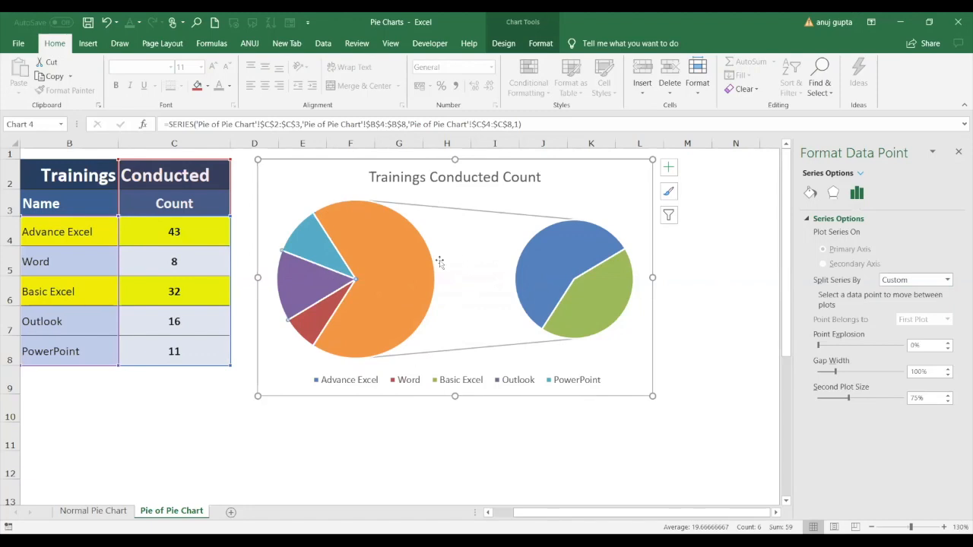
{"action": "left_click", "coordinate": [949, 280]}
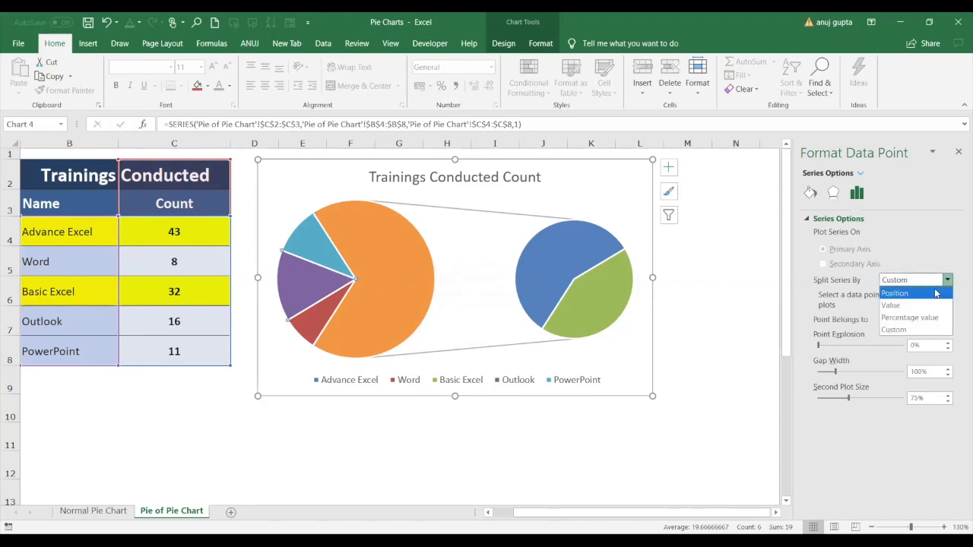
{"action": "left_click", "coordinate": [936, 294]}
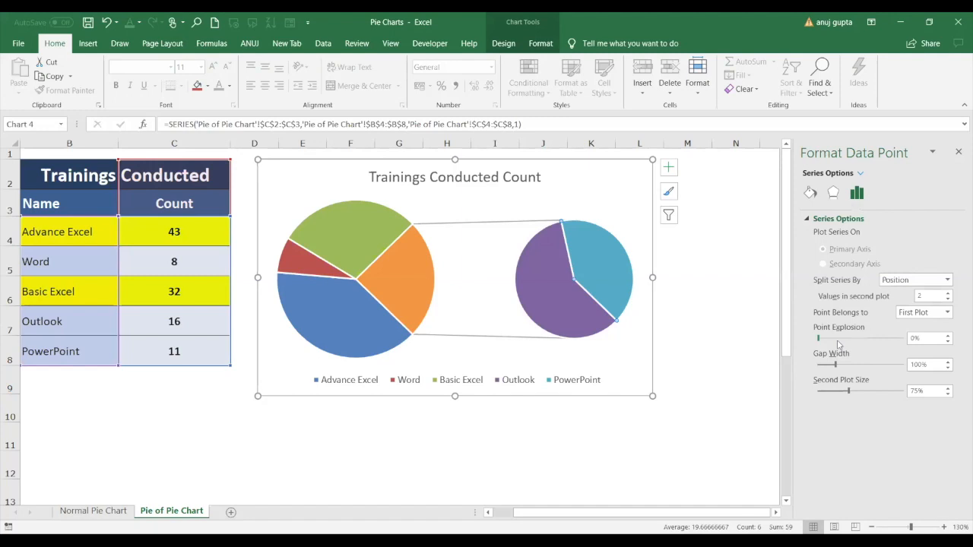
Step: Convert the Pie of Pie chart of trainings conducted into a Bar of Pie chart
{"action": "left_click", "coordinate": [88, 43]}
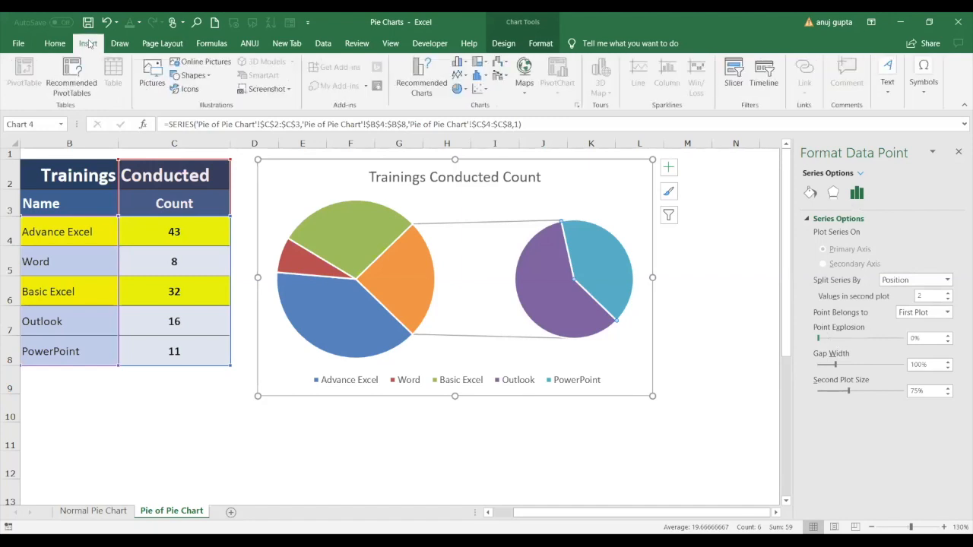
{"action": "left_click", "coordinate": [460, 90]}
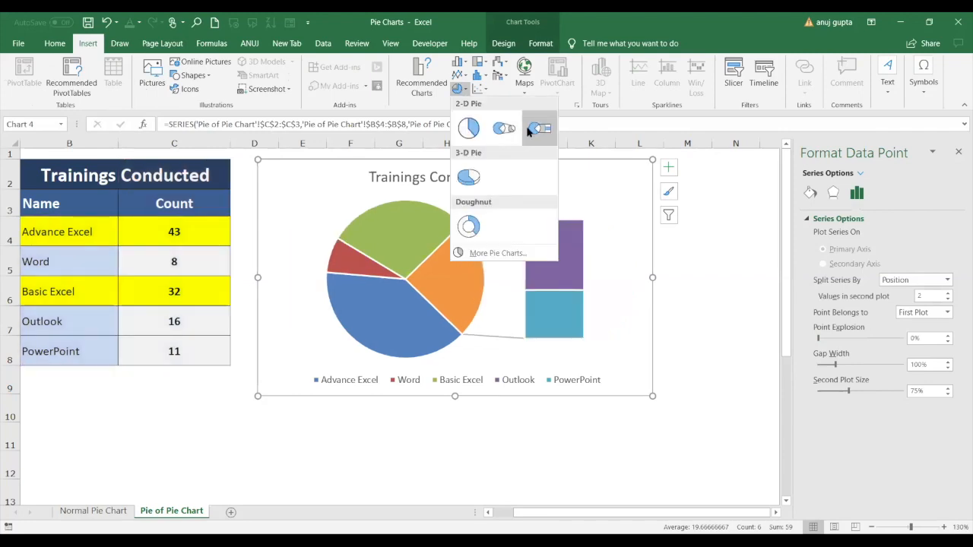
{"action": "left_click", "coordinate": [530, 131]}
{"action": "mouse_move", "coordinate": [551, 280]}
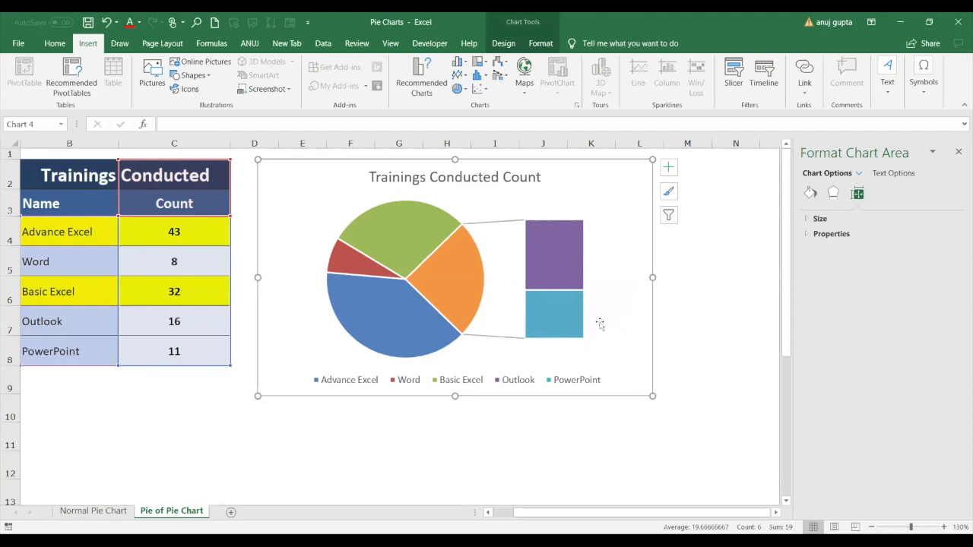
Step: Try a solid red fill on the whole pie series, and undo it
{"action": "mouse_move", "coordinate": [457, 270]}
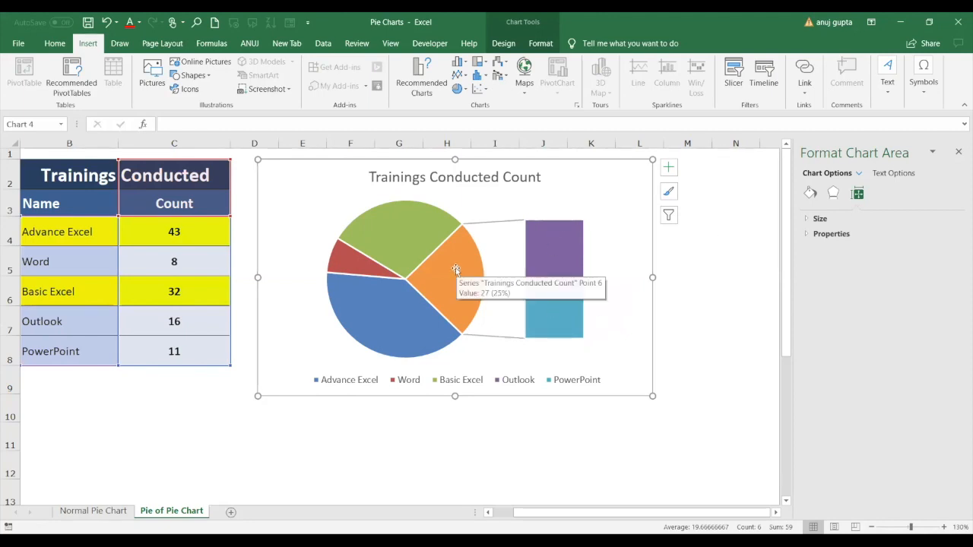
{"action": "left_click", "coordinate": [457, 270]}
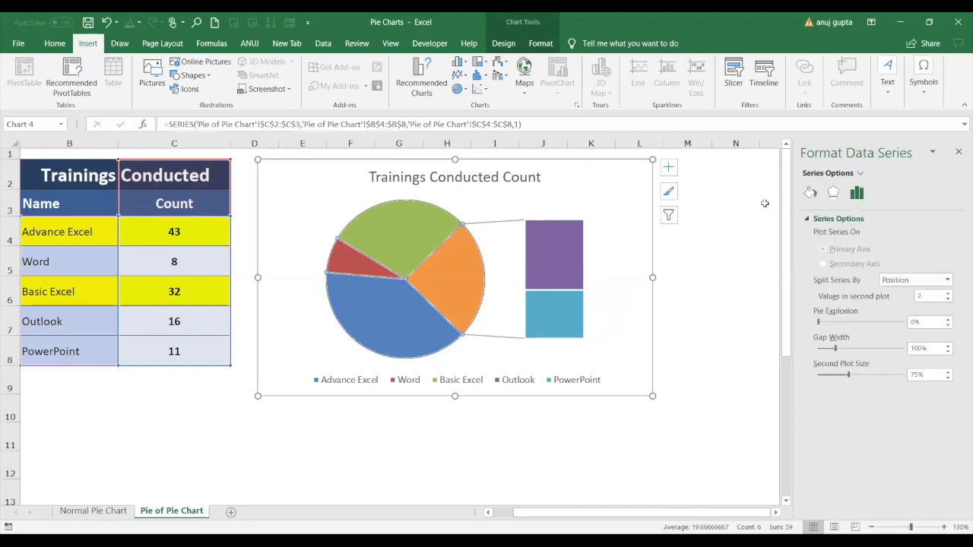
{"action": "left_click", "coordinate": [811, 194]}
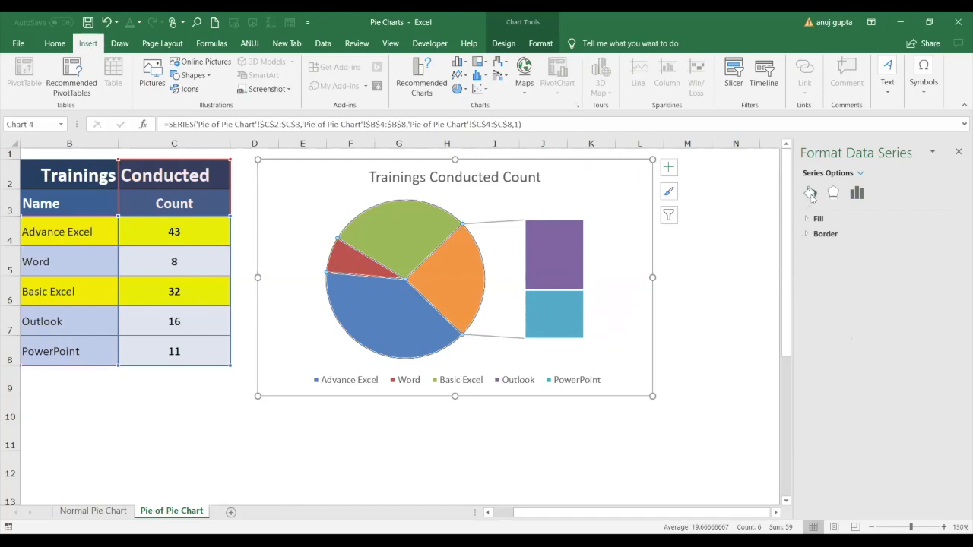
{"action": "left_click", "coordinate": [815, 219]}
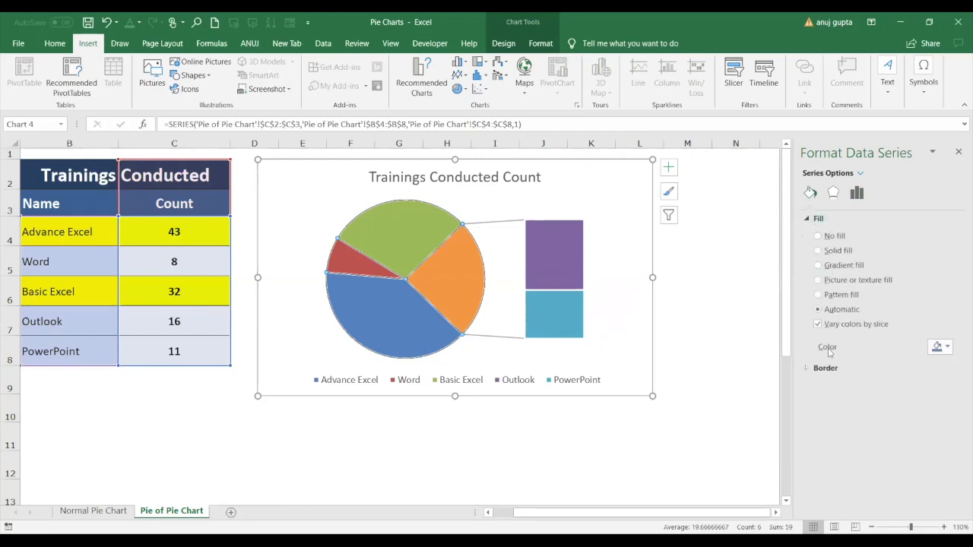
{"action": "left_click", "coordinate": [941, 348]}
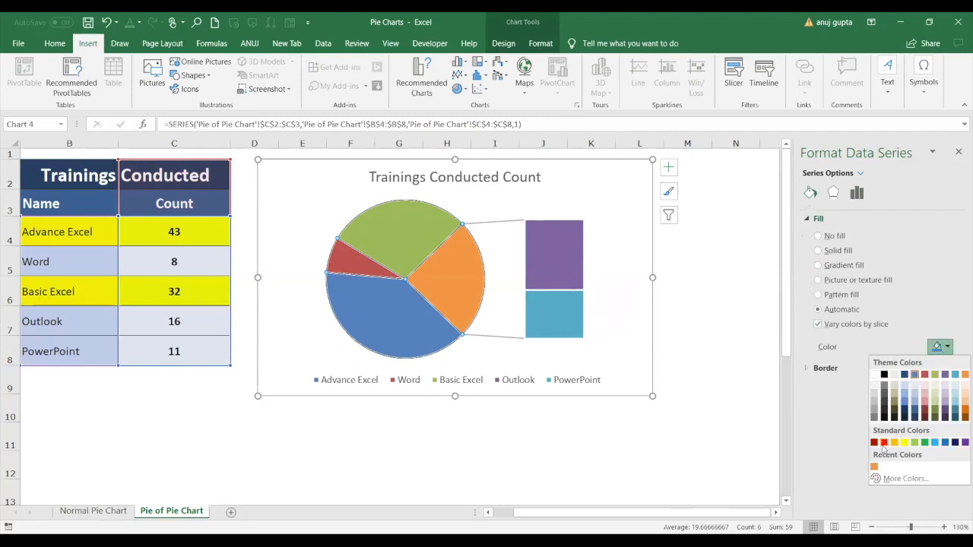
{"action": "left_click", "coordinate": [885, 443]}
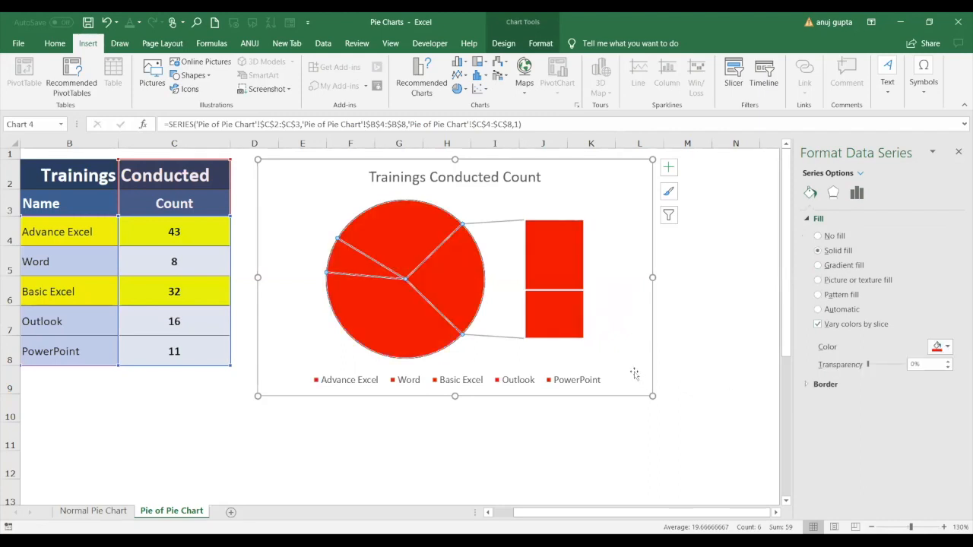
{"action": "key", "text": "ctrl+z"}
Step: Fill only the combined orange slice of the main pie with black
{"action": "left_click", "coordinate": [427, 284]}
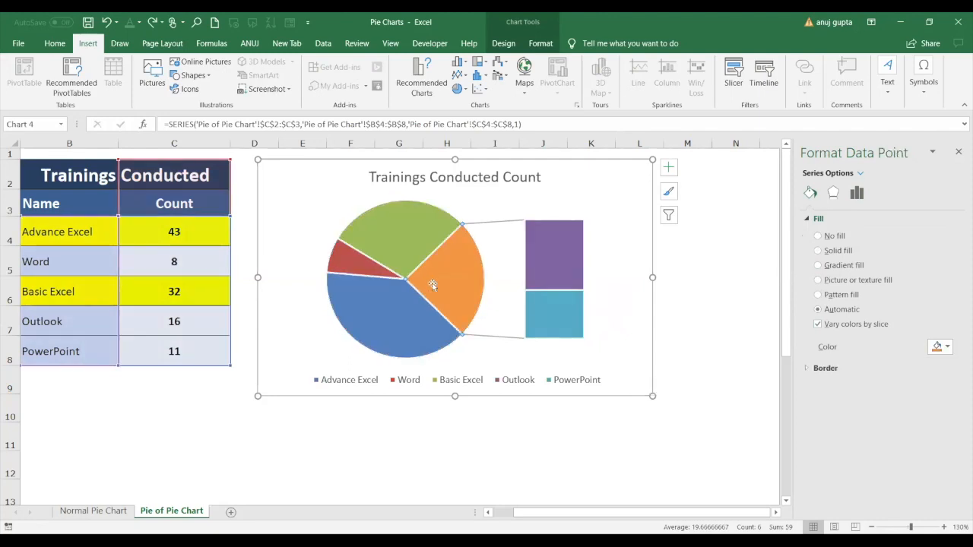
{"action": "left_click", "coordinate": [944, 349]}
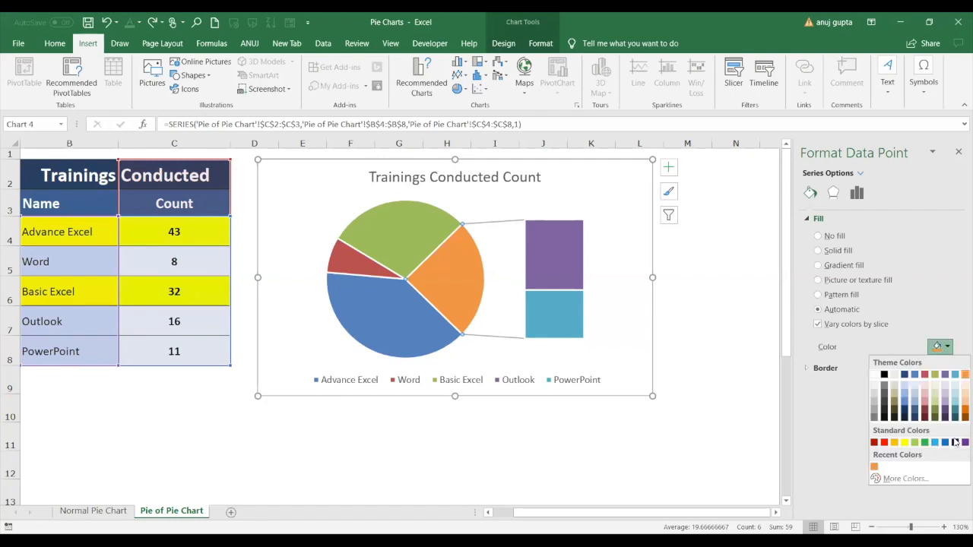
{"action": "left_click", "coordinate": [884, 375]}
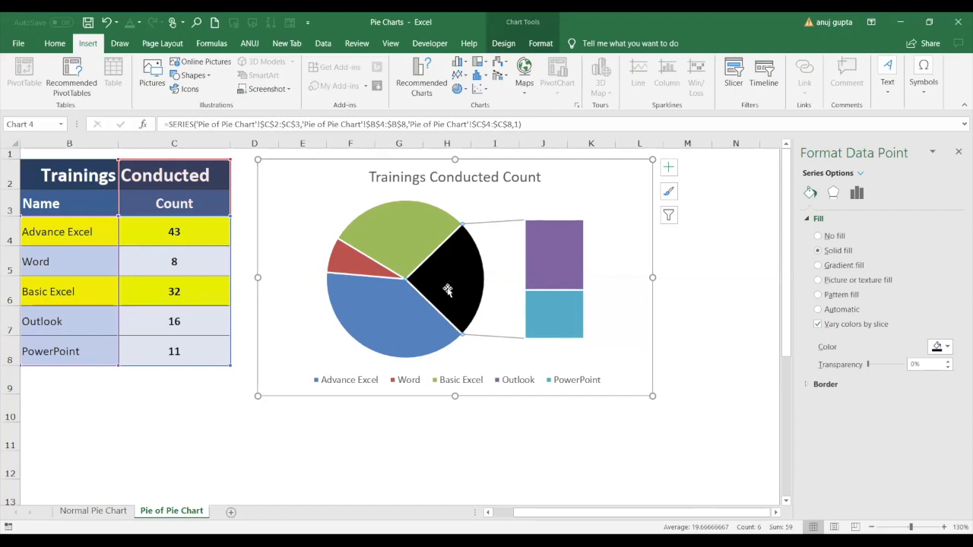
Step: Open the series options from the Advance Excel slice and change the series split to Custom
{"action": "mouse_move", "coordinate": [400, 307]}
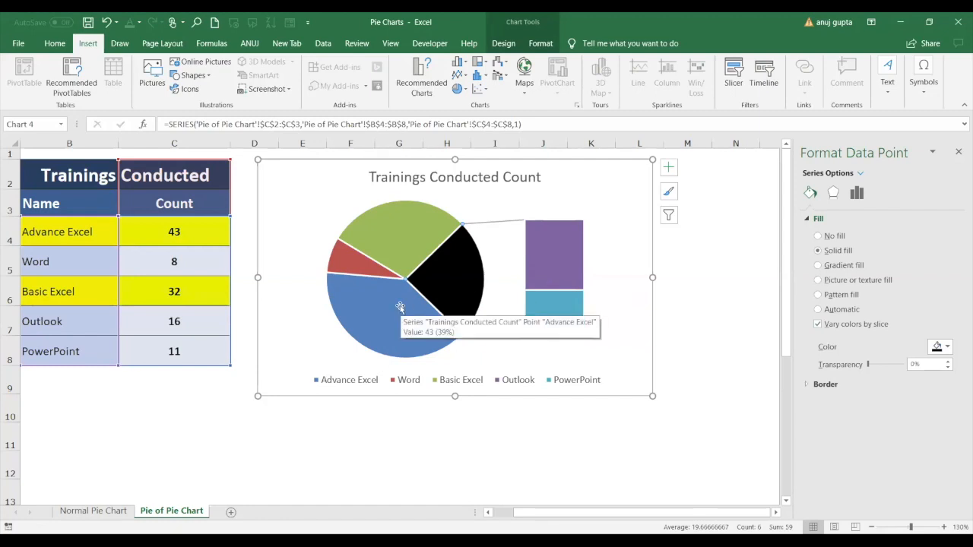
{"action": "left_click", "coordinate": [399, 327]}
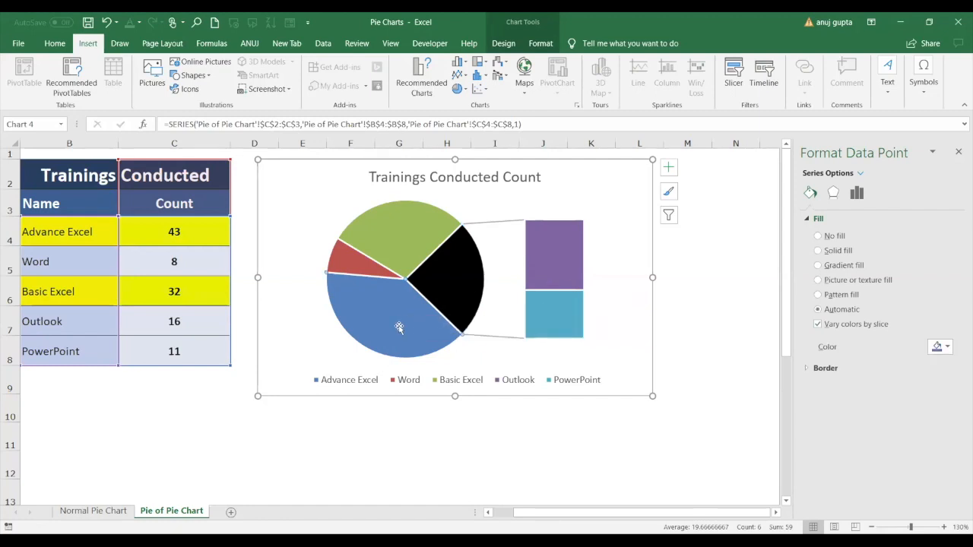
{"action": "double_click", "coordinate": [413, 325]}
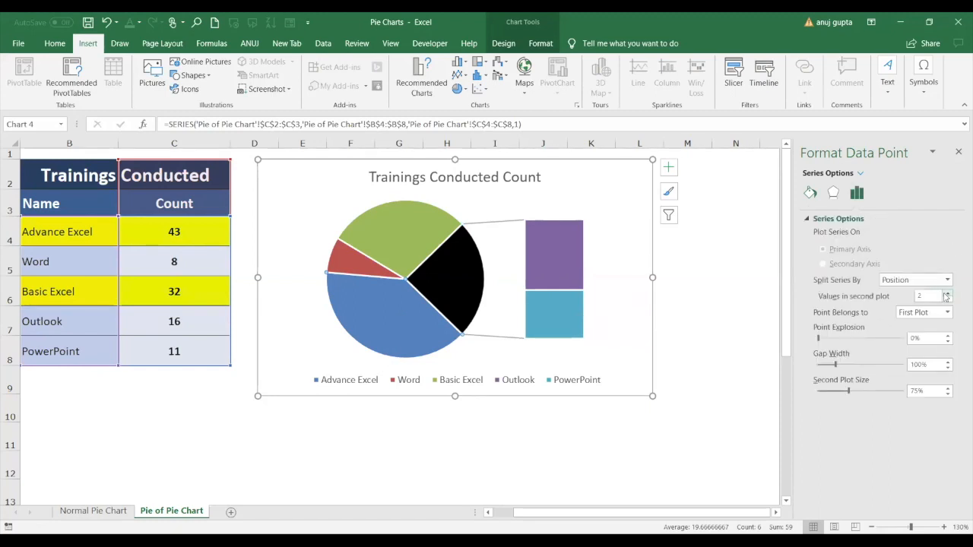
{"action": "left_click", "coordinate": [947, 280]}
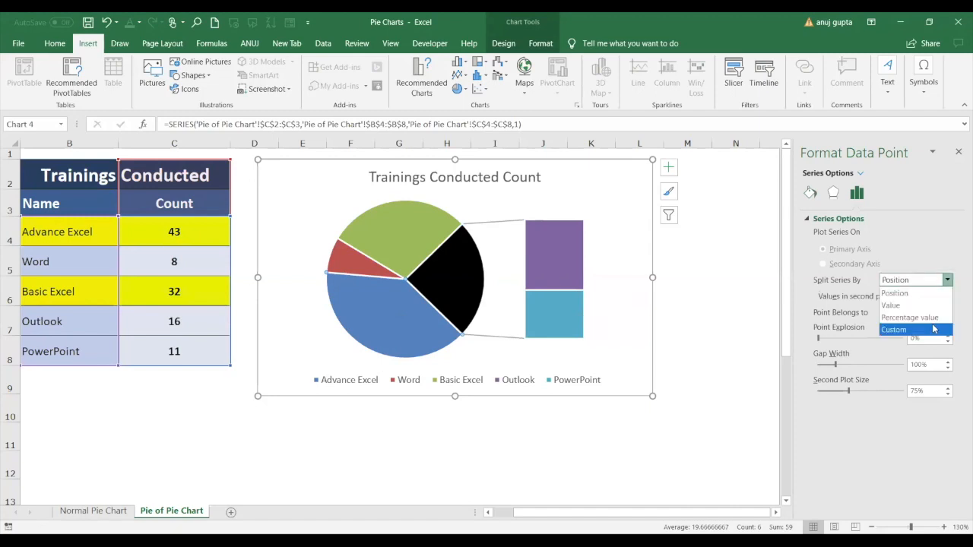
{"action": "left_click", "coordinate": [935, 328]}
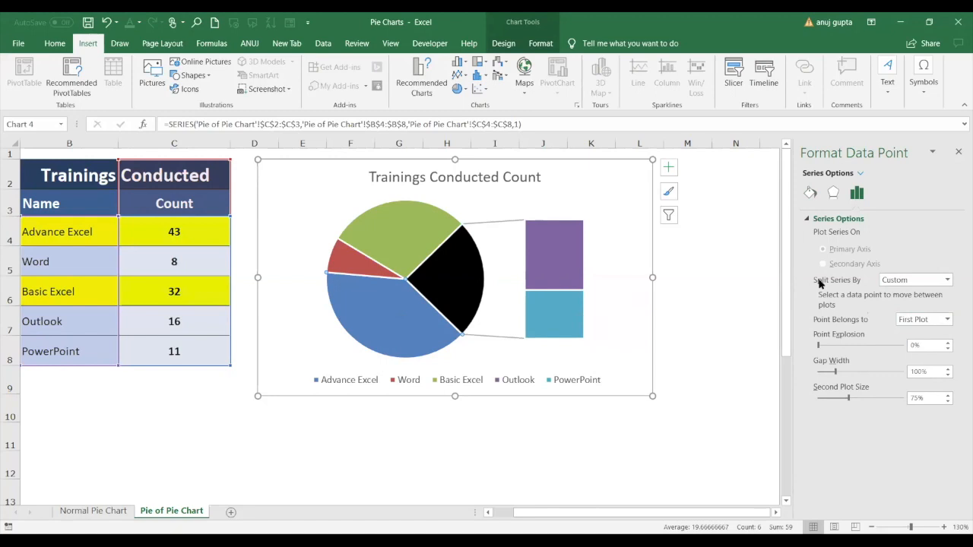
Step: Close the Pie Charts workbook and look over the two charts in the Line Charts workbook
{"action": "left_click", "coordinate": [958, 19]}
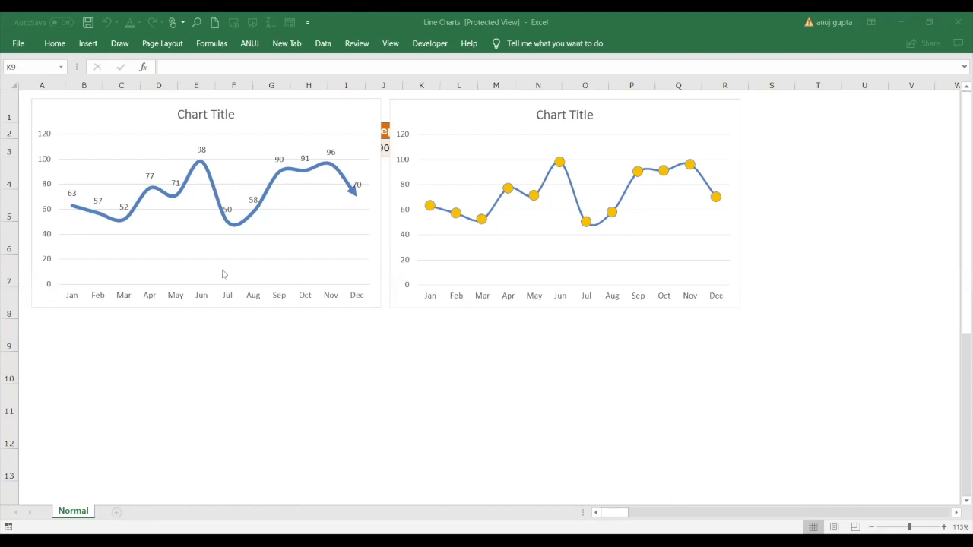
{"action": "left_click", "coordinate": [263, 414]}
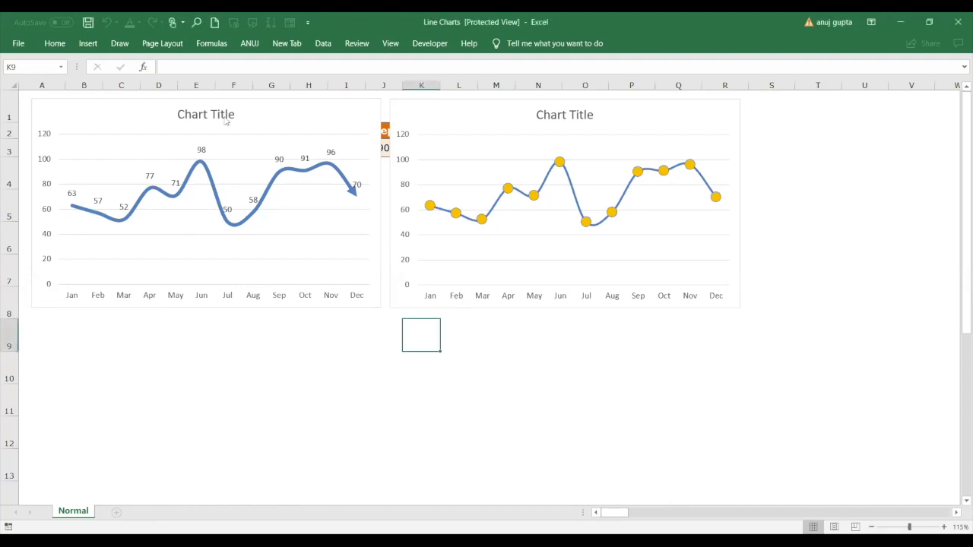
{"action": "left_click", "coordinate": [112, 114]}
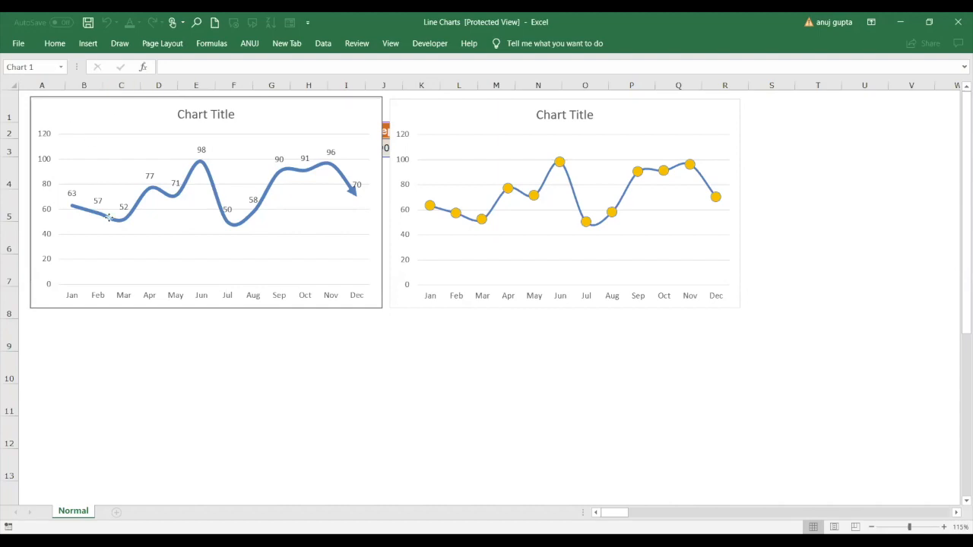
{"action": "scroll", "coordinate": [62, 127], "scroll_direction": "down", "scroll_amount": 1}
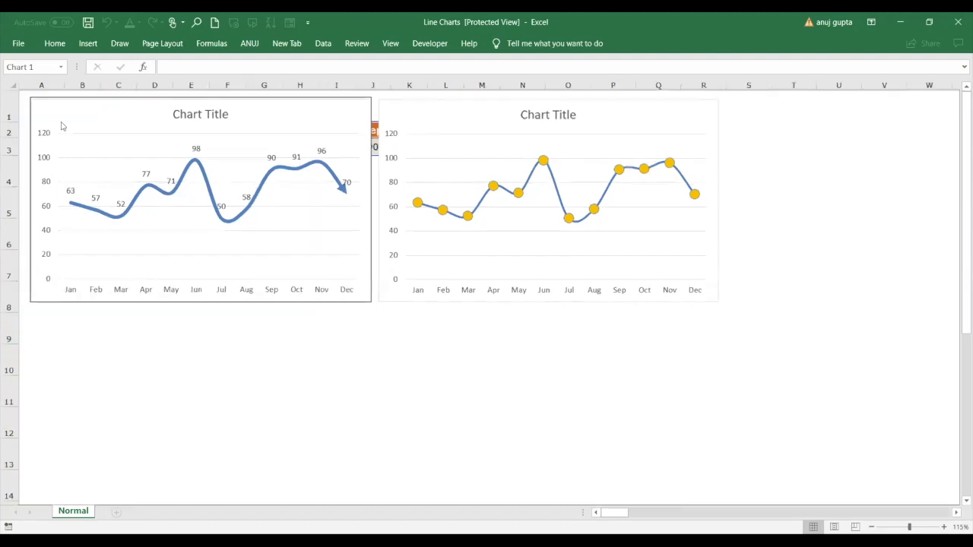
{"action": "left_click", "coordinate": [483, 128]}
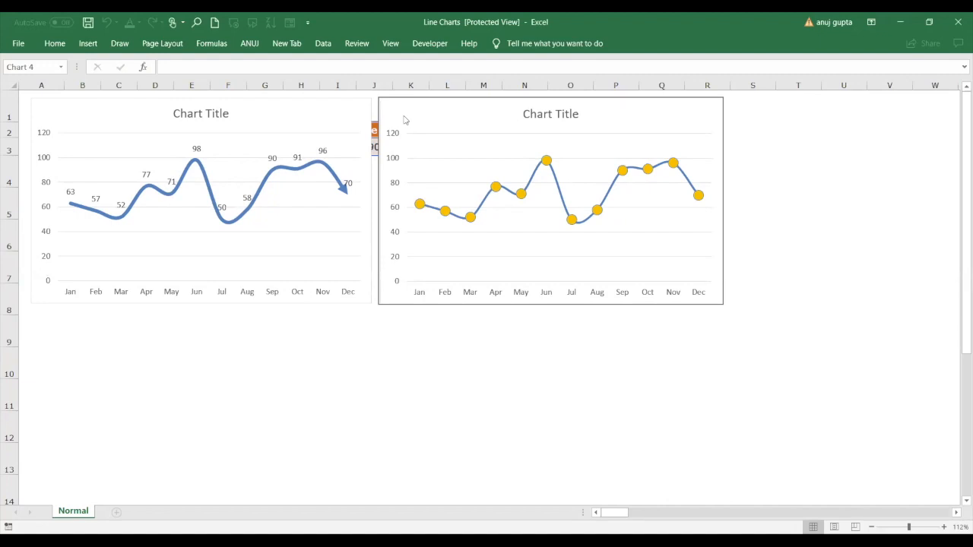
Step: Enable saving for the protected Line Charts workbook and move both line charts below the monthly data table
{"action": "key", "text": "ctrl+s"}
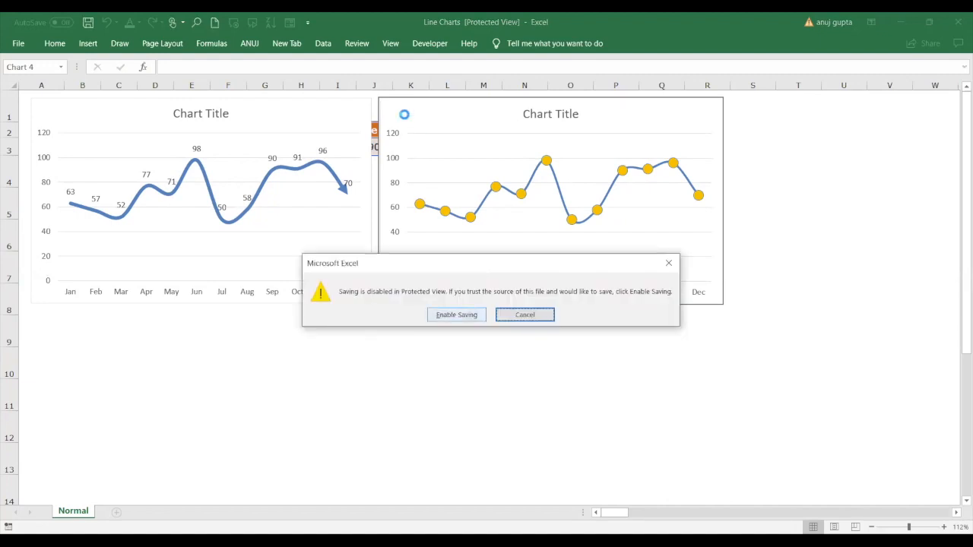
{"action": "left_click_drag", "start_coordinate": [417, 176], "coordinate": [520, 319]}
{"action": "left_click_drag", "start_coordinate": [108, 167], "coordinate": [119, 292]}
Step: Insert a 3-D pie chart from the monthly data in B2:M3
{"action": "left_click_drag", "start_coordinate": [82, 190], "coordinate": [484, 205]}
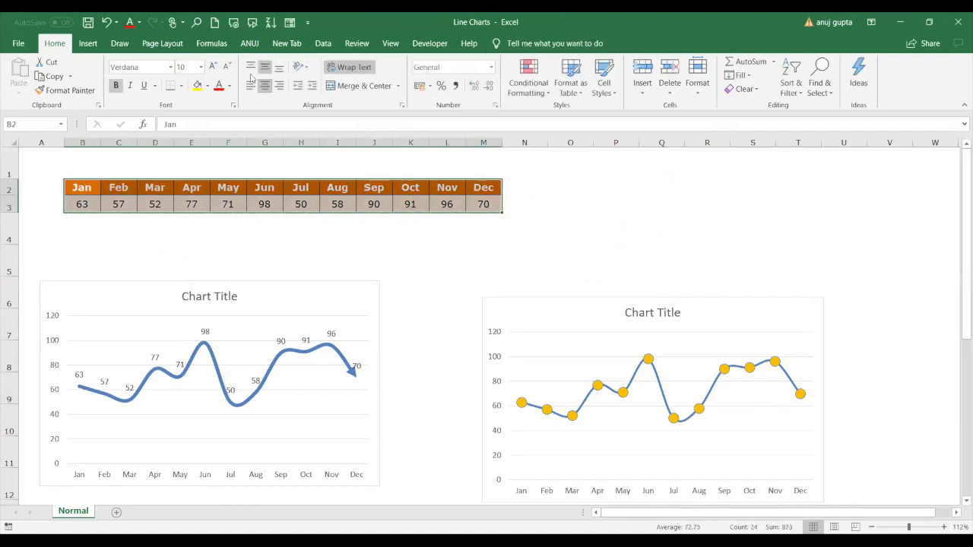
{"action": "left_click", "coordinate": [87, 46]}
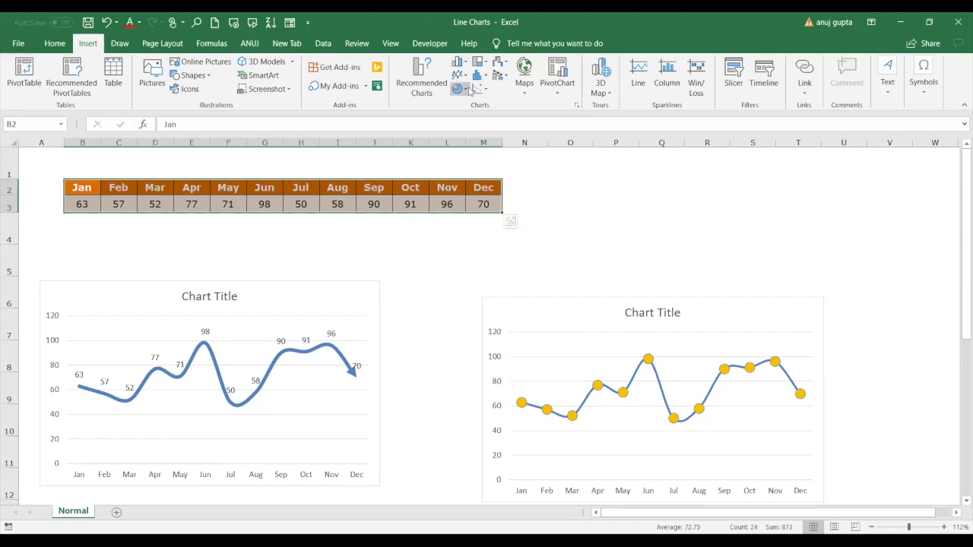
{"action": "left_click", "coordinate": [467, 89]}
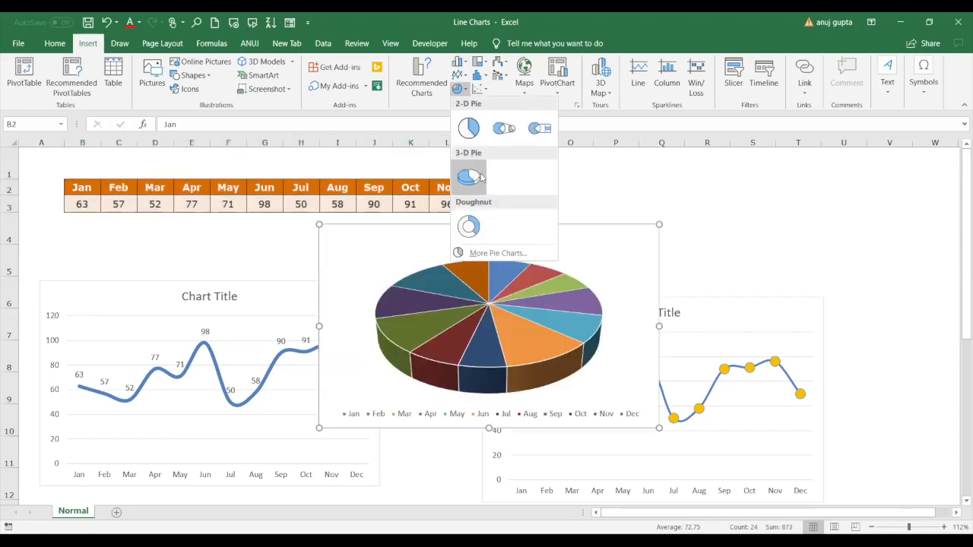
{"action": "left_click", "coordinate": [470, 176]}
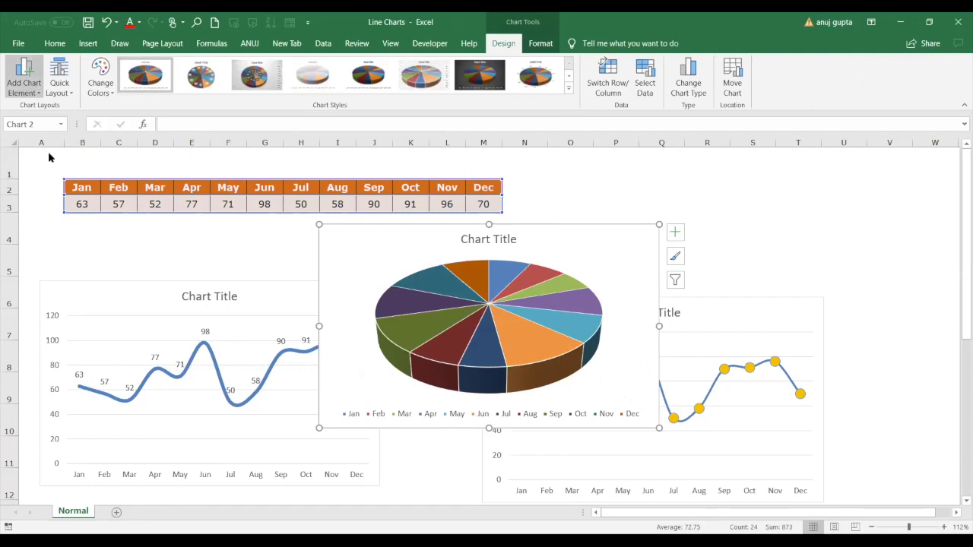
Step: Add data labels to the 3-D pie and show percentages together with the values
{"action": "left_click", "coordinate": [449, 287]}
{"action": "double_click", "coordinate": [450, 287]}
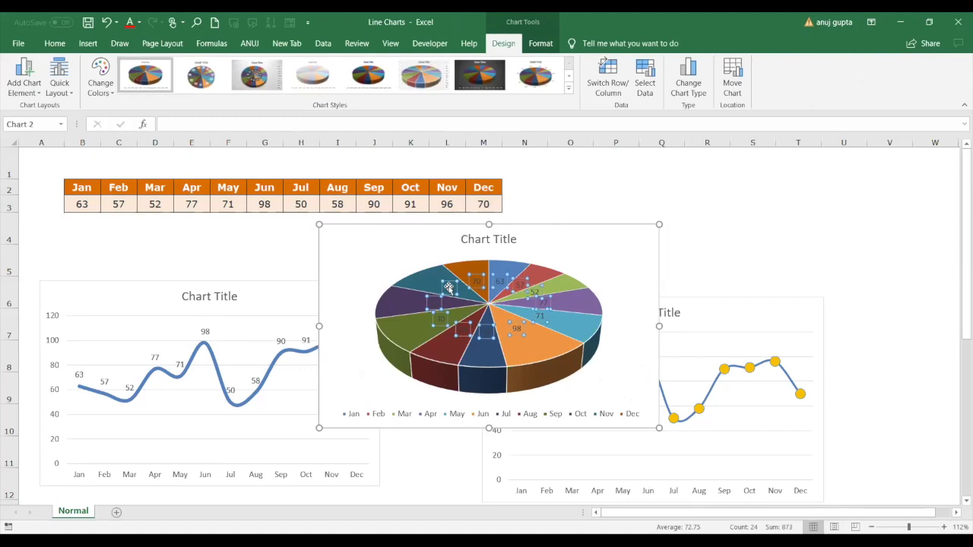
{"action": "left_click", "coordinate": [863, 313]}
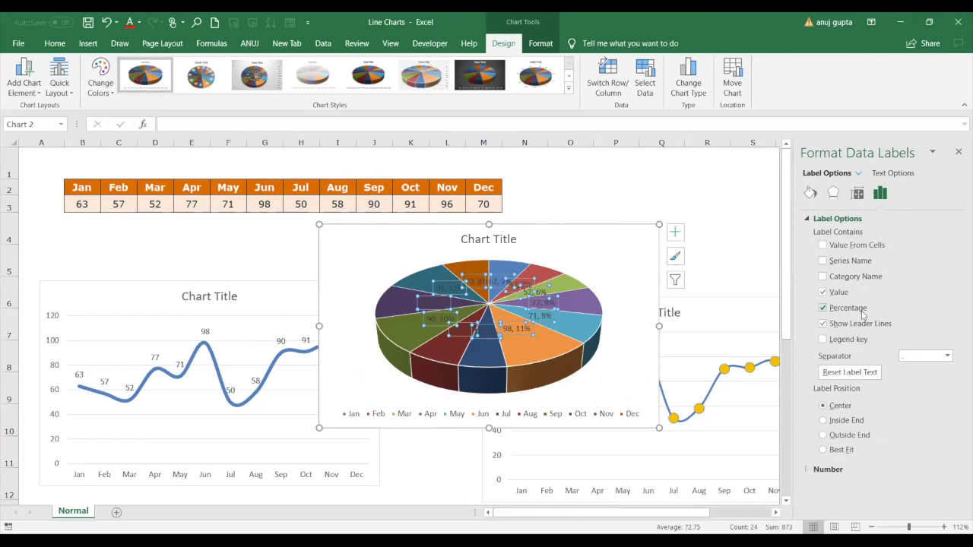
Step: Undo the 3-D pie chart with its data labels, and close the formatting pane
{"action": "key", "text": "ctrl+z"}
{"action": "key", "text": "ctrl+z"}
{"action": "key", "text": "ctrl+z"}
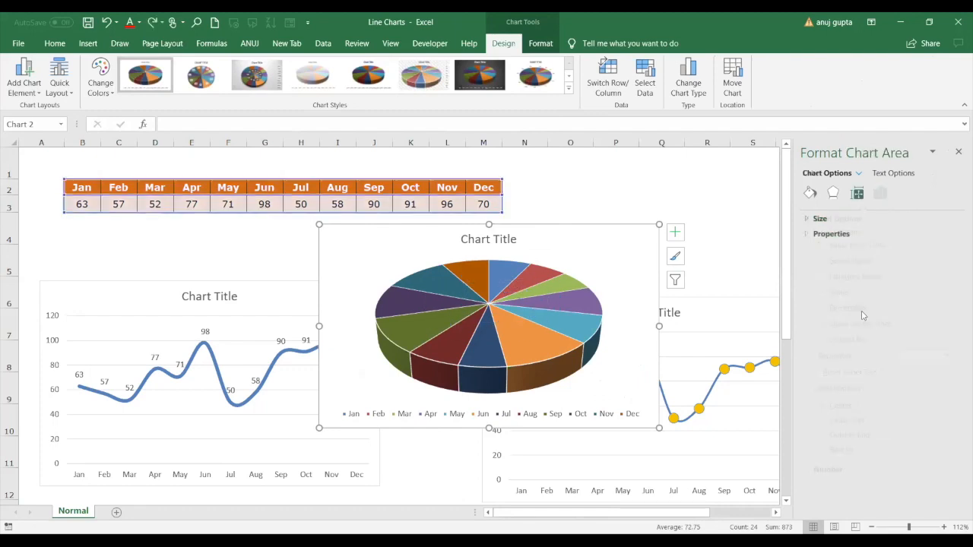
{"action": "key", "text": "ctrl+q"}
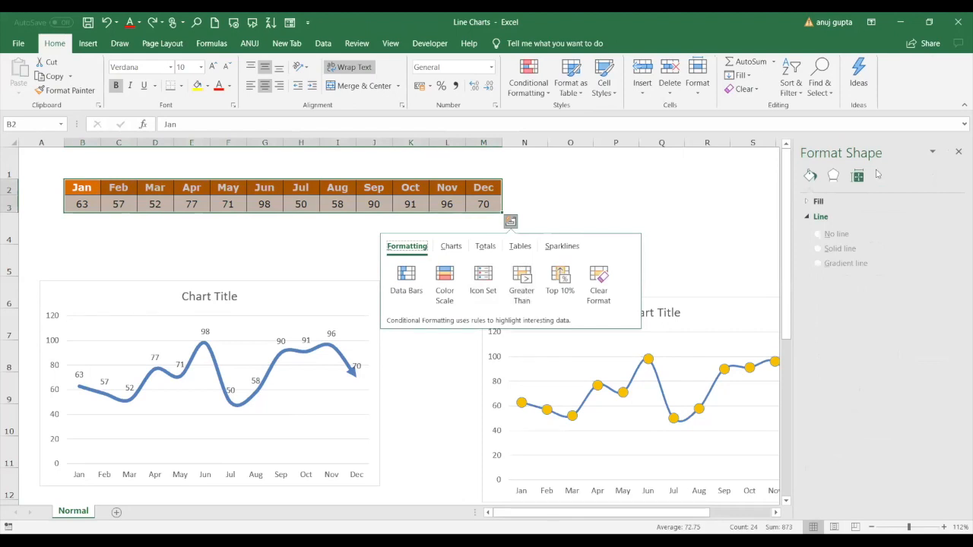
{"action": "left_click", "coordinate": [958, 153]}
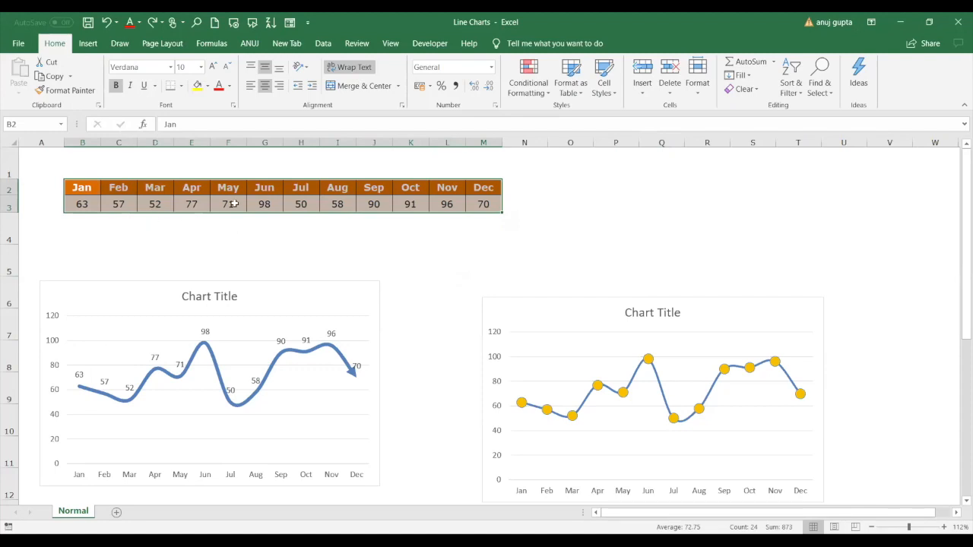
Step: Insert a basic 2-D line chart from the monthly data in B2:M3
{"action": "left_click", "coordinate": [89, 43]}
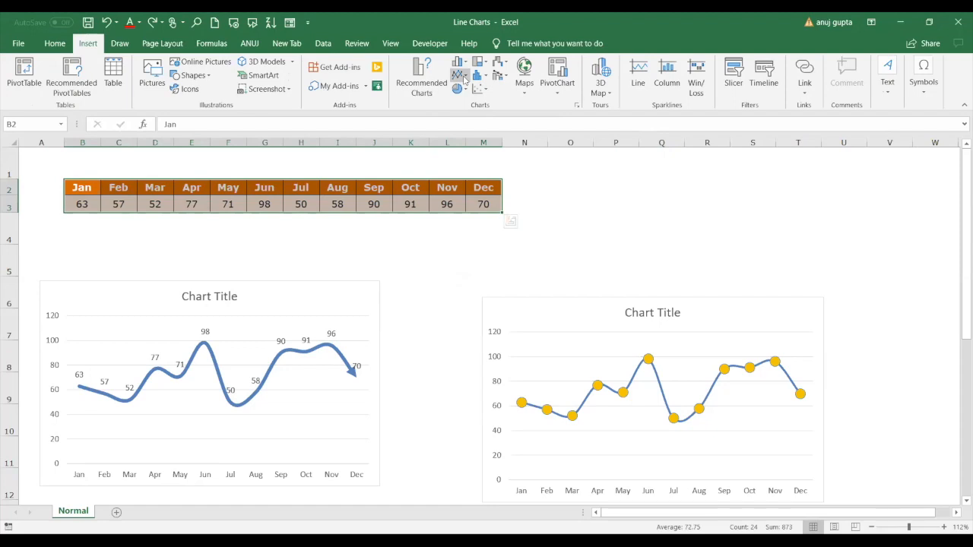
{"action": "left_click", "coordinate": [462, 78]}
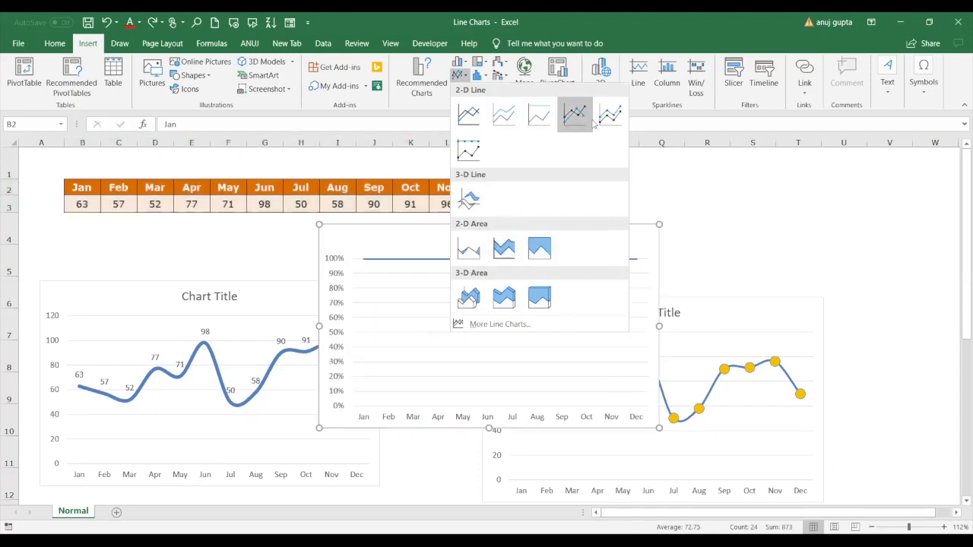
{"action": "left_click", "coordinate": [484, 119]}
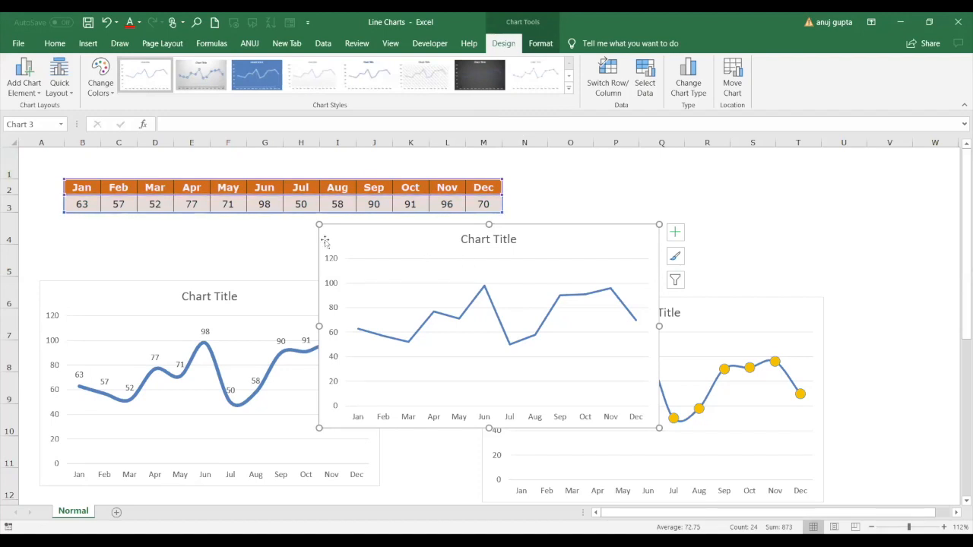
Step: Format the data series of the new line chart as a smoothed line
{"action": "mouse_move", "coordinate": [420, 332]}
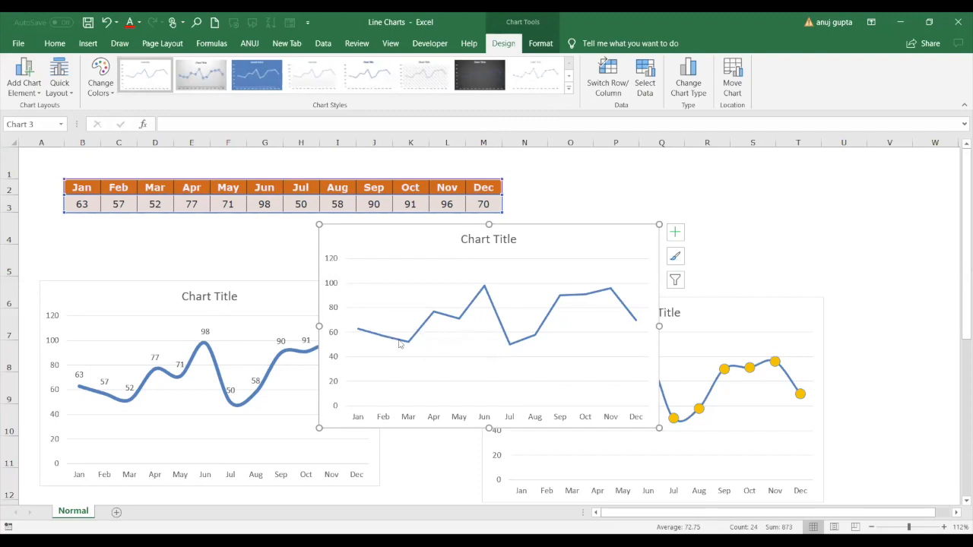
{"action": "left_click", "coordinate": [500, 322]}
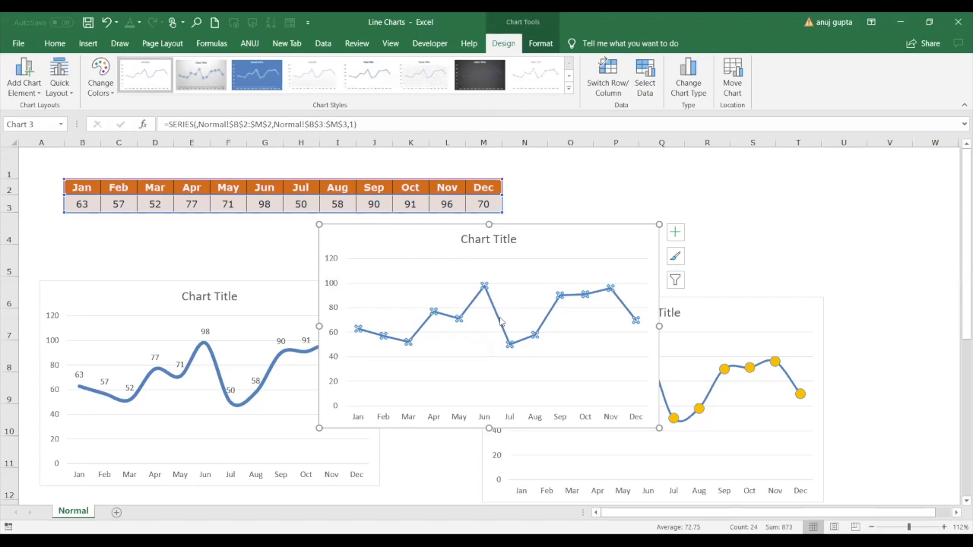
{"action": "double_click", "coordinate": [500, 323]}
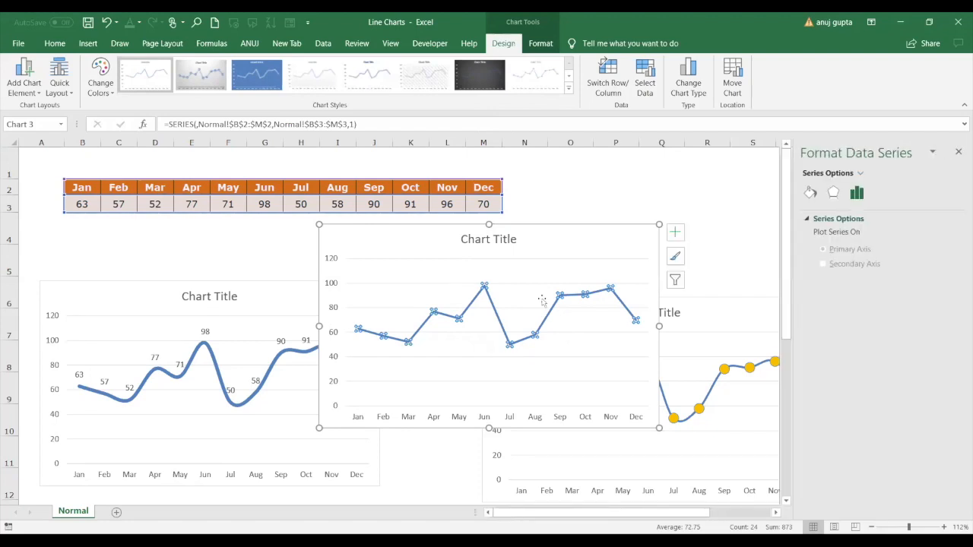
{"action": "left_click", "coordinate": [811, 192]}
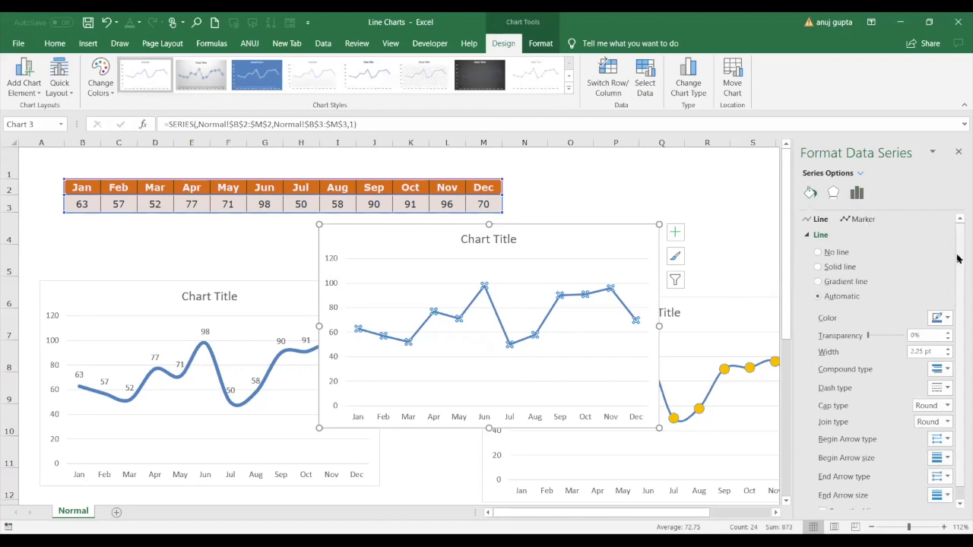
{"action": "scroll", "coordinate": [958, 326], "scroll_direction": "down", "scroll_amount": 1}
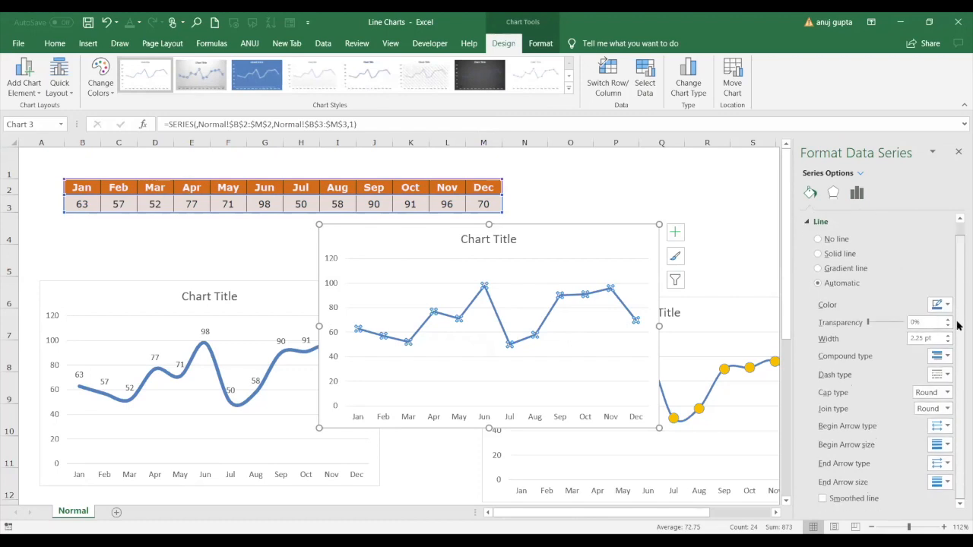
{"action": "left_click", "coordinate": [871, 499]}
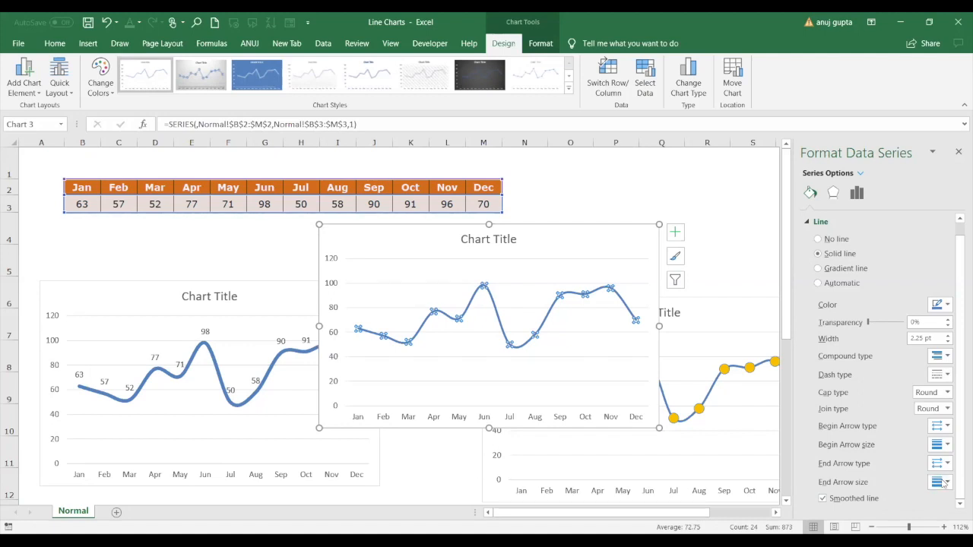
Step: Add an arrowhead to the end of the smoothed line and choose a different begin arrow size
{"action": "left_click", "coordinate": [948, 465]}
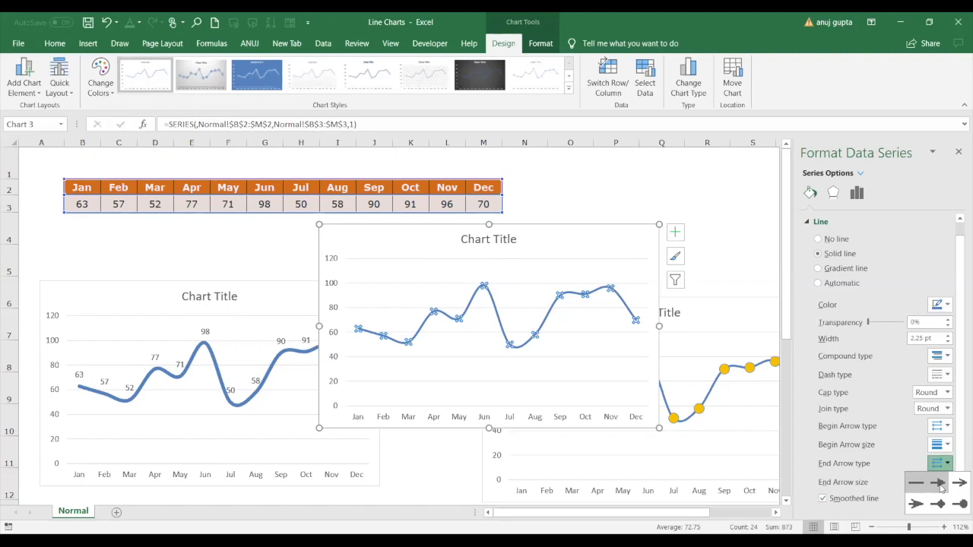
{"action": "left_click", "coordinate": [940, 483]}
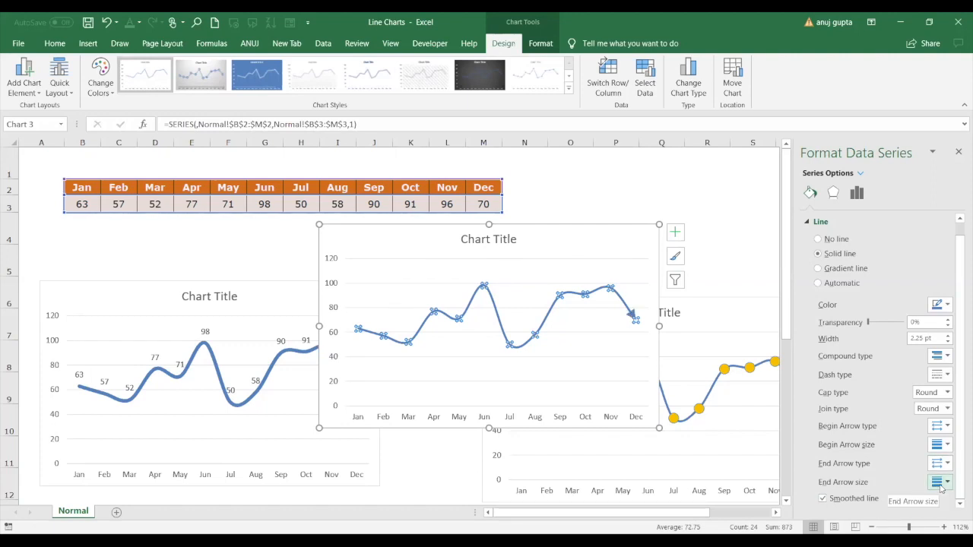
{"action": "left_click", "coordinate": [941, 446]}
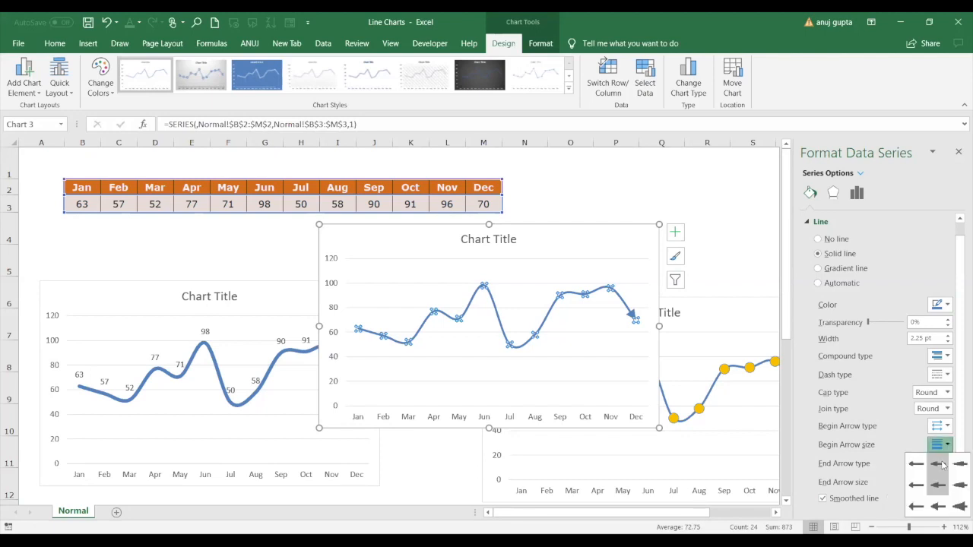
{"action": "left_click", "coordinate": [923, 507]}
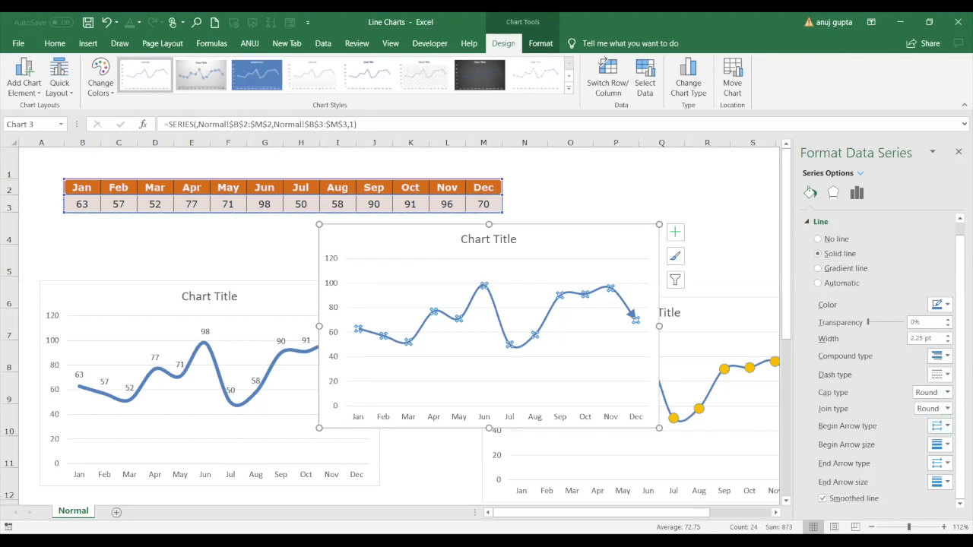
Step: Give the line's data points built-in star-shaped markers with a size of 15
{"action": "left_click", "coordinate": [817, 222]}
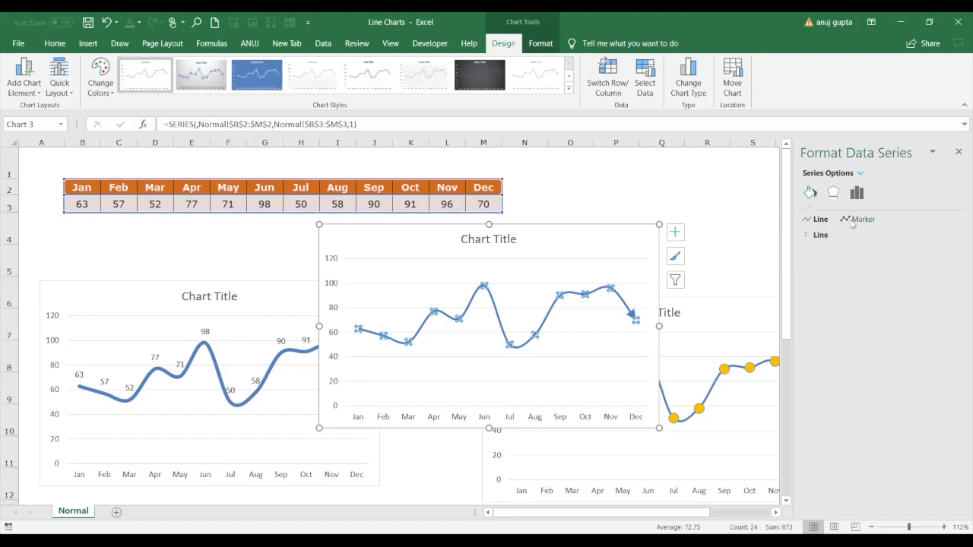
{"action": "left_click", "coordinate": [852, 221]}
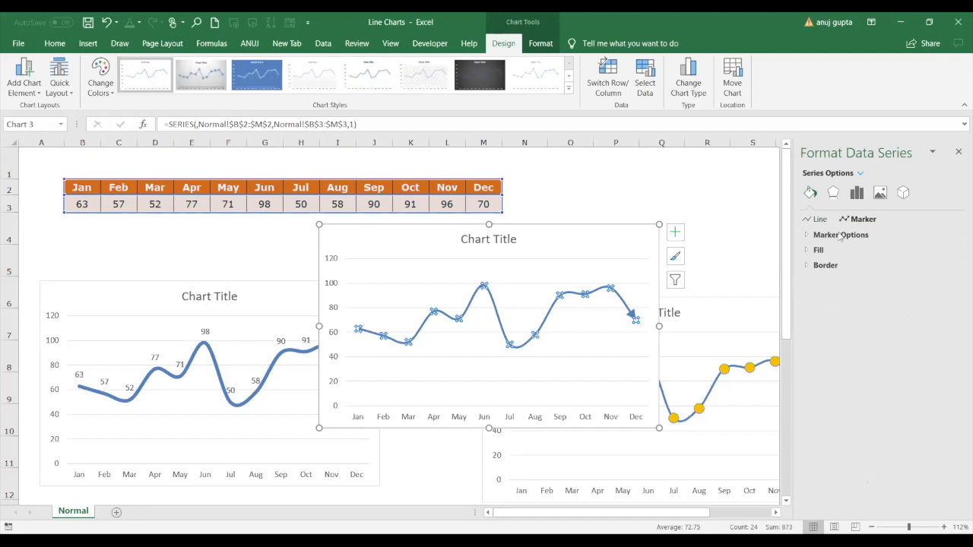
{"action": "left_click", "coordinate": [837, 237]}
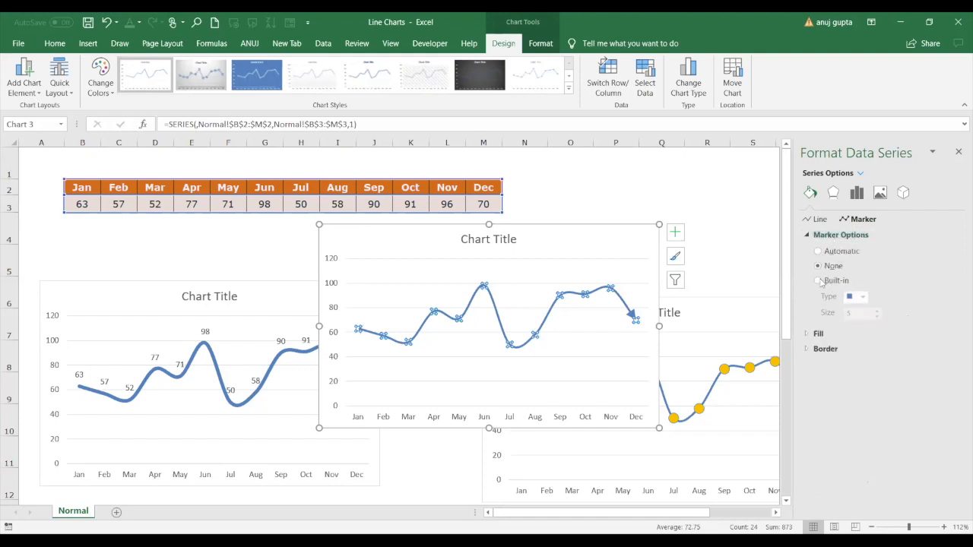
{"action": "left_click", "coordinate": [818, 281]}
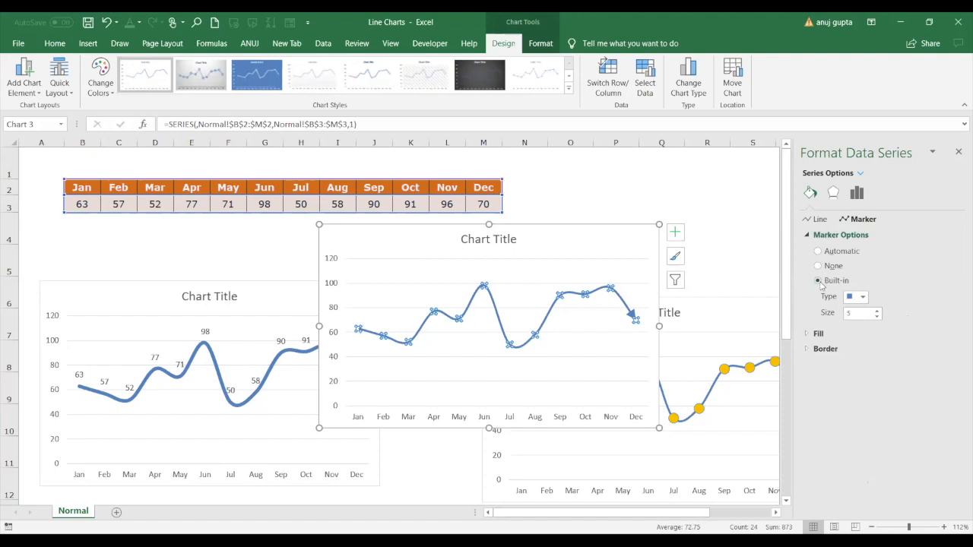
{"action": "left_click", "coordinate": [862, 297]}
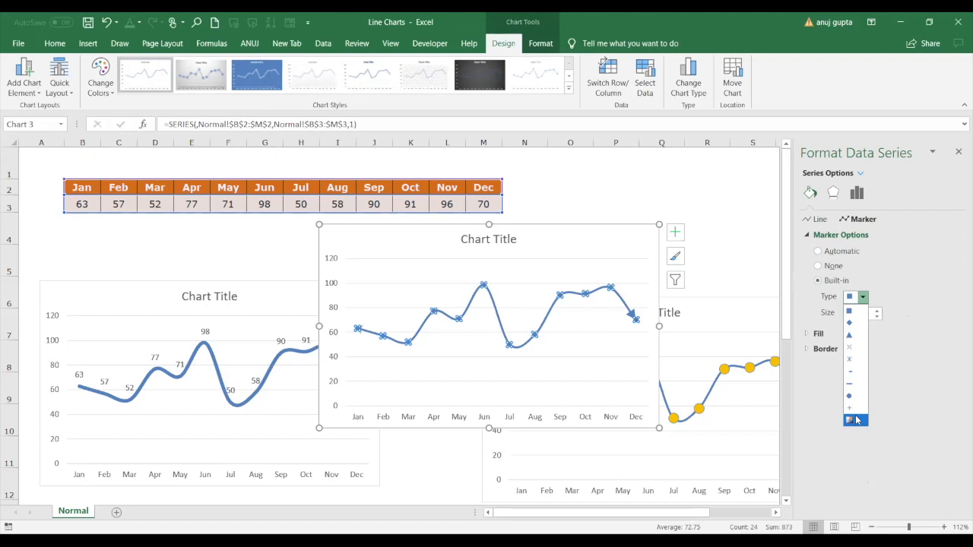
{"action": "left_click", "coordinate": [850, 362]}
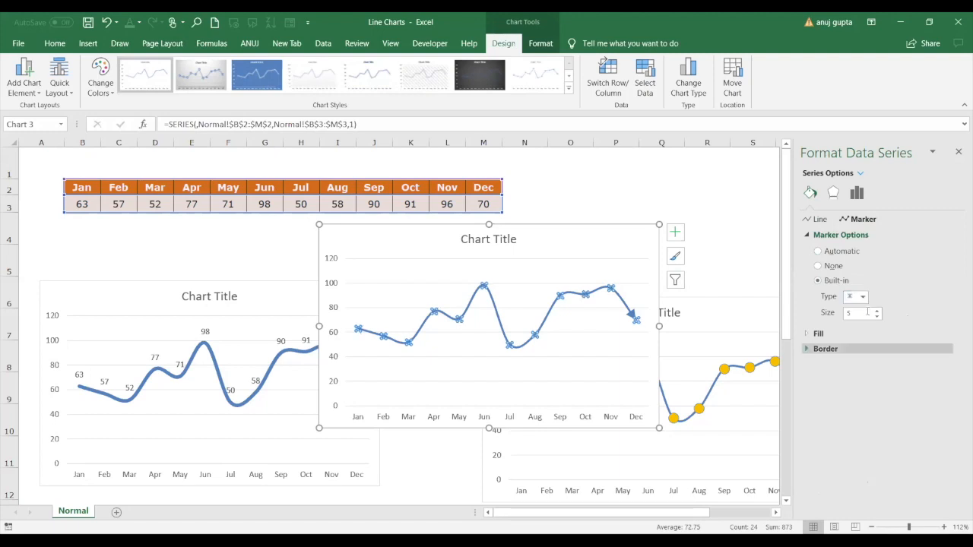
{"action": "left_click", "coordinate": [877, 311]}
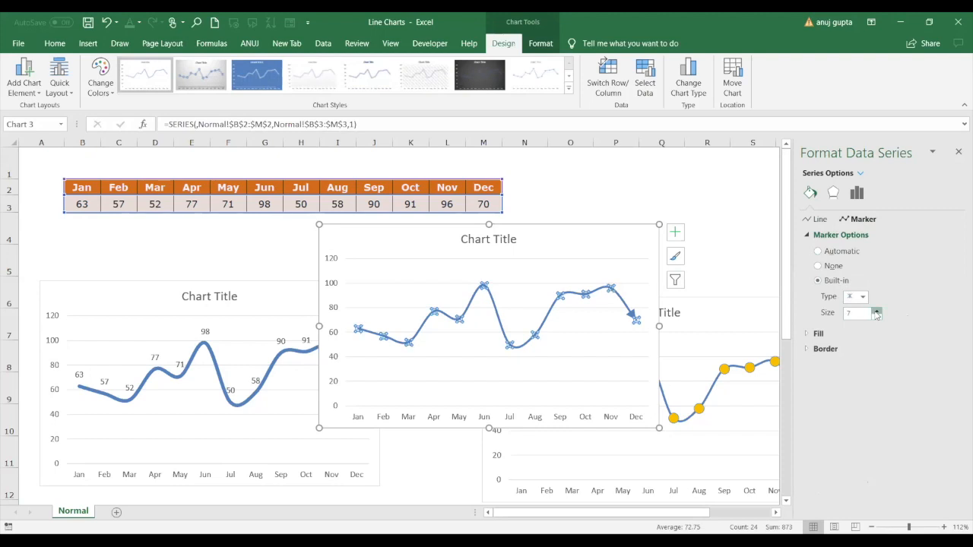
{"action": "left_click", "coordinate": [877, 311]}
{"action": "left_click", "coordinate": [876, 311]}
{"action": "left_click", "coordinate": [877, 311]}
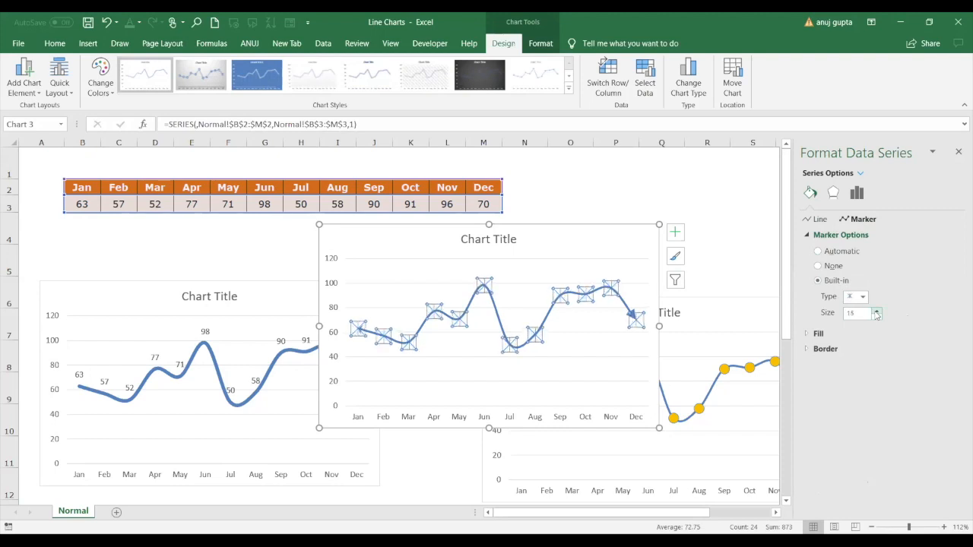
Step: Fill the line's markers with solid red from the standard colours and close the formatting pane
{"action": "left_click", "coordinate": [835, 336]}
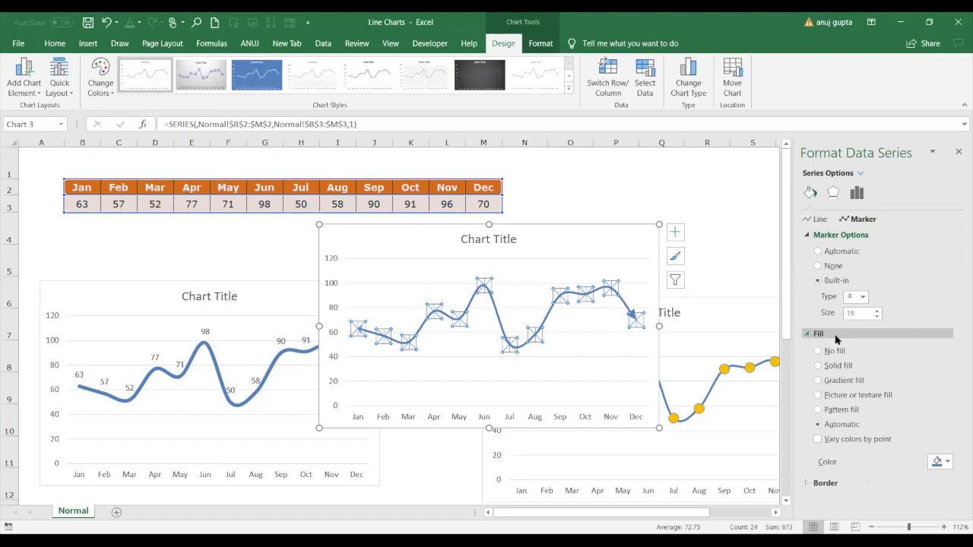
{"action": "left_click", "coordinate": [945, 462]}
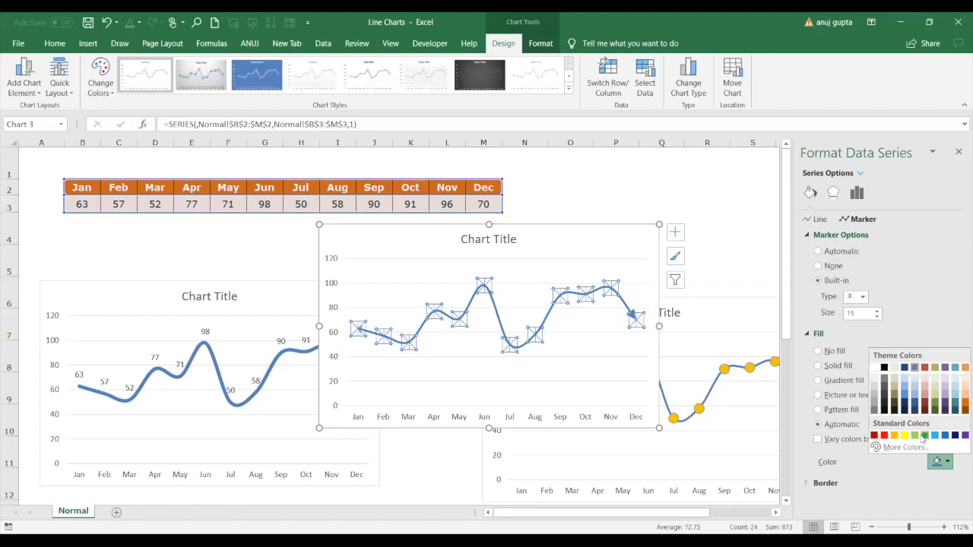
{"action": "left_click", "coordinate": [885, 435]}
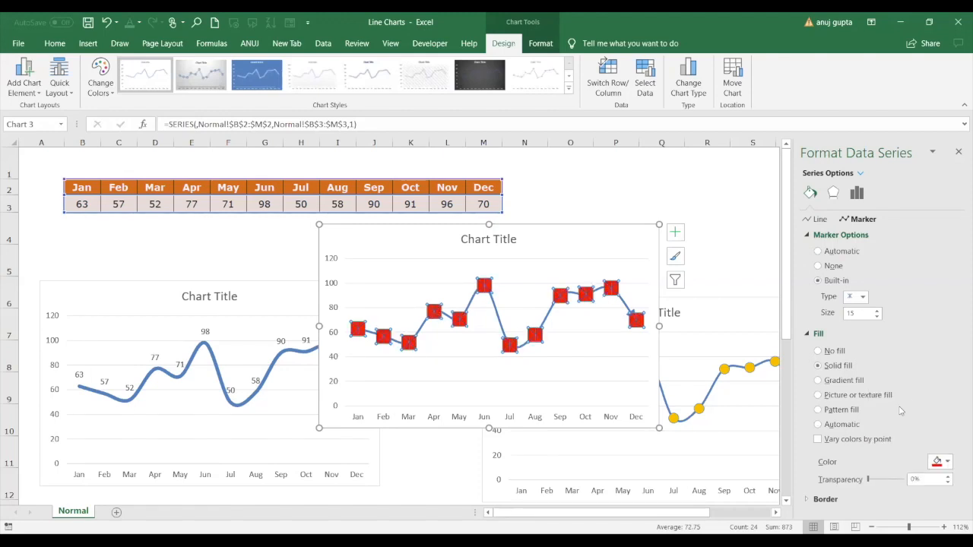
{"action": "left_click", "coordinate": [447, 461]}
{"action": "left_click", "coordinate": [549, 250]}
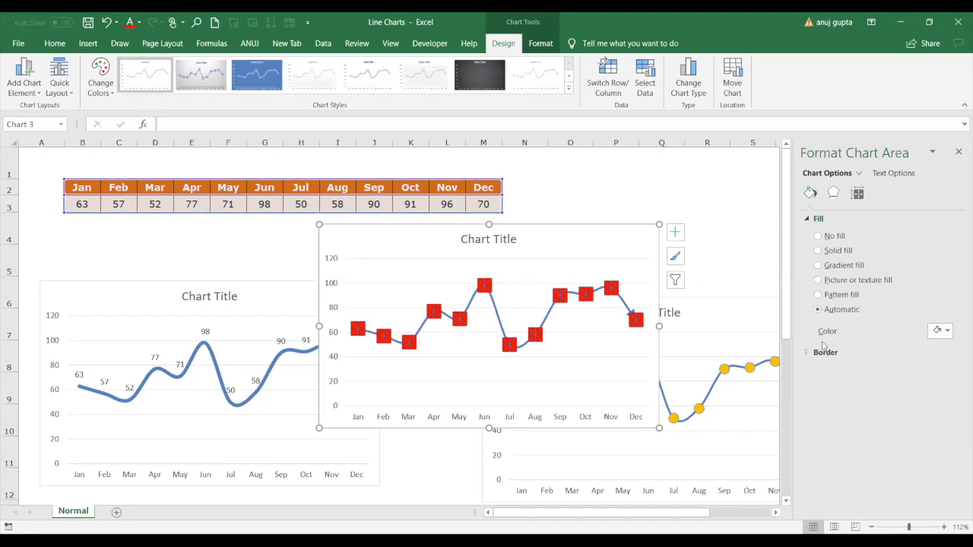
{"action": "left_click", "coordinate": [959, 152]}
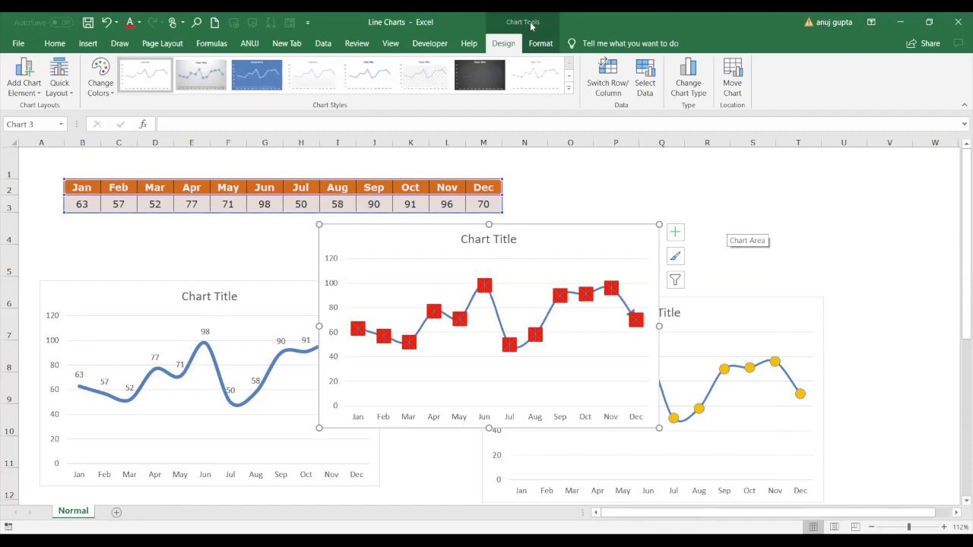
Step: Apply the dark chart style with gridlines and a glowing line to the new line chart
{"action": "left_click", "coordinate": [487, 70]}
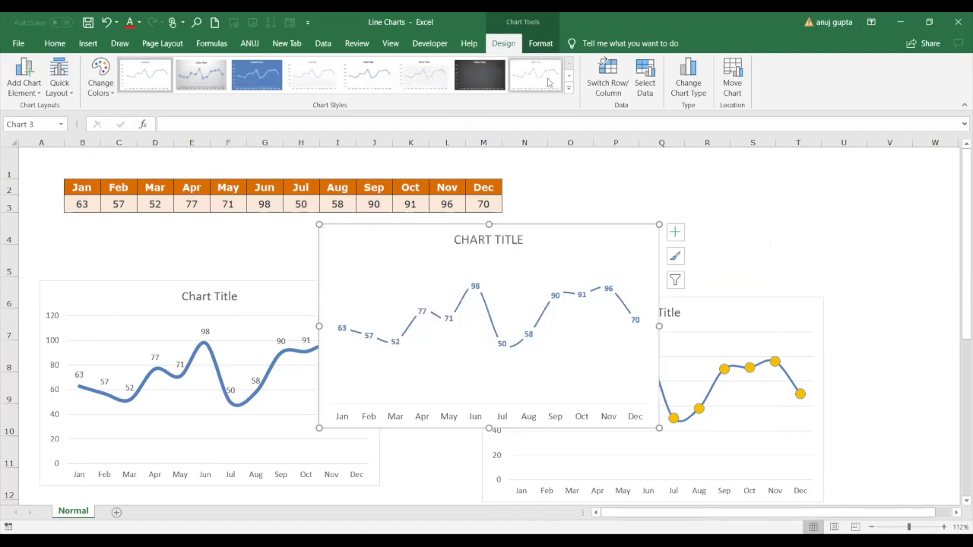
{"action": "left_click", "coordinate": [569, 92]}
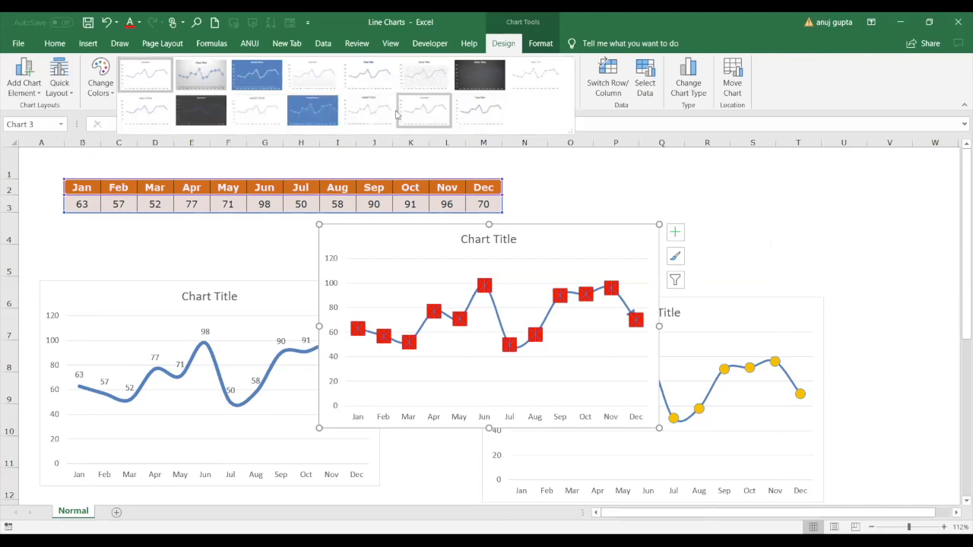
{"action": "left_click", "coordinate": [200, 112]}
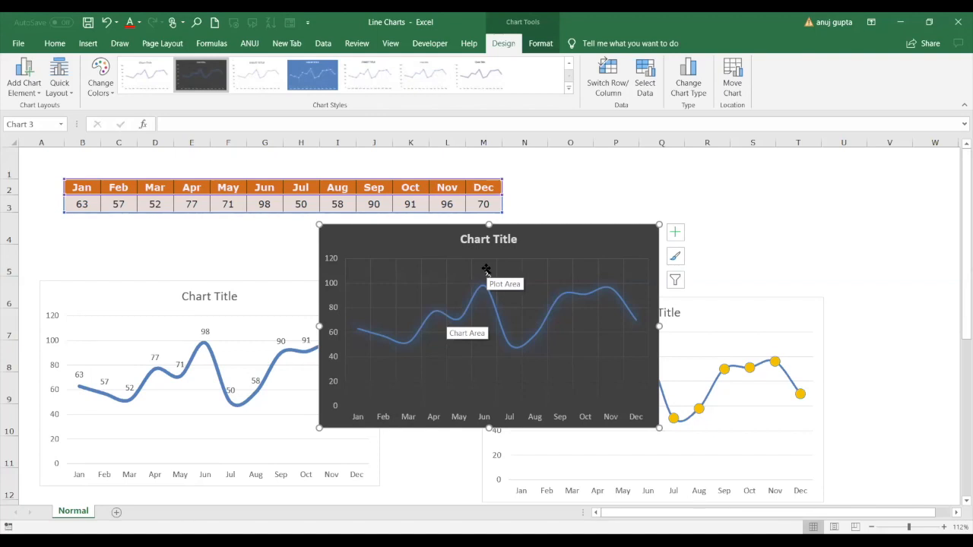
Step: Give only the April data point on the dark line chart a built-in diamond marker
{"action": "left_click", "coordinate": [491, 293]}
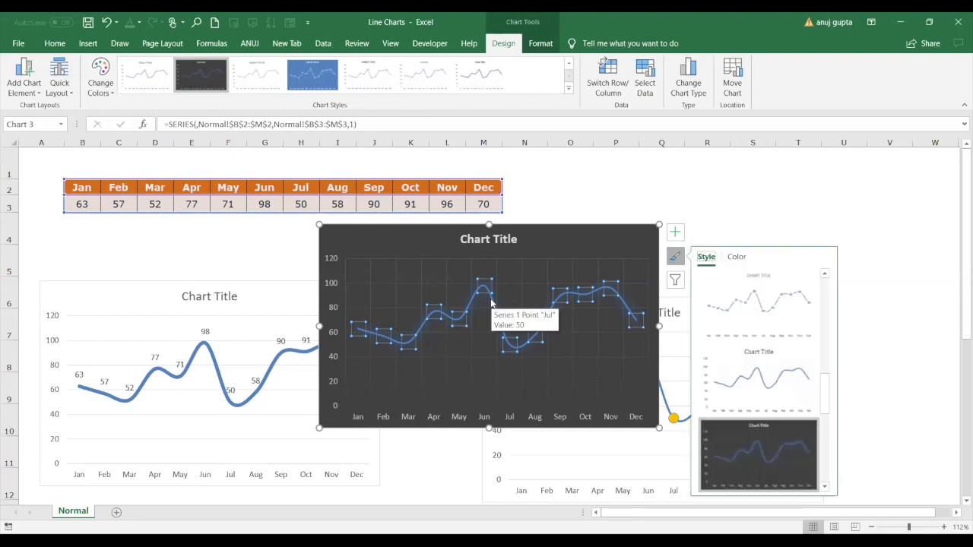
{"action": "left_click", "coordinate": [424, 327]}
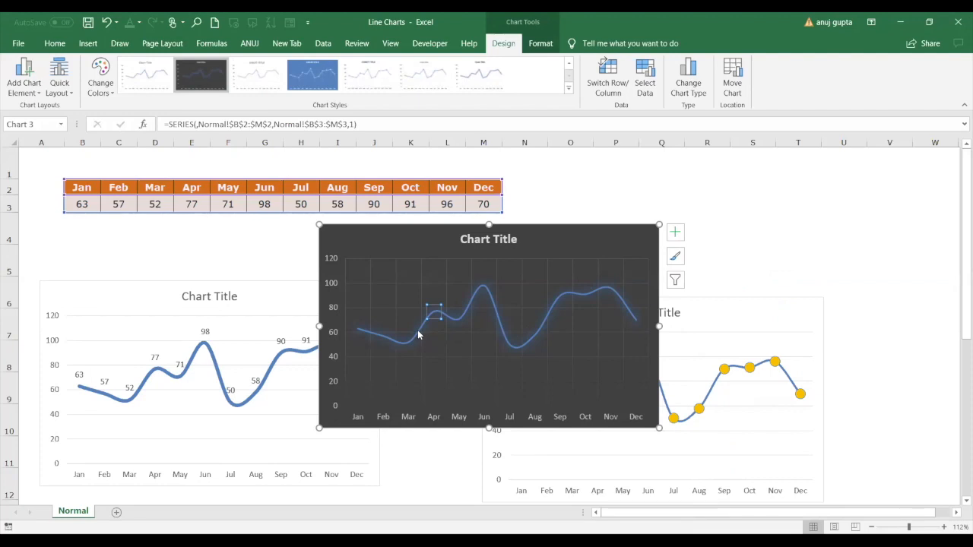
{"action": "double_click", "coordinate": [418, 335]}
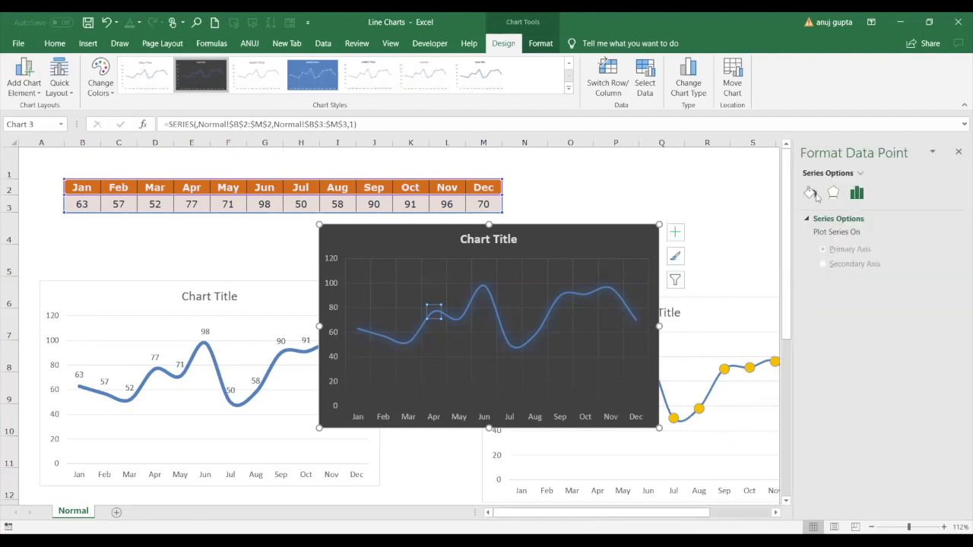
{"action": "left_click", "coordinate": [811, 193]}
{"action": "left_click", "coordinate": [852, 221]}
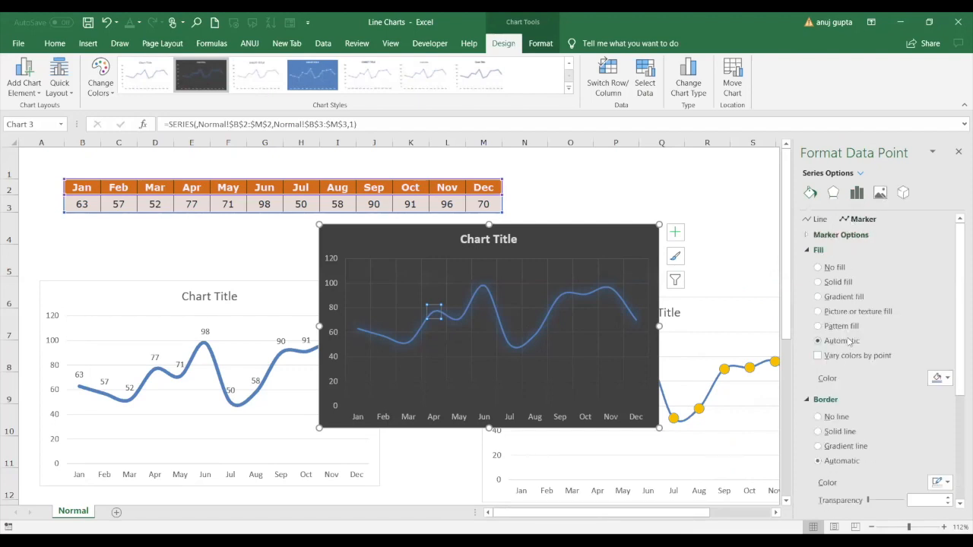
{"action": "left_click", "coordinate": [831, 237]}
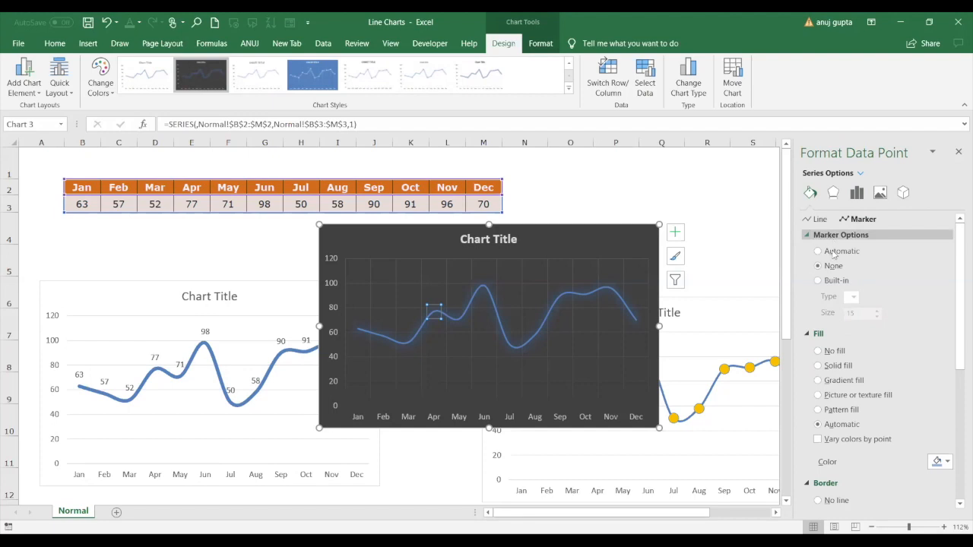
{"action": "left_click", "coordinate": [833, 281]}
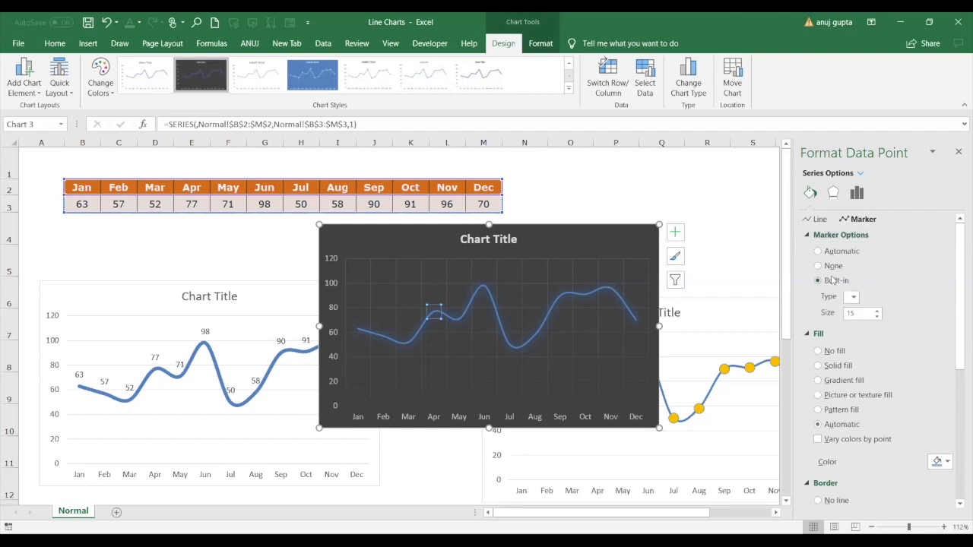
{"action": "left_click", "coordinate": [854, 297]}
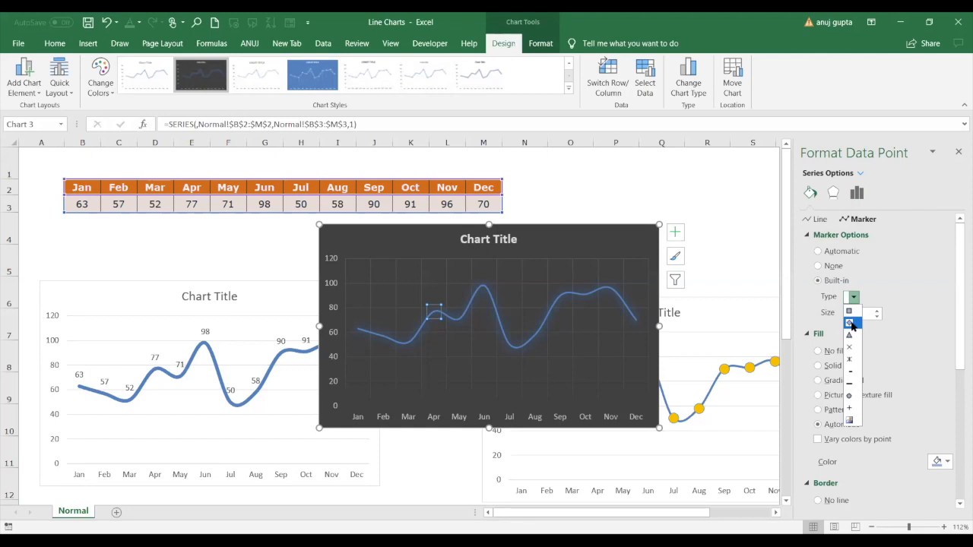
{"action": "left_click", "coordinate": [851, 323]}
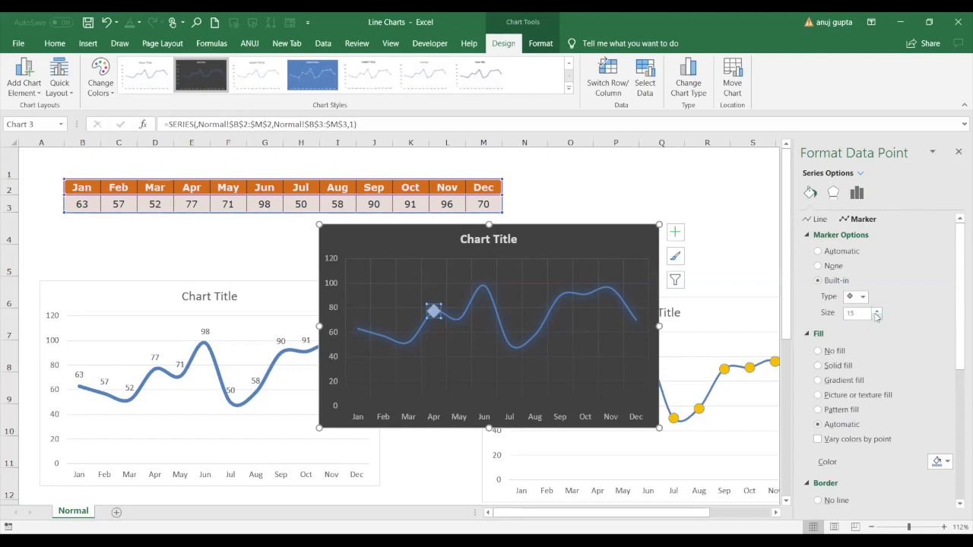
Step: Enlarge the April data point's diamond marker to size 19 and fill it with solid yellow from the standard colours
{"action": "left_click", "coordinate": [877, 311]}
{"action": "left_click", "coordinate": [877, 311]}
{"action": "left_click", "coordinate": [876, 311]}
{"action": "left_click", "coordinate": [877, 311]}
{"action": "left_click", "coordinate": [947, 462]}
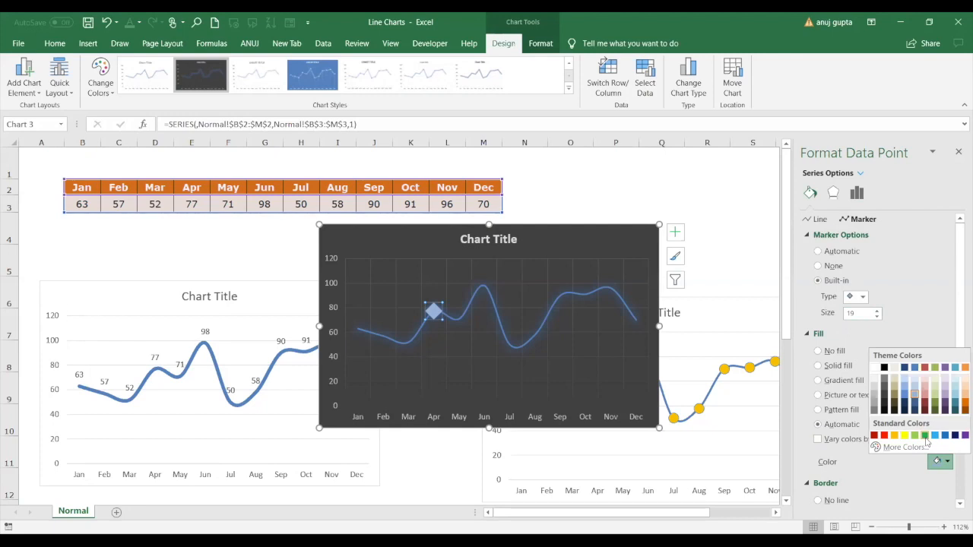
{"action": "left_click", "coordinate": [906, 435]}
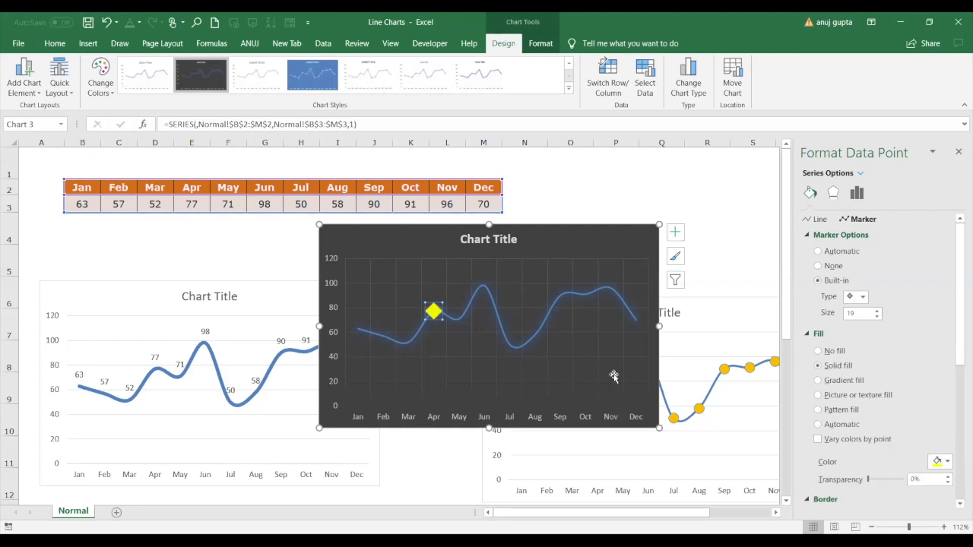
{"action": "left_click", "coordinate": [528, 363]}
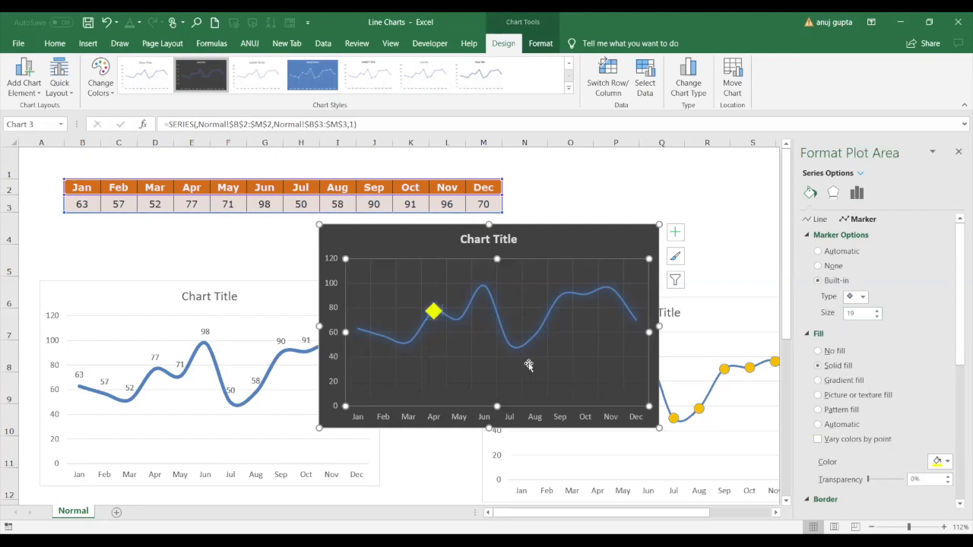
Step: Give the whole series on the dark line chart built-in diamond markers filled with yellow from the standard colours
{"action": "left_click", "coordinate": [467, 305]}
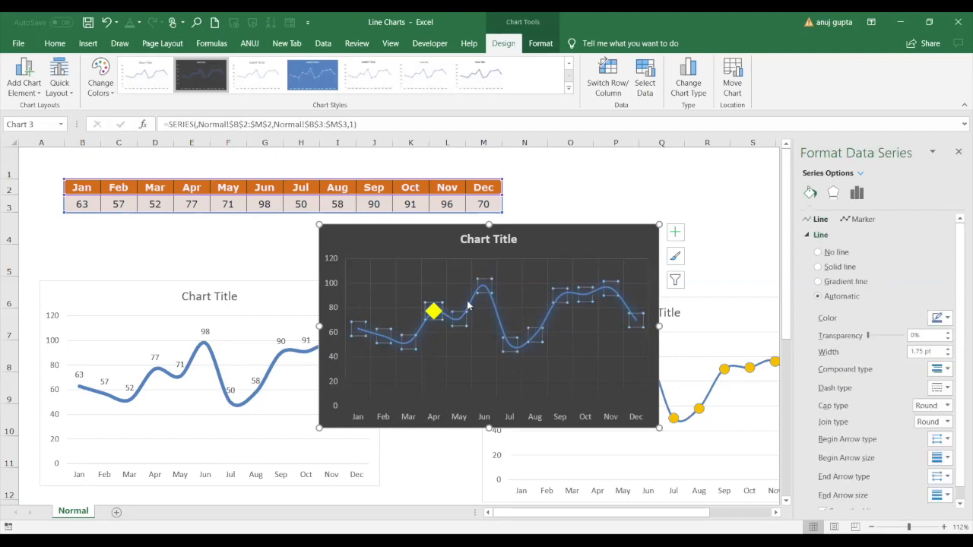
{"action": "left_click", "coordinate": [867, 219]}
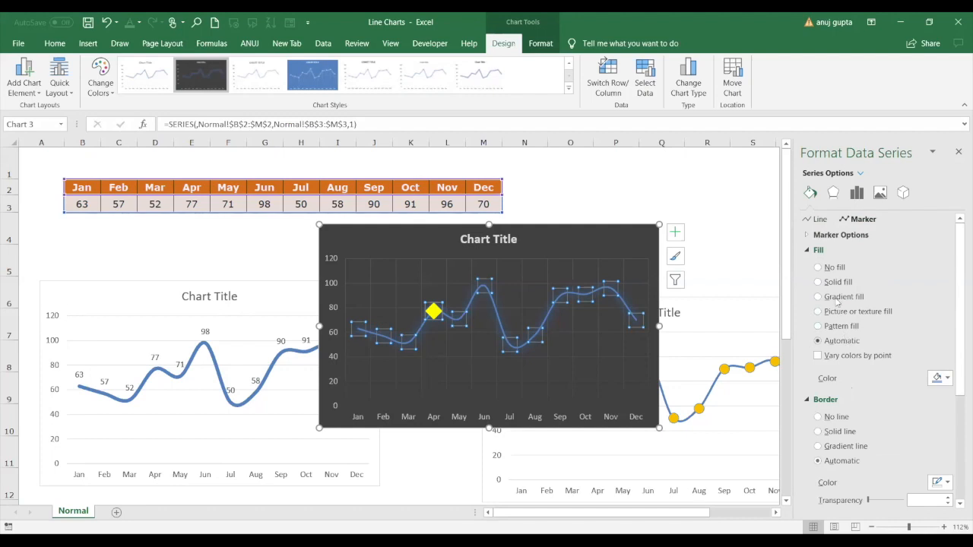
{"action": "left_click", "coordinate": [842, 235]}
{"action": "left_click", "coordinate": [832, 281]}
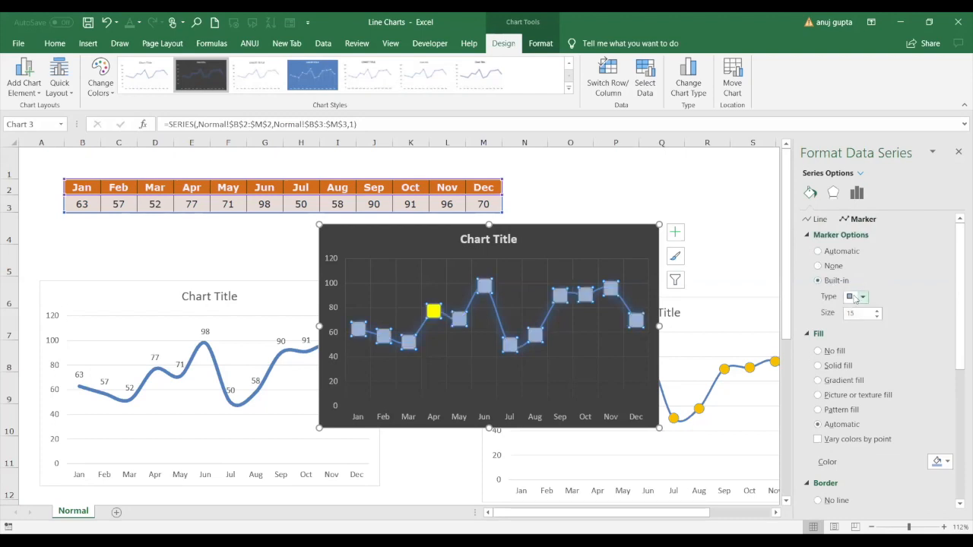
{"action": "left_click", "coordinate": [854, 299]}
{"action": "left_click", "coordinate": [853, 324]}
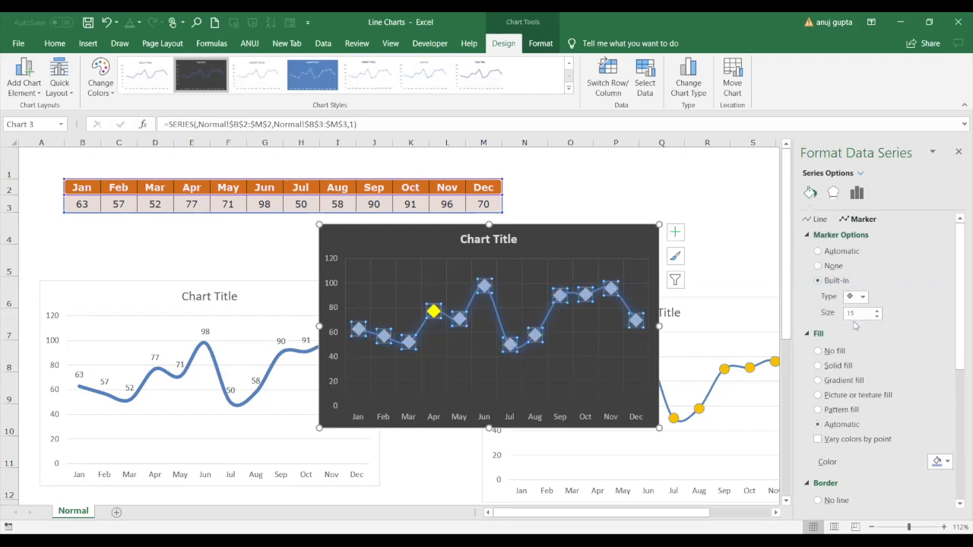
{"action": "left_click", "coordinate": [947, 462]}
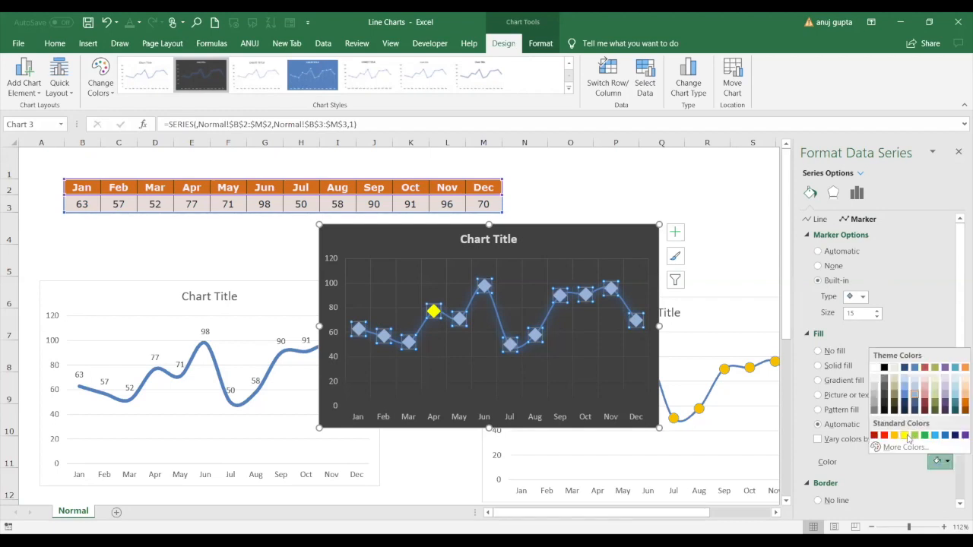
{"action": "left_click", "coordinate": [907, 435]}
{"action": "left_click", "coordinate": [722, 307]}
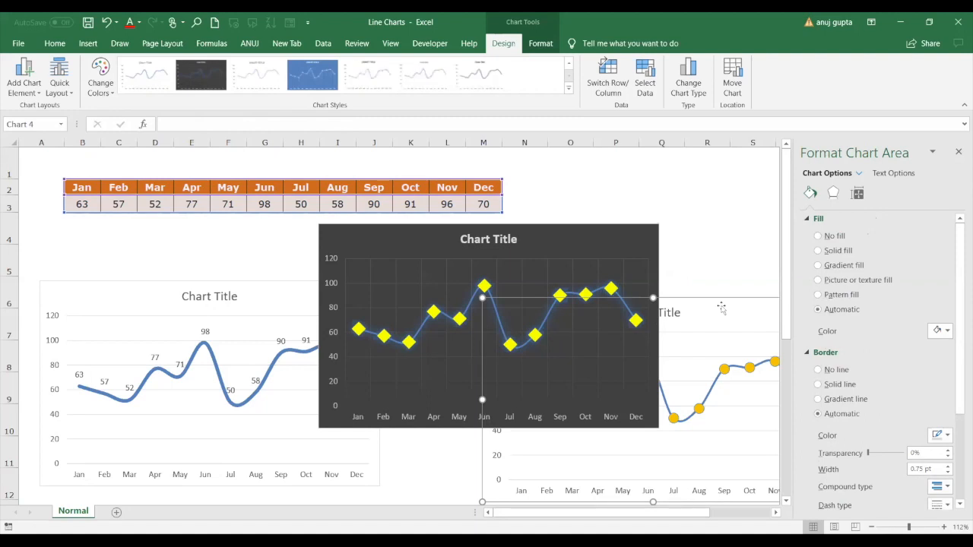
{"action": "left_click", "coordinate": [34, 73]}
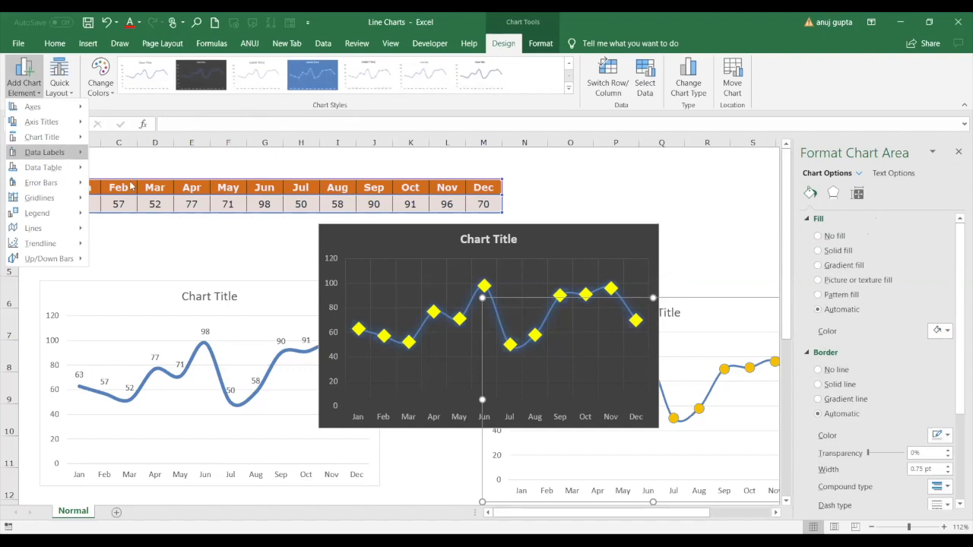
{"action": "mouse_move", "coordinate": [61, 155]}
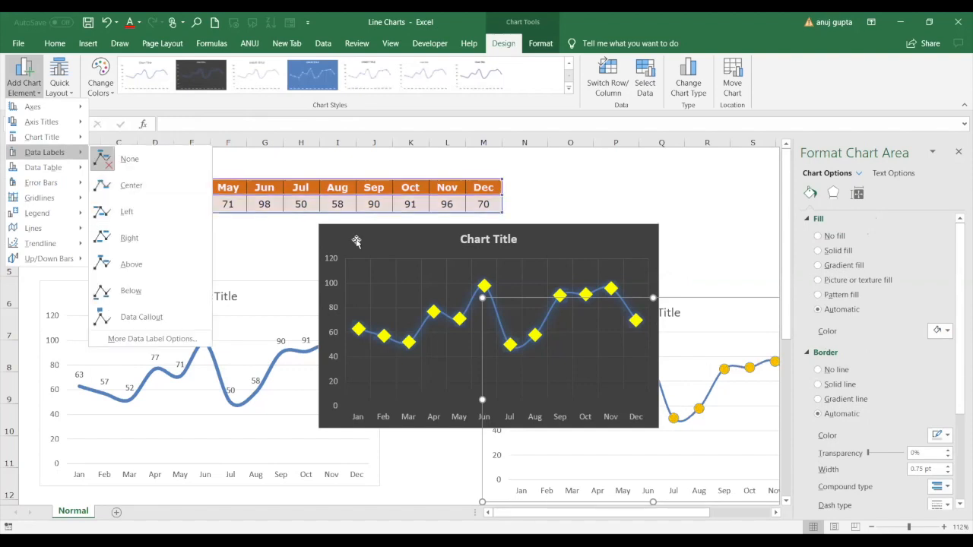
{"action": "left_click", "coordinate": [26, 93]}
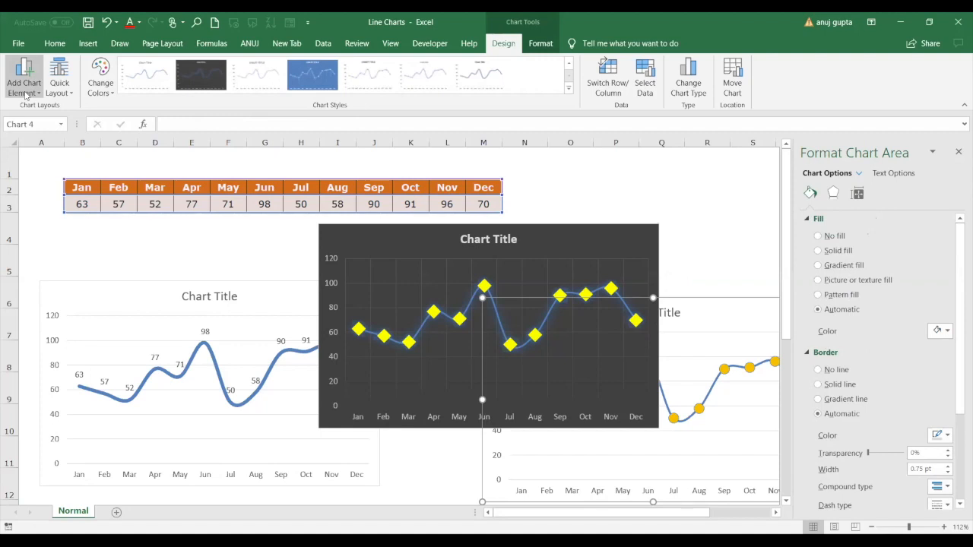
{"action": "left_click", "coordinate": [25, 93]}
{"action": "mouse_move", "coordinate": [44, 152]}
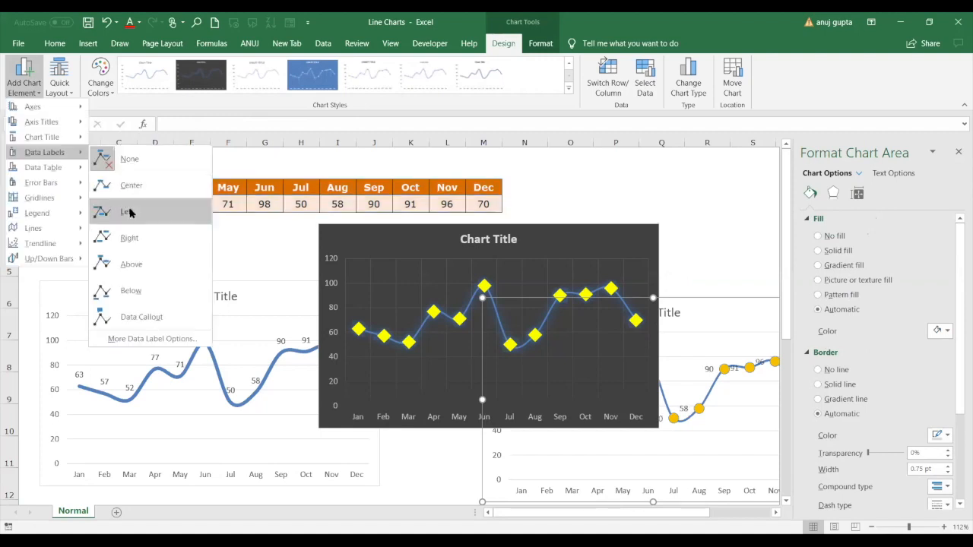
Step: Add data labels to the dark line chart, positioned to the left of the data points
{"action": "left_click", "coordinate": [387, 236]}
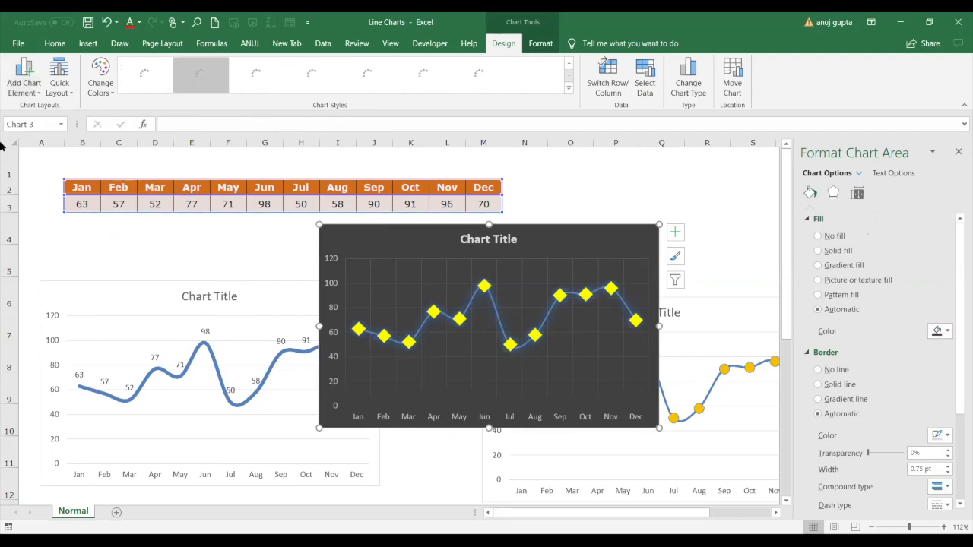
{"action": "left_click", "coordinate": [22, 86]}
{"action": "mouse_move", "coordinate": [44, 152]}
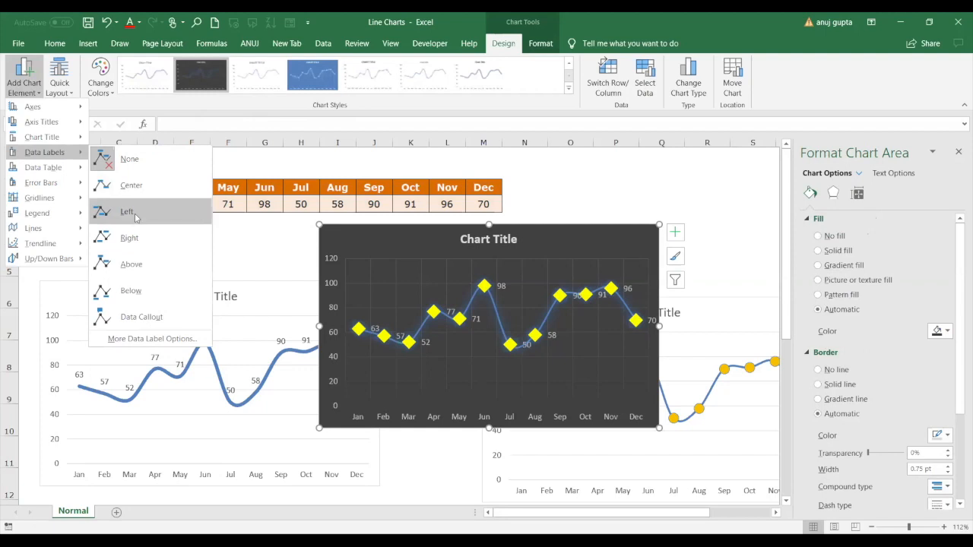
{"action": "left_click", "coordinate": [135, 218]}
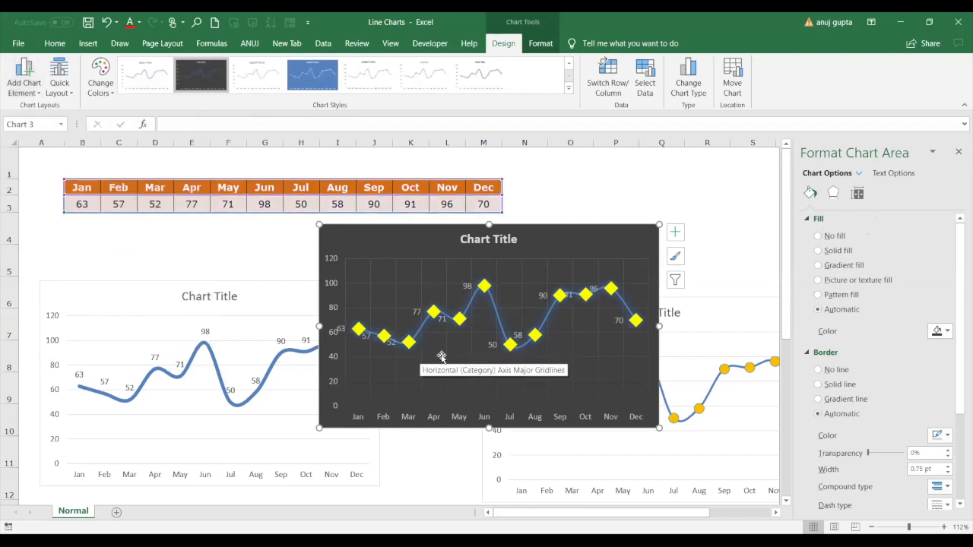
Step: Enlarge the dark line chart in width and height, and close the Line Charts workbook
{"action": "left_click_drag", "start_coordinate": [658, 327], "coordinate": [745, 327]}
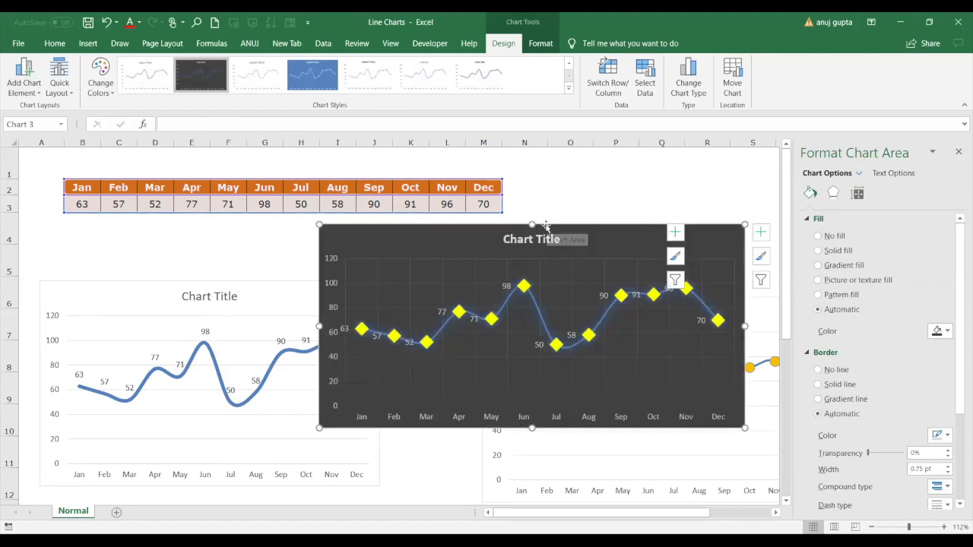
{"action": "left_click_drag", "start_coordinate": [532, 225], "coordinate": [527, 184]}
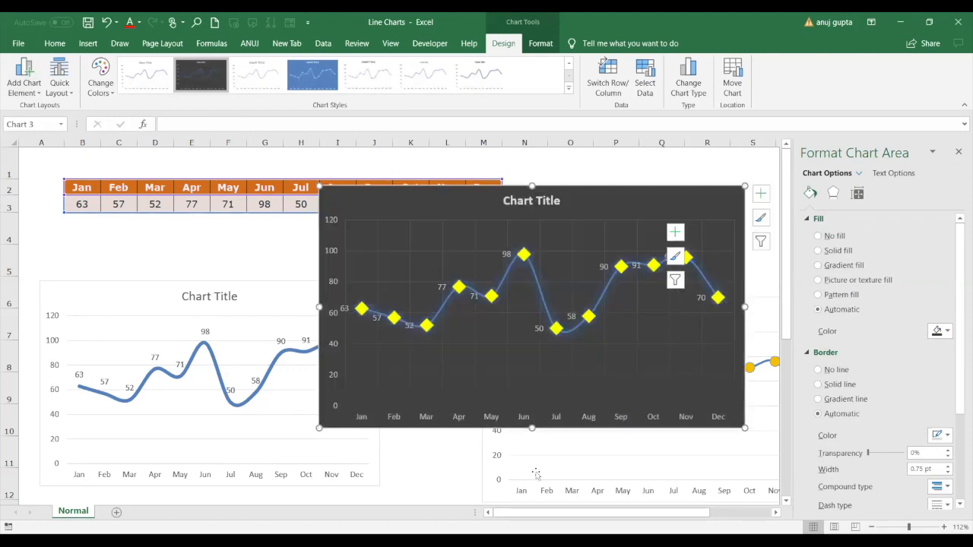
{"action": "left_click_drag", "start_coordinate": [530, 428], "coordinate": [530, 476]}
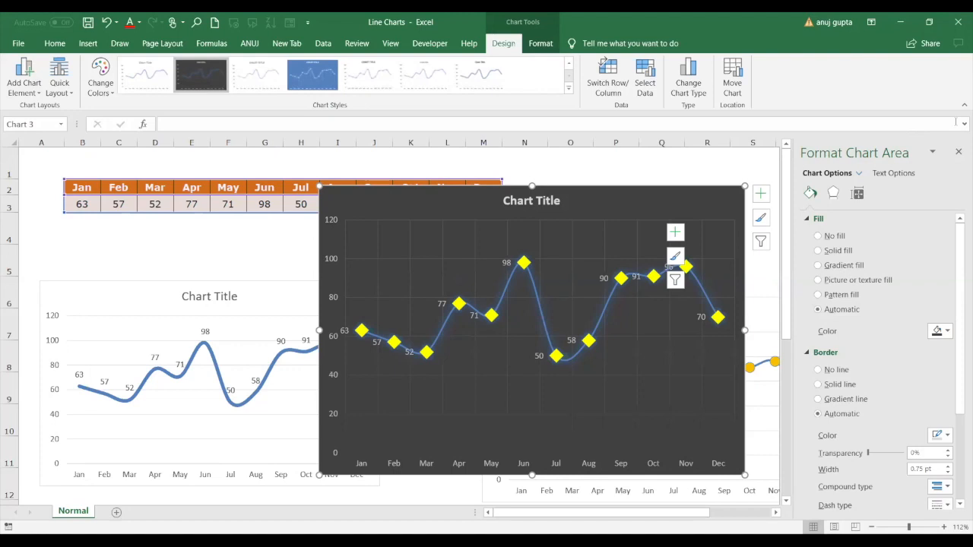
{"action": "left_click", "coordinate": [960, 22]}
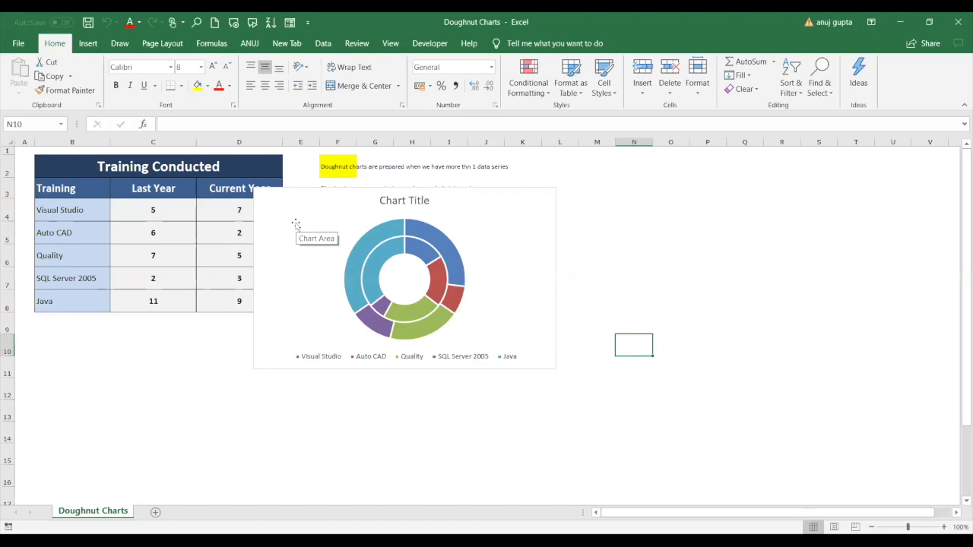
Step: Move the existing doughnut chart below the Training Conducted table and insert a new doughnut chart from B3:D8
{"action": "left_click_drag", "start_coordinate": [296, 224], "coordinate": [69, 356]}
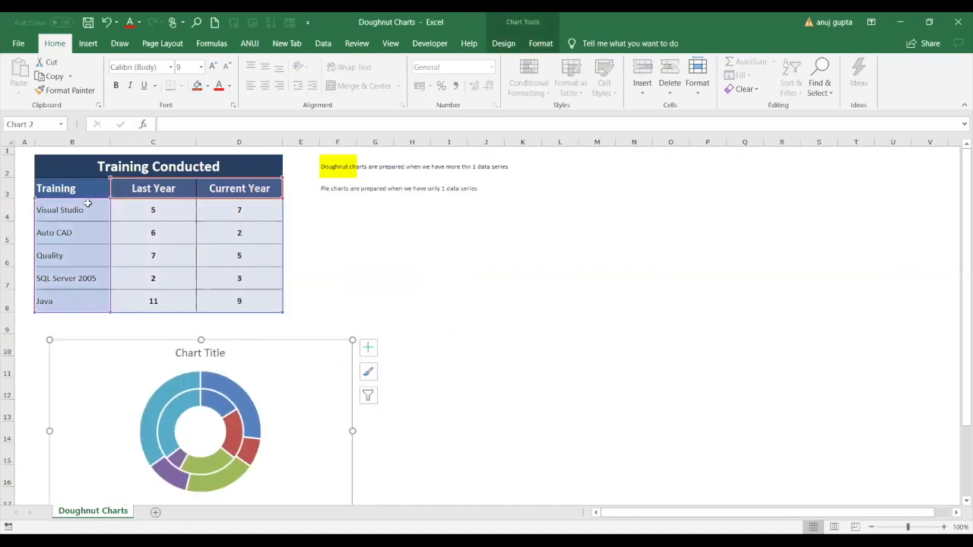
{"action": "left_click_drag", "start_coordinate": [68, 188], "coordinate": [157, 302]}
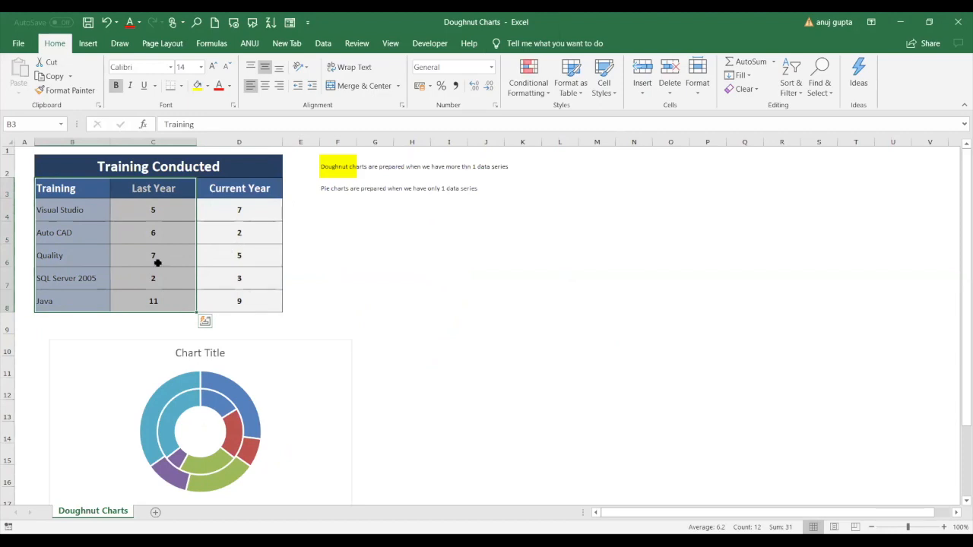
{"action": "left_click_drag", "start_coordinate": [102, 188], "coordinate": [253, 302]}
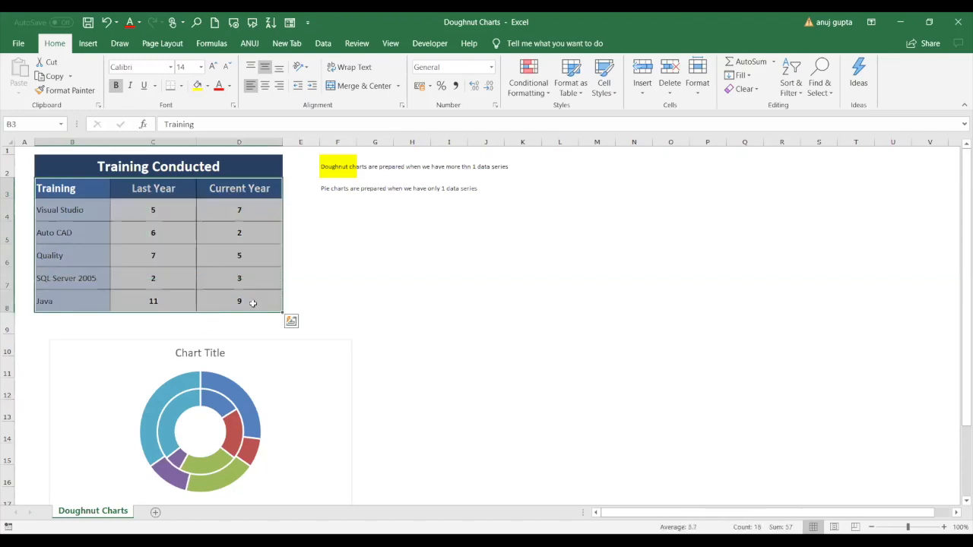
{"action": "left_click", "coordinate": [88, 43]}
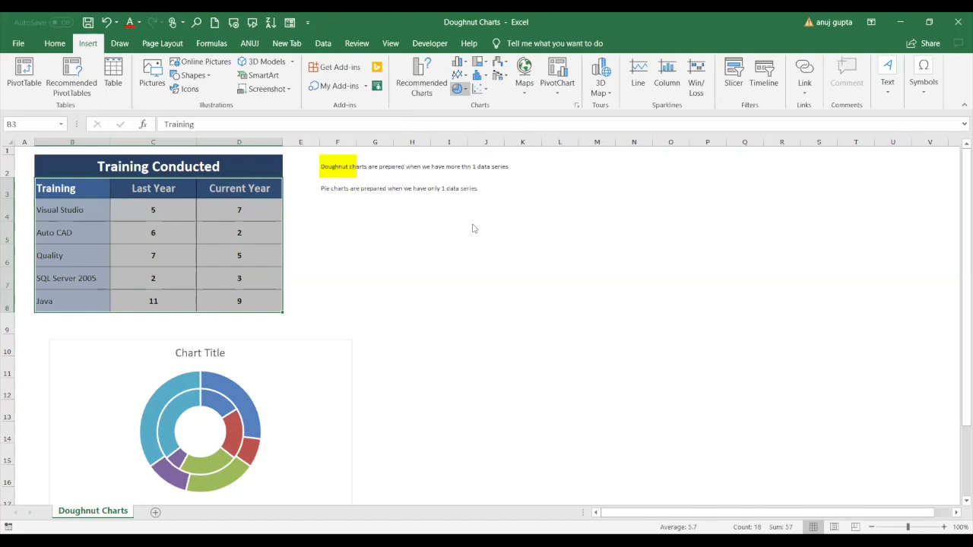
{"action": "left_click", "coordinate": [457, 88]}
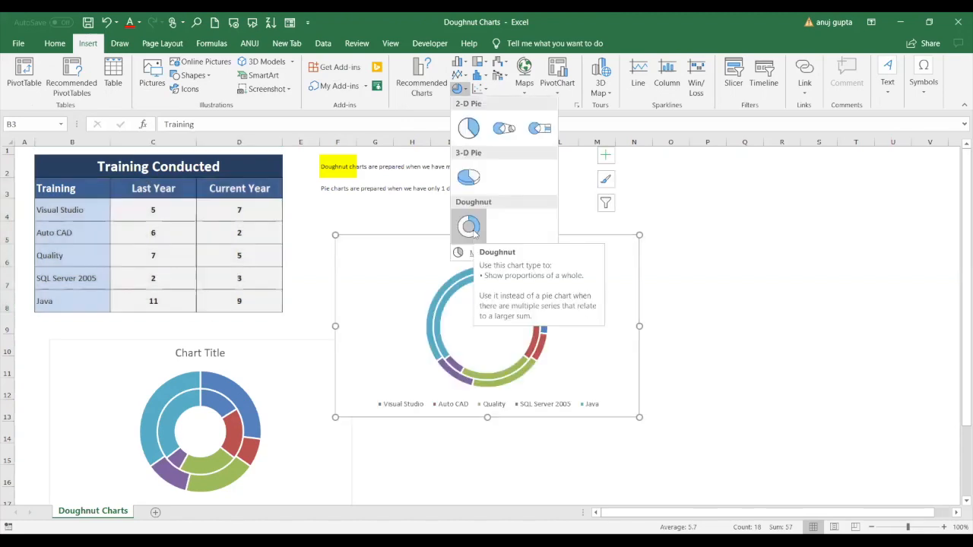
{"action": "left_click", "coordinate": [471, 229]}
Step: Examine which table columns feed the inner and outer rings of the new doughnut chart
{"action": "left_click", "coordinate": [494, 347]}
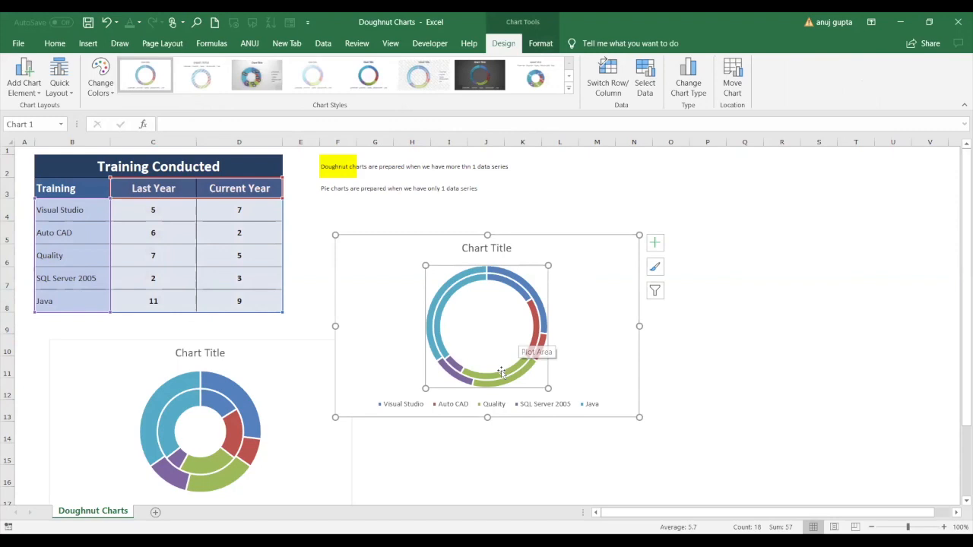
{"action": "left_click", "coordinate": [502, 374]}
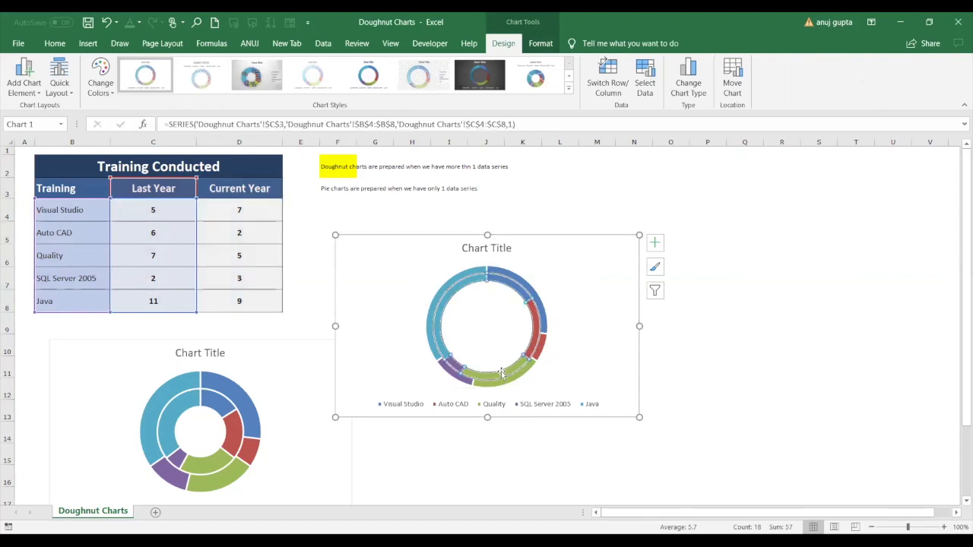
{"action": "left_click", "coordinate": [536, 361]}
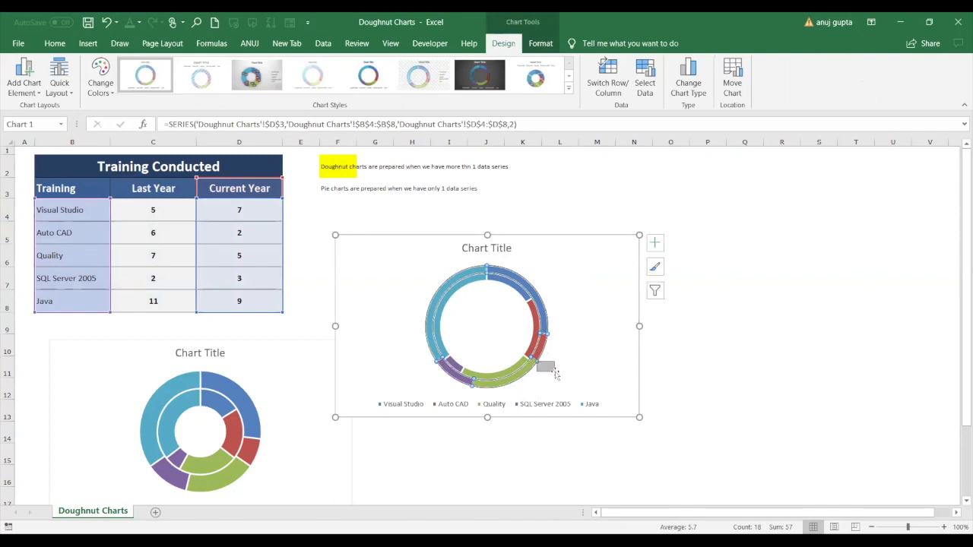
Step: Try pulling the SQL Server 2005 slice out of the new chart's outer ring, and undo the move
{"action": "left_click", "coordinate": [533, 365]}
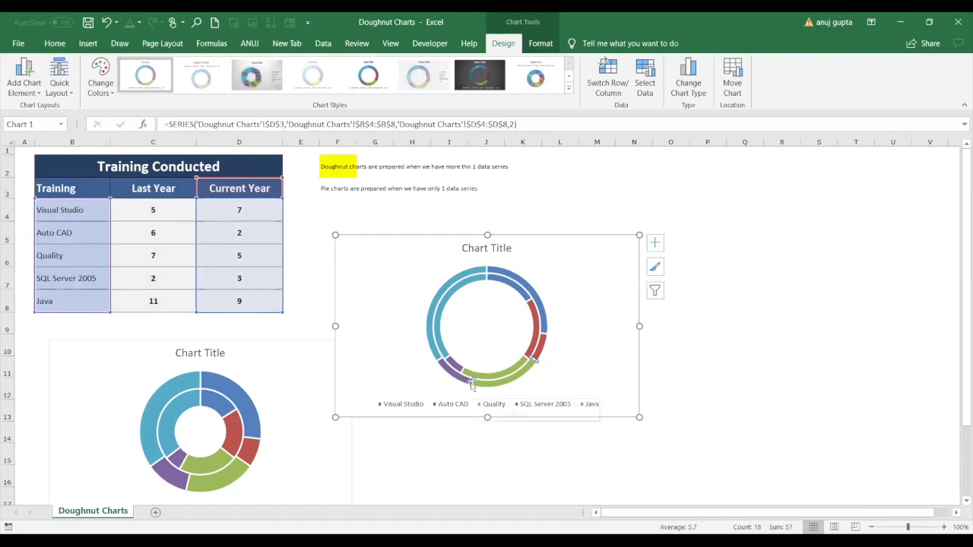
{"action": "left_click_drag", "start_coordinate": [473, 389], "coordinate": [471, 395]}
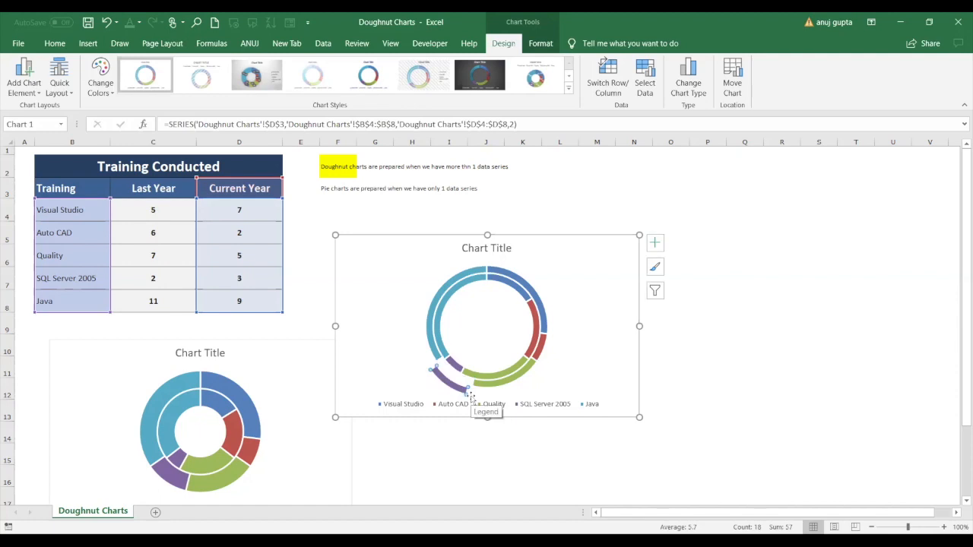
{"action": "key", "text": "ctrl+z"}
Step: Review the fill, effects and series options available for the Visual Studio slice in the new doughnut chart's outer ring
{"action": "left_click", "coordinate": [432, 314]}
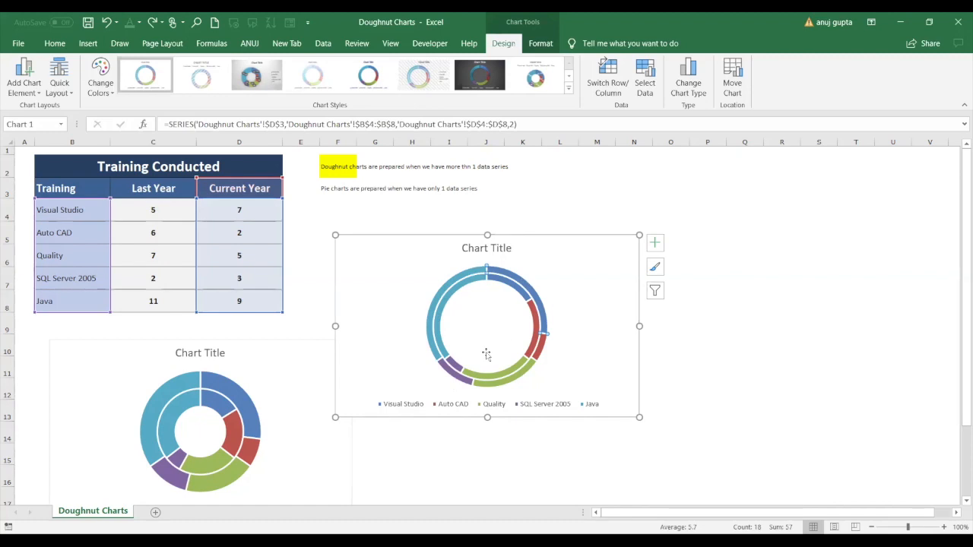
{"action": "left_click", "coordinate": [463, 372]}
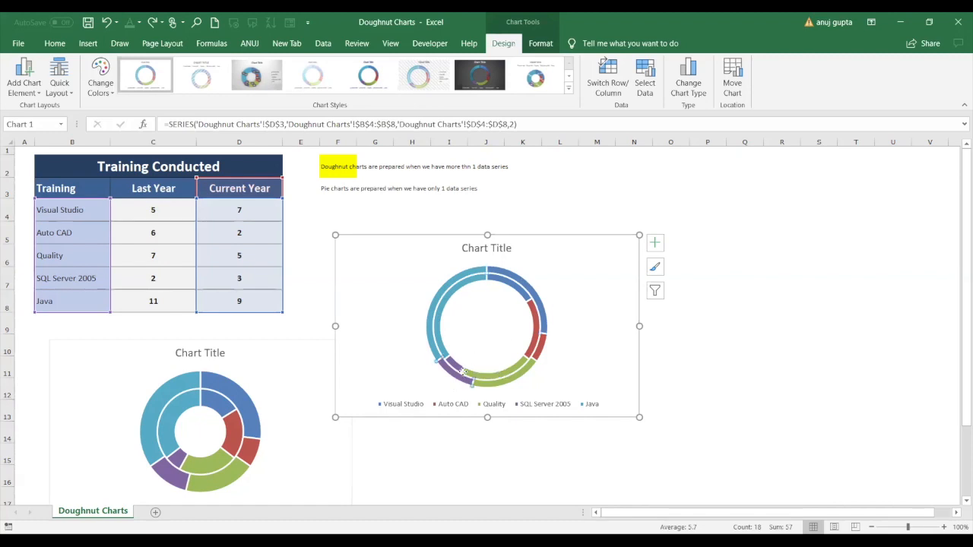
{"action": "left_click", "coordinate": [540, 44]}
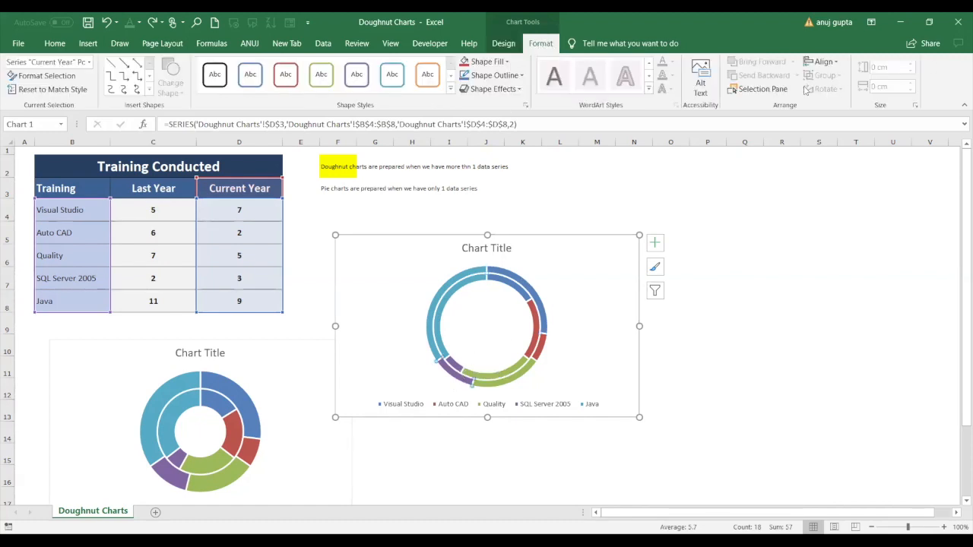
{"action": "left_click", "coordinate": [540, 305]}
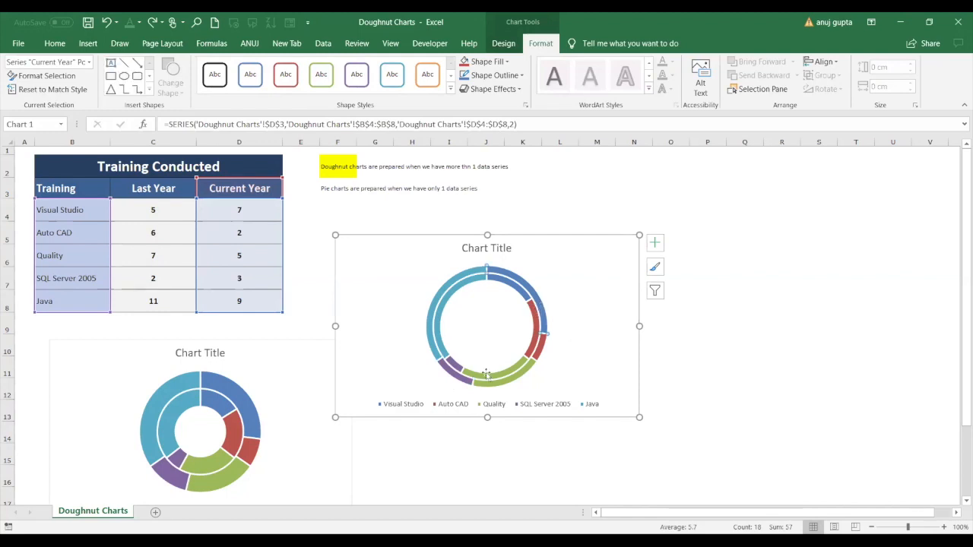
{"action": "double_click", "coordinate": [505, 355]}
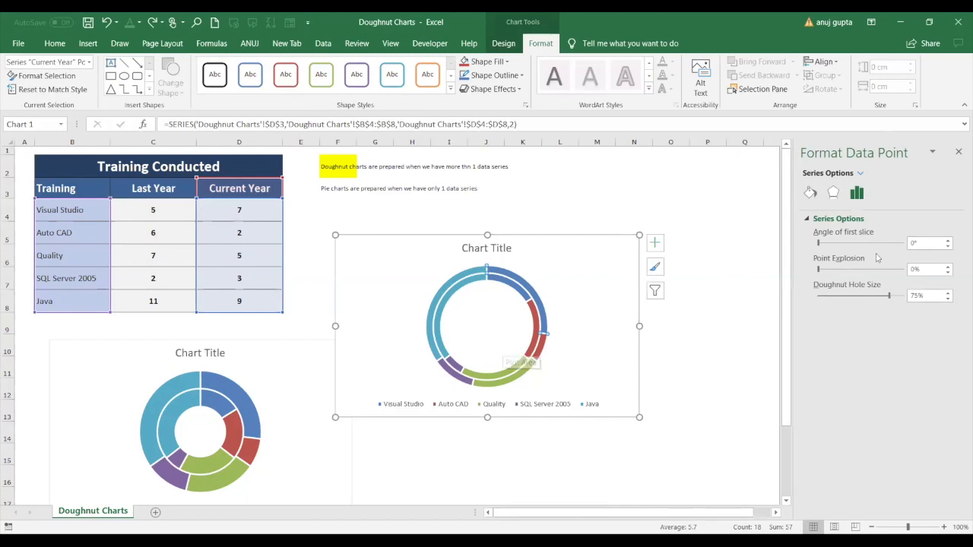
{"action": "left_click", "coordinate": [810, 193]}
{"action": "left_click", "coordinate": [832, 194]}
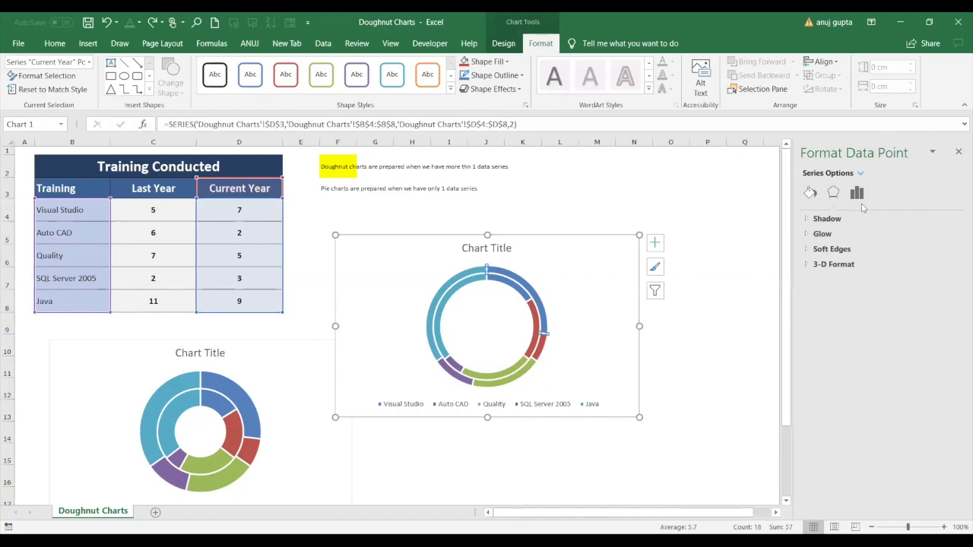
{"action": "left_click", "coordinate": [857, 193]}
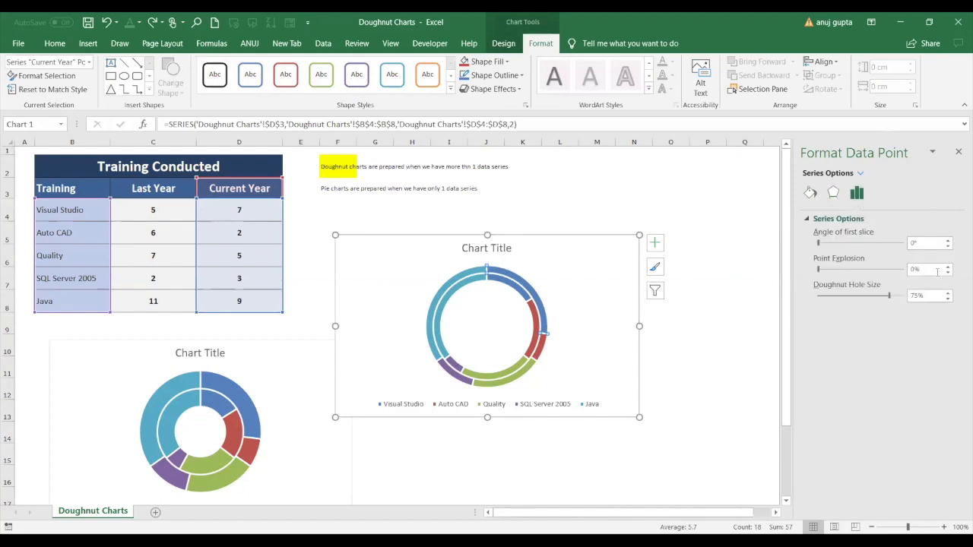
Step: Examine how the inner Last Year ring and the outer Current Year ring of the new doughnut chart are selected and divided
{"action": "left_click", "coordinate": [710, 345]}
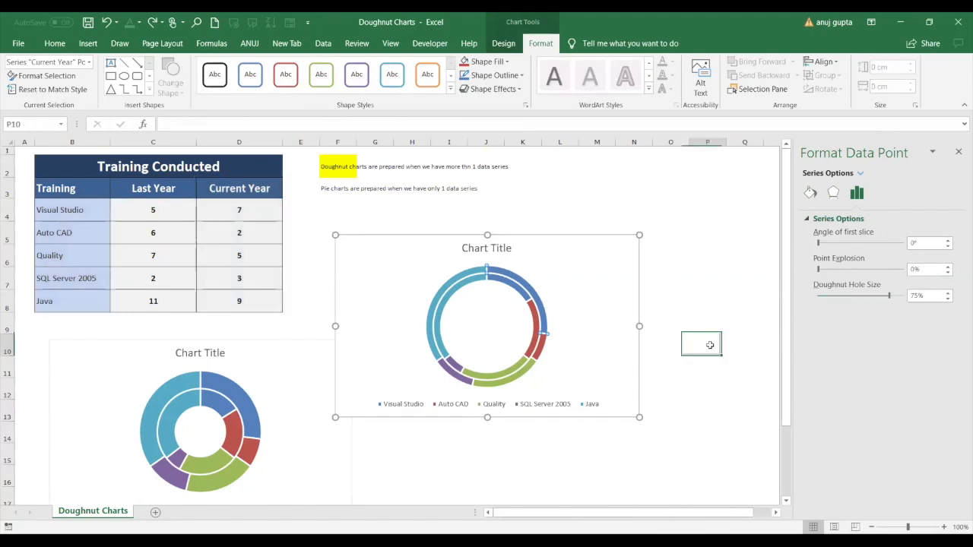
{"action": "left_click", "coordinate": [535, 335]}
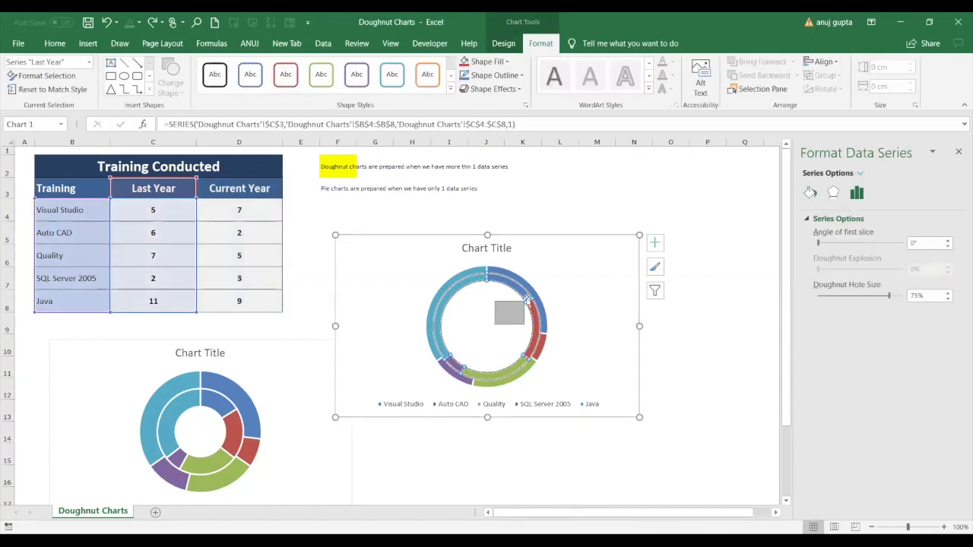
{"action": "left_click", "coordinate": [478, 337]}
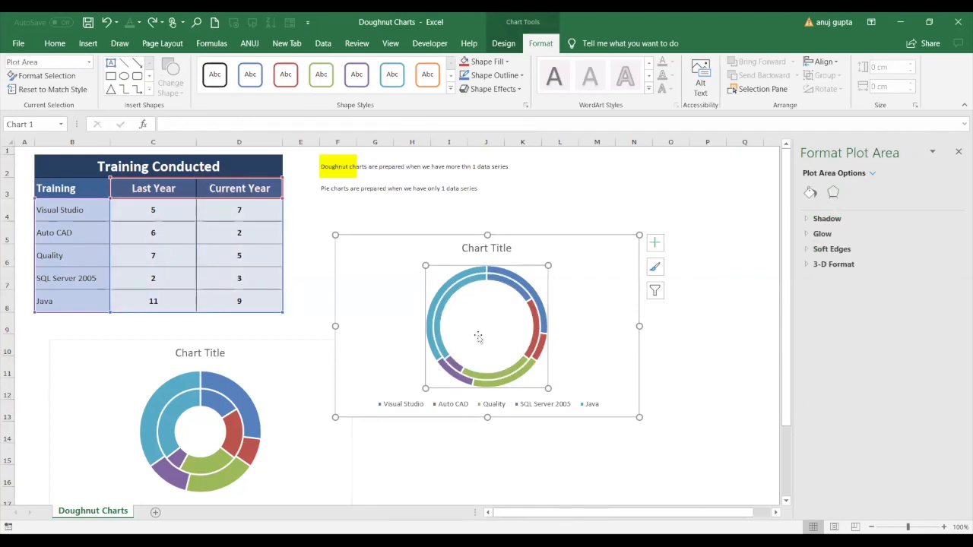
{"action": "left_click", "coordinate": [491, 379]}
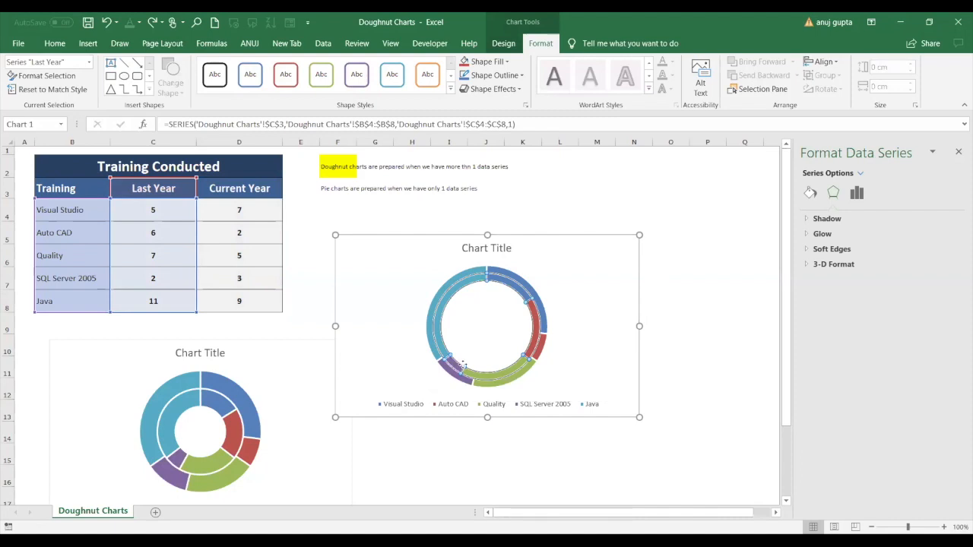
{"action": "left_click", "coordinate": [463, 366]}
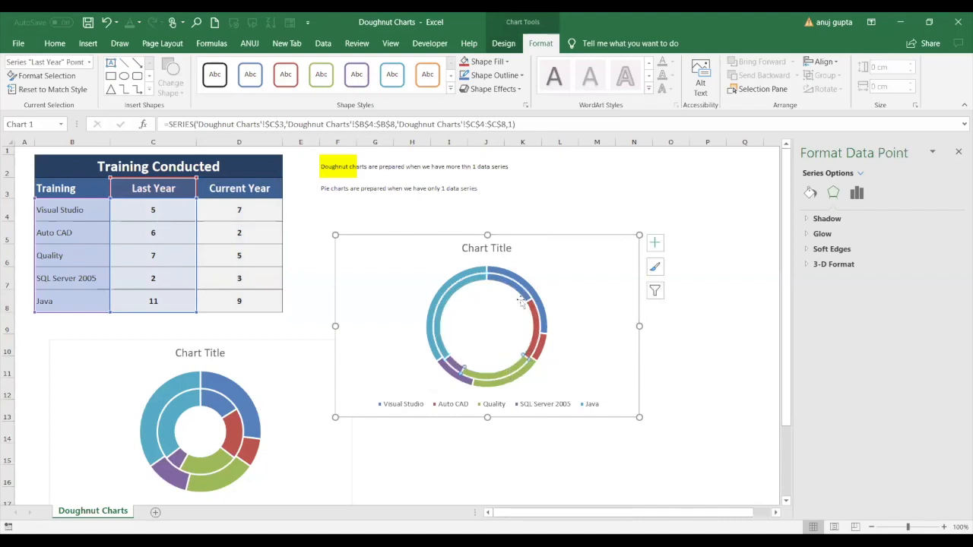
{"action": "left_click", "coordinate": [467, 283]}
{"action": "left_click", "coordinate": [538, 322]}
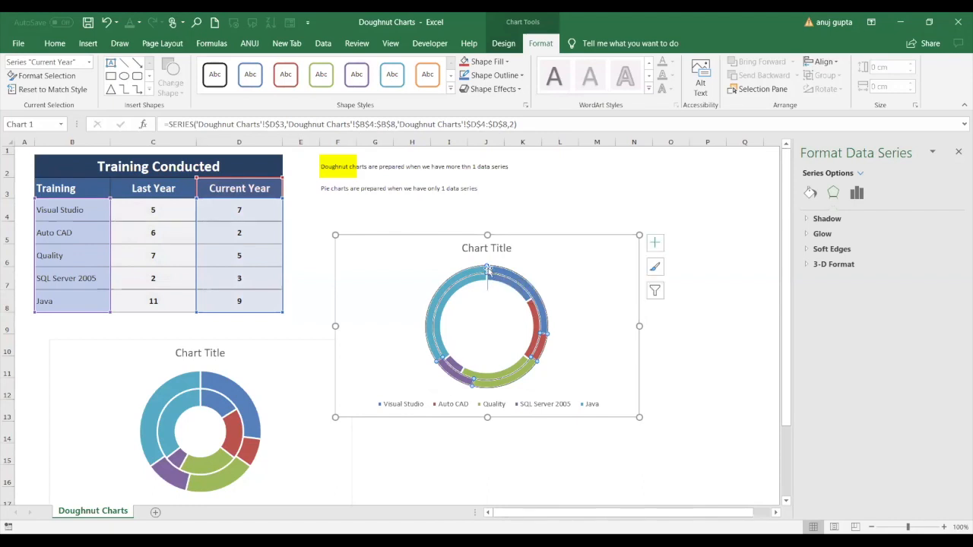
{"action": "left_click_drag", "start_coordinate": [486, 262], "coordinate": [485, 258]}
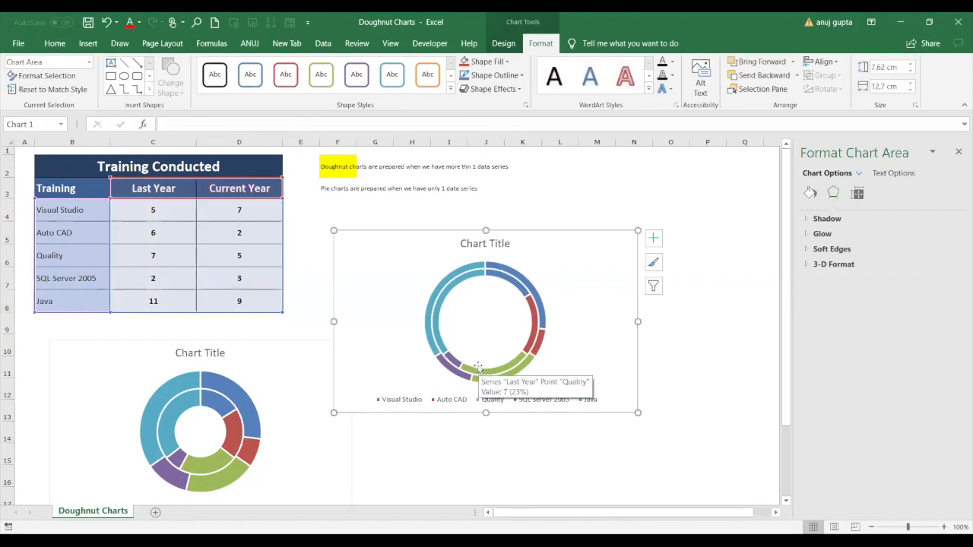
Step: Select the whole outer Current Year ring and display its series options, including the doughnut hole size
{"action": "left_click", "coordinate": [504, 378]}
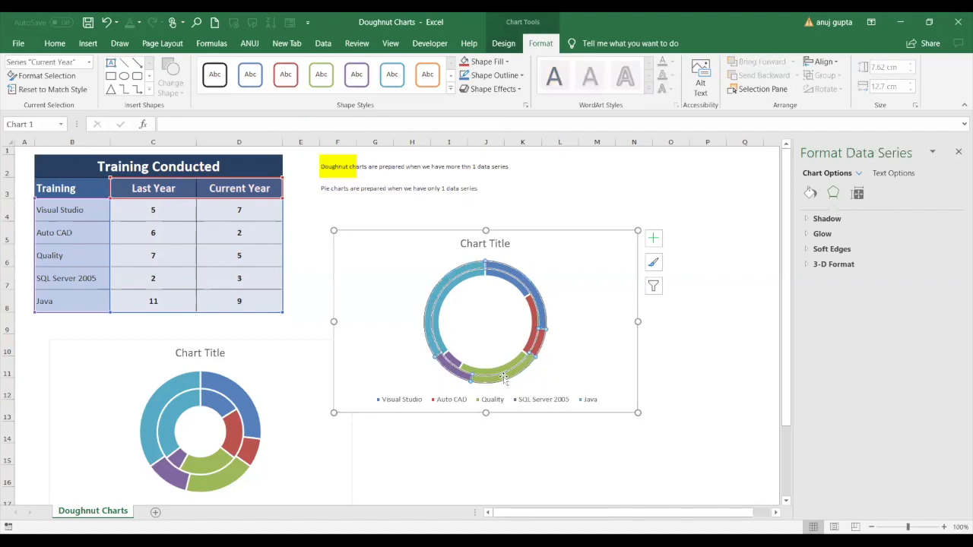
{"action": "left_click", "coordinate": [857, 192]}
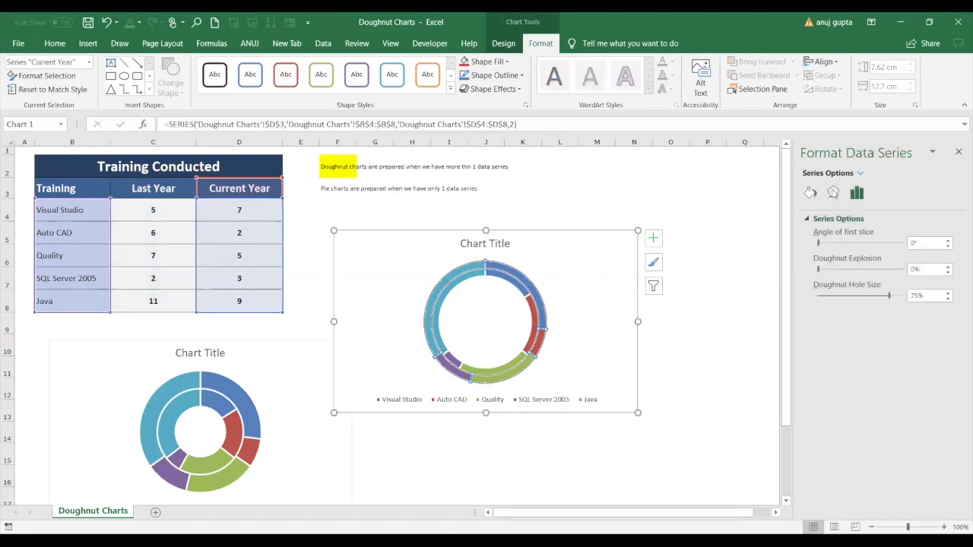
{"action": "left_click", "coordinate": [834, 193]}
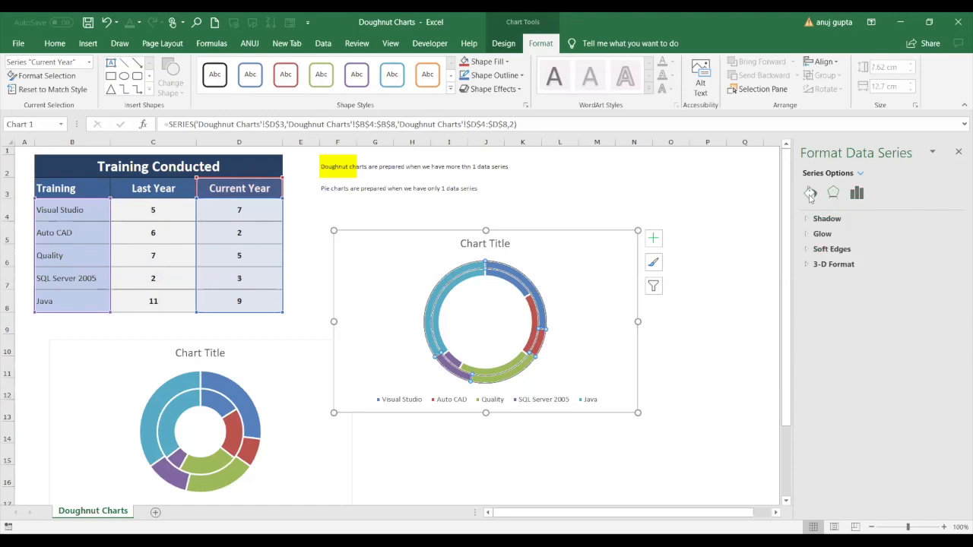
{"action": "left_click", "coordinate": [811, 195]}
{"action": "left_click", "coordinate": [856, 195]}
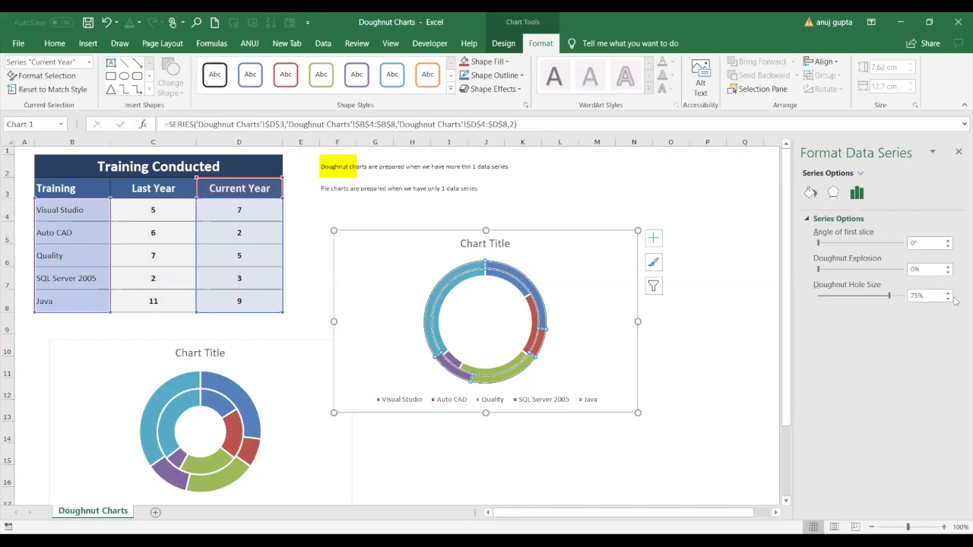
Step: Increase the new chart's doughnut hole size to 80%
{"action": "left_click", "coordinate": [948, 293]}
{"action": "left_click", "coordinate": [948, 293]}
{"action": "left_click", "coordinate": [948, 293]}
{"action": "left_click", "coordinate": [948, 294]}
{"action": "left_click", "coordinate": [948, 293]}
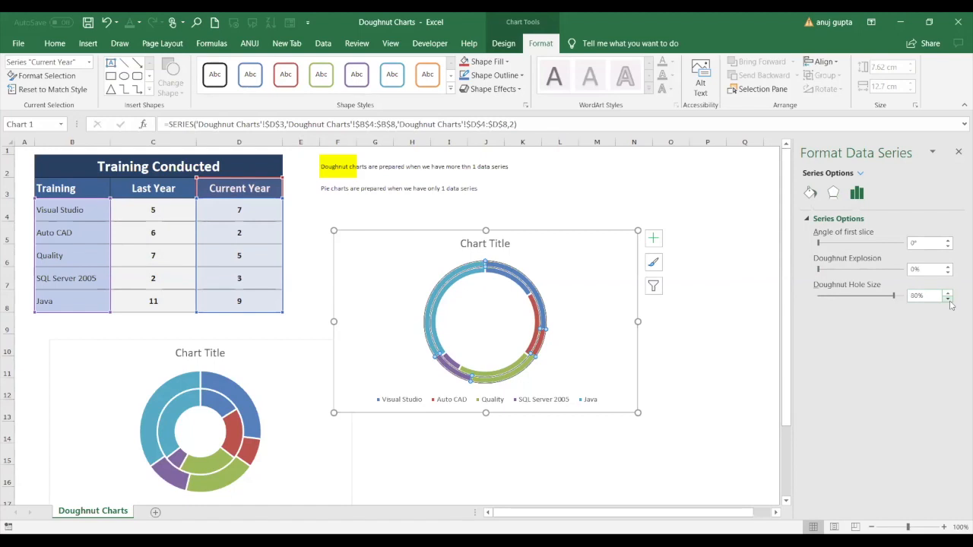
Step: Reduce the new chart's doughnut hole size to 20% so that both rings become thicker
{"action": "left_click", "coordinate": [949, 300]}
{"action": "left_click", "coordinate": [949, 300]}
{"action": "left_click", "coordinate": [949, 299]}
{"action": "left_click", "coordinate": [949, 299]}
{"action": "left_click", "coordinate": [949, 300]}
{"action": "left_click", "coordinate": [949, 299]}
{"action": "left_click", "coordinate": [949, 300]}
{"action": "left_click", "coordinate": [949, 299]}
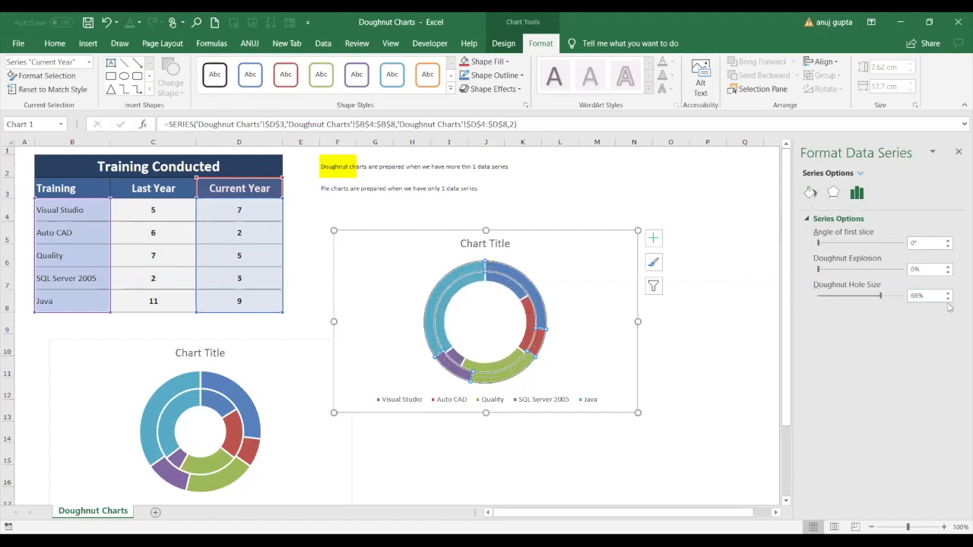
{"action": "left_click", "coordinate": [949, 300]}
{"action": "left_click", "coordinate": [948, 300]}
{"action": "left_click", "coordinate": [949, 299]}
{"action": "left_click", "coordinate": [949, 300]}
{"action": "left_click", "coordinate": [949, 299]}
{"action": "left_click", "coordinate": [948, 300]}
{"action": "left_click", "coordinate": [949, 299]}
{"action": "left_click", "coordinate": [949, 300]}
{"action": "left_click", "coordinate": [949, 300]}
{"action": "left_click", "coordinate": [949, 300]}
{"action": "left_click", "coordinate": [949, 299]}
{"action": "left_click", "coordinate": [949, 299]}
{"action": "left_click", "coordinate": [949, 300]}
{"action": "left_click", "coordinate": [949, 300]}
{"action": "left_click", "coordinate": [949, 300]}
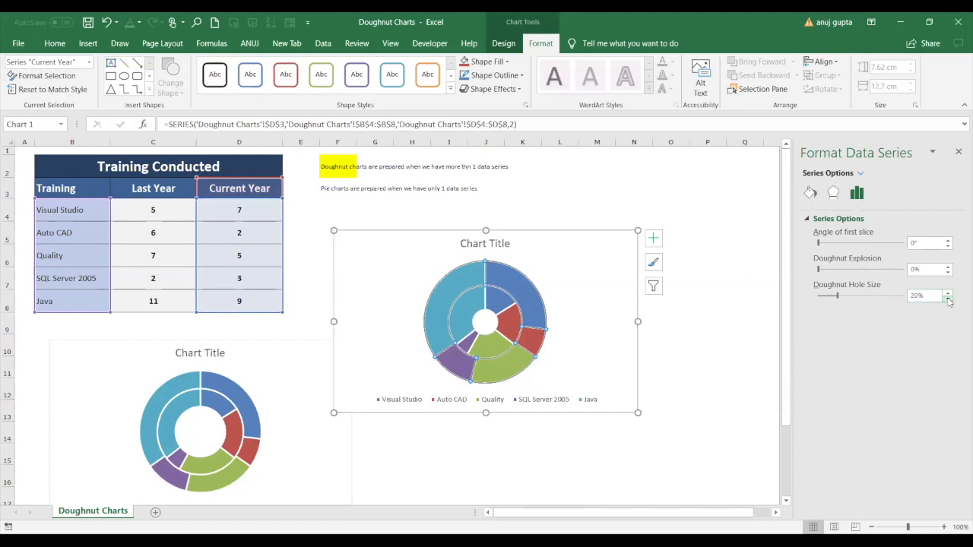
Step: Compare the outer ring with the Current Year column, and move the inner ring's series name reference to C8
{"action": "left_click", "coordinate": [579, 387]}
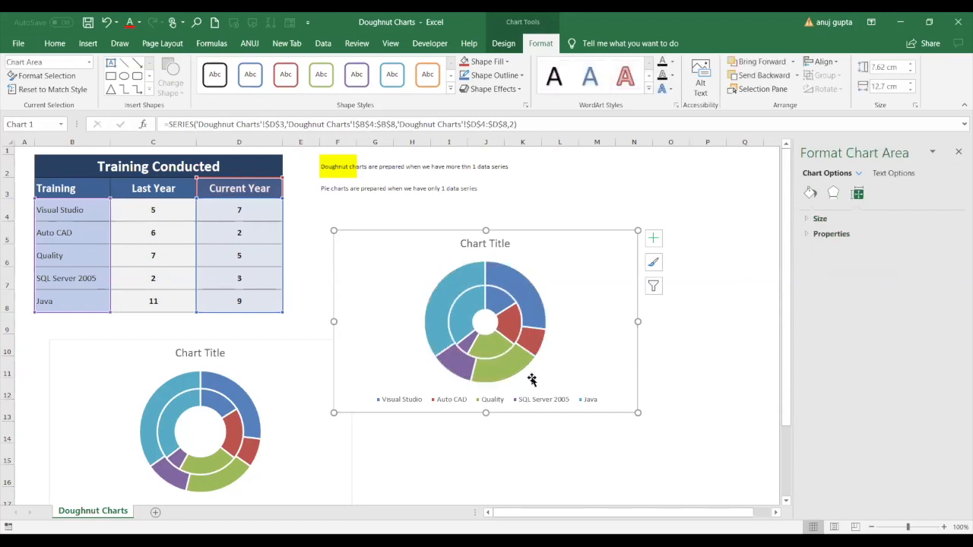
{"action": "left_click", "coordinate": [448, 301]}
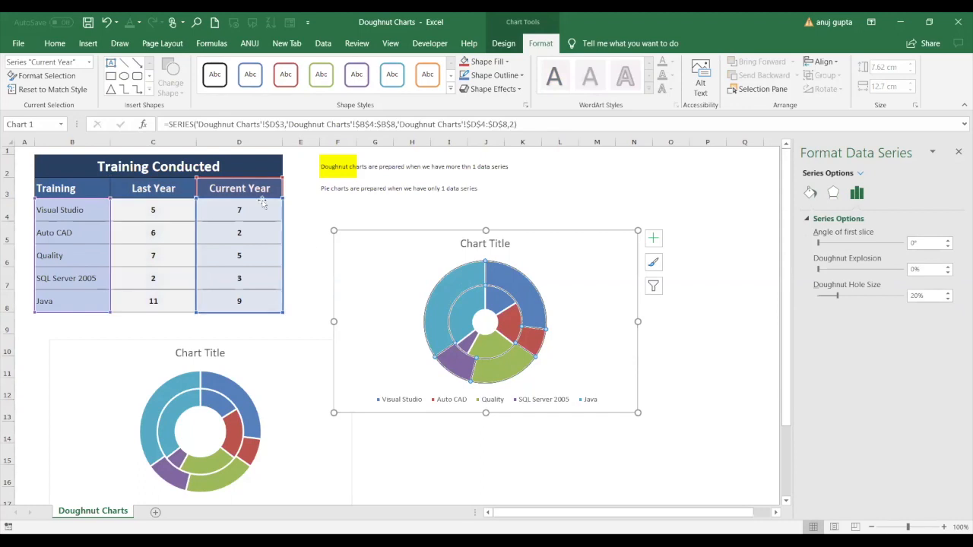
{"action": "left_click_drag", "start_coordinate": [257, 190], "coordinate": [250, 284]}
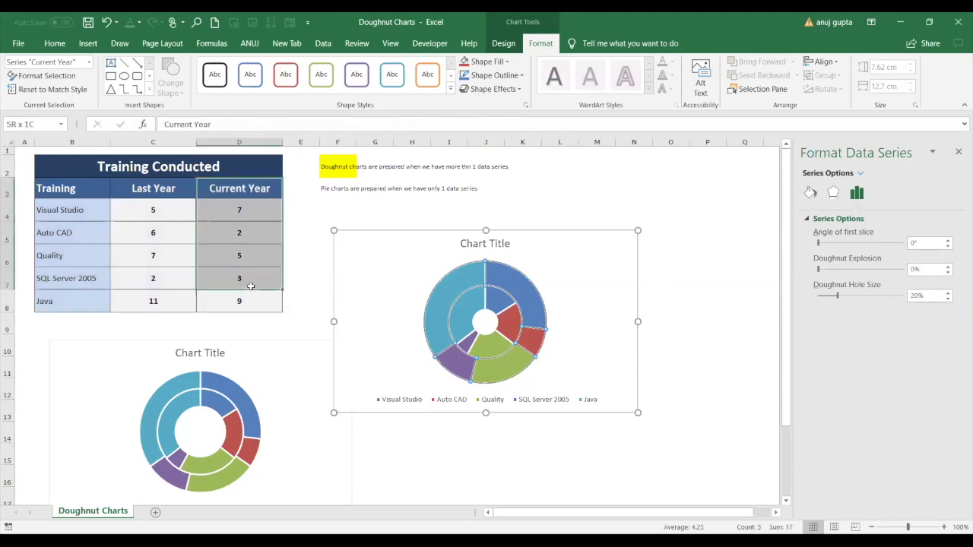
{"action": "left_click", "coordinate": [467, 311]}
{"action": "left_click_drag", "start_coordinate": [144, 197], "coordinate": [154, 314]}
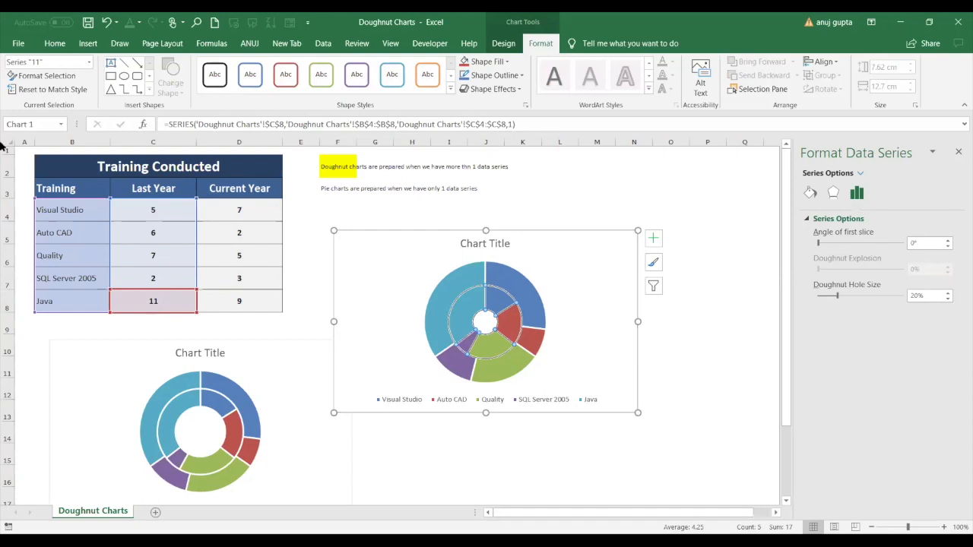
Step: Show data labels on the inner ring of the new doughnut chart
{"action": "left_click", "coordinate": [511, 44]}
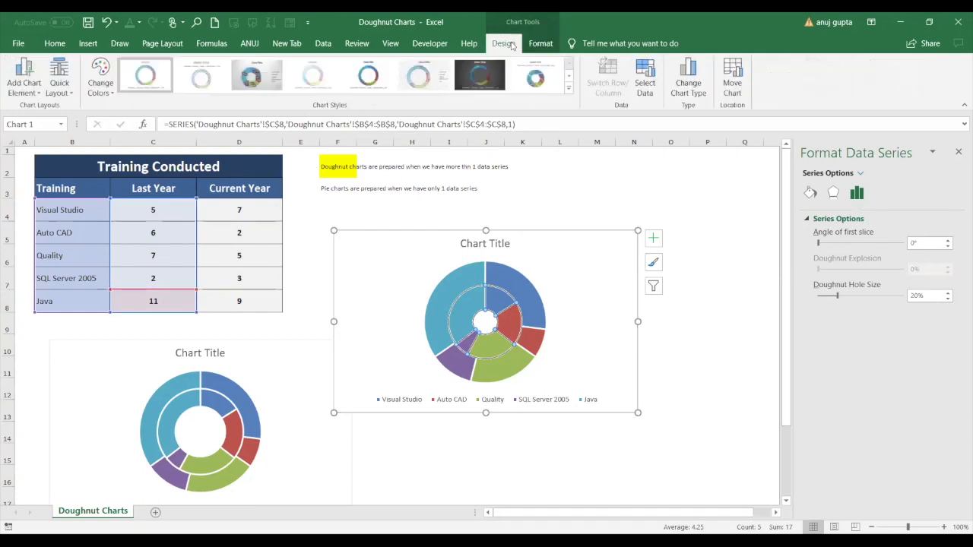
{"action": "left_click", "coordinate": [15, 82]}
{"action": "mouse_move", "coordinate": [68, 128]}
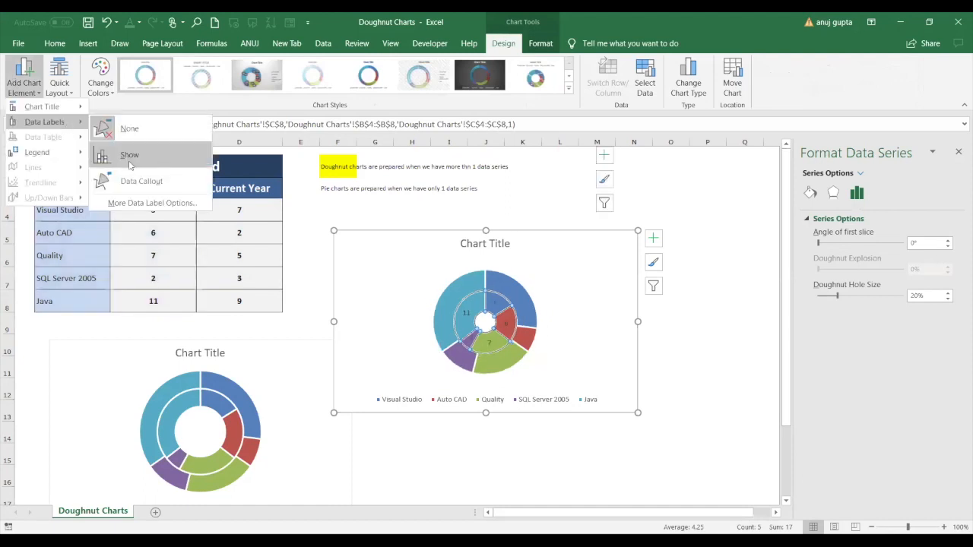
{"action": "left_click", "coordinate": [129, 155]}
Step: Show data labels on the outer Current Year ring and deselect the chart
{"action": "left_click", "coordinate": [446, 297]}
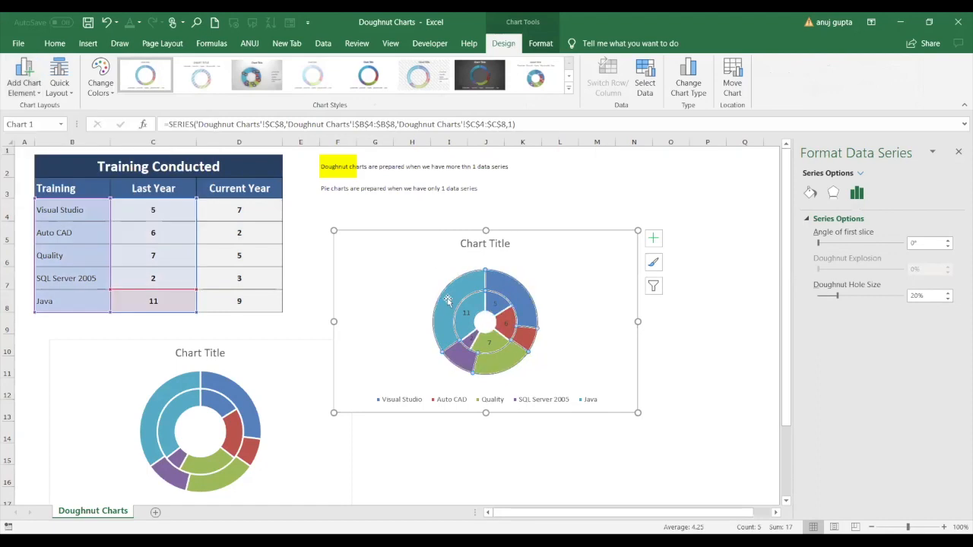
{"action": "left_click", "coordinate": [31, 94]}
{"action": "mouse_move", "coordinate": [46, 122]}
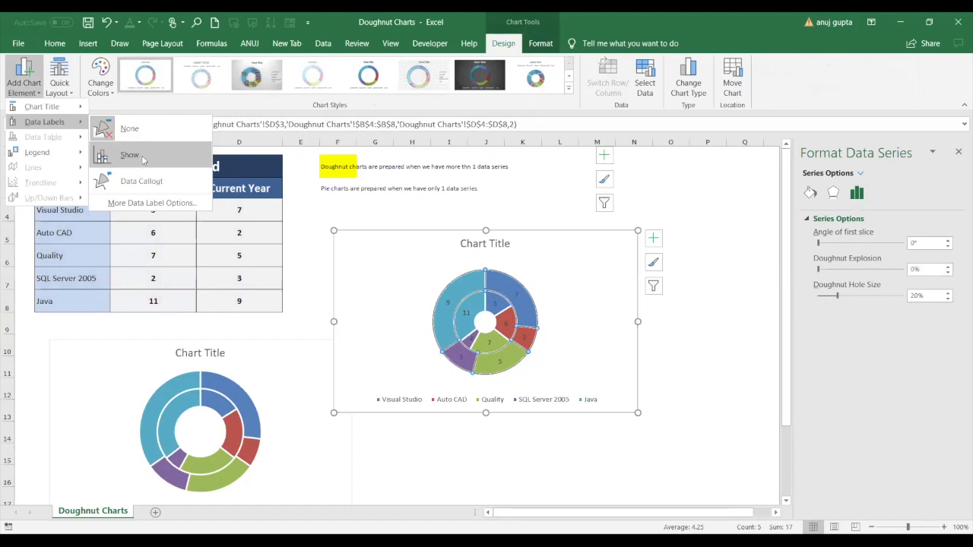
{"action": "left_click", "coordinate": [143, 158]}
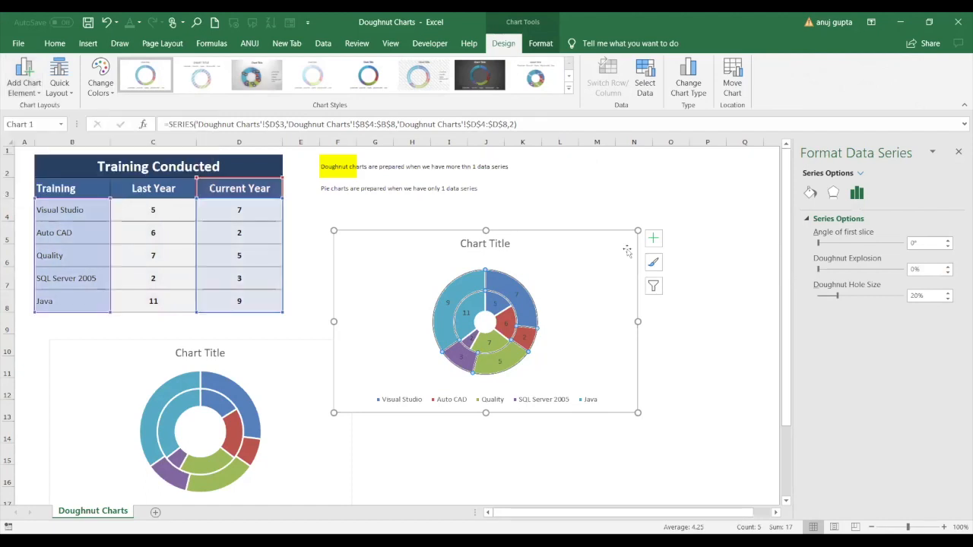
{"action": "left_click", "coordinate": [685, 351]}
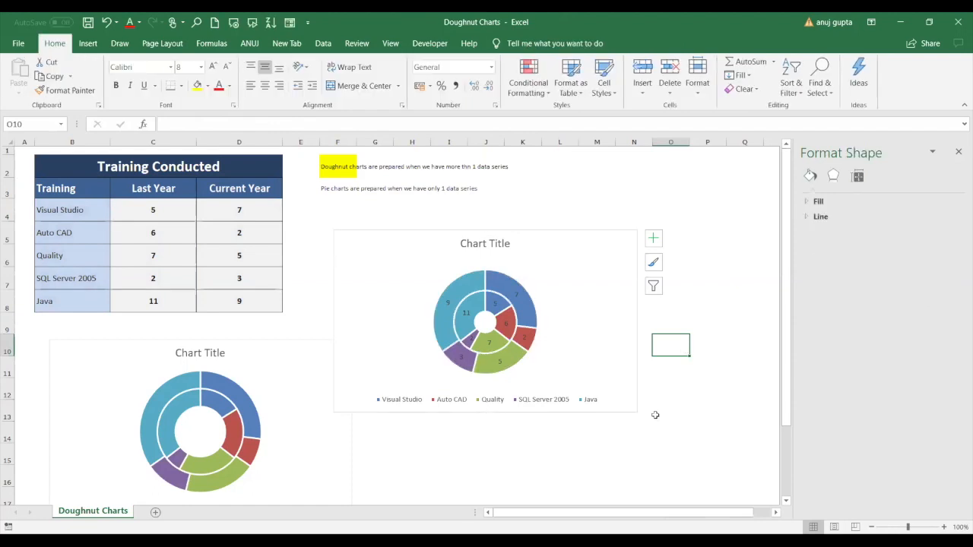
Step: Enlarge the labelled doughnut chart in width and height, and apply bold to its text
{"action": "left_click", "coordinate": [623, 398]}
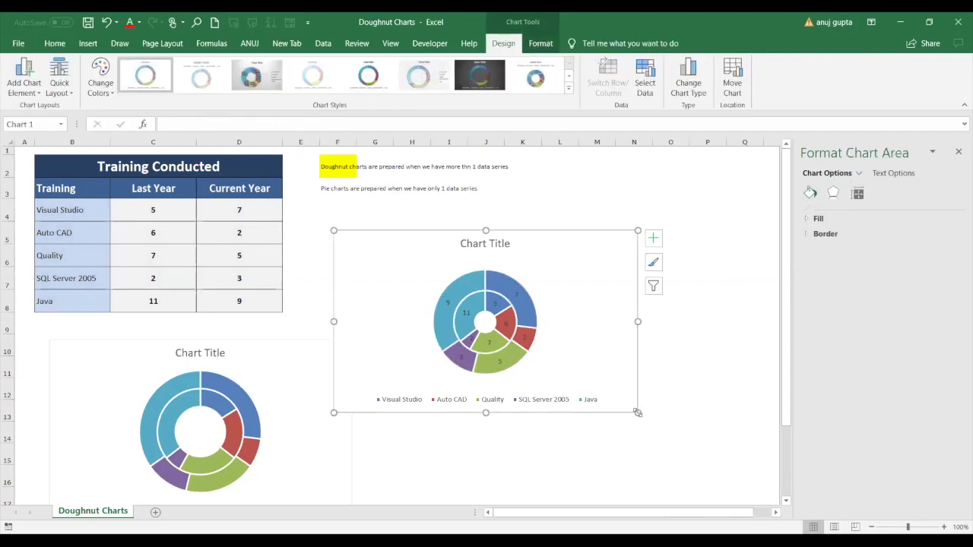
{"action": "left_click_drag", "start_coordinate": [639, 413], "coordinate": [701, 465]}
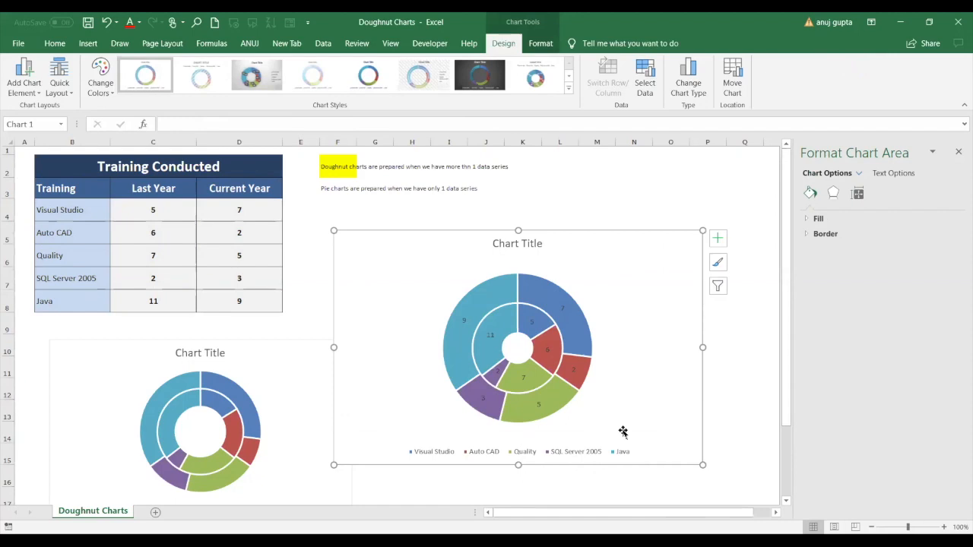
{"action": "key", "text": "alt+h"}
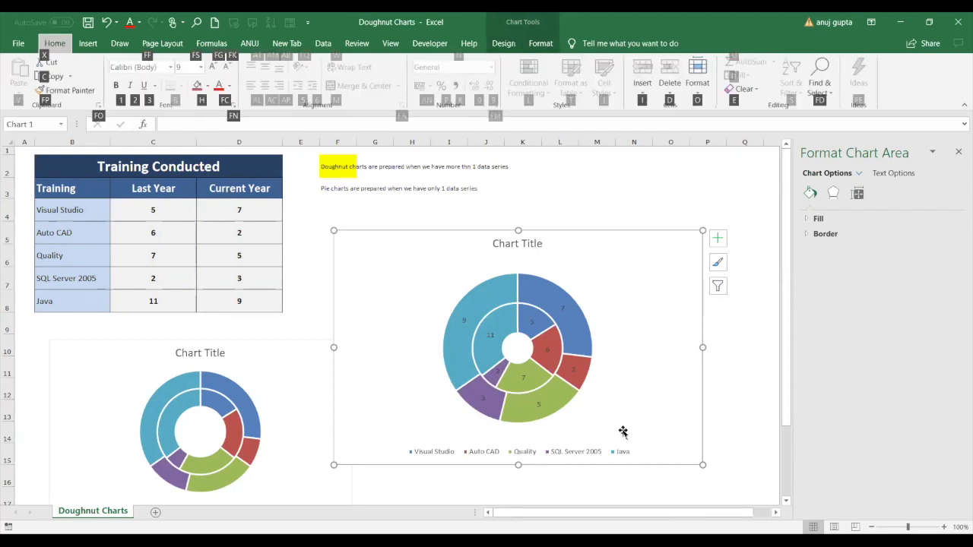
{"action": "key", "text": "1"}
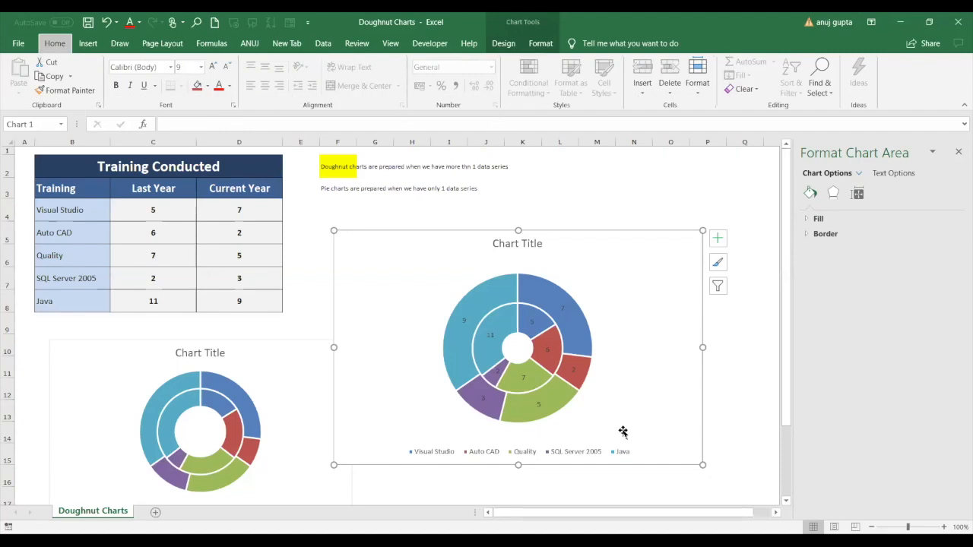
{"action": "key", "text": "alt+h"}
{"action": "key", "text": "h"}
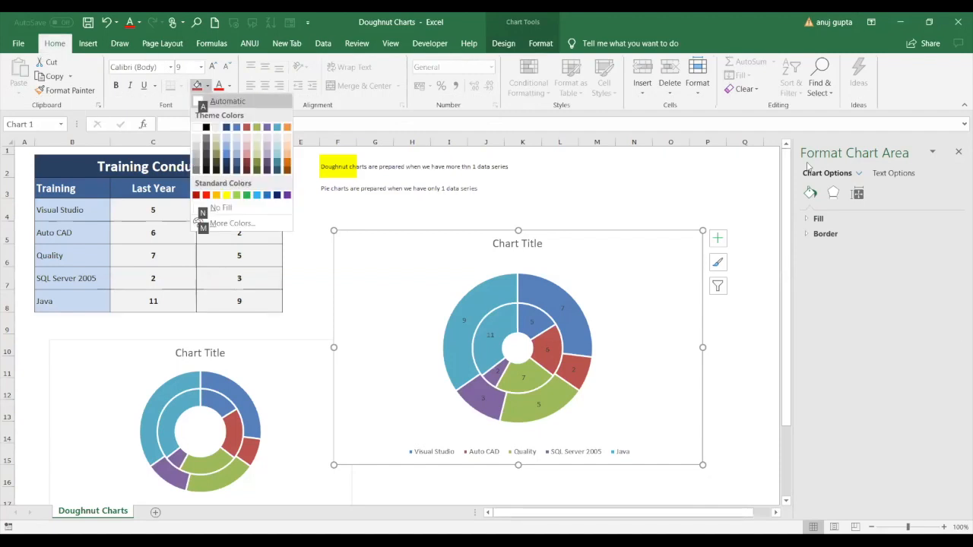
{"action": "left_click", "coordinate": [752, 184]}
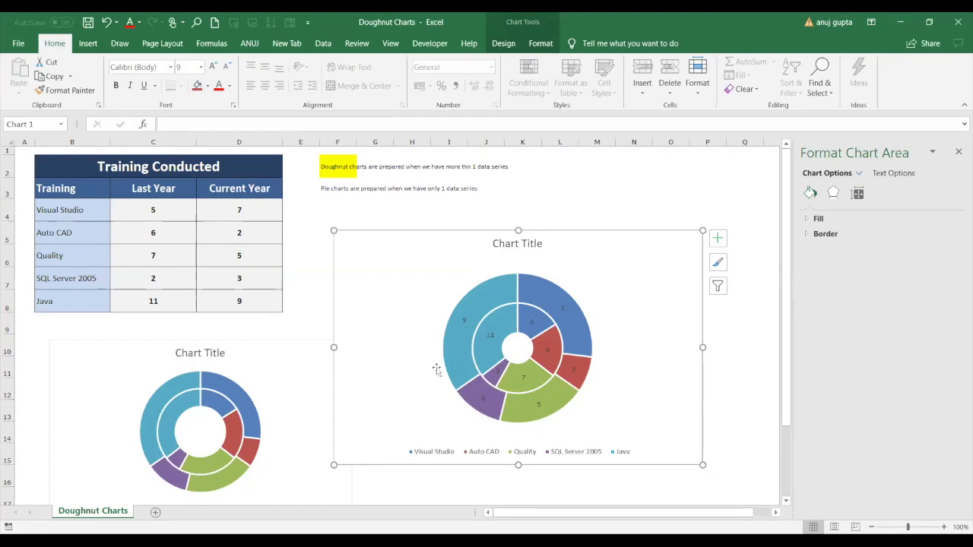
{"action": "left_click", "coordinate": [458, 350]}
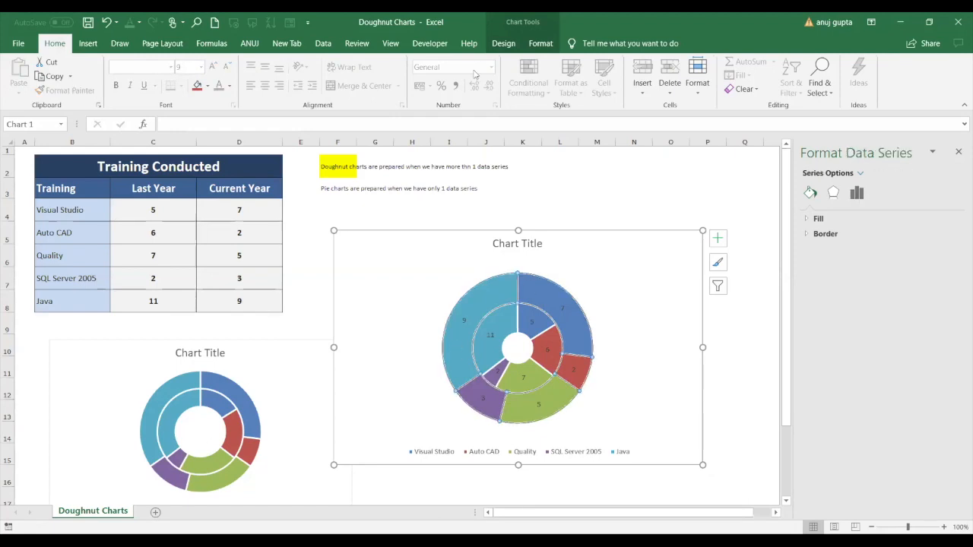
{"action": "left_click", "coordinate": [540, 44]}
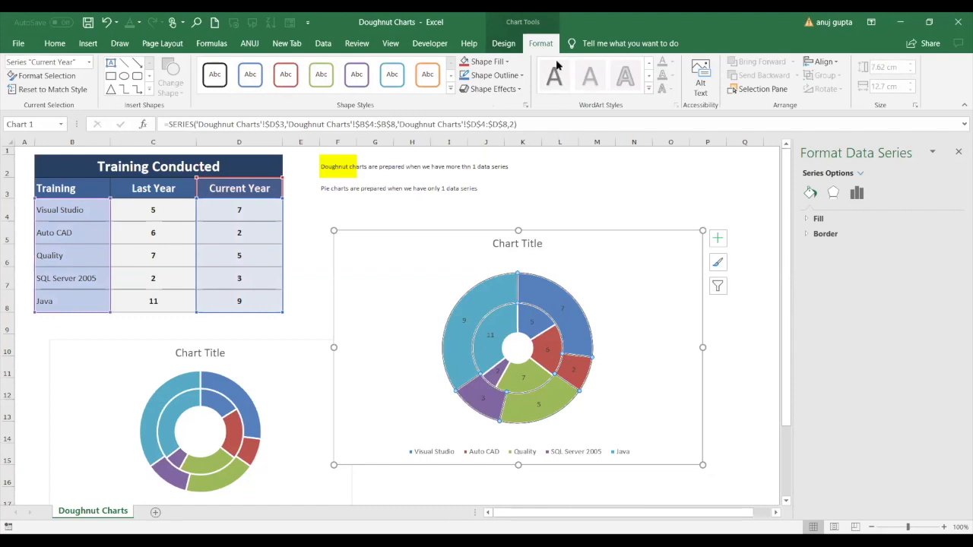
{"action": "left_click", "coordinate": [504, 44]}
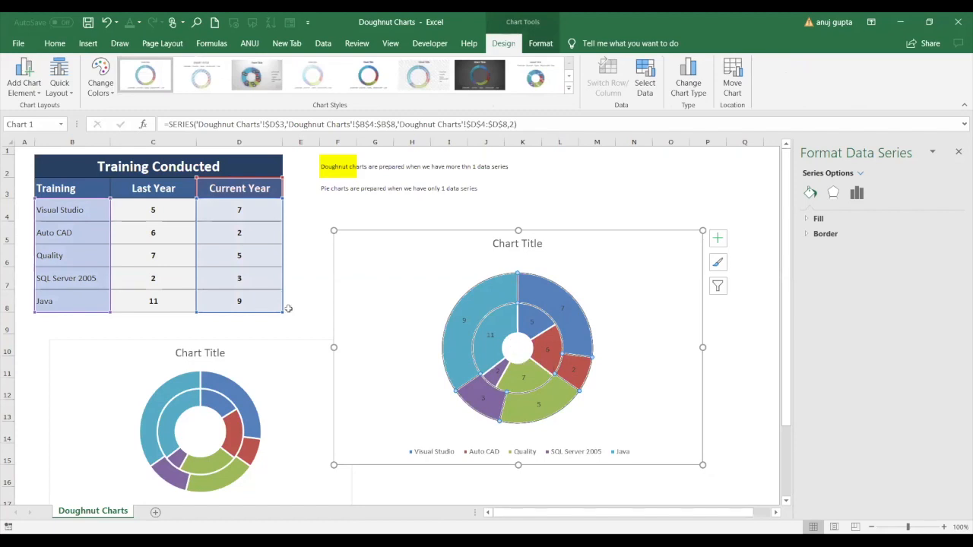
Step: Display the pie and doughnut chart types for the training table B3:D8, and close the Doughnut Charts workbook
{"action": "left_click_drag", "start_coordinate": [84, 190], "coordinate": [256, 302]}
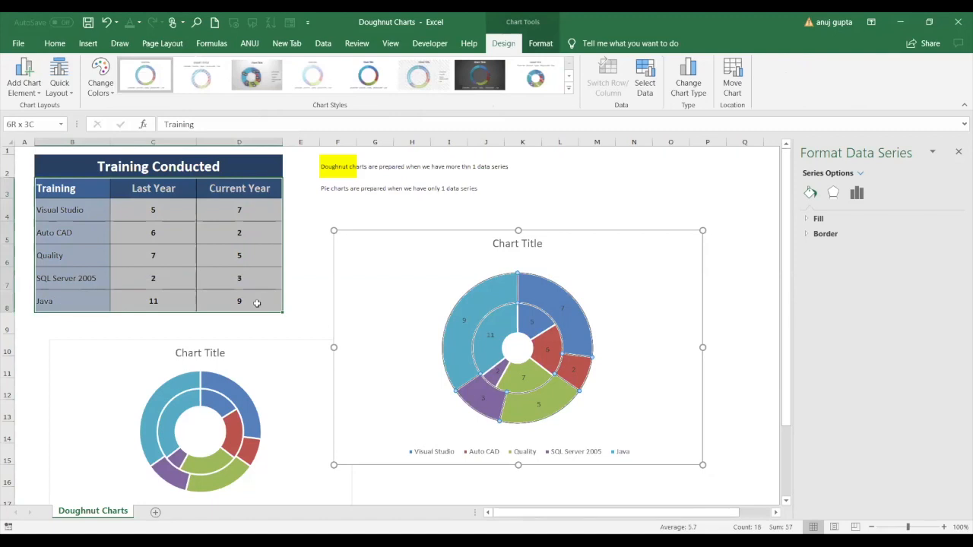
{"action": "left_click", "coordinate": [88, 44]}
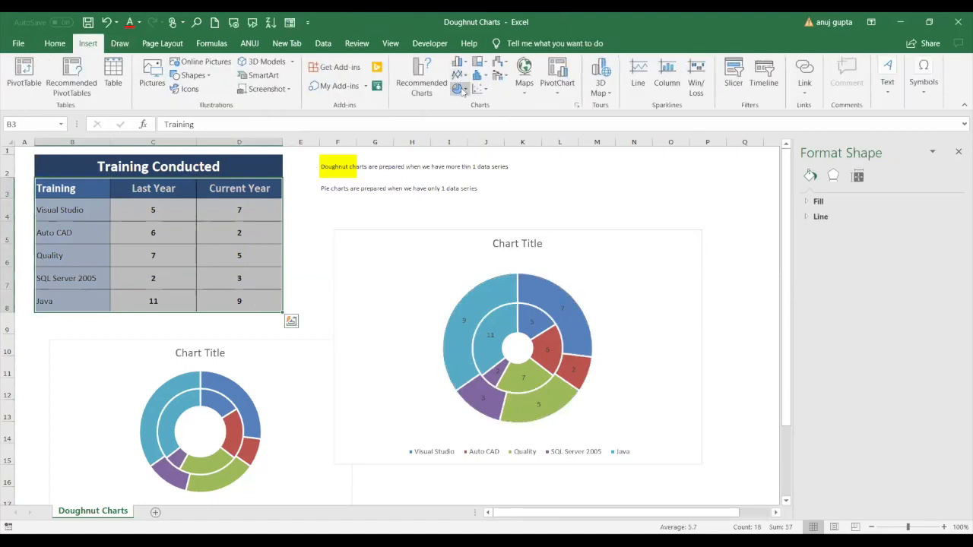
{"action": "left_click", "coordinate": [464, 89]}
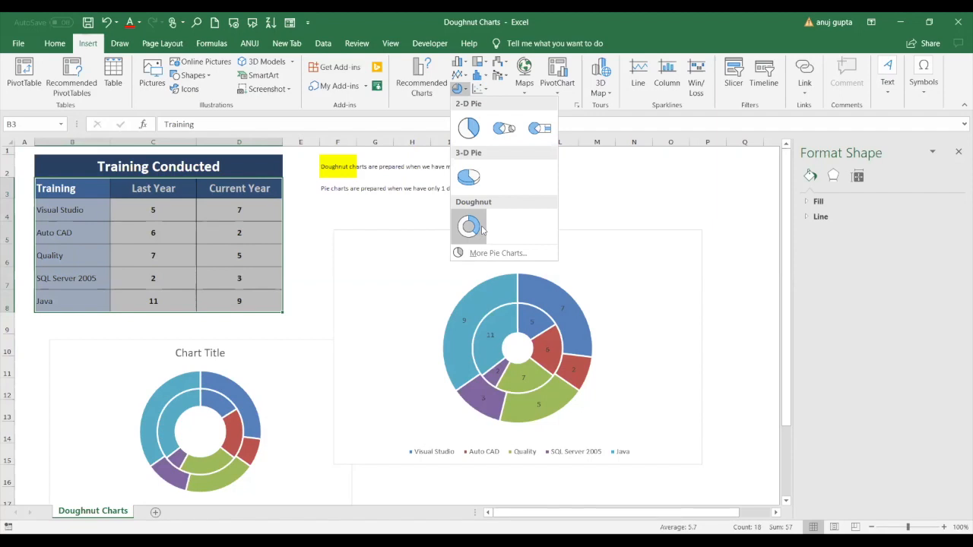
{"action": "left_click", "coordinate": [958, 23]}
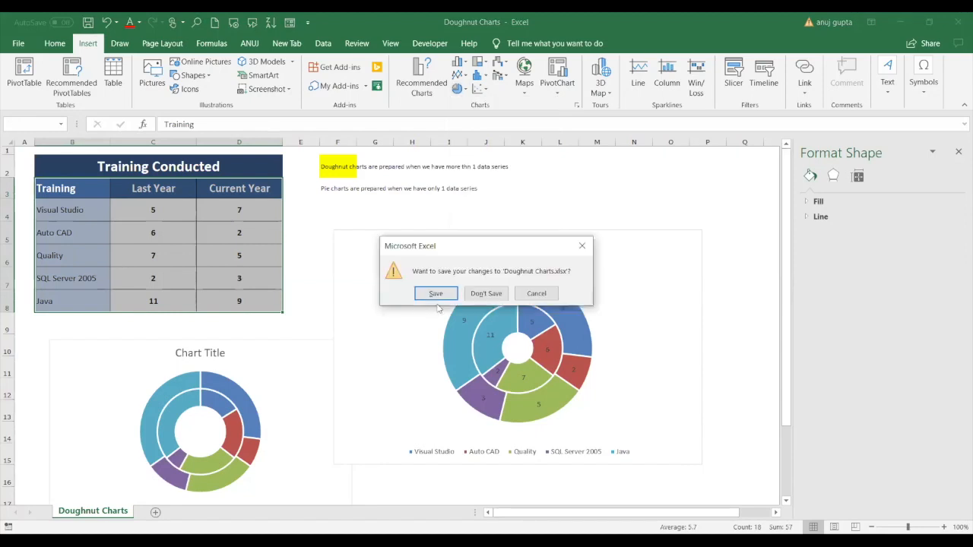
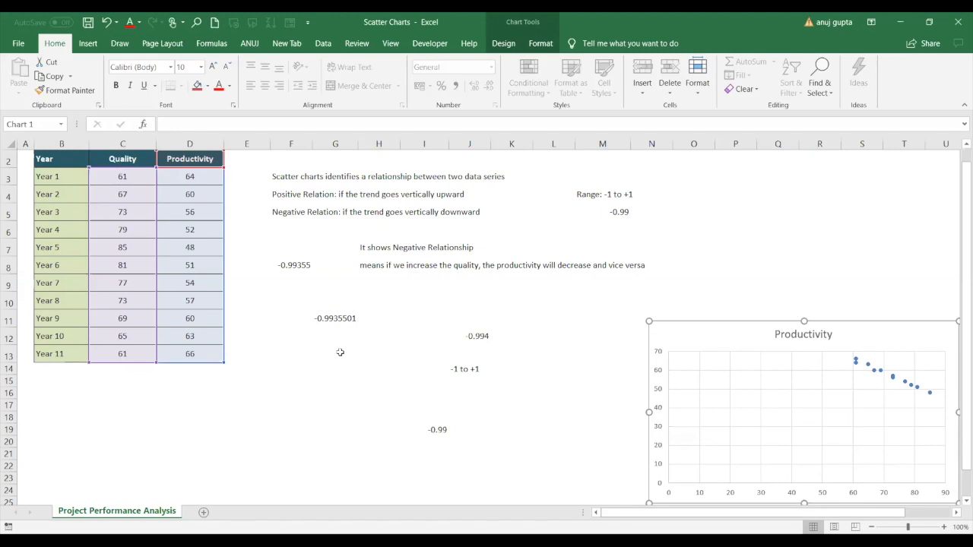
Step: Insert a scatter chart with smooth lines and markers from the Quality and Productivity values in C3:D13
{"action": "left_click_drag", "start_coordinate": [126, 176], "coordinate": [178, 353]}
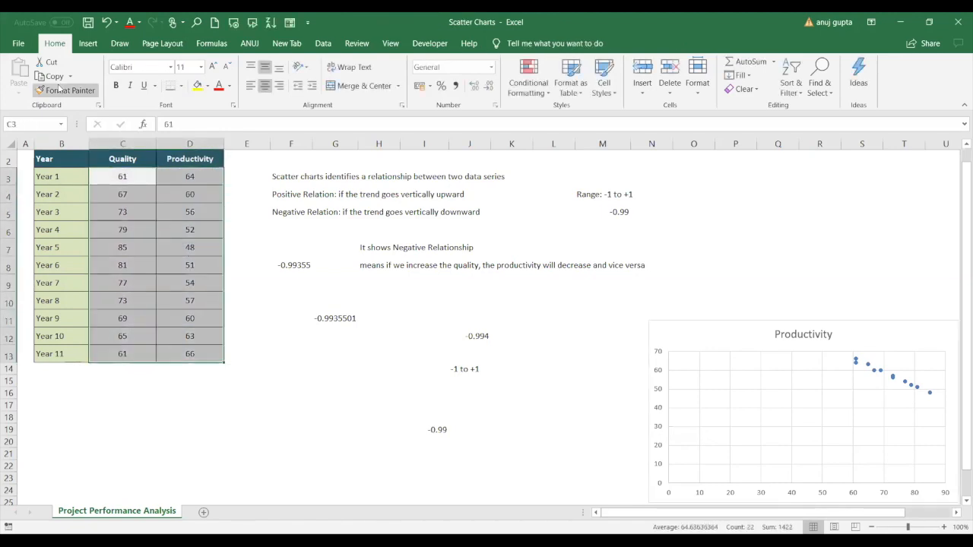
{"action": "left_click", "coordinate": [88, 43]}
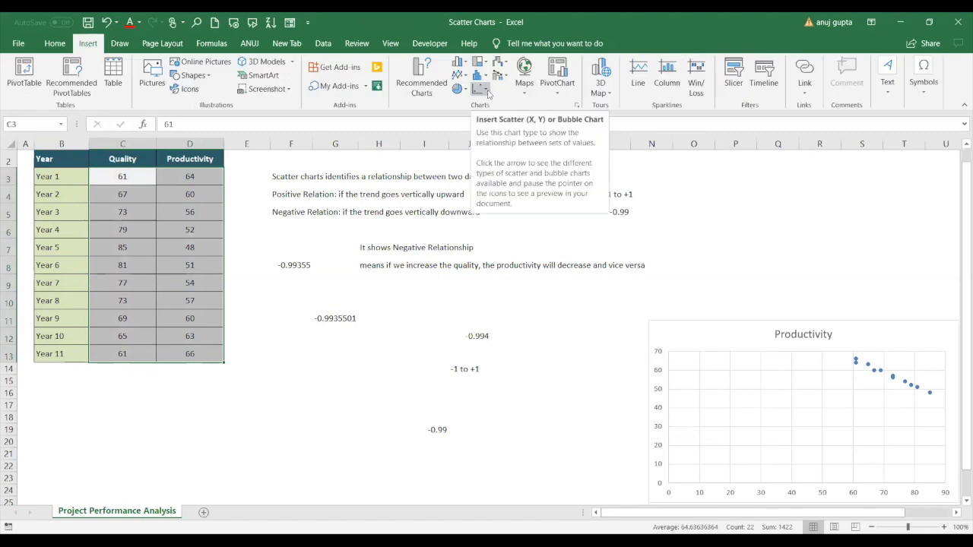
{"action": "left_click", "coordinate": [488, 92]}
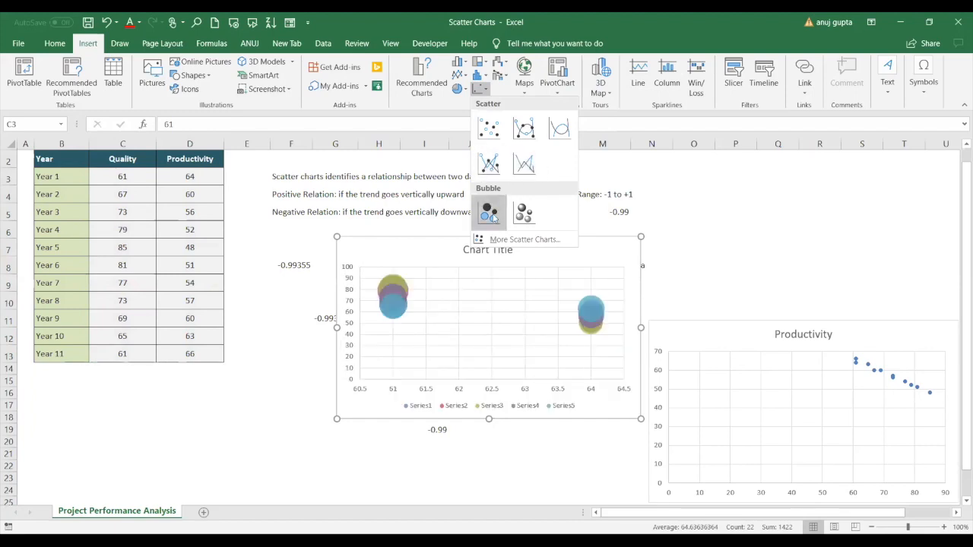
{"action": "left_click", "coordinate": [528, 135]}
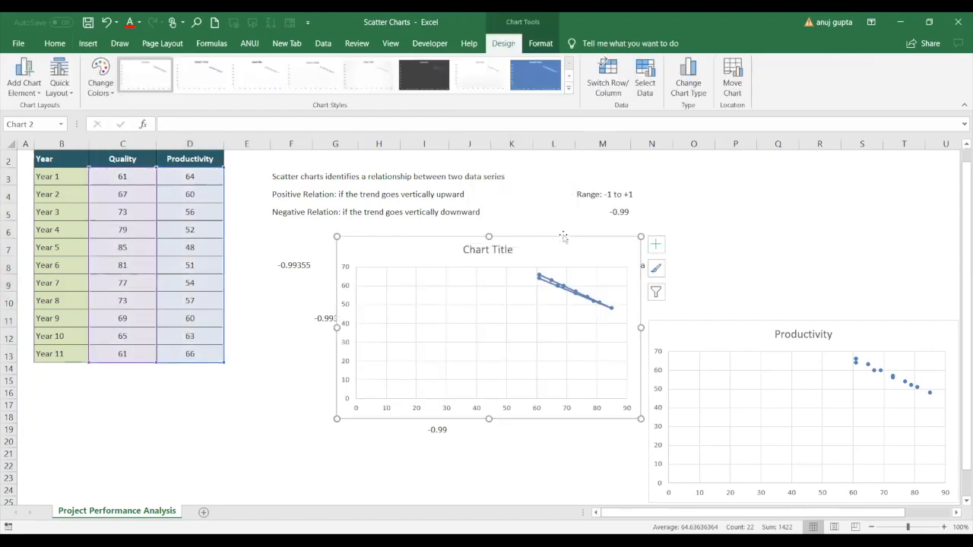
Step: Fill the data markers of the smooth-lined scatter series with standard red
{"action": "left_click", "coordinate": [546, 279]}
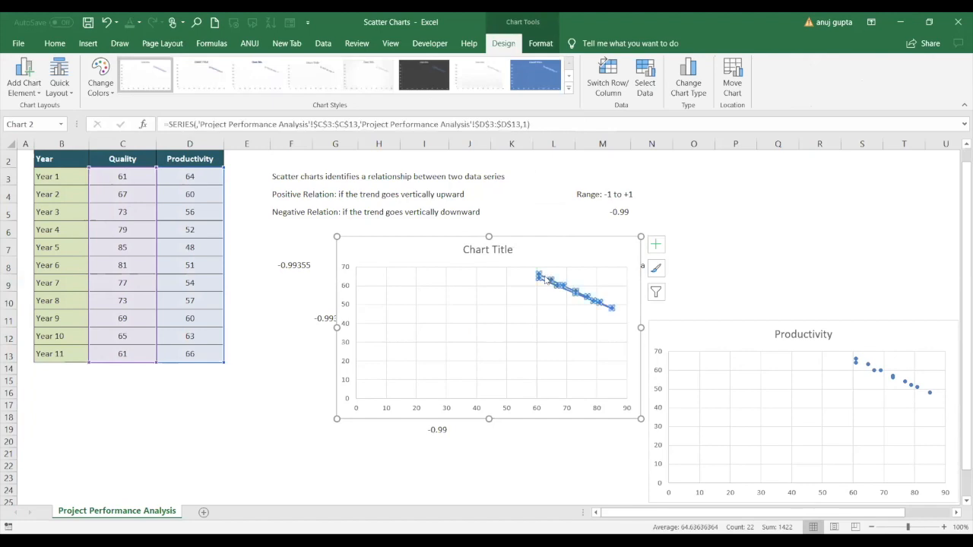
{"action": "left_click", "coordinate": [549, 310]}
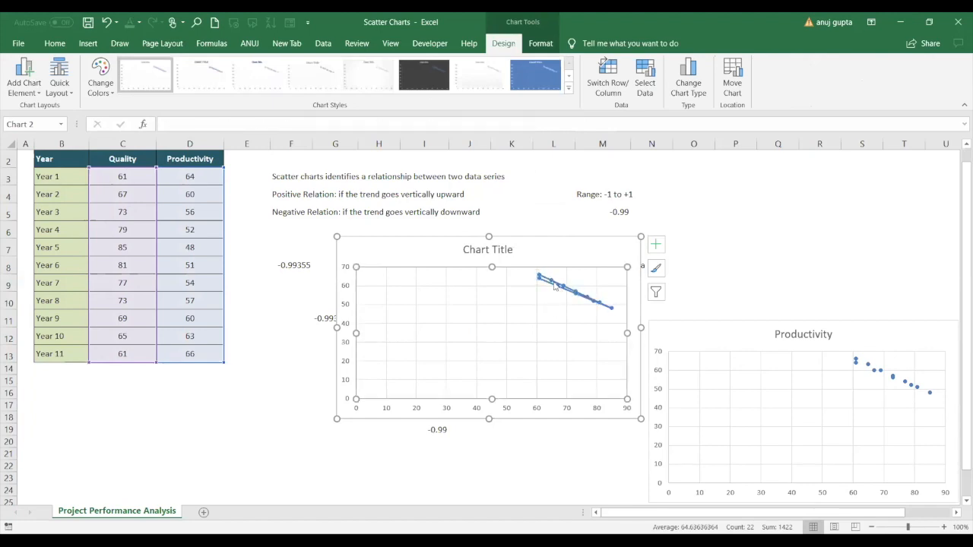
{"action": "left_click", "coordinate": [551, 282]}
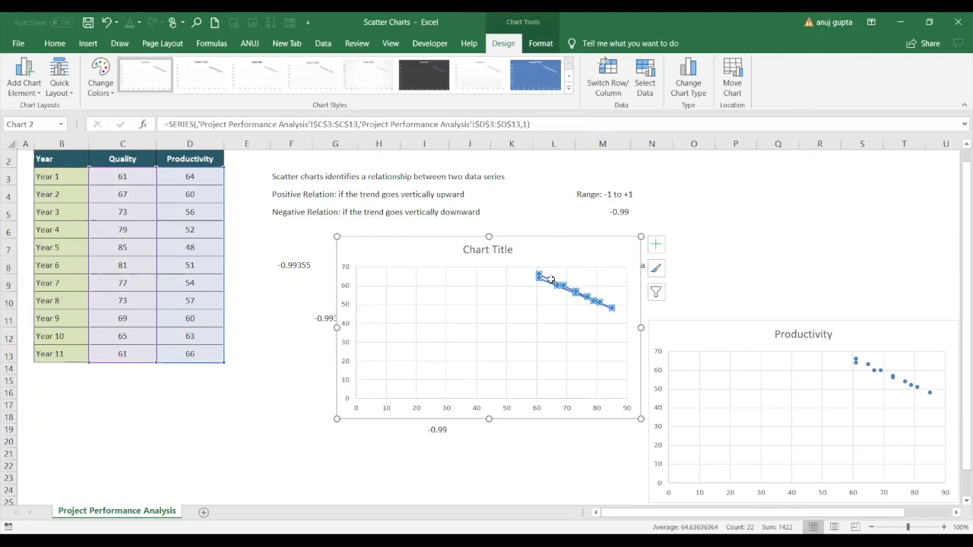
{"action": "right_click", "coordinate": [552, 279]}
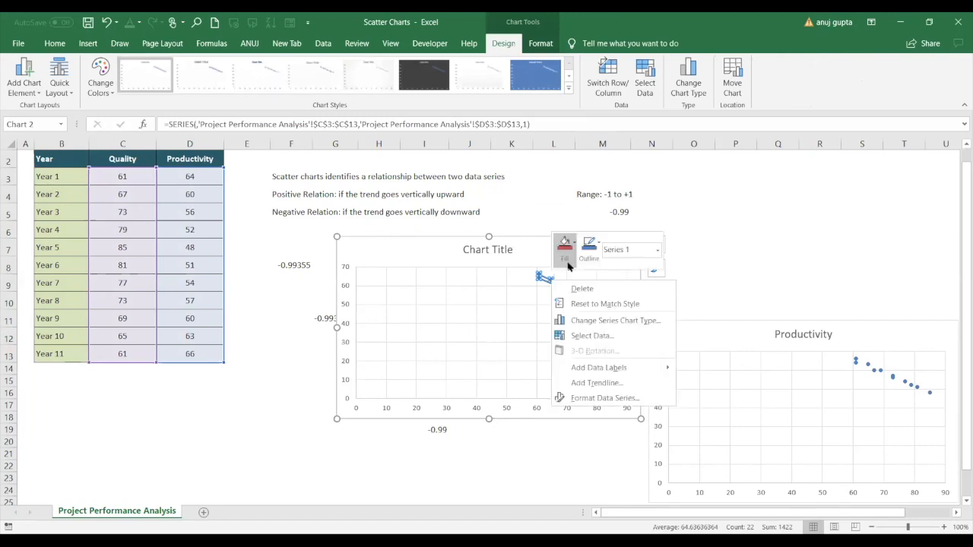
{"action": "left_click", "coordinate": [568, 265]}
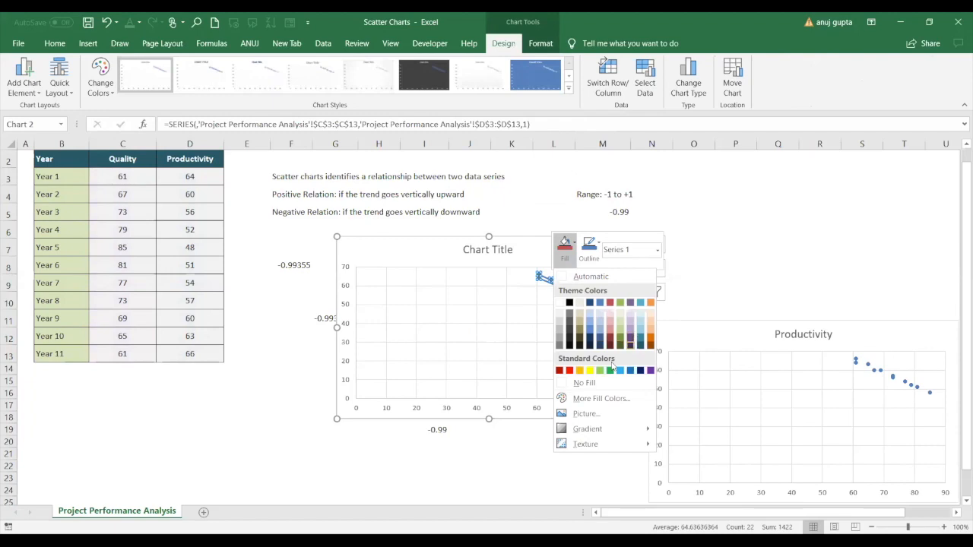
{"action": "left_click", "coordinate": [570, 371]}
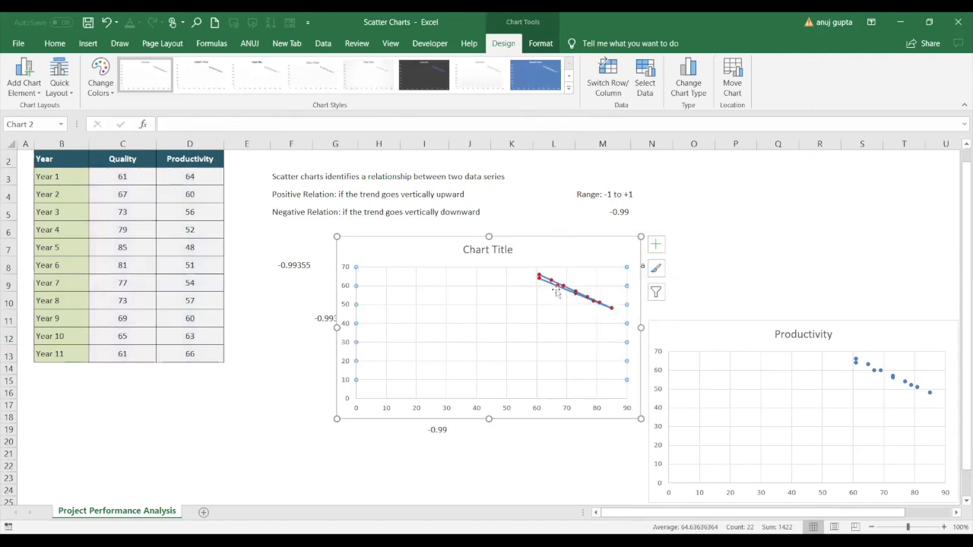
Step: Select a single data point in the scatter series, and remove the smooth-lined scatter chart from the sheet
{"action": "left_click", "coordinate": [567, 295]}
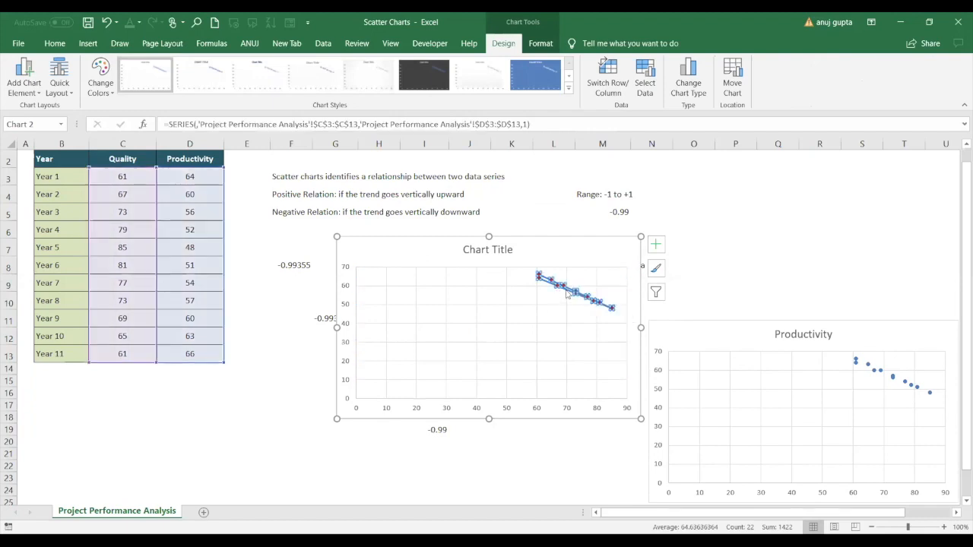
{"action": "left_click", "coordinate": [539, 276]}
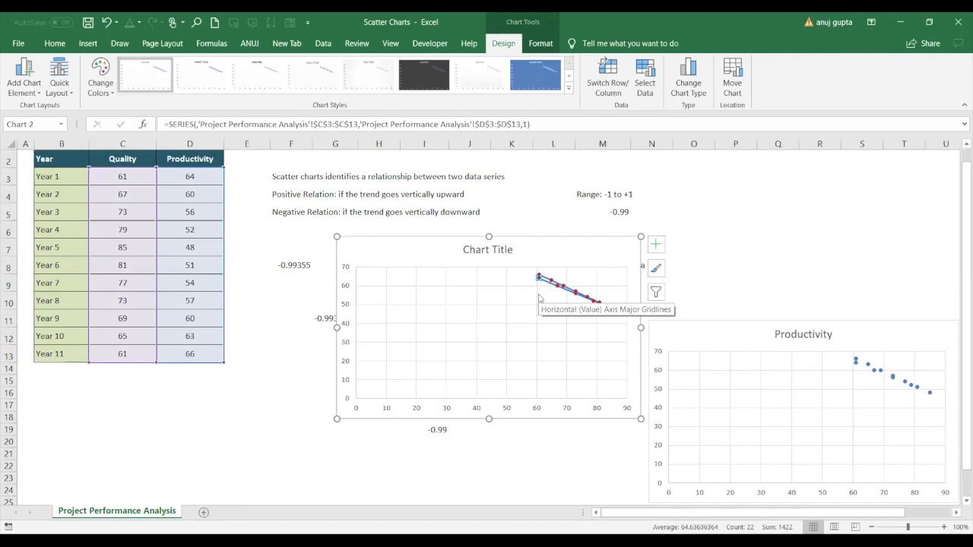
{"action": "key", "text": "Delete"}
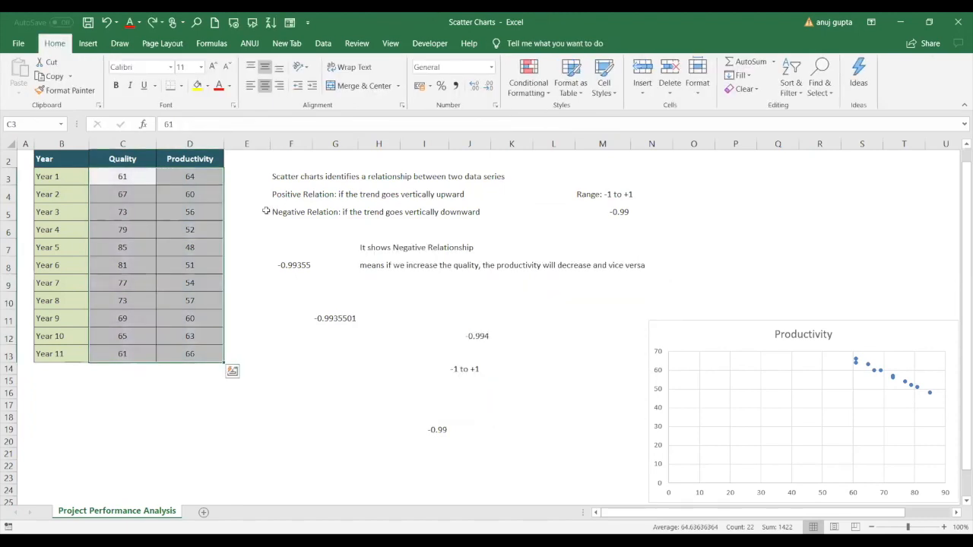
Step: Insert a markers-only scatter chart from the Quality and Productivity values in C3:D13, and deselect it
{"action": "left_click", "coordinate": [85, 42]}
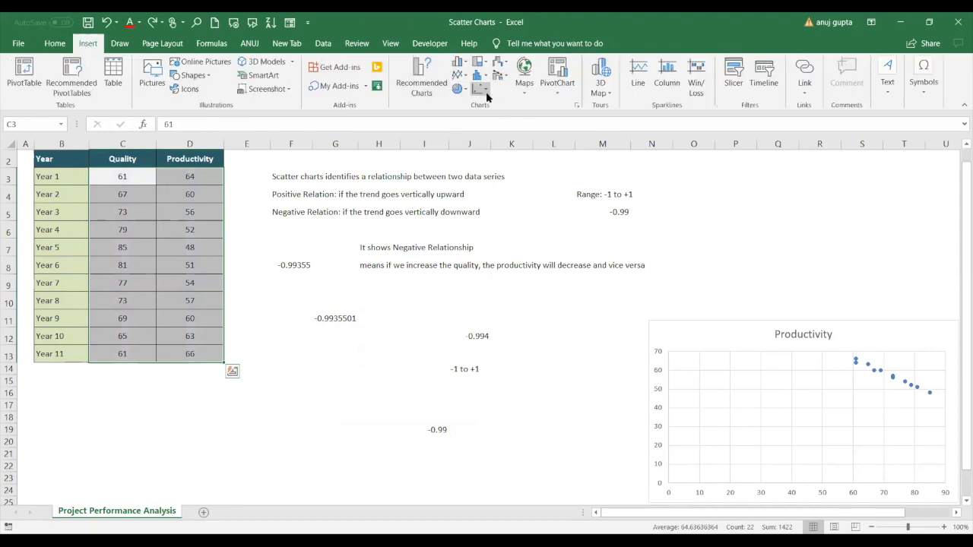
{"action": "left_click", "coordinate": [489, 123]}
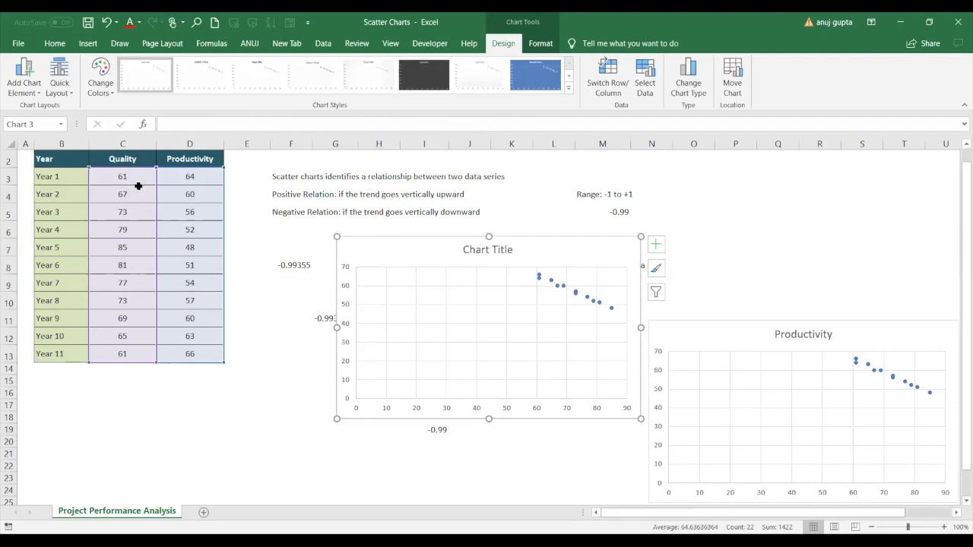
{"action": "left_click", "coordinate": [96, 440]}
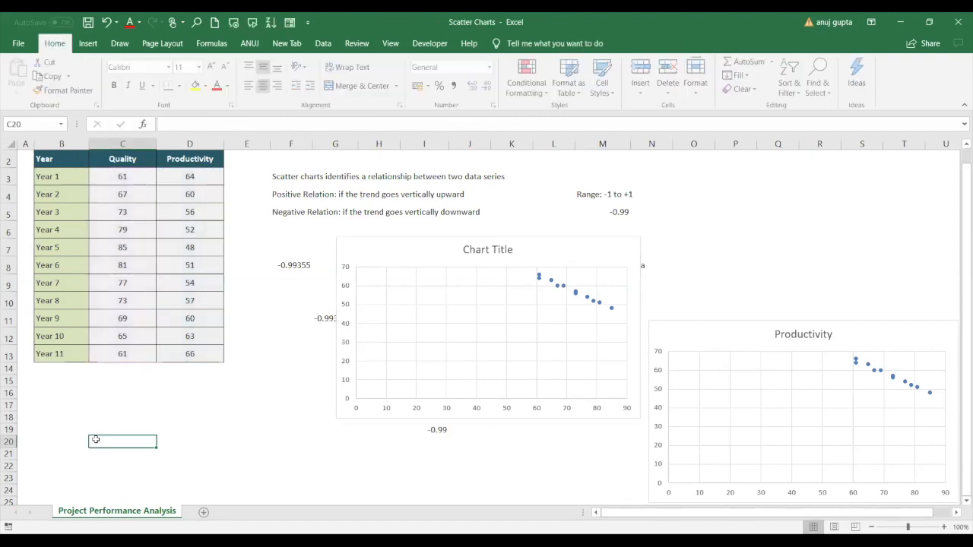
Step: Calculate the correlation between the Quality and Productivity columns in cell C20 with =CORREL(C3:C13,D3:D13)
{"action": "type", "text": "="}
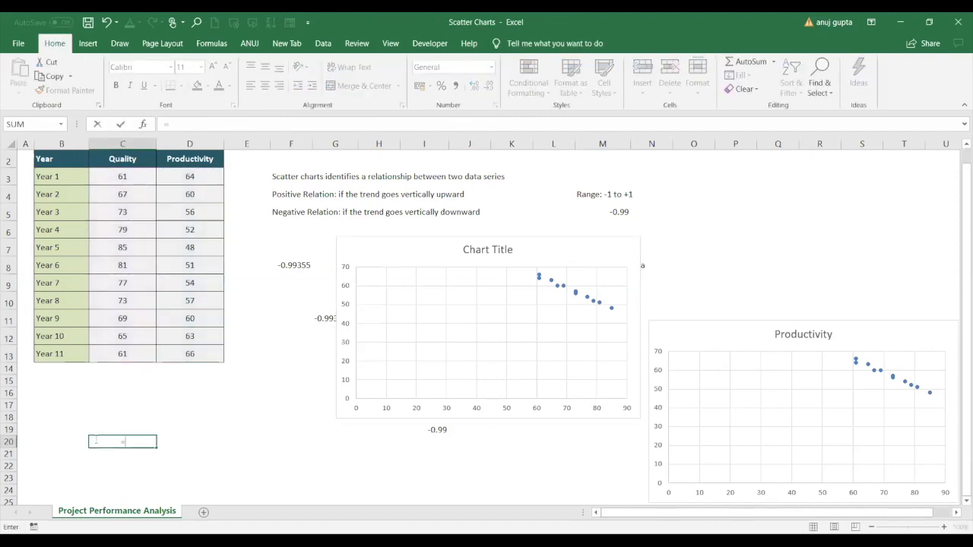
{"action": "type", "text": "COR"}
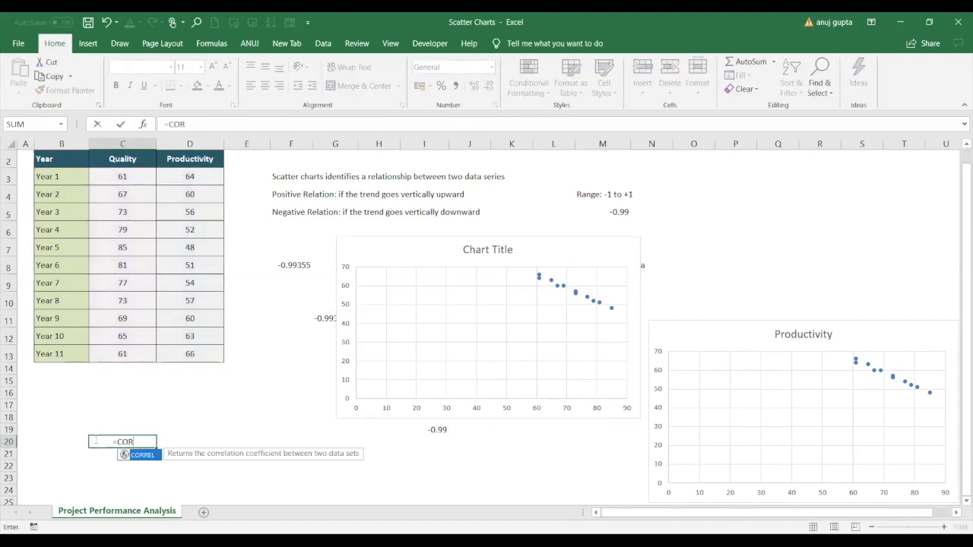
{"action": "key", "text": "Tab"}
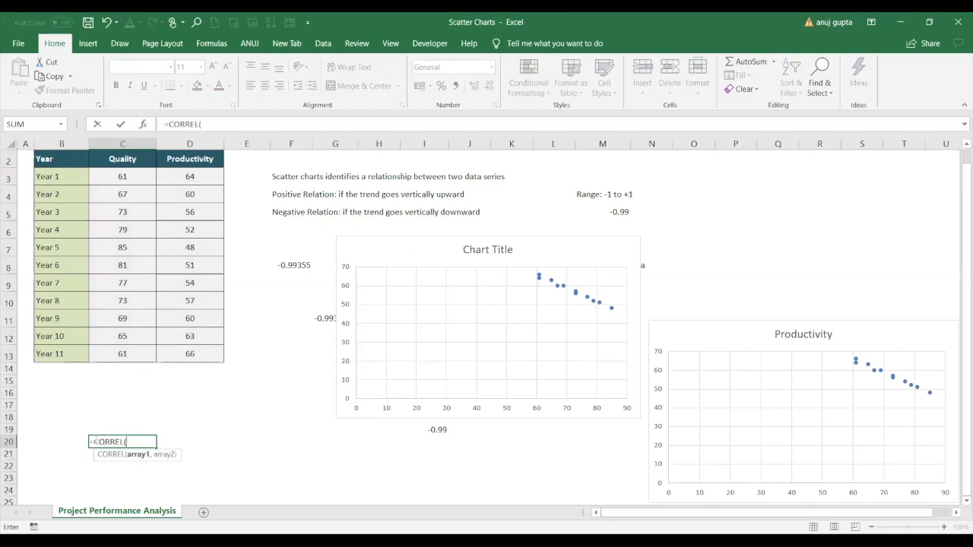
{"action": "left_click", "coordinate": [123, 175]}
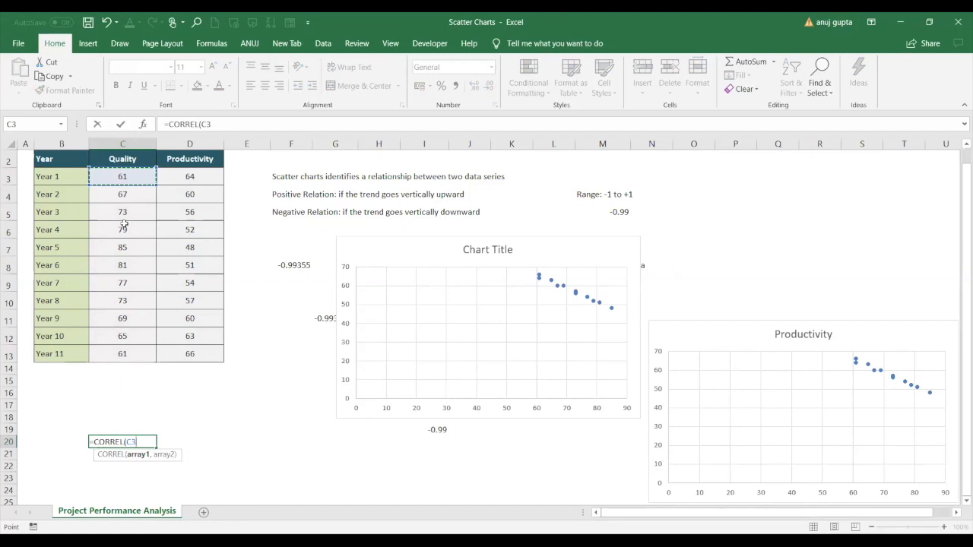
{"action": "left_click", "coordinate": [125, 357], "text": "shift"}
{"action": "type", "text": ","}
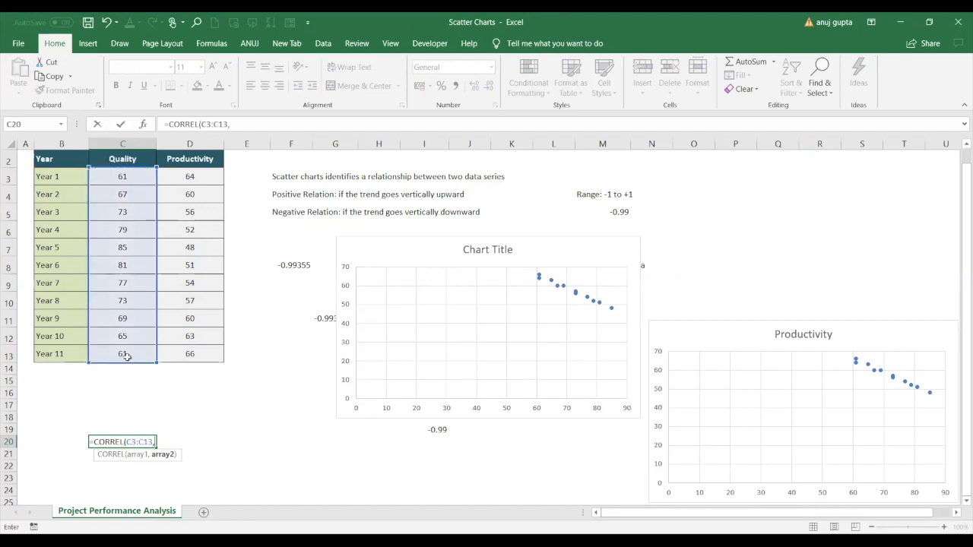
{"action": "left_click", "coordinate": [190, 175]}
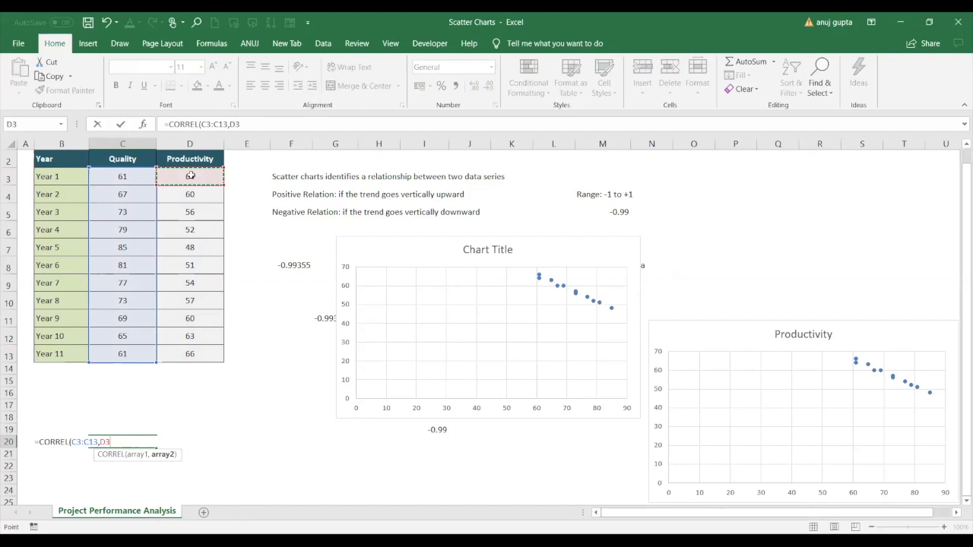
{"action": "left_click", "coordinate": [203, 348], "text": "shift"}
{"action": "type", "text": ")"}
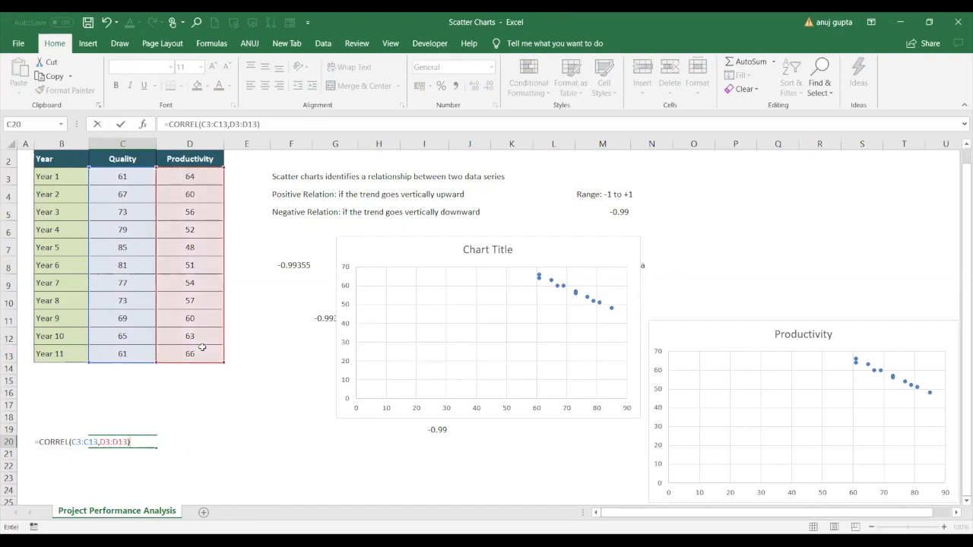
{"action": "key", "text": "Return"}
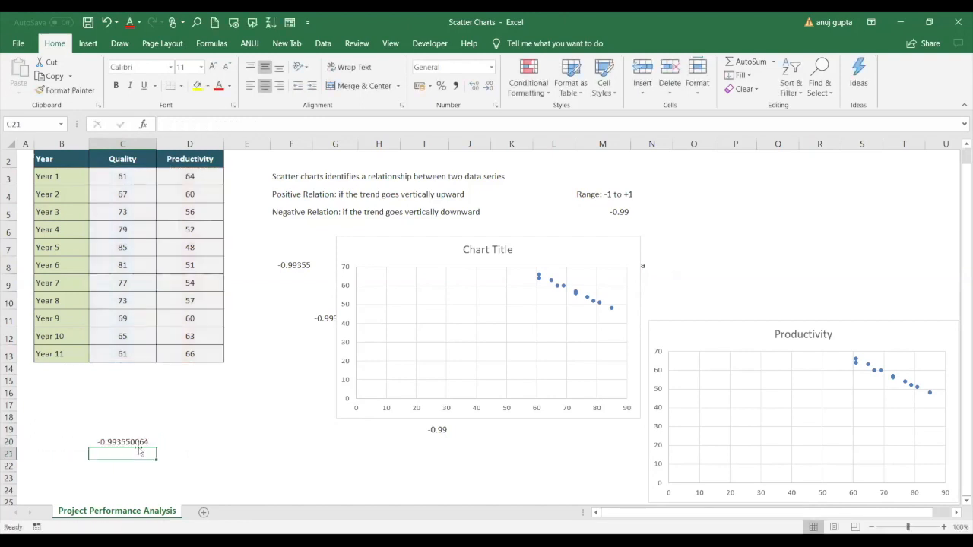
{"action": "left_click", "coordinate": [133, 442]}
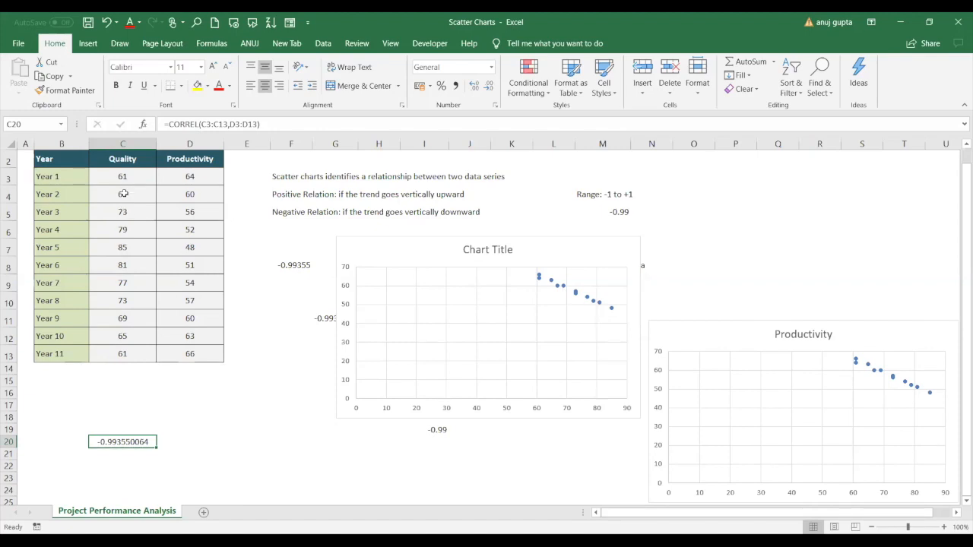
Step: Enlarge the untitled scatter chart, extending its right edge to about column S and its lower edge to about row 23
{"action": "left_click_drag", "start_coordinate": [114, 176], "coordinate": [174, 353]}
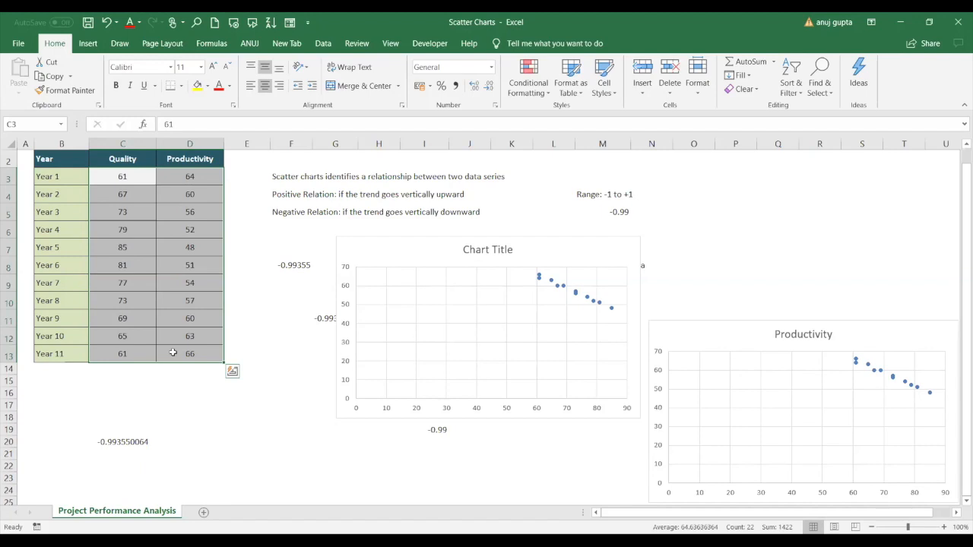
{"action": "left_click", "coordinate": [88, 44]}
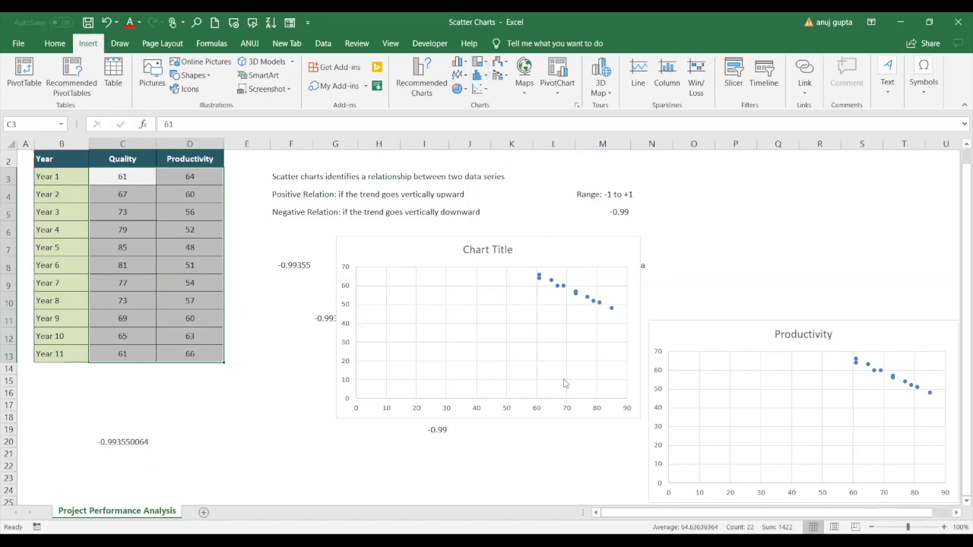
{"action": "left_click", "coordinate": [639, 415]}
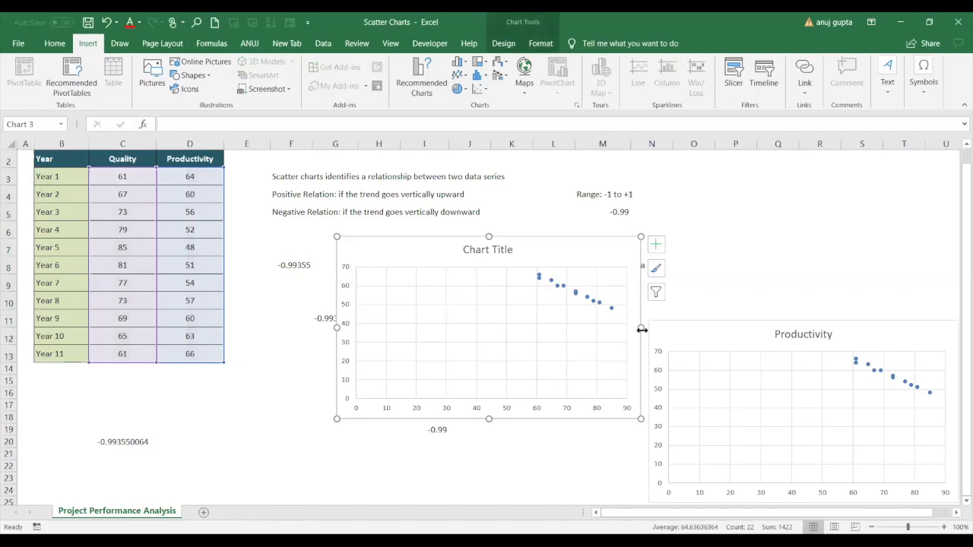
{"action": "left_click_drag", "start_coordinate": [641, 328], "coordinate": [857, 314]}
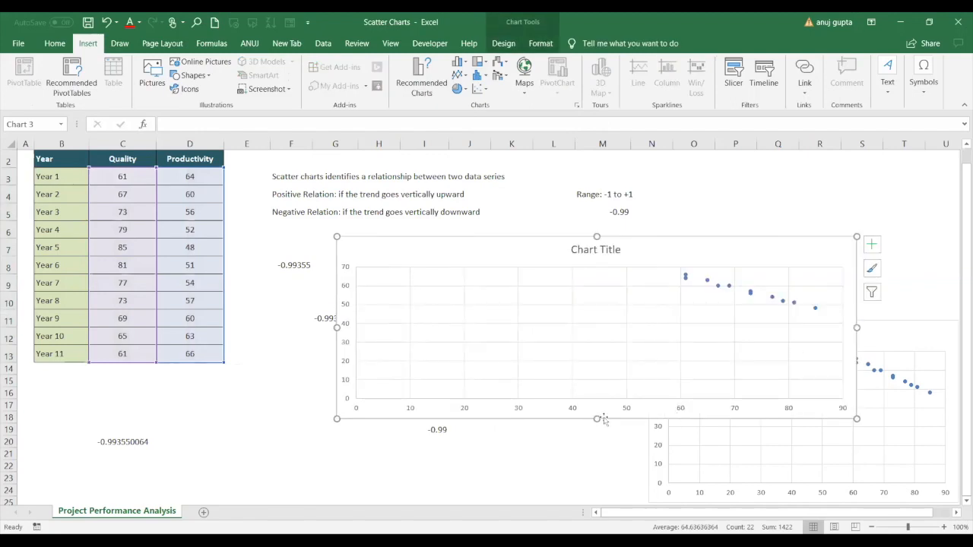
{"action": "left_click_drag", "start_coordinate": [598, 419], "coordinate": [600, 477]}
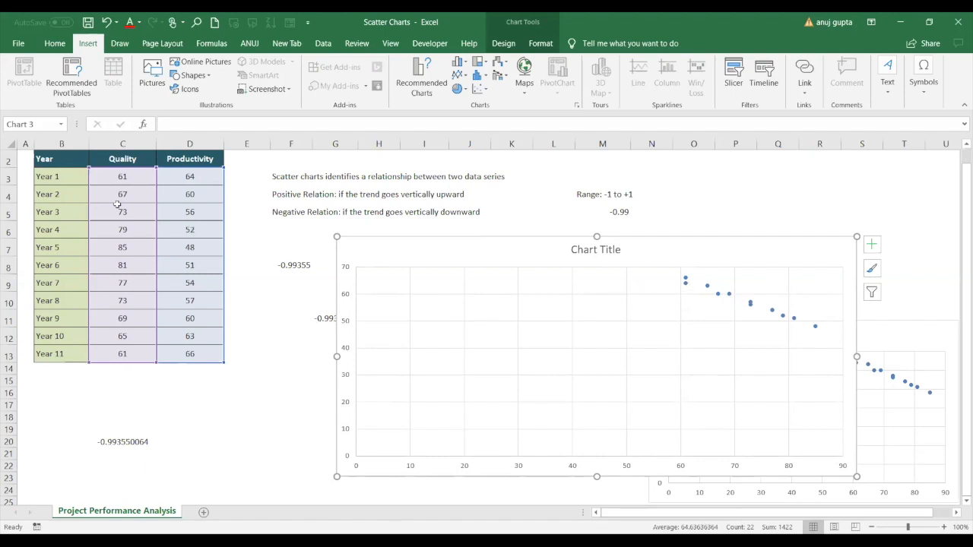
Step: Try a Year 2 productivity value of 170 to test an outlier's effect on the correlation, and undo that change
{"action": "left_click", "coordinate": [204, 198]}
{"action": "type", "text": "170"}
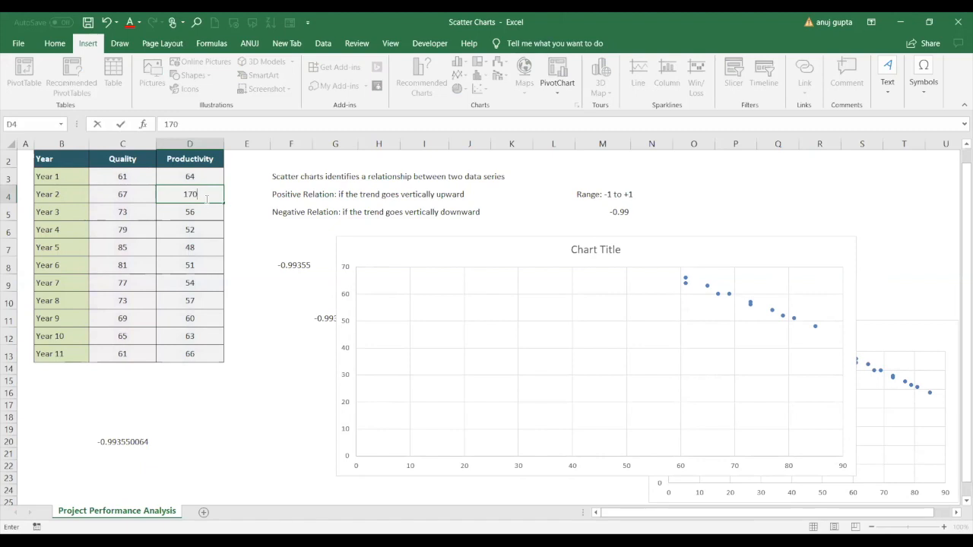
{"action": "key", "text": "Return"}
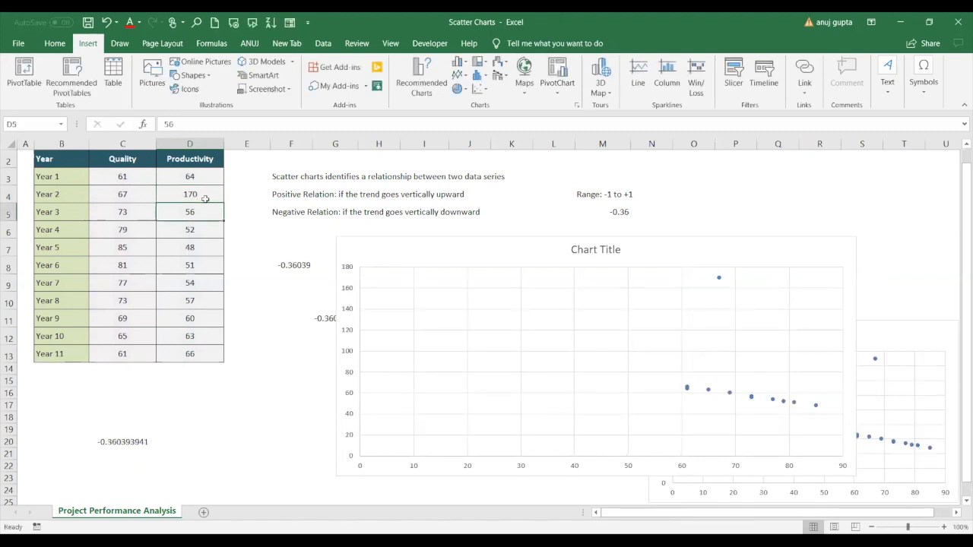
{"action": "key", "text": "Up"}
{"action": "key", "text": "Up"}
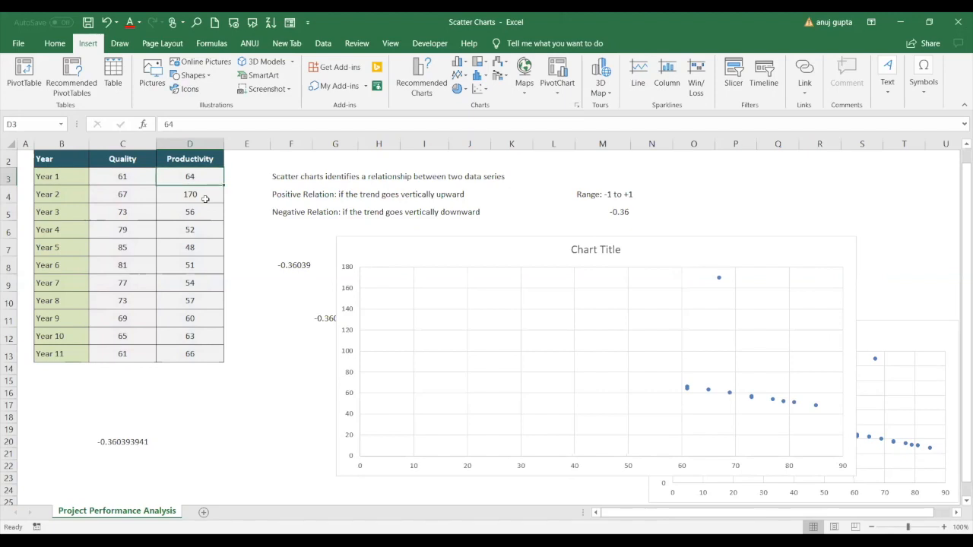
{"action": "key", "text": "ctrl+z"}
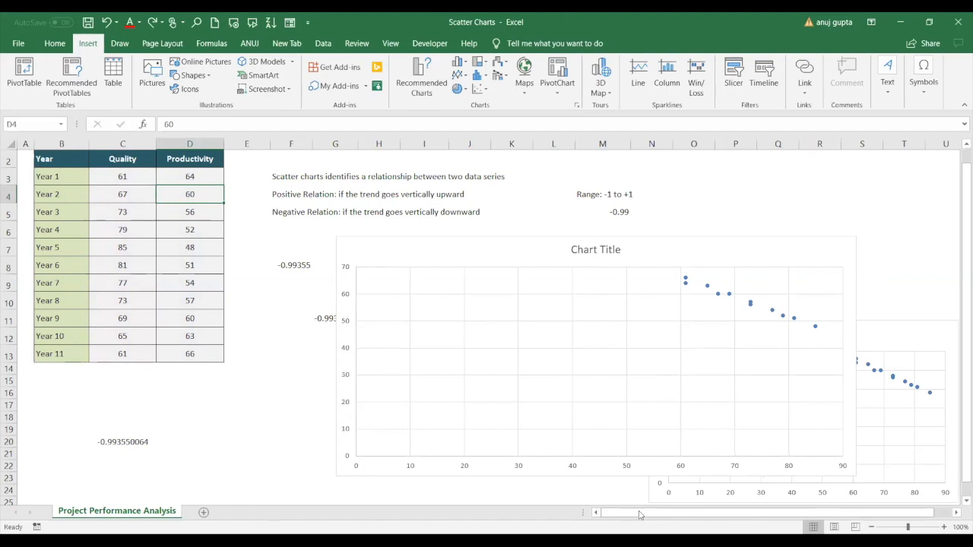
Step: Set the marker border width of the enlarged scatter chart's data series to 4.5 pt and deselect the chart
{"action": "left_click", "coordinate": [750, 304]}
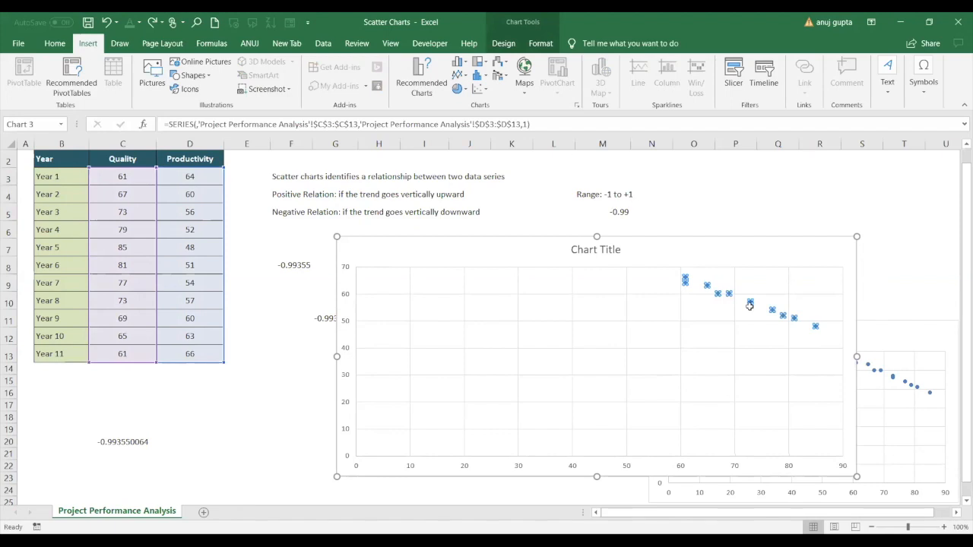
{"action": "double_click", "coordinate": [750, 305]}
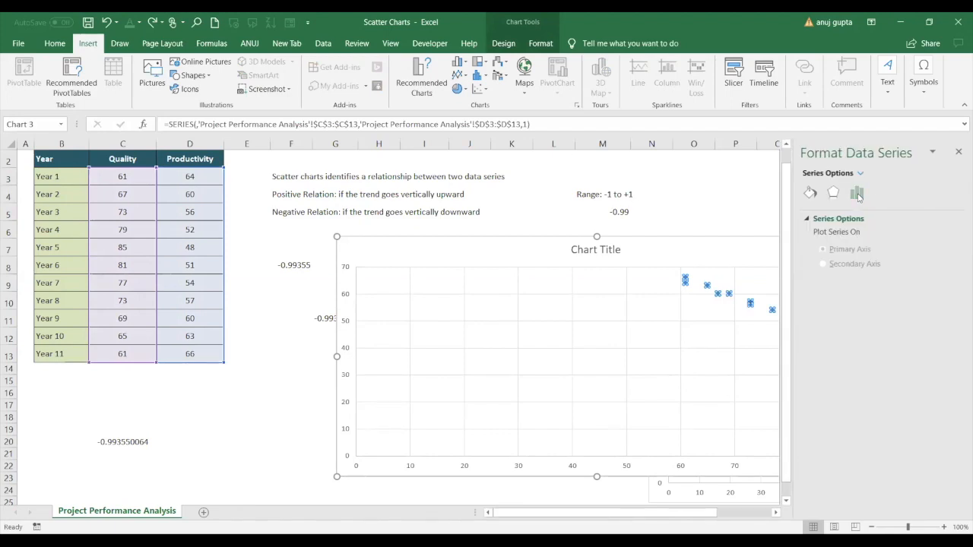
{"action": "left_click", "coordinate": [851, 219]}
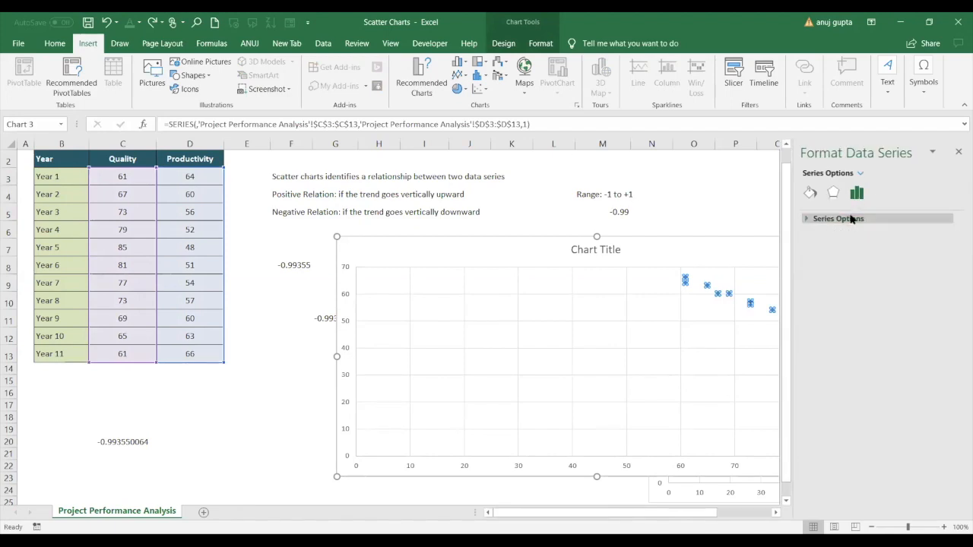
{"action": "left_click", "coordinate": [810, 193]}
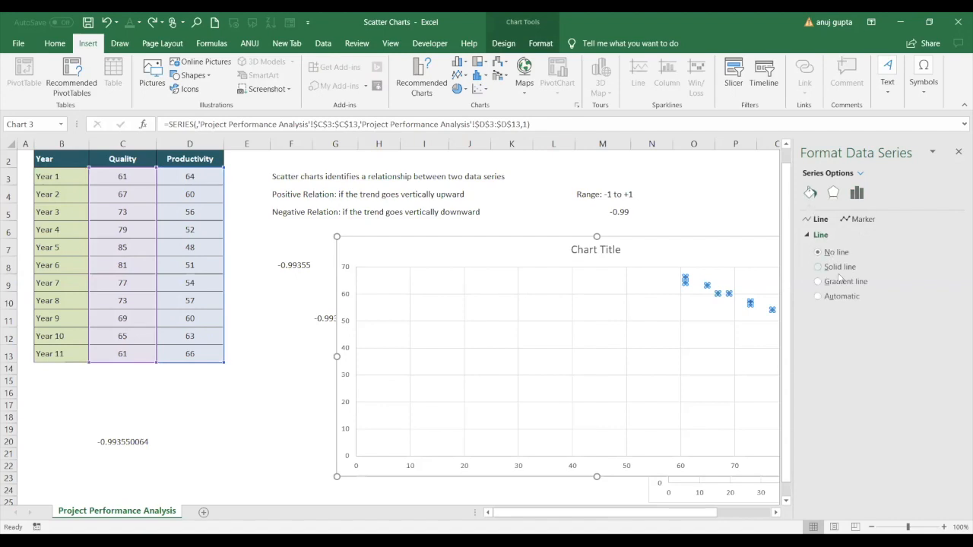
{"action": "left_click", "coordinate": [833, 193]}
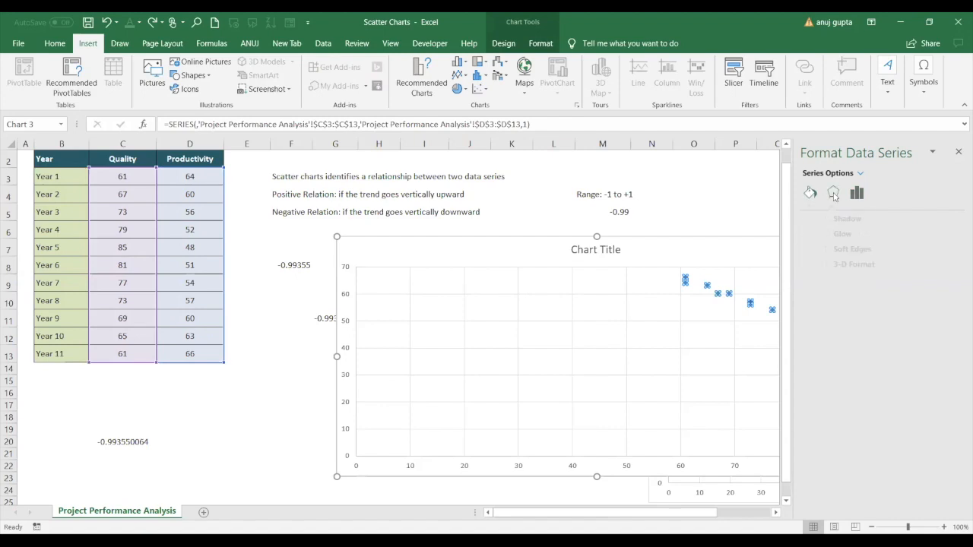
{"action": "left_click", "coordinate": [813, 194]}
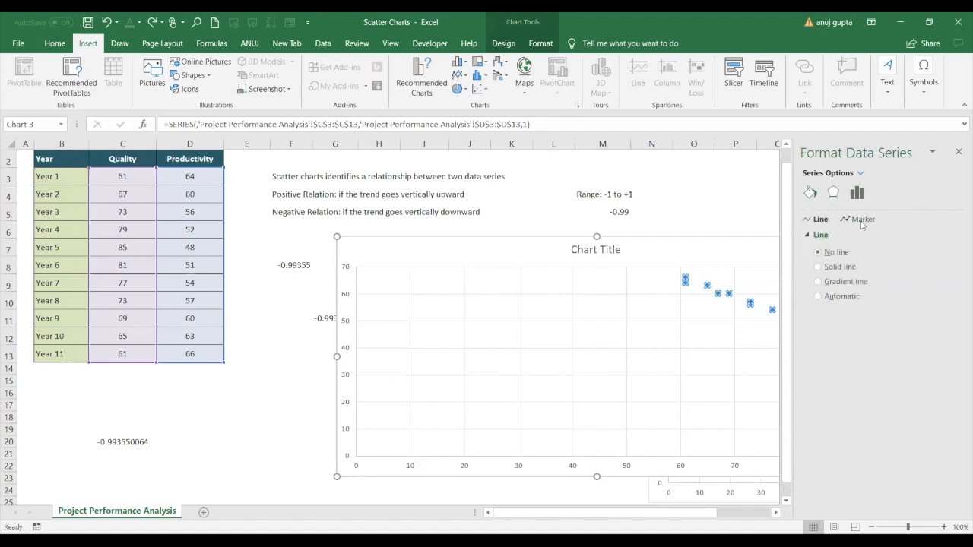
{"action": "left_click", "coordinate": [862, 220]}
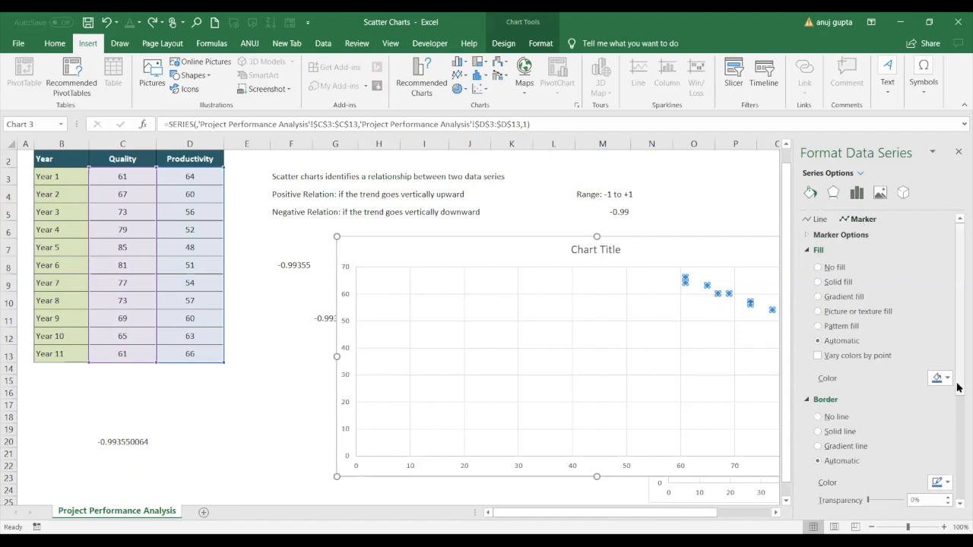
{"action": "left_click_drag", "start_coordinate": [958, 390], "coordinate": [957, 454]}
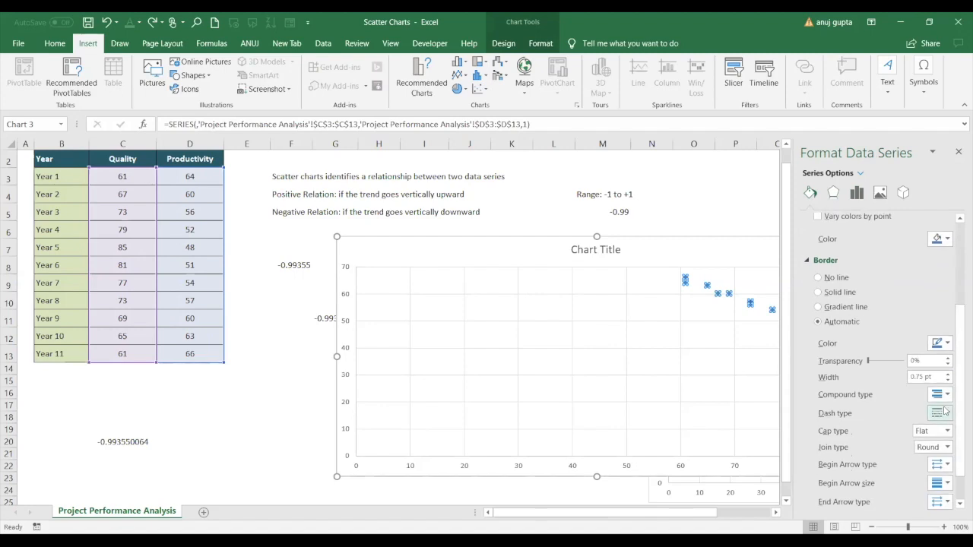
{"action": "left_click", "coordinate": [947, 373]}
{"action": "left_click", "coordinate": [948, 374]}
{"action": "left_click", "coordinate": [947, 373]}
{"action": "left_click", "coordinate": [947, 374]}
{"action": "left_click", "coordinate": [948, 374]}
{"action": "left_click", "coordinate": [948, 374]}
{"action": "left_click", "coordinate": [947, 374]}
{"action": "left_click", "coordinate": [948, 374]}
{"action": "left_click", "coordinate": [947, 374]}
{"action": "left_click", "coordinate": [948, 374]}
{"action": "left_click", "coordinate": [948, 374]}
{"action": "left_click", "coordinate": [948, 374]}
{"action": "left_click", "coordinate": [948, 380]}
{"action": "left_click", "coordinate": [948, 380]}
{"action": "left_click", "coordinate": [948, 380]}
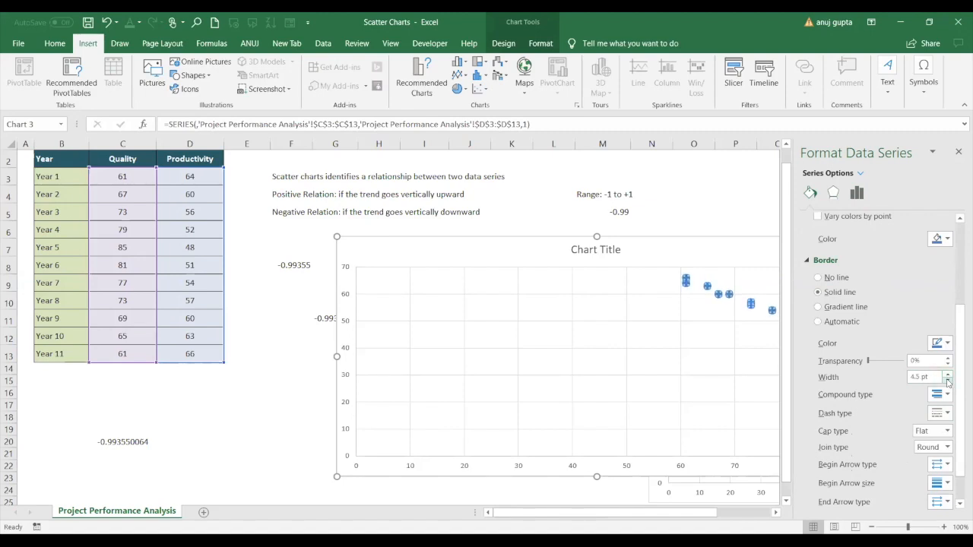
{"action": "scroll", "coordinate": [957, 457], "scroll_direction": "down", "scroll_amount": 1}
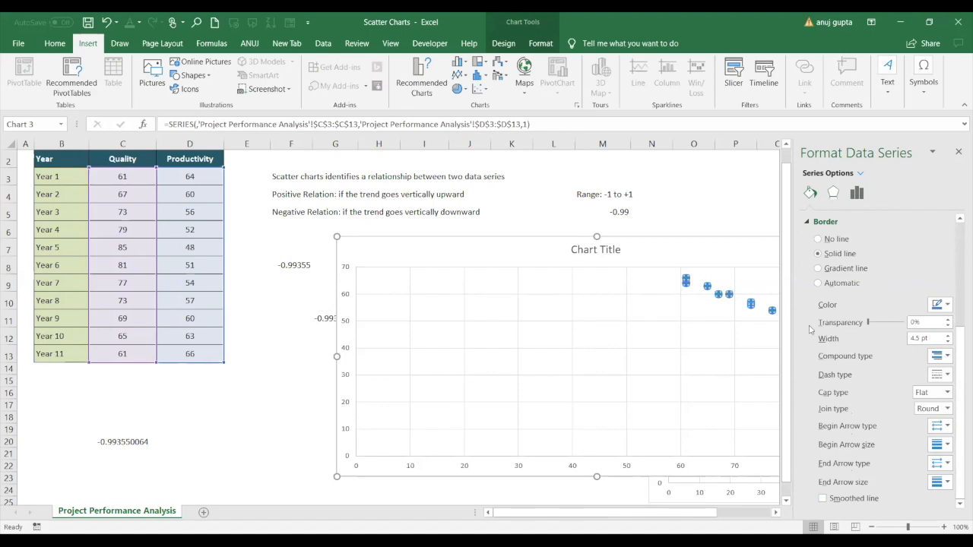
{"action": "left_click", "coordinate": [309, 289]}
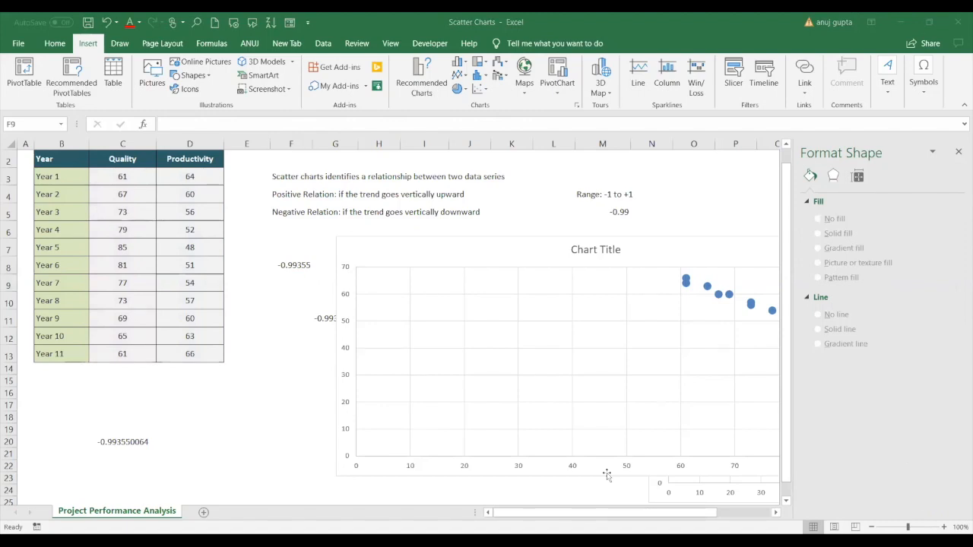
Step: Close the Scatter Charts workbook and switch to the Combination Chart workbook with editing enabled
{"action": "left_click", "coordinate": [958, 22]}
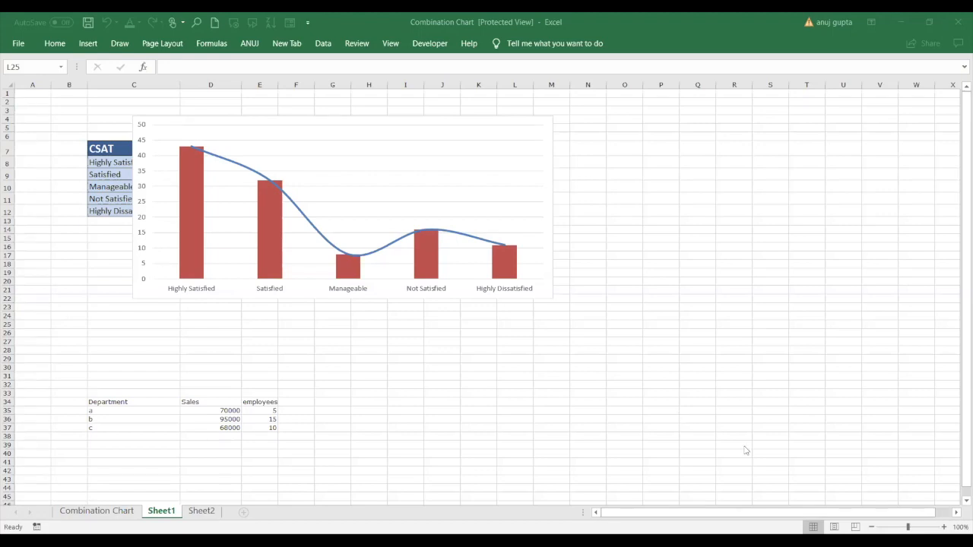
{"action": "left_click", "coordinate": [436, 358]}
{"action": "key", "text": "ctrl+s"}
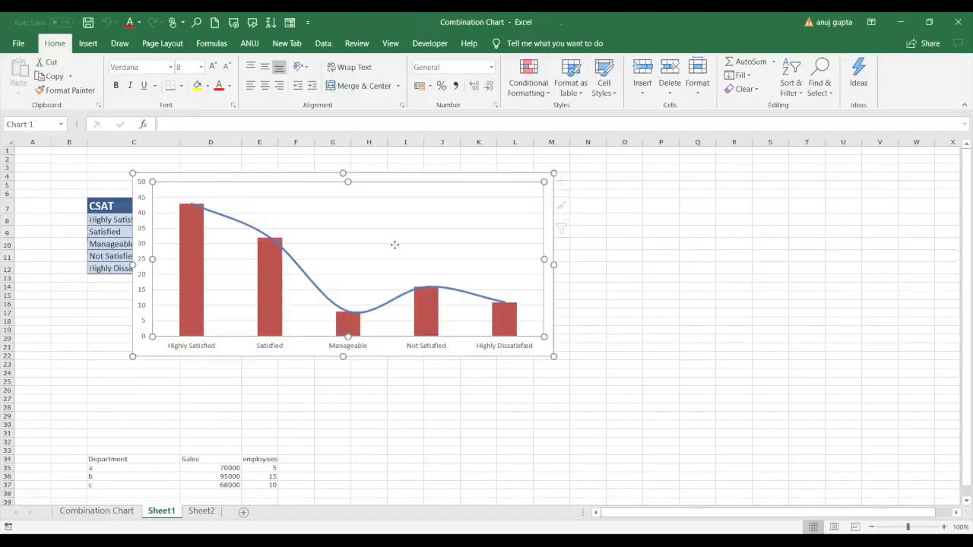
Step: Move the existing combination chart clear of the CSAT table and insert a histogram from the table data in C7:D12
{"action": "left_click_drag", "start_coordinate": [395, 246], "coordinate": [619, 350]}
{"action": "left_click_drag", "start_coordinate": [161, 190], "coordinate": [503, 292]}
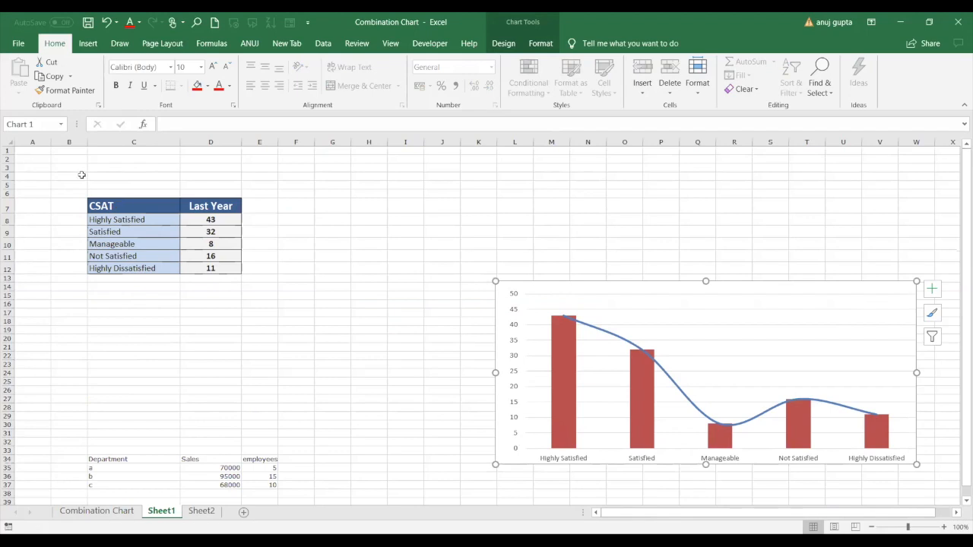
{"action": "left_click_drag", "start_coordinate": [111, 203], "coordinate": [212, 270]}
{"action": "left_click", "coordinate": [89, 47]}
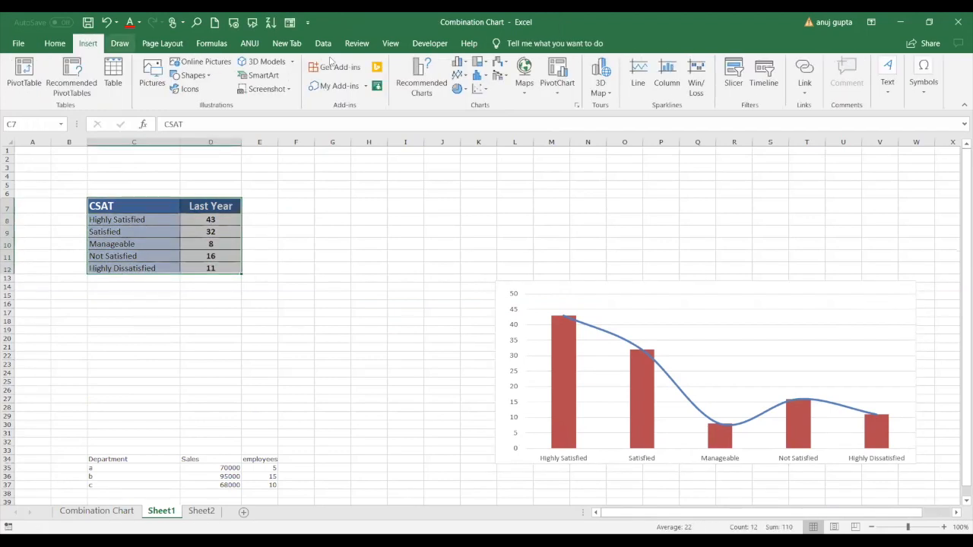
{"action": "left_click", "coordinate": [479, 79]}
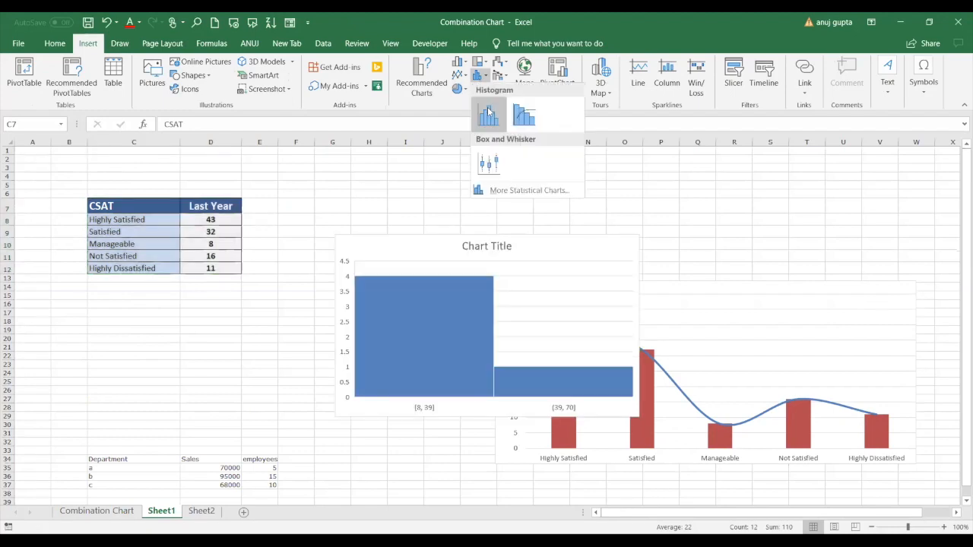
{"action": "left_click", "coordinate": [489, 112]}
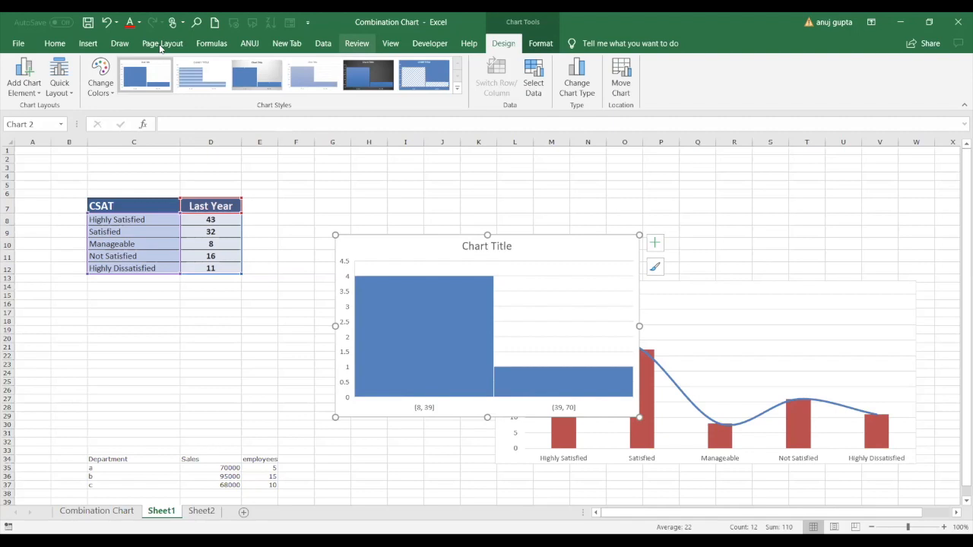
Step: Delete the histogram made from the CSAT table, keeping the existing combination chart
{"action": "left_click", "coordinate": [86, 43]}
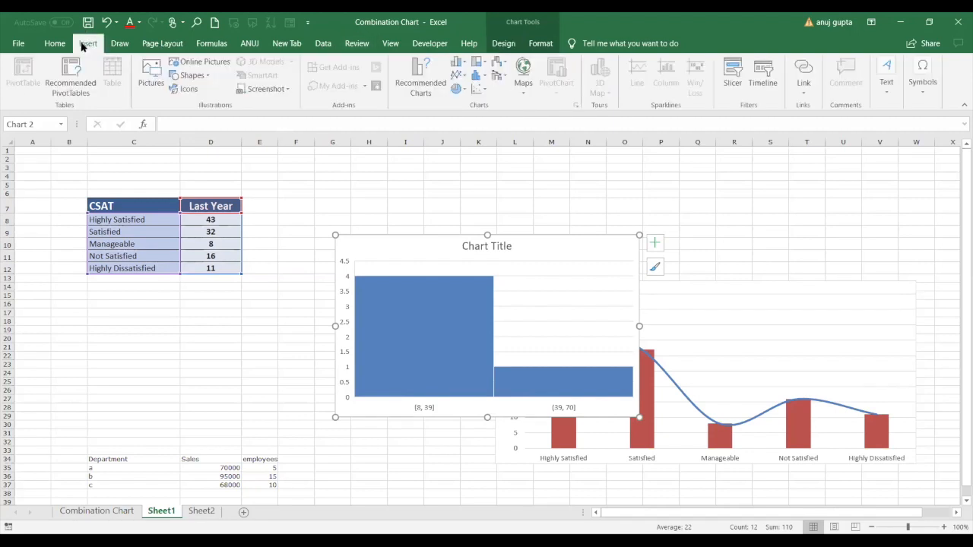
{"action": "left_click", "coordinate": [485, 79]}
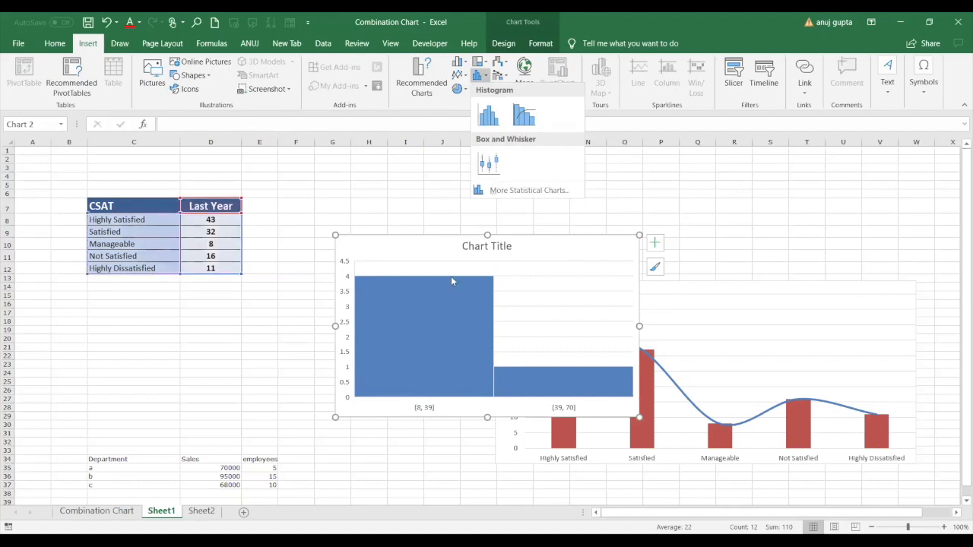
{"action": "left_click", "coordinate": [381, 244]}
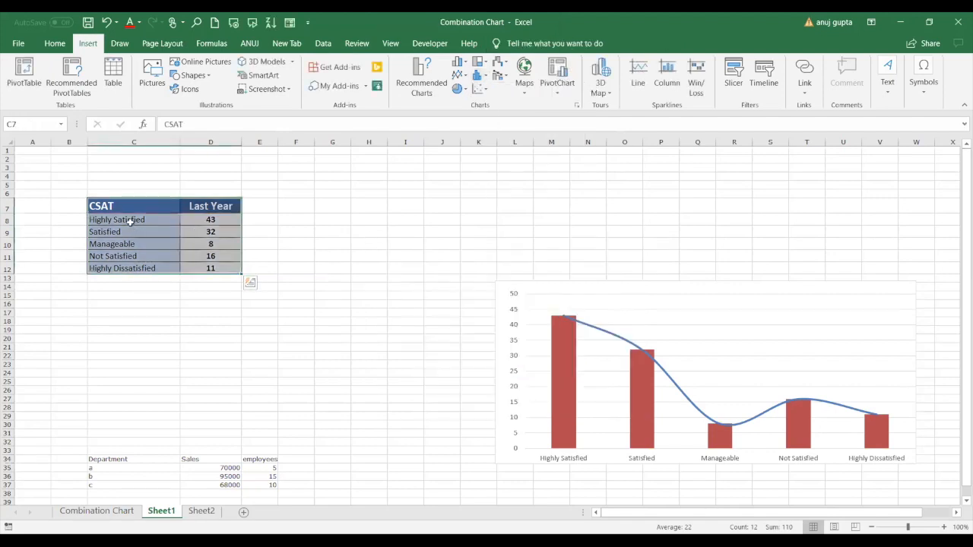
Step: Insert a Pareto chart from the CSAT table data in C7:D12
{"action": "left_click_drag", "start_coordinate": [127, 217], "coordinate": [206, 268]}
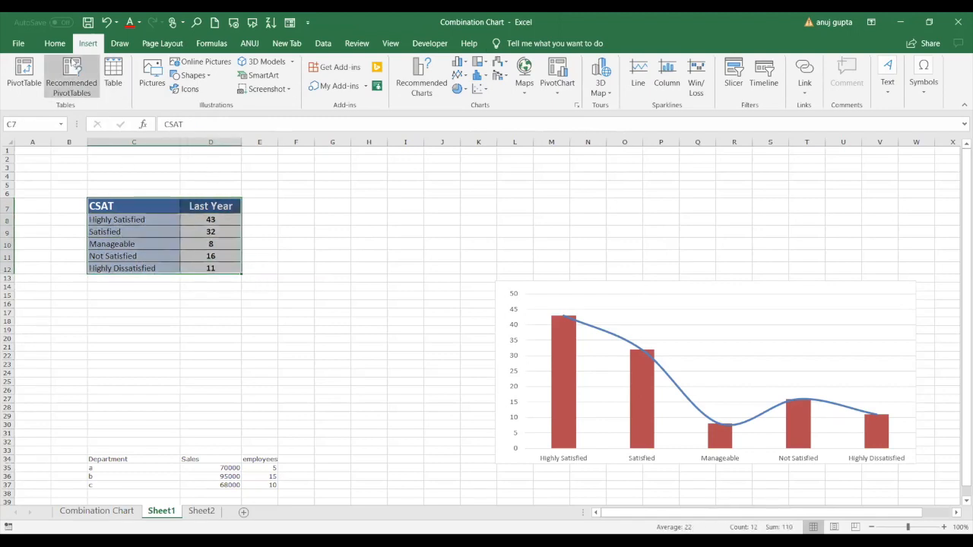
{"action": "left_click", "coordinate": [485, 77]}
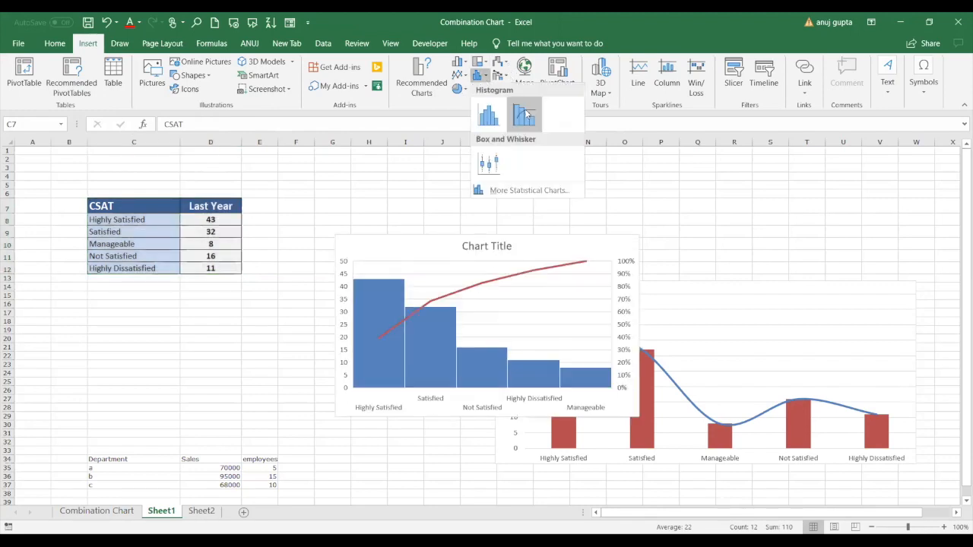
{"action": "left_click", "coordinate": [525, 113]}
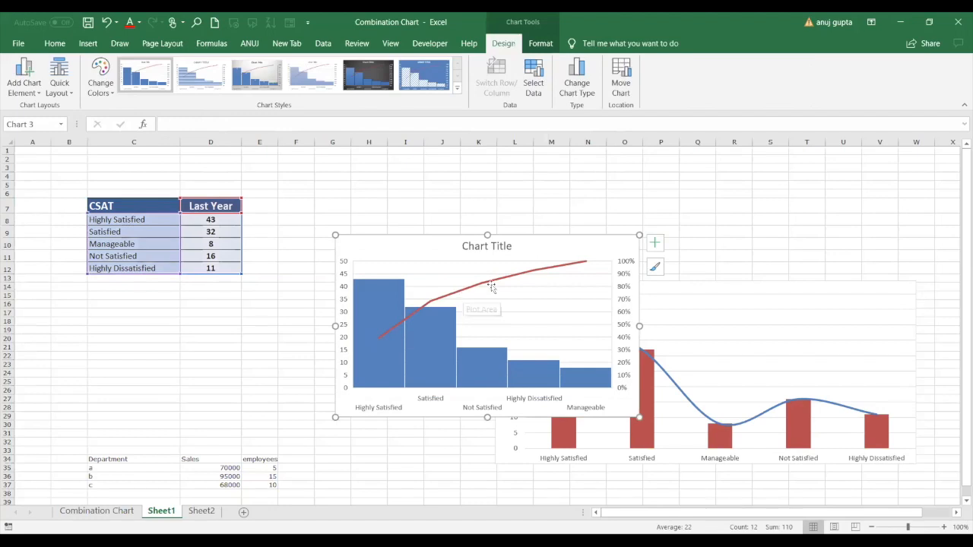
{"action": "left_click", "coordinate": [543, 272]}
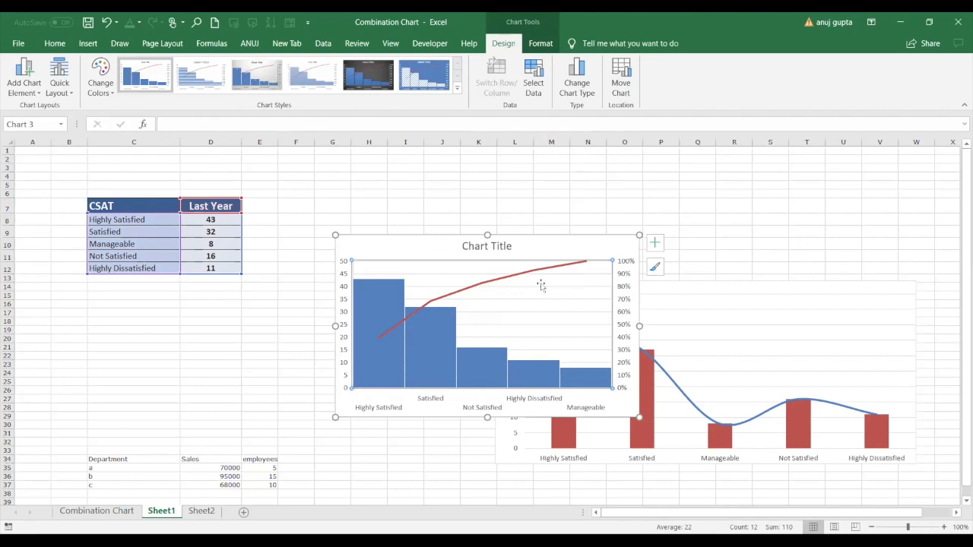
Step: Set the Last Year value of Highly Satisfied to 120 and of Manageable to 21 in the CSAT table
{"action": "left_click", "coordinate": [213, 244]}
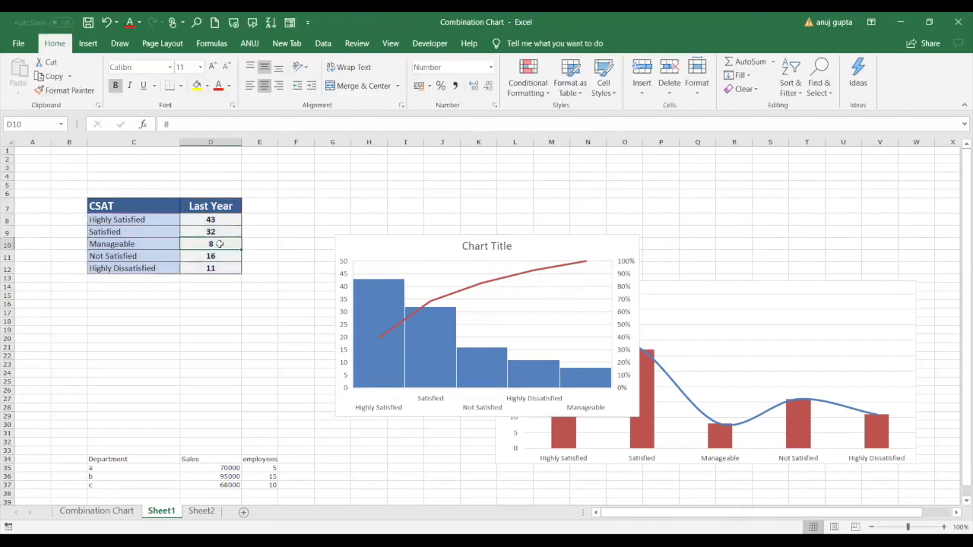
{"action": "left_click", "coordinate": [216, 206]}
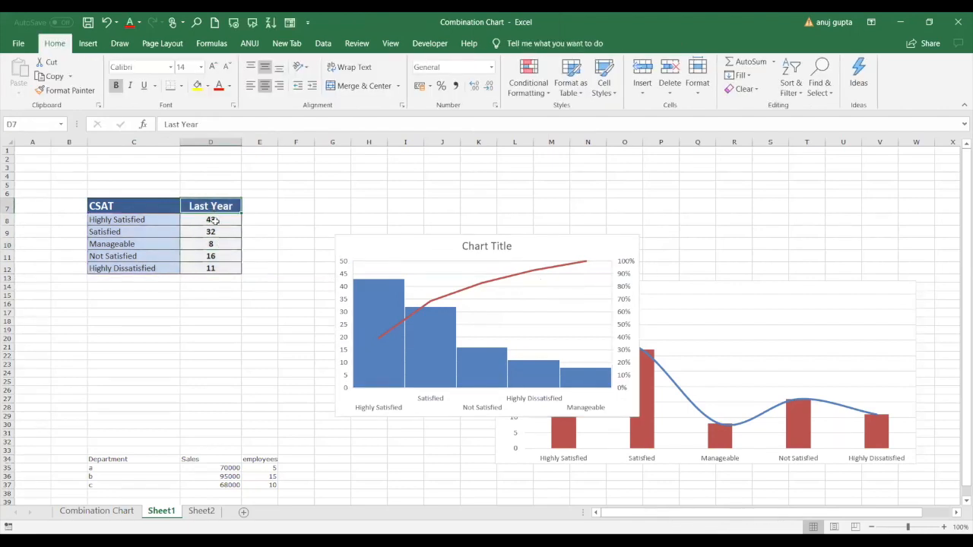
{"action": "left_click", "coordinate": [218, 223]}
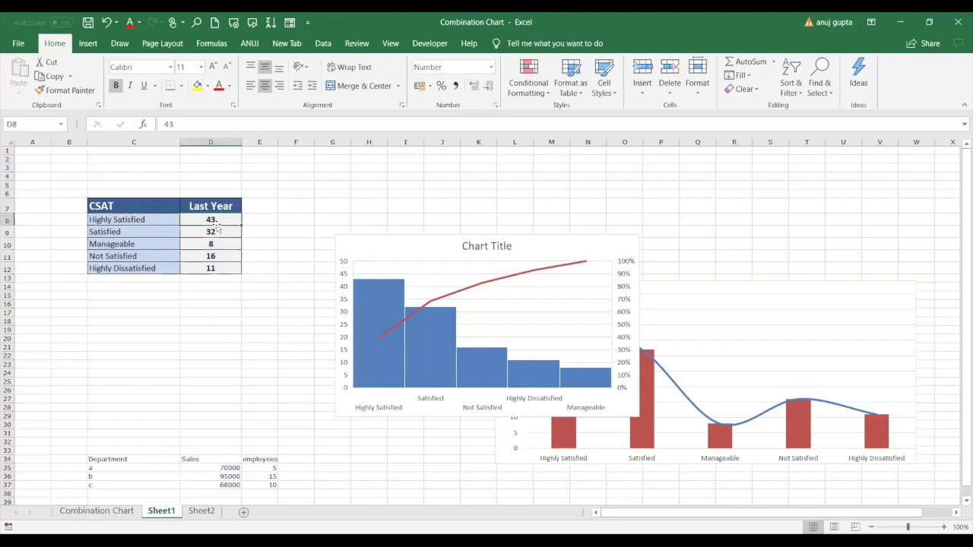
{"action": "type", "text": "120"}
{"action": "key", "text": "Return"}
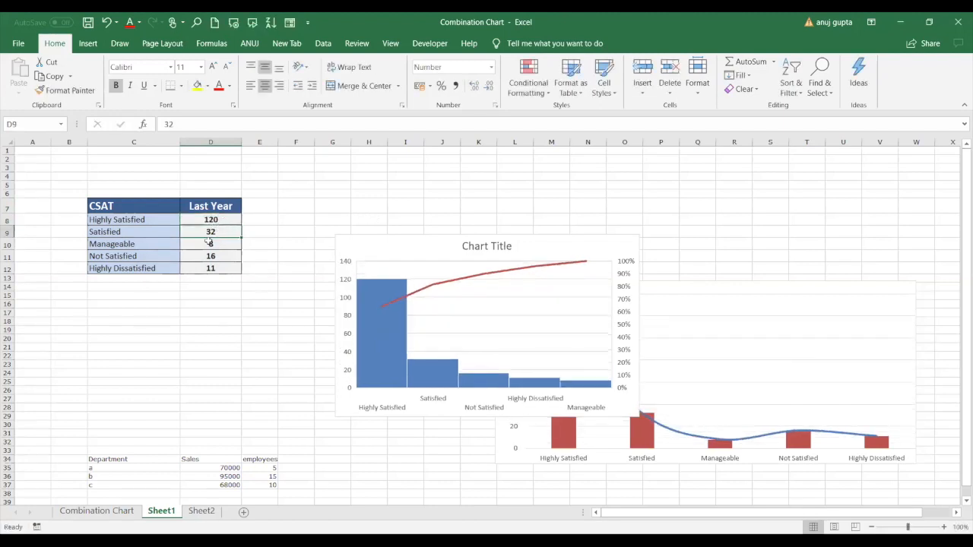
{"action": "left_click", "coordinate": [212, 246]}
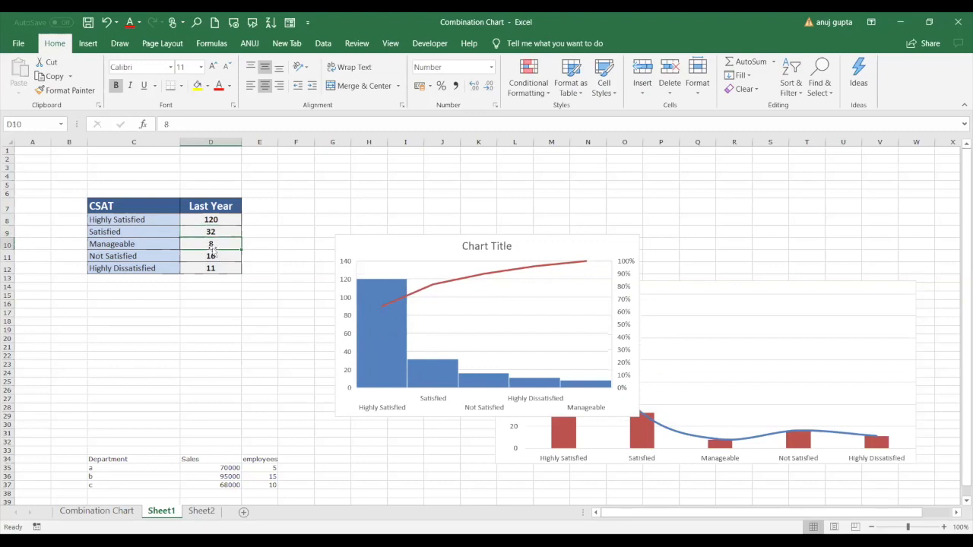
{"action": "type", "text": "21"}
{"action": "key", "text": "Return"}
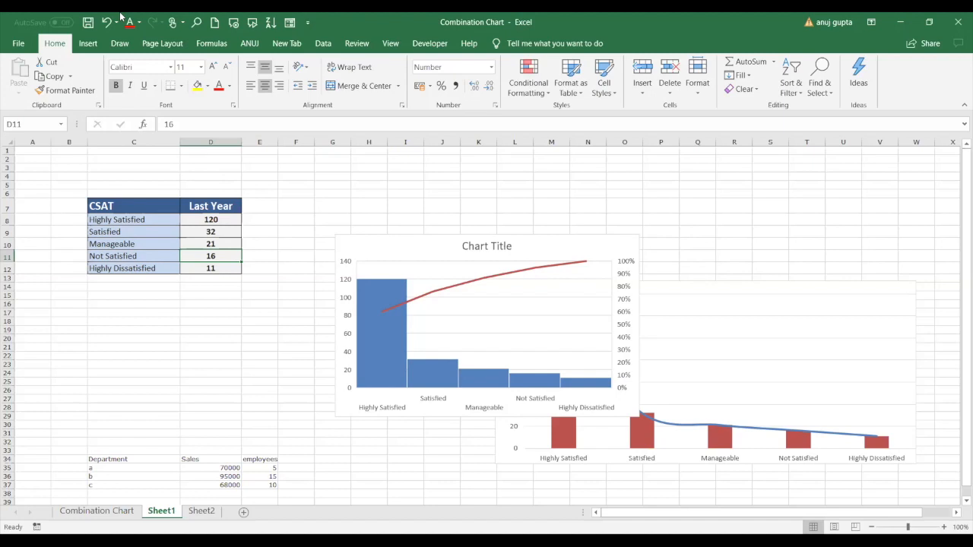
Step: Review the recommended charts and the full list of chart types for the CSAT data without inserting a chart
{"action": "left_click", "coordinate": [88, 43]}
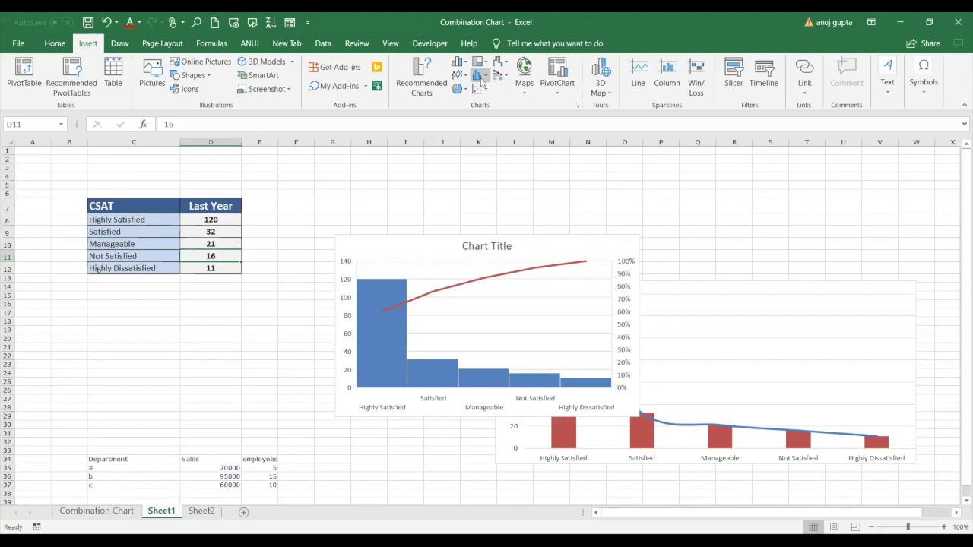
{"action": "left_click", "coordinate": [122, 45]}
{"action": "left_click", "coordinate": [88, 43]}
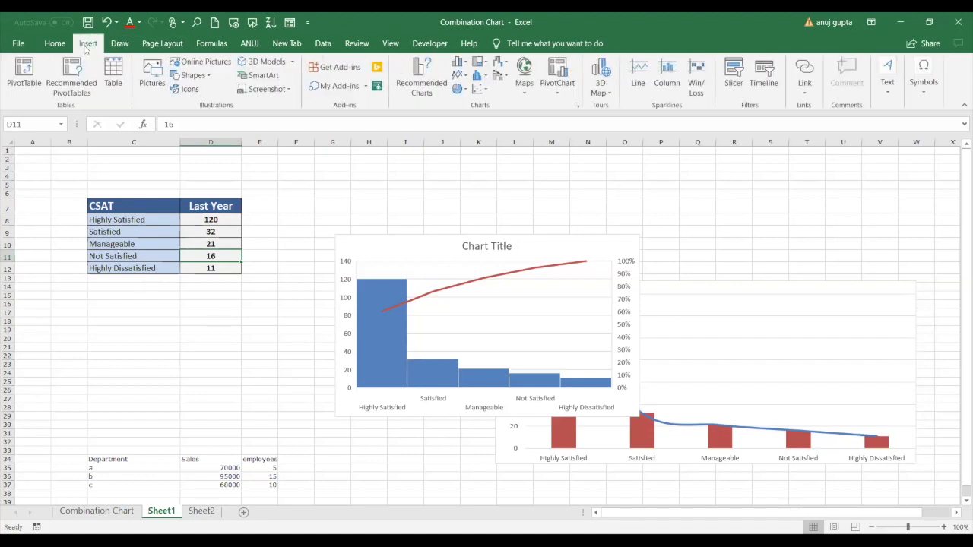
{"action": "left_click", "coordinate": [445, 87]}
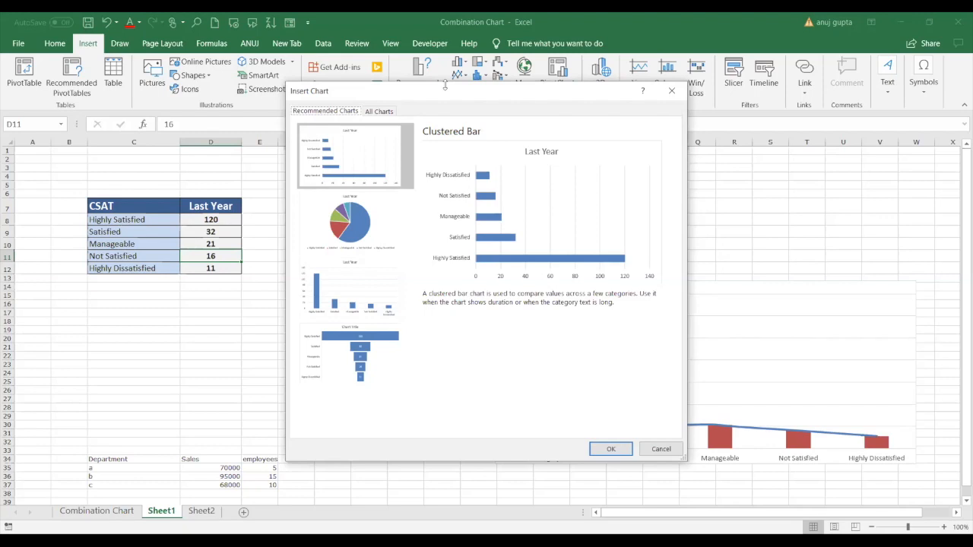
{"action": "left_click", "coordinate": [377, 111]}
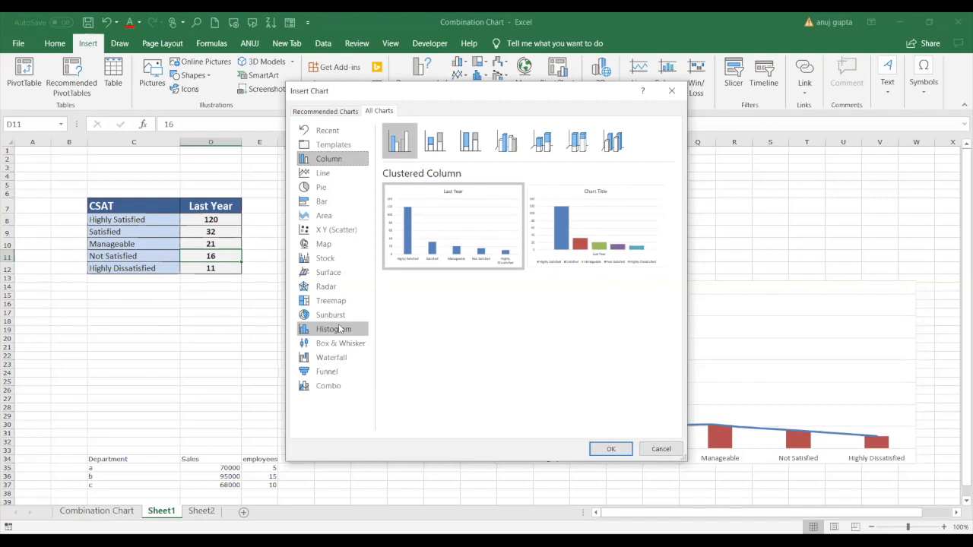
{"action": "left_click", "coordinate": [672, 90]}
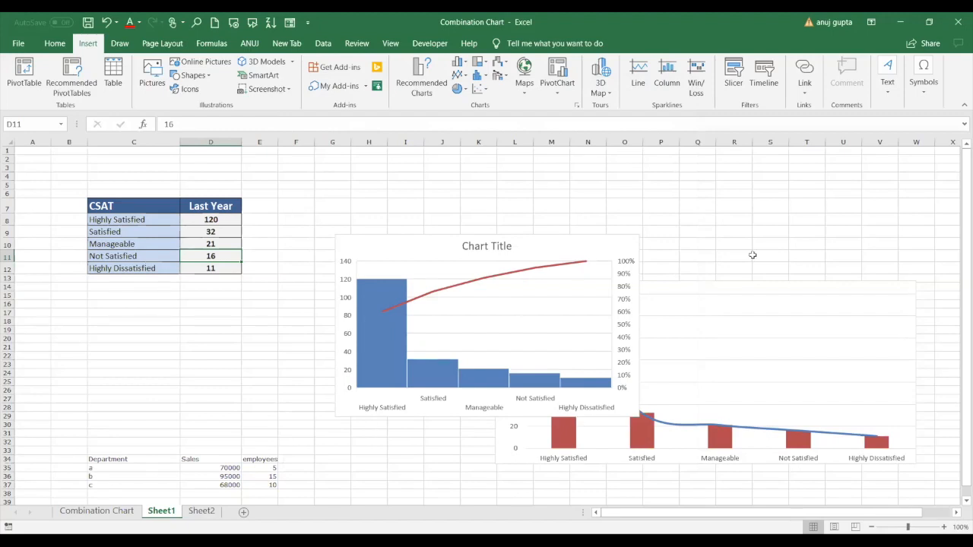
Step: Select the Pareto chart and close the Combination Chart workbook
{"action": "left_click", "coordinate": [731, 316]}
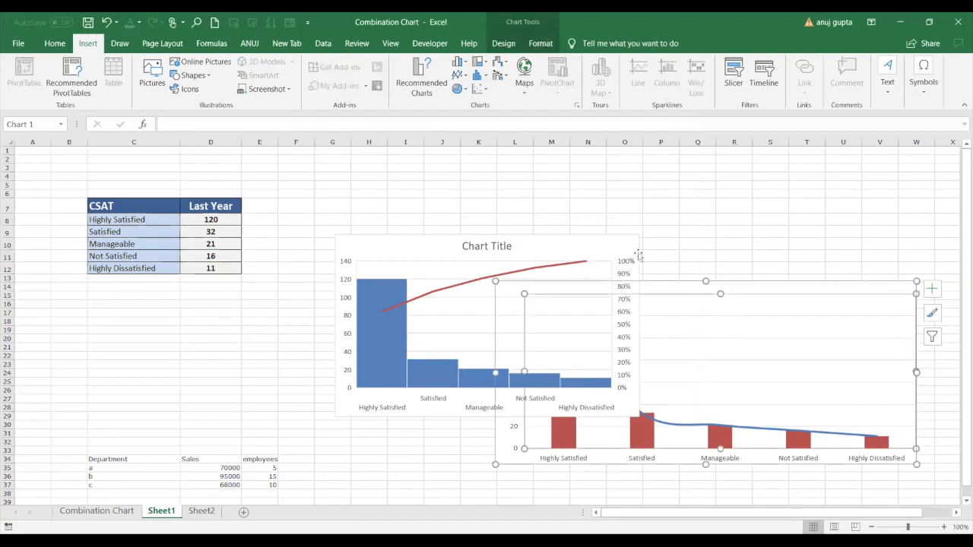
{"action": "left_click", "coordinate": [614, 246]}
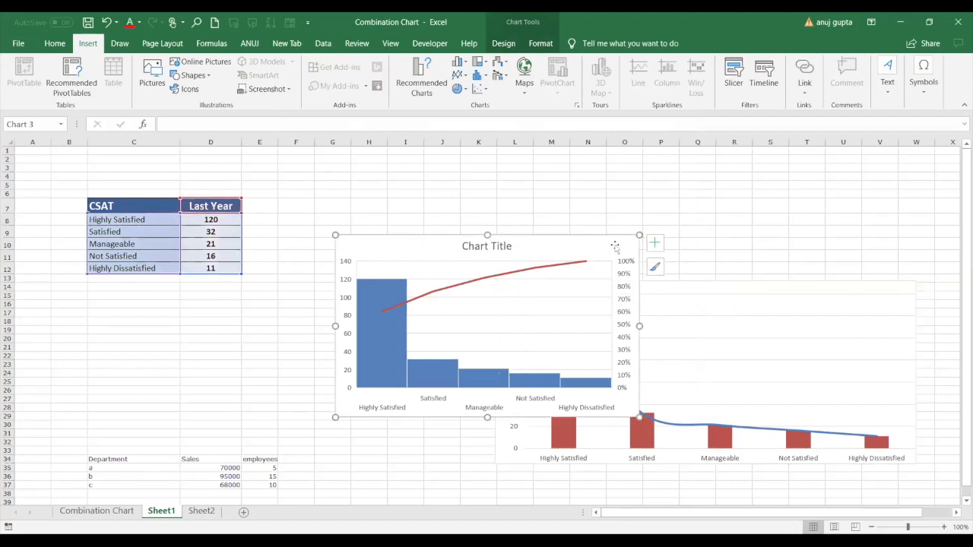
{"action": "left_click", "coordinate": [958, 21]}
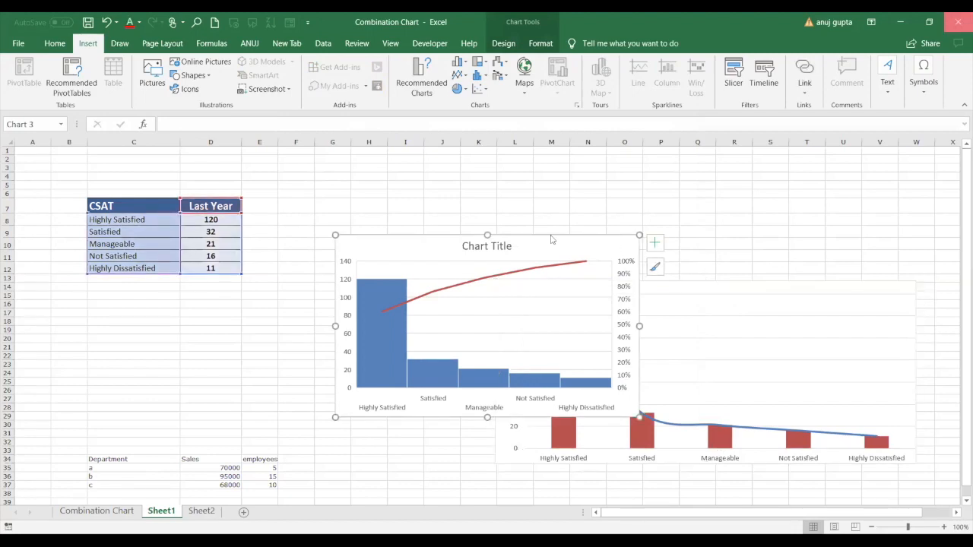
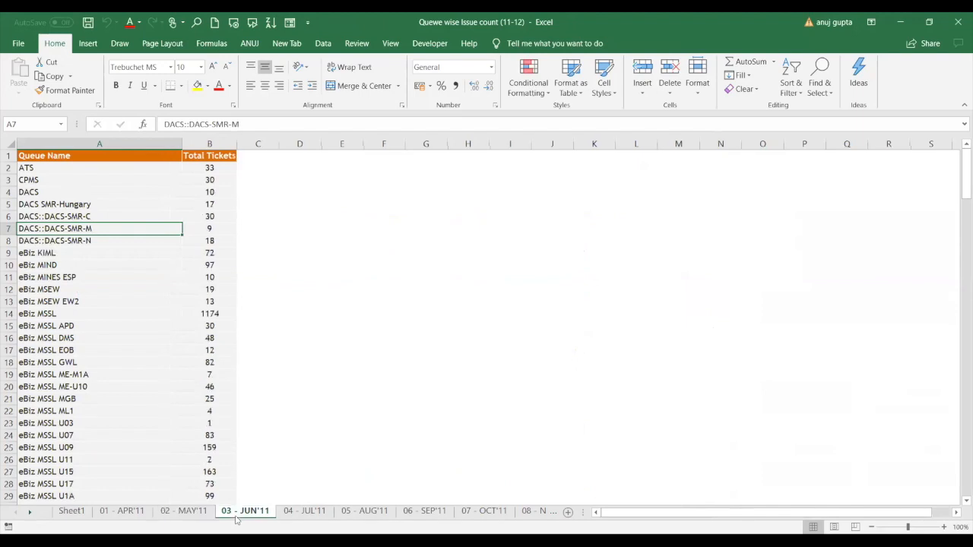
Step: Look through the monthly ticket sheets from 04 - JUL'11 to 09 - DEC'11 in the queue-wise issue count workbook
{"action": "left_click", "coordinate": [308, 517]}
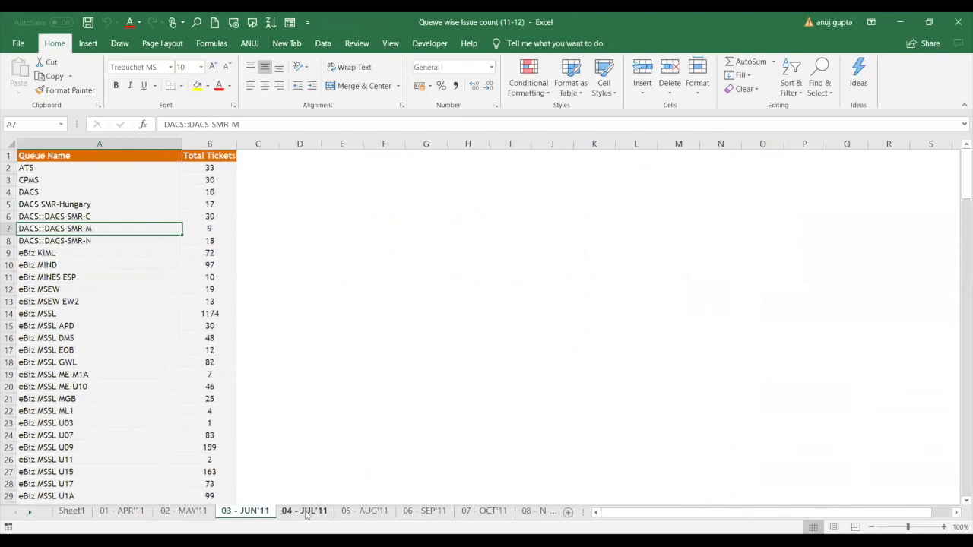
{"action": "left_click", "coordinate": [362, 517]}
{"action": "left_click", "coordinate": [418, 517]}
{"action": "key", "text": "ctrl+Page_Down"}
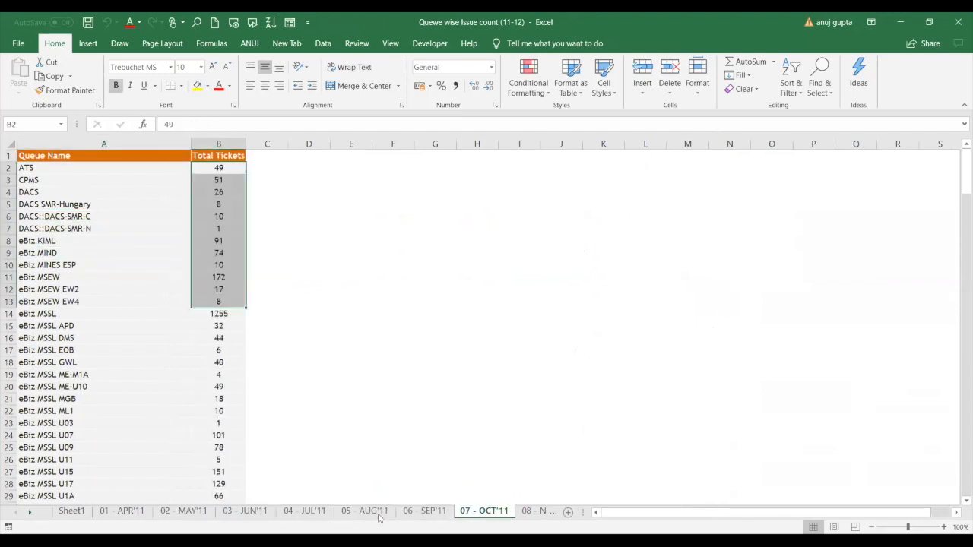
{"action": "key", "text": "ctrl+Page_Down"}
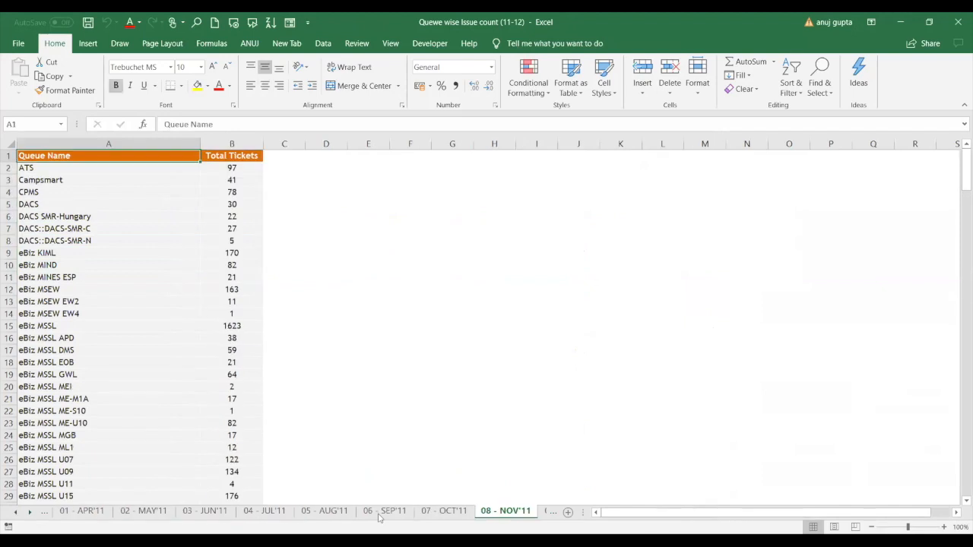
{"action": "key", "text": "ctrl+Page_Down"}
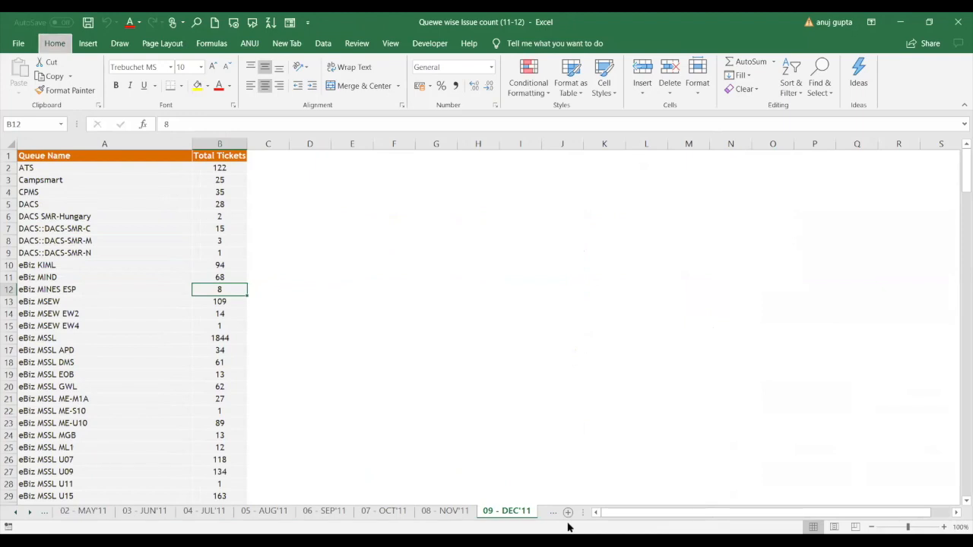
Step: Start a PivotTable in the PivotTable and PivotChart Wizard from multiple consolidation ranges, with page fields created manually
{"action": "key", "text": "alt+d"}
{"action": "key", "text": "p"}
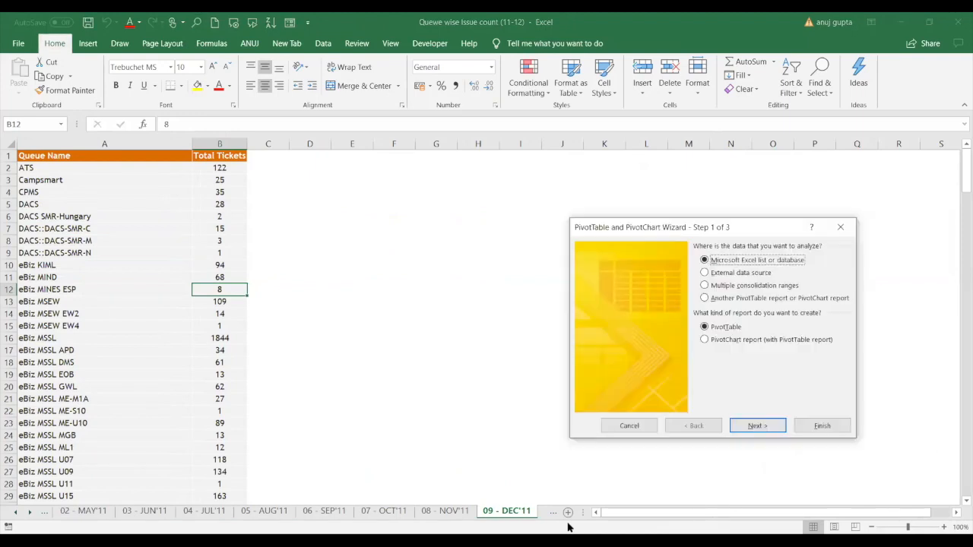
{"action": "left_click", "coordinate": [774, 289]}
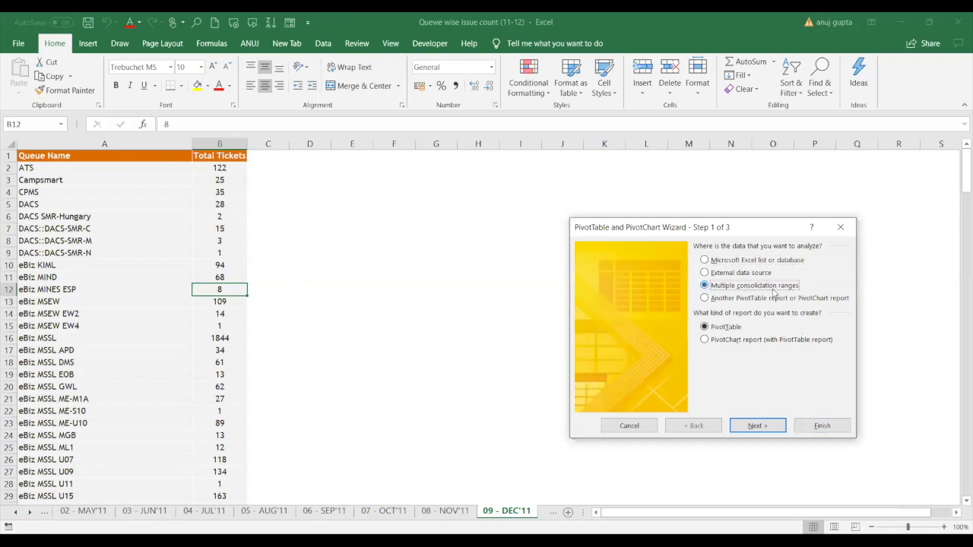
{"action": "left_click", "coordinate": [754, 427]}
{"action": "left_click", "coordinate": [741, 335]}
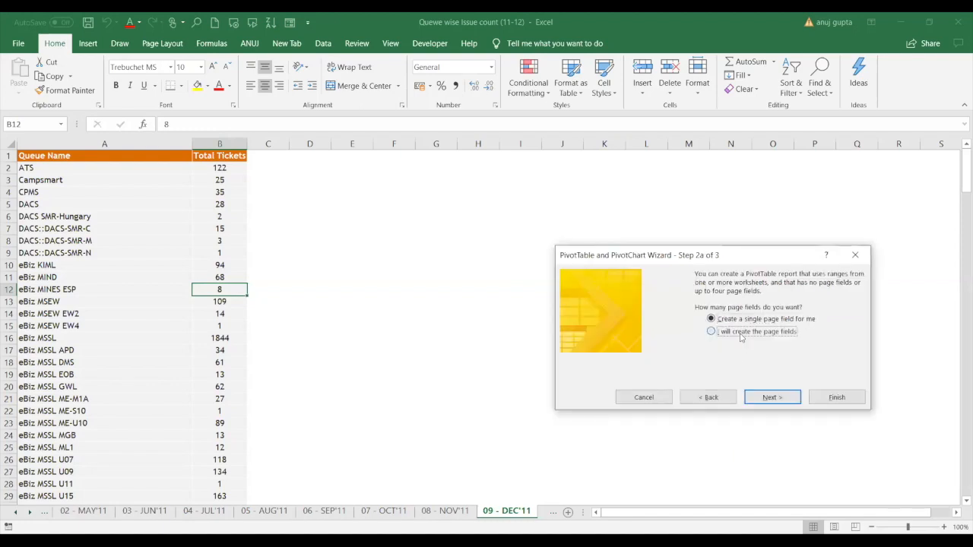
{"action": "left_click", "coordinate": [774, 402]}
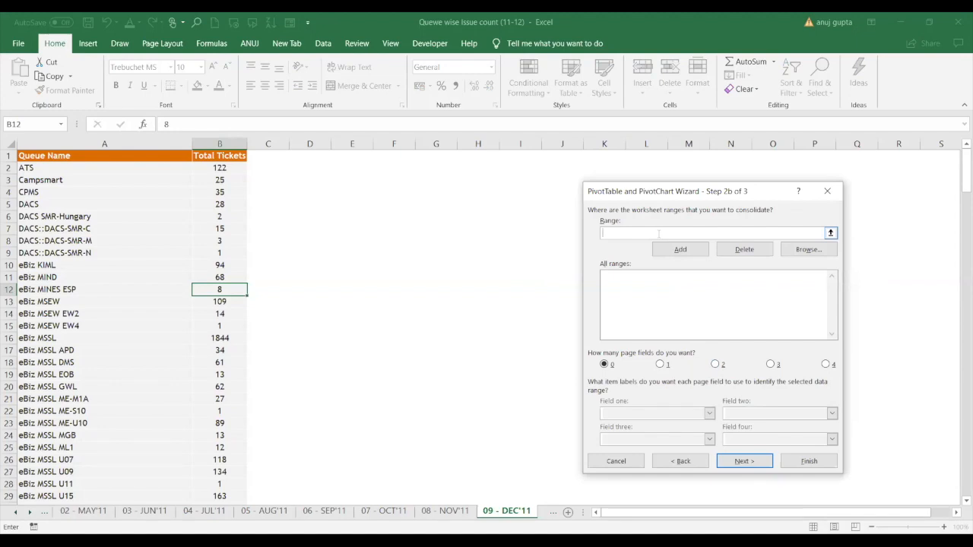
Step: Add the range $A$1:$B$189 of the 01 - APR'11 sheet to the ranges to consolidate
{"action": "left_click", "coordinate": [18, 513]}
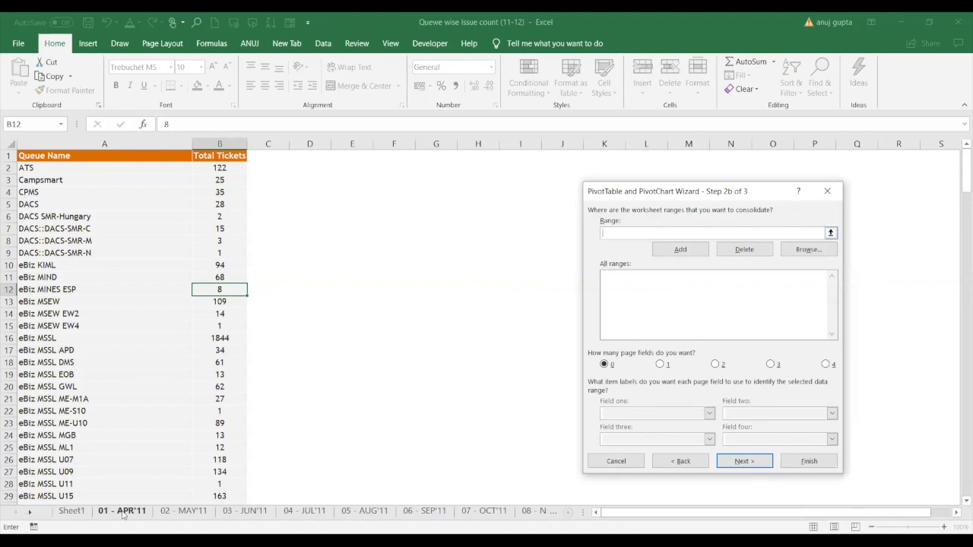
{"action": "left_click", "coordinate": [121, 513]}
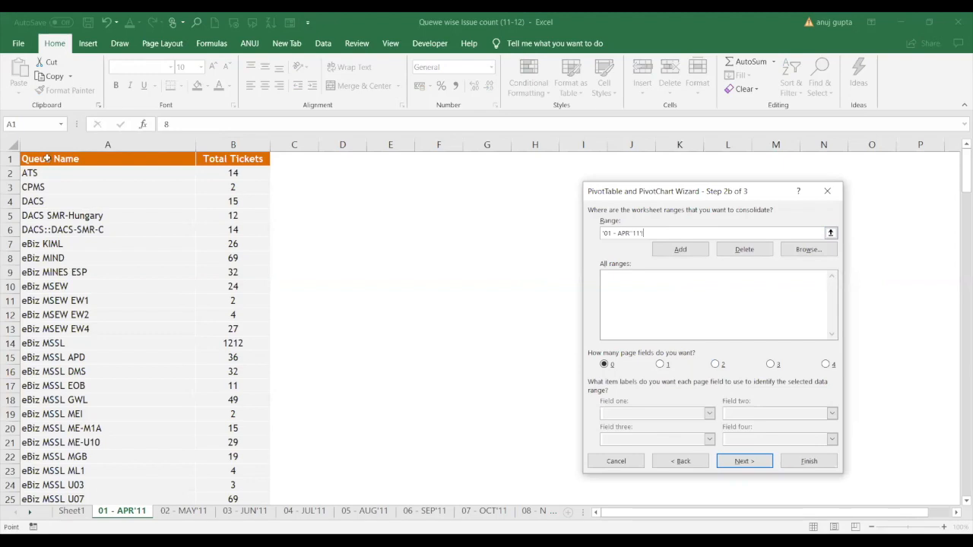
{"action": "left_click_drag", "start_coordinate": [48, 158], "coordinate": [214, 510]}
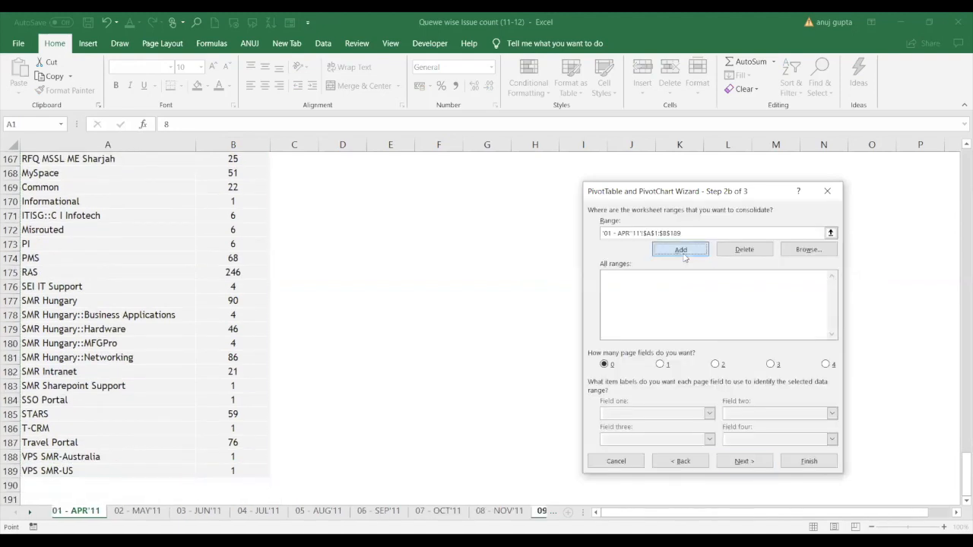
{"action": "left_click", "coordinate": [681, 250]}
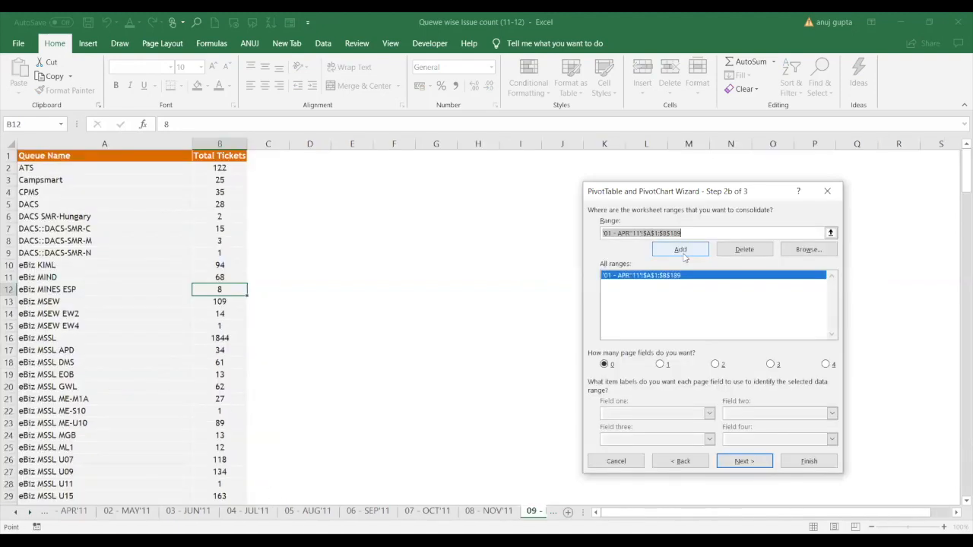
Step: Add the range $A$1:$B$189 of the sheets 02 - MAY'11, 03 - JUN'11, 04 - JUL'11 and 05 - AUG'11 to the ranges to consolidate
{"action": "left_click", "coordinate": [145, 512]}
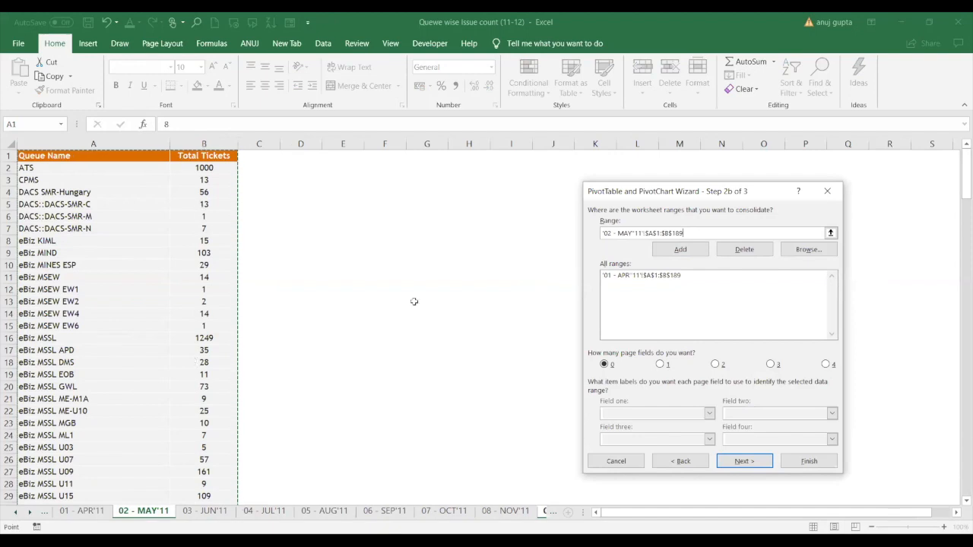
{"action": "left_click", "coordinate": [666, 251]}
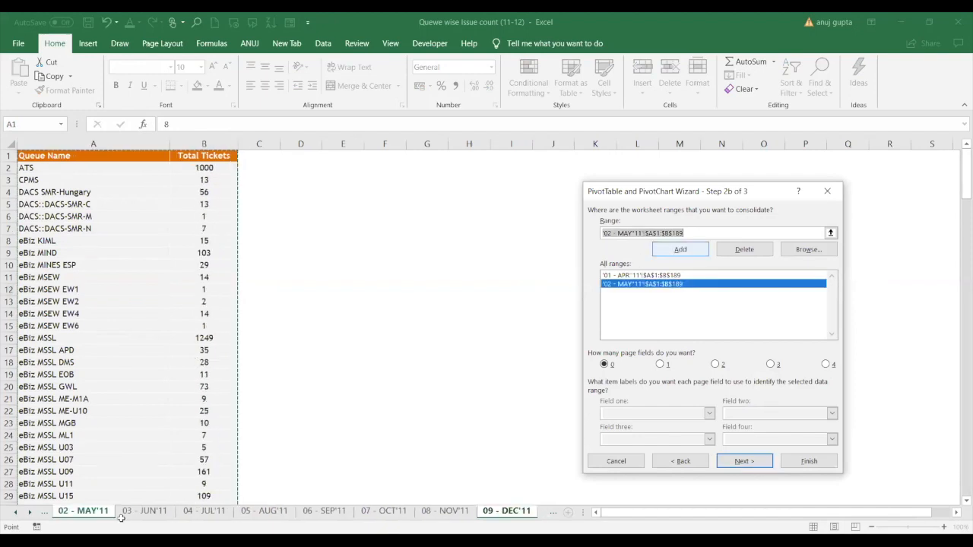
{"action": "left_click", "coordinate": [146, 511]}
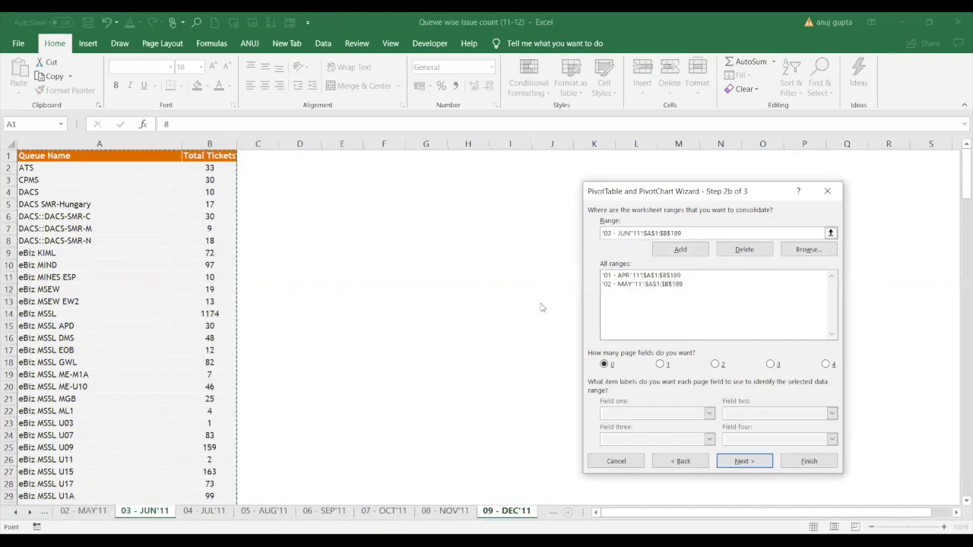
{"action": "left_click", "coordinate": [681, 251]}
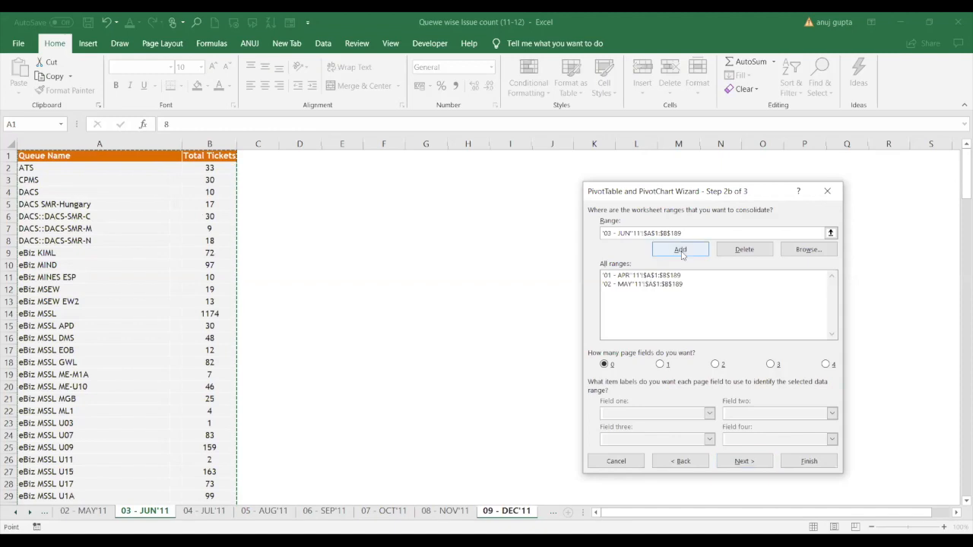
{"action": "left_click", "coordinate": [204, 511]}
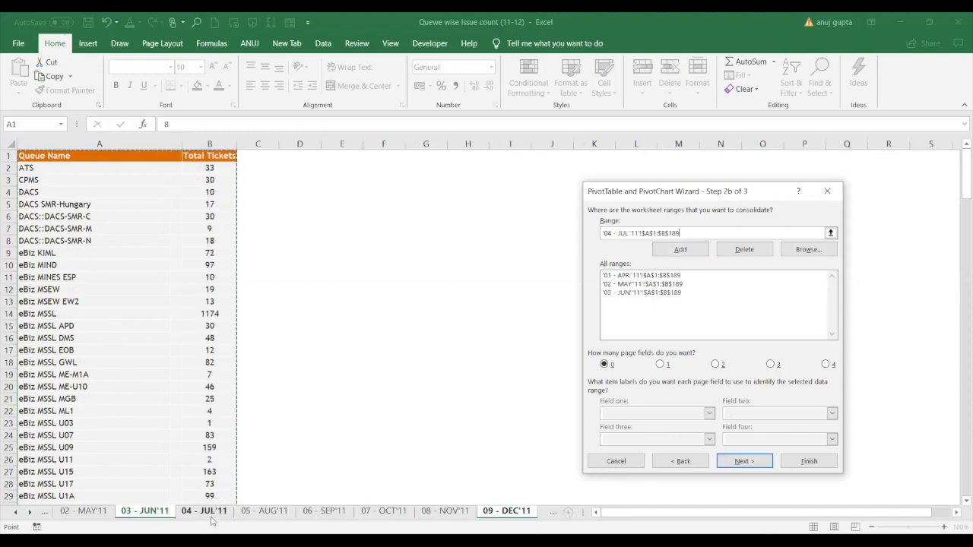
{"action": "left_click", "coordinate": [669, 253]}
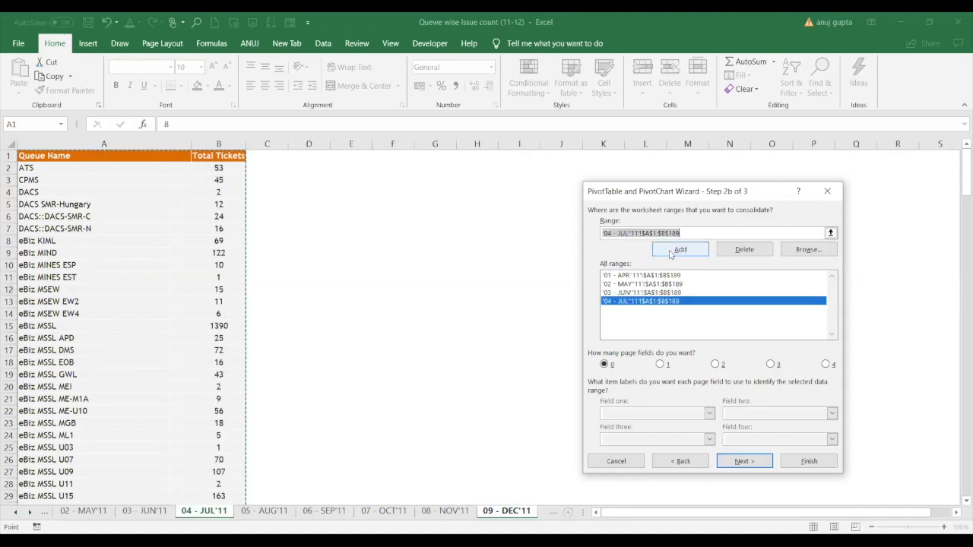
{"action": "left_click", "coordinate": [281, 512]}
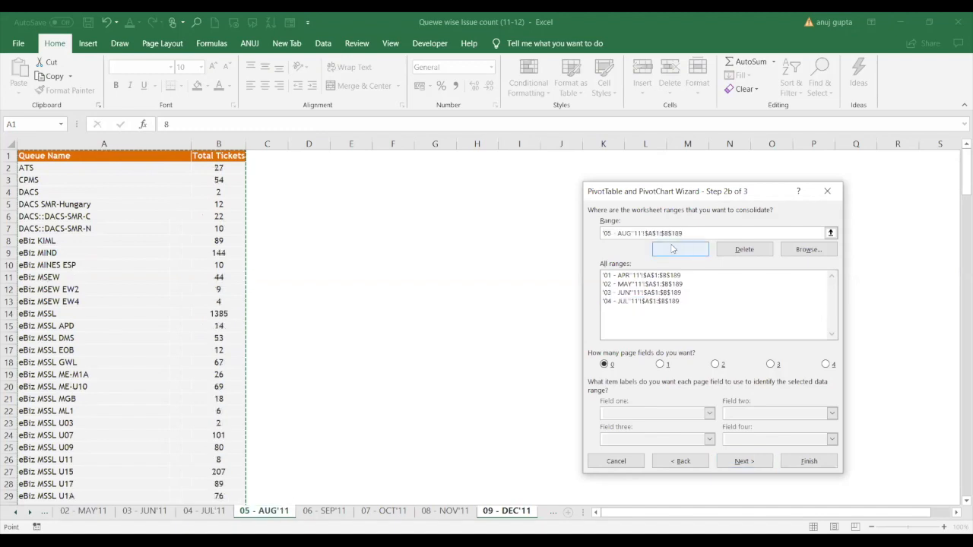
{"action": "left_click", "coordinate": [680, 249]}
Step: Add the range $A$1:$B$189 of the sheets 06 - SEP'11, 07 - OCT'11, 08 - NOV'11 and 09 - DEC'11 to the consolidation ranges
{"action": "left_click", "coordinate": [324, 511]}
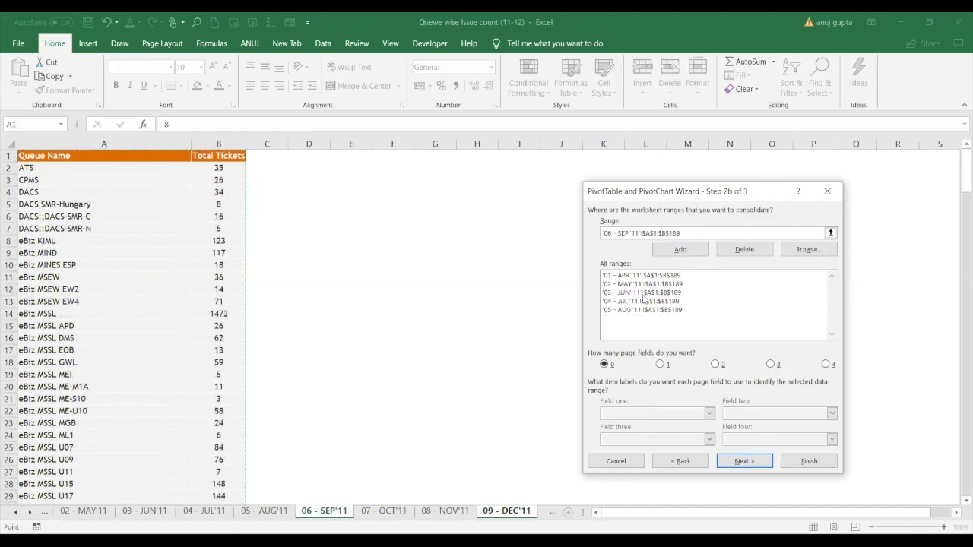
{"action": "left_click", "coordinate": [698, 250]}
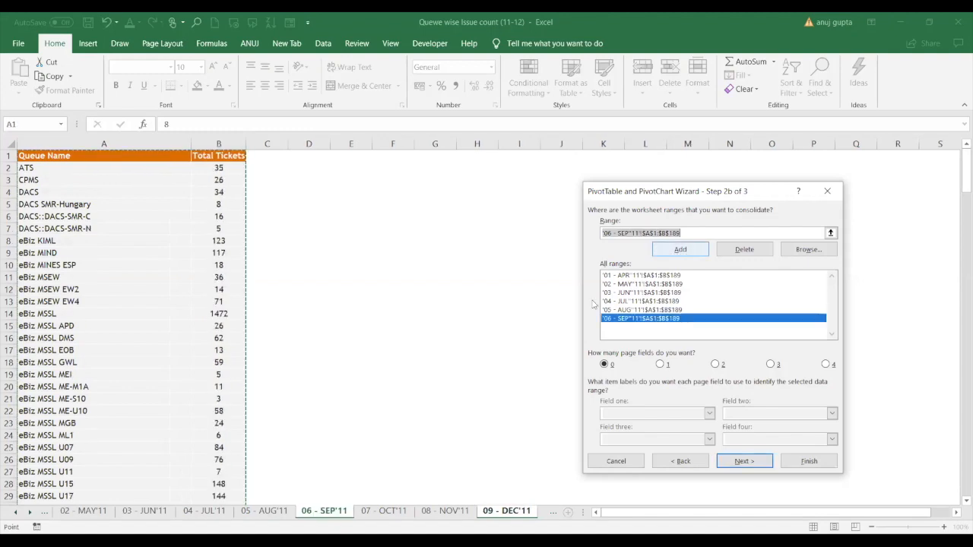
{"action": "left_click", "coordinate": [384, 509]}
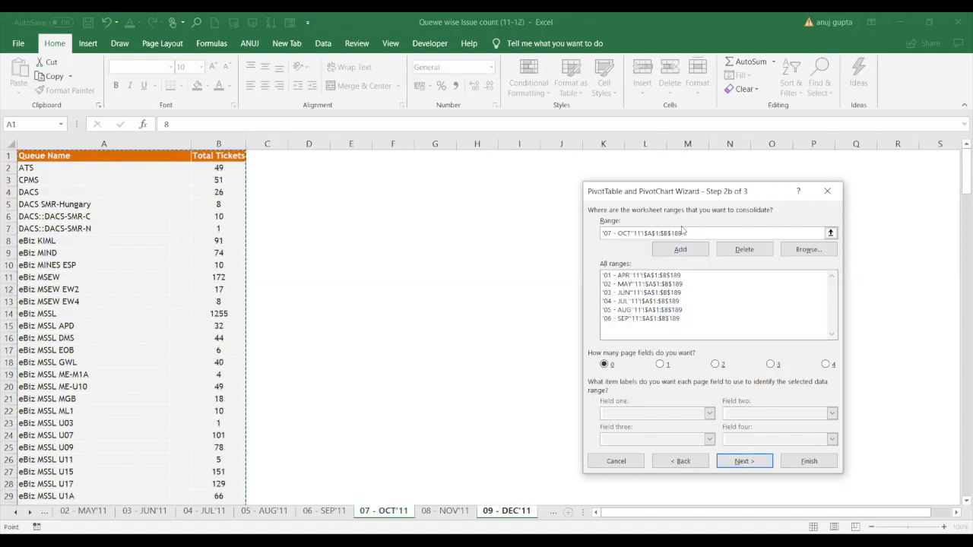
{"action": "left_click", "coordinate": [681, 250]}
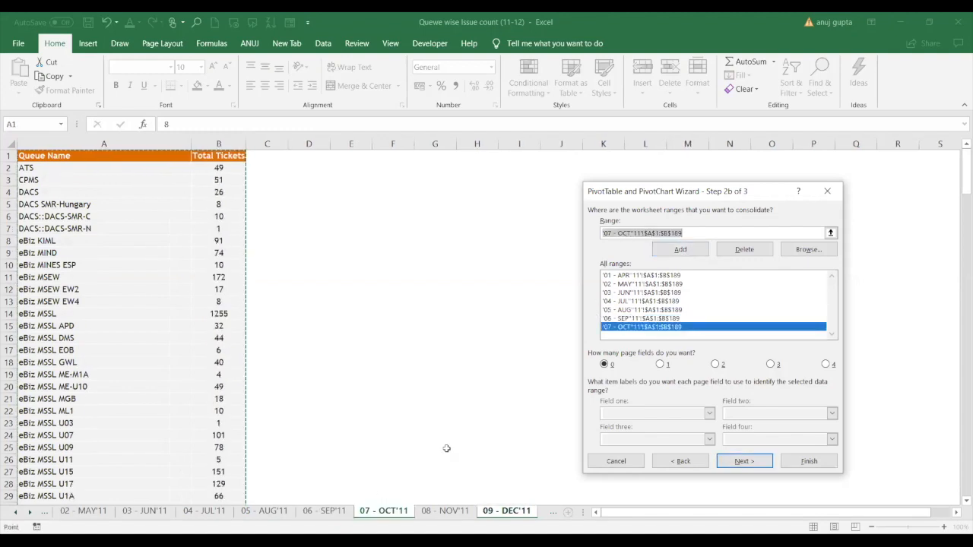
{"action": "left_click", "coordinate": [445, 510]}
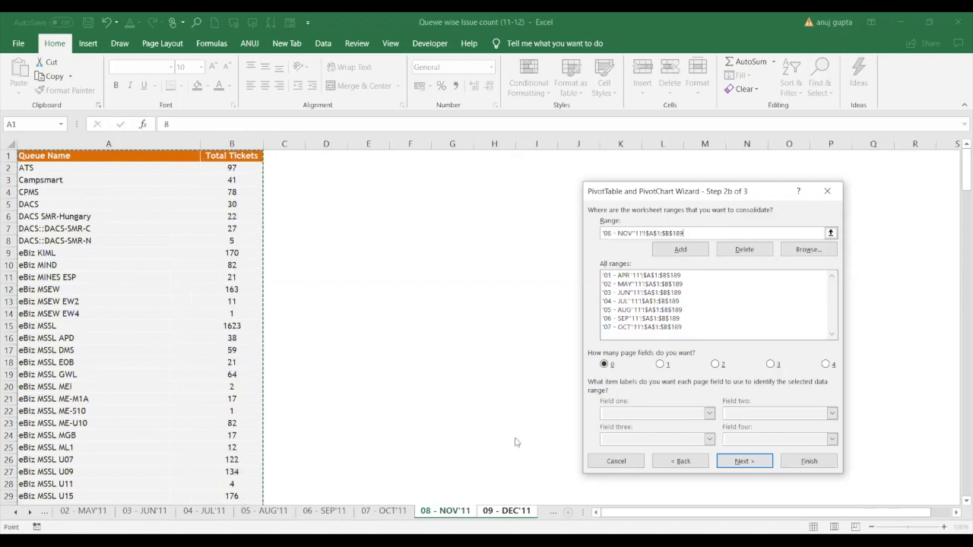
{"action": "left_click", "coordinate": [682, 250]}
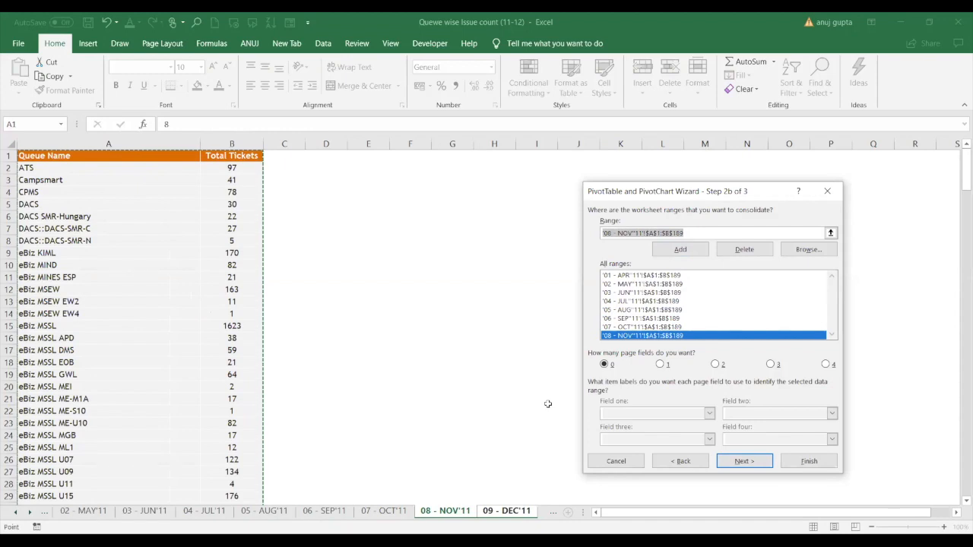
{"action": "key", "text": "ctrl+Page_Down"}
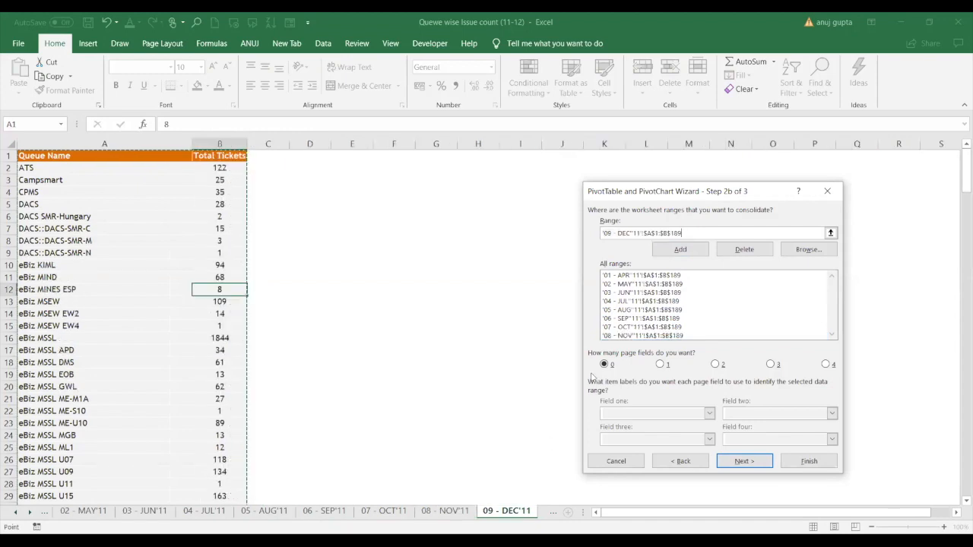
{"action": "left_click", "coordinate": [679, 251]}
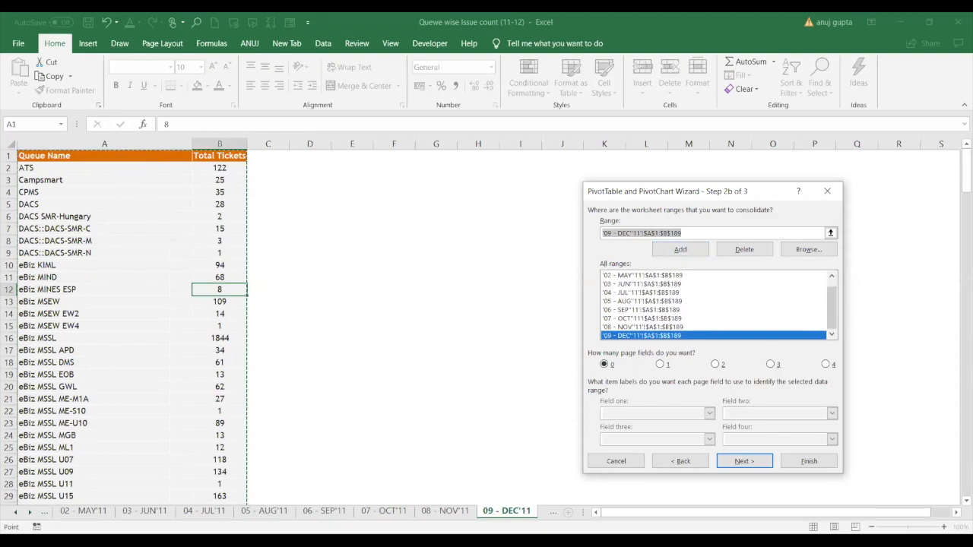
{"action": "key", "text": "ctrl+Page_Down"}
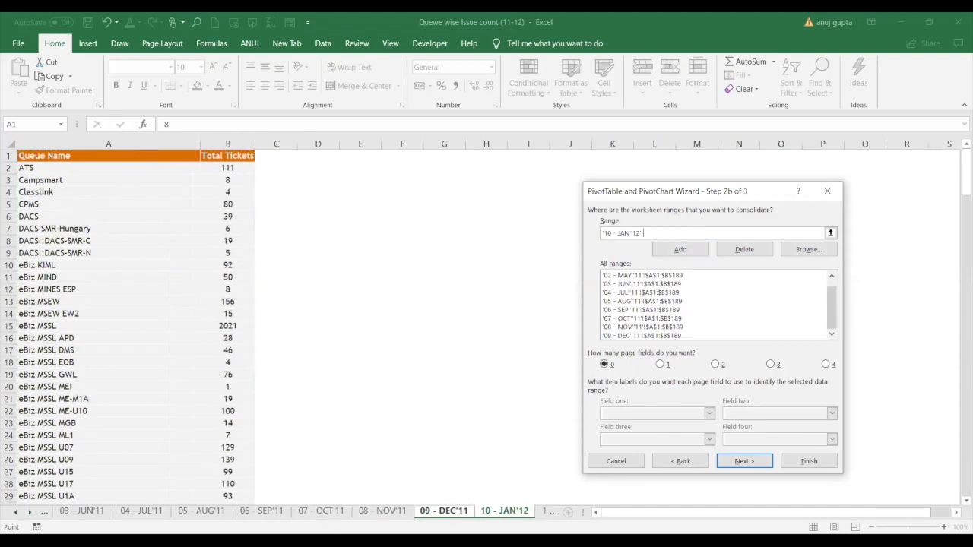
{"action": "key", "text": "ctrl+Page_Up"}
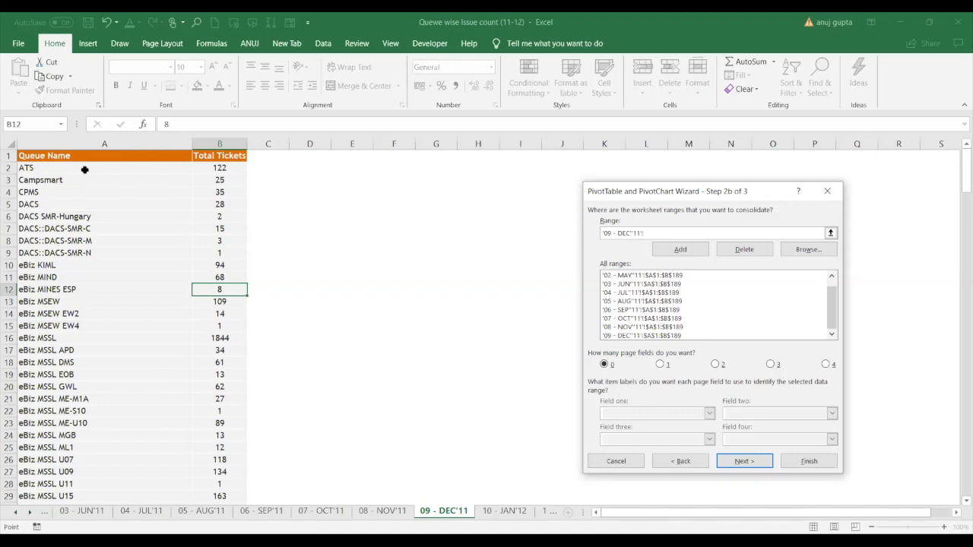
{"action": "type", "text": "$"}
{"action": "key", "text": "BackSpace"}
{"action": "key", "text": "BackSpace"}
{"action": "key", "text": "BackSpace"}
{"action": "key", "text": "BackSpace"}
{"action": "key", "text": "BackSpace"}
{"action": "key", "text": "BackSpace"}
{"action": "left_click", "coordinate": [641, 335]}
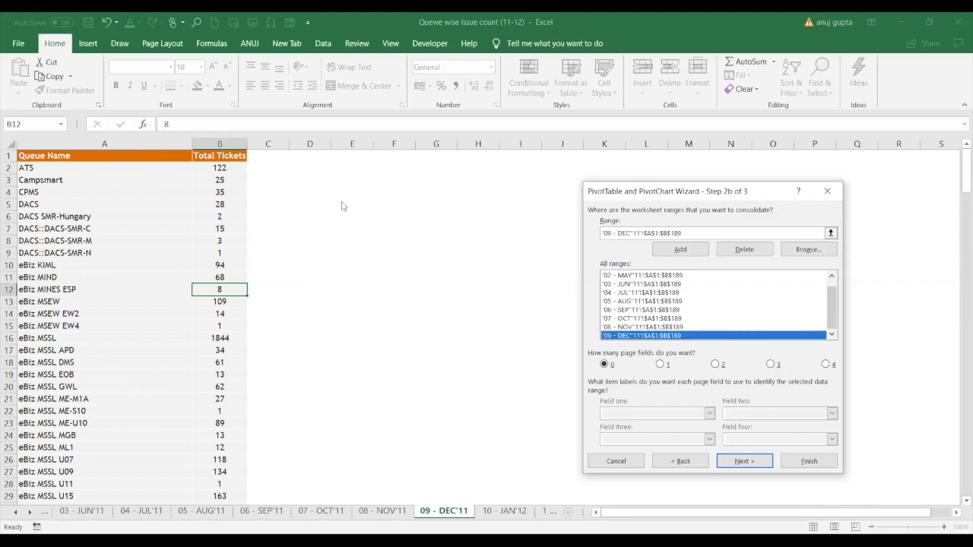
{"action": "left_click", "coordinate": [683, 248]}
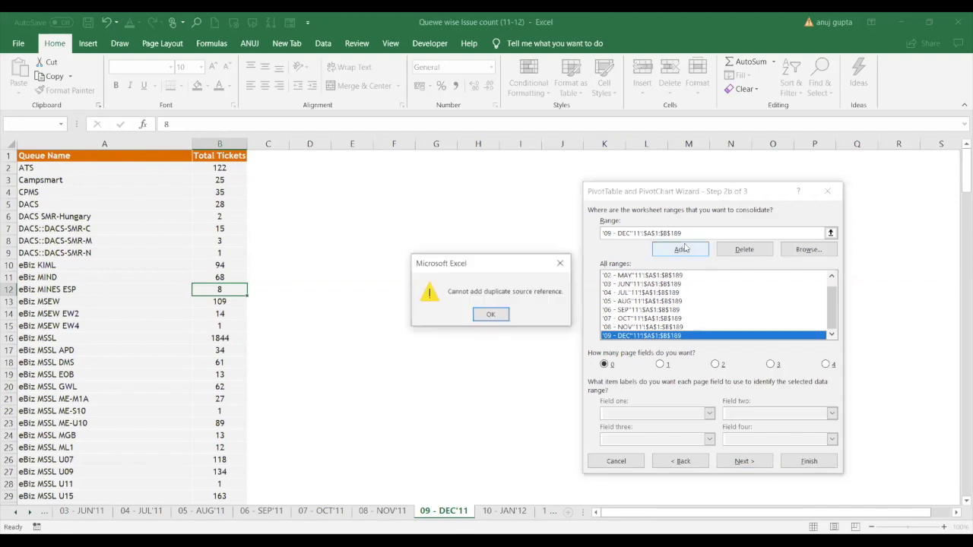
{"action": "left_click", "coordinate": [490, 314]}
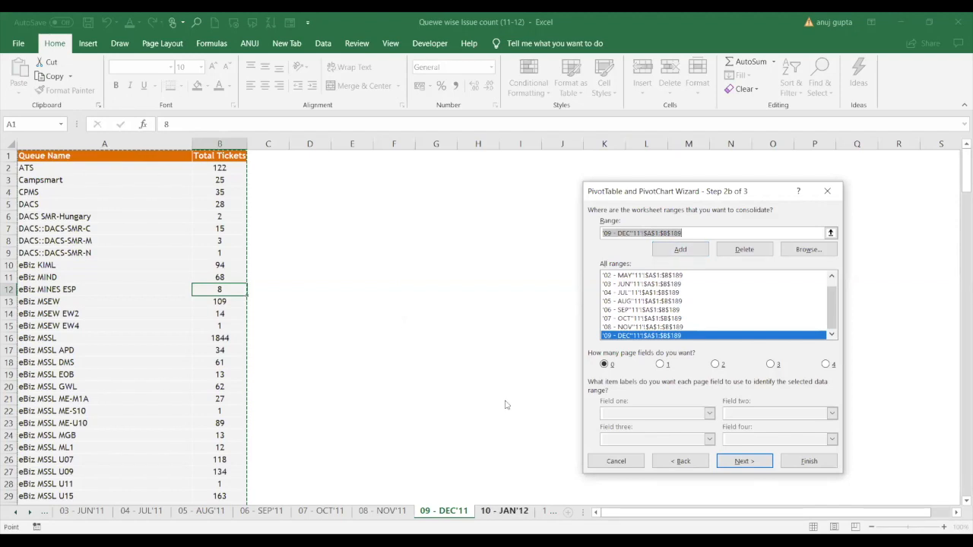
Step: Add the range $A$1:$B$228 of the 10 - JAN'12 sheet to the ranges to consolidate
{"action": "key", "text": "ctrl+Page_Down"}
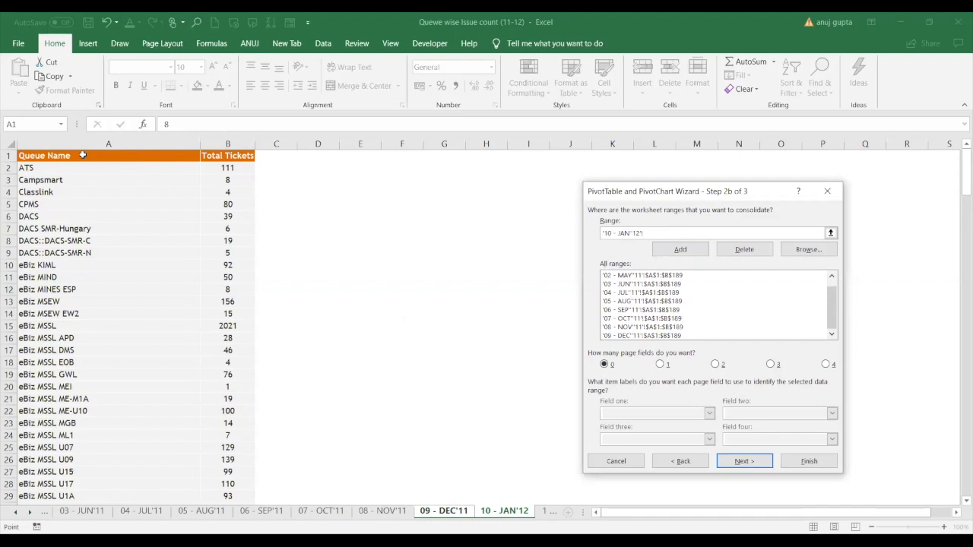
{"action": "left_click_drag", "start_coordinate": [82, 155], "coordinate": [243, 485]}
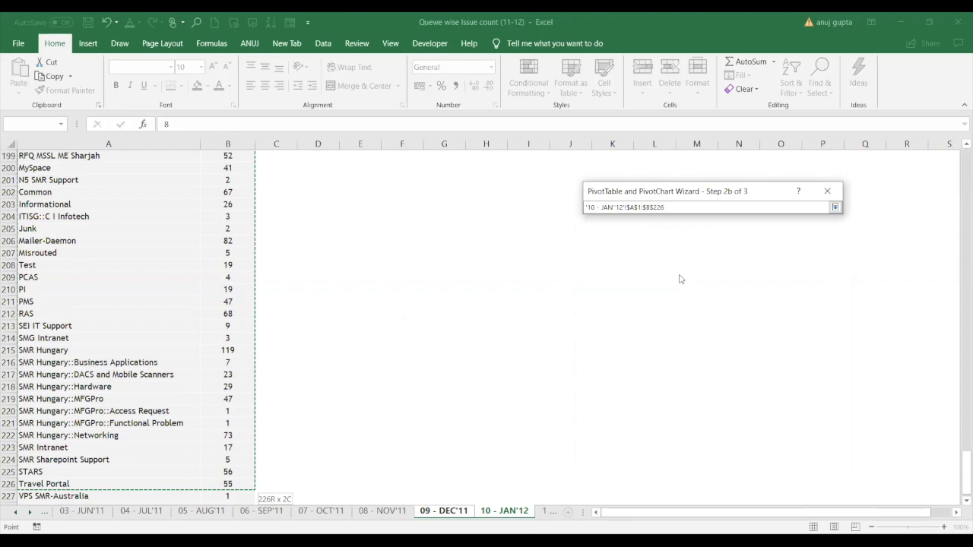
{"action": "left_click", "coordinate": [682, 250]}
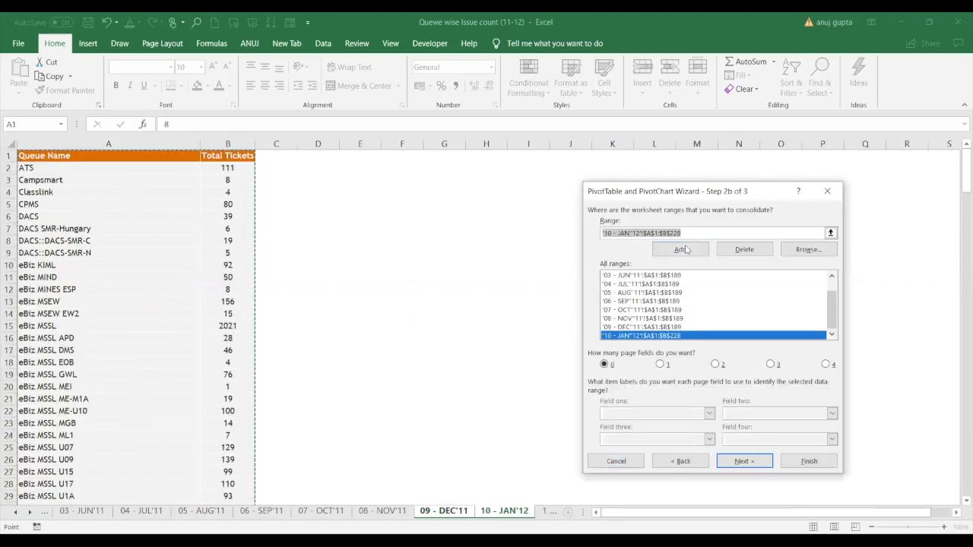
Step: Add the range $A$1:$B$228 of the 11 - FEB'12 and 12 - MAR'12 sheets to the ranges to consolidate
{"action": "key", "text": "ctrl+Page_Down"}
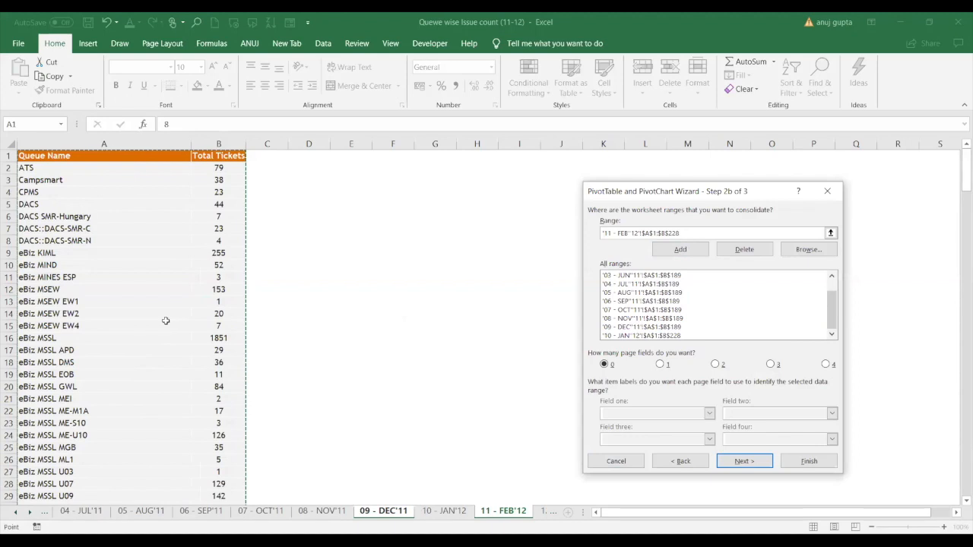
{"action": "left_click", "coordinate": [683, 251]}
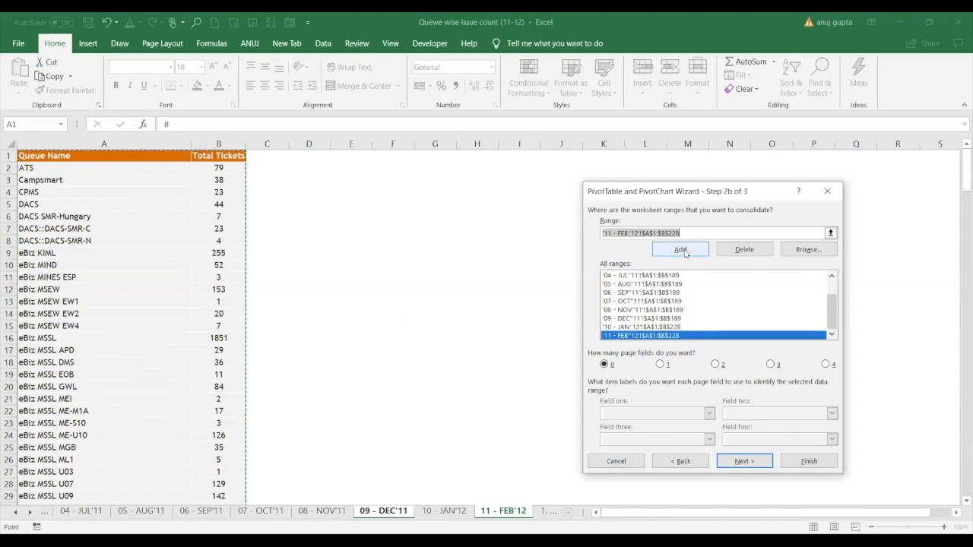
{"action": "left_click", "coordinate": [685, 252]}
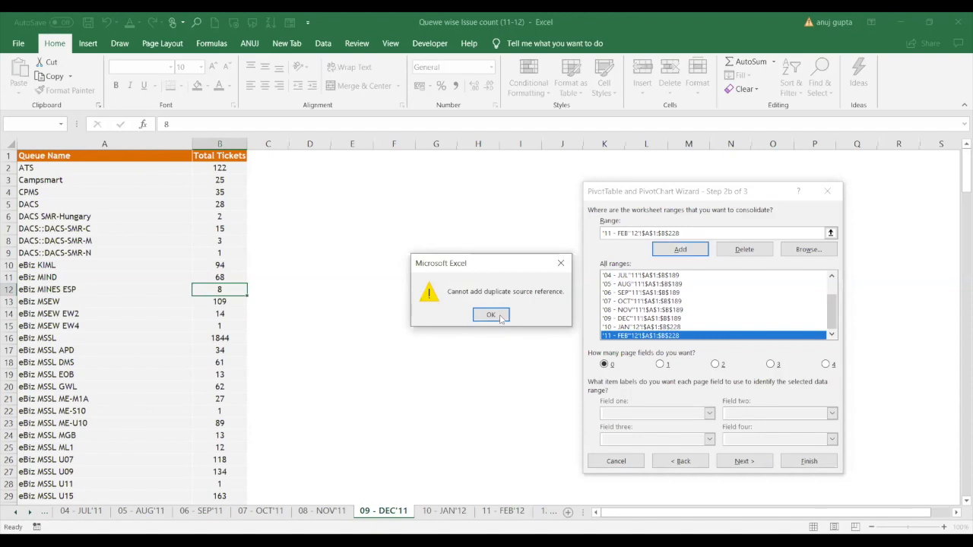
{"action": "left_click", "coordinate": [491, 314]}
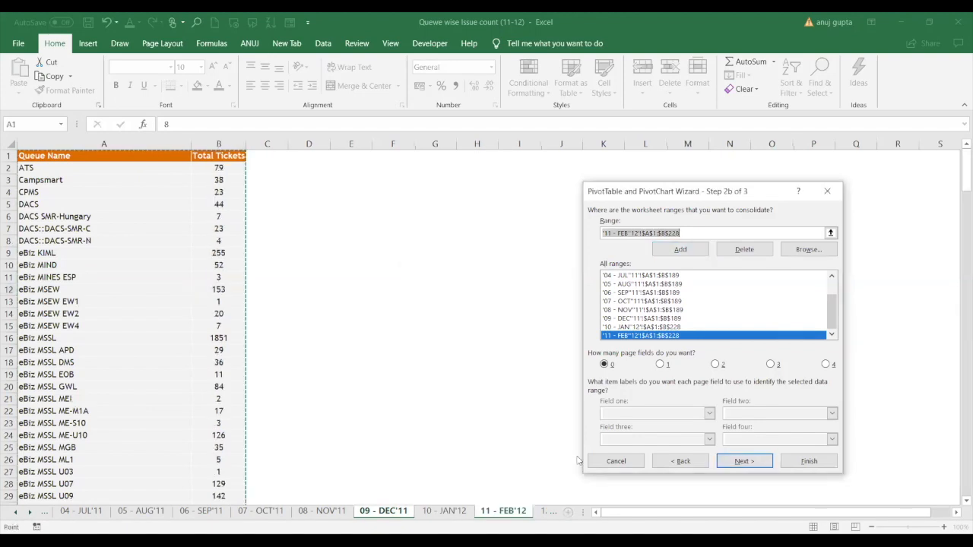
{"action": "key", "text": "ctrl+Page_Down"}
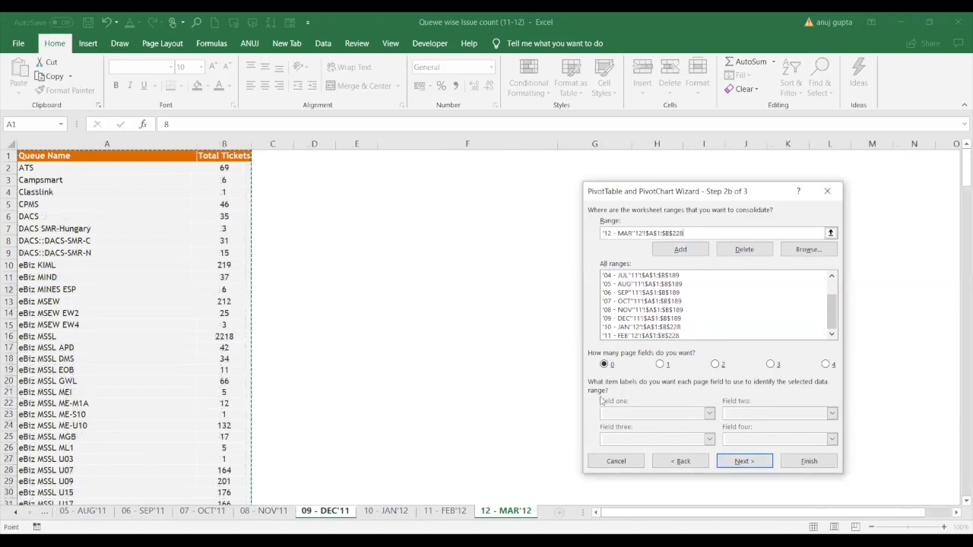
{"action": "left_click", "coordinate": [677, 251]}
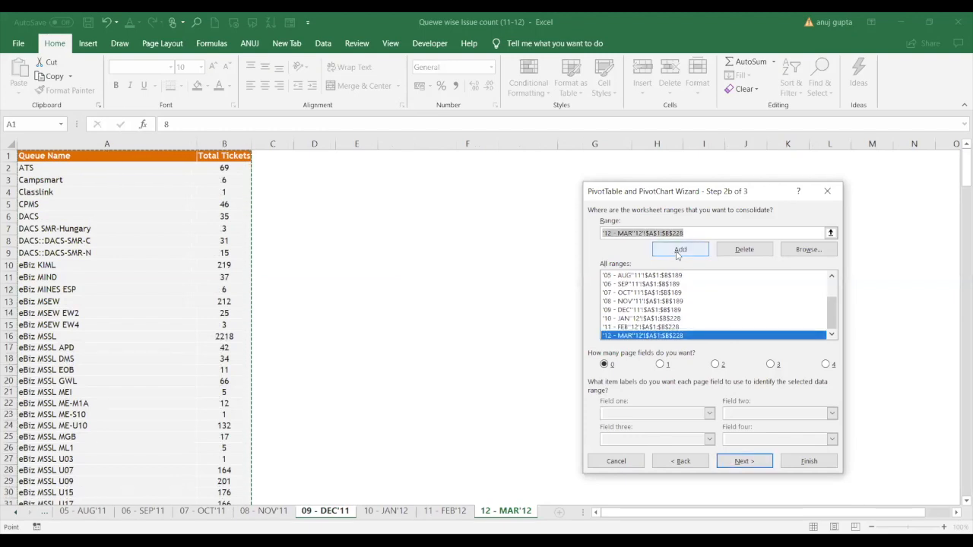
Step: Finish the wizard with zero page fields, placing the consolidated PivotTable on a new worksheet
{"action": "left_click", "coordinate": [742, 462]}
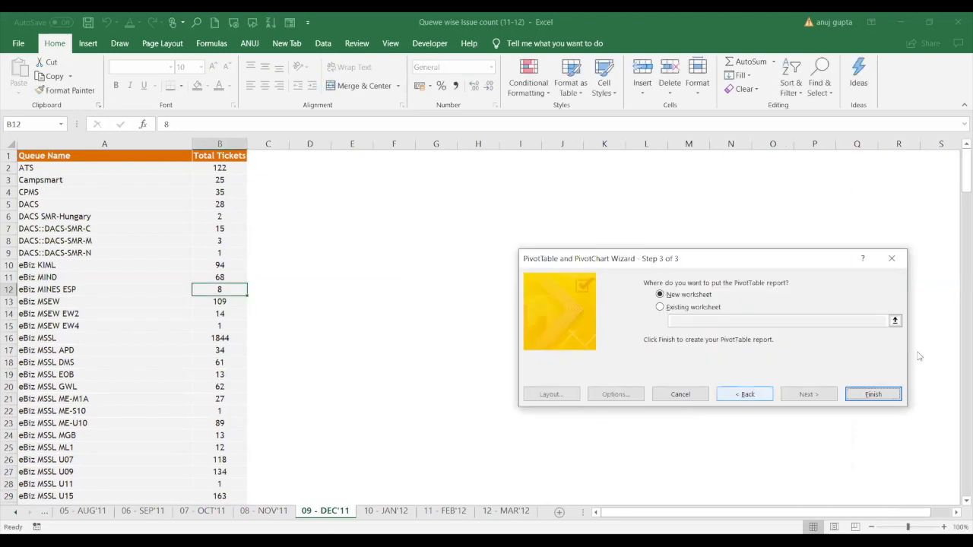
{"action": "left_click", "coordinate": [887, 396]}
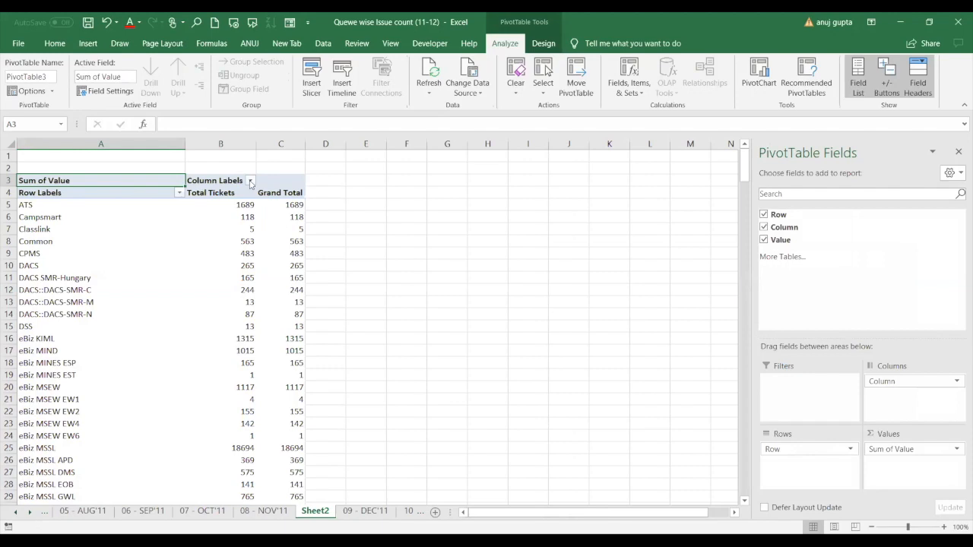
Step: Extract the detail records behind the ATS Total Tickets value to a new sheet, and view the 06 - SEP'11 sheet
{"action": "double_click", "coordinate": [219, 206]}
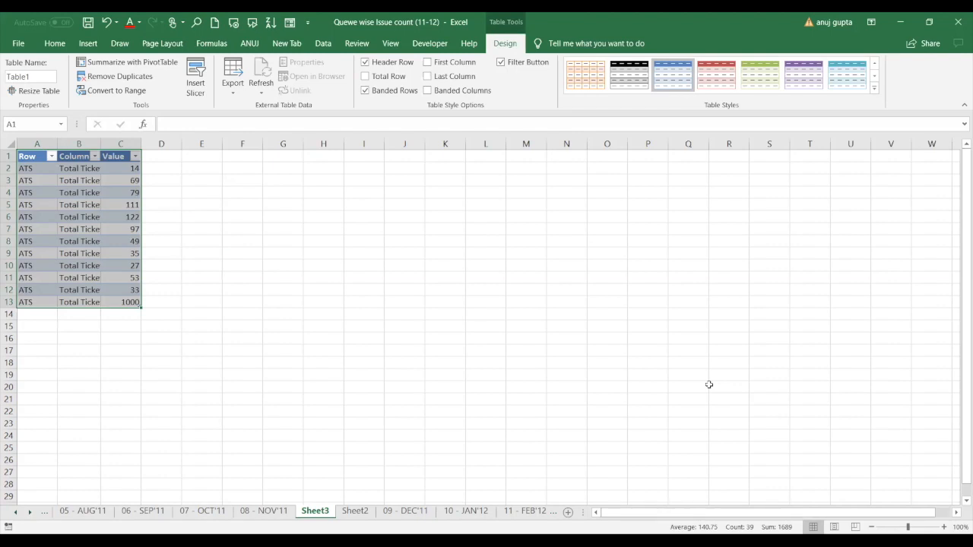
{"action": "left_click", "coordinate": [321, 402]}
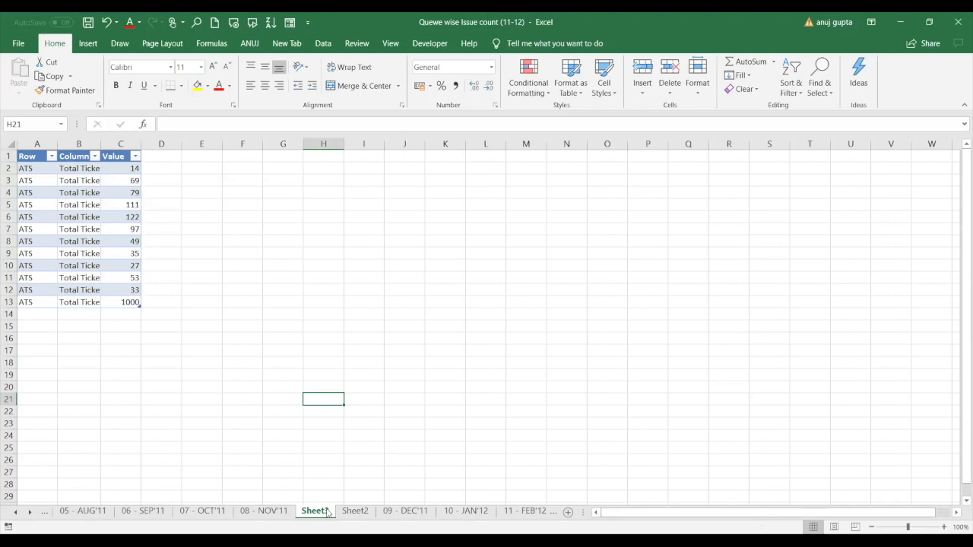
{"action": "double_click", "coordinate": [329, 513]}
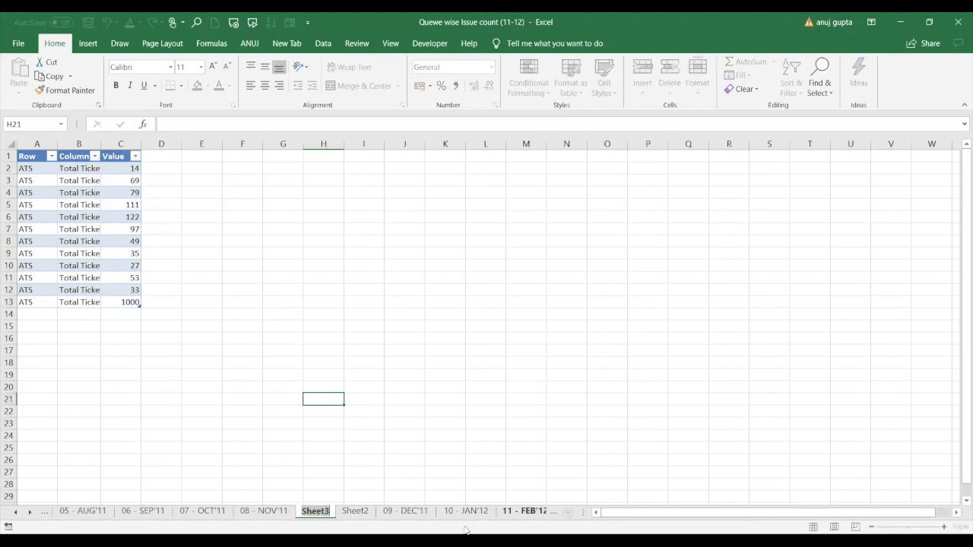
{"action": "left_click", "coordinate": [142, 514]}
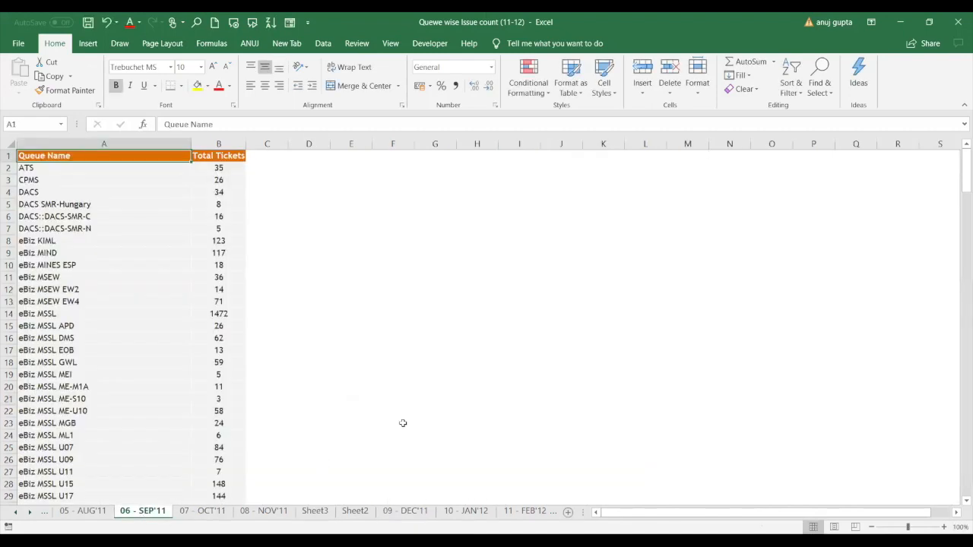
{"action": "key", "text": "alt"}
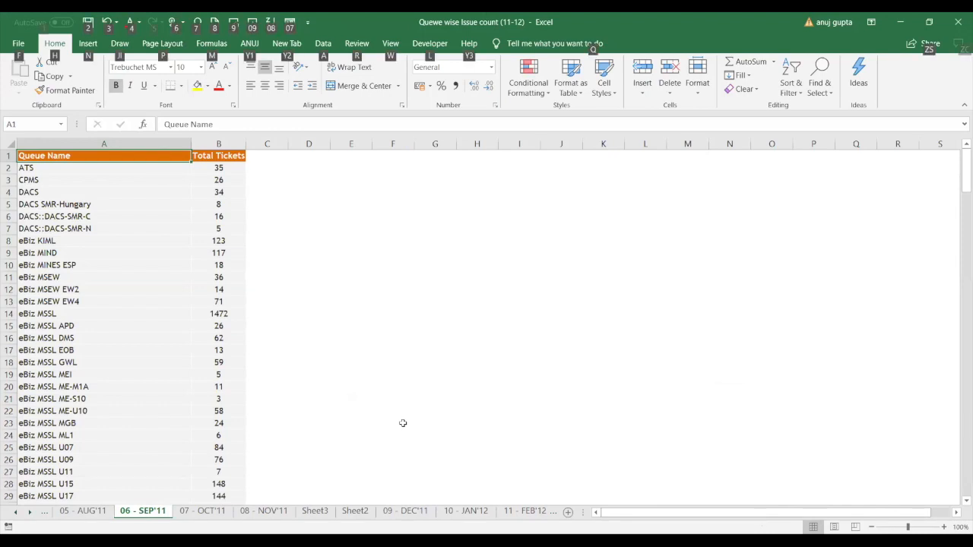
{"action": "key", "text": "d"}
{"action": "key", "text": "p"}
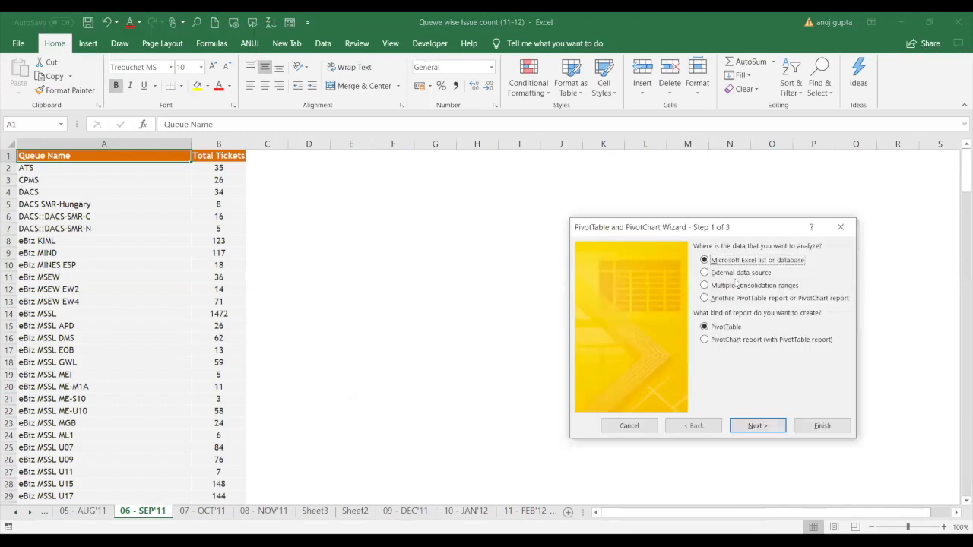
{"action": "left_click", "coordinate": [736, 287]}
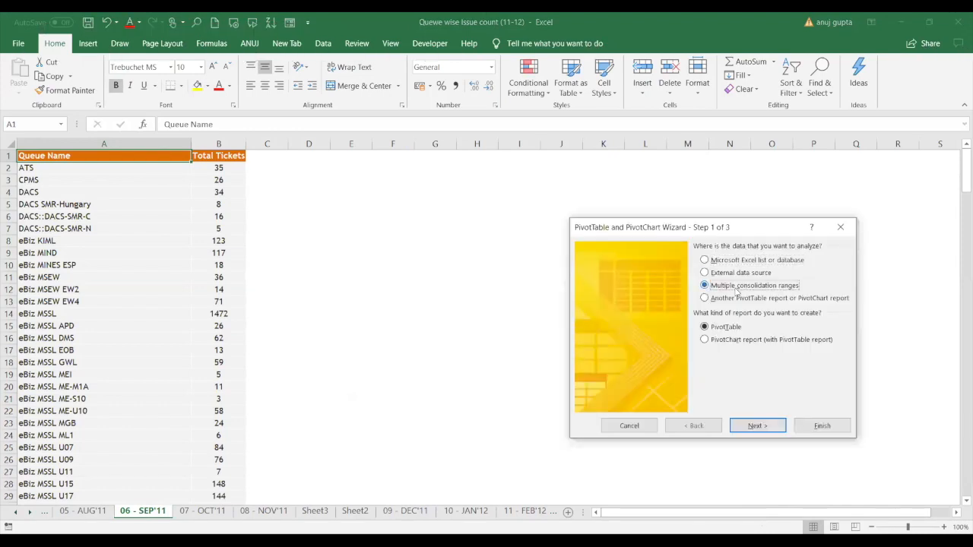
{"action": "left_click", "coordinate": [768, 431]}
{"action": "left_click", "coordinate": [757, 338]}
{"action": "left_click", "coordinate": [773, 401]}
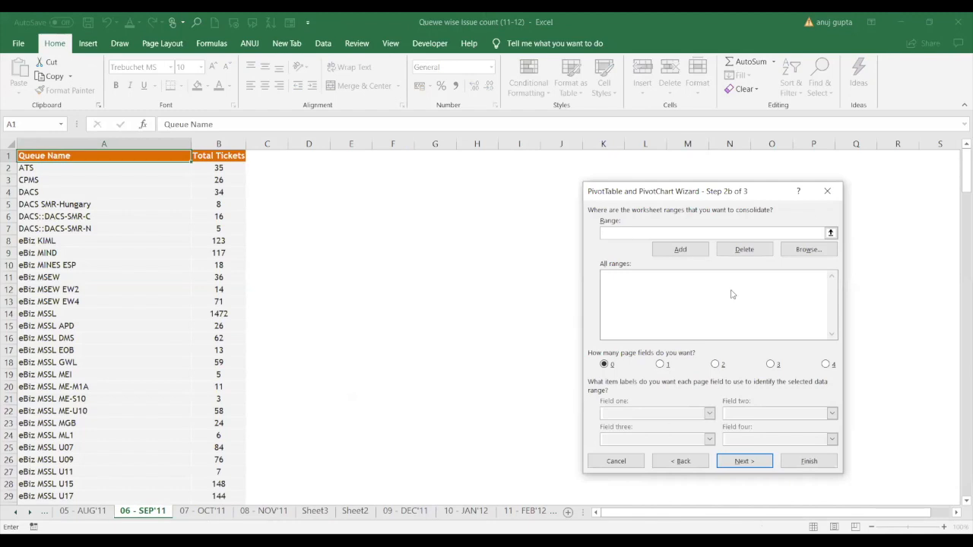
{"action": "left_click", "coordinate": [827, 191]}
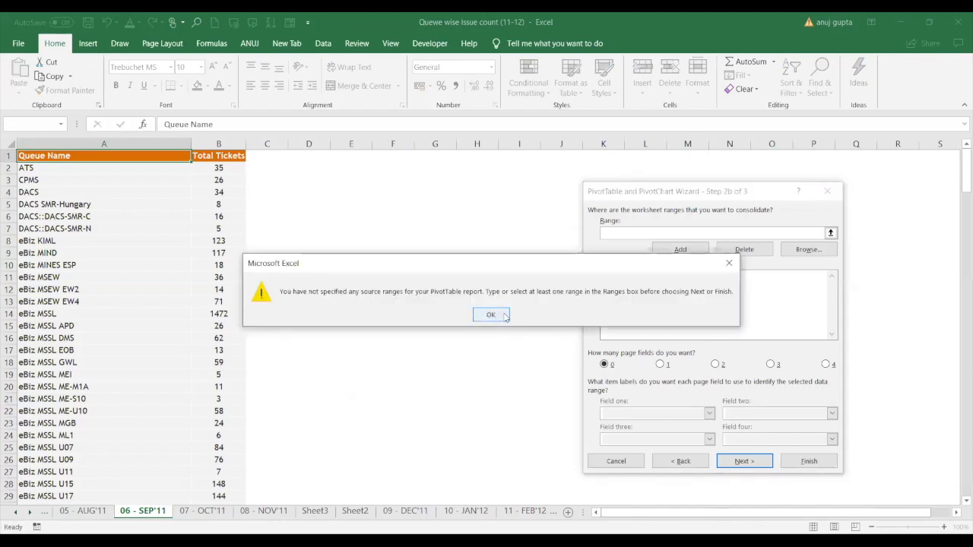
{"action": "left_click", "coordinate": [505, 314]}
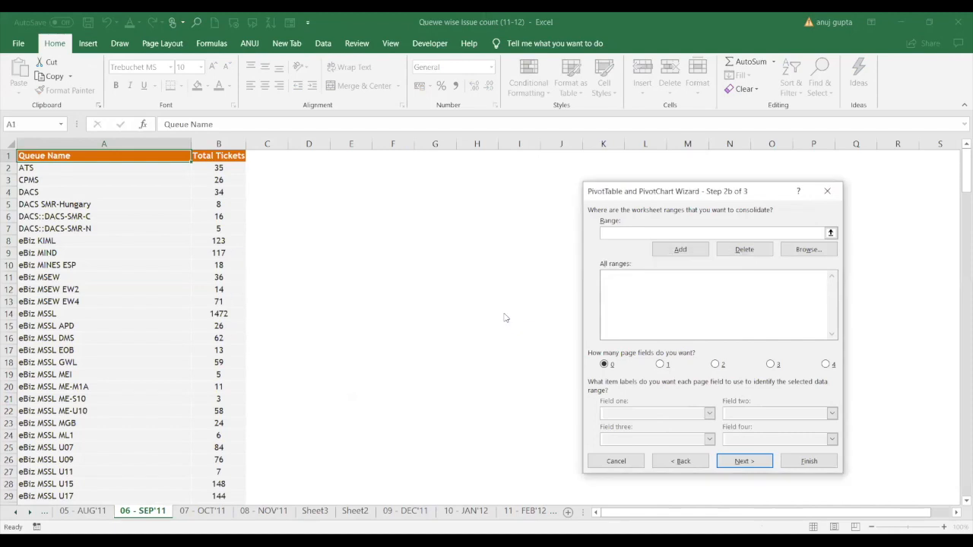
{"action": "left_click", "coordinate": [827, 191]}
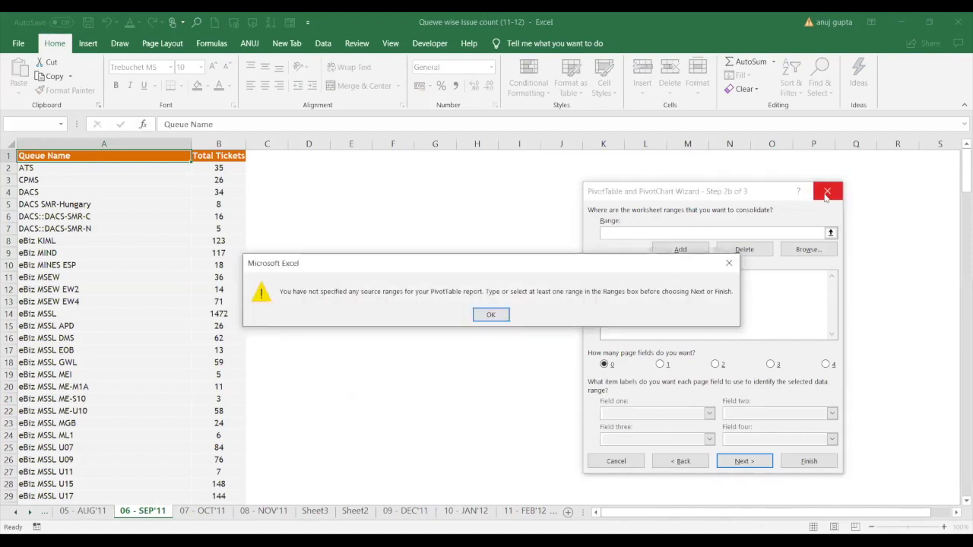
{"action": "left_click", "coordinate": [489, 322]}
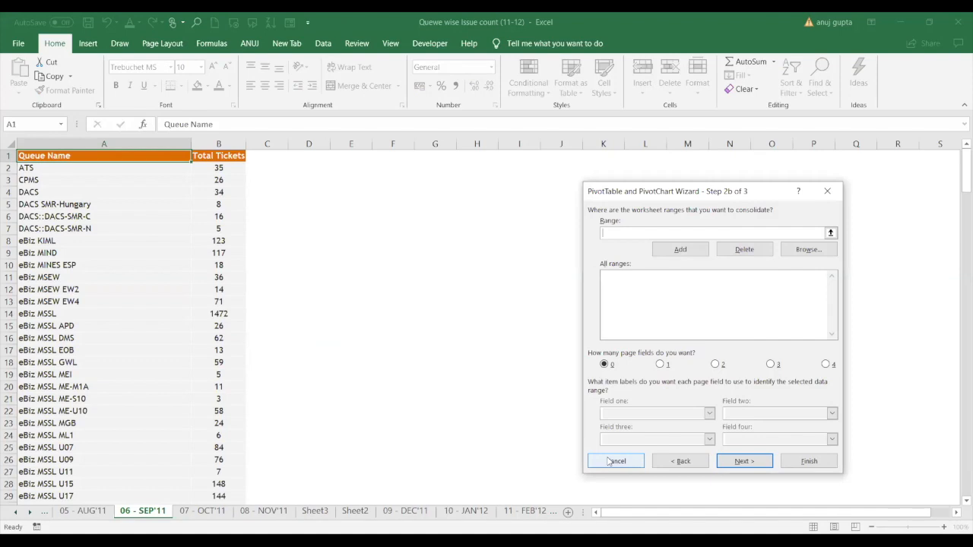
{"action": "left_click", "coordinate": [612, 461]}
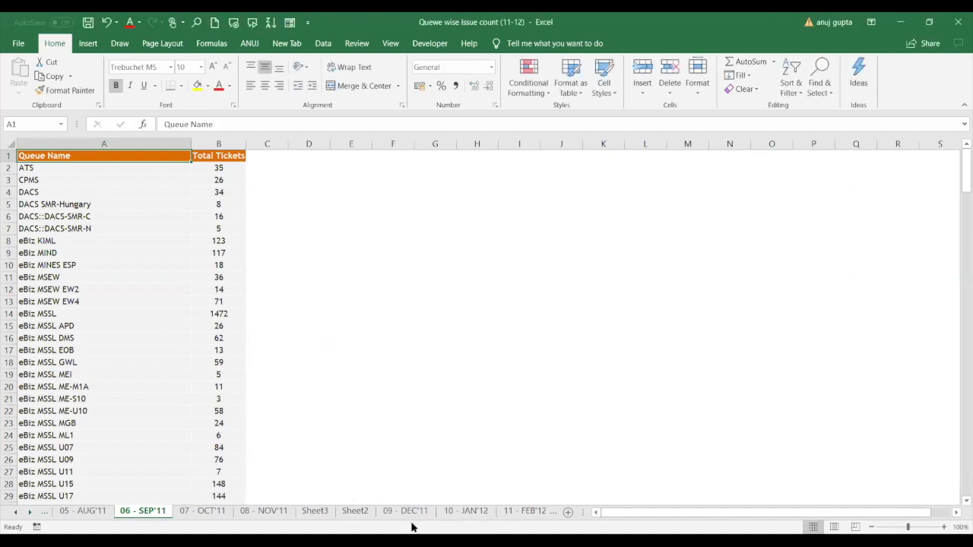
Step: View the quarterly PivotTable on Sheet1, and insert a blank worksheet before the 01 - APR'11 sheet
{"action": "left_click", "coordinate": [19, 513]}
{"action": "left_click", "coordinate": [18, 513]}
{"action": "left_click", "coordinate": [18, 513]}
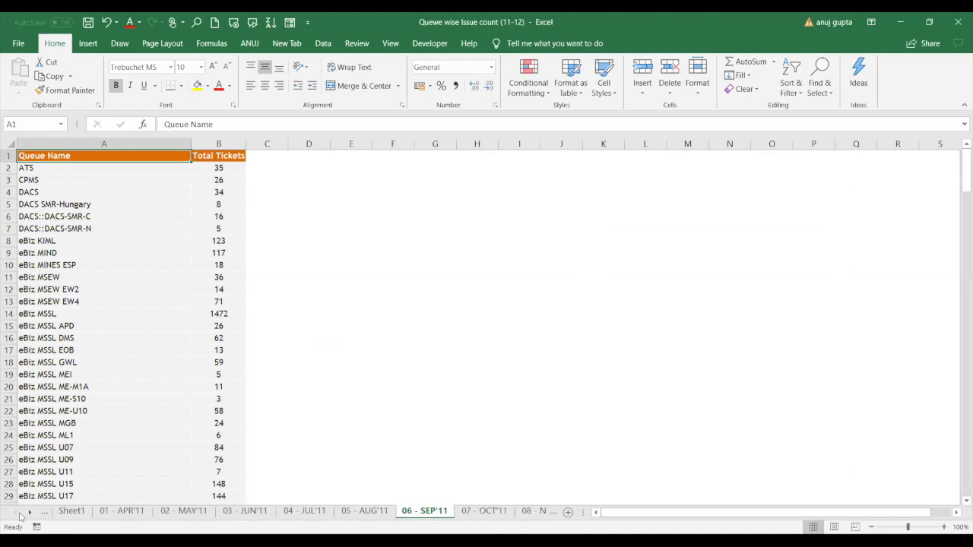
{"action": "left_click", "coordinate": [71, 512]}
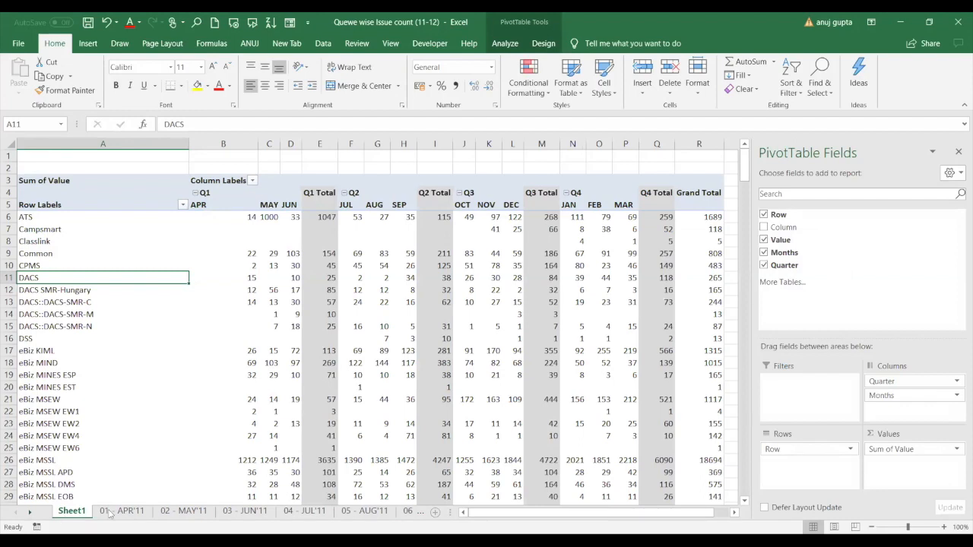
{"action": "left_click", "coordinate": [108, 513]}
{"action": "key", "text": "shift+F11"}
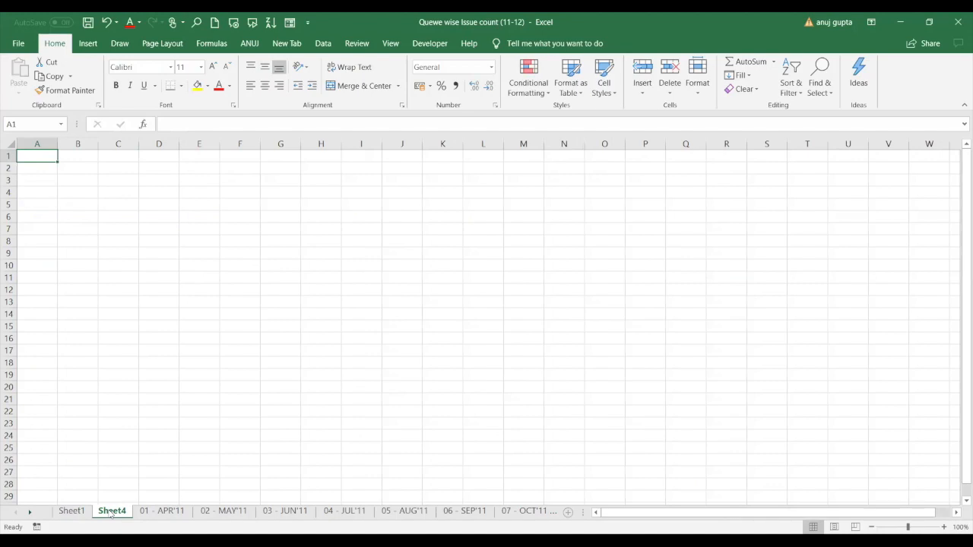
Step: Reopen the consolidation range settings of the PivotTable on Sheet2 in the PivotTable and PivotChart Wizard
{"action": "left_click", "coordinate": [274, 516]}
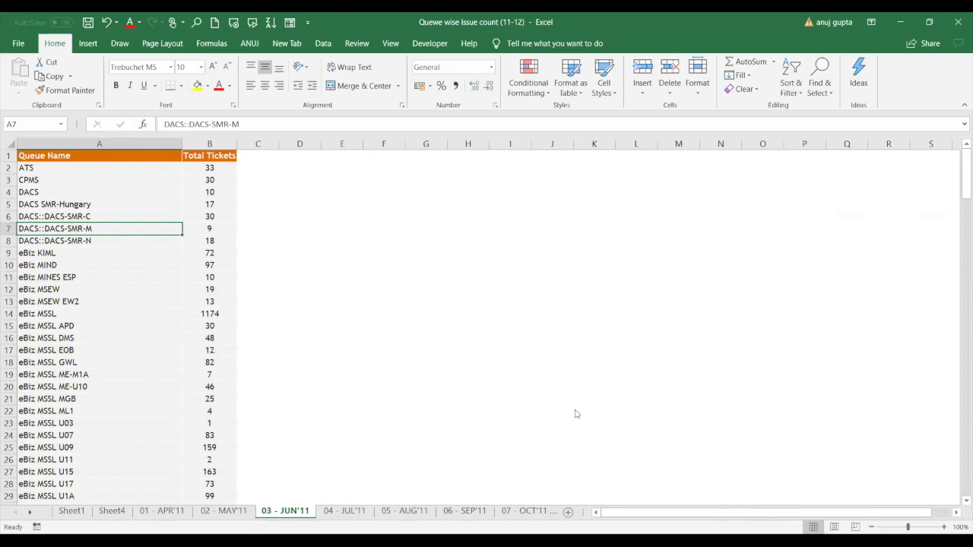
{"action": "key", "text": "ctrl+Page_Down"}
{"action": "key", "text": "ctrl+Page_Down"}
{"action": "key", "text": "ctrl+Page_Down"}
{"action": "key", "text": "ctrl+Page_Down"}
{"action": "key", "text": "ctrl+Page_Down"}
{"action": "key", "text": "ctrl+Page_Down"}
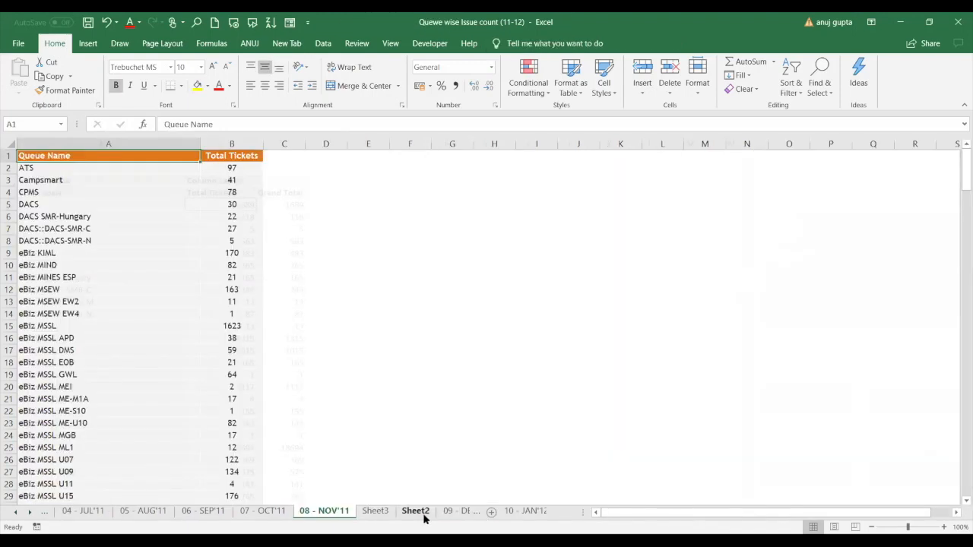
{"action": "left_click", "coordinate": [425, 516]}
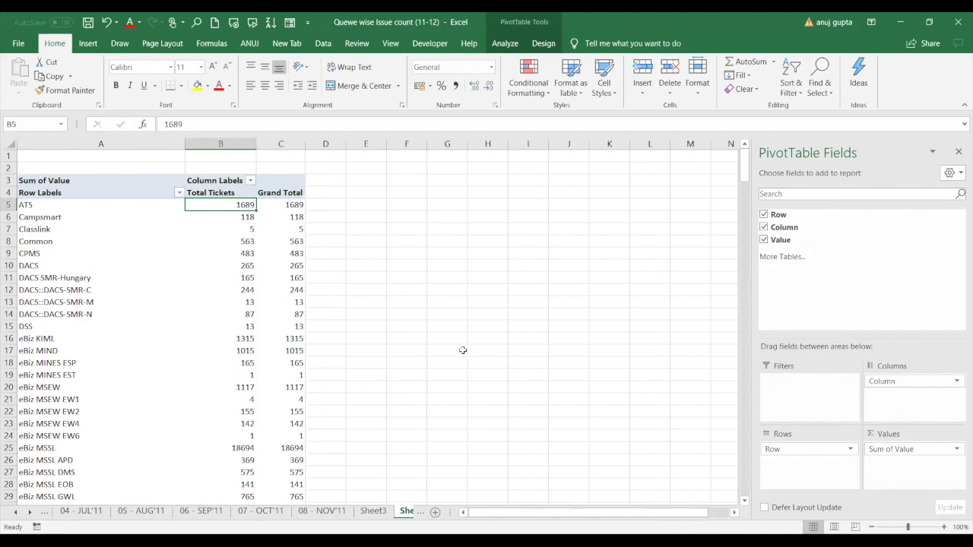
{"action": "key", "text": "alt+d"}
{"action": "key", "text": "p"}
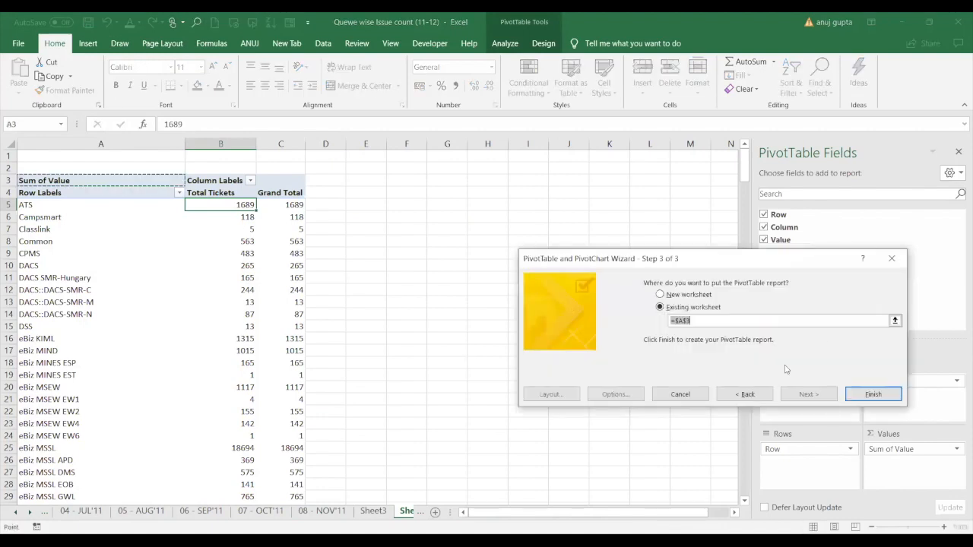
{"action": "left_click", "coordinate": [742, 399]}
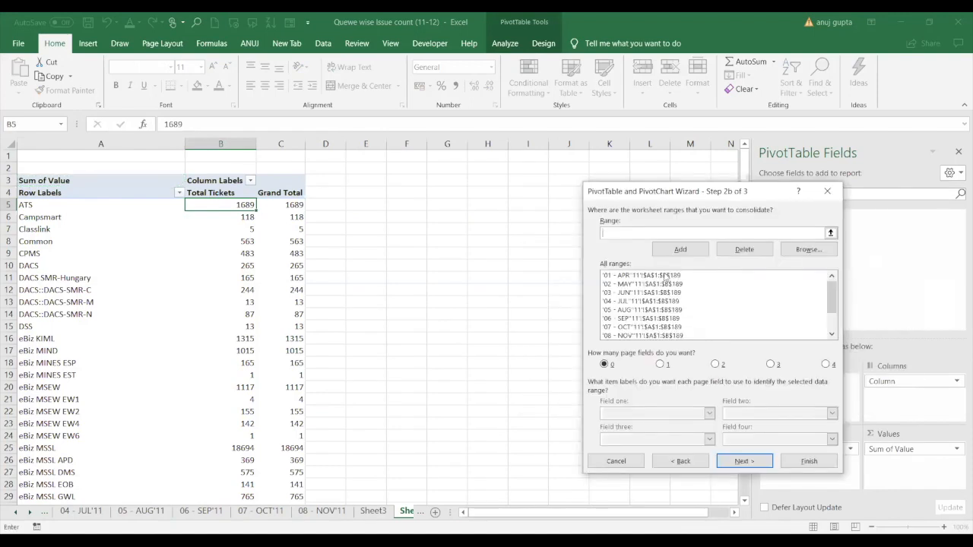
Step: Set one page field for the consolidation, labelling the 01 - APR'11 range APR and the 02 - MAY'11 range MAY
{"action": "left_click", "coordinate": [661, 276]}
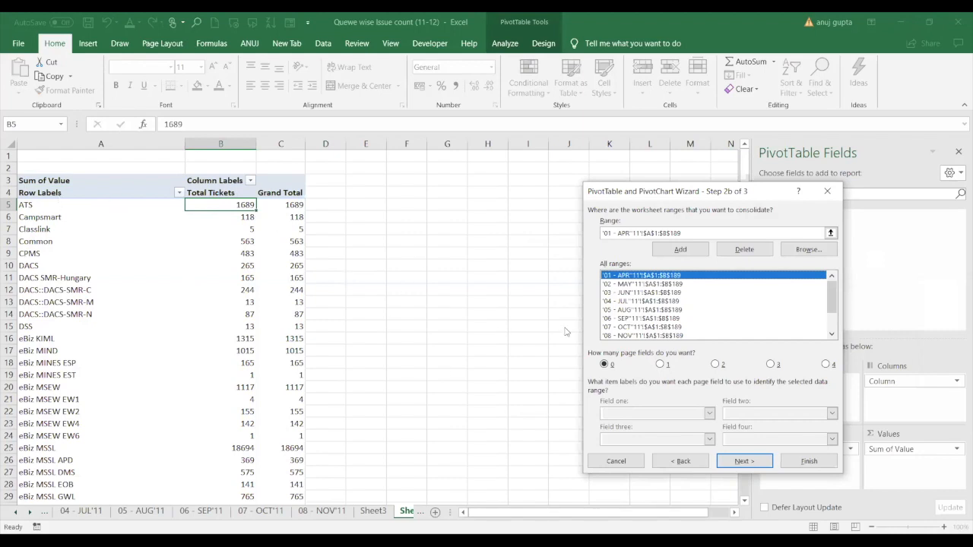
{"action": "left_click", "coordinate": [661, 365]}
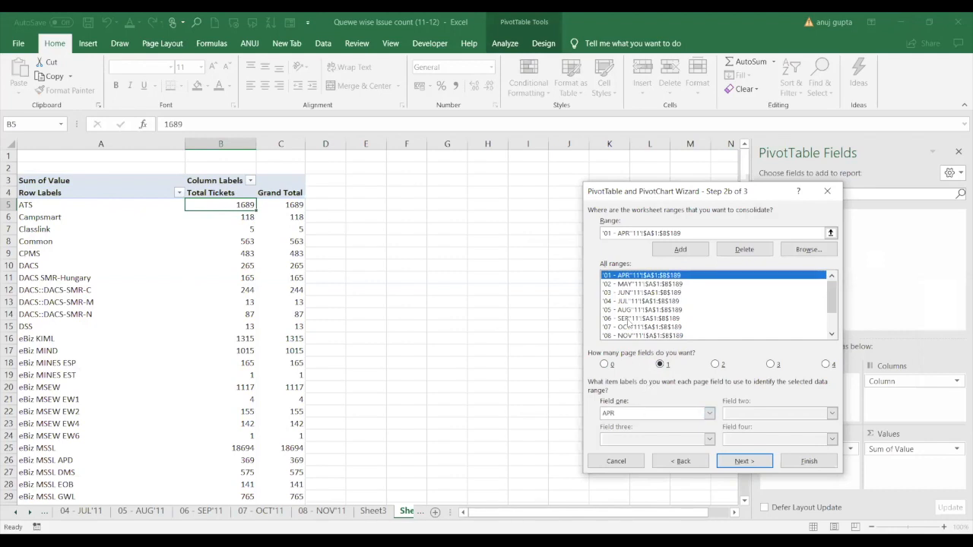
{"action": "left_click", "coordinate": [622, 285]}
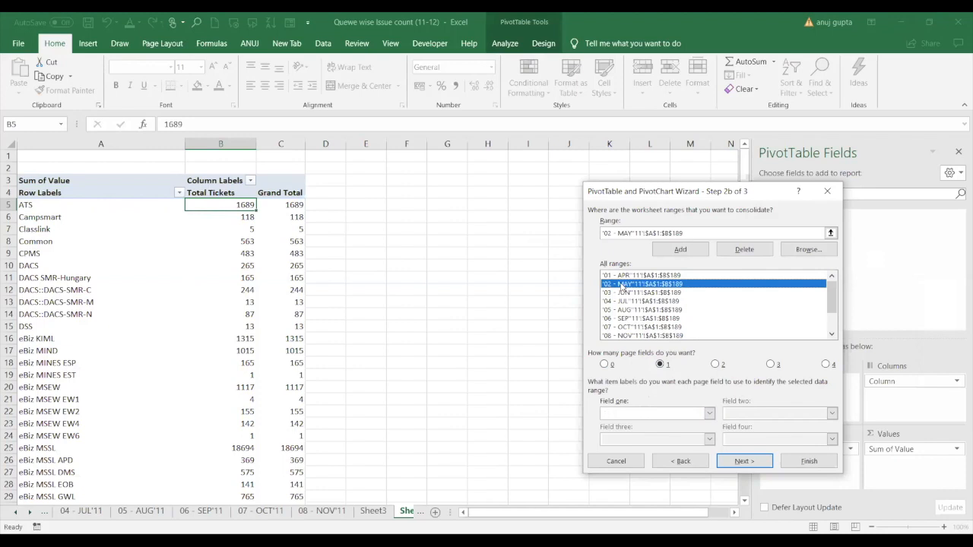
{"action": "left_click", "coordinate": [625, 293]}
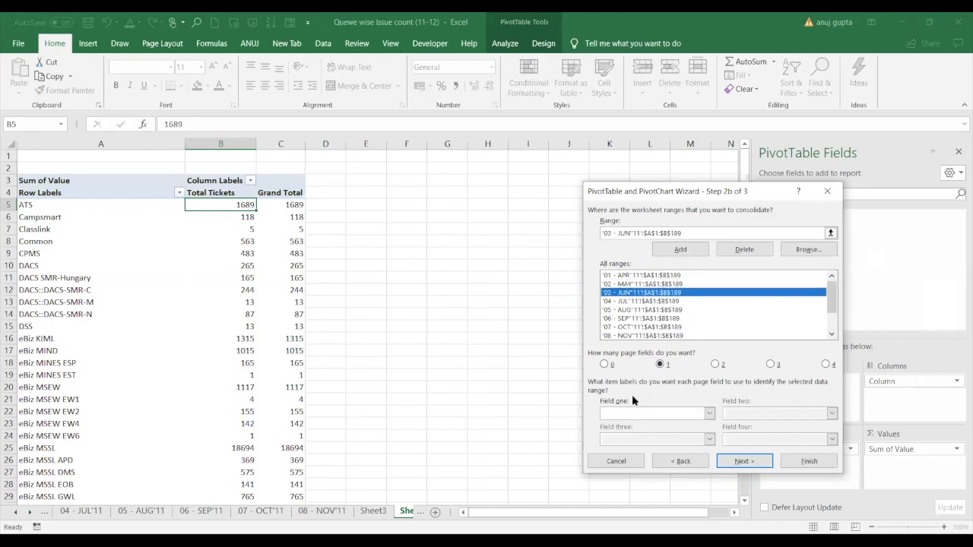
{"action": "left_click", "coordinate": [629, 284]}
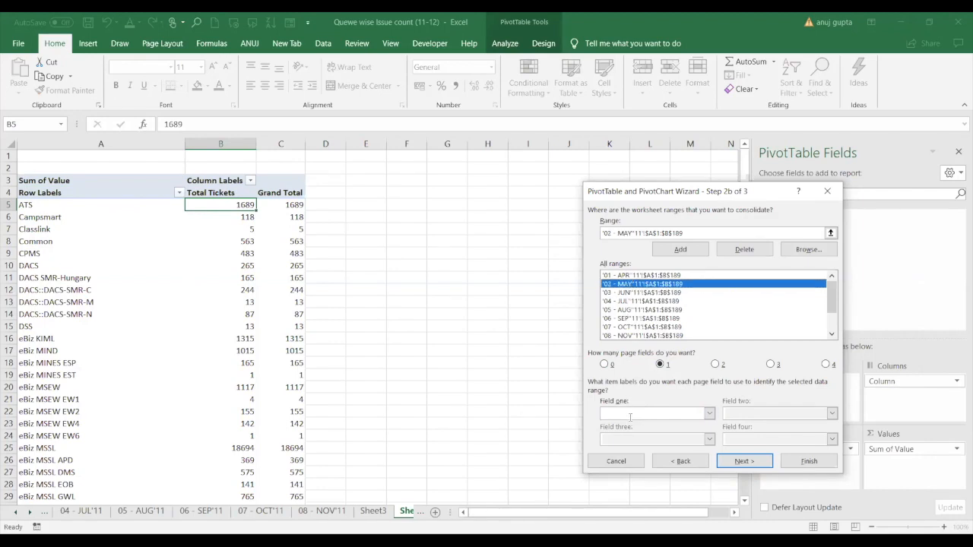
{"action": "type", "text": "MAY"}
Step: Label the 03 - JUN'11 range JUN and the 04 - JUL'11 range JUL in the page field
{"action": "left_click", "coordinate": [630, 294]}
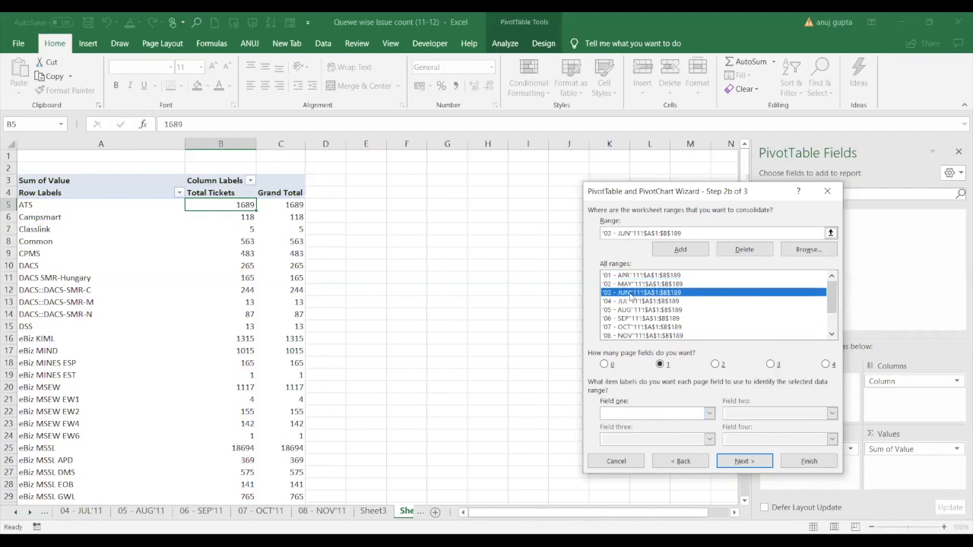
{"action": "left_click", "coordinate": [624, 411]}
{"action": "left_click", "coordinate": [637, 302]}
{"action": "left_click", "coordinate": [630, 417]}
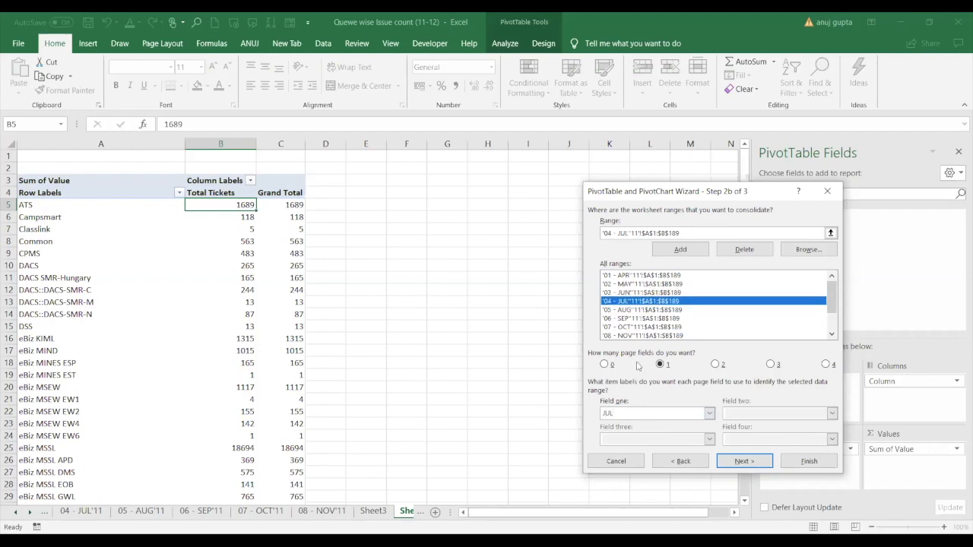
Step: Label the 05 - AUG'11 range AUG and the 06 - SEP'11 range SEP in the page field
{"action": "left_click", "coordinate": [631, 310]}
{"action": "left_click", "coordinate": [626, 412]}
{"action": "type", "text": "AUG"}
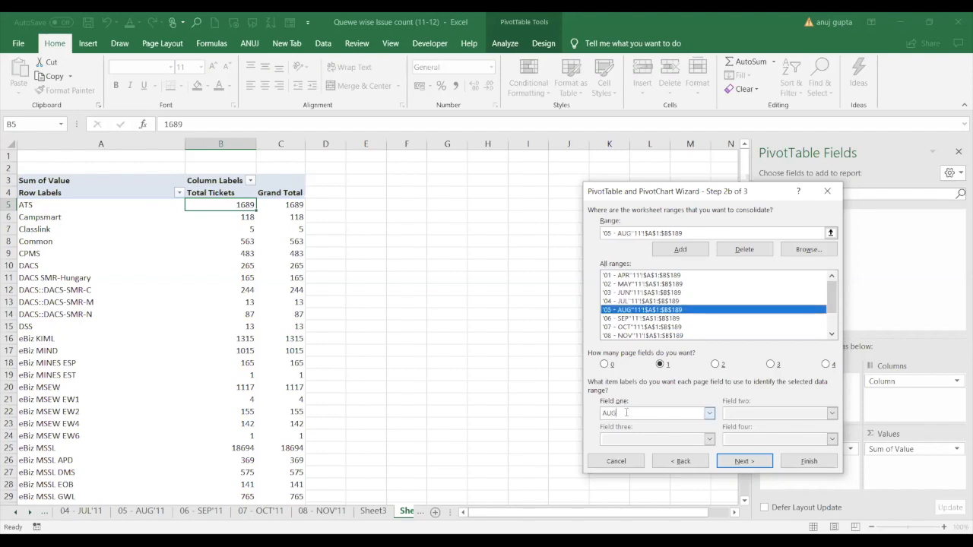
{"action": "left_click", "coordinate": [644, 318]}
{"action": "left_click", "coordinate": [621, 414]}
{"action": "type", "text": "SEP"}
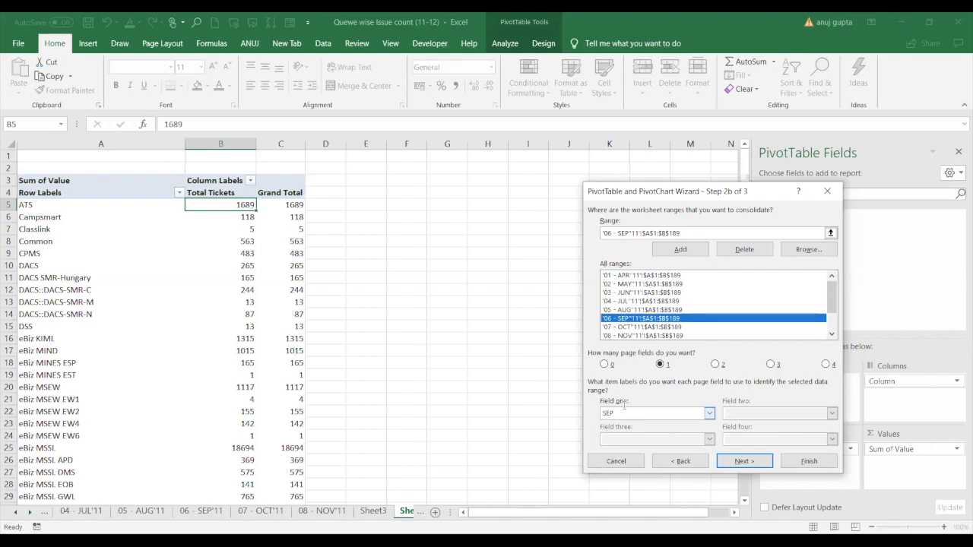
Step: Label the 07 - OCT'11 range OCT and the 08 - NOV'11 range NOV in the page field
{"action": "left_click", "coordinate": [654, 327]}
{"action": "left_click", "coordinate": [633, 413]}
{"action": "type", "text": "OCT"}
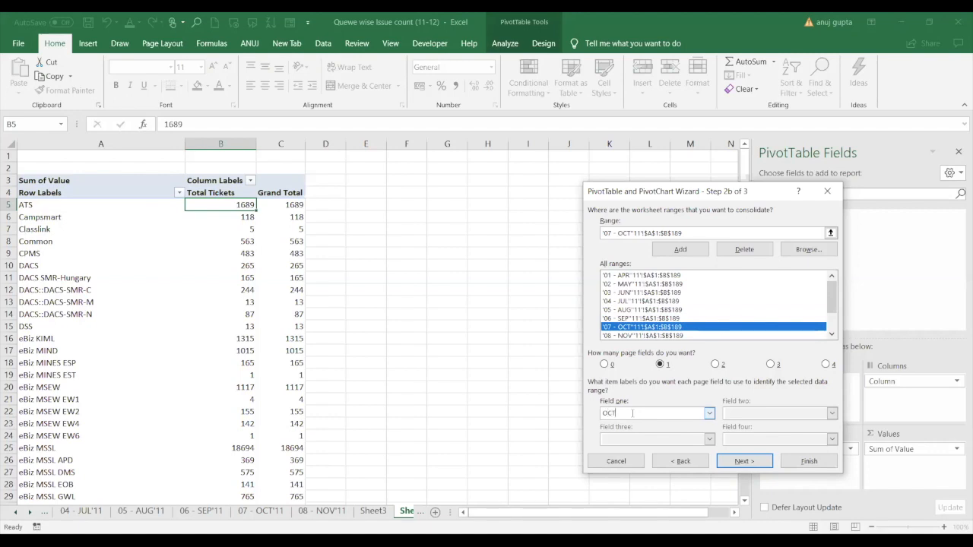
{"action": "left_click", "coordinate": [631, 336]}
{"action": "left_click", "coordinate": [625, 414]}
{"action": "type", "text": "NO"}
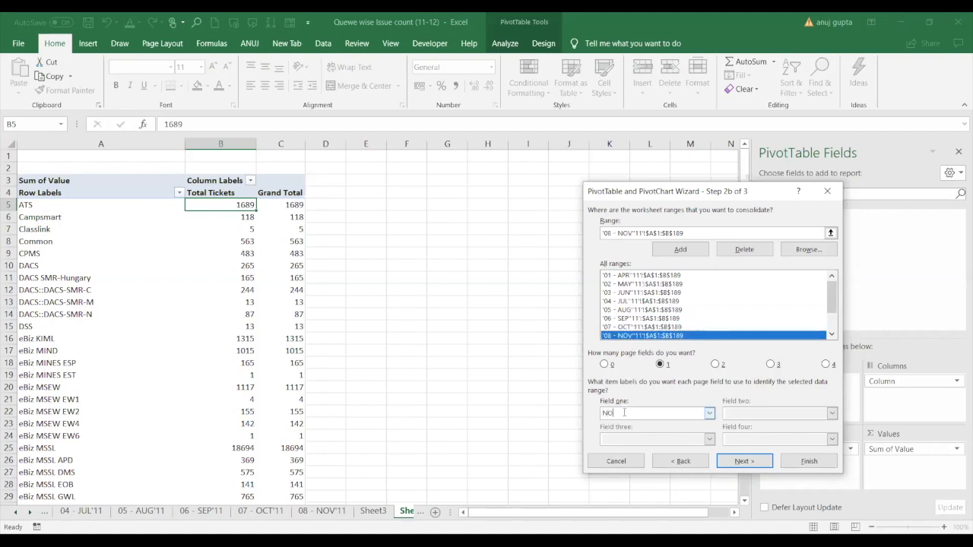
{"action": "type", "text": "V"}
Step: Label the 09 - DEC'11 range DEC and the 10 - JAN'12 range JAN in the page field
{"action": "left_click", "coordinate": [832, 335]}
{"action": "left_click", "coordinate": [832, 334]}
{"action": "left_click", "coordinate": [650, 327]}
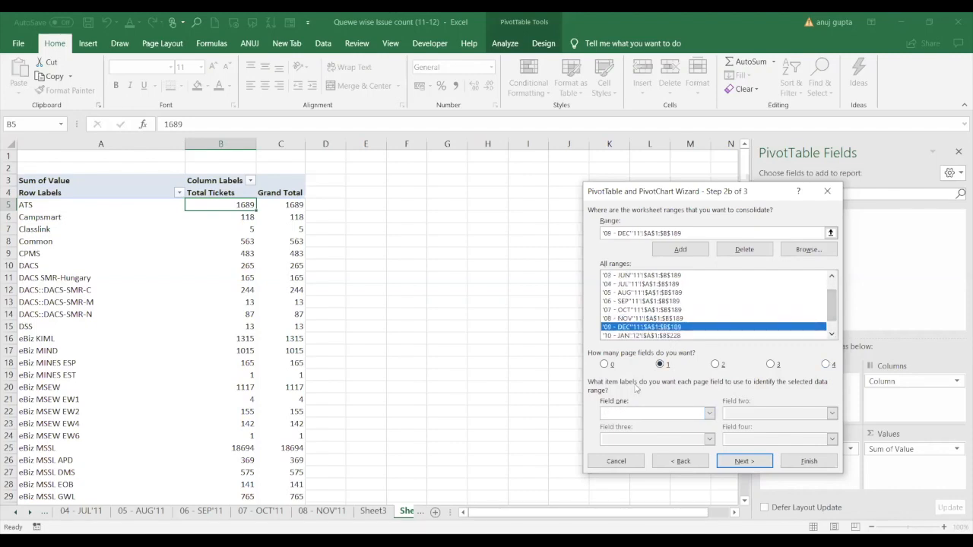
{"action": "left_click", "coordinate": [627, 415]}
{"action": "type", "text": "DEC"}
{"action": "left_click", "coordinate": [637, 336]}
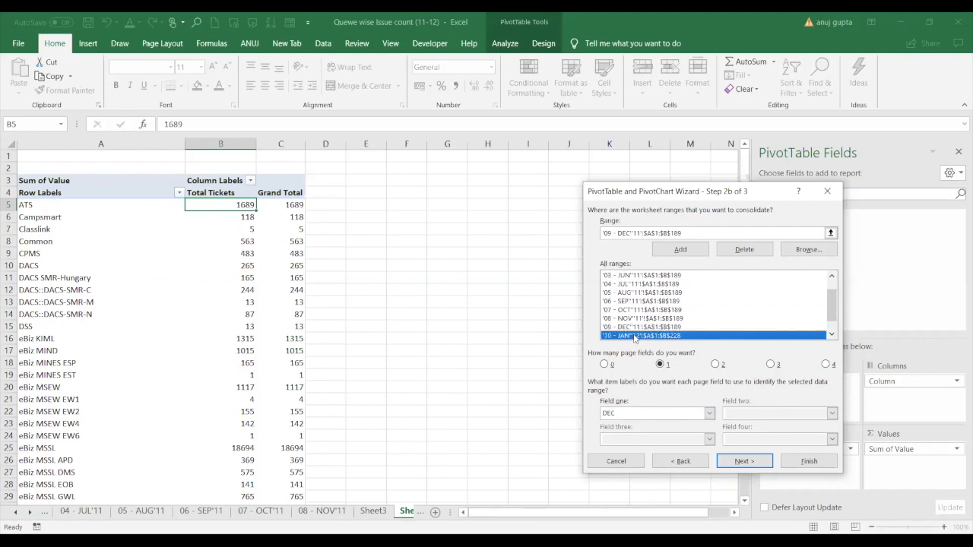
{"action": "left_click", "coordinate": [630, 413]}
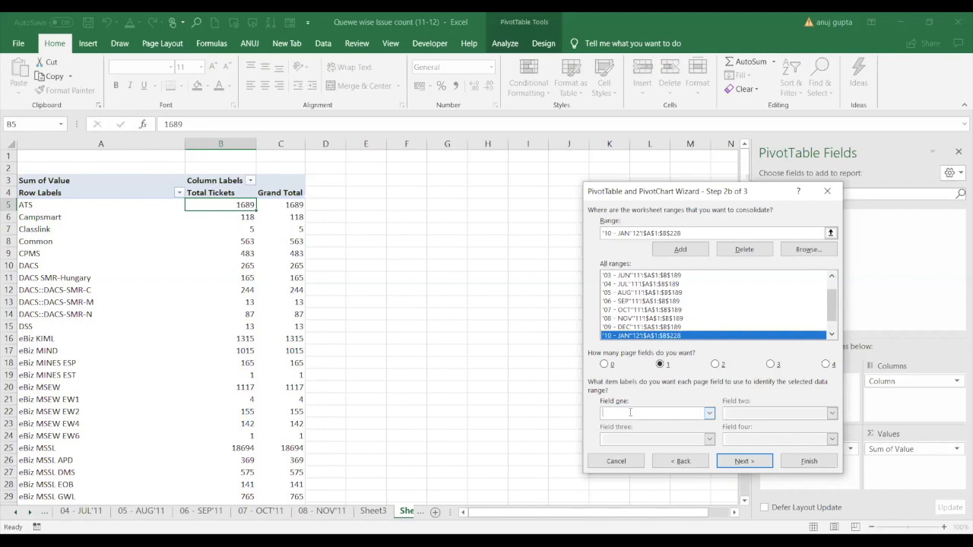
{"action": "type", "text": "JAN"}
Step: Label the 11 - FEB'12 range FEB and the 12 - MAR'12 range MAR in the page field
{"action": "left_click", "coordinate": [832, 335]}
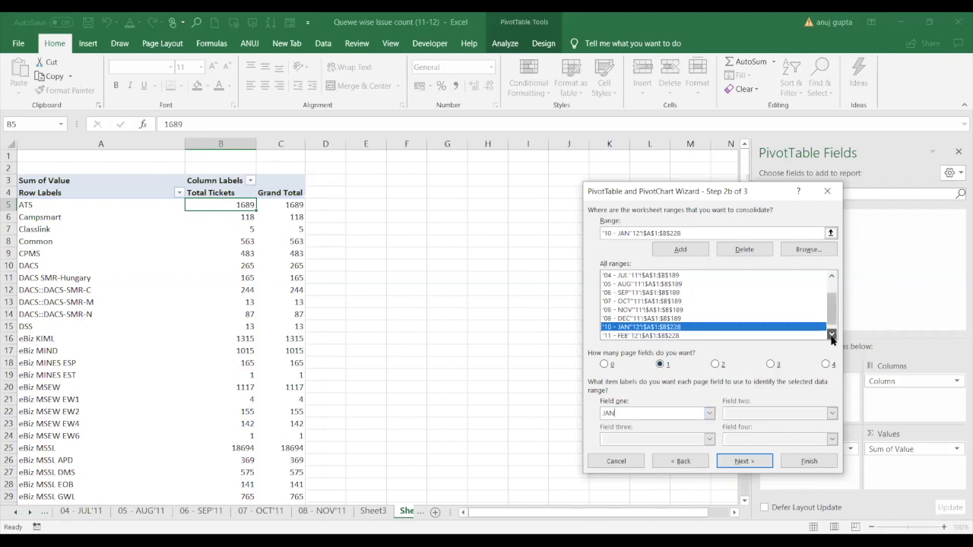
{"action": "left_click", "coordinate": [732, 337]}
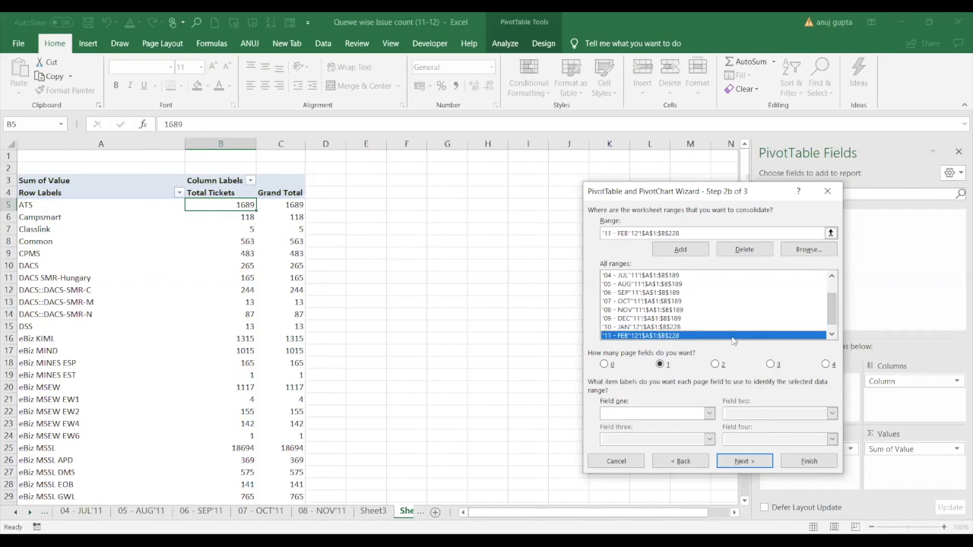
{"action": "left_click", "coordinate": [698, 413]}
{"action": "type", "text": "FEB"}
{"action": "left_click", "coordinate": [833, 336]}
{"action": "left_click", "coordinate": [681, 336]}
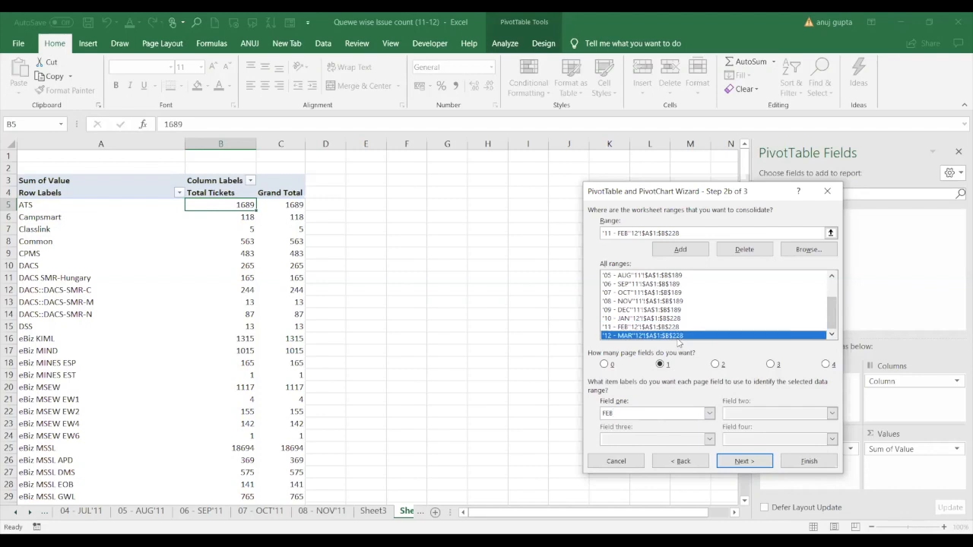
{"action": "left_click", "coordinate": [628, 413]}
{"action": "type", "text": "MAR"}
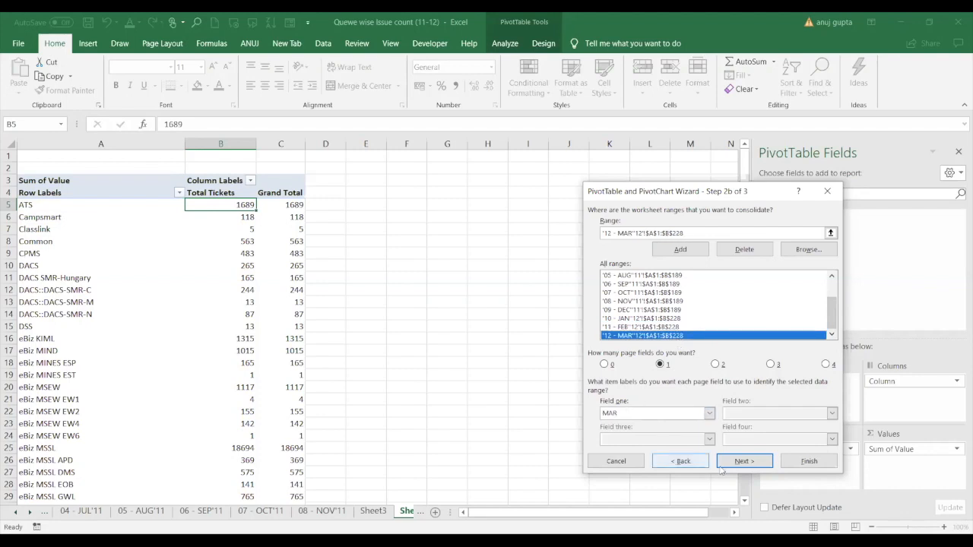
Step: Finish the consolidated PivotTable on the existing worksheet at A3 and add the Page1 field to the rows beneath Row
{"action": "left_click", "coordinate": [734, 462]}
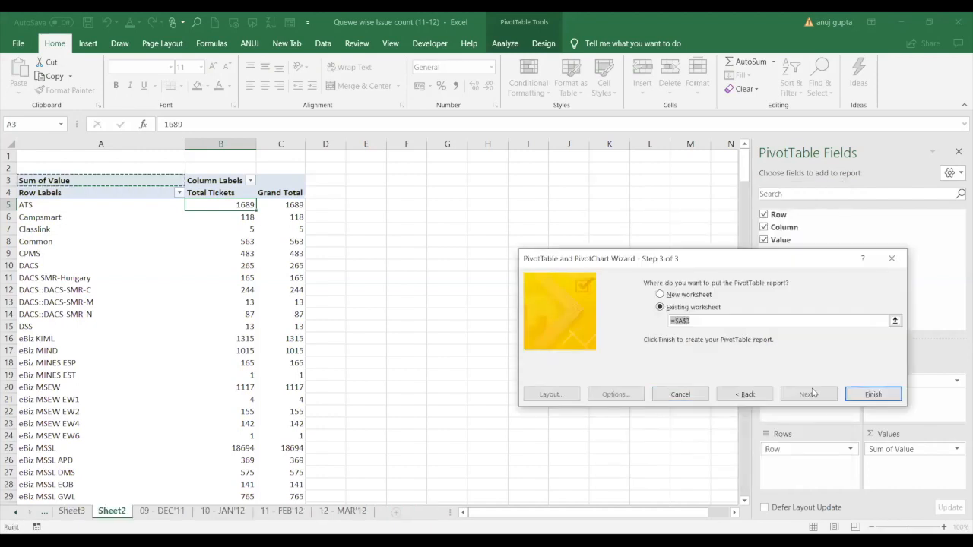
{"action": "left_click", "coordinate": [873, 395]}
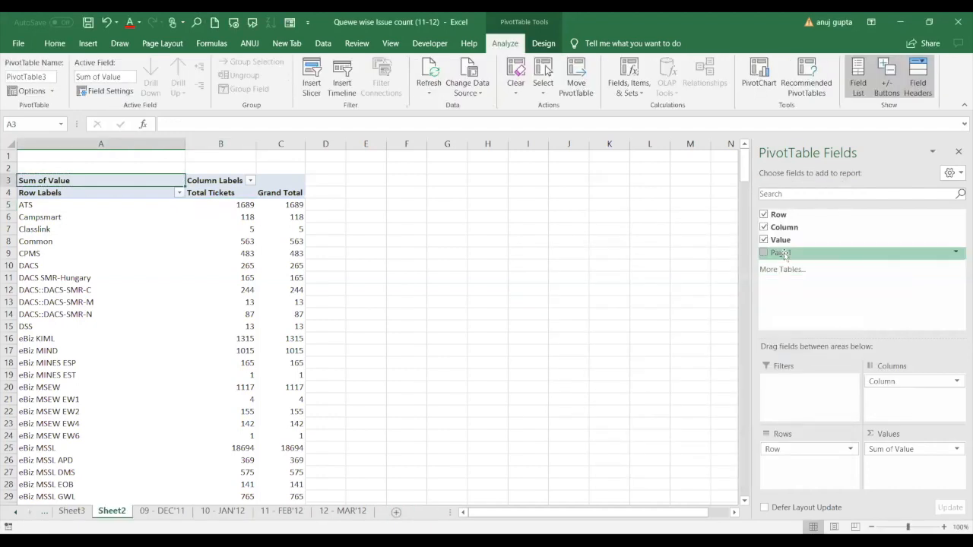
{"action": "left_click_drag", "start_coordinate": [785, 256], "coordinate": [798, 464]}
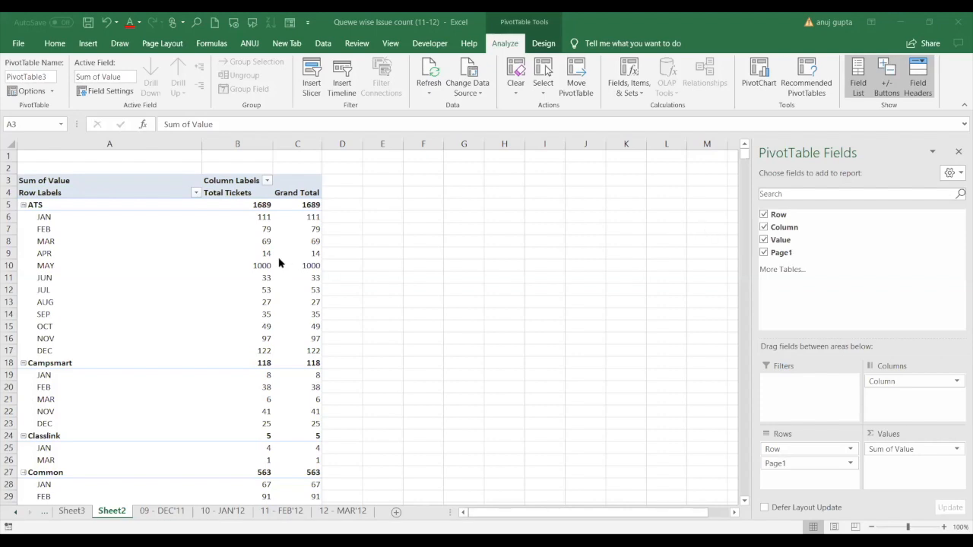
Step: Move the Row field from the rows to the columns of the PivotTable, beneath Column
{"action": "left_click", "coordinate": [54, 206]}
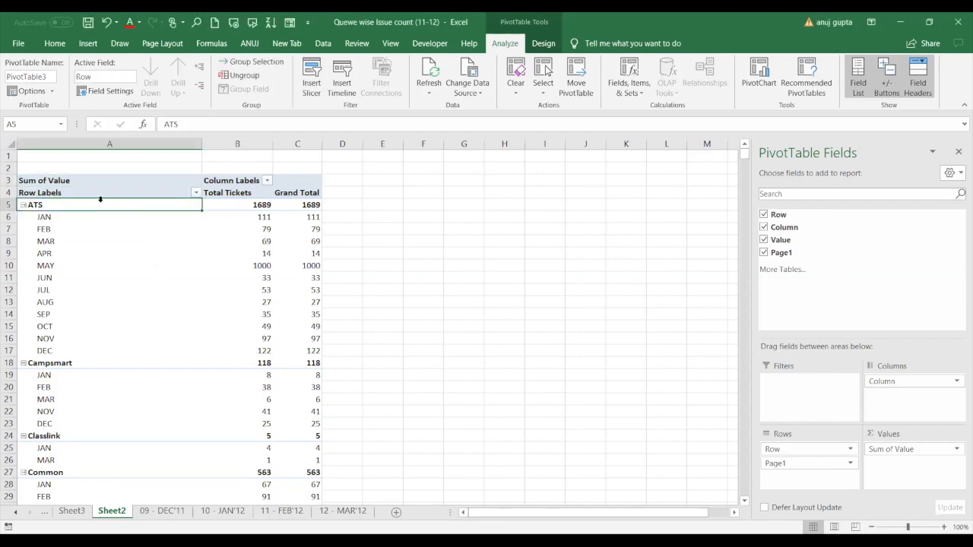
{"action": "left_click", "coordinate": [37, 223]}
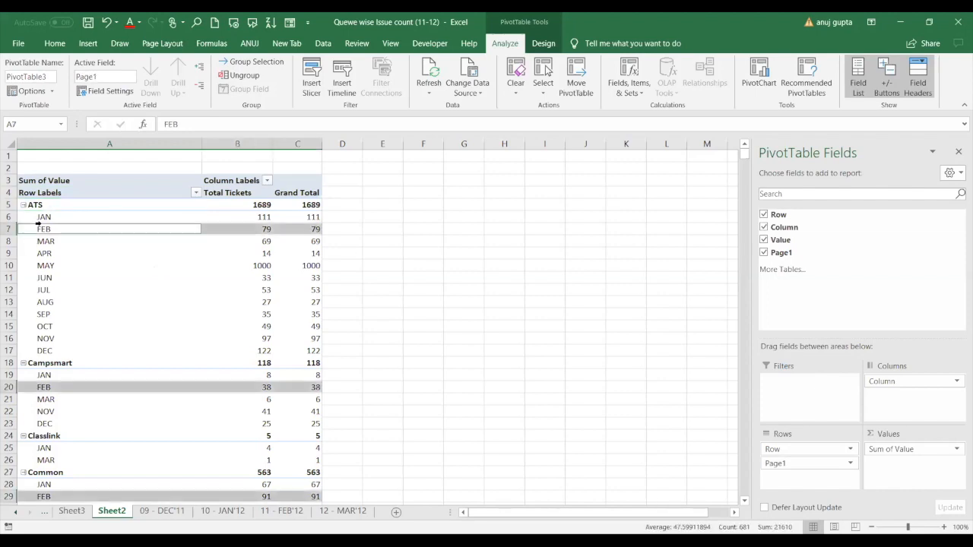
{"action": "left_click", "coordinate": [37, 207]}
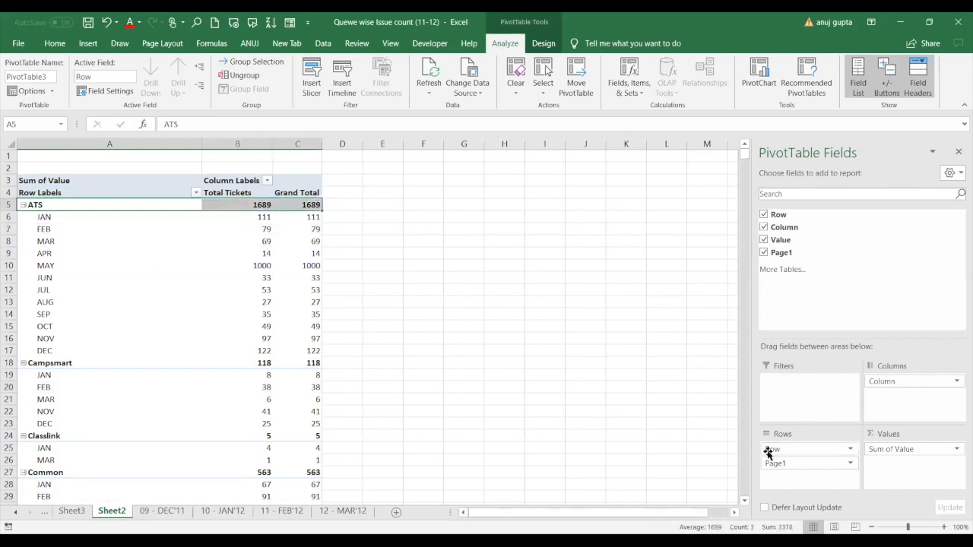
{"action": "left_click_drag", "start_coordinate": [768, 453], "coordinate": [891, 399]}
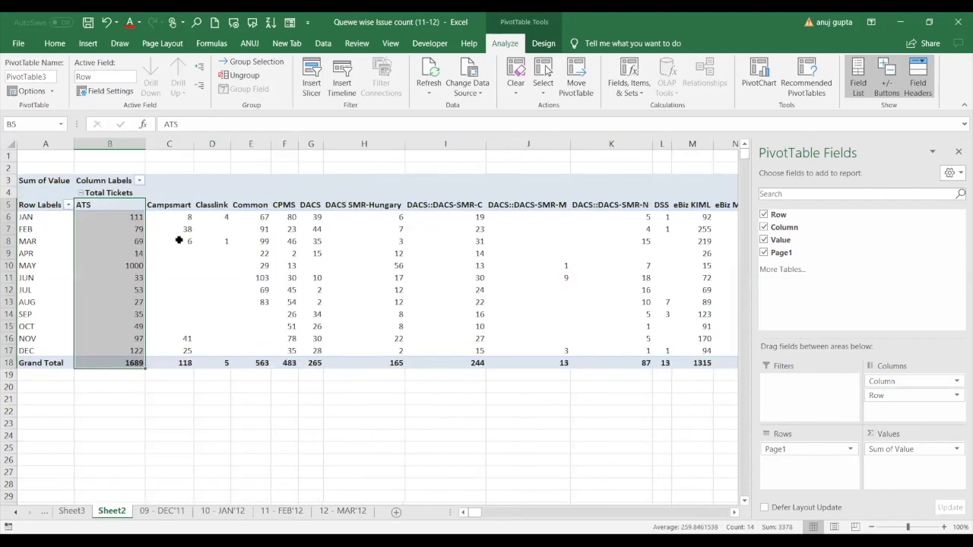
{"action": "left_click", "coordinate": [162, 398]}
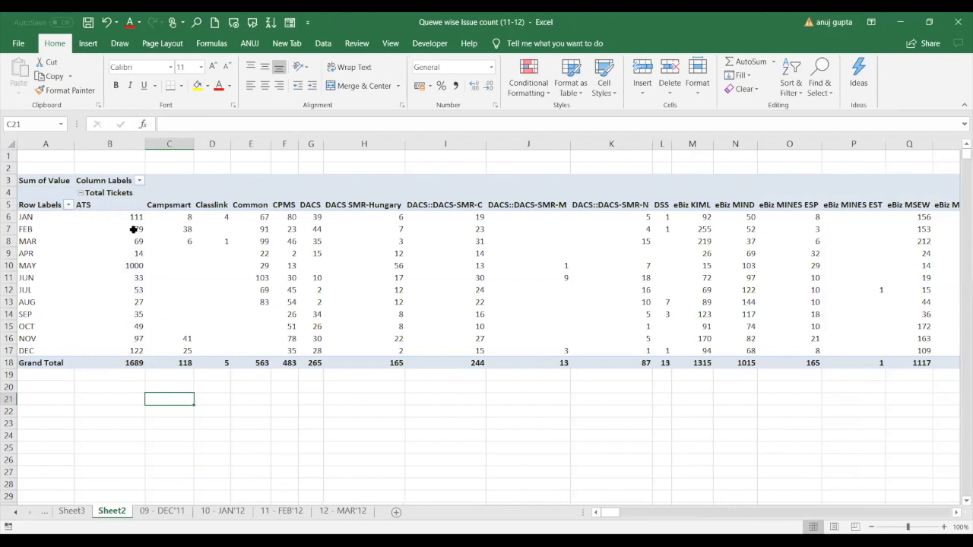
Step: Rename the Page1 field as MONTH using a month item in the row labels
{"action": "left_click", "coordinate": [55, 219]}
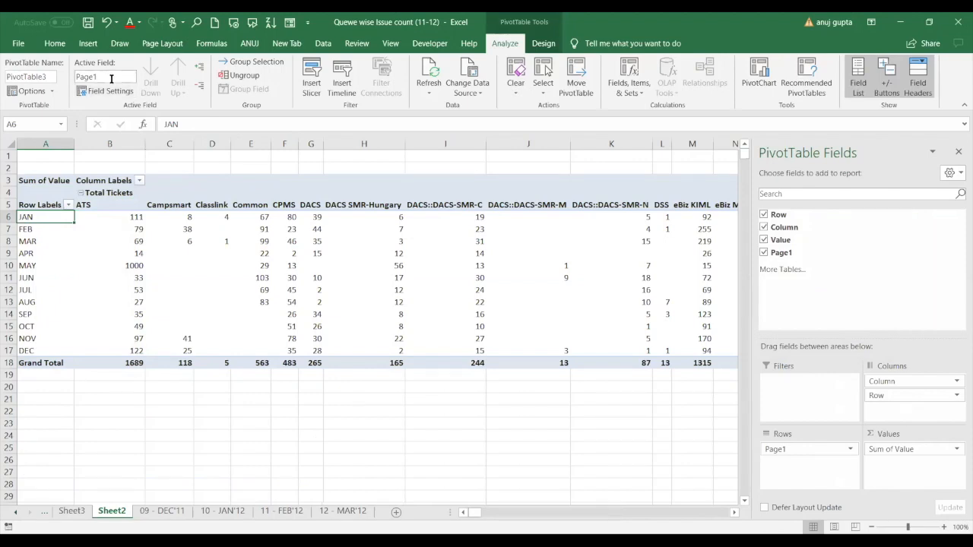
{"action": "left_click", "coordinate": [54, 230]}
{"action": "left_click", "coordinate": [107, 238]}
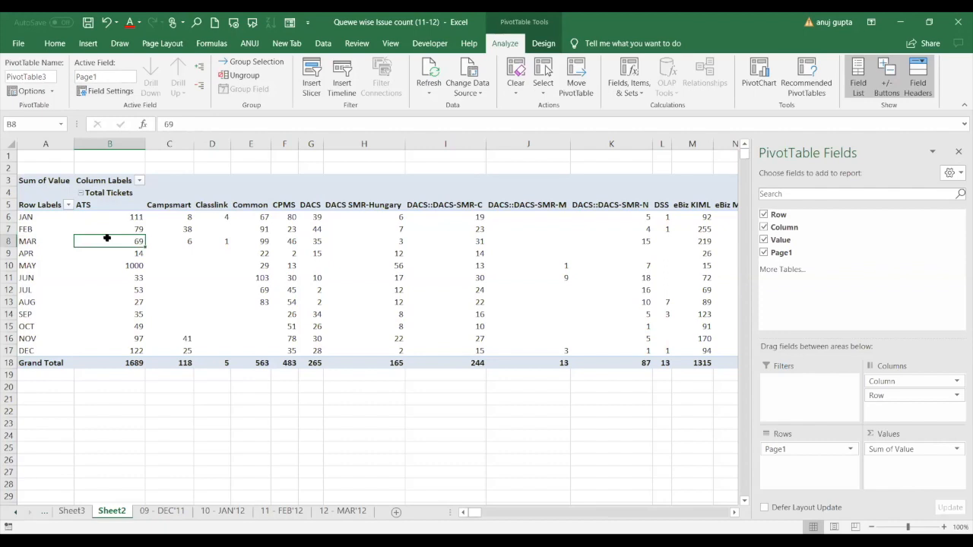
{"action": "left_click", "coordinate": [51, 236]}
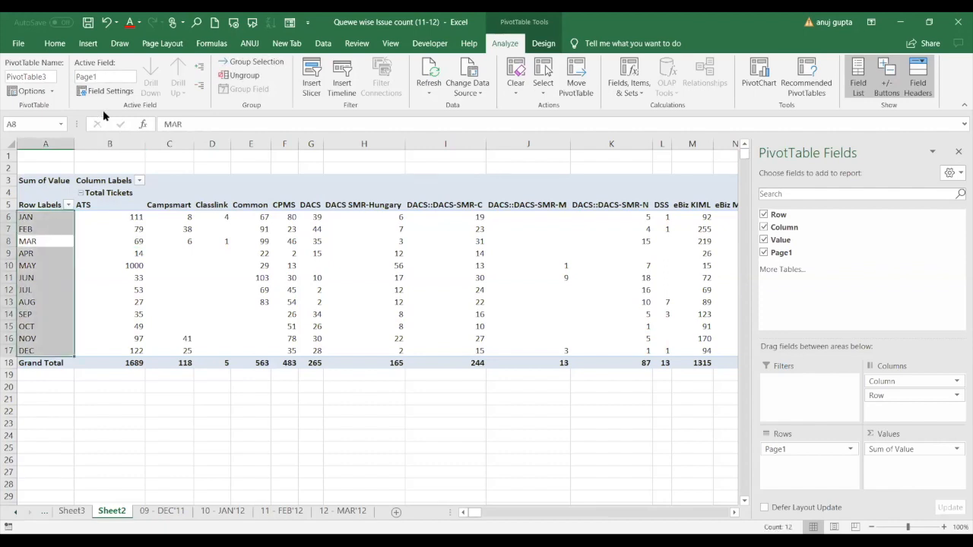
{"action": "double_click", "coordinate": [110, 77]}
{"action": "type", "text": "MONTH"}
{"action": "key", "text": "Return"}
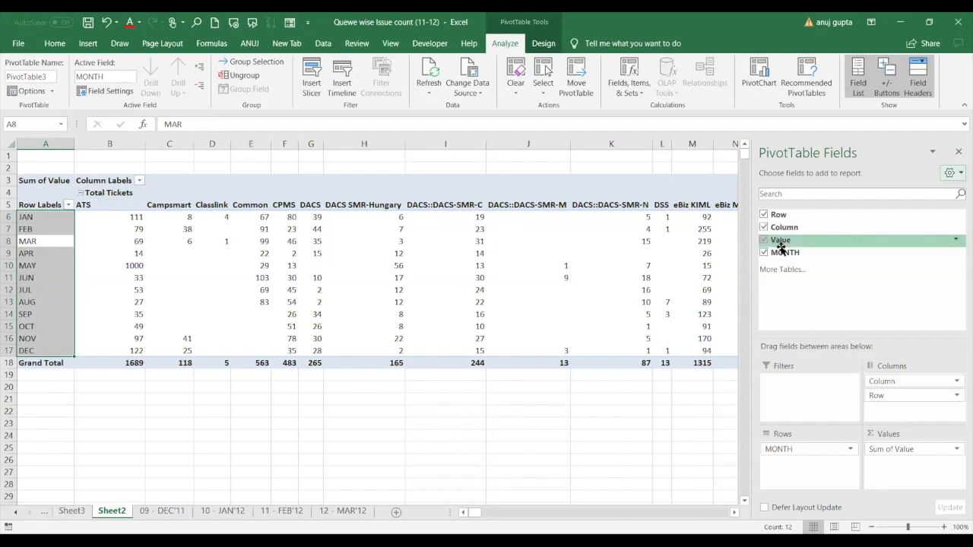
Step: Move the MONTH field from the rows to the report filters
{"action": "left_click", "coordinate": [590, 414]}
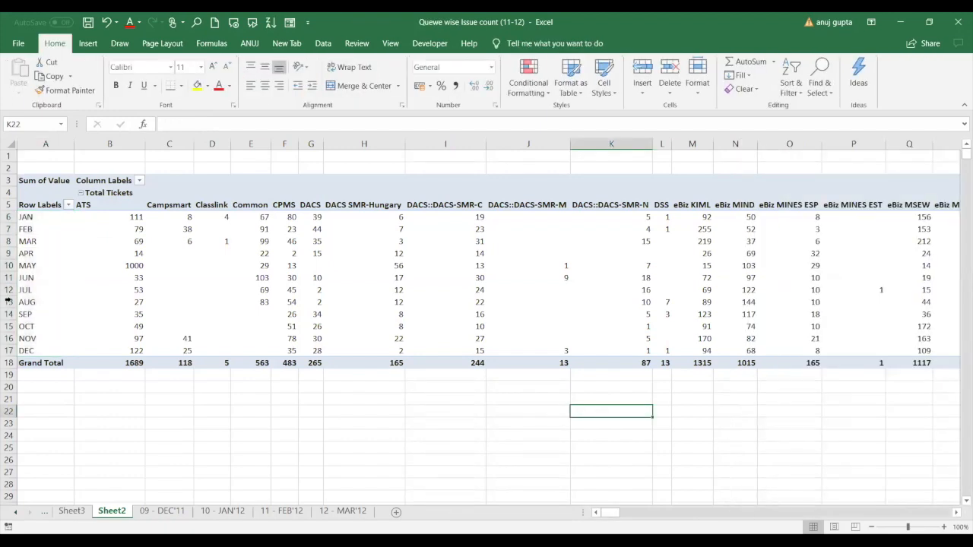
{"action": "left_click", "coordinate": [58, 302]}
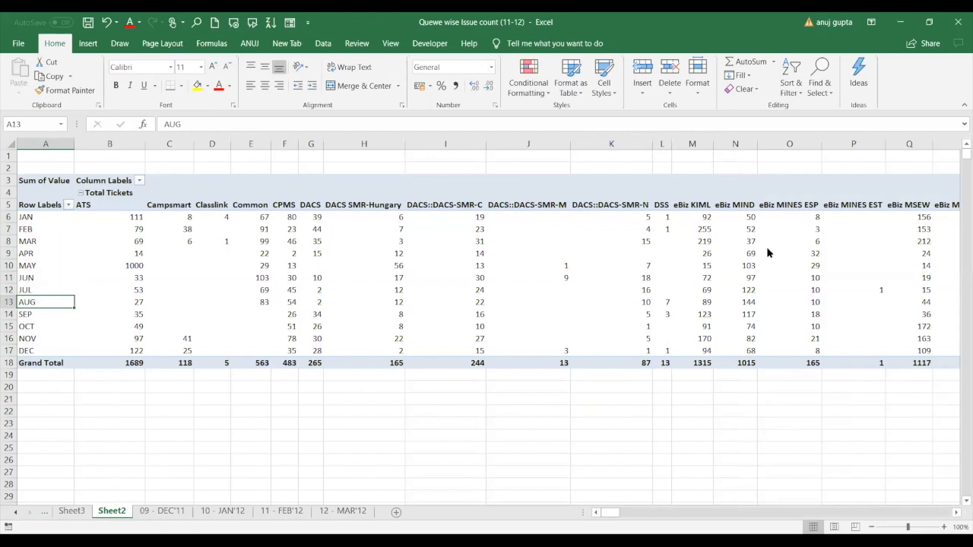
{"action": "left_click_drag", "start_coordinate": [770, 253], "coordinate": [814, 404]}
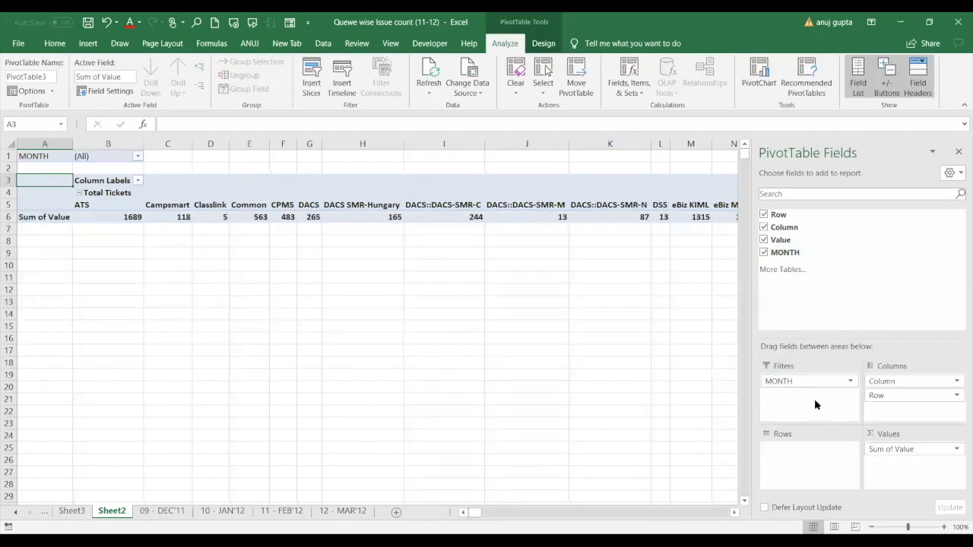
Step: Undo the MONTH filter placement, the Page1 rename and the move of Row to the columns
{"action": "key", "text": "ctrl+z"}
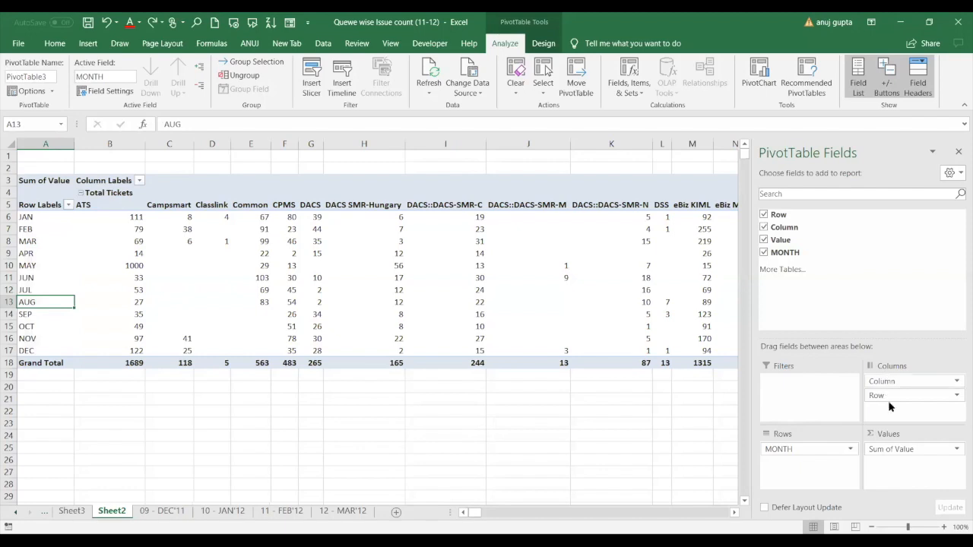
{"action": "key", "text": "ctrl+z"}
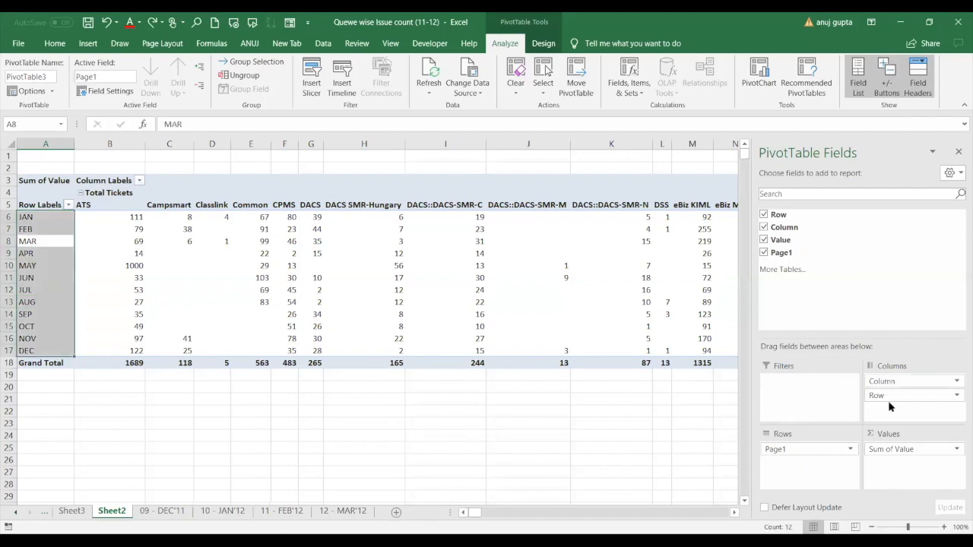
{"action": "key", "text": "ctrl+z"}
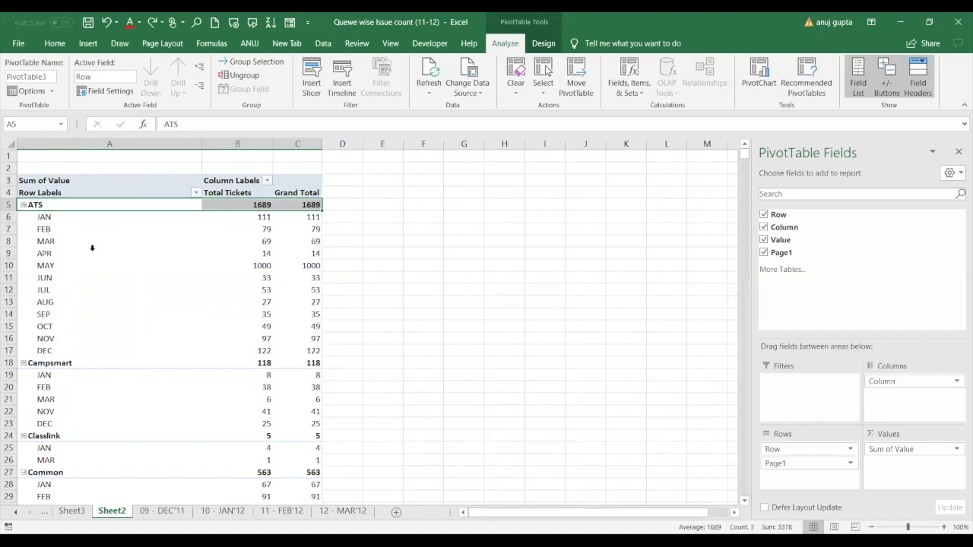
Step: Rename the Page1 field in the PivotTable rows as MONTH
{"action": "left_click", "coordinate": [67, 245]}
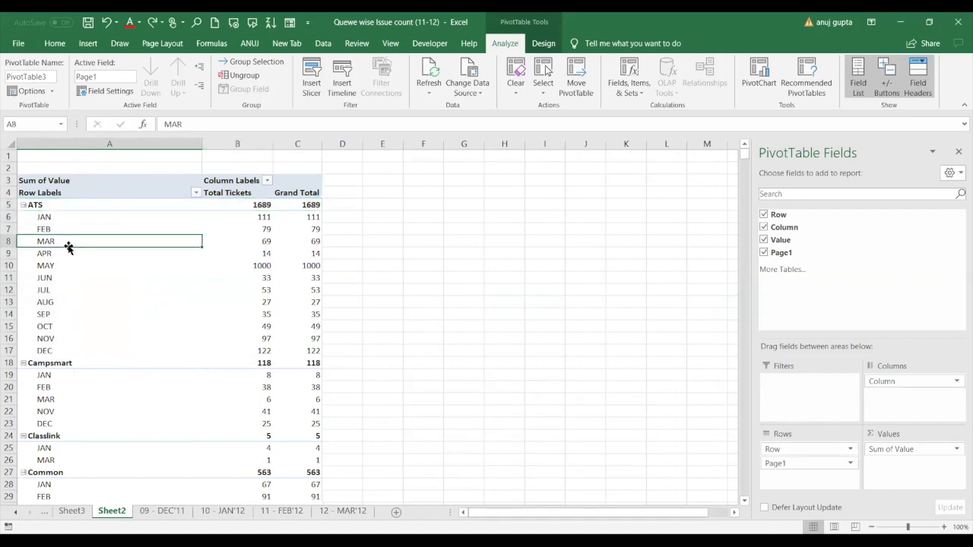
{"action": "double_click", "coordinate": [114, 75]}
{"action": "type", "text": "MONTH"}
{"action": "key", "text": "Return"}
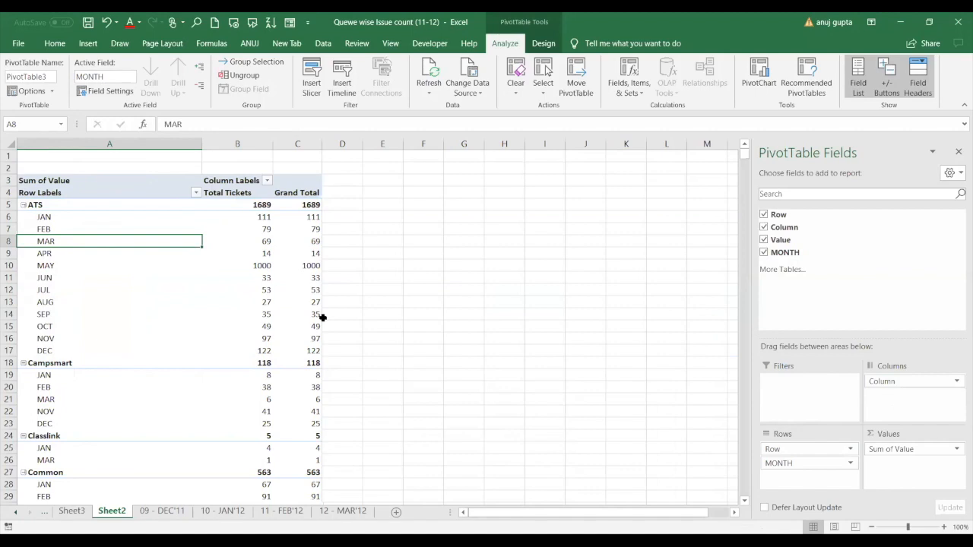
Step: Reopen the PivotTable and PivotChart Wizard at its consolidation ranges and set the number of page fields to 2
{"action": "key", "text": "alt+d"}
{"action": "key", "text": "p"}
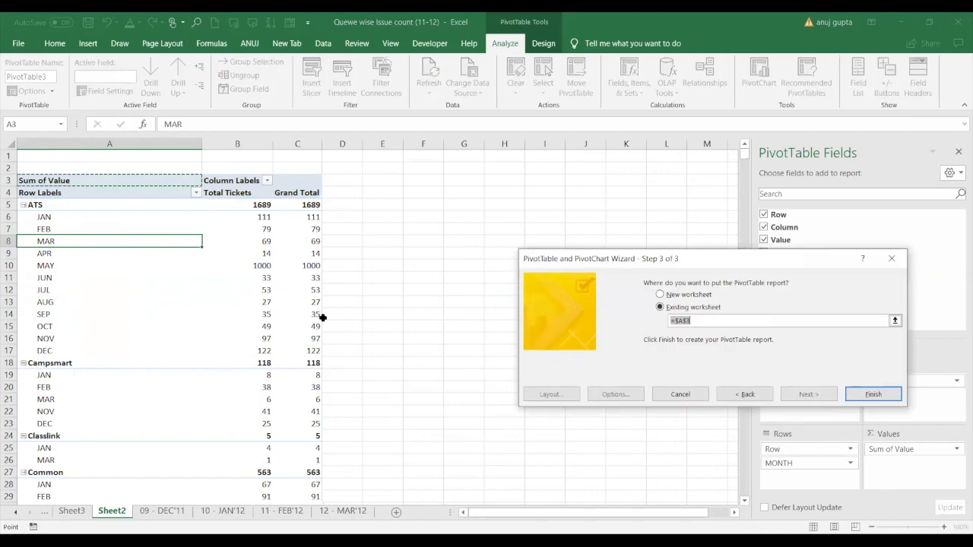
{"action": "left_click", "coordinate": [736, 394]}
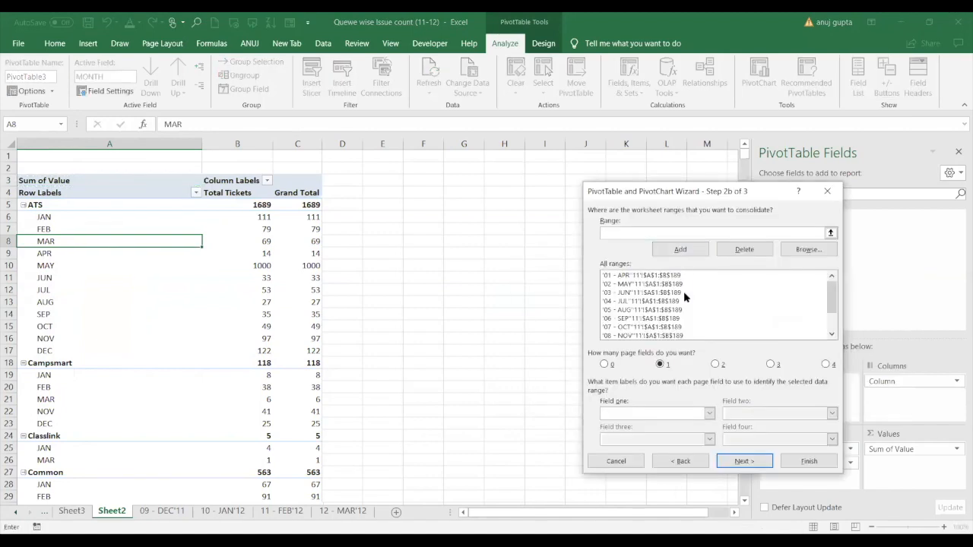
{"action": "left_click", "coordinate": [715, 365]}
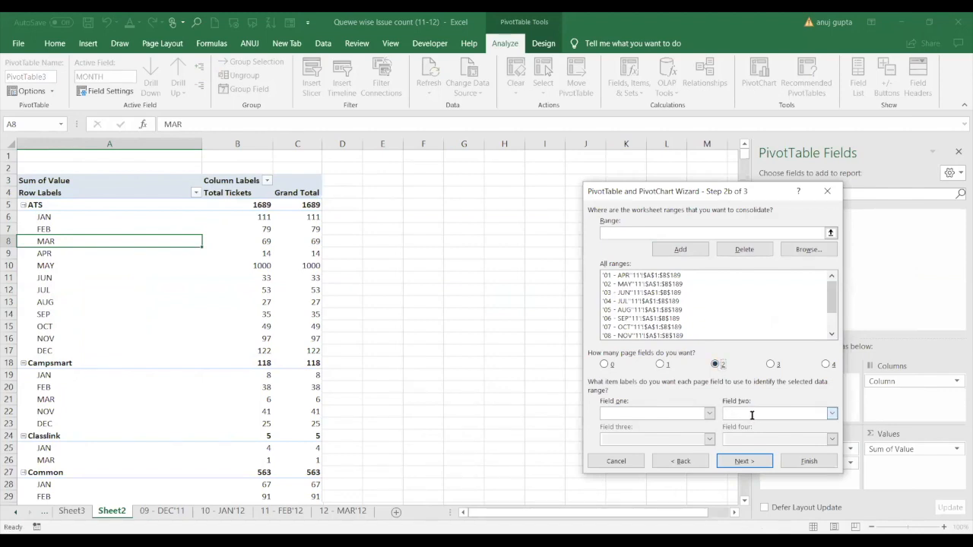
Step: Fill in the second page field's label for the 01 - APR'11 range and label the 02 - MAY'11 range Q1 there
{"action": "left_click", "coordinate": [655, 279]}
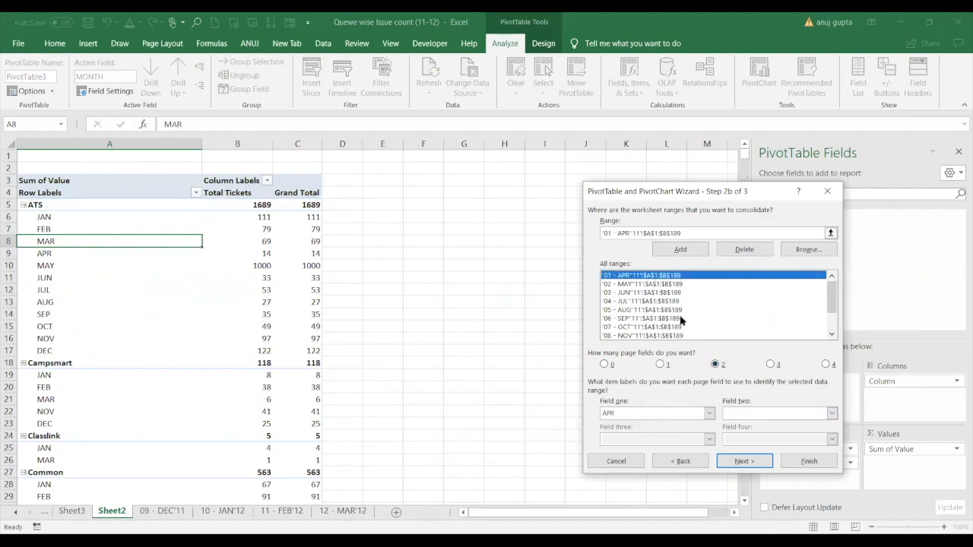
{"action": "left_click", "coordinate": [730, 411]}
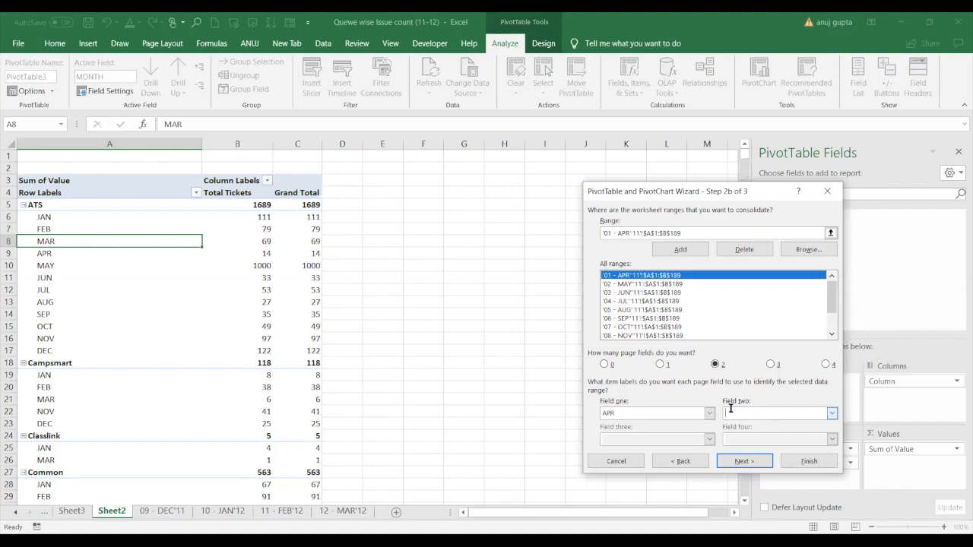
{"action": "left_click", "coordinate": [657, 285]}
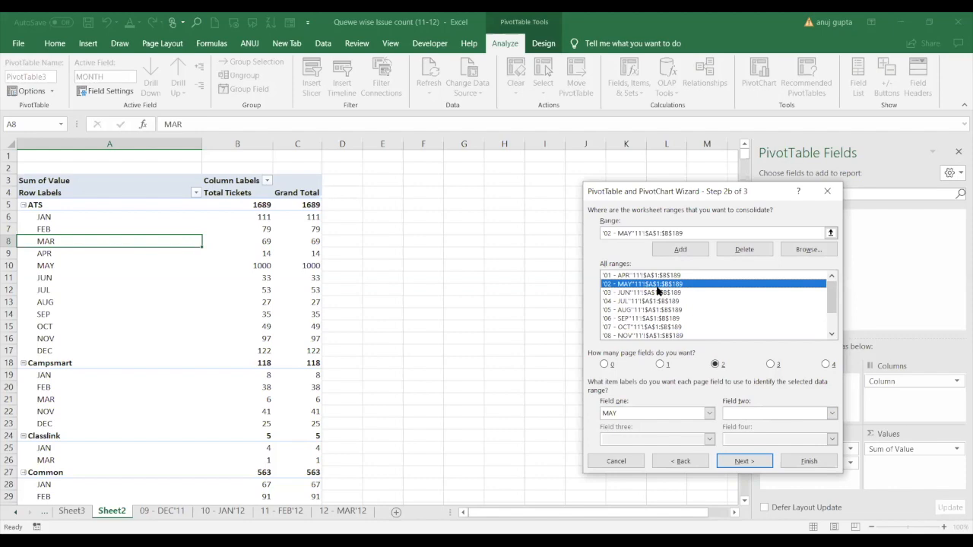
{"action": "left_click", "coordinate": [740, 411]}
{"action": "type", "text": "Q1"}
Step: Fill in the second page field's label for the 03 - JUN'11 range and label the 04 - JUL'11 range Q2 there
{"action": "left_click", "coordinate": [642, 293]}
{"action": "left_click", "coordinate": [740, 412]}
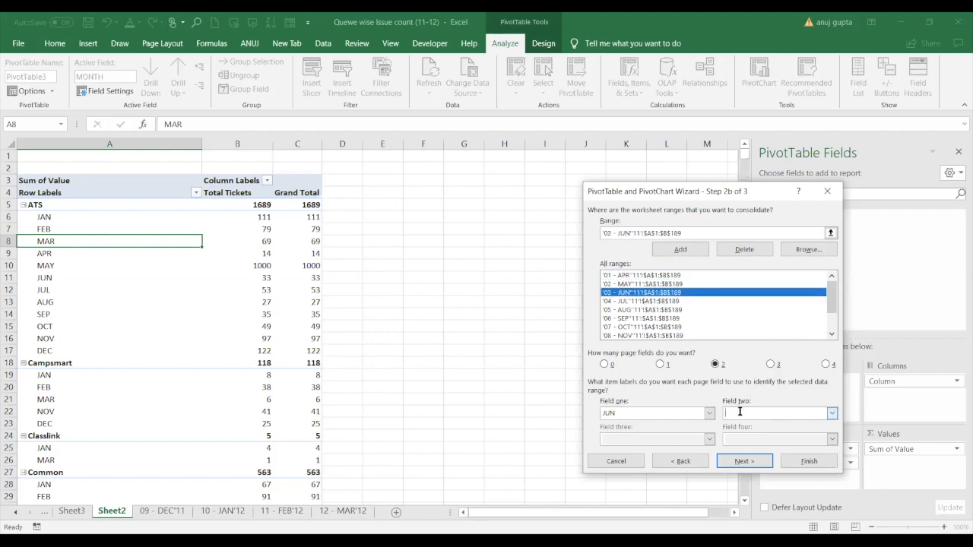
{"action": "left_click", "coordinate": [642, 302]}
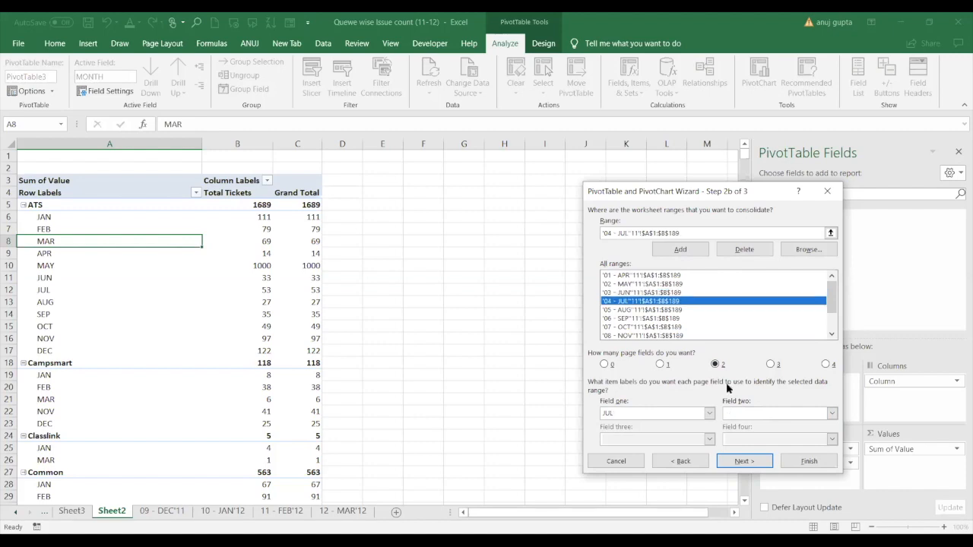
{"action": "left_click", "coordinate": [756, 412]}
{"action": "type", "text": "Q2"}
Step: Label the 05 - AUG'11 range Q2 and the 06 - SEP'11 range Q3 in the second page field
{"action": "left_click", "coordinate": [660, 318]}
{"action": "left_click", "coordinate": [667, 310]}
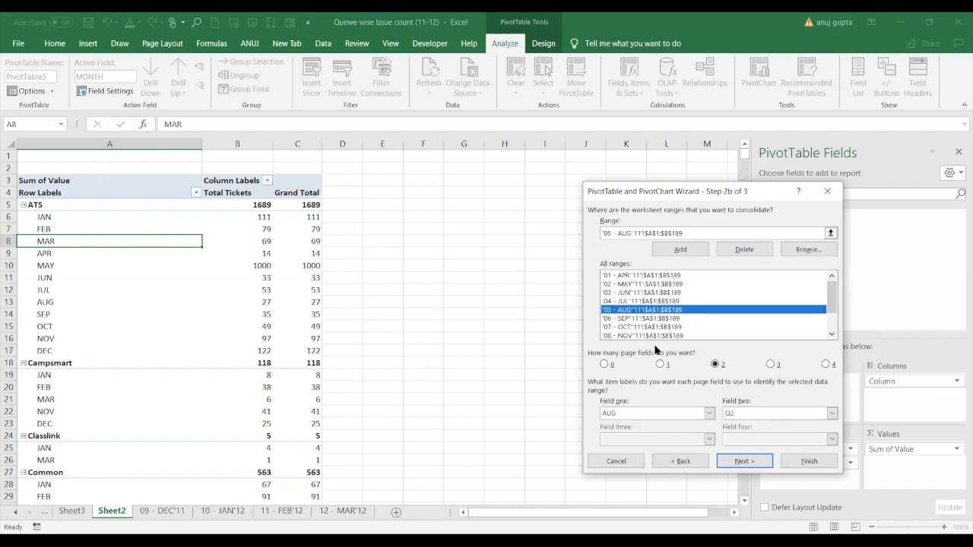
{"action": "left_click", "coordinate": [647, 318]}
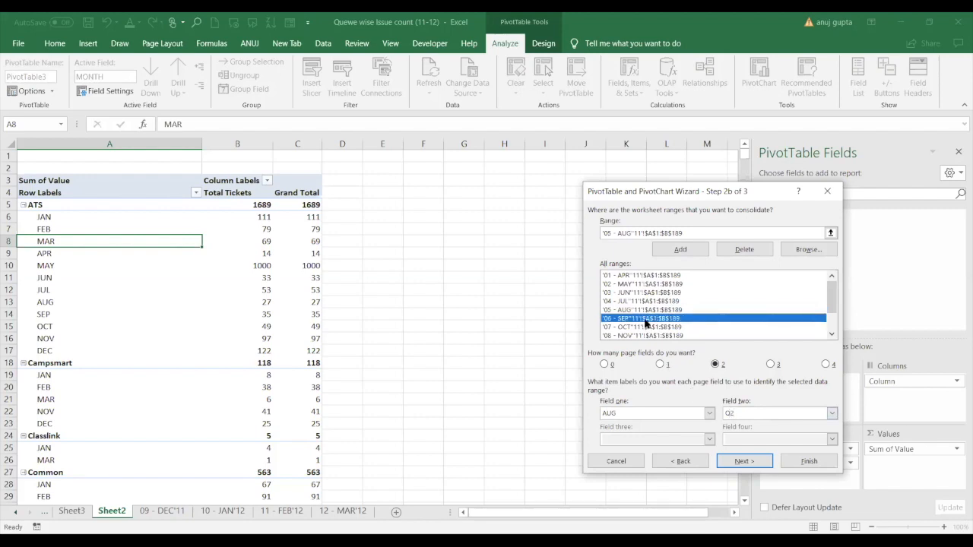
{"action": "left_click", "coordinate": [737, 414]}
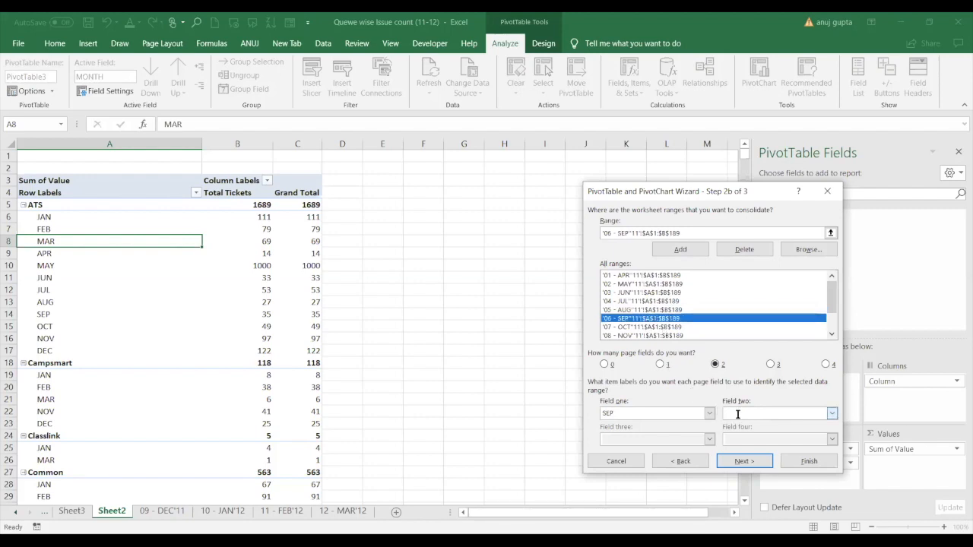
{"action": "type", "text": "Q3"}
Step: Label the 07 - OCT'11 and 08 - NOV'11 ranges Q4 in the second page field
{"action": "left_click", "coordinate": [620, 327]}
{"action": "left_click", "coordinate": [747, 414]}
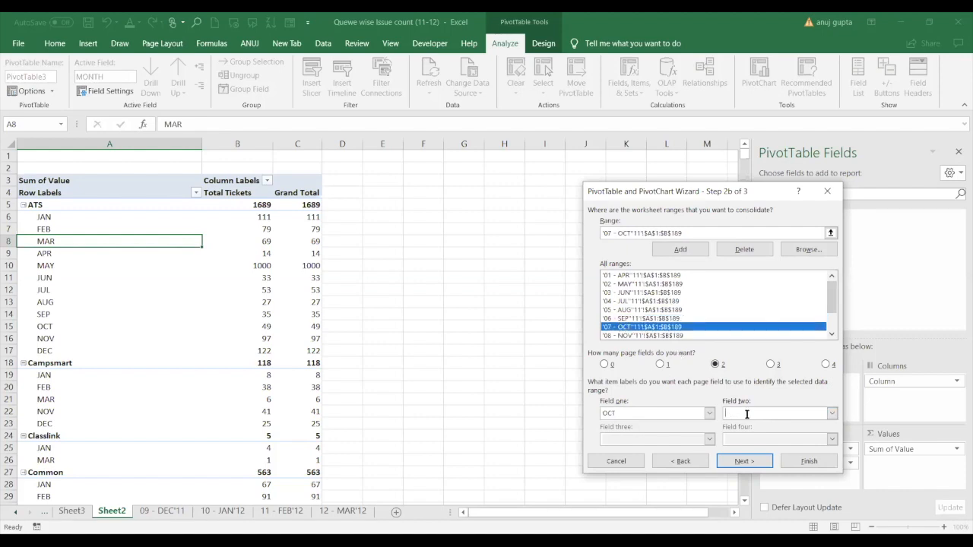
{"action": "type", "text": "Q4"}
{"action": "left_click", "coordinate": [643, 335]}
{"action": "left_click", "coordinate": [729, 414]}
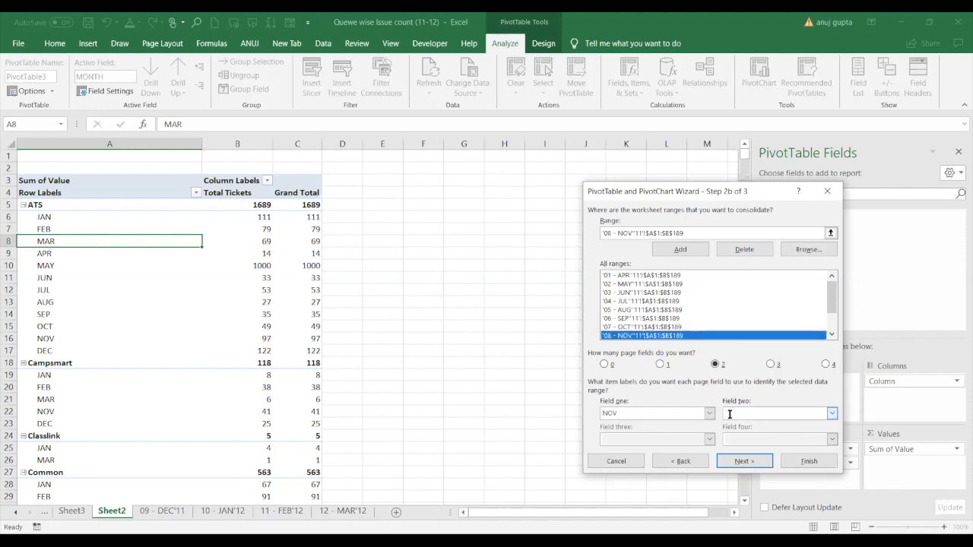
{"action": "type", "text": "Q4"}
Step: Label the 09 - DEC'11 range Q4 in the second page field
{"action": "left_click", "coordinate": [832, 335]}
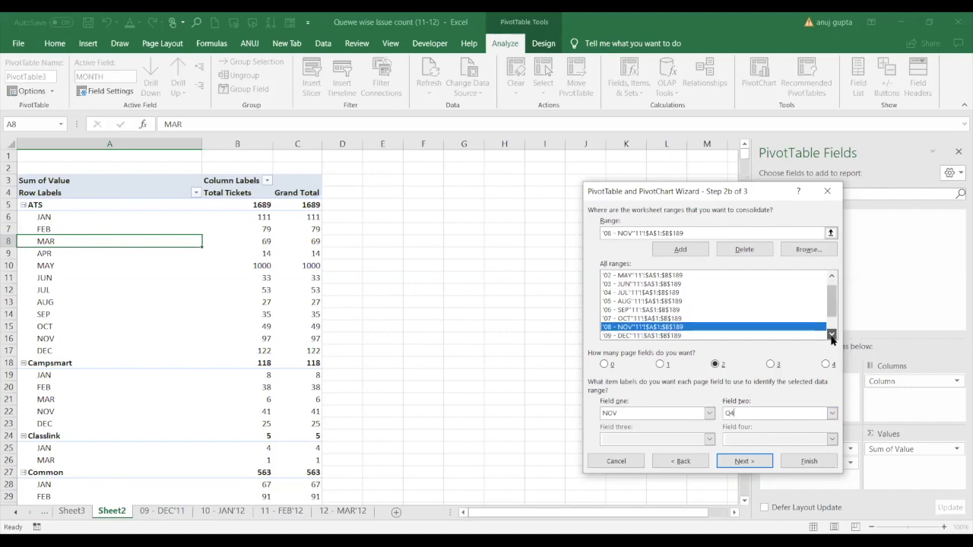
{"action": "left_click", "coordinate": [669, 335]}
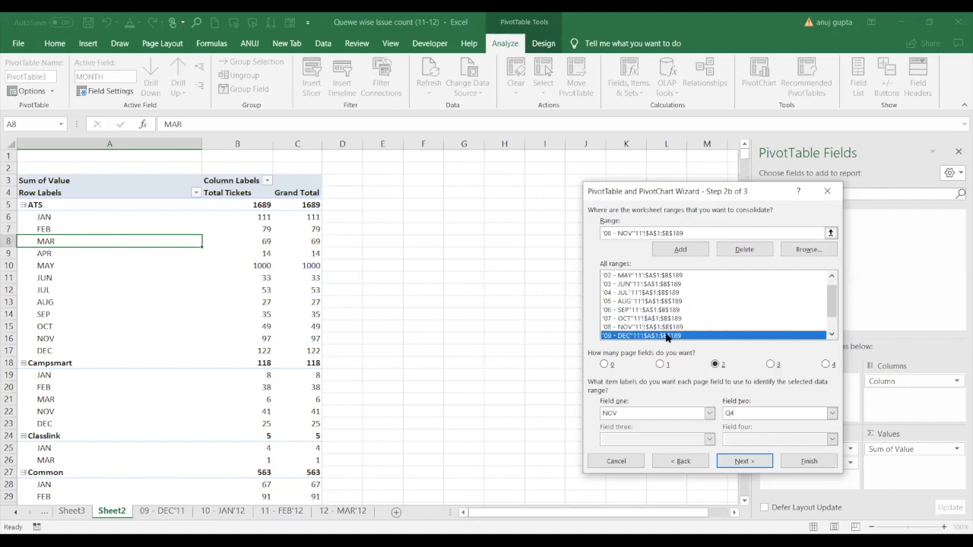
{"action": "left_click", "coordinate": [756, 414]}
{"action": "type", "text": "Q"}
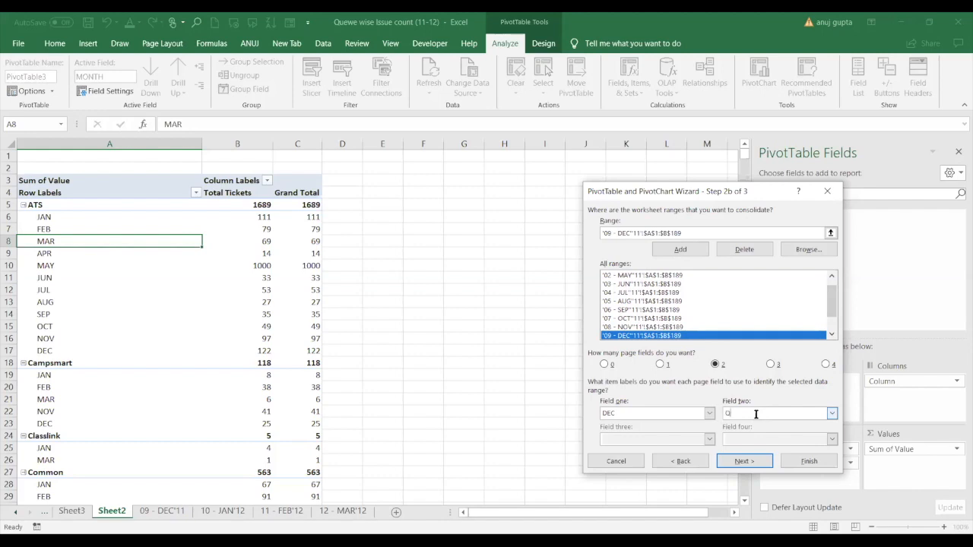
{"action": "type", "text": "4"}
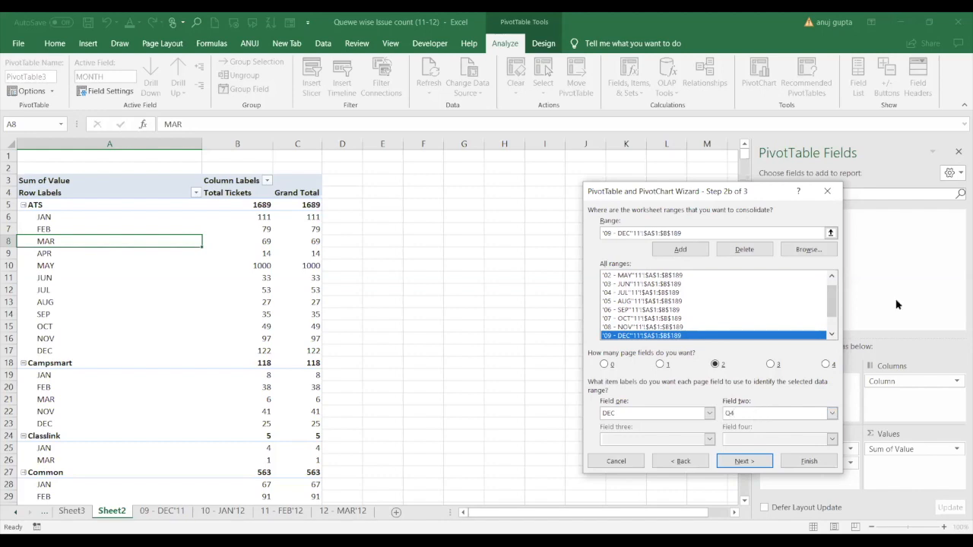
Step: Label the 10 - JAN'12 and 11 - FEB'12 ranges Q3 in the second page field
{"action": "left_click", "coordinate": [832, 335]}
{"action": "left_click", "coordinate": [831, 335]}
{"action": "left_click", "coordinate": [832, 335]}
{"action": "left_click", "coordinate": [658, 320]}
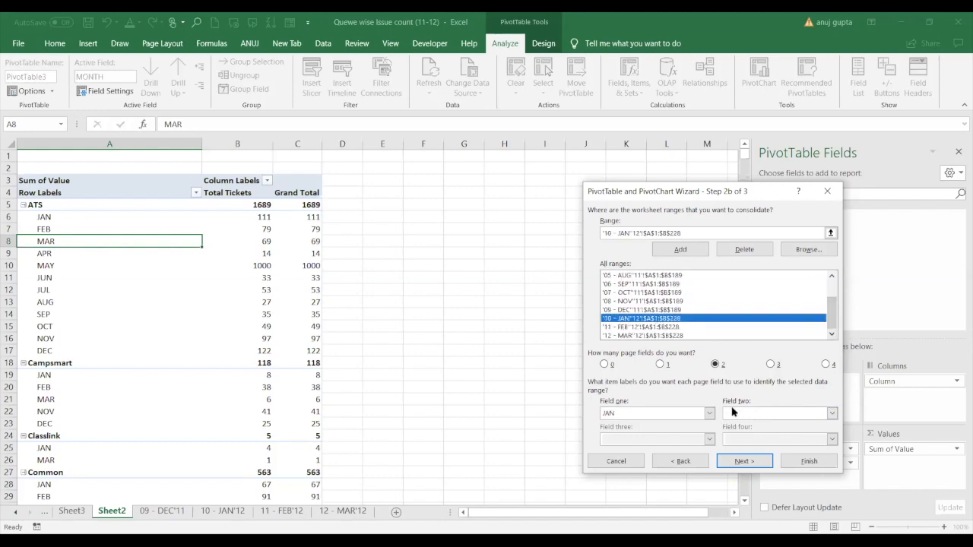
{"action": "left_click", "coordinate": [732, 412]}
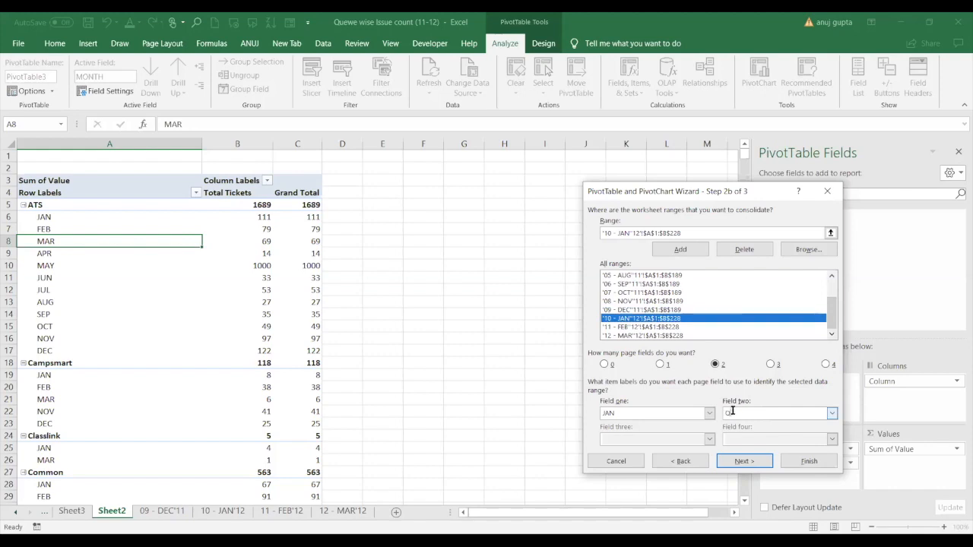
{"action": "type", "text": "Q4"}
{"action": "left_click", "coordinate": [631, 327]}
{"action": "left_click", "coordinate": [739, 413]}
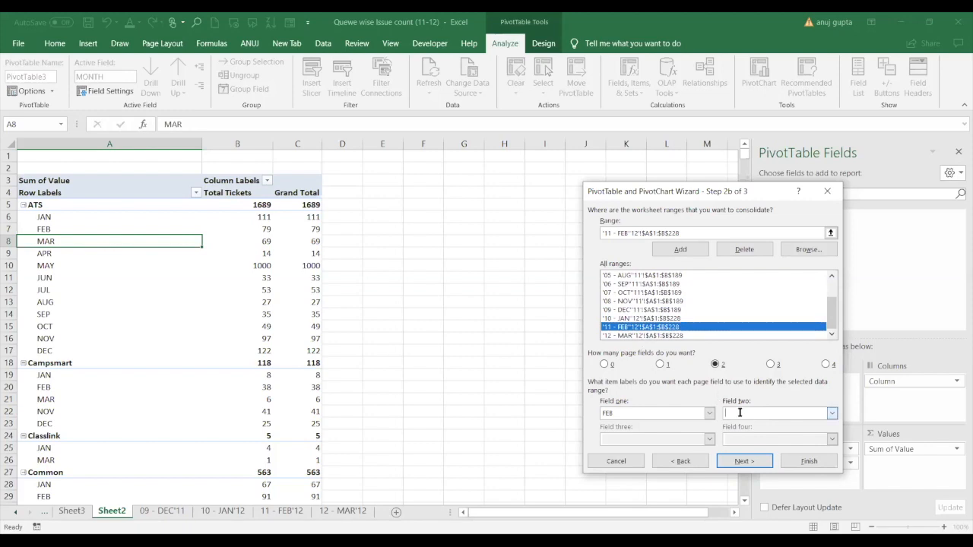
Step: Label the 12 - MAR'12 range Q3 in the second page field and finish the wizard with the report at $A$3 of the existing worksheet
{"action": "left_click", "coordinate": [668, 337]}
{"action": "left_click", "coordinate": [745, 412]}
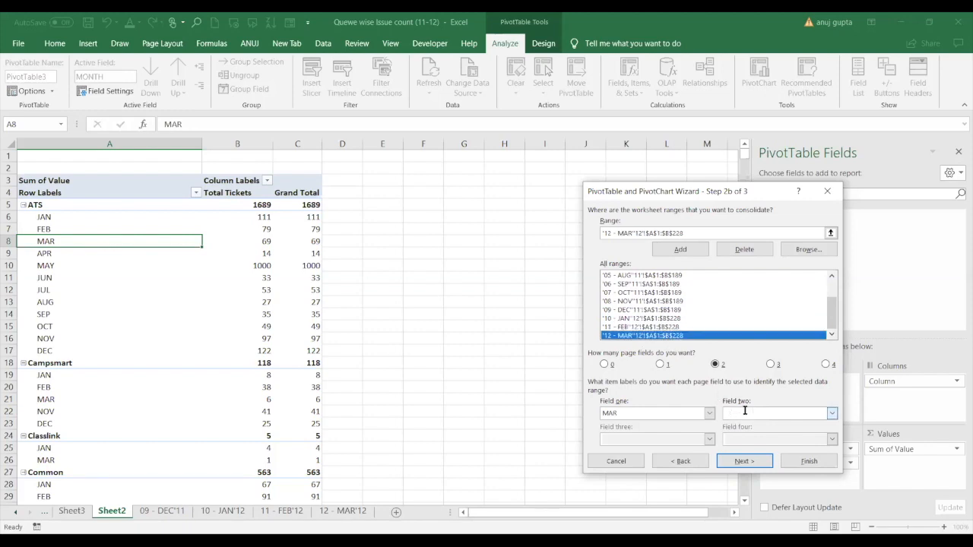
{"action": "type", "text": "Q3"}
{"action": "left_click", "coordinate": [742, 462]}
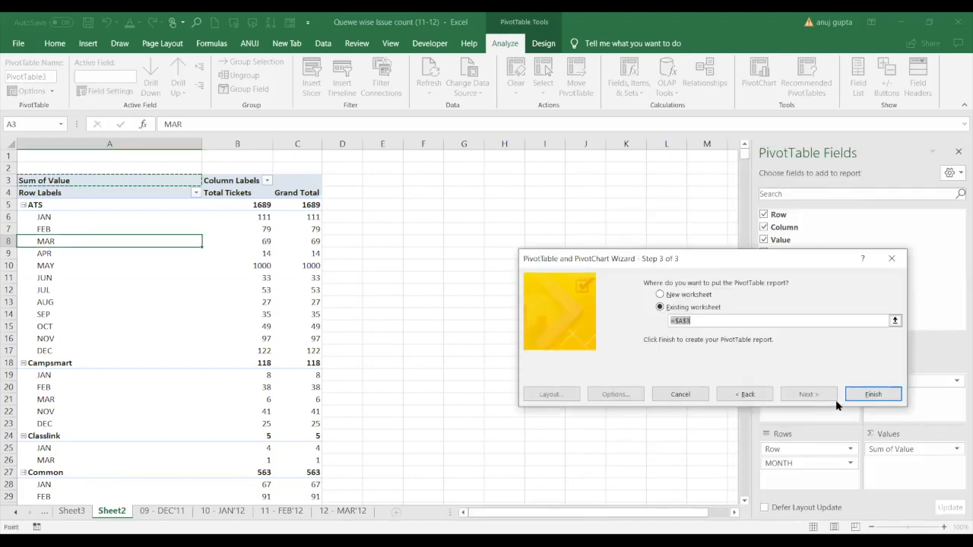
{"action": "left_click", "coordinate": [851, 401]}
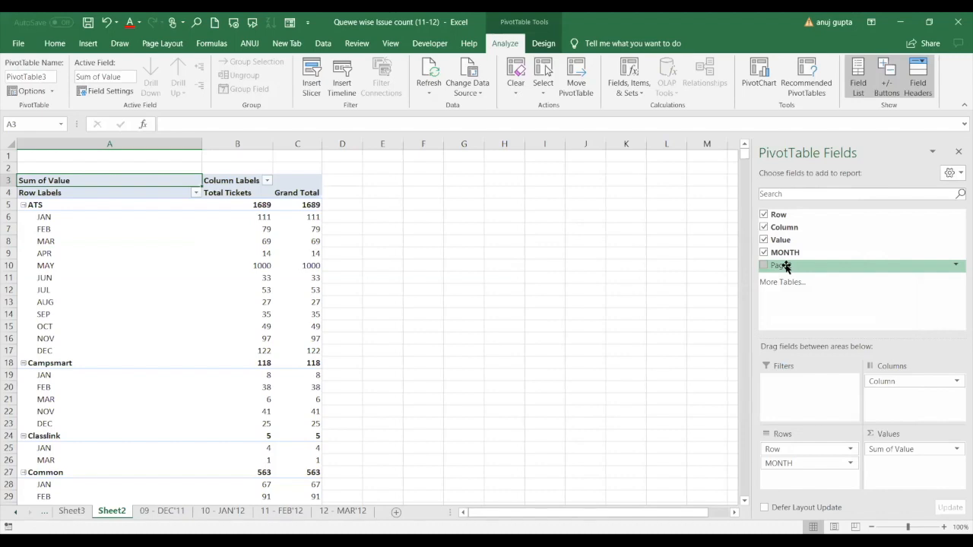
Step: Add Page2 to the PivotTable's rows below MONTH and collapse the JAN, FEB and MAR items
{"action": "left_click_drag", "start_coordinate": [785, 268], "coordinate": [786, 475]}
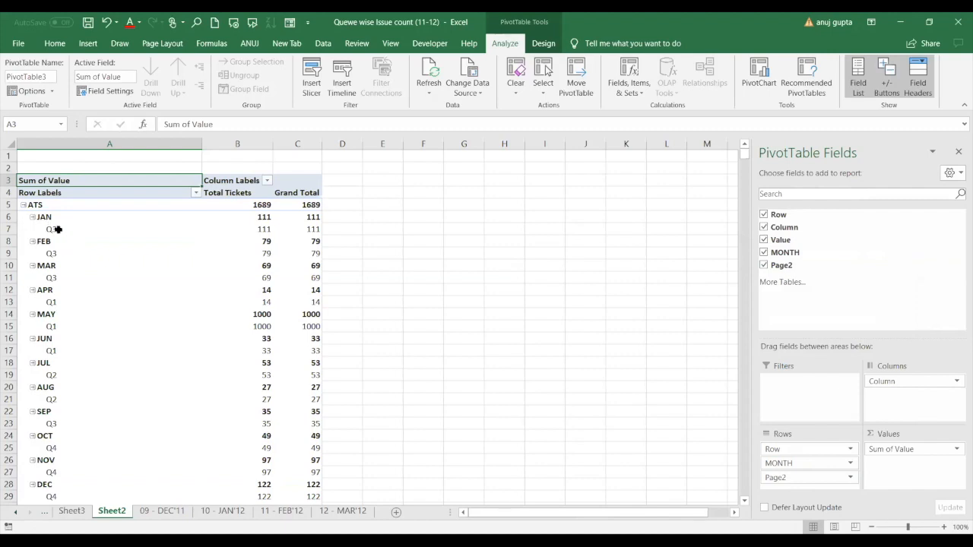
{"action": "left_click", "coordinate": [31, 218]}
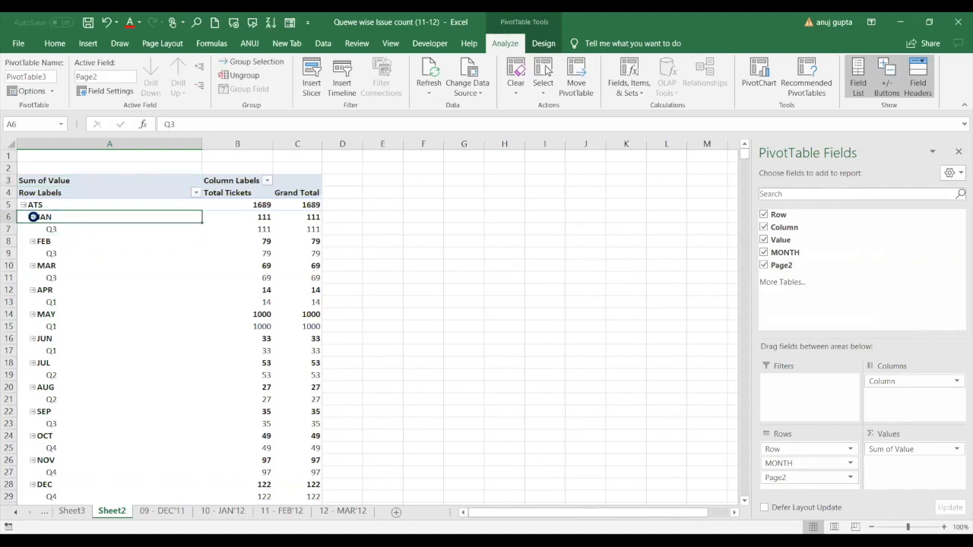
{"action": "left_click", "coordinate": [32, 217]}
{"action": "left_click", "coordinate": [32, 228]}
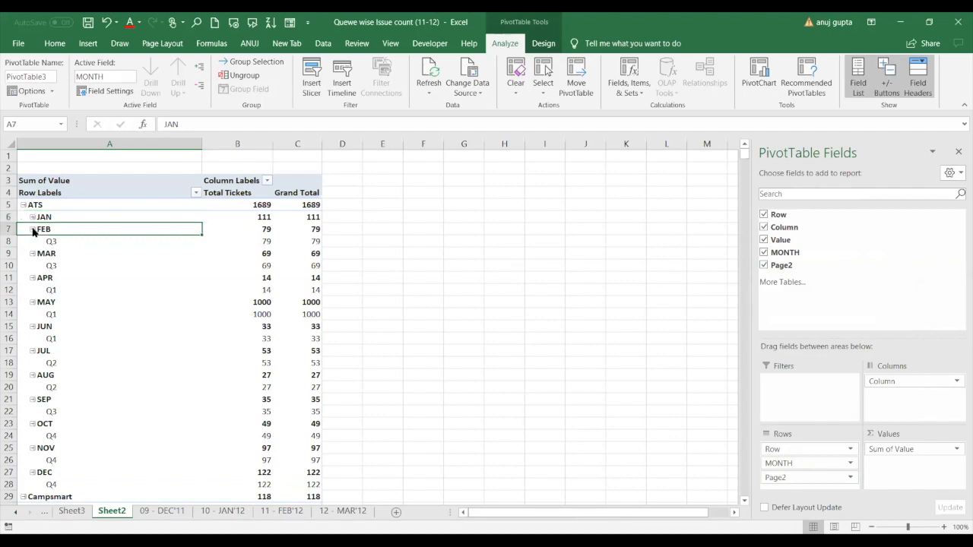
{"action": "left_click", "coordinate": [32, 229]}
{"action": "left_click", "coordinate": [33, 242]}
{"action": "left_click", "coordinate": [33, 242]}
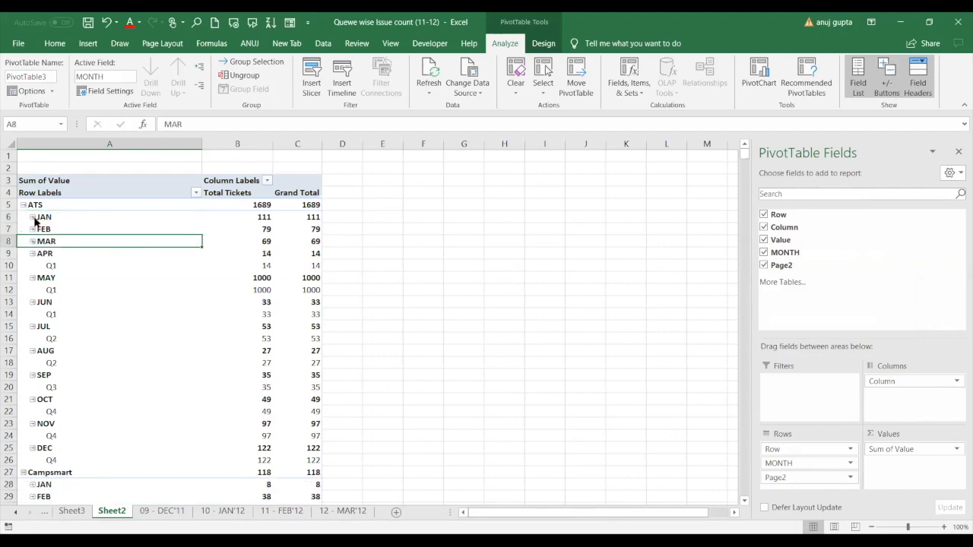
Step: Try the Page2 field as a column field instead of a row field, inspect the quarter layout, and undo the move
{"action": "left_click_drag", "start_coordinate": [806, 478], "coordinate": [882, 397]}
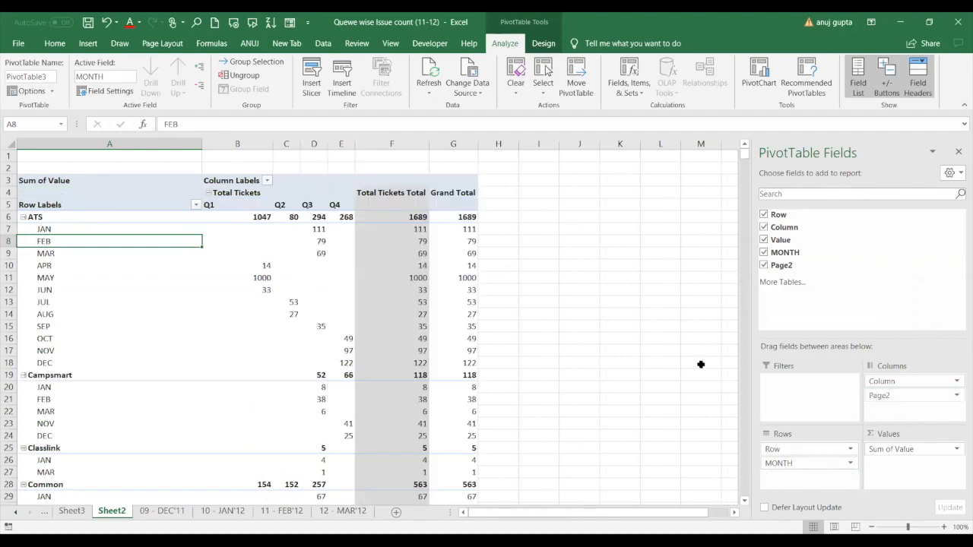
{"action": "left_click", "coordinate": [568, 340]}
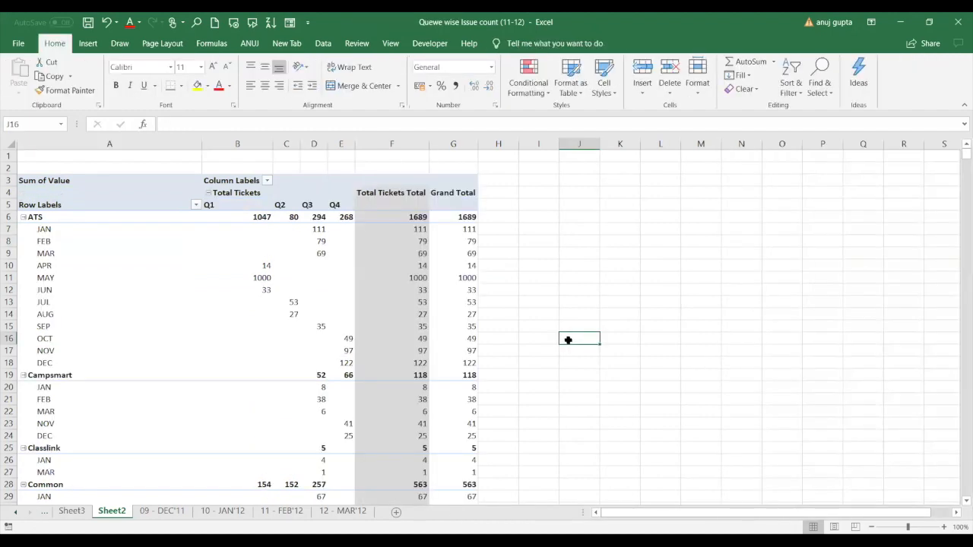
{"action": "left_click", "coordinate": [257, 307]}
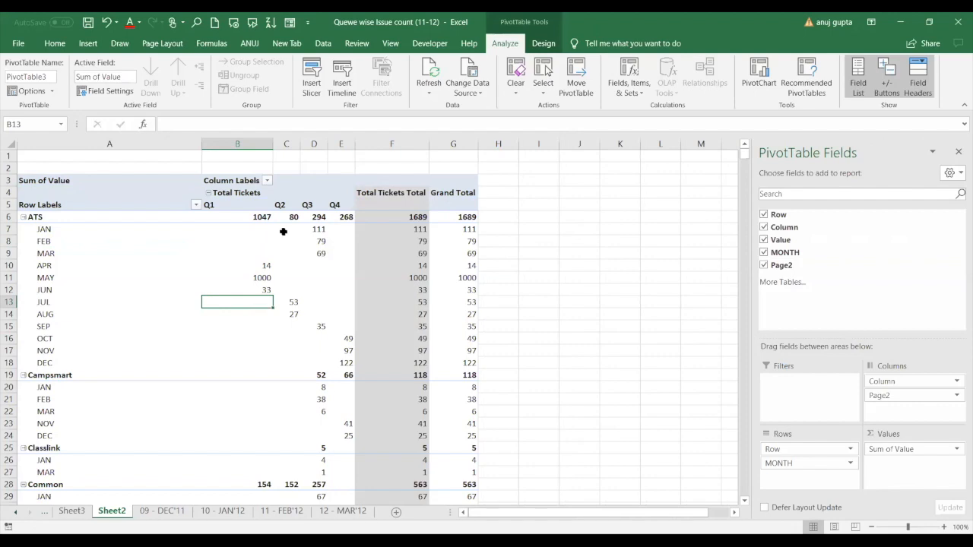
{"action": "mouse_move", "coordinate": [280, 232]}
{"action": "mouse_move", "coordinate": [345, 234]}
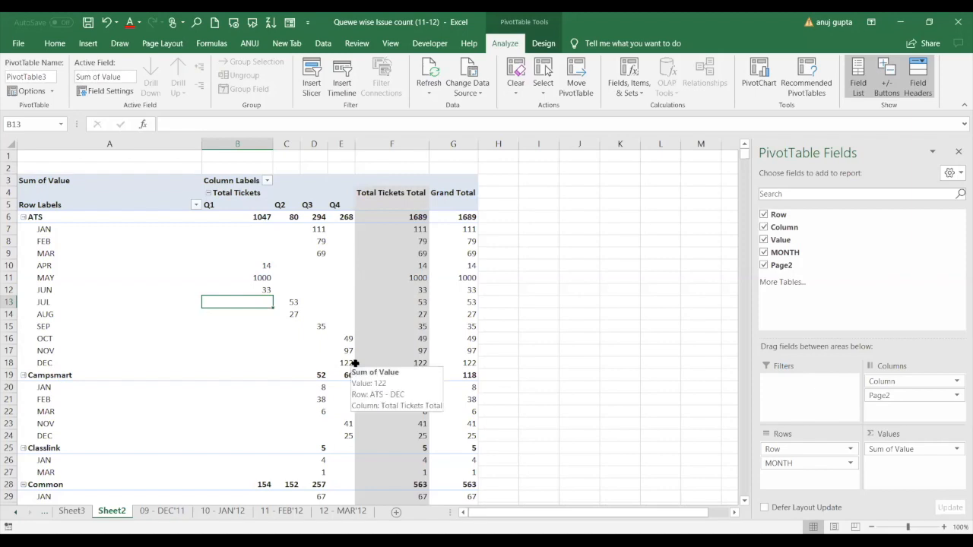
{"action": "key", "text": "ctrl+z"}
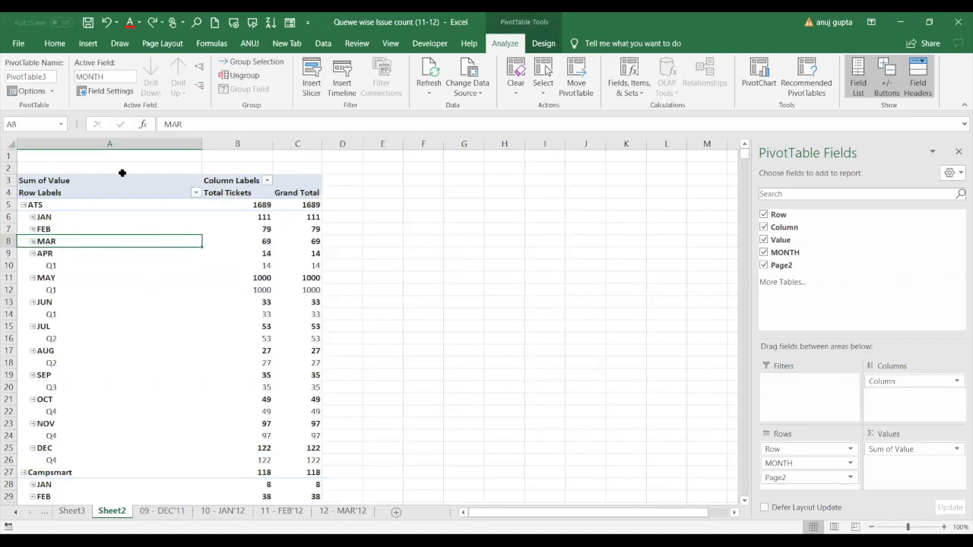
Step: Change the PivotTable's report layout to Tabular Form
{"action": "left_click", "coordinate": [634, 13]}
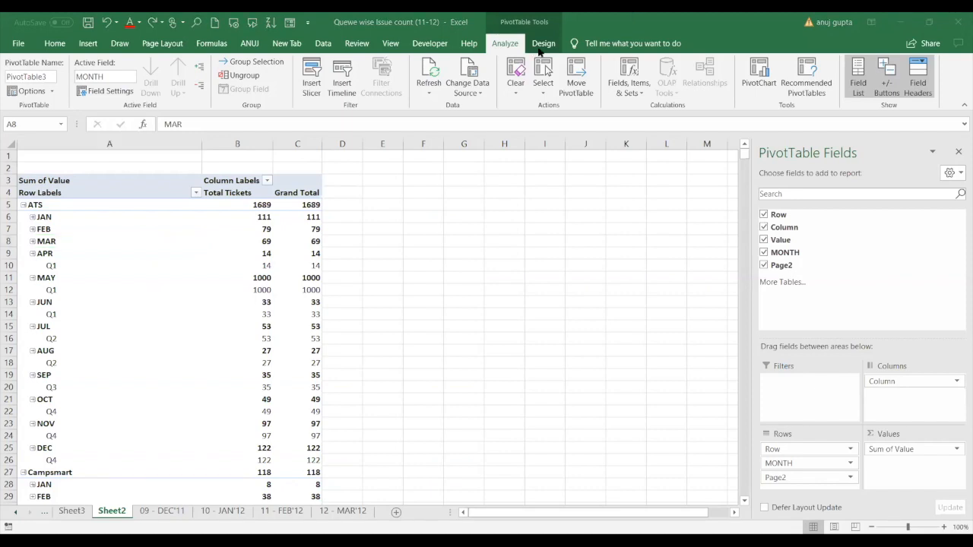
{"action": "left_click", "coordinate": [540, 49]}
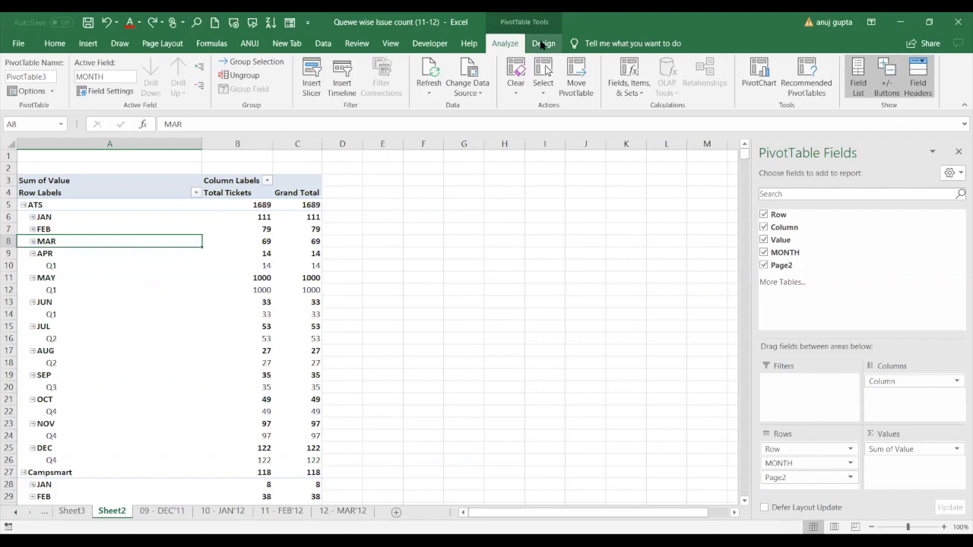
{"action": "left_click", "coordinate": [543, 43]}
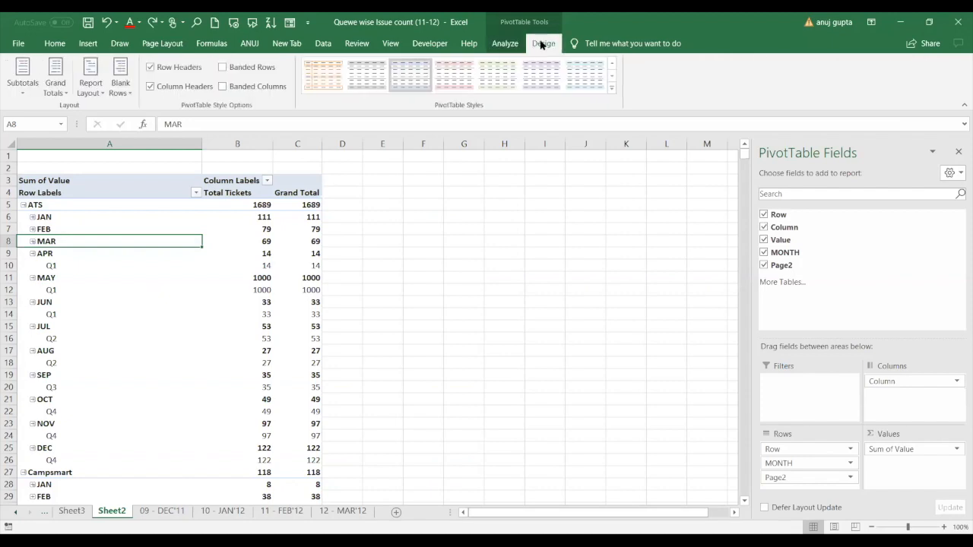
{"action": "left_click", "coordinate": [80, 89]}
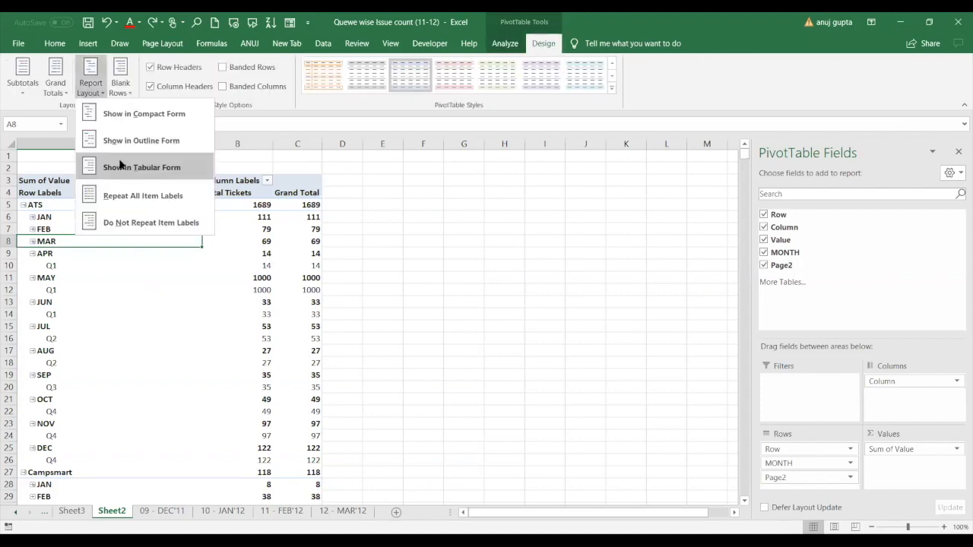
{"action": "left_click", "coordinate": [119, 165]}
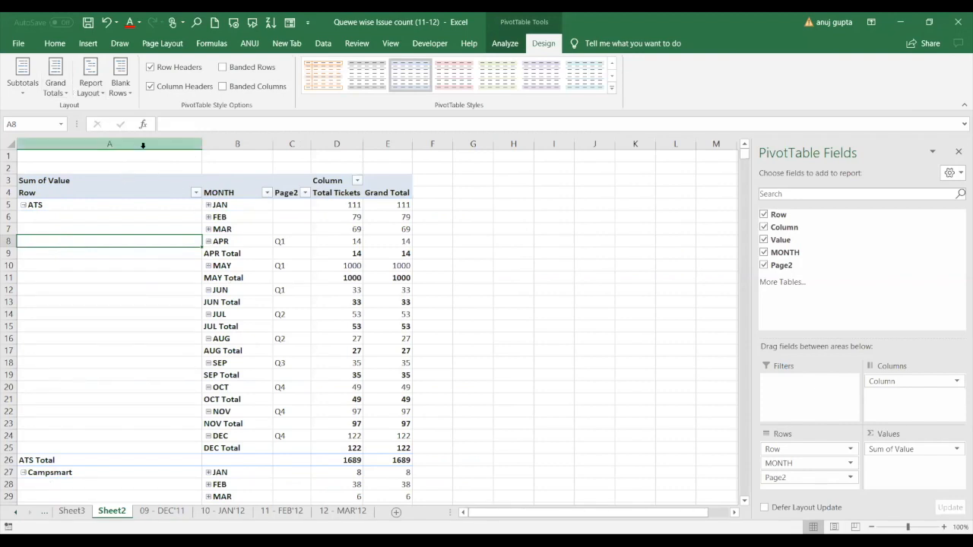
Step: Turn off all subtotals in the PivotTable and hide its expand/collapse buttons
{"action": "left_click", "coordinate": [65, 96]}
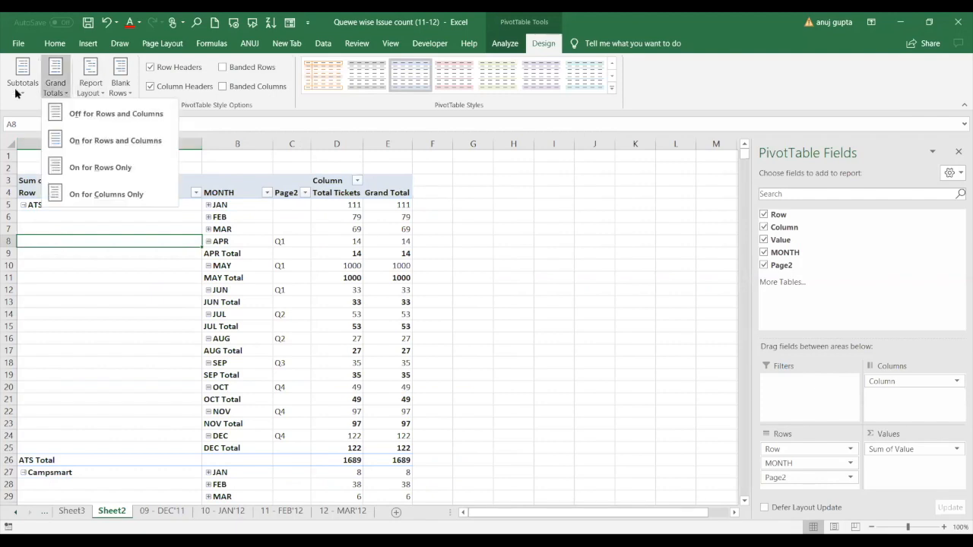
{"action": "left_click", "coordinate": [17, 93]}
{"action": "left_click", "coordinate": [46, 114]}
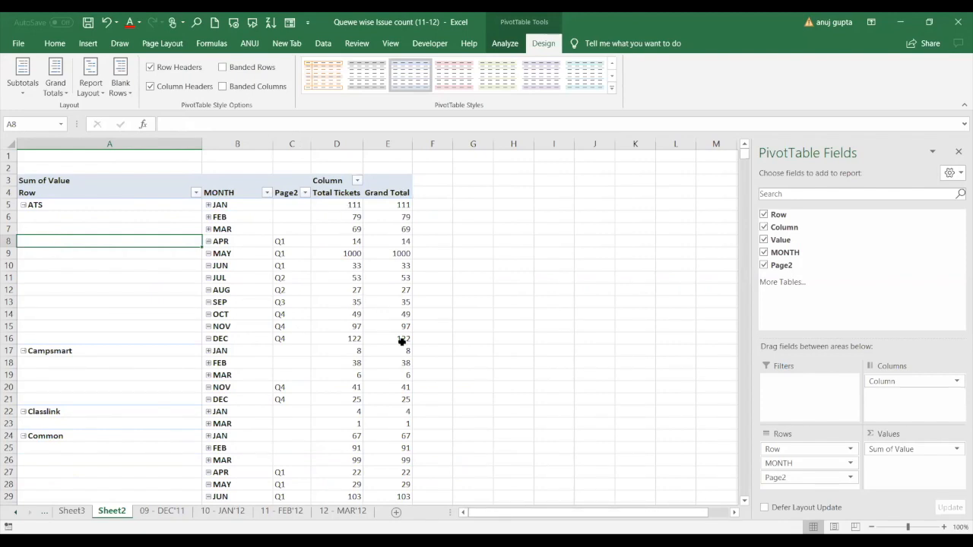
{"action": "left_click", "coordinate": [240, 211]}
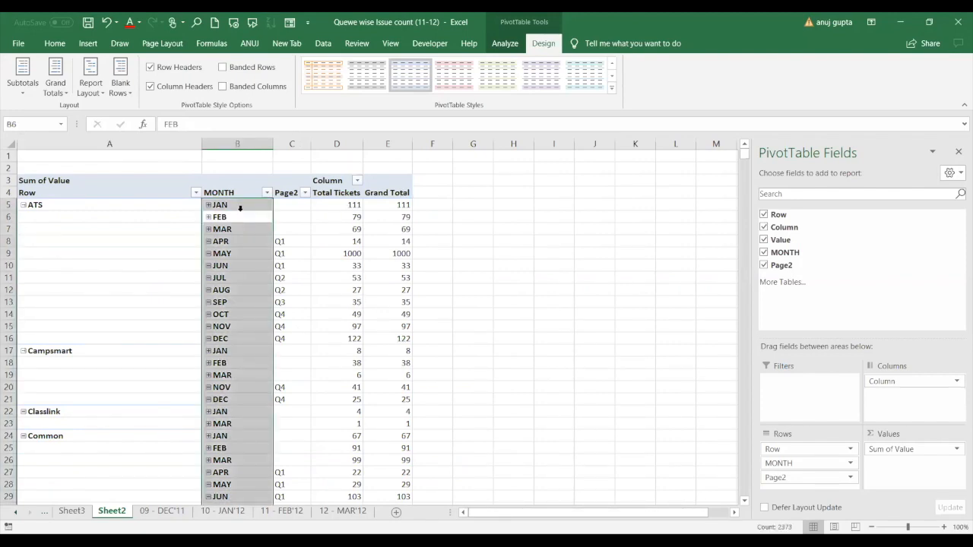
{"action": "left_click", "coordinate": [505, 43]}
{"action": "left_click", "coordinate": [887, 77]}
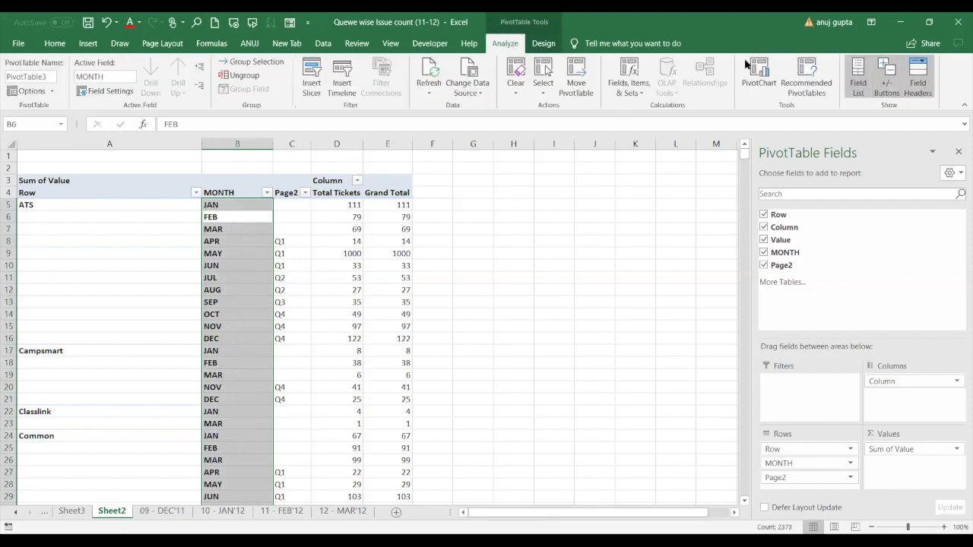
Step: Make MONTH a report filter instead of a row field, keeping Row and Page2 as the row fields
{"action": "left_click", "coordinate": [616, 289]}
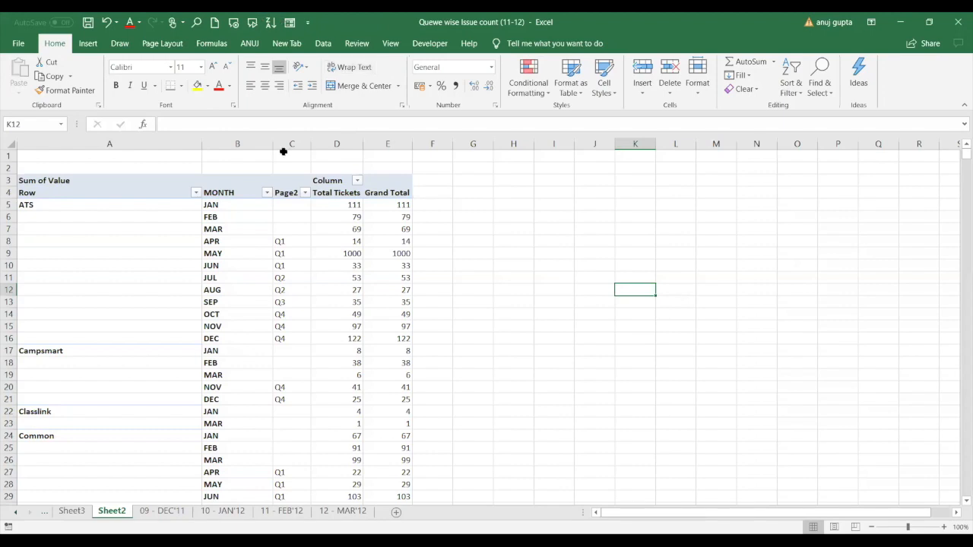
{"action": "left_click", "coordinate": [251, 327]}
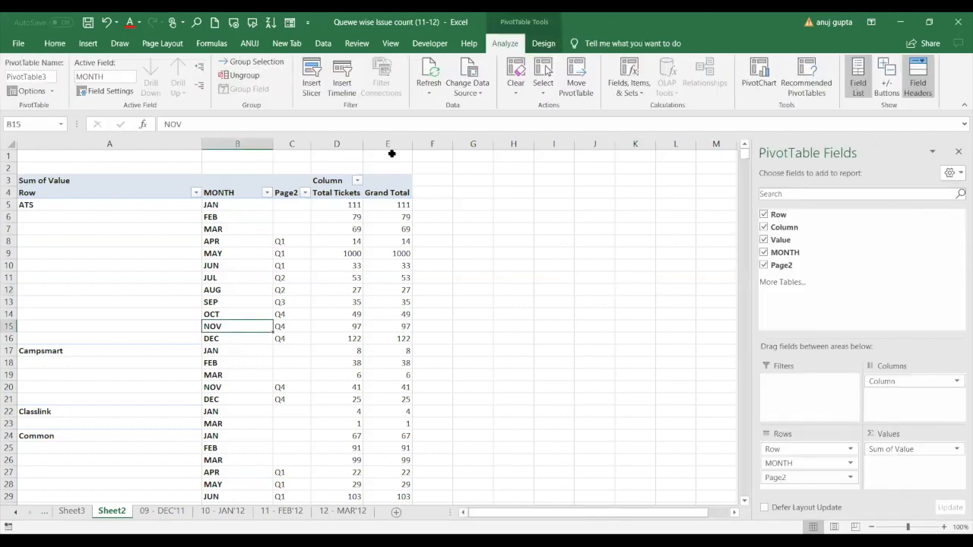
{"action": "left_click", "coordinate": [536, 43]}
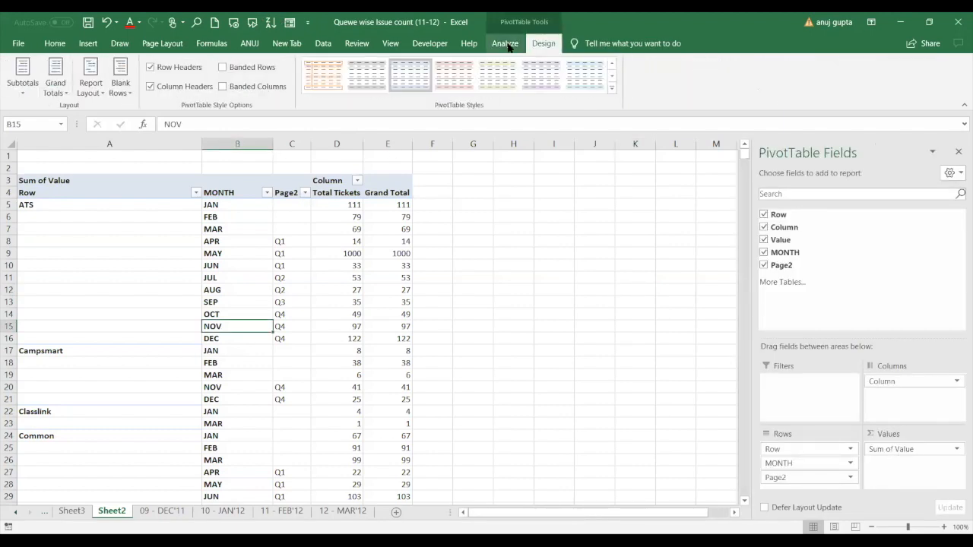
{"action": "left_click", "coordinate": [506, 44]}
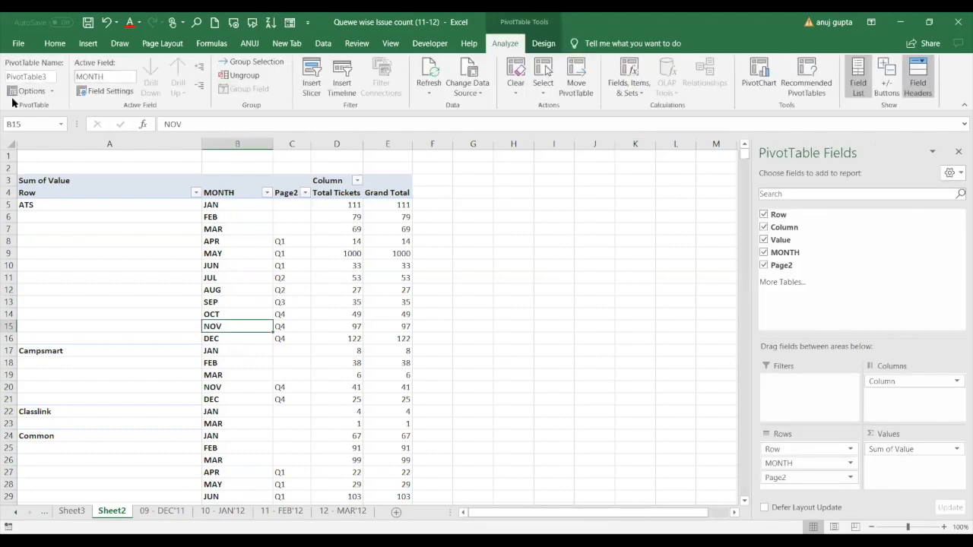
{"action": "left_click", "coordinate": [52, 91]}
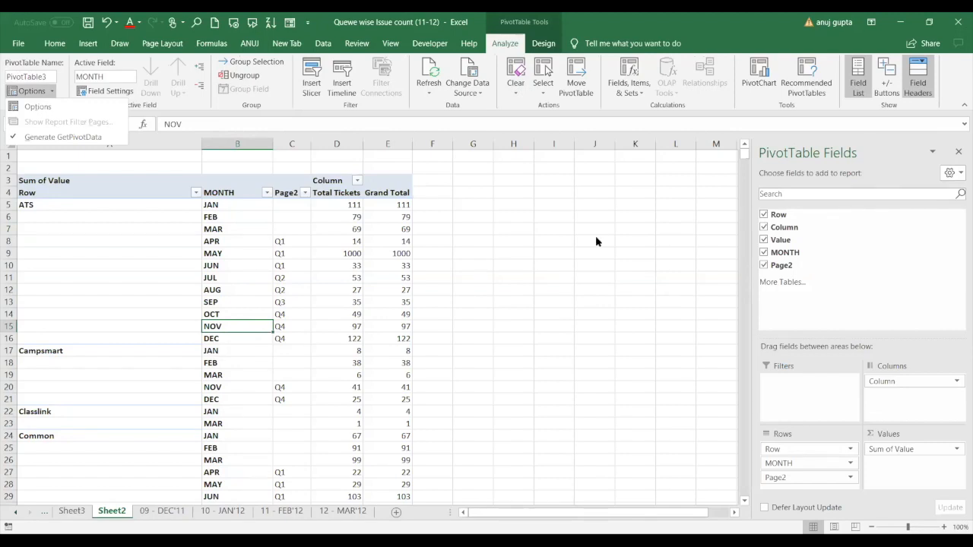
{"action": "left_click_drag", "start_coordinate": [787, 254], "coordinate": [802, 390]}
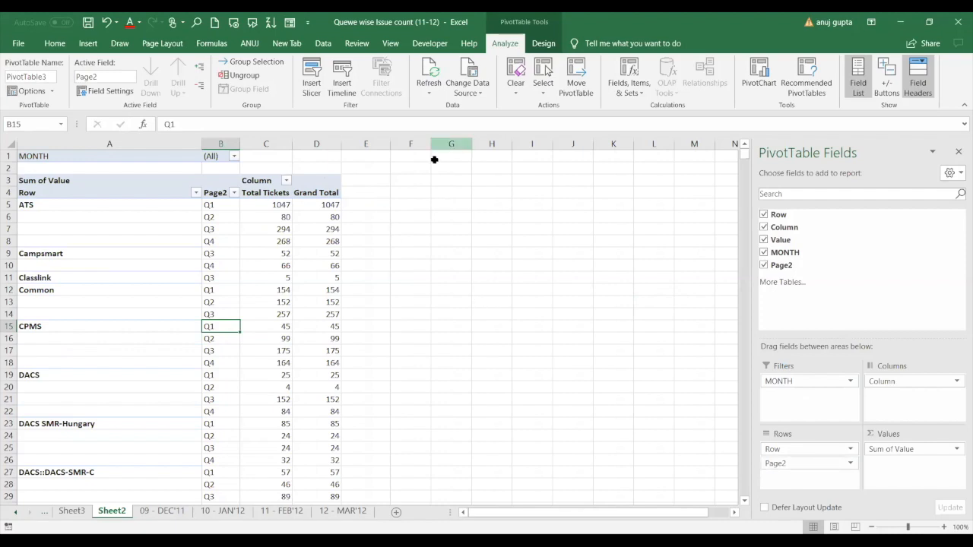
{"action": "left_click", "coordinate": [552, 46]}
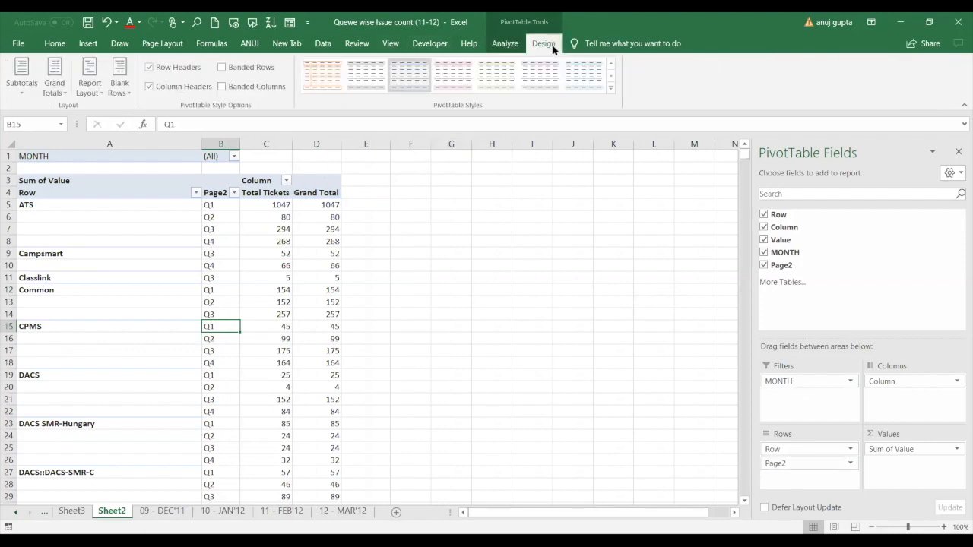
Step: Review the PivotTable options and the Show Report Filter Pages command for the MONTH filter
{"action": "left_click", "coordinate": [507, 44]}
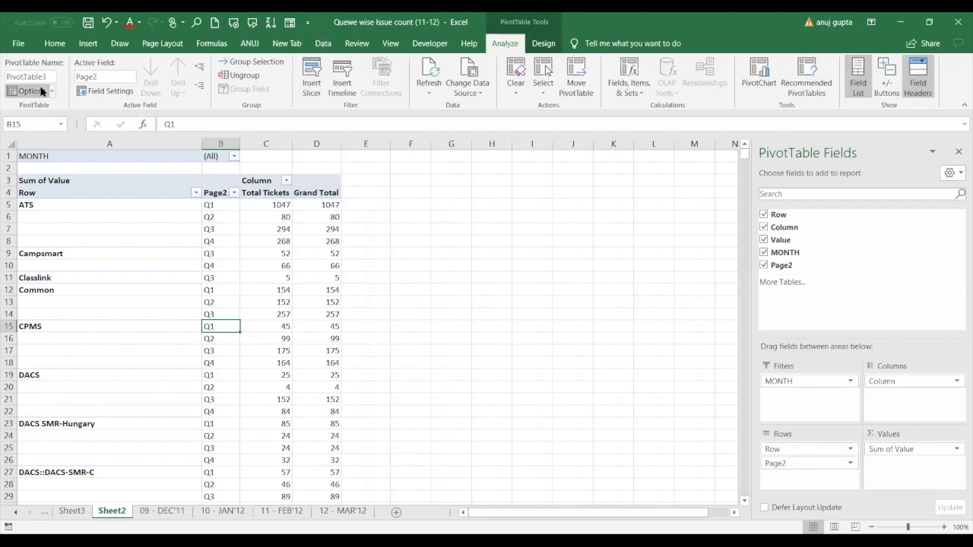
{"action": "left_click", "coordinate": [42, 90]}
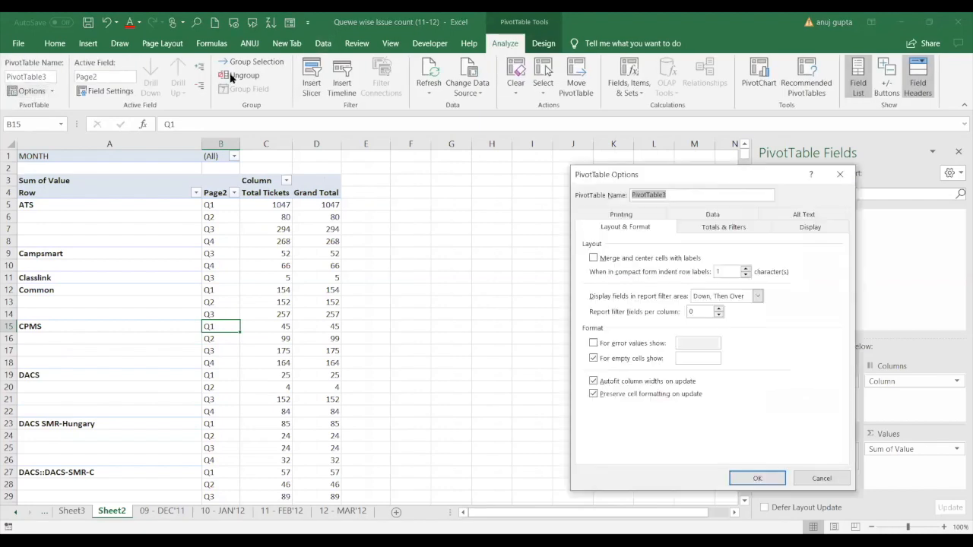
{"action": "left_click", "coordinate": [842, 172]}
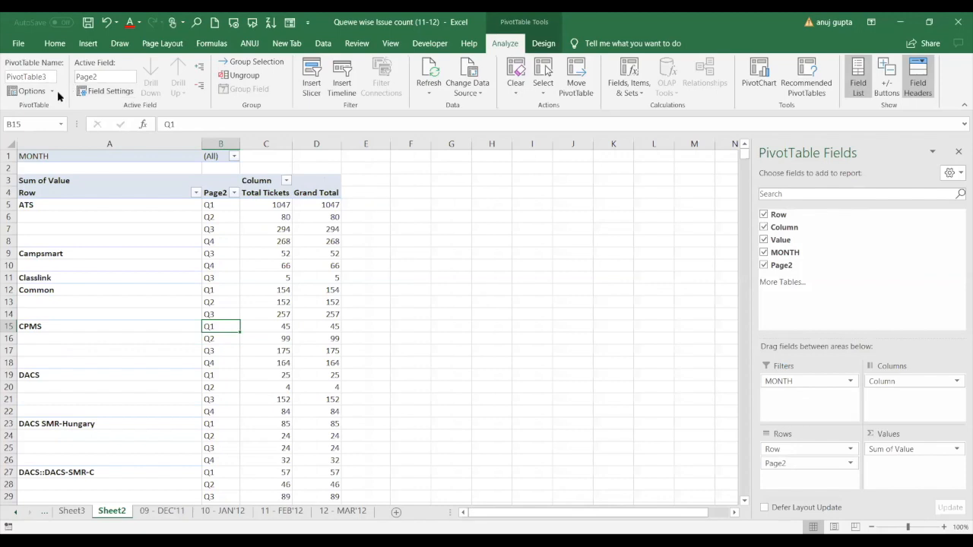
{"action": "left_click", "coordinate": [52, 91]}
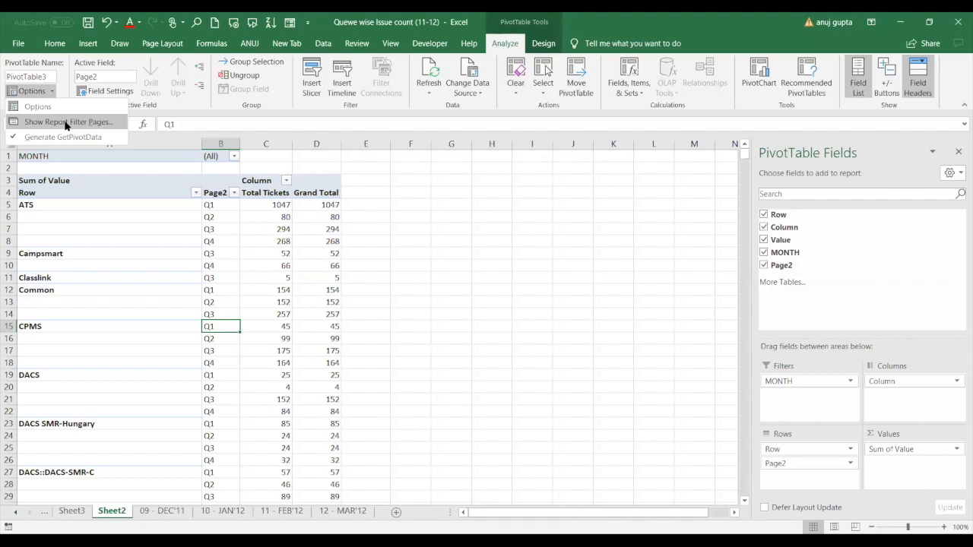
{"action": "left_click", "coordinate": [67, 124]}
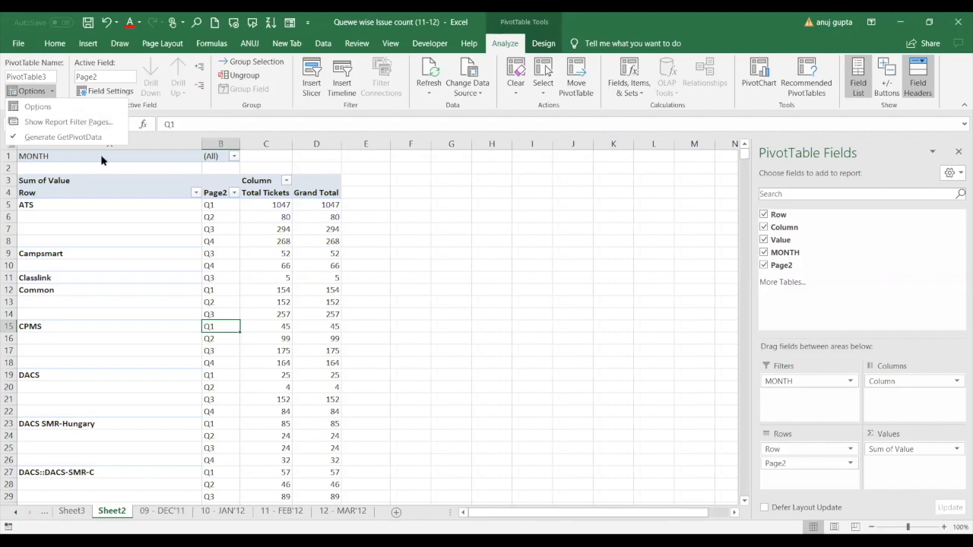
Step: Close the Quewe wise Issue count (11-12) workbook without saving its changes
{"action": "left_click", "coordinate": [958, 20]}
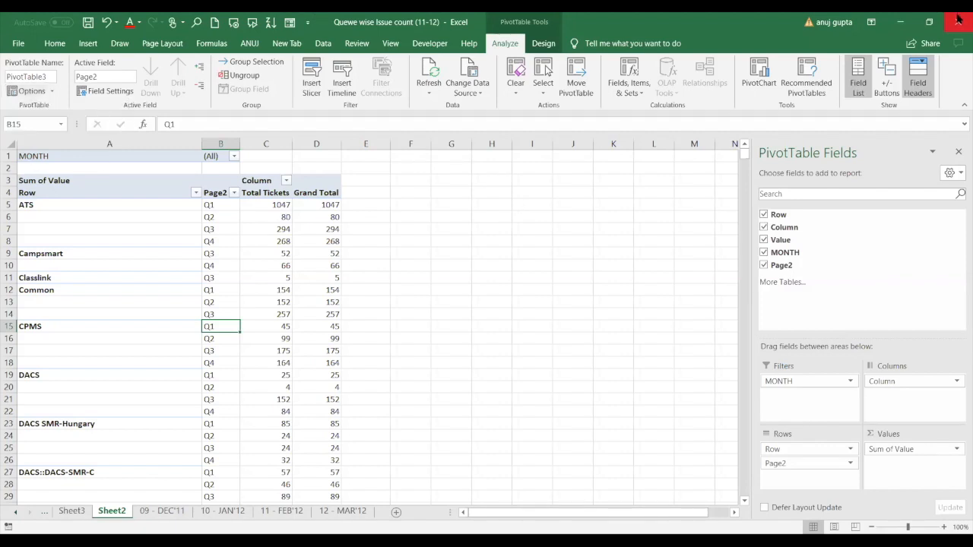
{"action": "left_click", "coordinate": [958, 20]}
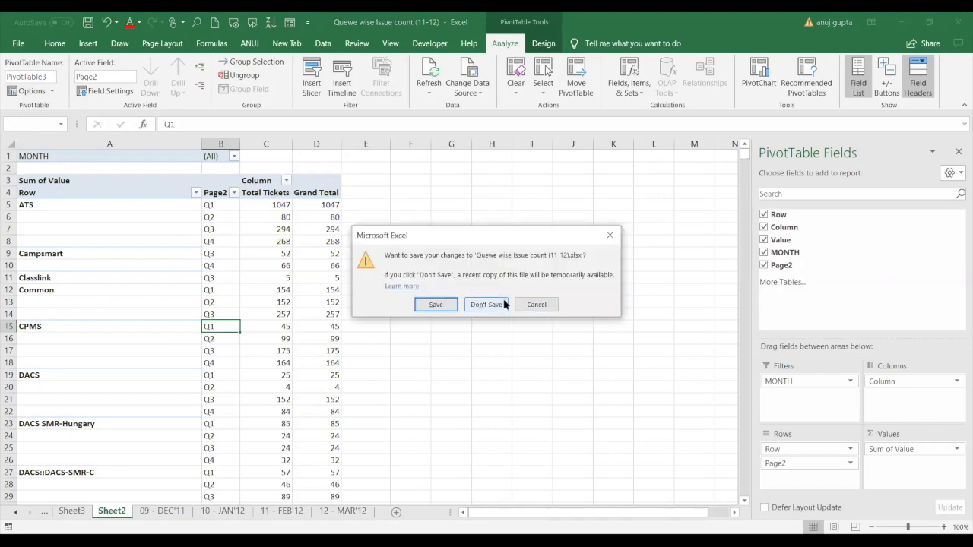
{"action": "left_click", "coordinate": [504, 304]}
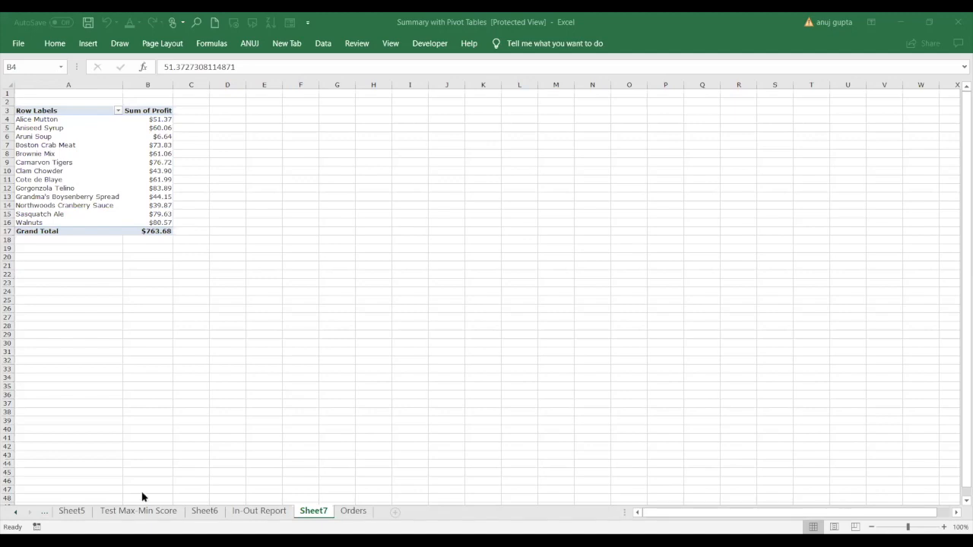
Step: Go to the Test Max-Min Score sheet and examine the Group, Members and Score table up to its header row
{"action": "left_click", "coordinate": [134, 512]}
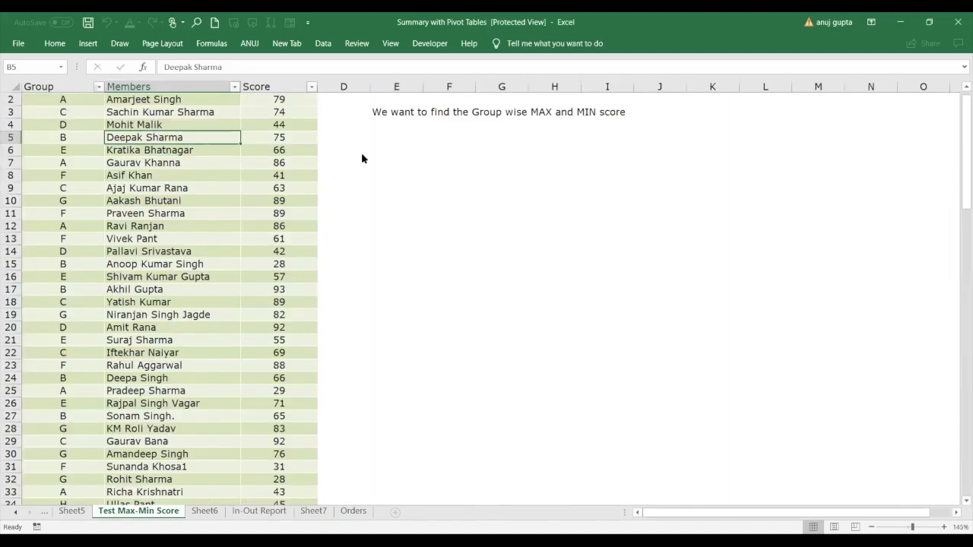
{"action": "left_click", "coordinate": [176, 315]}
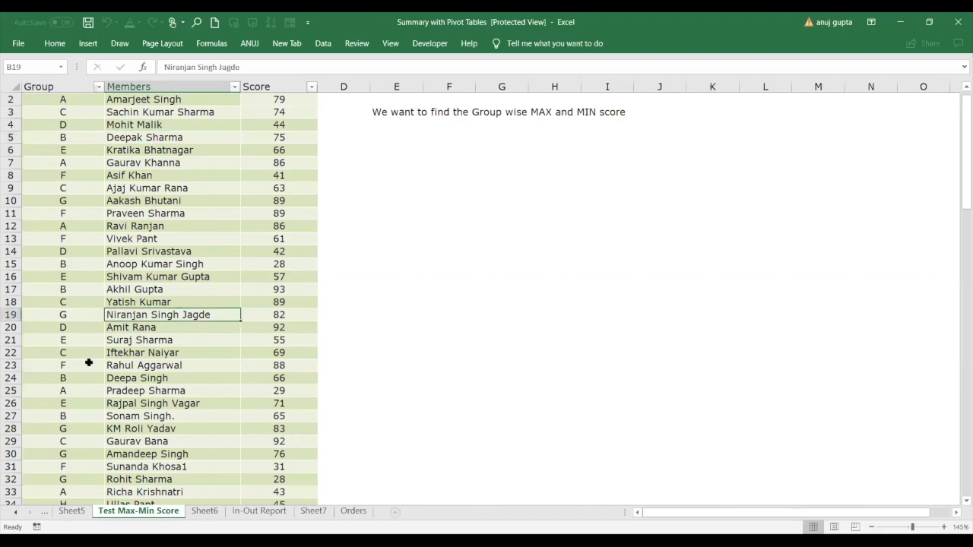
{"action": "key", "text": "Up"}
{"action": "key", "text": "Up"}
{"action": "key", "text": "Up"}
{"action": "key", "text": "Up"}
{"action": "key", "text": "Up"}
{"action": "key", "text": "Up"}
{"action": "key", "text": "Up"}
{"action": "key", "text": "Up"}
{"action": "key", "text": "Up"}
{"action": "key", "text": "Up"}
{"action": "key", "text": "Up"}
{"action": "key", "text": "Up"}
{"action": "key", "text": "Up"}
{"action": "key", "text": "Up"}
{"action": "key", "text": "Up"}
{"action": "key", "text": "Up"}
{"action": "key", "text": "Up"}
{"action": "key", "text": "Up"}
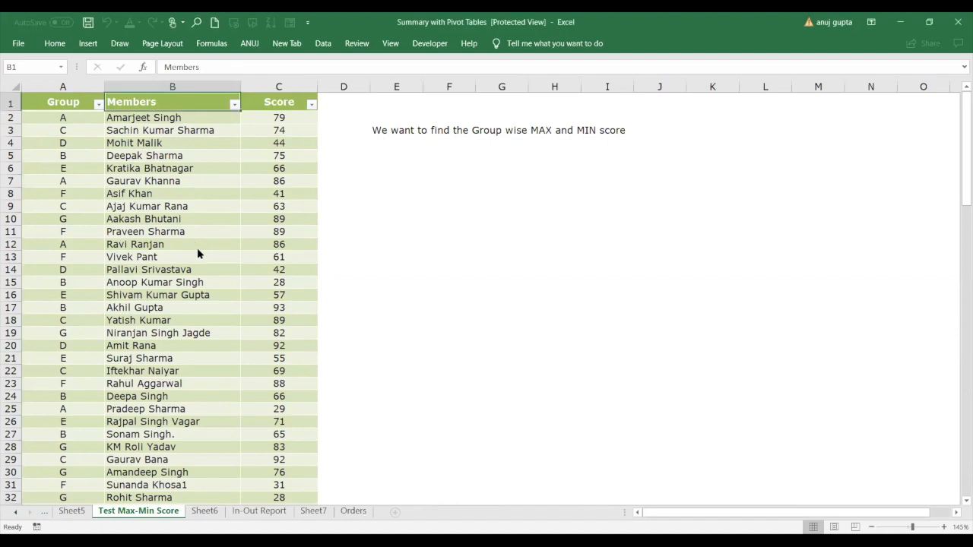
Step: Take the Summary with Pivot Tables workbook out of Protected View by enabling saving
{"action": "left_click", "coordinate": [155, 168]}
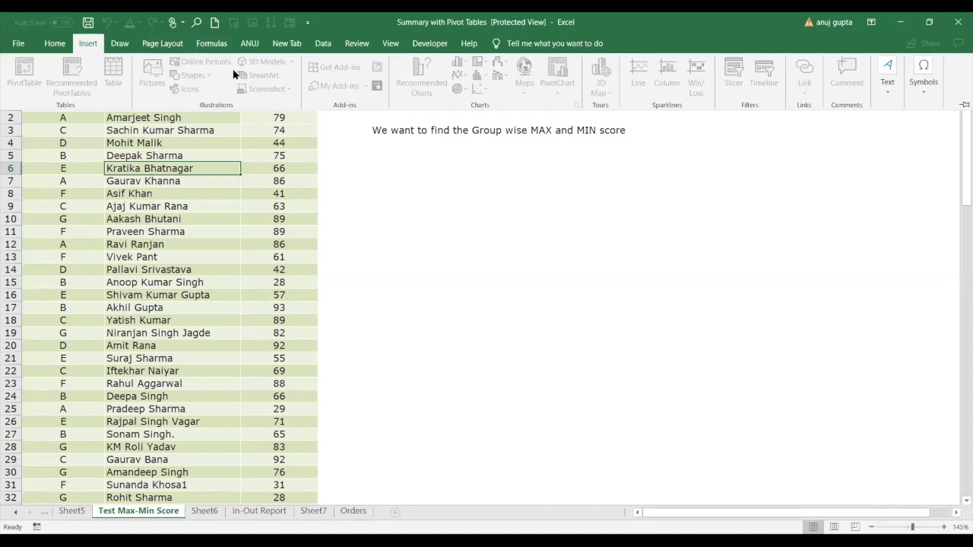
{"action": "left_click", "coordinate": [163, 219]}
{"action": "left_click", "coordinate": [164, 219]}
{"action": "left_click", "coordinate": [87, 44]}
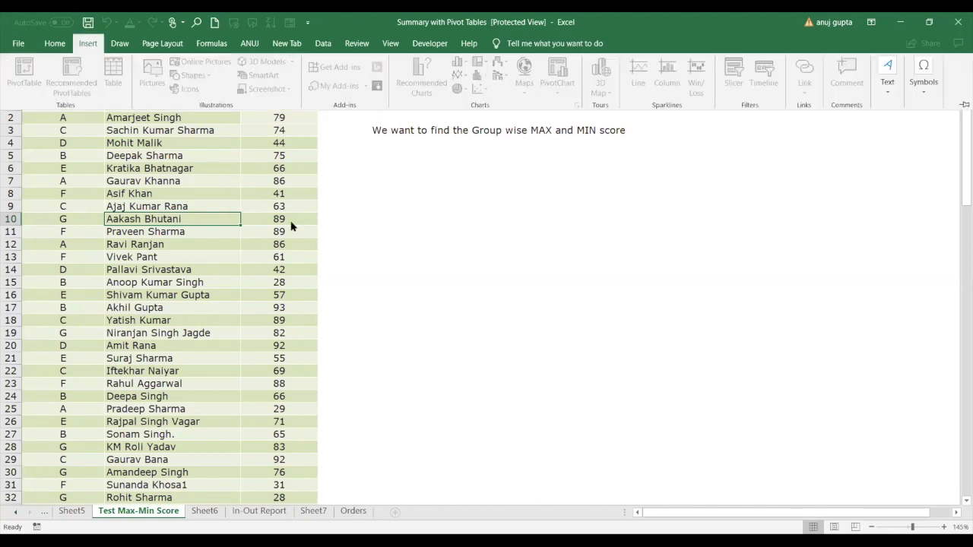
{"action": "left_click", "coordinate": [291, 220]}
{"action": "key", "text": "ctrl+s"}
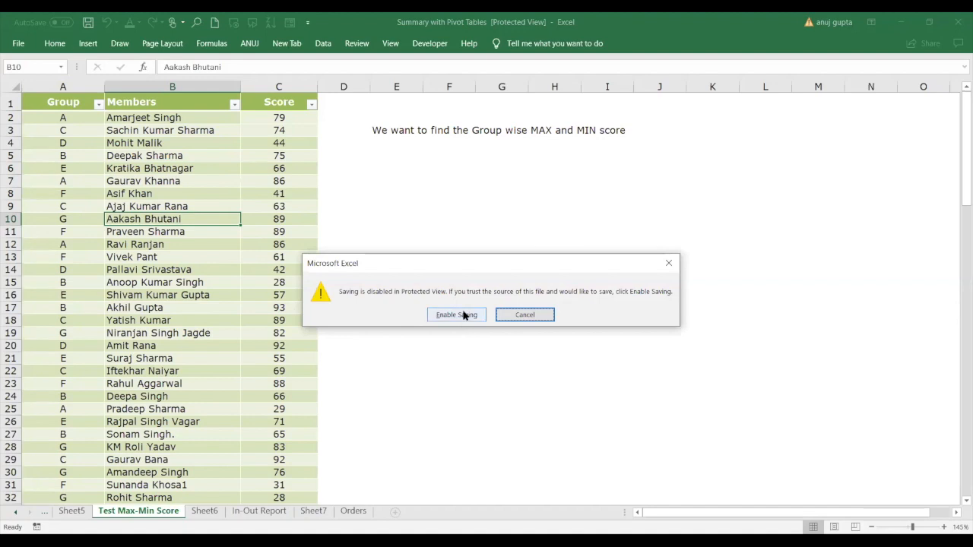
{"action": "key", "text": "Escape"}
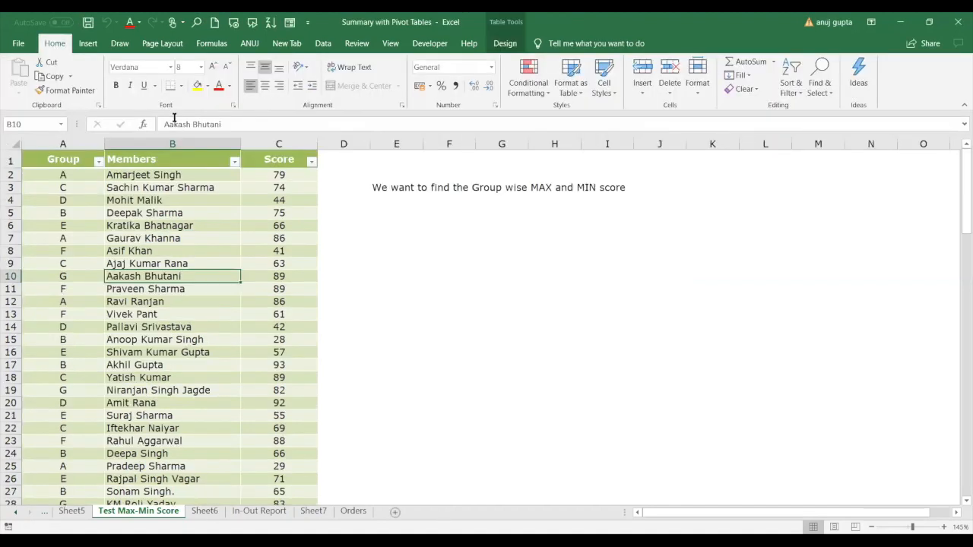
Step: Create a PivotTable from Table4 on a new worksheet, with Group as the row field and Score as the value field
{"action": "left_click", "coordinate": [88, 43]}
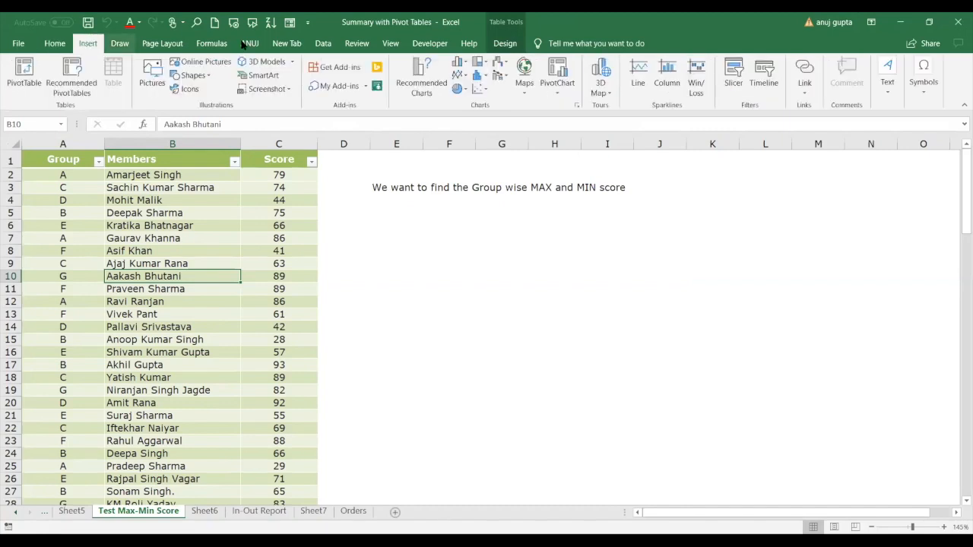
{"action": "left_click", "coordinate": [24, 76]}
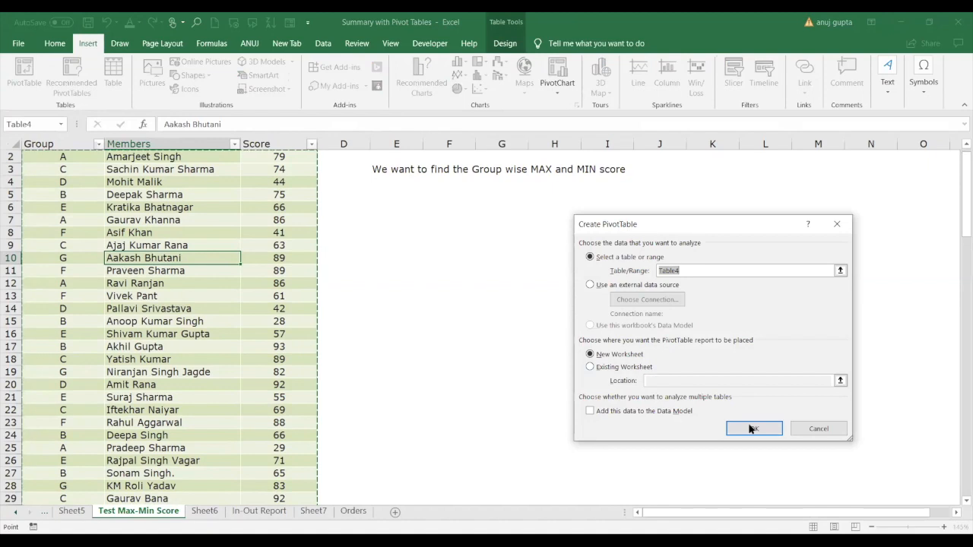
{"action": "left_click", "coordinate": [751, 431]}
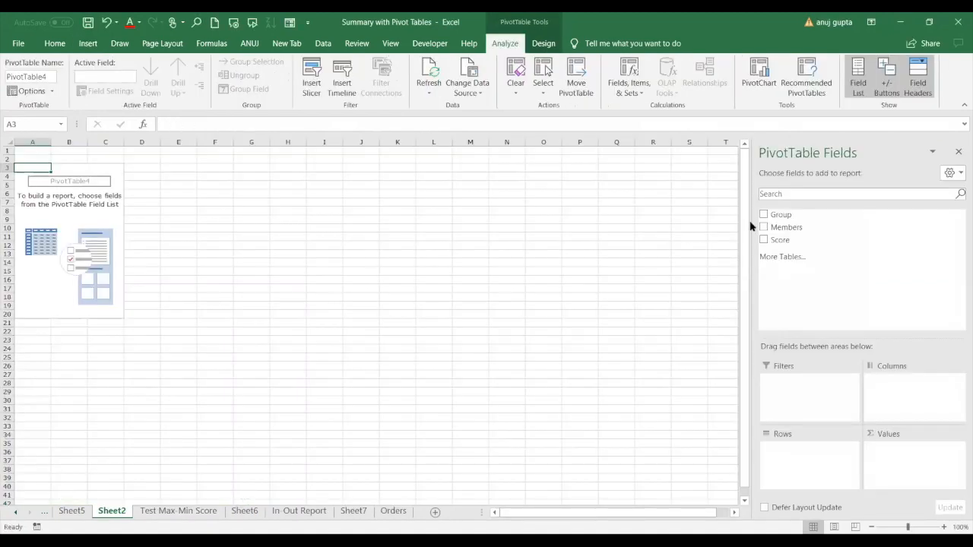
{"action": "left_click_drag", "start_coordinate": [789, 218], "coordinate": [790, 454]}
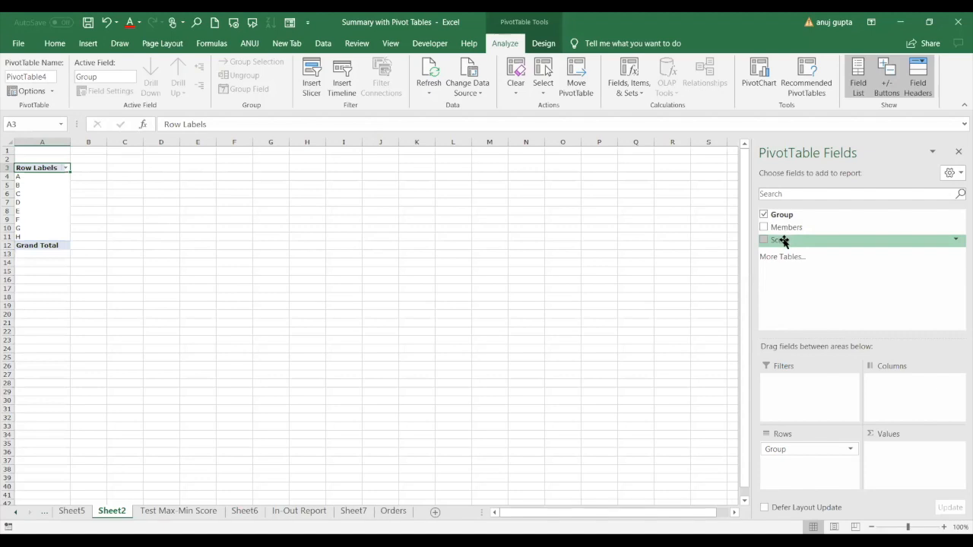
{"action": "left_click_drag", "start_coordinate": [783, 240], "coordinate": [893, 445]}
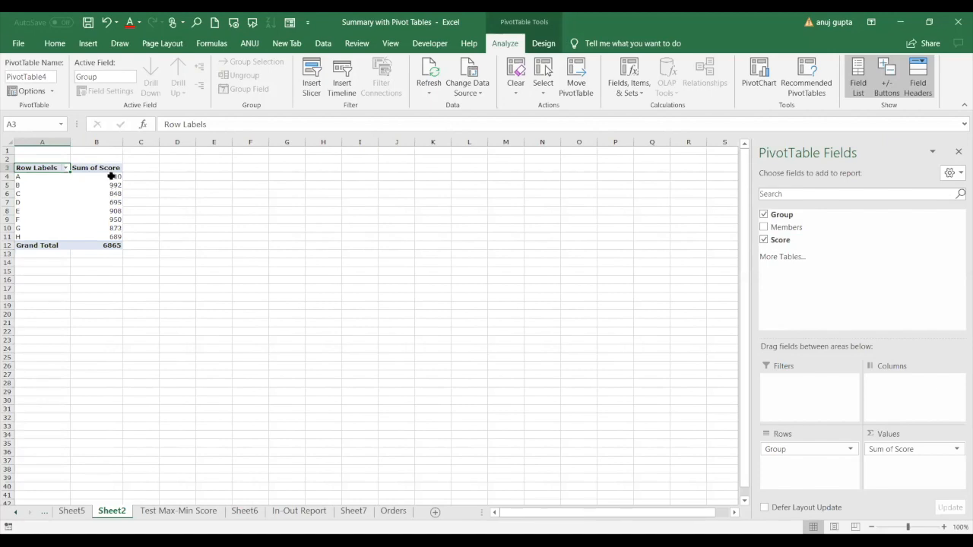
Step: Summarize the PivotTable's Score values by Min instead of Sum
{"action": "left_click_drag", "start_coordinate": [111, 176], "coordinate": [113, 232]}
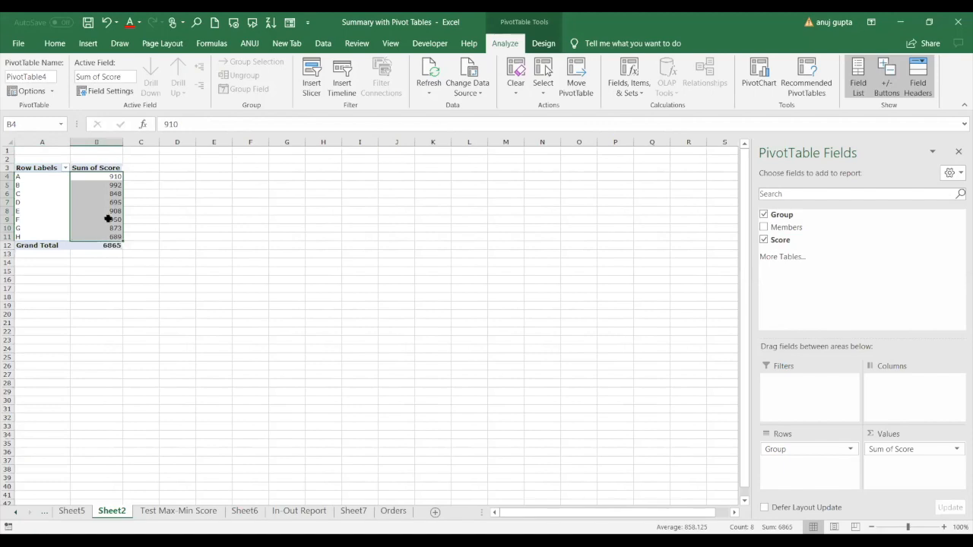
{"action": "right_click", "coordinate": [108, 219]}
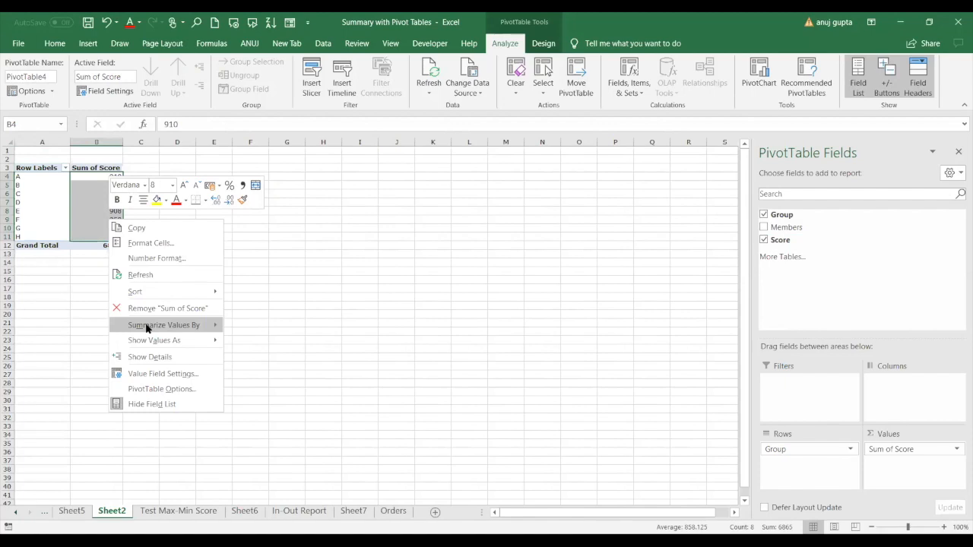
{"action": "mouse_move", "coordinate": [147, 327]}
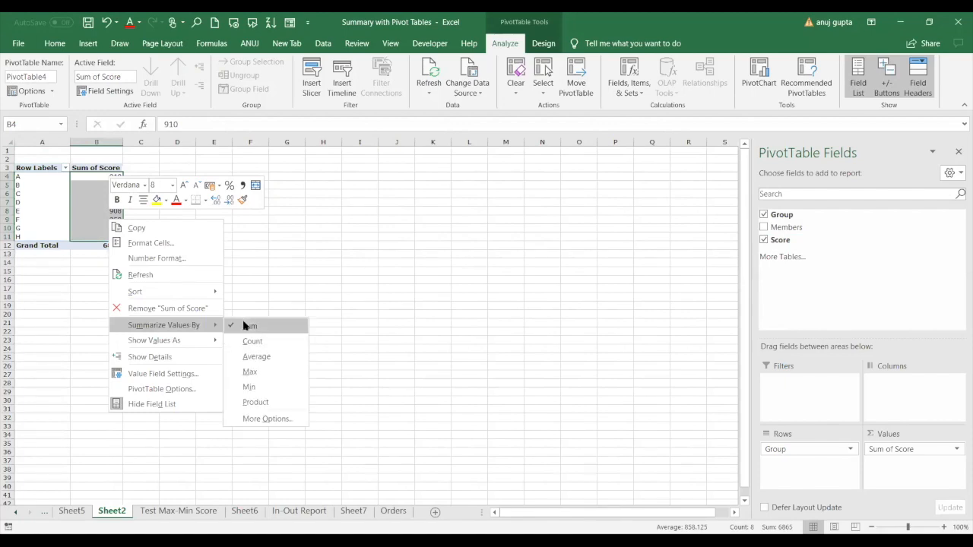
{"action": "left_click", "coordinate": [251, 387]}
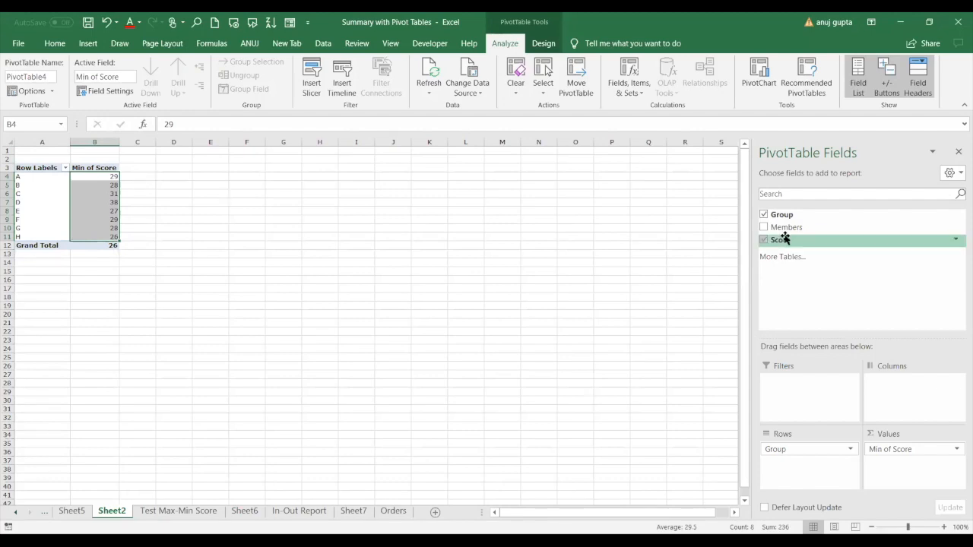
Step: Add Score to the PivotTable values a second time and summarize that column by Max
{"action": "left_click_drag", "start_coordinate": [783, 240], "coordinate": [882, 471]}
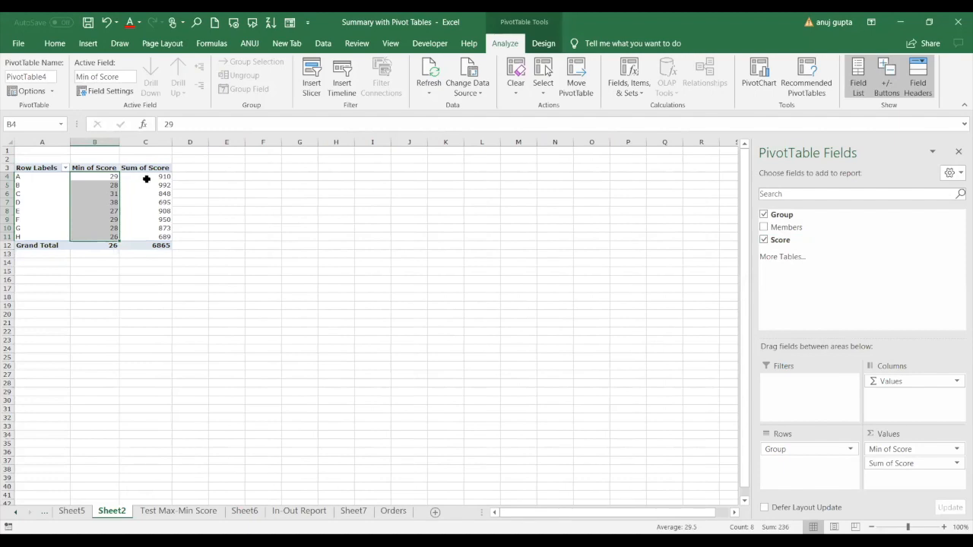
{"action": "left_click_drag", "start_coordinate": [147, 179], "coordinate": [154, 235]}
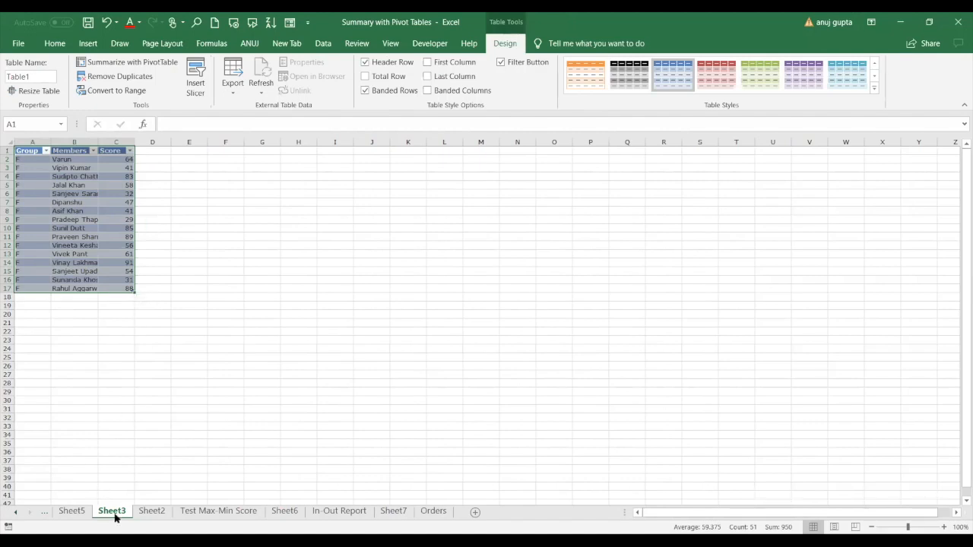
{"action": "left_click", "coordinate": [144, 512]}
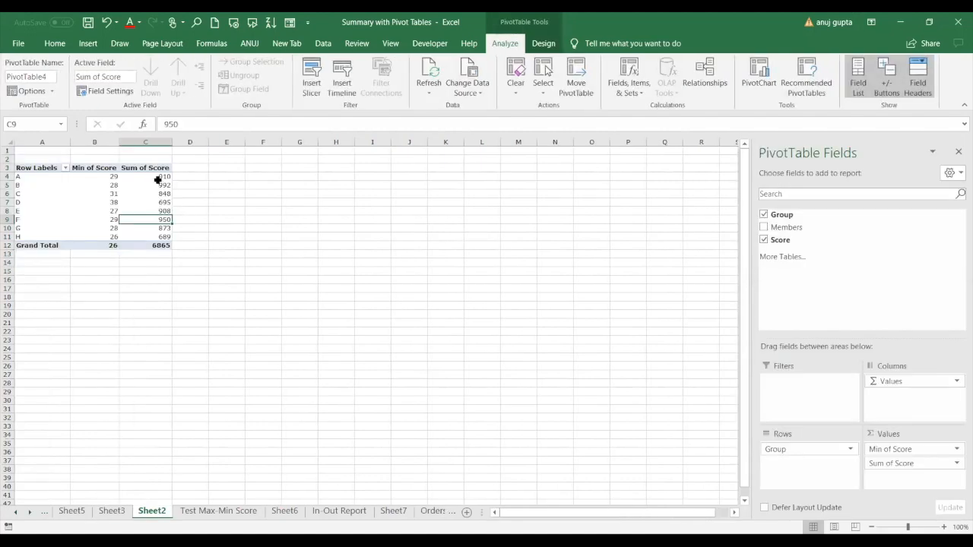
{"action": "left_click_drag", "start_coordinate": [158, 176], "coordinate": [161, 236]}
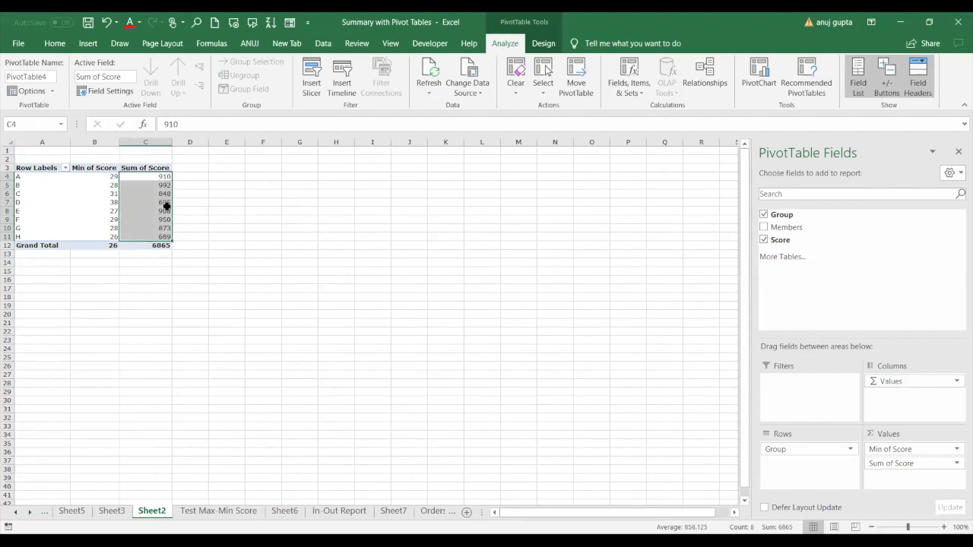
{"action": "right_click", "coordinate": [167, 206]}
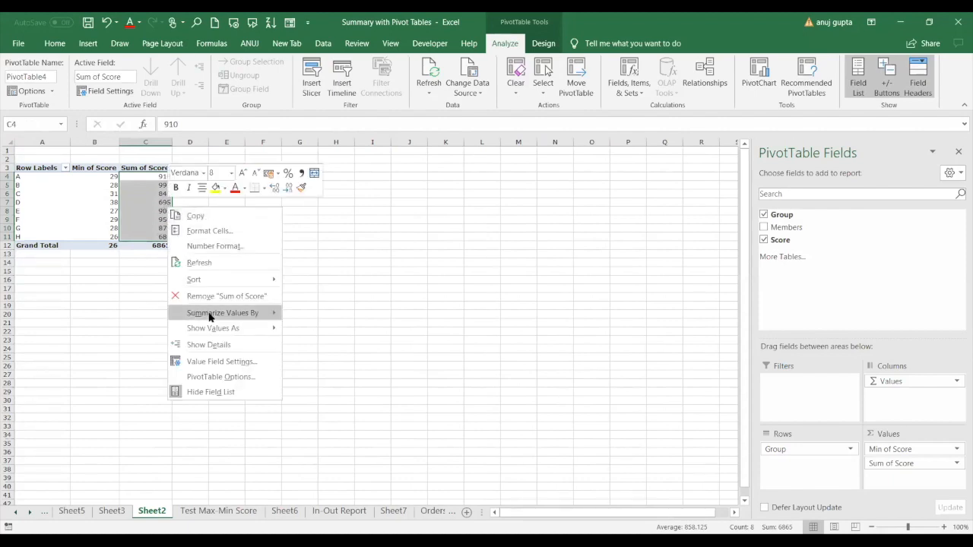
{"action": "mouse_move", "coordinate": [209, 317]}
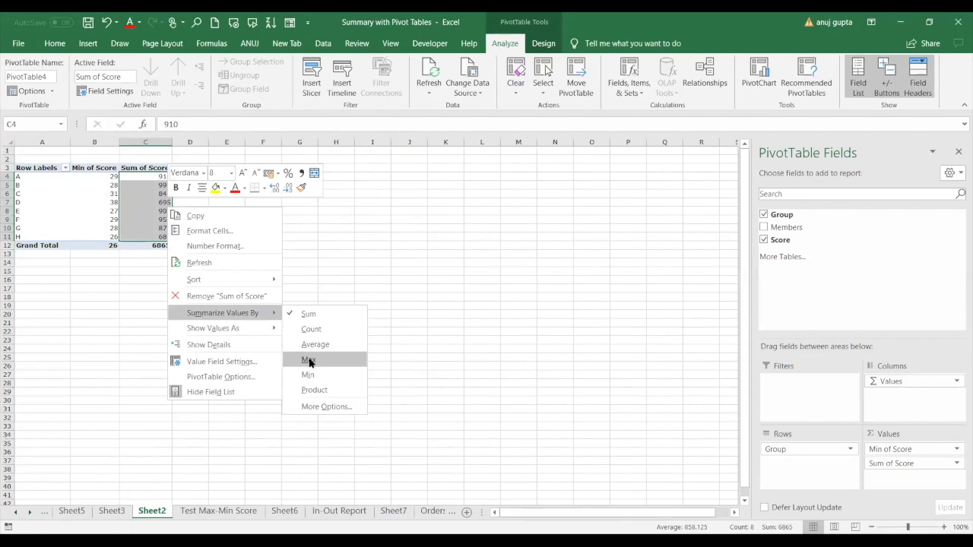
{"action": "left_click", "coordinate": [310, 361]}
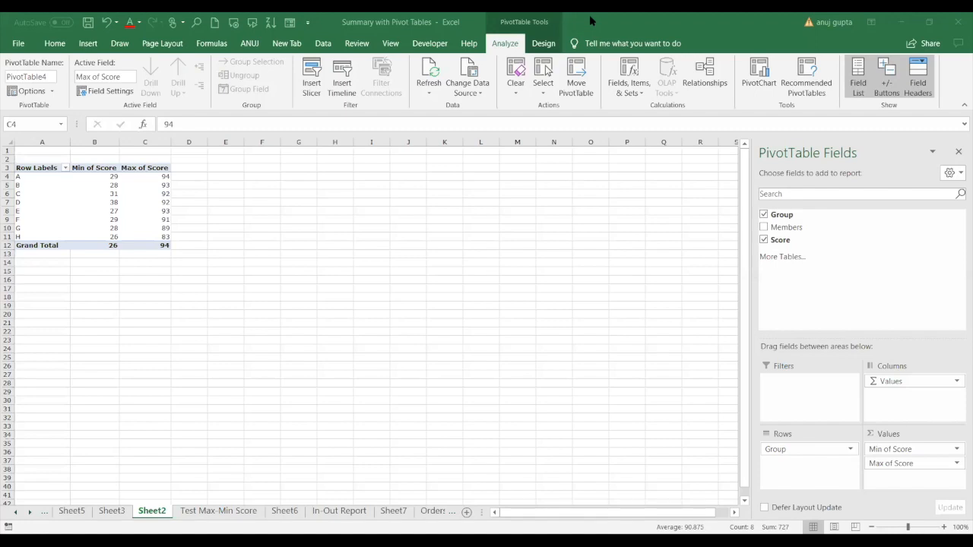
Step: Create a PivotTable on a new worksheet from the In-Out Report data range A1:C38
{"action": "left_click", "coordinate": [348, 512]}
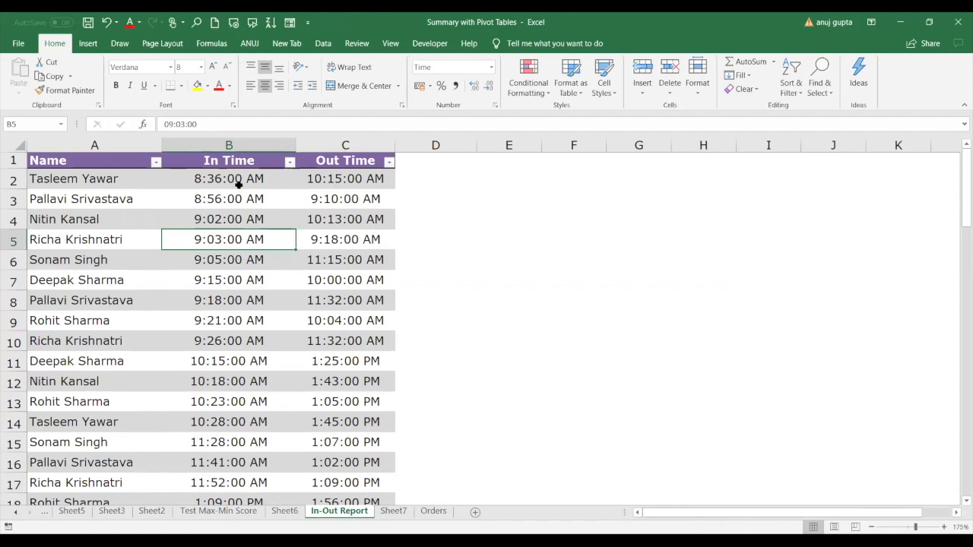
{"action": "left_click", "coordinate": [82, 177]}
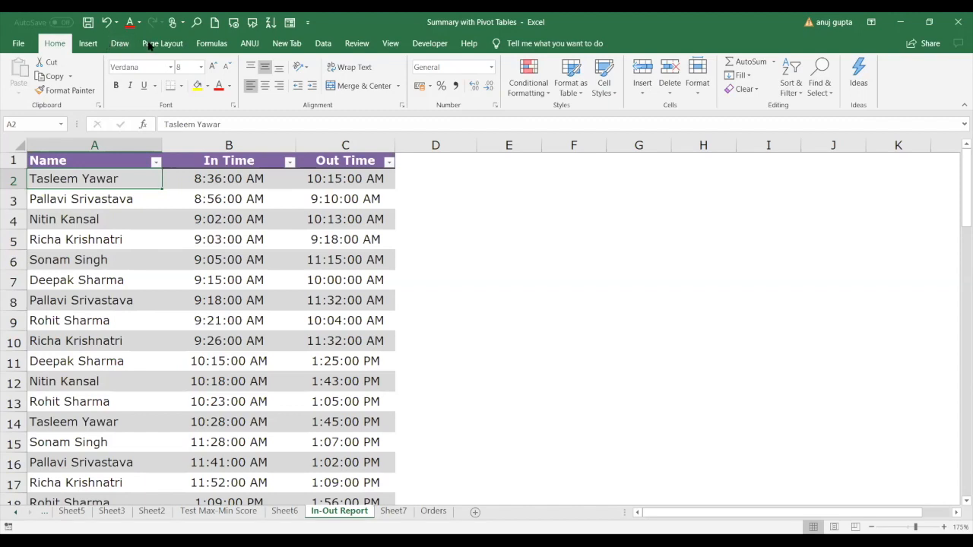
{"action": "left_click", "coordinate": [98, 47]}
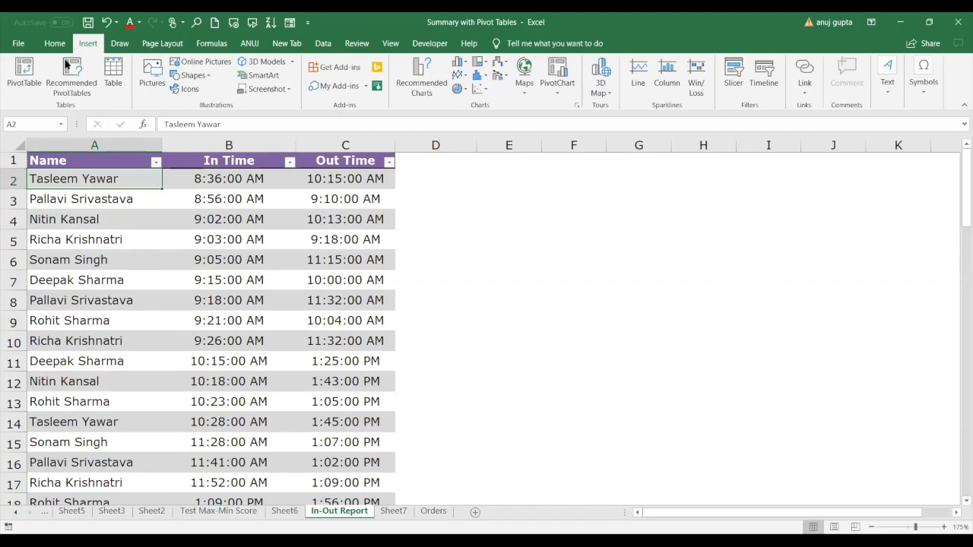
{"action": "left_click", "coordinate": [25, 79]}
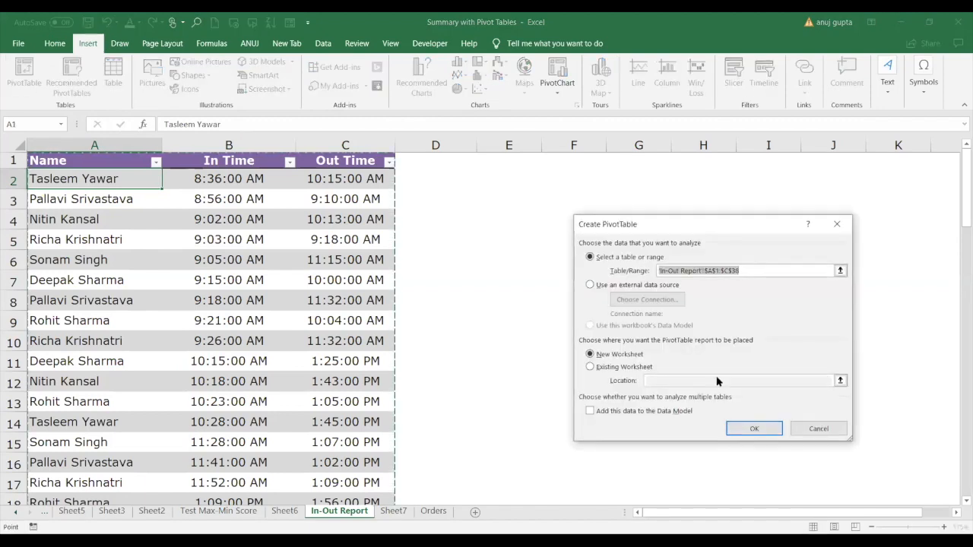
{"action": "left_click", "coordinate": [754, 429]}
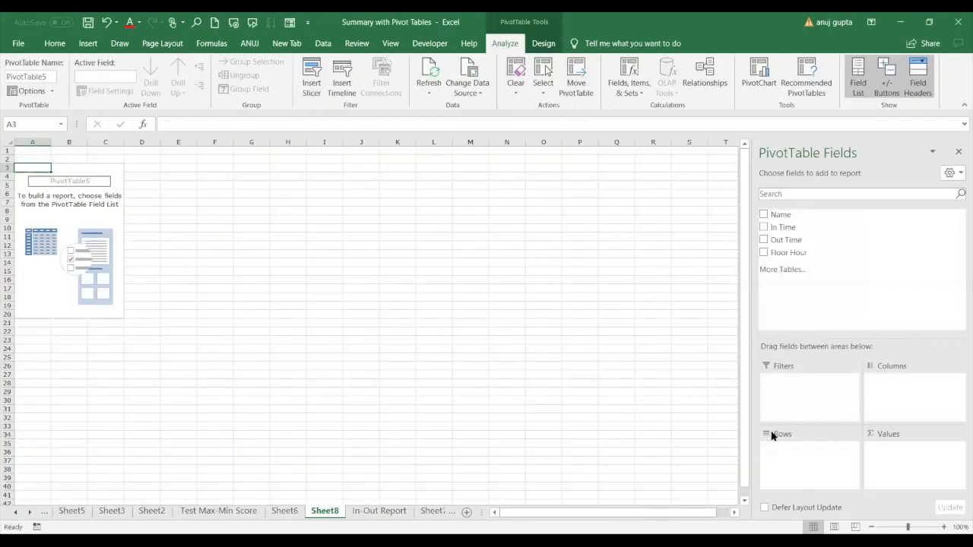
Step: Set Name as the PivotTable's row field and add In Time and Out Time as value fields
{"action": "left_click_drag", "start_coordinate": [802, 219], "coordinate": [799, 447]}
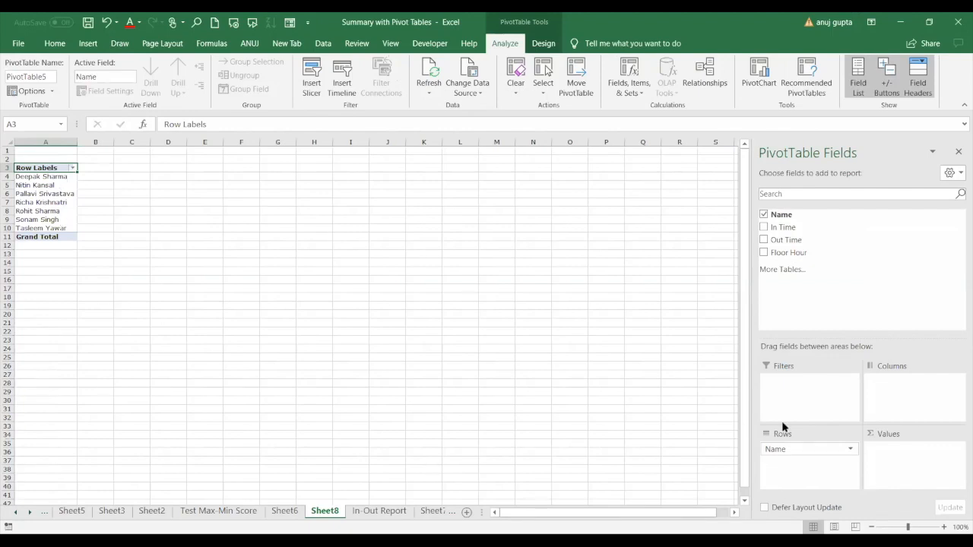
{"action": "left_click_drag", "start_coordinate": [789, 230], "coordinate": [910, 449]}
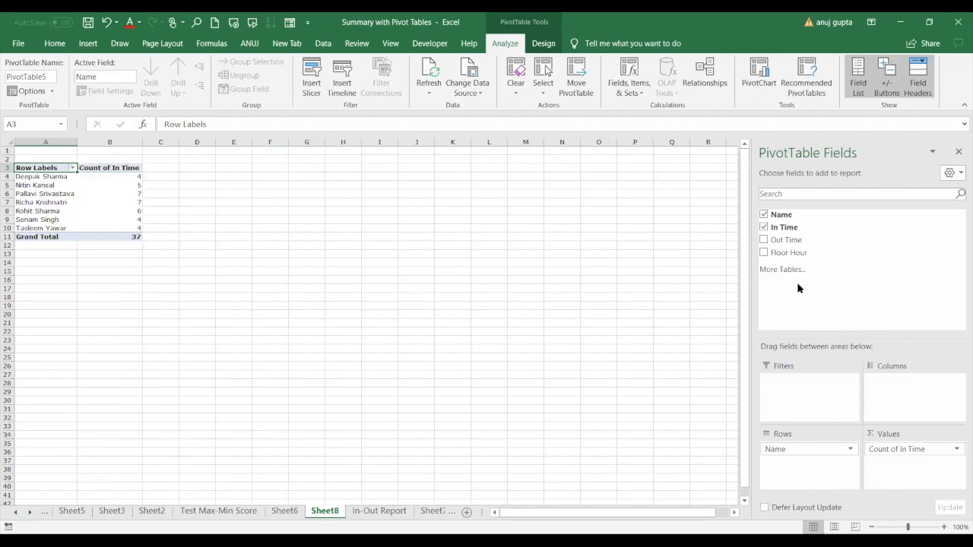
{"action": "left_click_drag", "start_coordinate": [791, 240], "coordinate": [885, 464]}
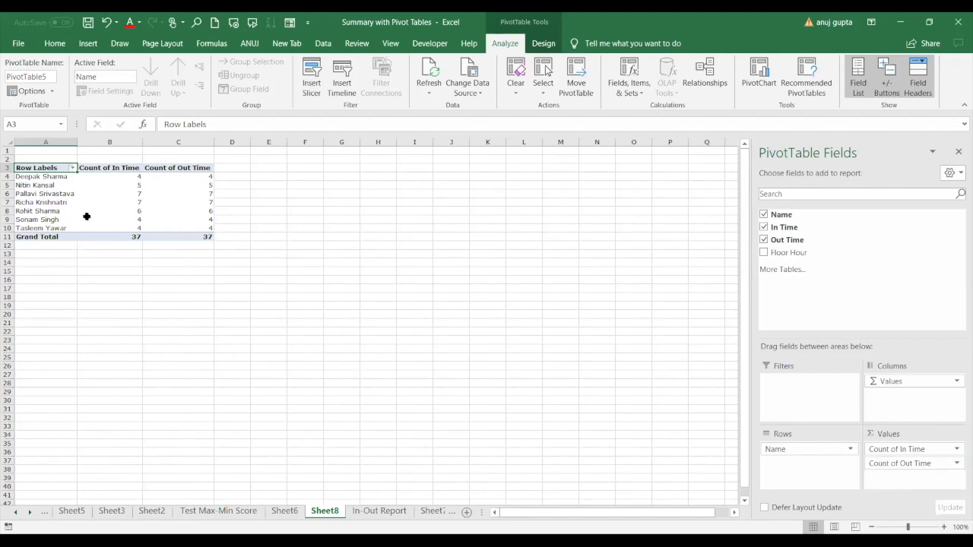
Step: Drill down into the first employee's In Time count to list its underlying records on a separate sheet
{"action": "left_click", "coordinate": [114, 178]}
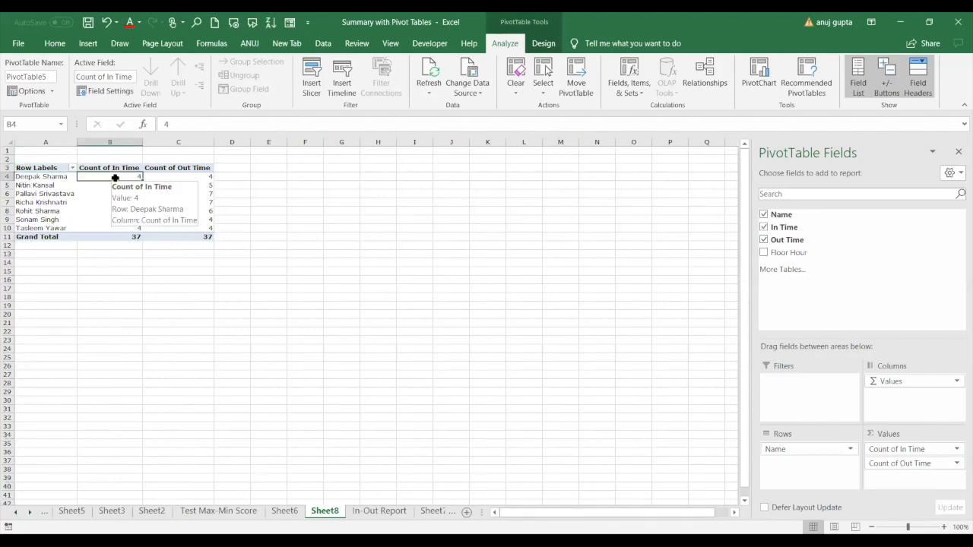
{"action": "double_click", "coordinate": [115, 178]}
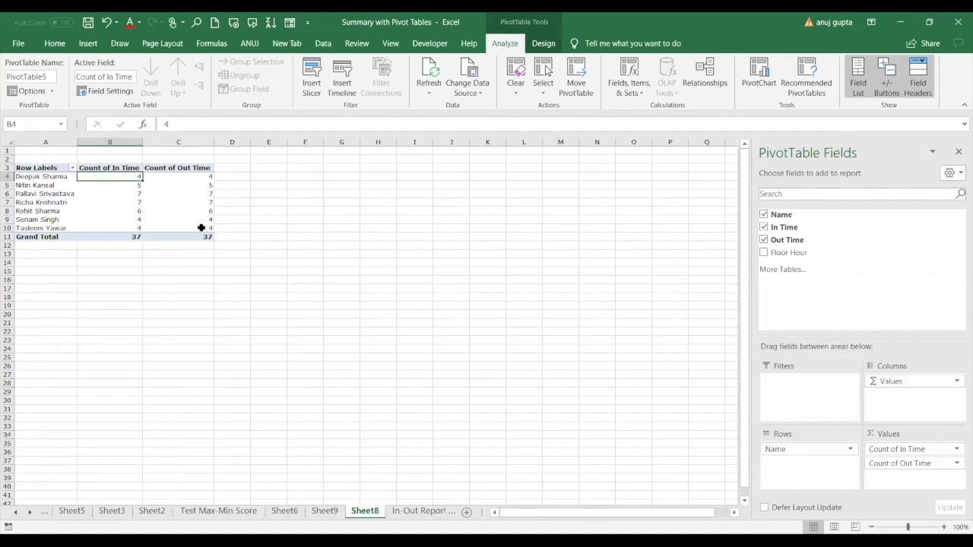
Step: Try the Time number format 1:30:55 PM on the whole In Time value field, and undo it
{"action": "mouse_move", "coordinate": [127, 176]}
{"action": "right_click", "coordinate": [127, 176]}
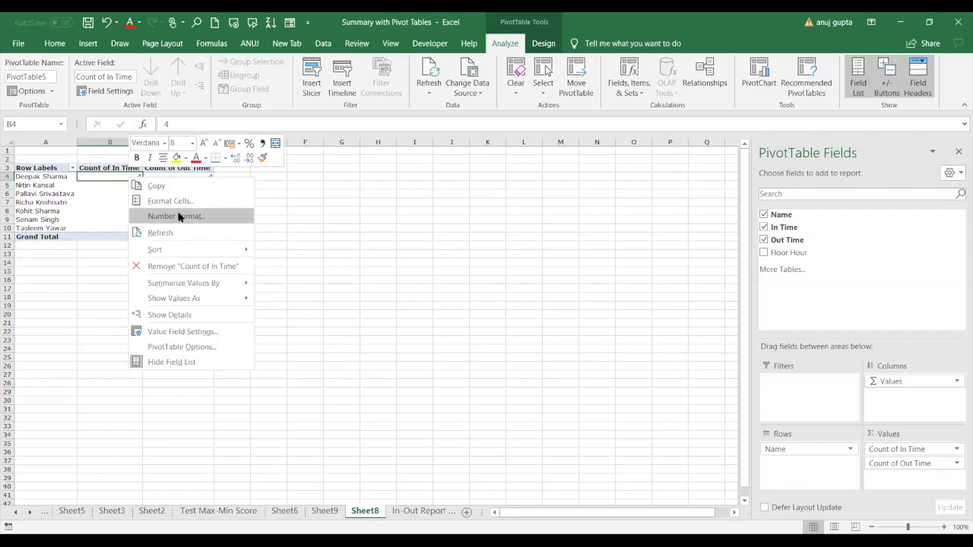
{"action": "left_click", "coordinate": [179, 218]}
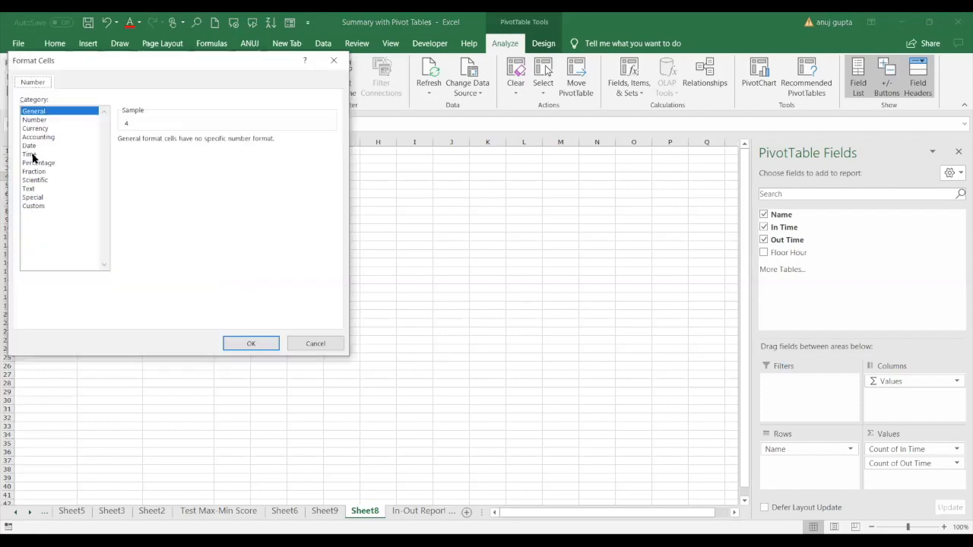
{"action": "left_click", "coordinate": [32, 155]}
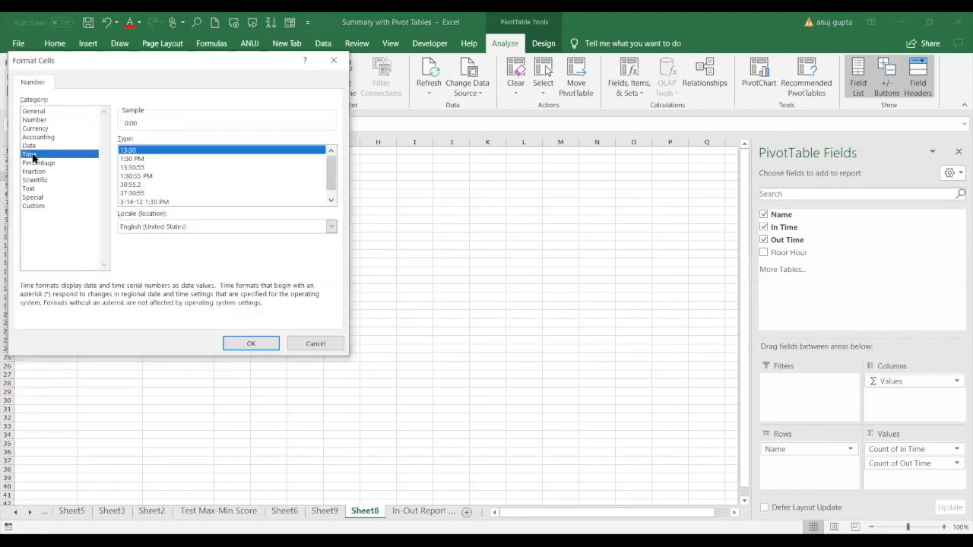
{"action": "left_click", "coordinate": [146, 175]}
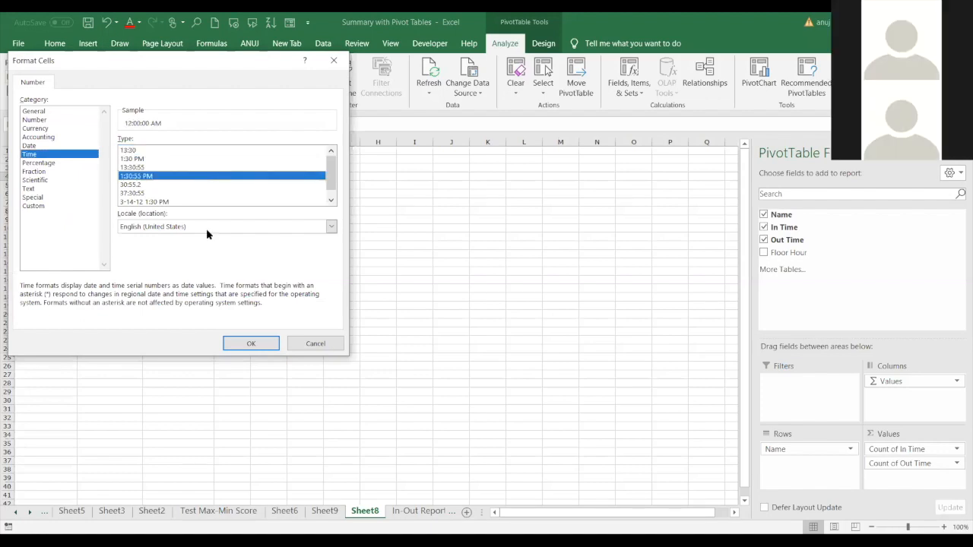
{"action": "left_click", "coordinate": [250, 344]}
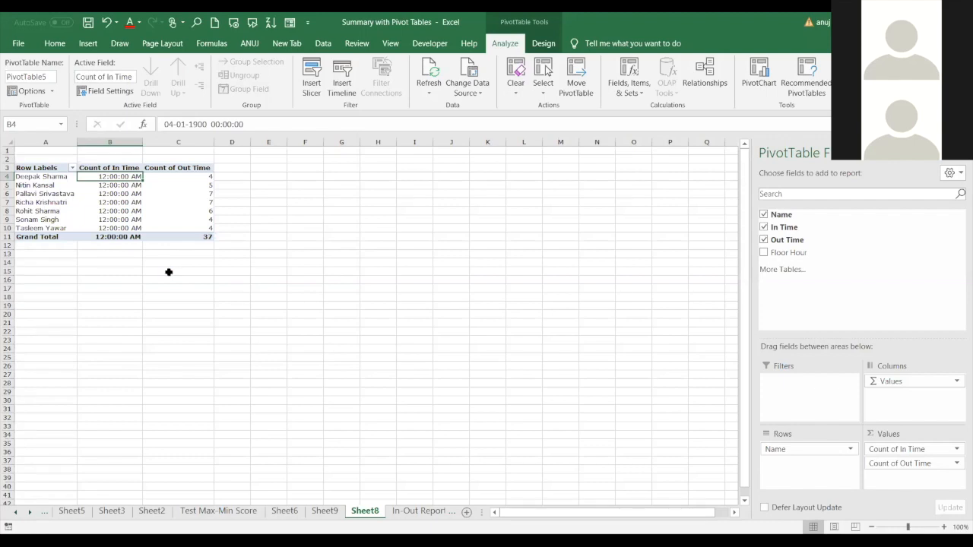
{"action": "key", "text": "ctrl+z"}
Step: Try the 1:30:55 PM Time number format with In Time cells B4:B10 selected, and undo it
{"action": "left_click_drag", "start_coordinate": [108, 176], "coordinate": [109, 227]}
{"action": "right_click", "coordinate": [110, 232]}
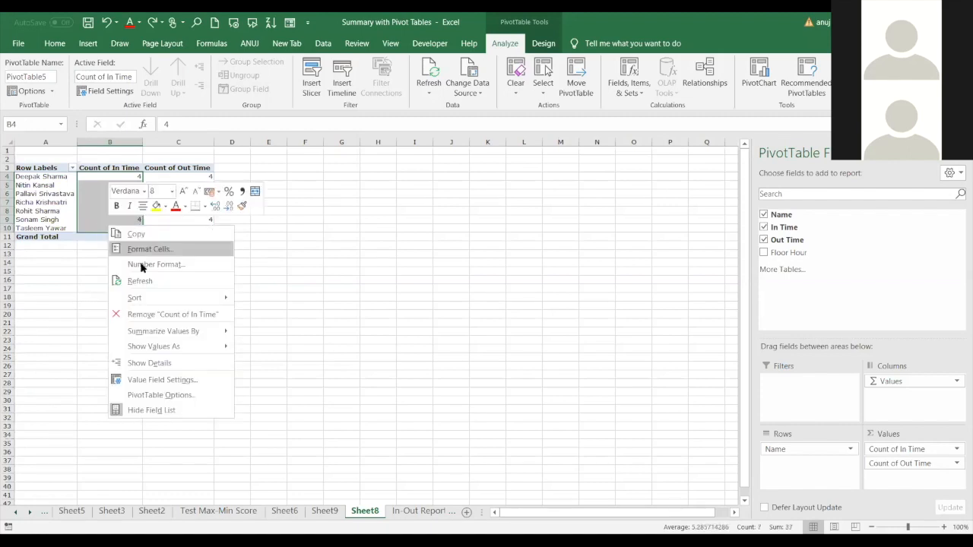
{"action": "left_click", "coordinate": [141, 266]}
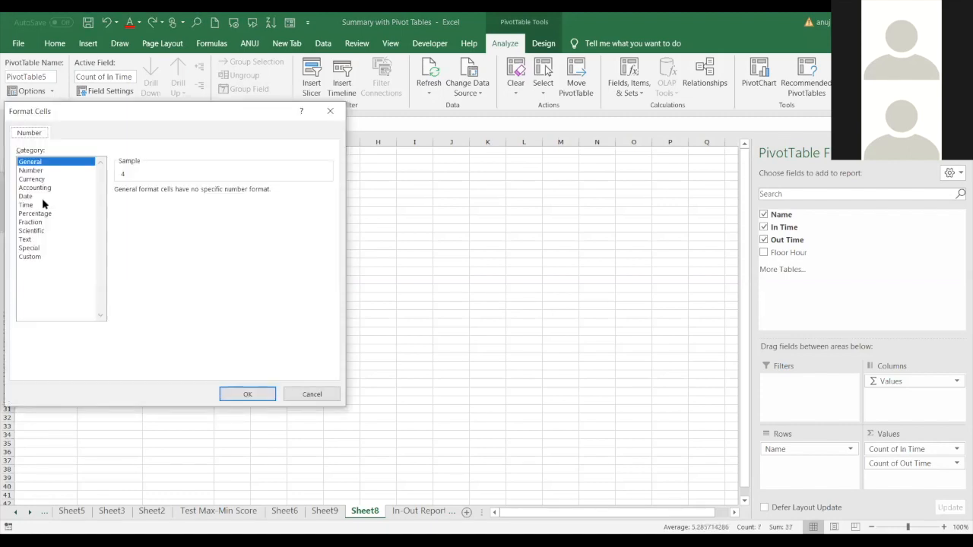
{"action": "left_click", "coordinate": [33, 206]}
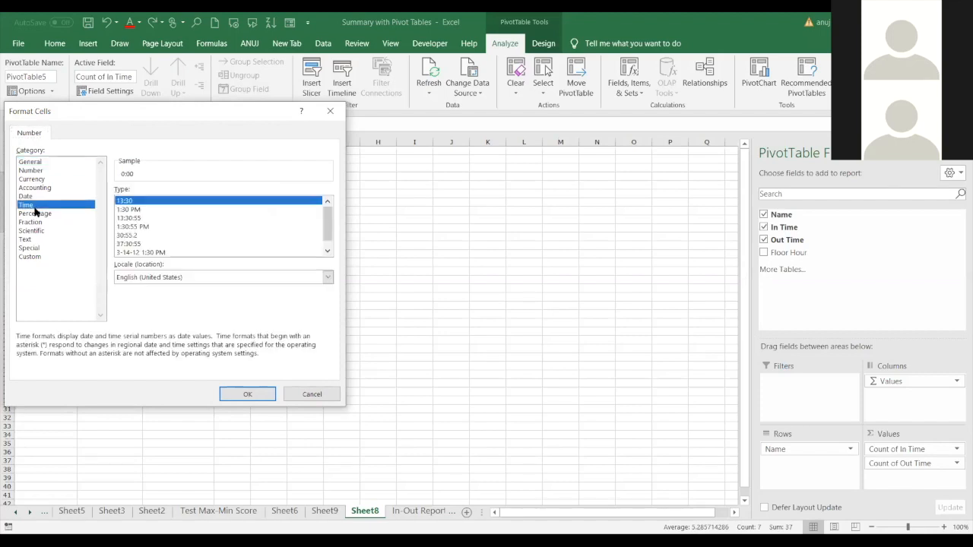
{"action": "left_click", "coordinate": [139, 227]}
{"action": "left_click", "coordinate": [258, 393]}
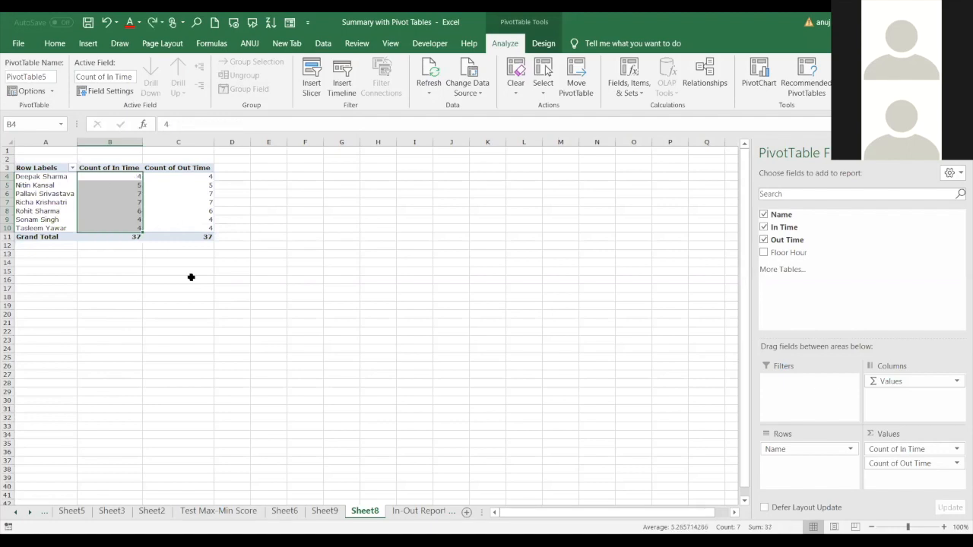
{"action": "key", "text": "ctrl+z"}
Step: Try formatting only cell B4 with the Time type 13:30:55, and undo the formatting
{"action": "left_click", "coordinate": [120, 183]}
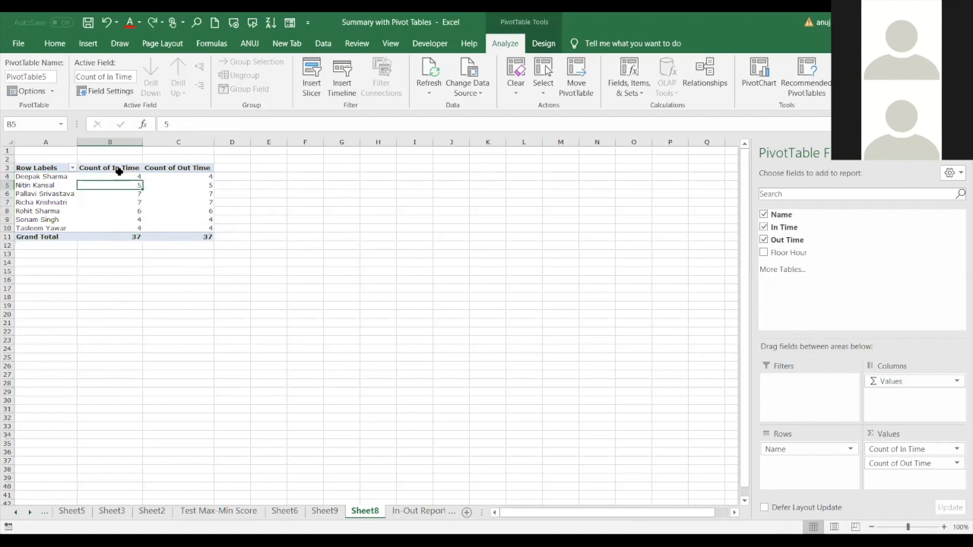
{"action": "left_click", "coordinate": [120, 176]}
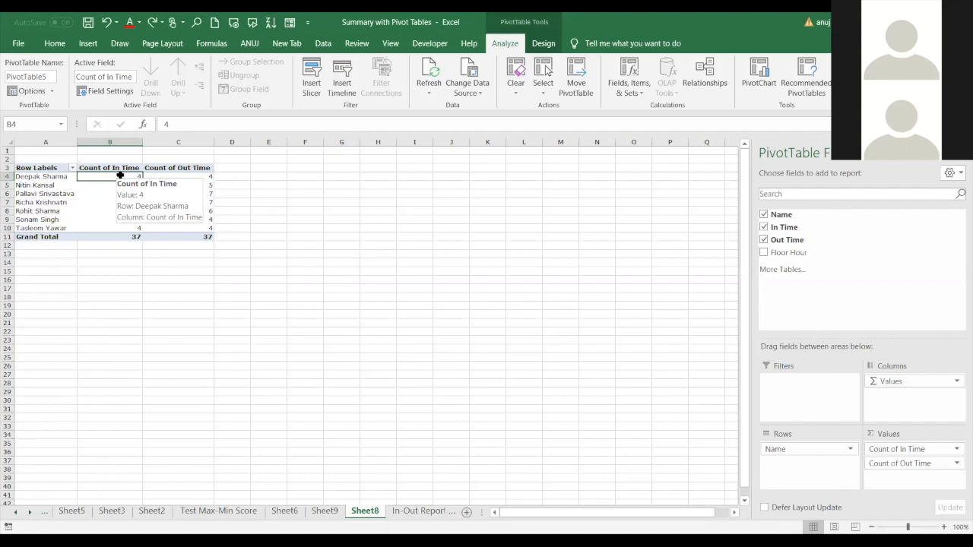
{"action": "key", "text": "ctrl+1"}
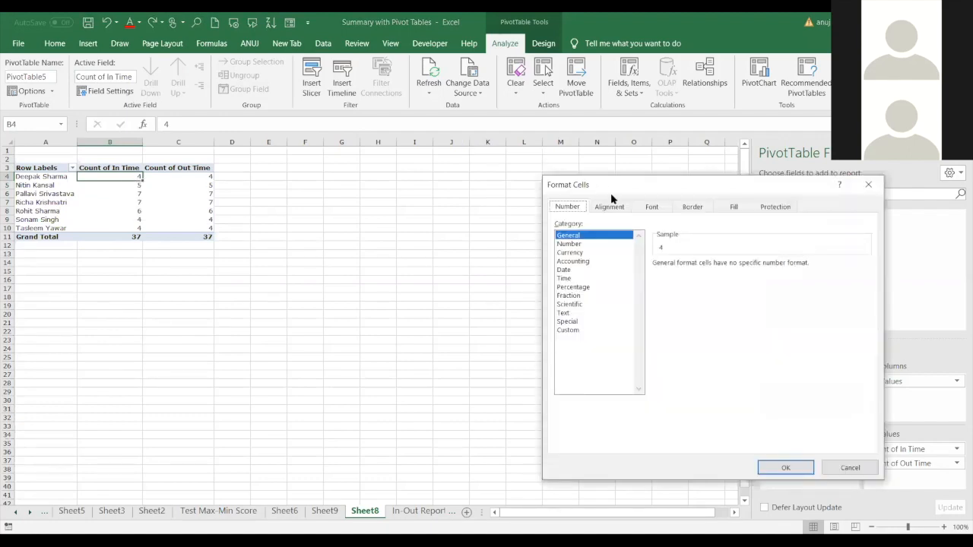
{"action": "left_click_drag", "start_coordinate": [611, 196], "coordinate": [203, 118]}
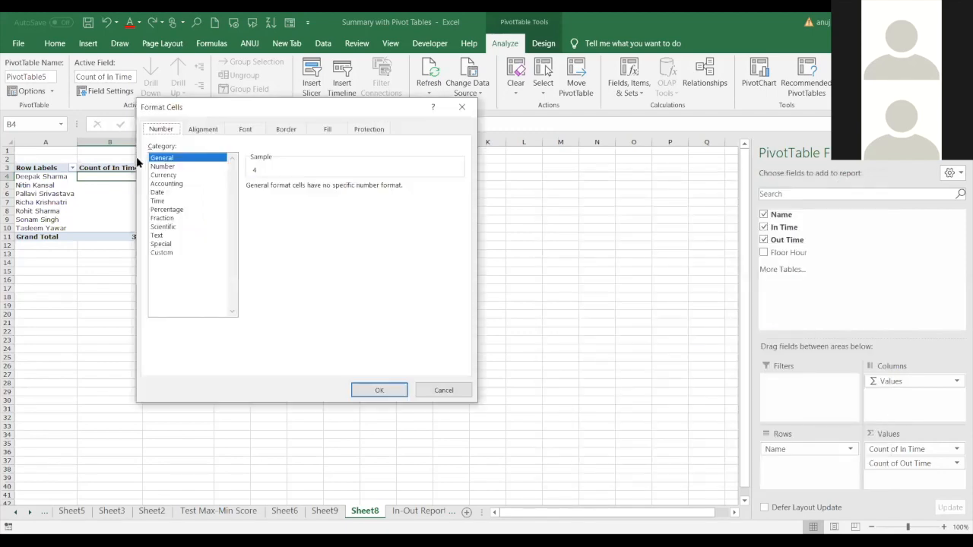
{"action": "left_click", "coordinate": [168, 208]}
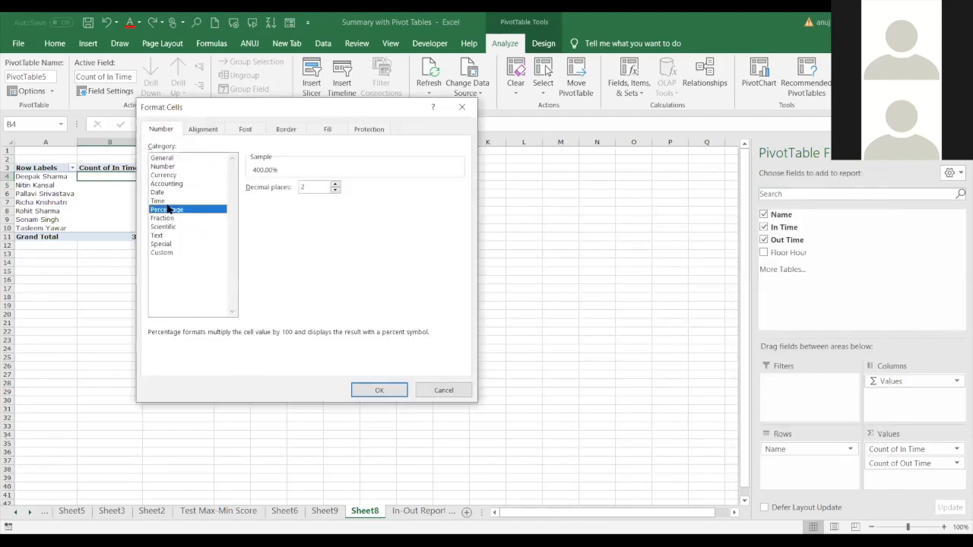
{"action": "left_click", "coordinate": [168, 200]}
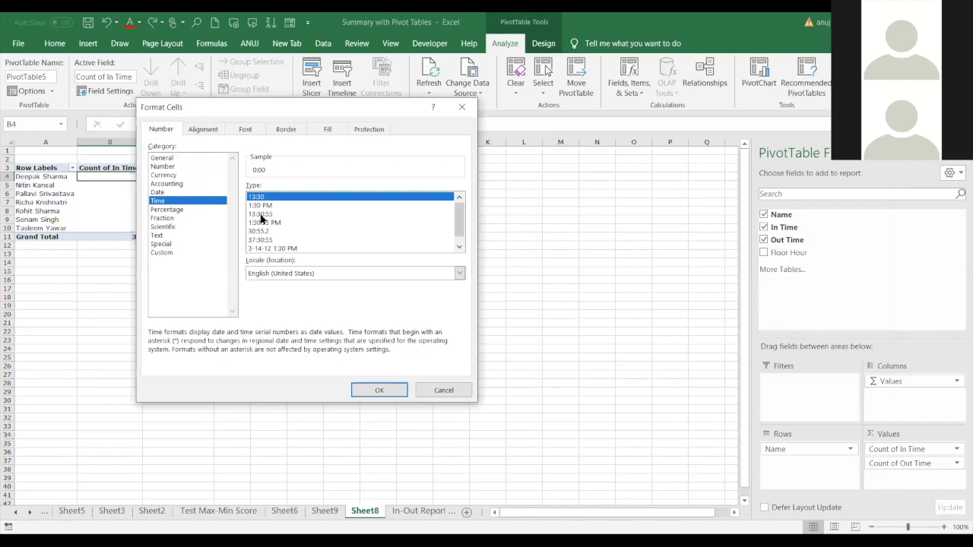
{"action": "left_click", "coordinate": [261, 215]}
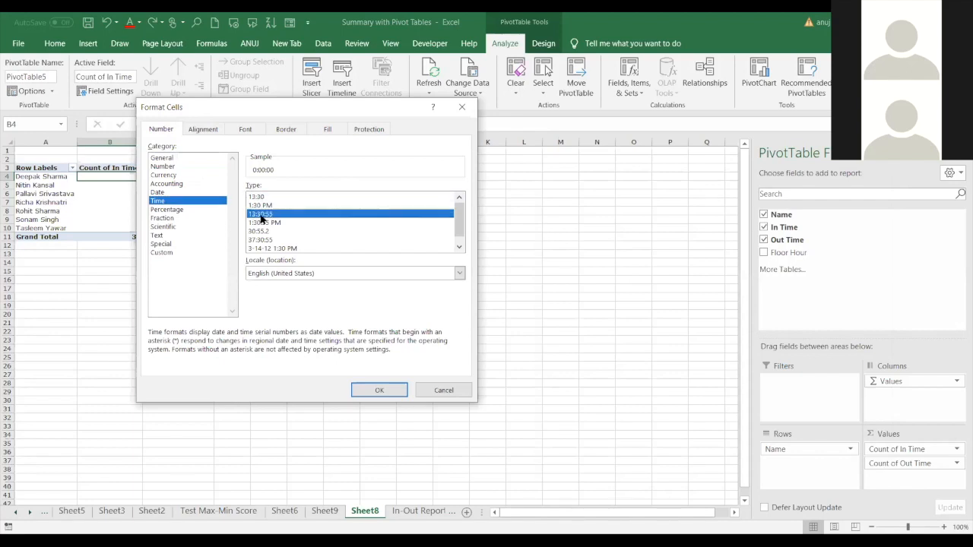
{"action": "left_click", "coordinate": [401, 390]}
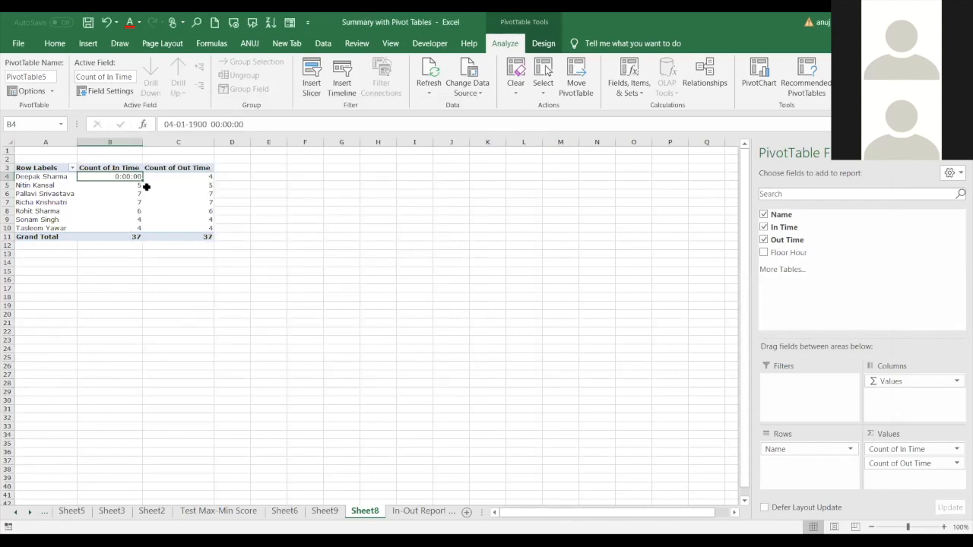
{"action": "key", "text": "ctrl+z"}
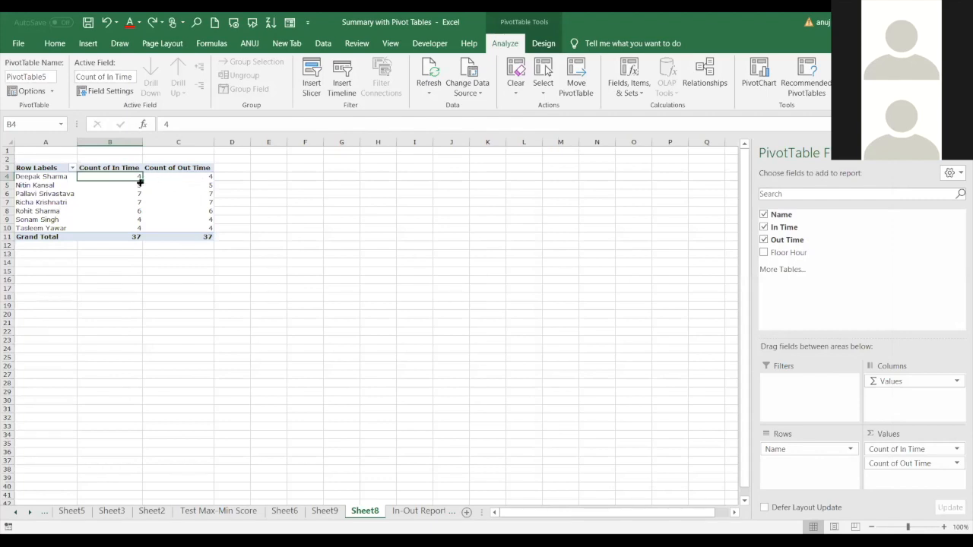
Step: Show the detail records behind cell B4's In Time count on a new sheet and return to the PivotTable on Sheet8
{"action": "double_click", "coordinate": [142, 180]}
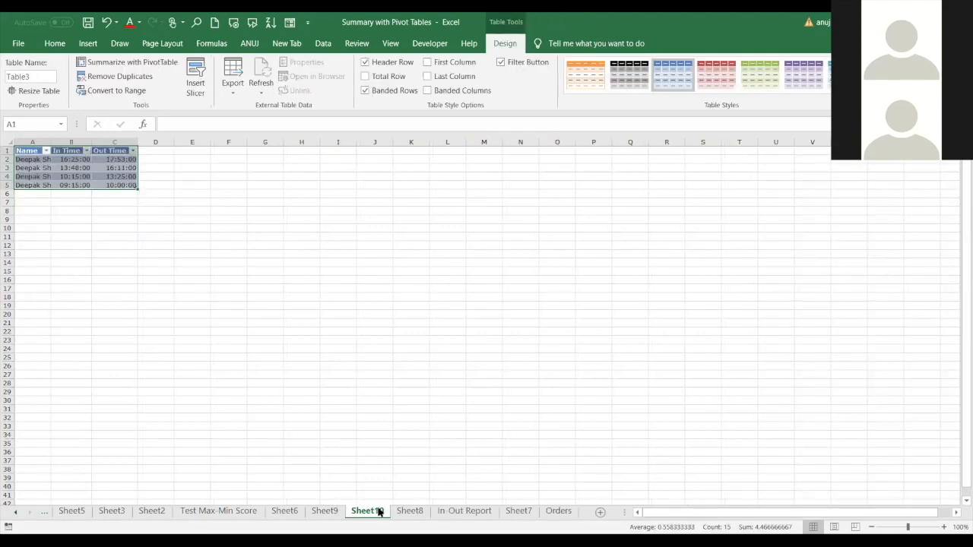
{"action": "left_click", "coordinate": [408, 511]}
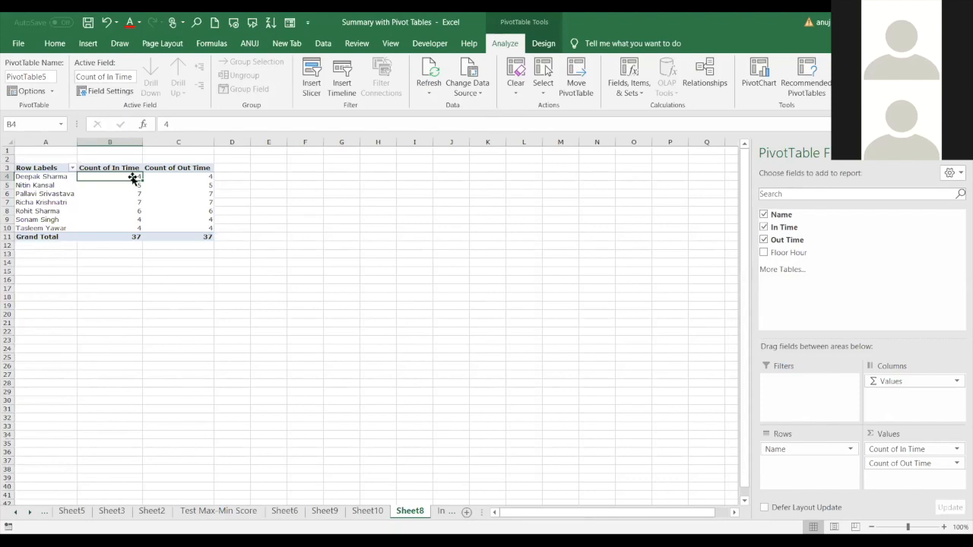
Step: Try formatting only cell B4 with the Time type 13:30, and undo the change
{"action": "right_click", "coordinate": [132, 177]}
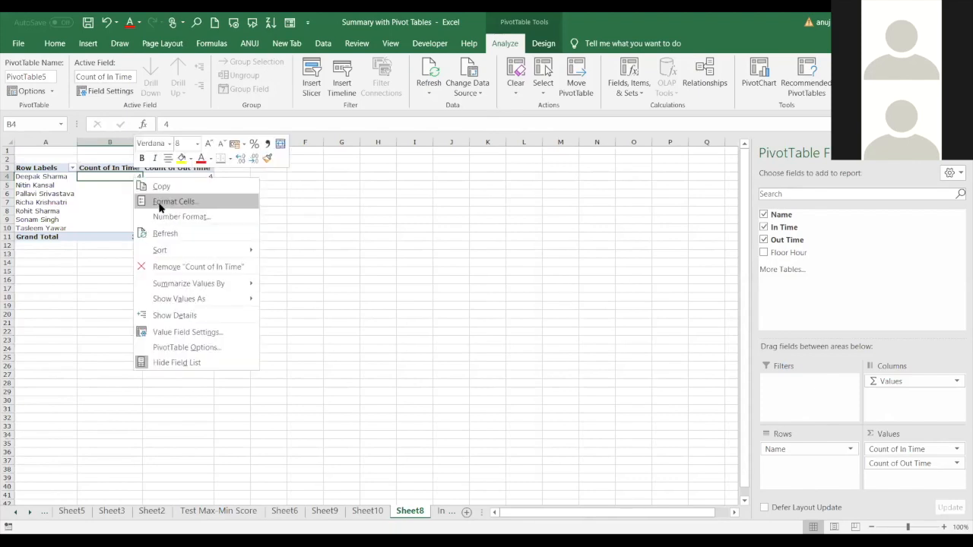
{"action": "left_click", "coordinate": [159, 203]}
{"action": "left_click", "coordinate": [25, 145]}
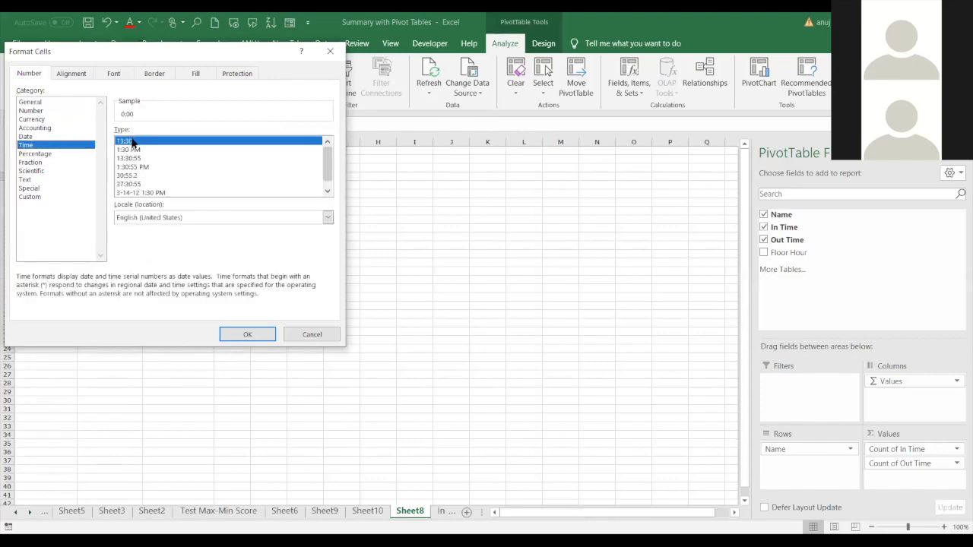
{"action": "left_click", "coordinate": [243, 335]}
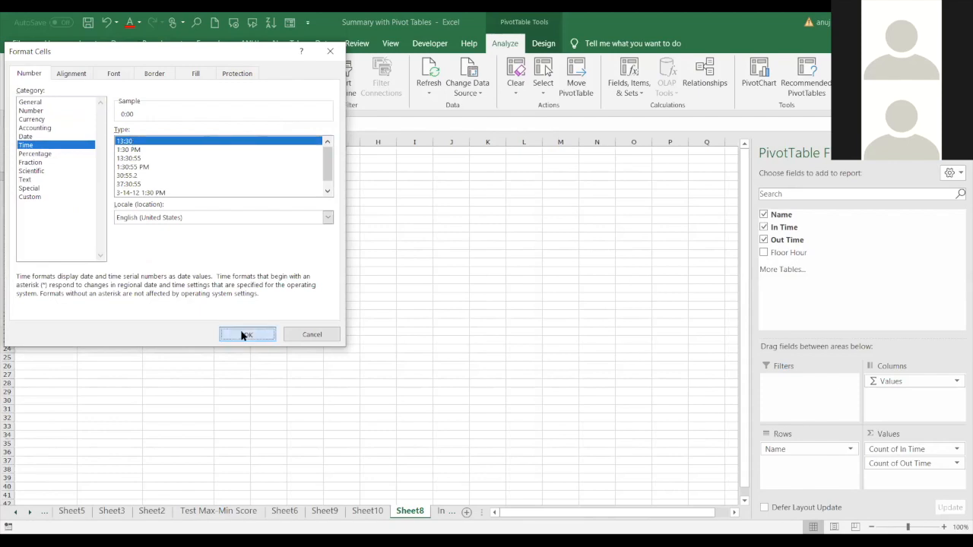
{"action": "key", "text": "ctrl+z"}
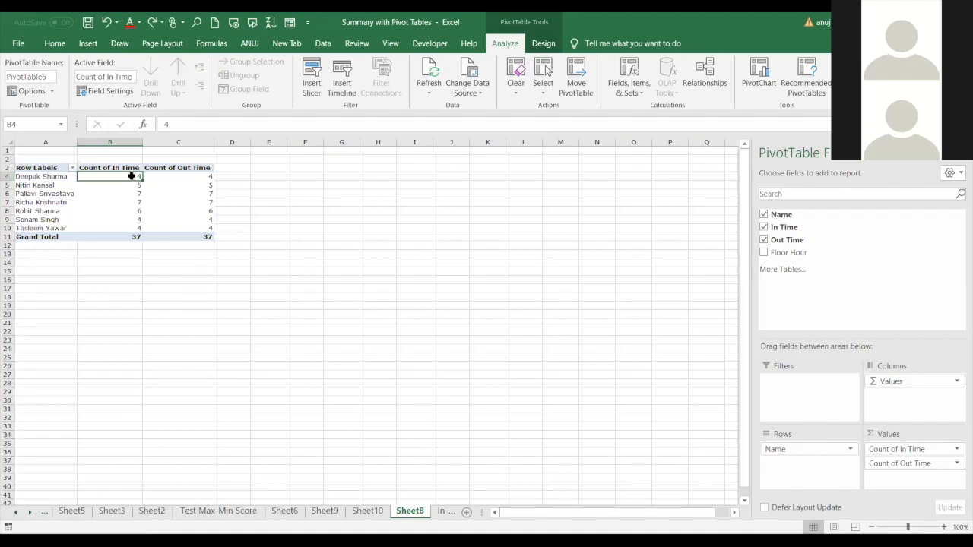
{"action": "right_click", "coordinate": [132, 175]}
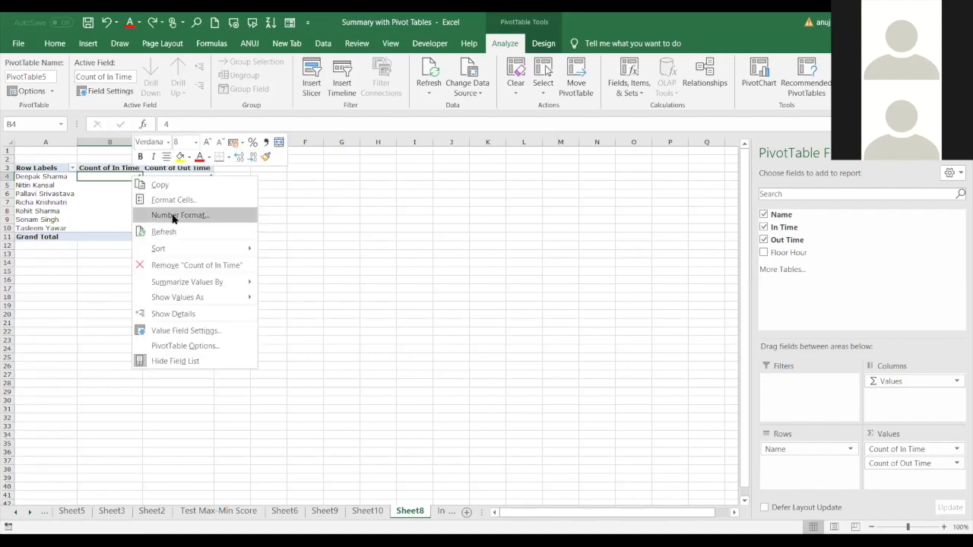
{"action": "left_click", "coordinate": [174, 216]}
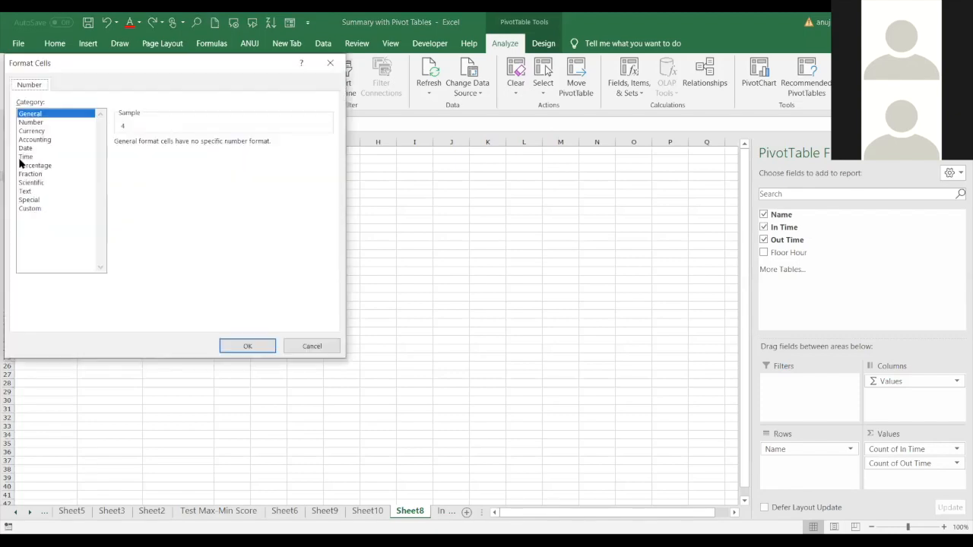
{"action": "left_click", "coordinate": [21, 157]}
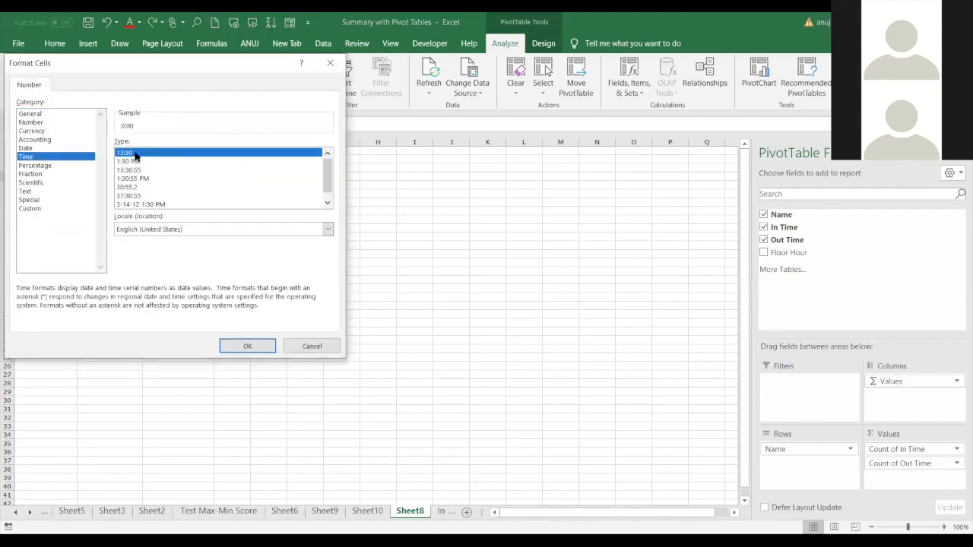
{"action": "left_click", "coordinate": [140, 171]}
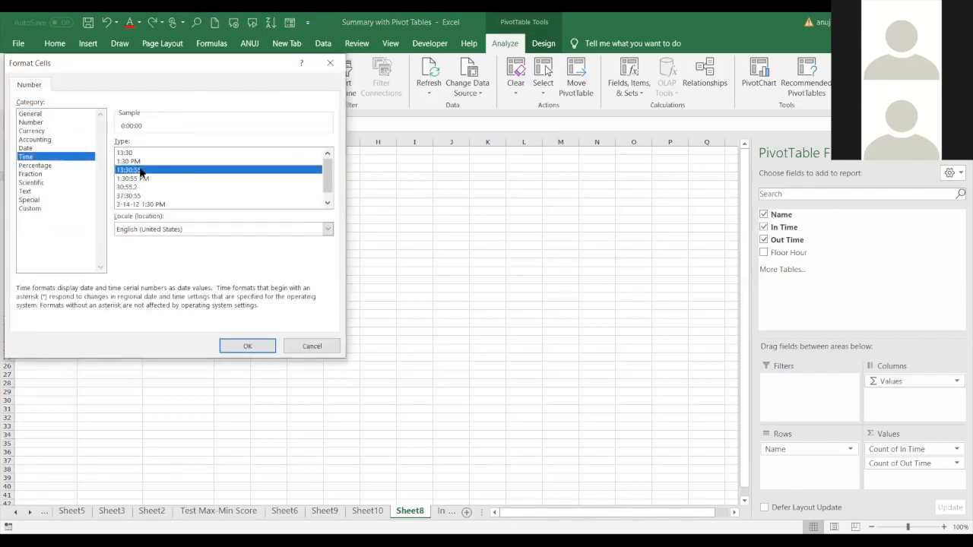
{"action": "key", "text": "Up"}
{"action": "left_click", "coordinate": [140, 178]}
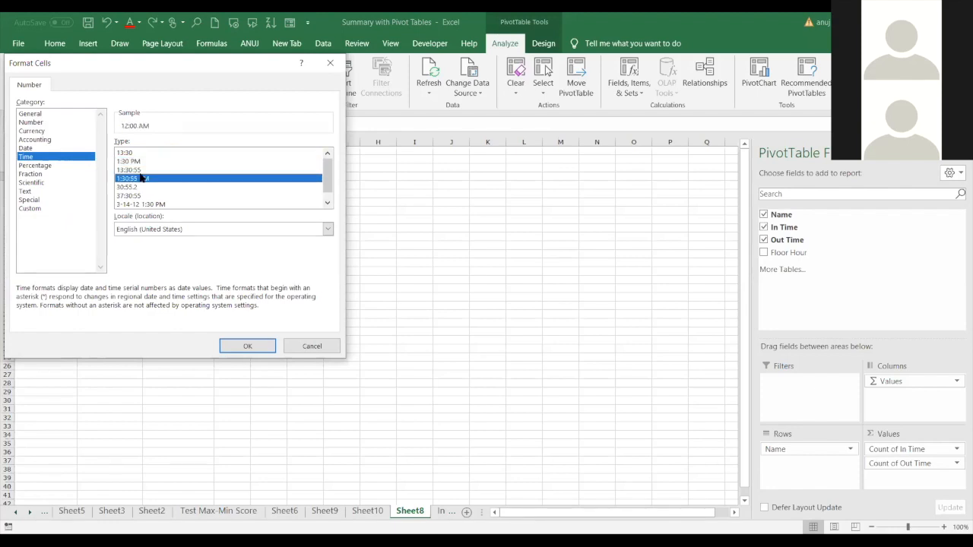
{"action": "left_click", "coordinate": [144, 196]}
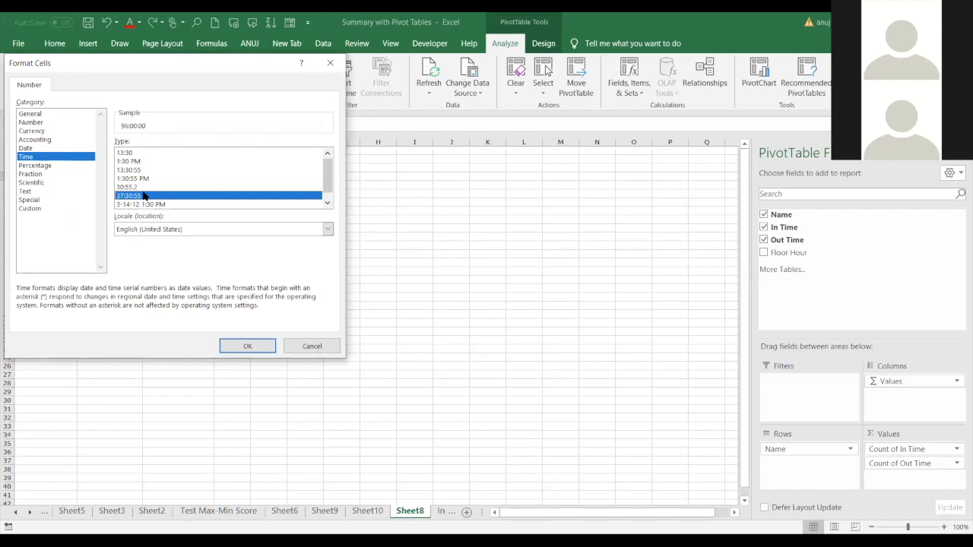
{"action": "left_click", "coordinate": [23, 150]}
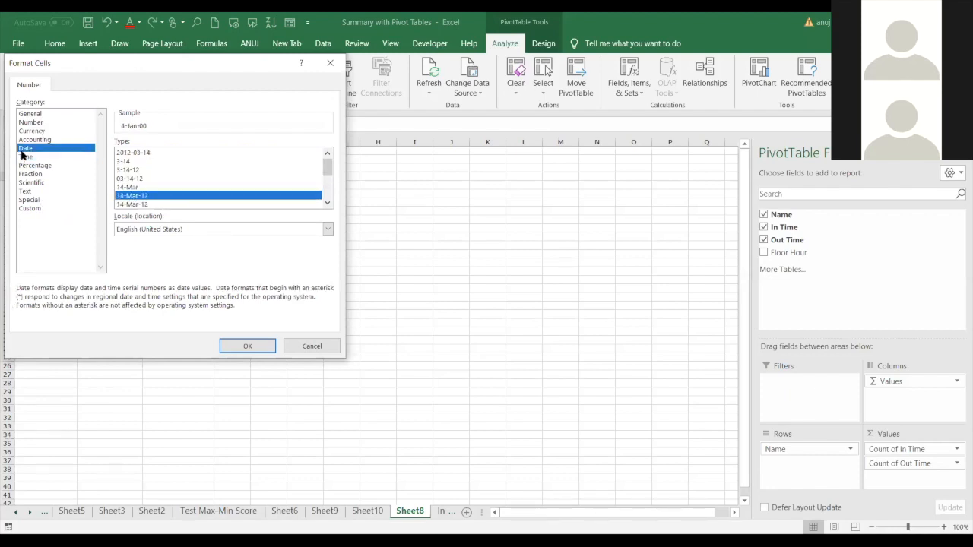
{"action": "left_click", "coordinate": [312, 349]}
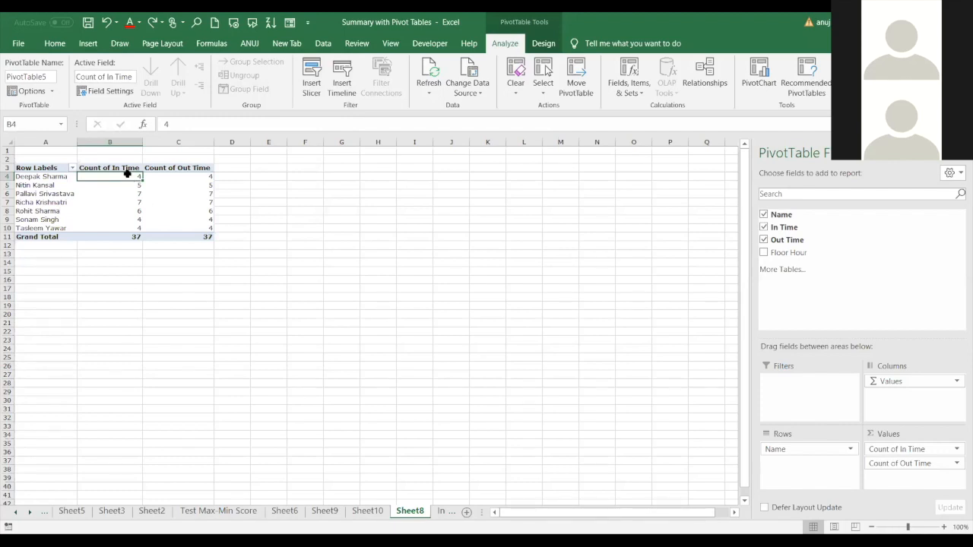
Step: Summarize the In Time values in the PivotTable by Min instead of Count
{"action": "left_click_drag", "start_coordinate": [126, 177], "coordinate": [127, 229]}
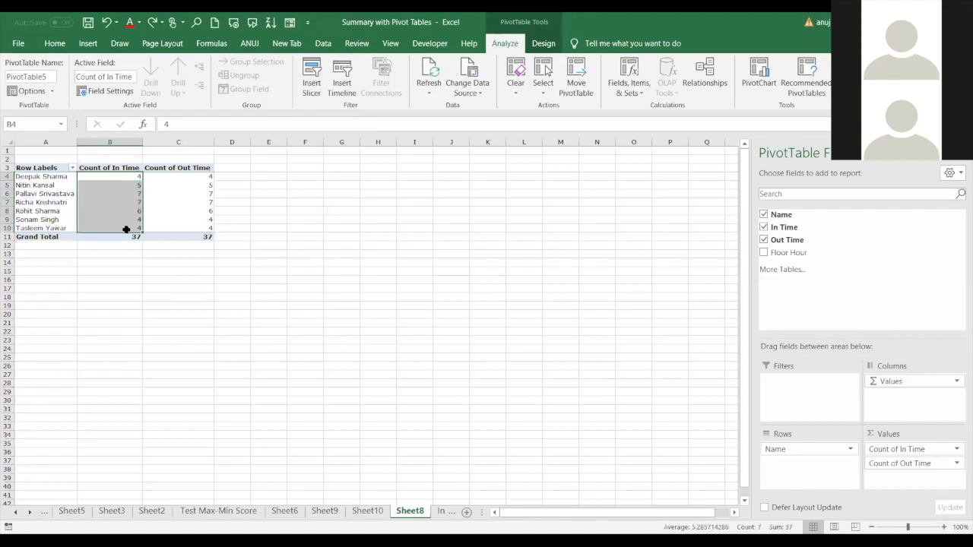
{"action": "right_click", "coordinate": [126, 229]}
{"action": "mouse_move", "coordinate": [203, 339]}
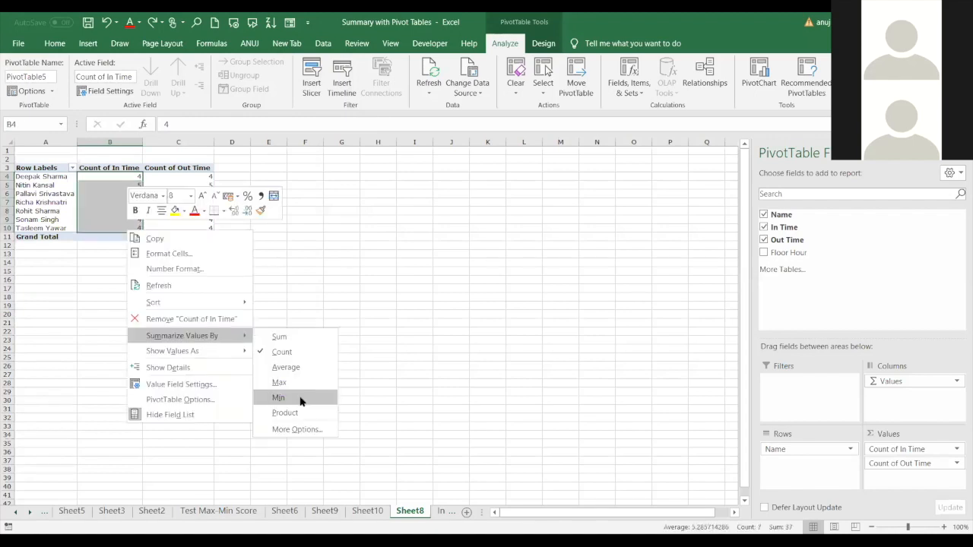
{"action": "left_click", "coordinate": [278, 397]}
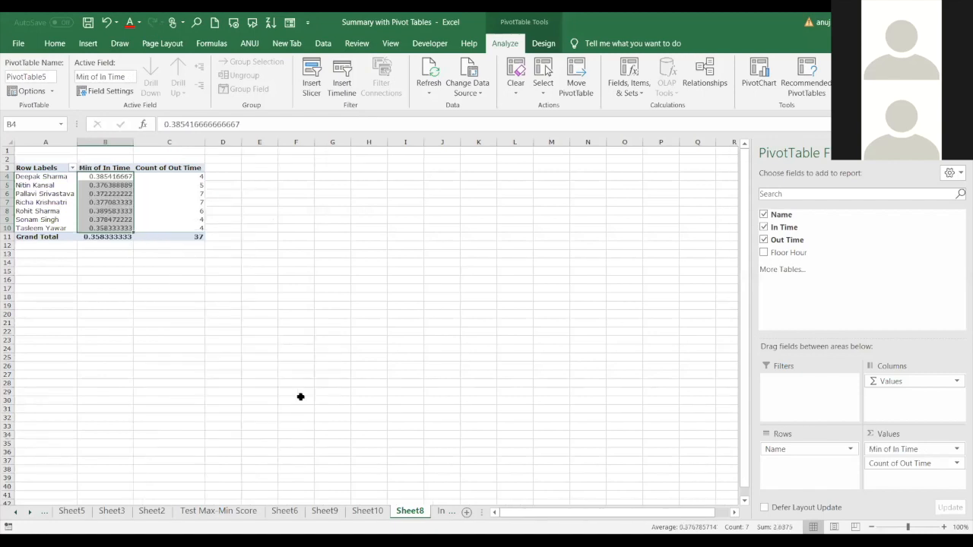
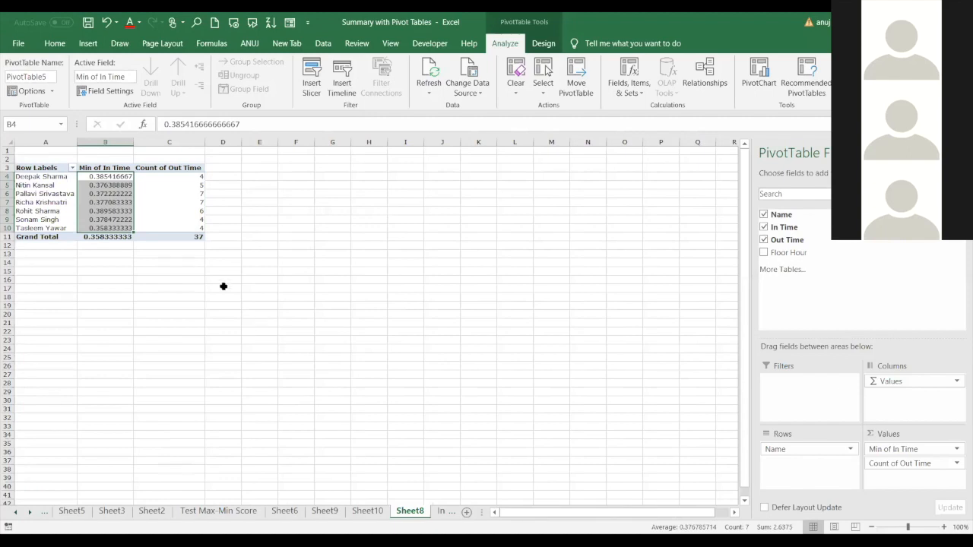
Step: Format the Min of In Time cells B4:B10 with the Time type 1:30:55 PM
{"action": "mouse_move", "coordinate": [116, 175]}
{"action": "right_click", "coordinate": [118, 176]}
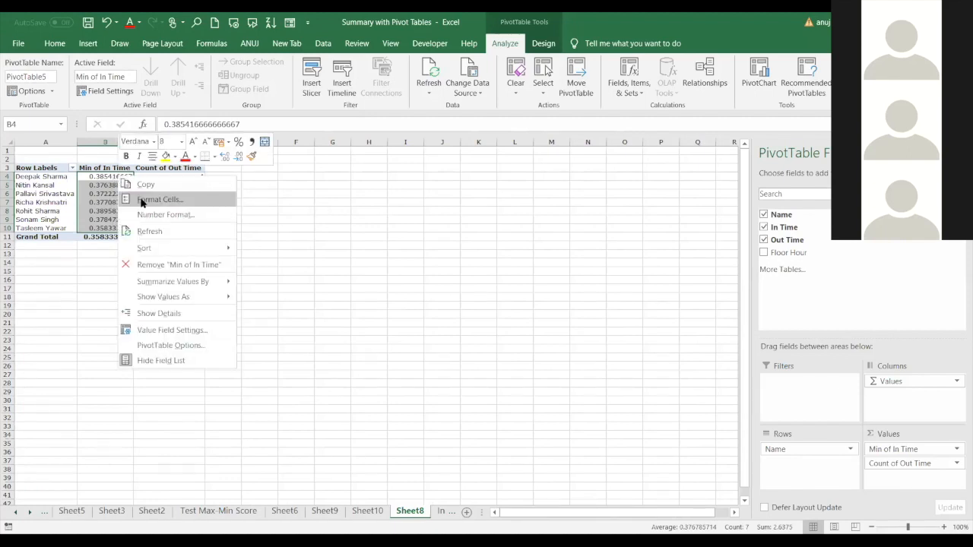
{"action": "left_click", "coordinate": [145, 200]}
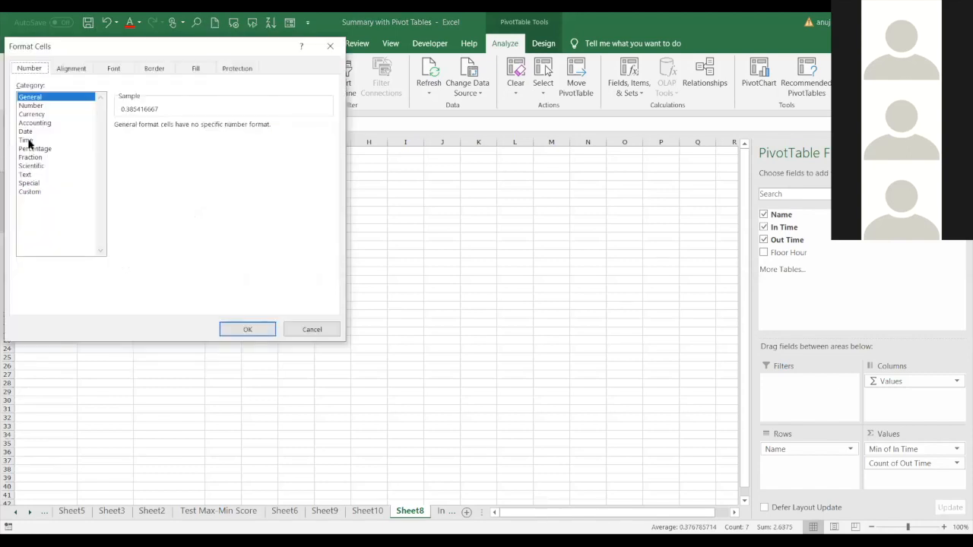
{"action": "left_click", "coordinate": [27, 141]}
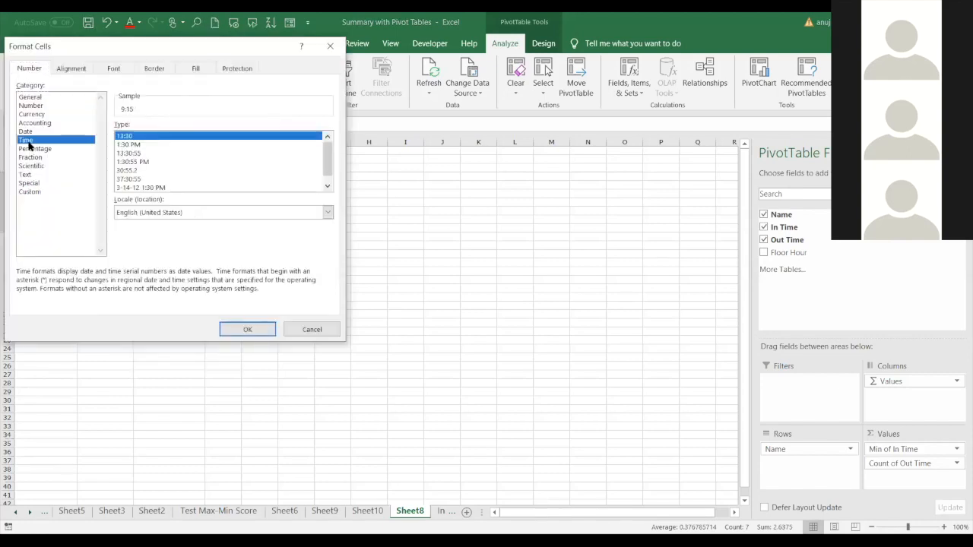
{"action": "left_click", "coordinate": [146, 162]}
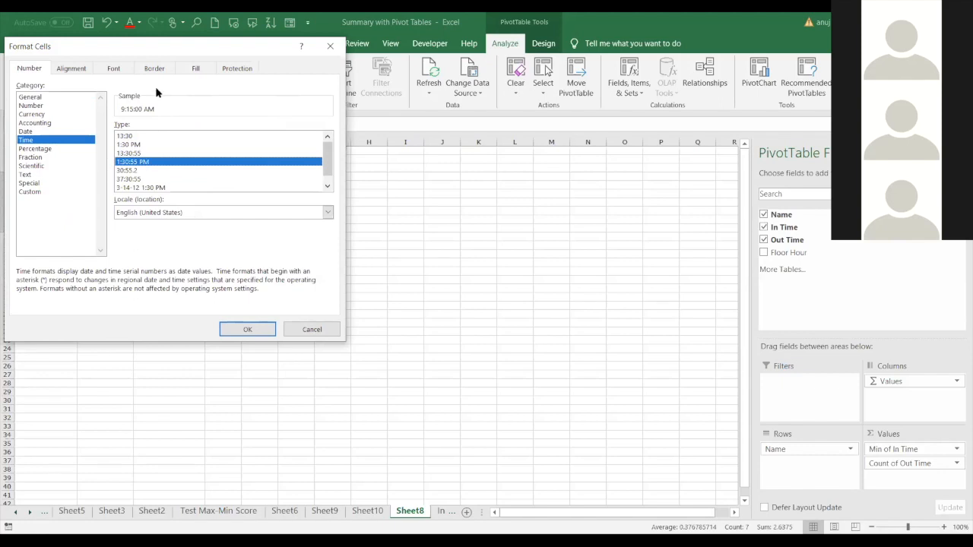
{"action": "left_click", "coordinate": [245, 329]}
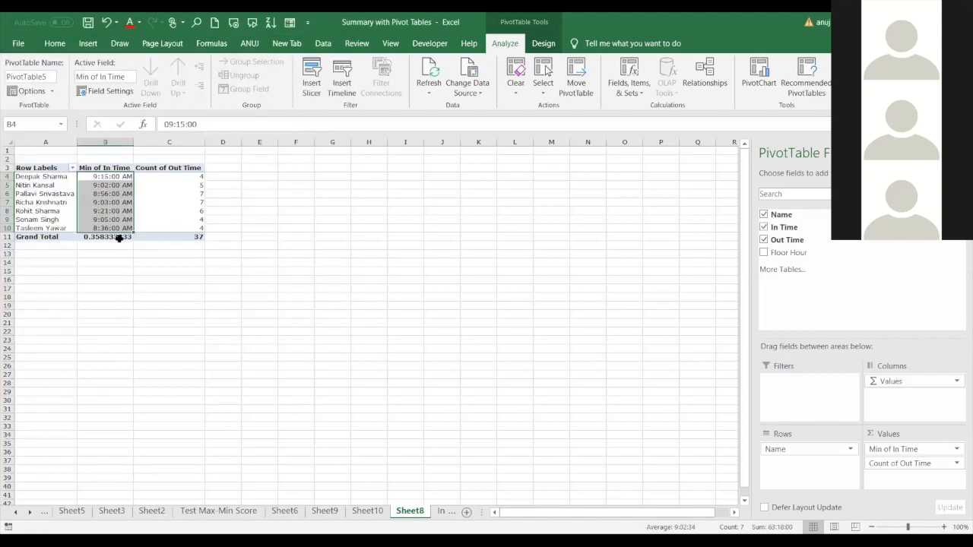
{"action": "left_click", "coordinate": [147, 271]}
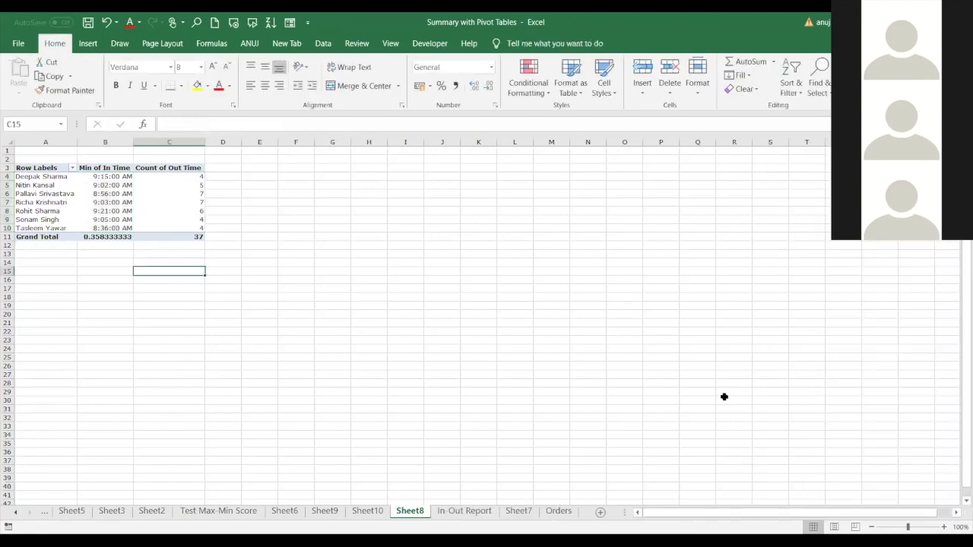
Step: Summarize the Out Time values in the PivotTable by Max instead of Count
{"action": "left_click_drag", "start_coordinate": [908, 527], "coordinate": [914, 527]}
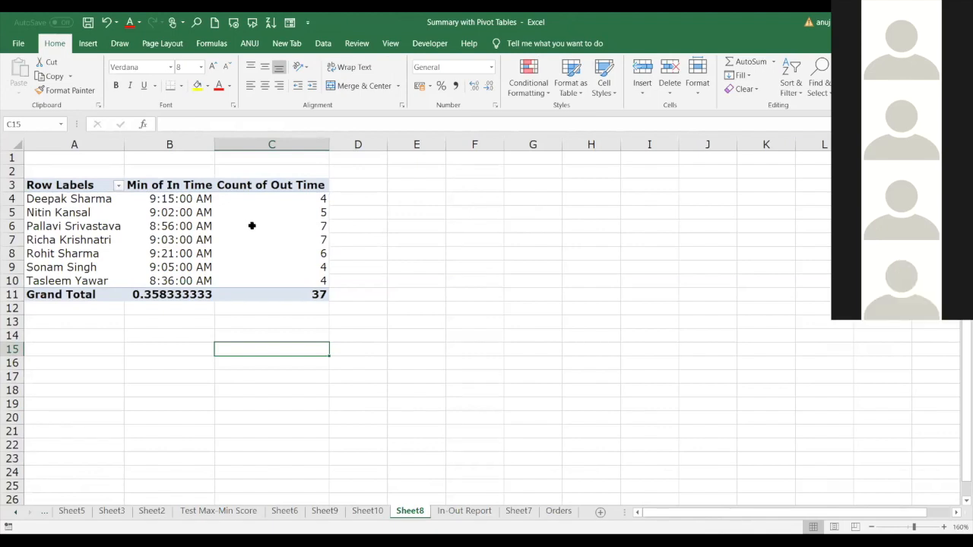
{"action": "left_click", "coordinate": [279, 199]}
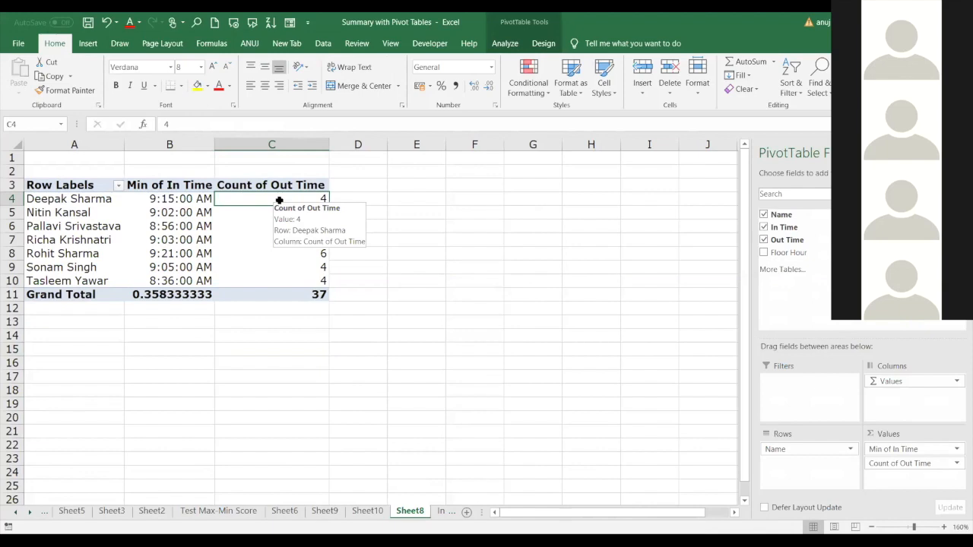
{"action": "left_click_drag", "start_coordinate": [279, 200], "coordinate": [282, 284]}
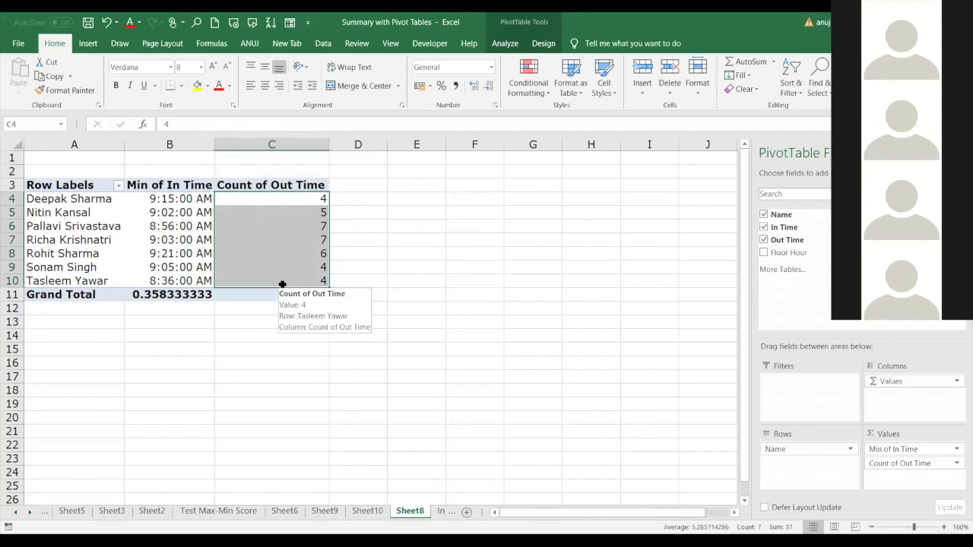
{"action": "right_click", "coordinate": [282, 284]}
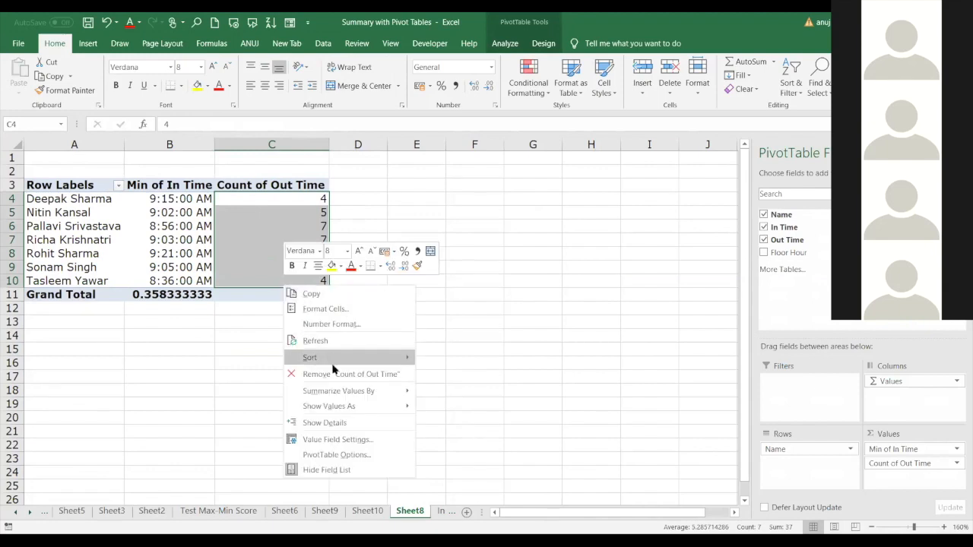
{"action": "mouse_move", "coordinate": [339, 391]}
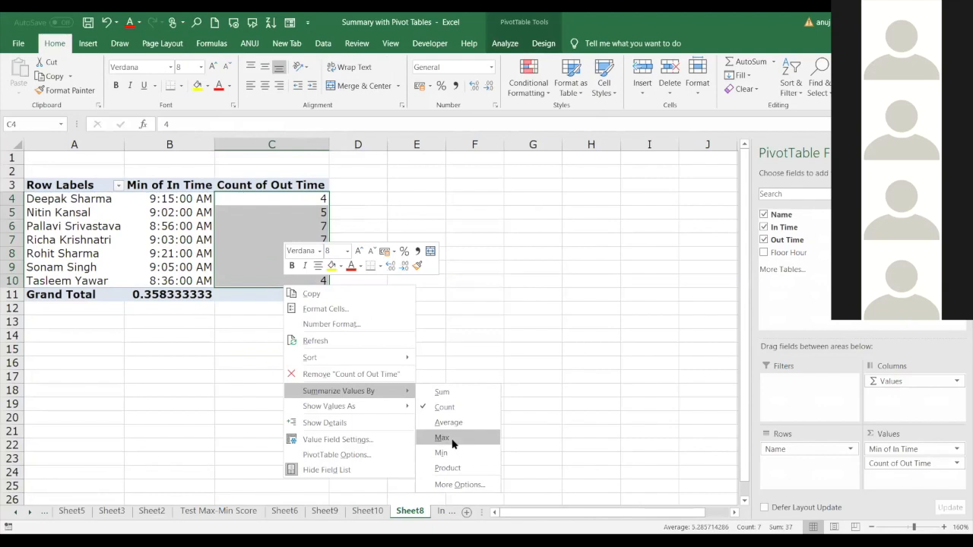
{"action": "left_click", "coordinate": [442, 437]}
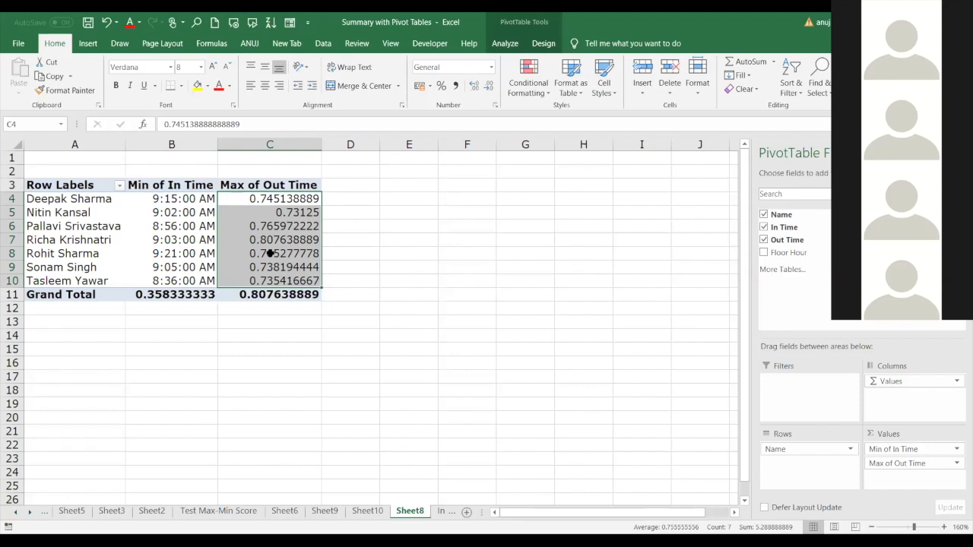
Step: Format the Max of Out Time cells C4:C10 with the Time type 1:30:55 PM
{"action": "key", "text": "ctrl+1"}
{"action": "left_click", "coordinate": [161, 201]}
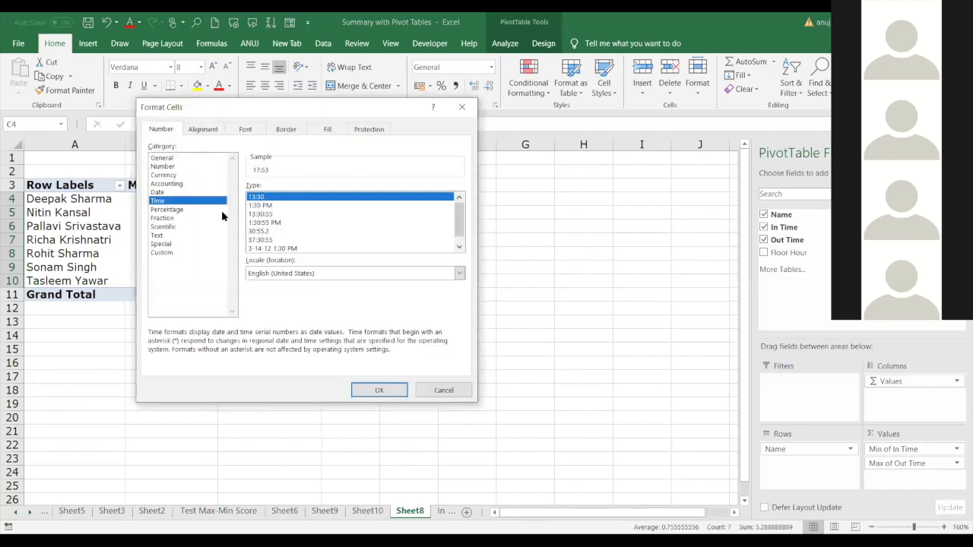
{"action": "left_click", "coordinate": [262, 222]}
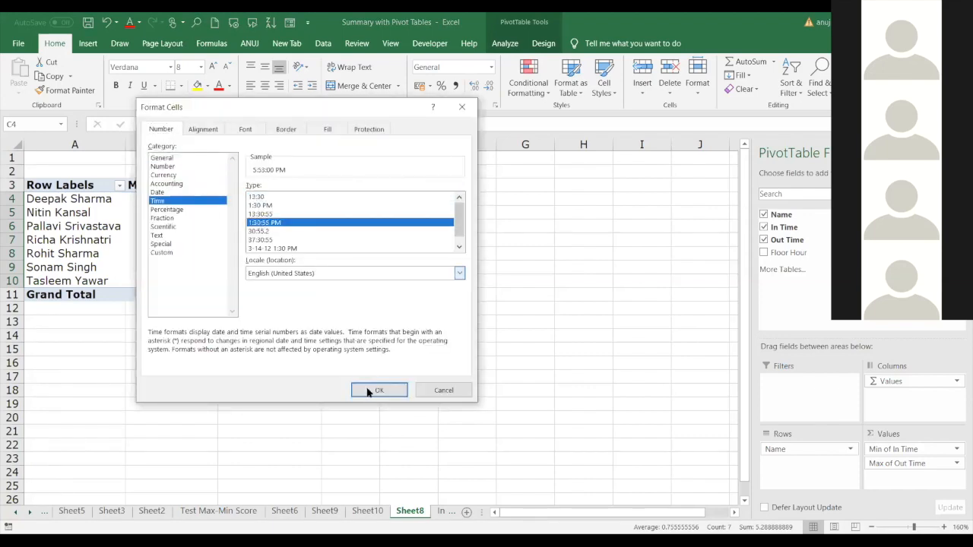
{"action": "key", "text": "Return"}
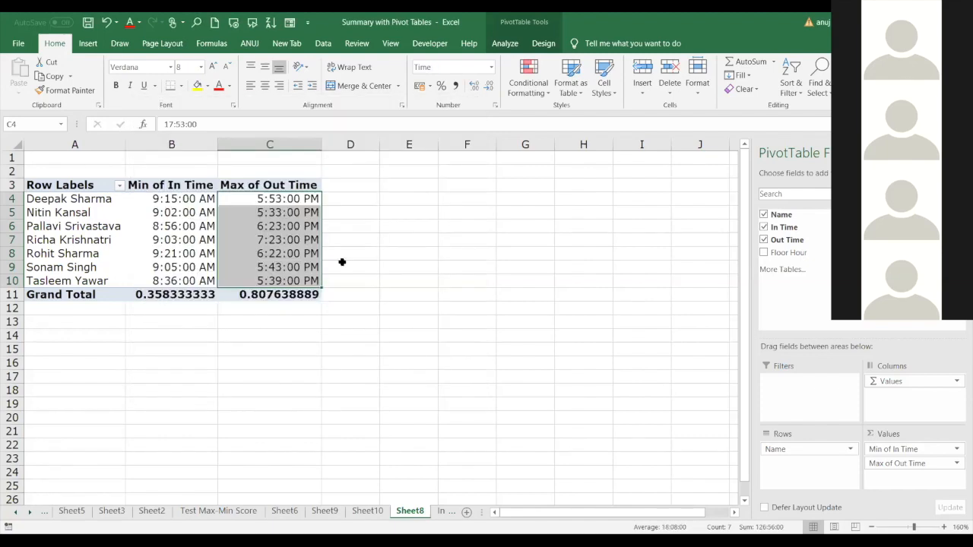
{"action": "left_click", "coordinate": [351, 279]}
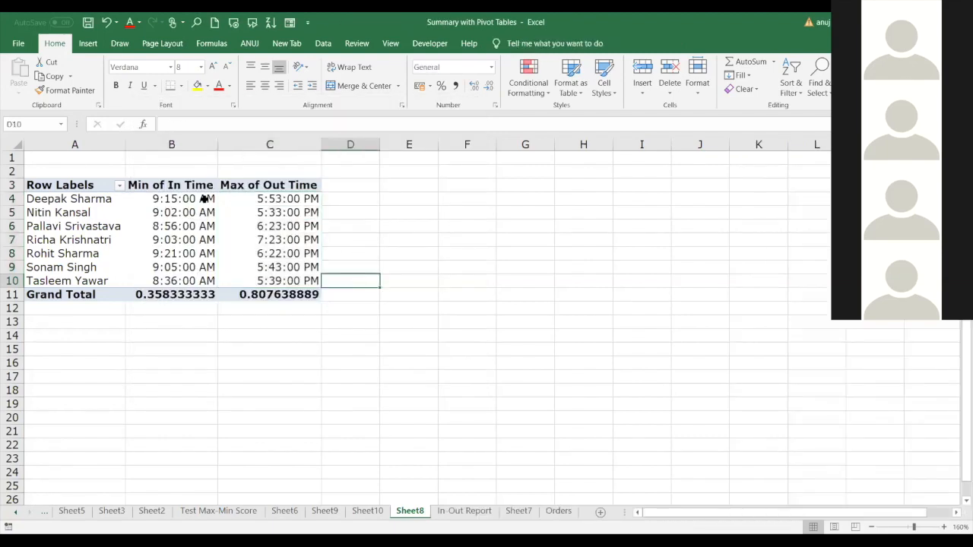
Step: Add the header WORKING HOURS in cell D3 beside the PivotTable
{"action": "left_click", "coordinate": [204, 199]}
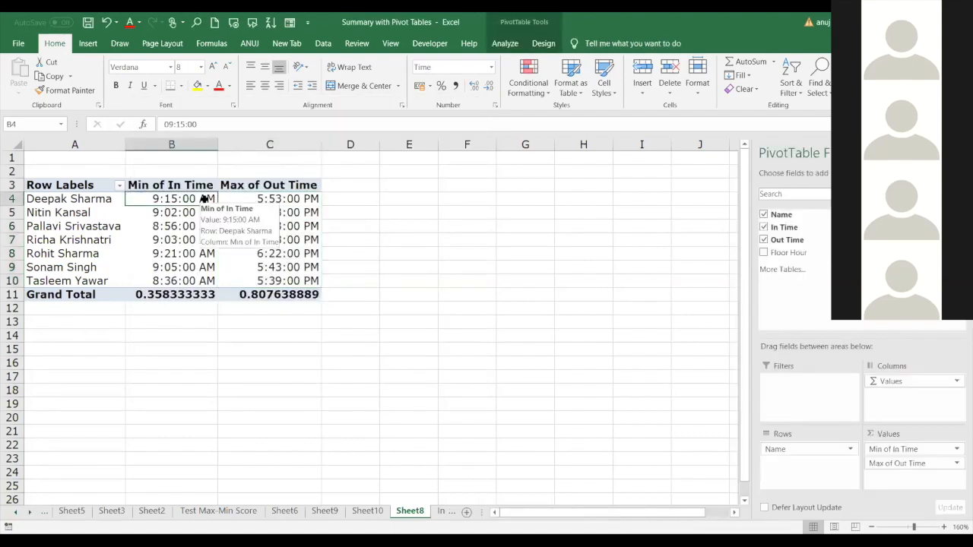
{"action": "key", "text": "Right"}
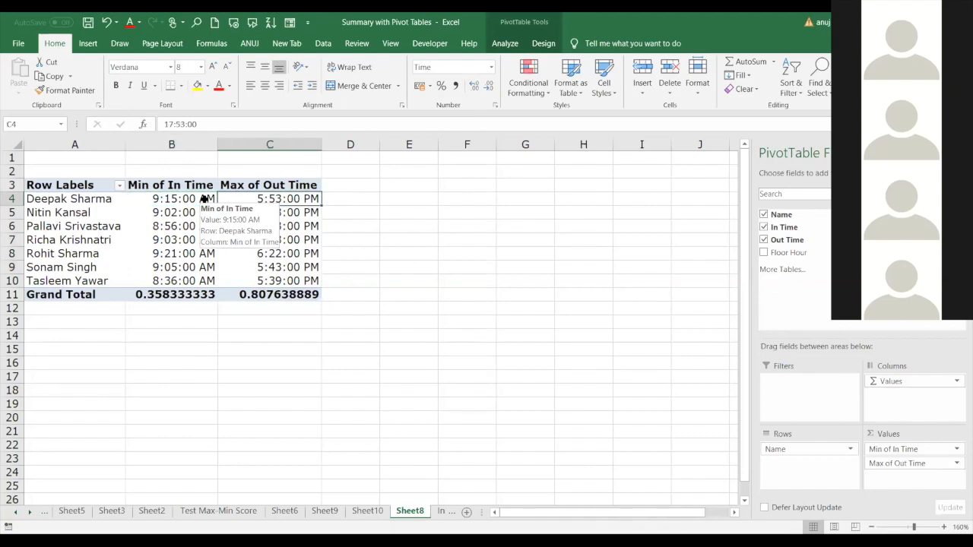
{"action": "left_click", "coordinate": [343, 187]}
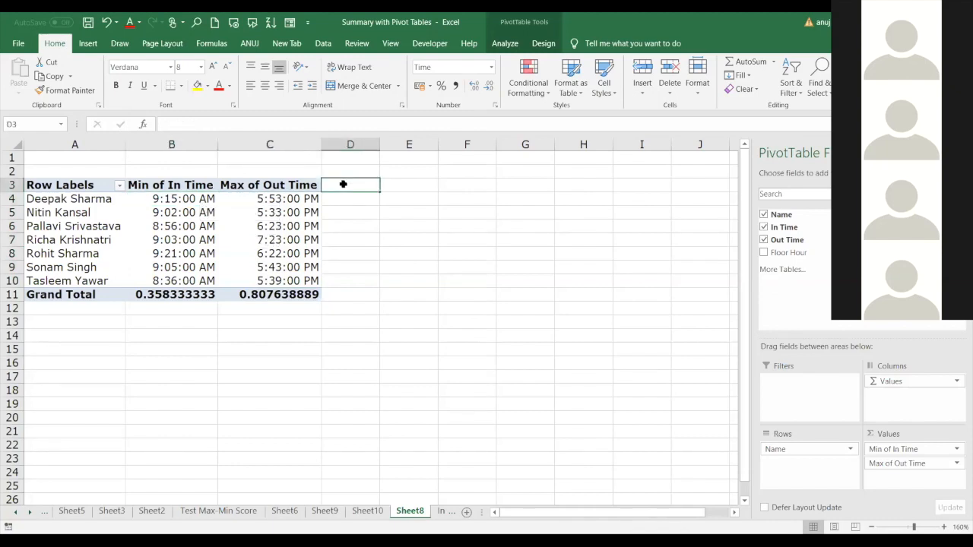
{"action": "type", "text": "WO"}
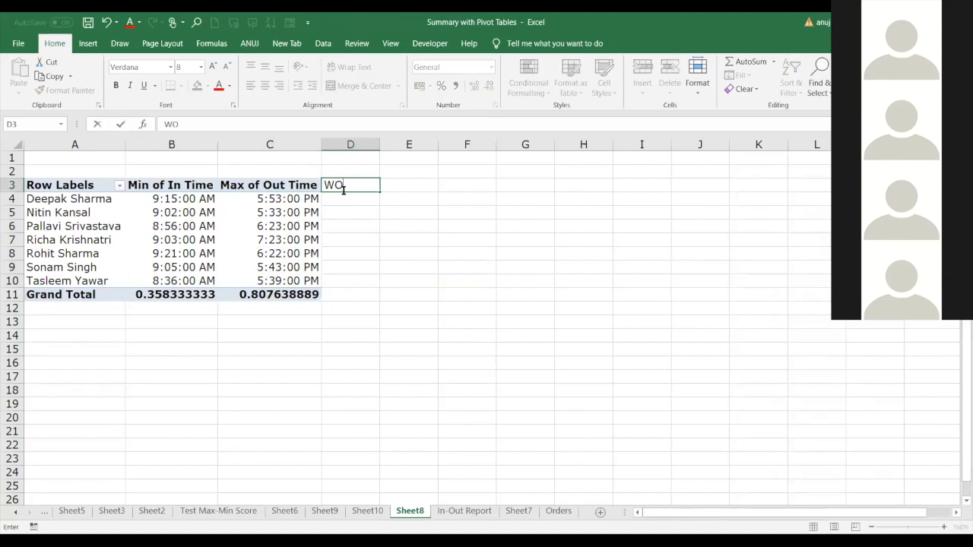
{"action": "type", "text": "RKING HOURS"}
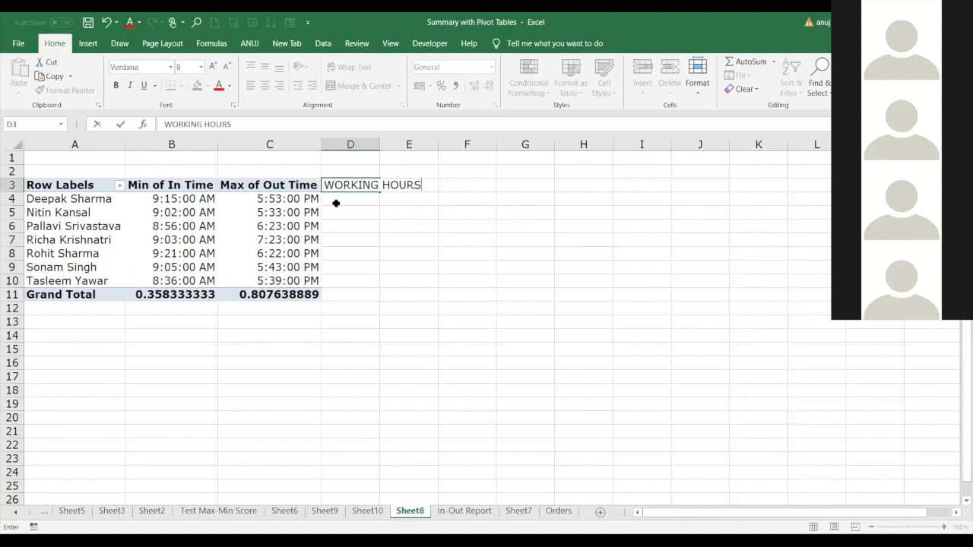
{"action": "key", "text": "Return"}
{"action": "type", "text": "="}
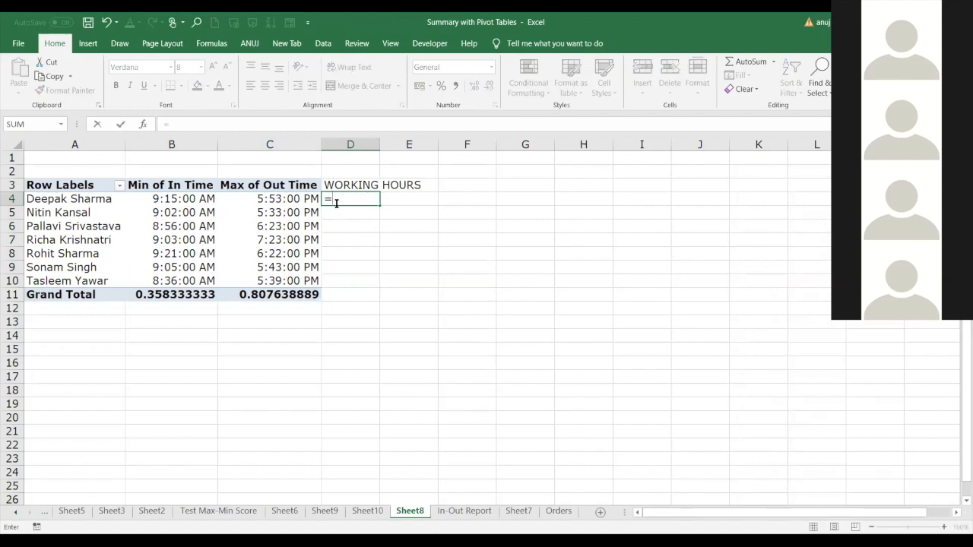
{"action": "left_click", "coordinate": [283, 199]}
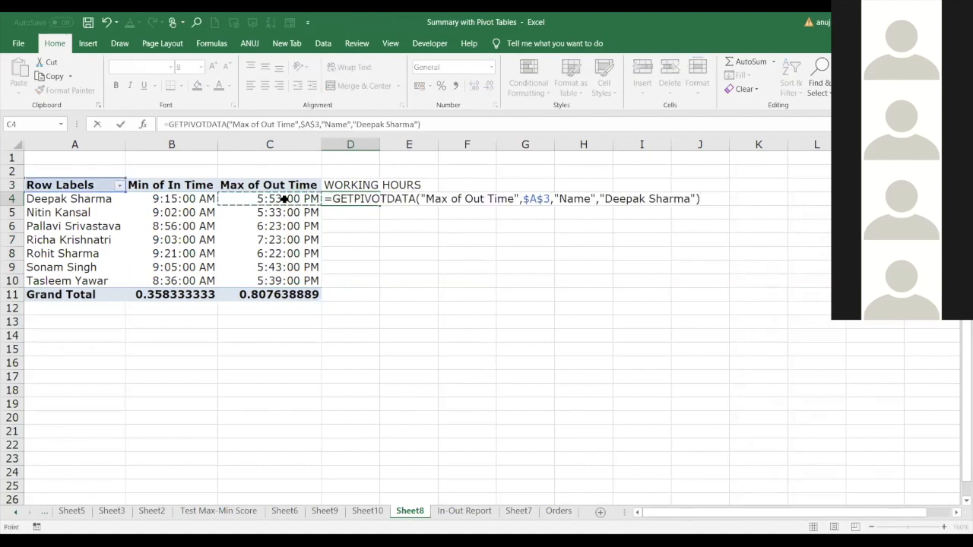
{"action": "key", "text": "BackSpace"}
{"action": "key", "text": "ctrl+z"}
{"action": "key", "text": "ctrl+z"}
{"action": "key", "text": "BackSpace"}
{"action": "key", "text": "BackSpace"}
{"action": "key", "text": "BackSpace"}
{"action": "key", "text": "BackSpace"}
{"action": "key", "text": "BackSpace"}
{"action": "key", "text": "BackSpace"}
{"action": "key", "text": "BackSpace"}
{"action": "key", "text": "BackSpace"}
{"action": "key", "text": "BackSpace"}
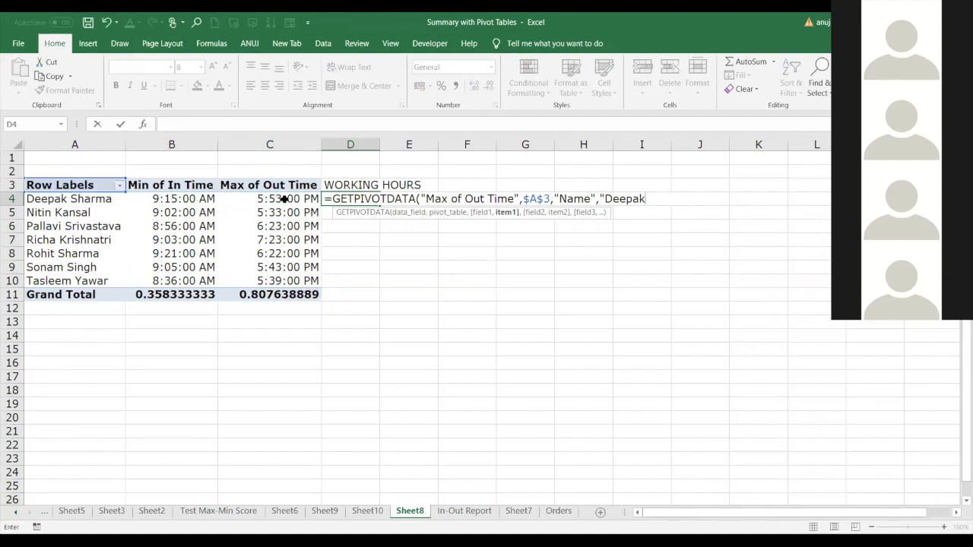
{"action": "key", "text": "ctrl+z"}
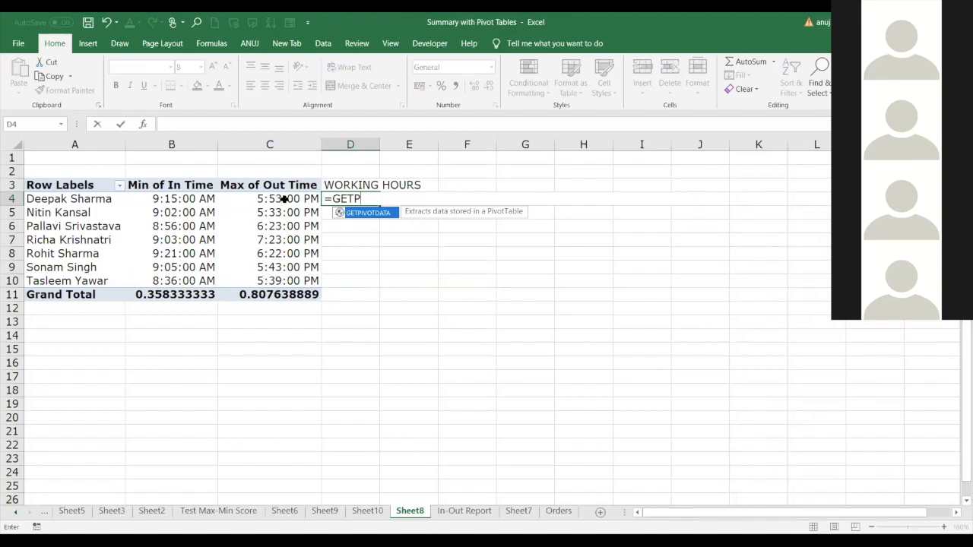
{"action": "key", "text": "ctrl+z"}
{"action": "left_click", "coordinate": [298, 335]}
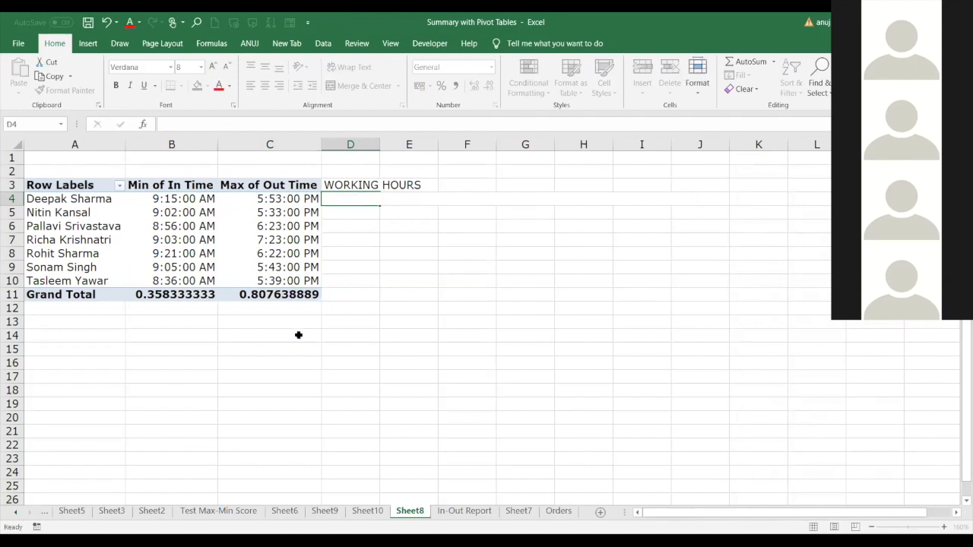
Step: Hide the field headers of the In Time and Out Time PivotTable
{"action": "left_click", "coordinate": [290, 221]}
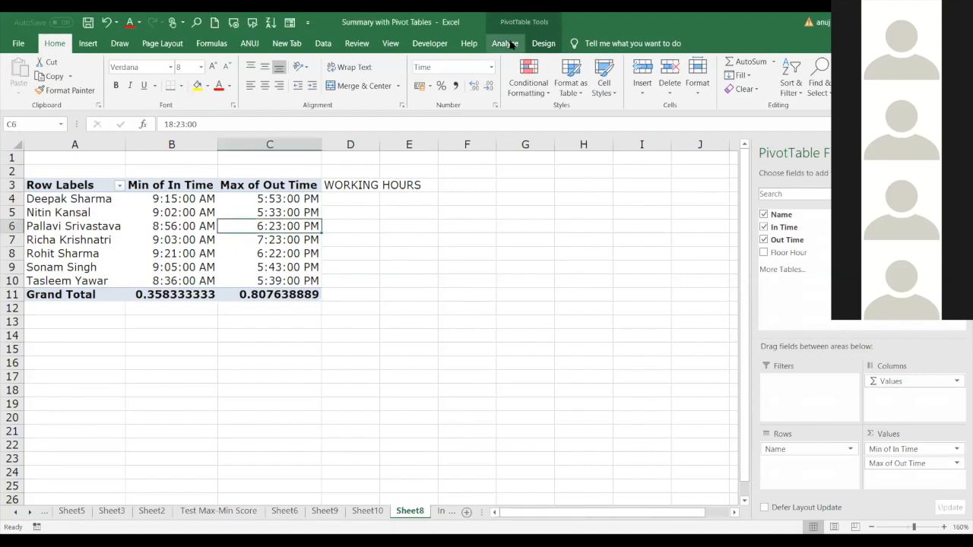
{"action": "left_click", "coordinate": [541, 44]}
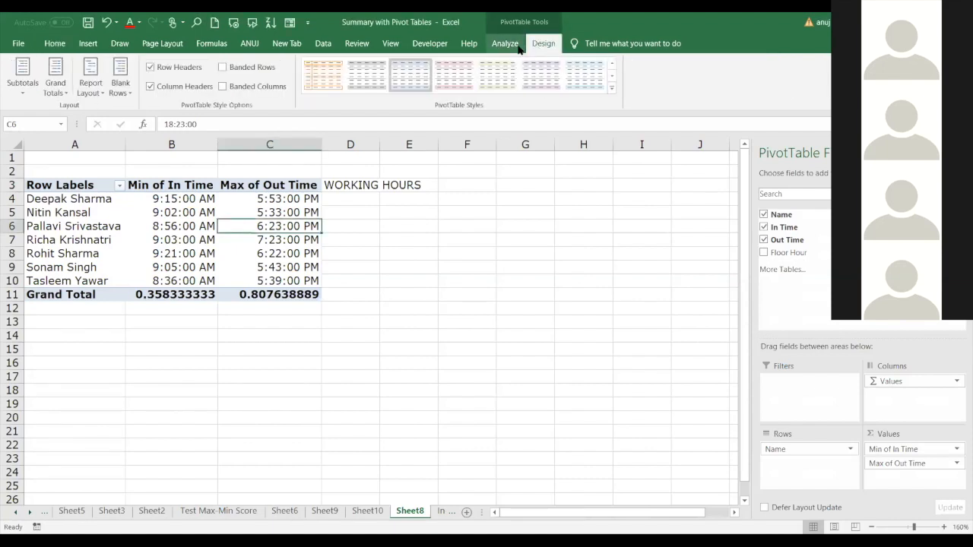
{"action": "left_click", "coordinate": [519, 47]}
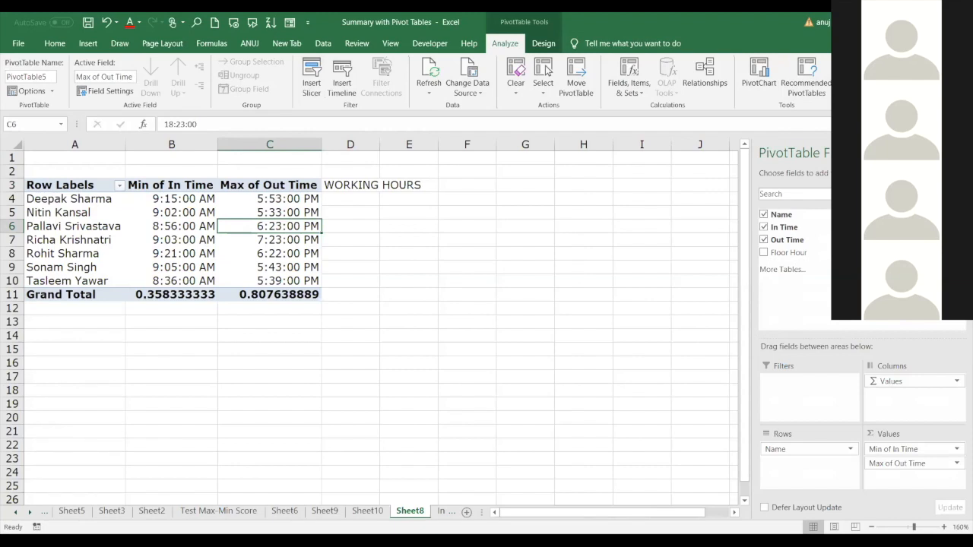
{"action": "left_click", "coordinate": [853, 77]}
{"action": "left_click", "coordinate": [853, 77]}
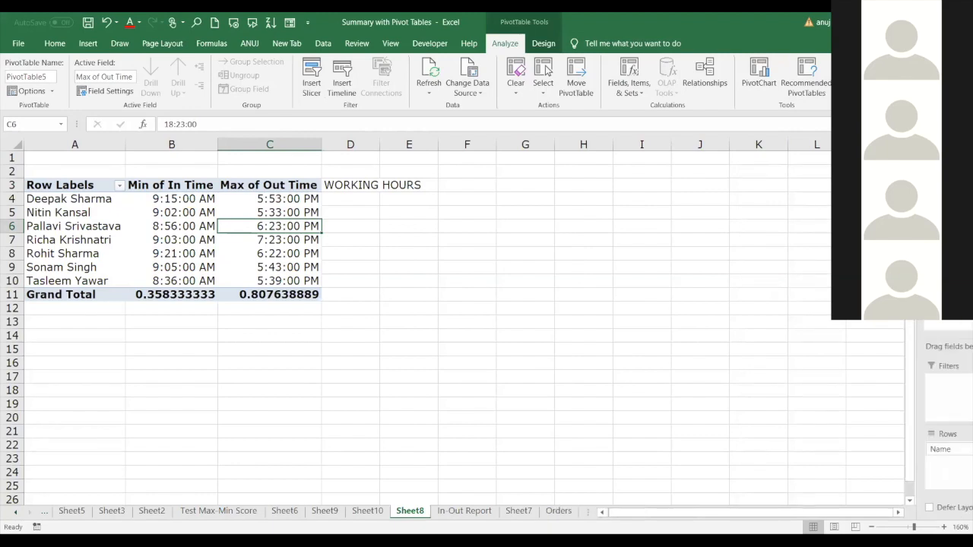
{"action": "left_click", "coordinate": [918, 76]}
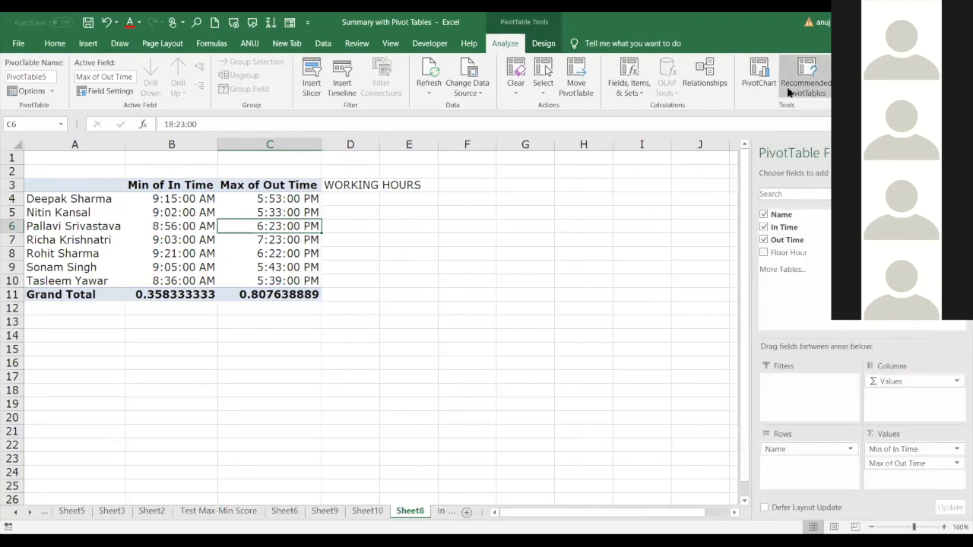
Step: Add a calculated field WORKING HOURS with the formula = 'Out Time' - 'In Time' to the PivotTable, replacing the existing data in the sheet
{"action": "left_click", "coordinate": [639, 96]}
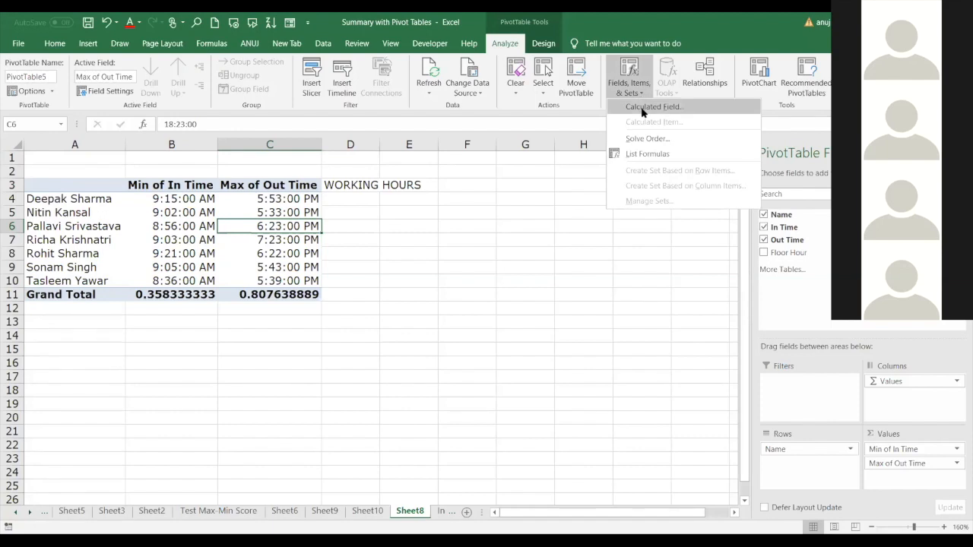
{"action": "left_click", "coordinate": [642, 108]}
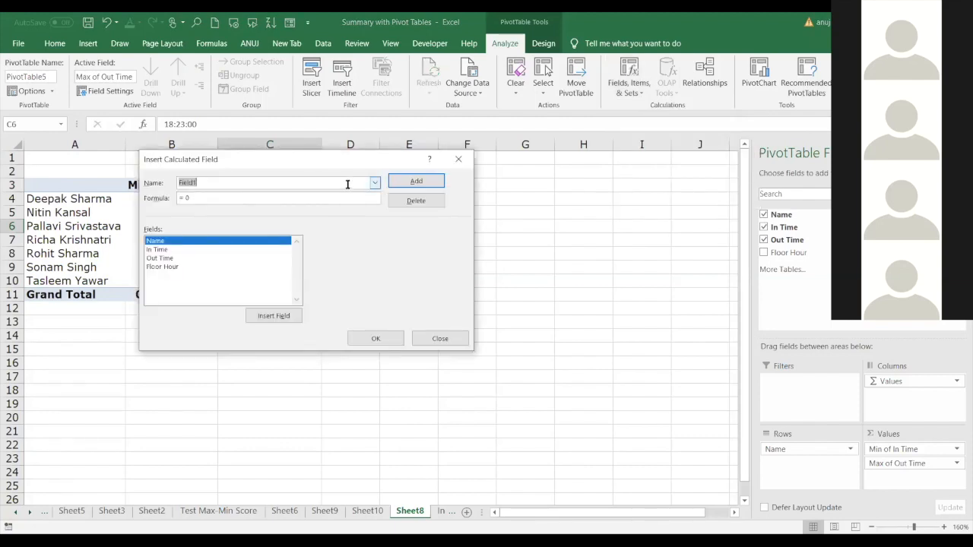
{"action": "key", "text": "BackSpace"}
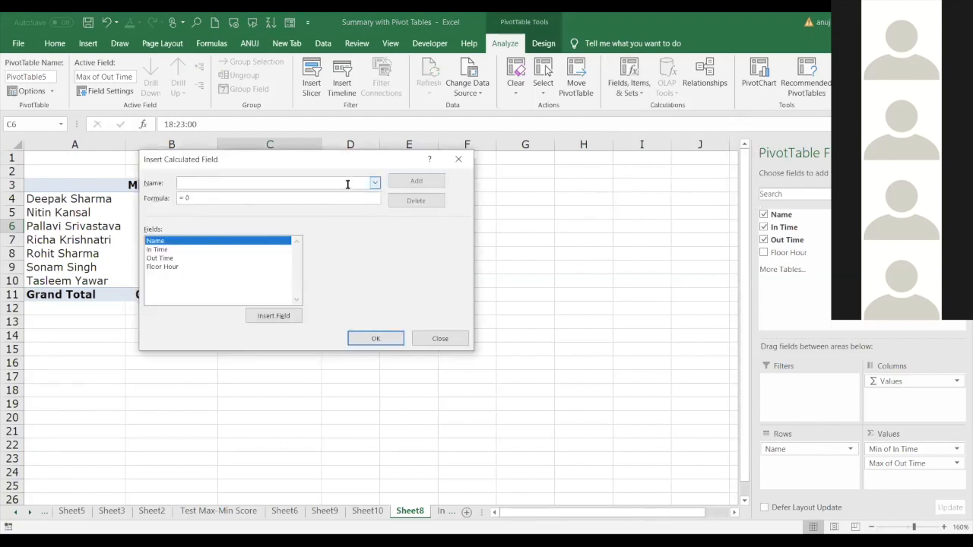
{"action": "type", "text": "WO"}
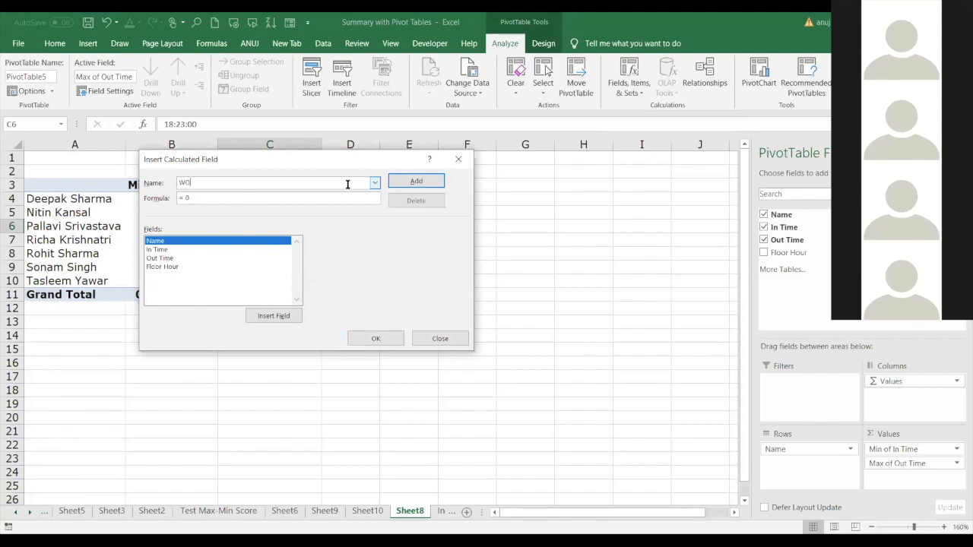
{"action": "type", "text": "RKING HOURS"}
{"action": "double_click", "coordinate": [158, 259]}
{"action": "type", "text": "-"}
{"action": "double_click", "coordinate": [160, 250]}
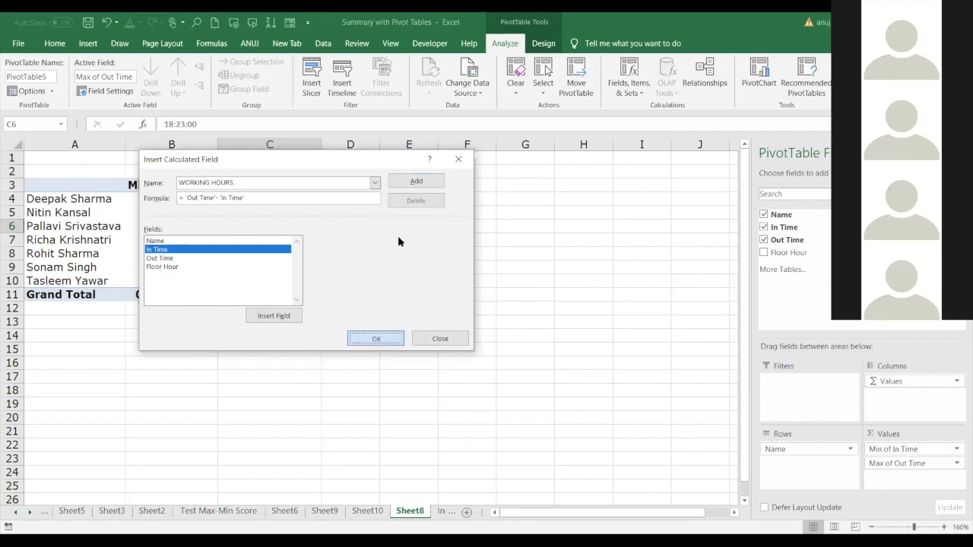
{"action": "key", "text": "Return"}
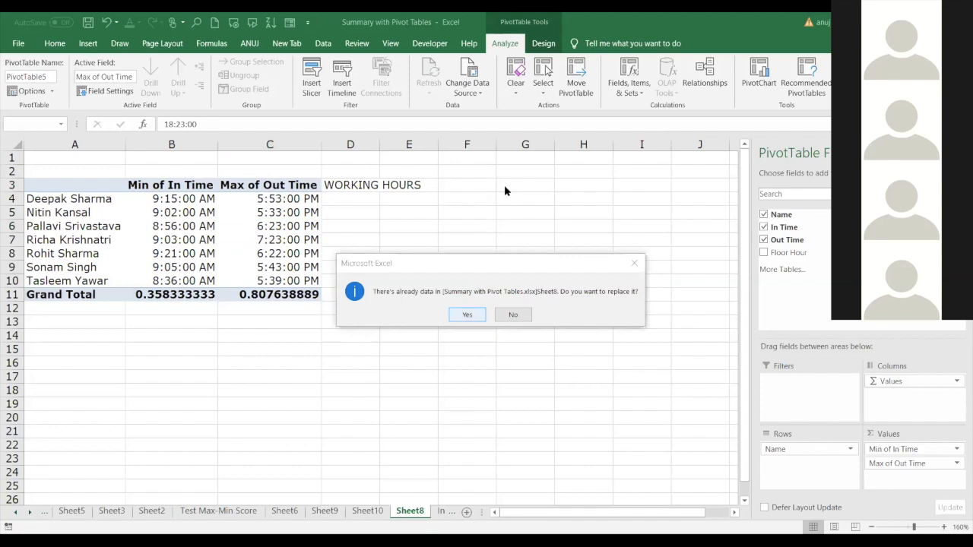
{"action": "key", "text": "Return"}
Step: Format the Sum of WORKING HOURS cells D4:D10 with the Time type 13:30:55
{"action": "left_click", "coordinate": [436, 202]}
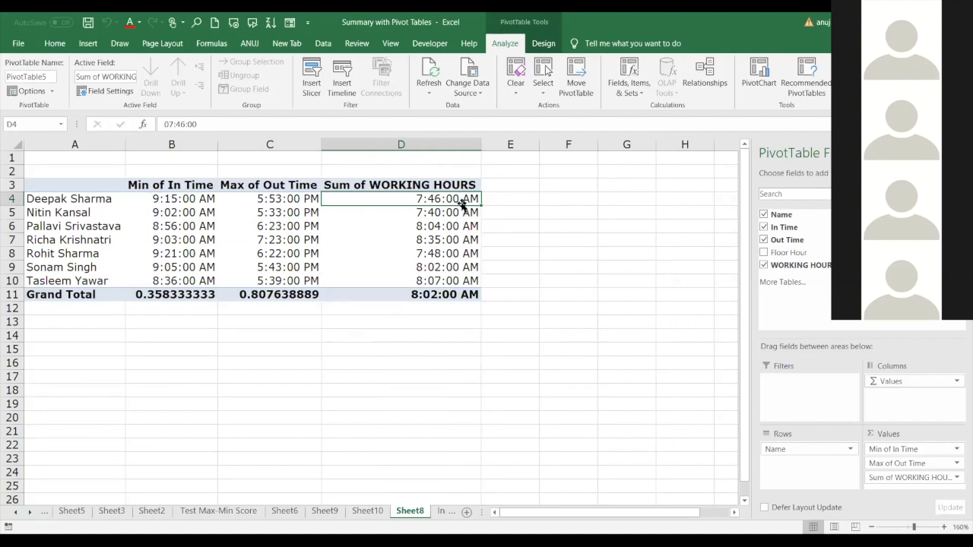
{"action": "left_click_drag", "start_coordinate": [458, 200], "coordinate": [459, 289]}
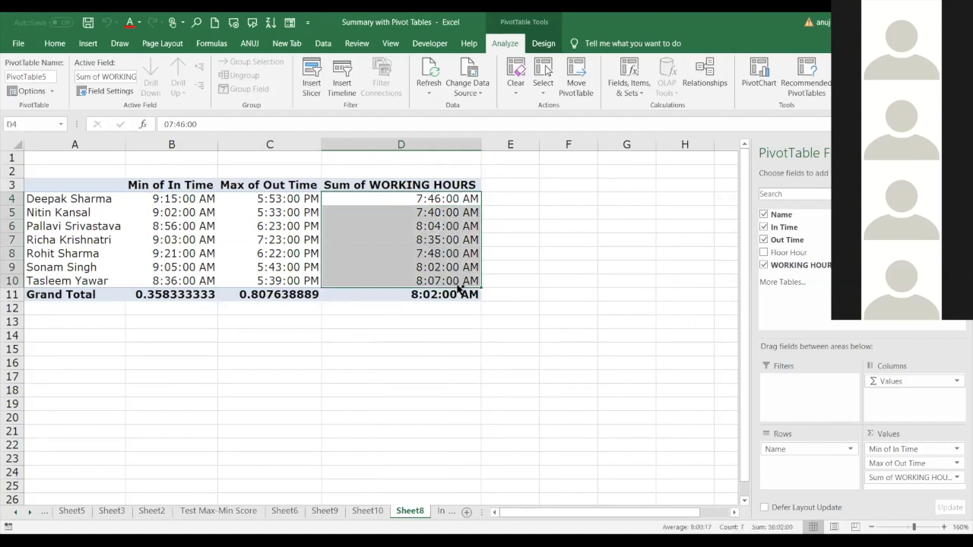
{"action": "key", "text": "ctrl+1"}
{"action": "left_click", "coordinate": [276, 214]}
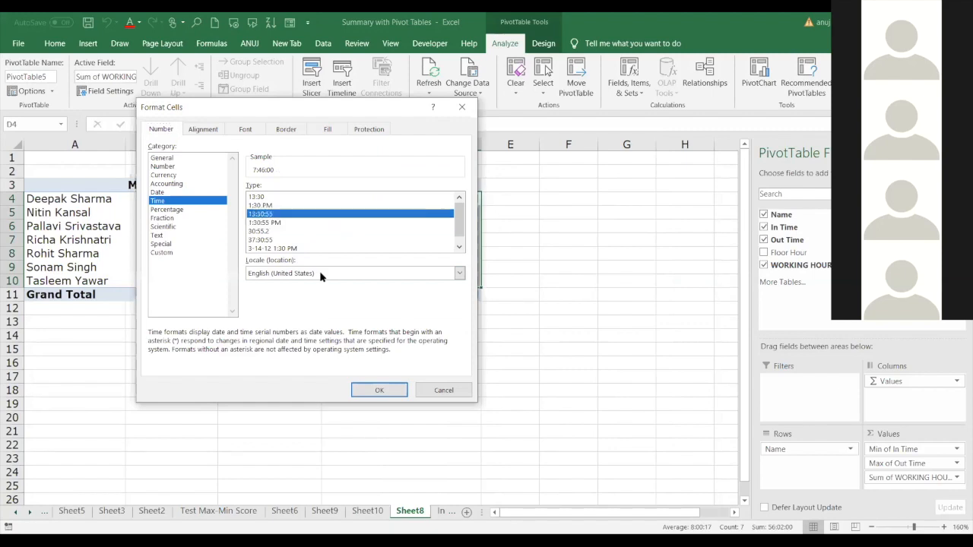
{"action": "left_click", "coordinate": [393, 393]}
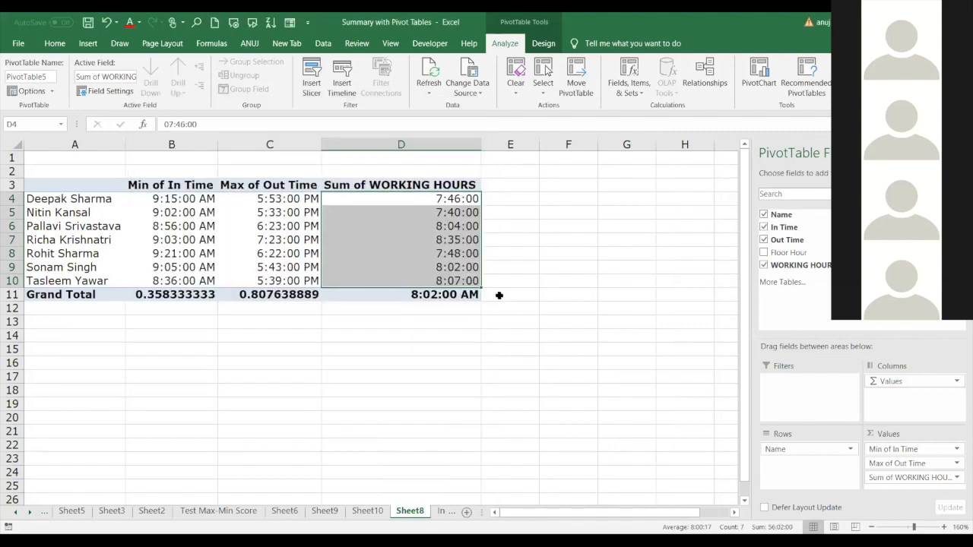
{"action": "left_click", "coordinate": [499, 295]}
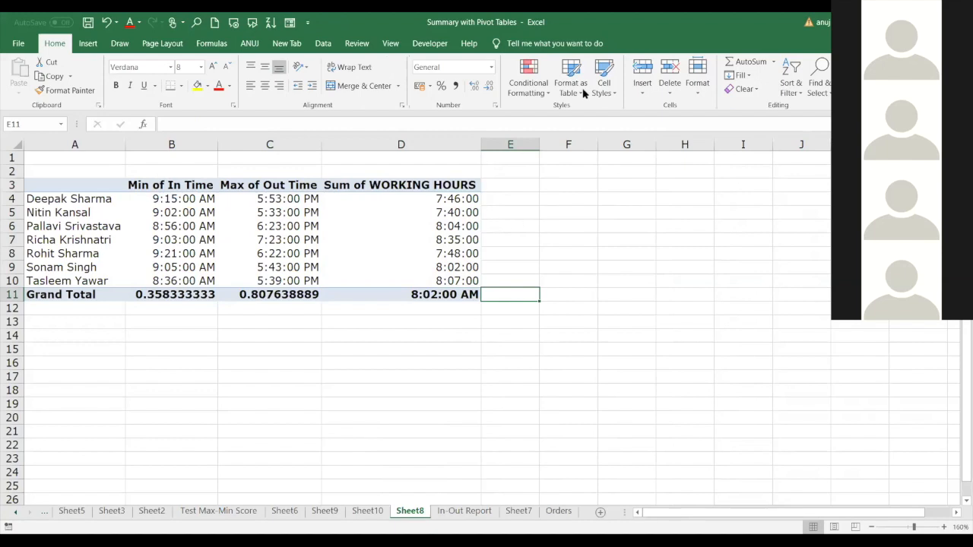
Step: Start another calculated field in the PivotTable and set its formula to = 'Floor Hour'+1/24
{"action": "left_click", "coordinate": [90, 47]}
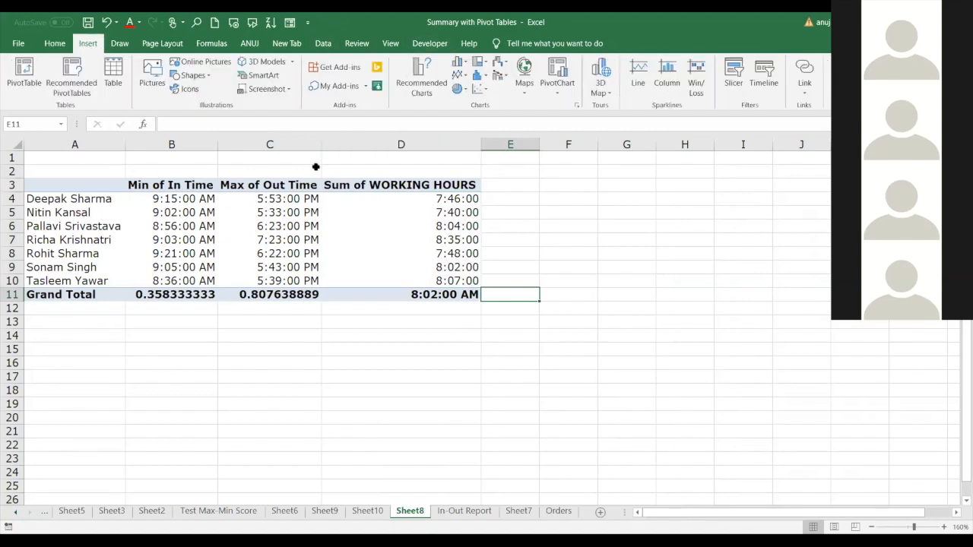
{"action": "left_click", "coordinate": [286, 241]}
{"action": "left_click", "coordinate": [504, 43]}
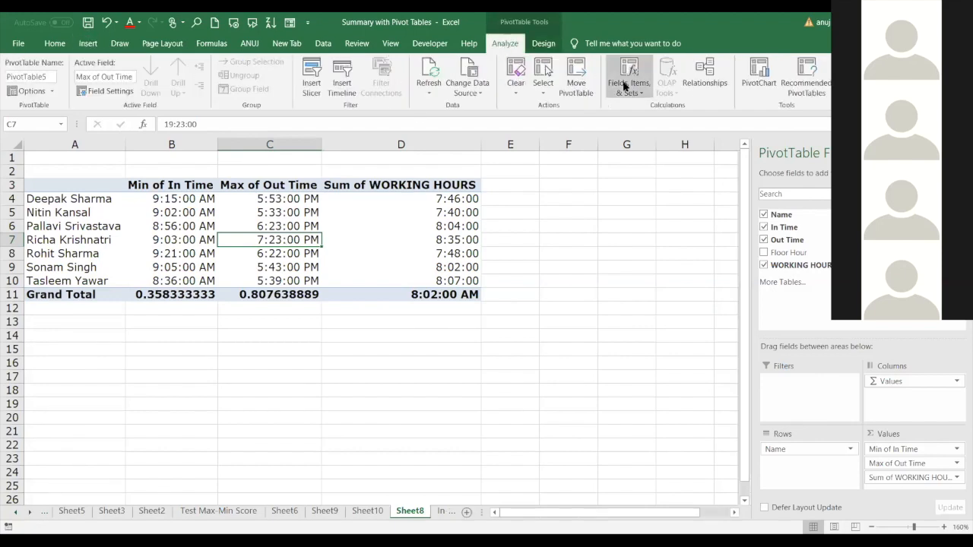
{"action": "left_click", "coordinate": [625, 86]}
{"action": "left_click", "coordinate": [633, 107]}
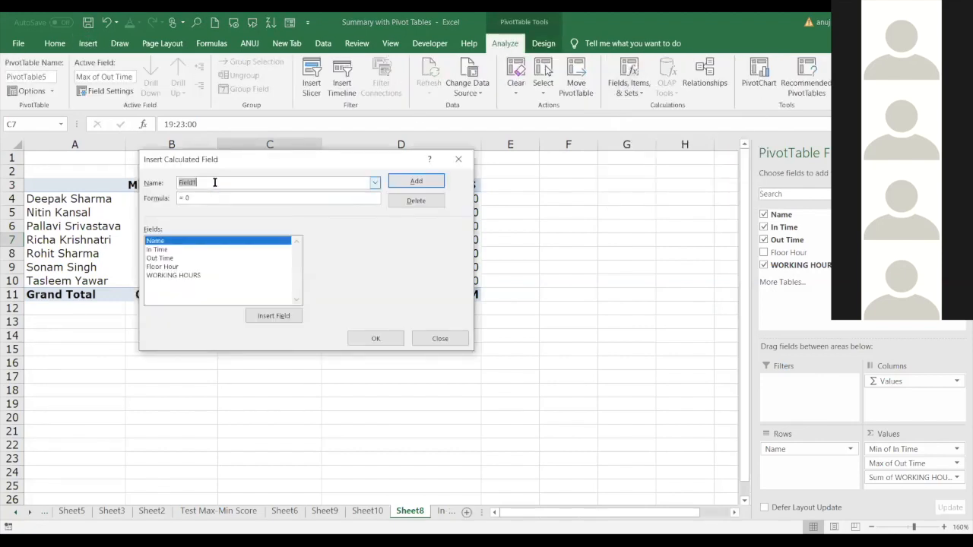
{"action": "left_click", "coordinate": [214, 183]}
{"action": "left_click_drag", "start_coordinate": [212, 182], "coordinate": [177, 184]}
{"action": "left_click", "coordinate": [202, 199]}
{"action": "left_click", "coordinate": [177, 268]}
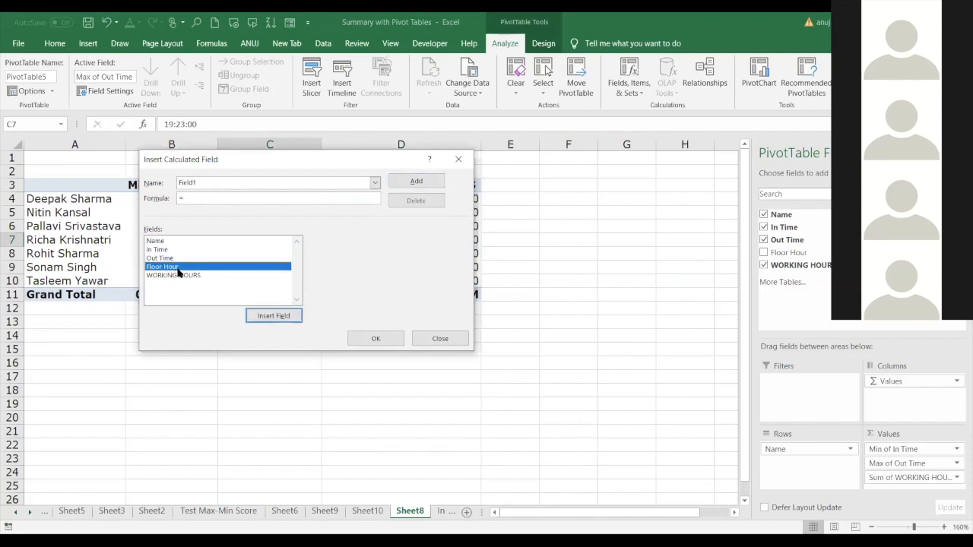
{"action": "double_click", "coordinate": [178, 270]}
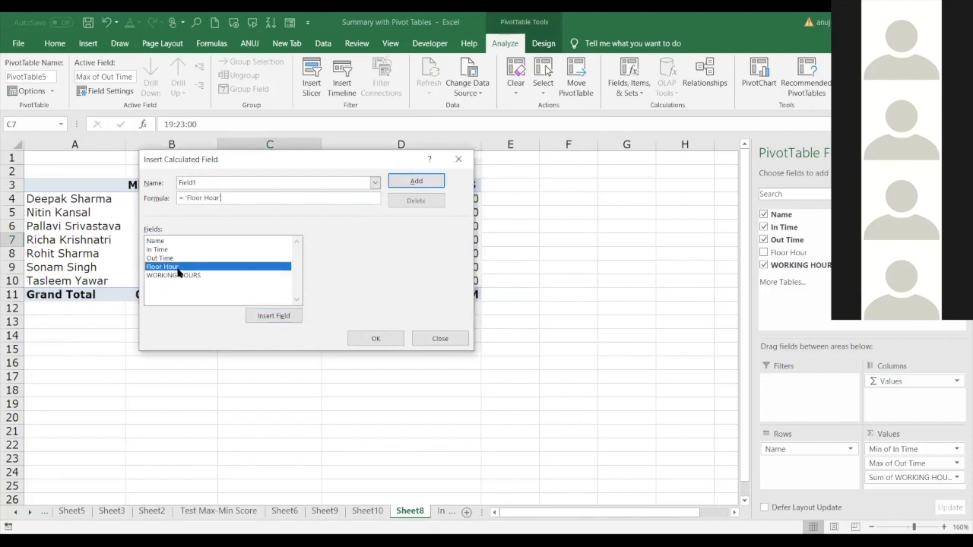
{"action": "type", "text": "+1"}
{"action": "key", "text": "BackSpace"}
{"action": "type", "text": "1/24"}
Step: Name the new calculated field FINAL HOURS and insert it into the PivotTable
{"action": "left_click", "coordinate": [222, 181]}
{"action": "key", "text": "BackSpace"}
{"action": "key", "text": "BackSpace"}
{"action": "key", "text": "BackSpace"}
{"action": "key", "text": "BackSpace"}
{"action": "key", "text": "BackSpace"}
{"action": "key", "text": "BackSpace"}
{"action": "type", "text": "FINAL HOU"}
{"action": "type", "text": "RS"}
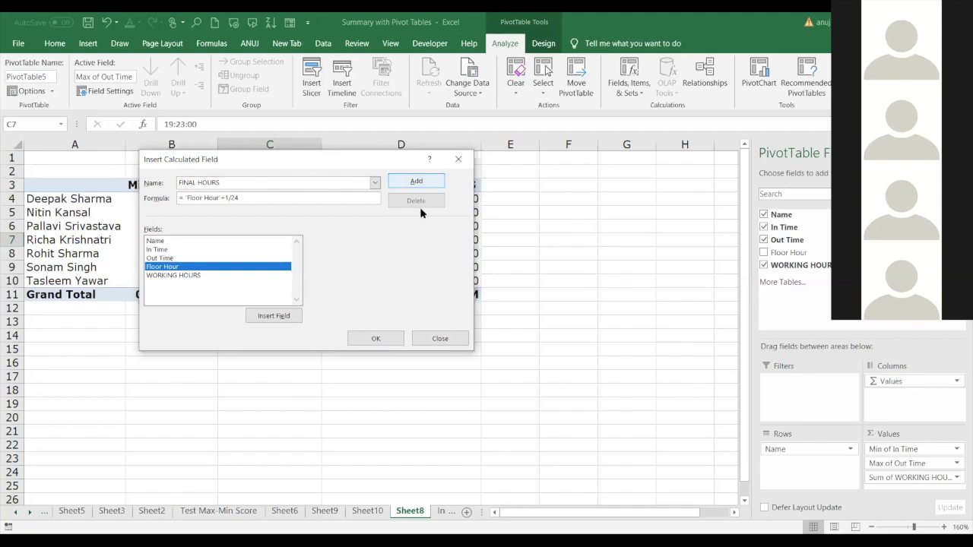
{"action": "key", "text": "Return"}
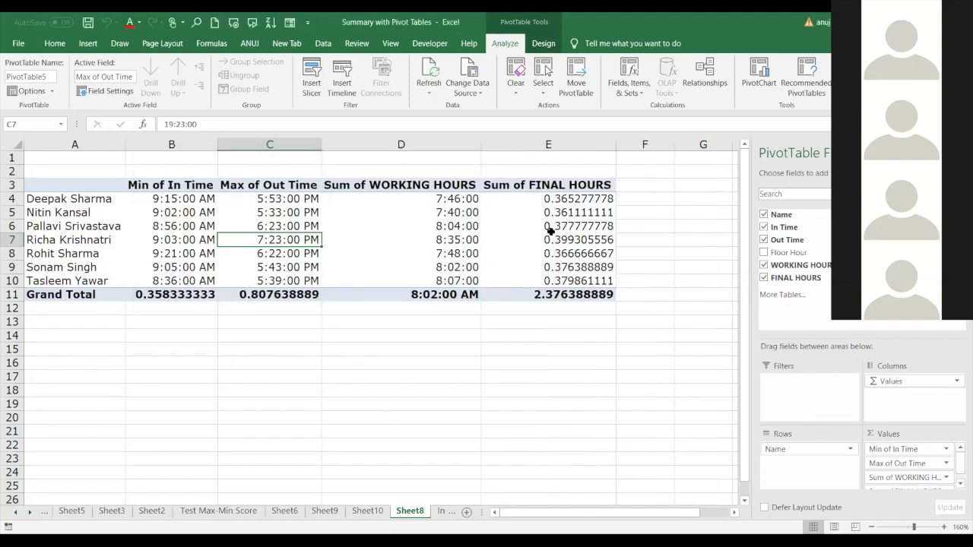
Step: Format the Sum of FINAL HOURS cells E4:E10 with the Time type 13:30:55
{"action": "left_click", "coordinate": [576, 201]}
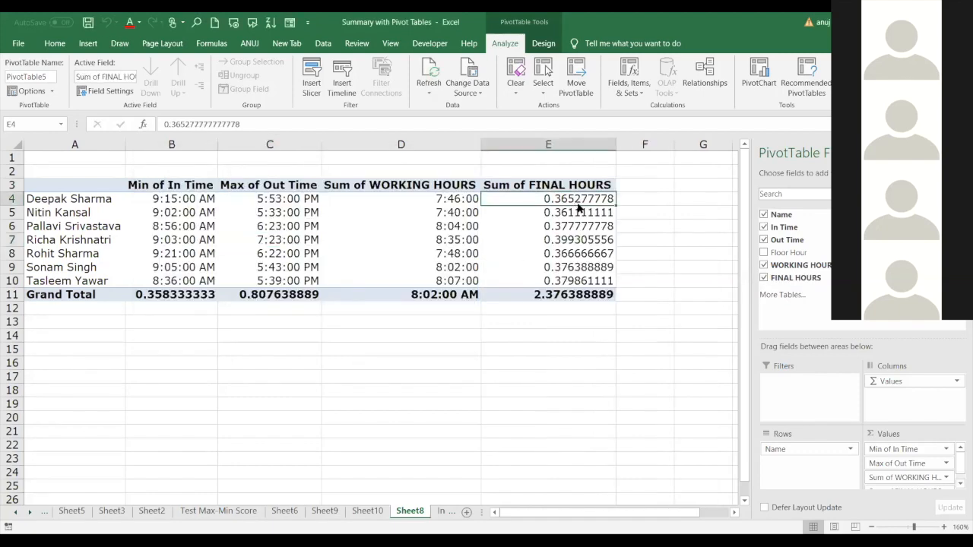
{"action": "left_click", "coordinate": [578, 207]}
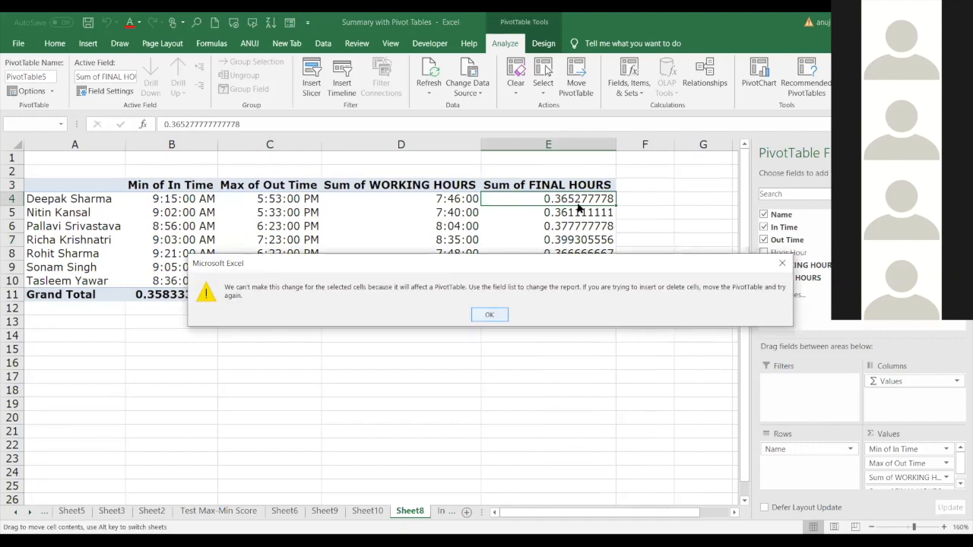
{"action": "key", "text": "Return"}
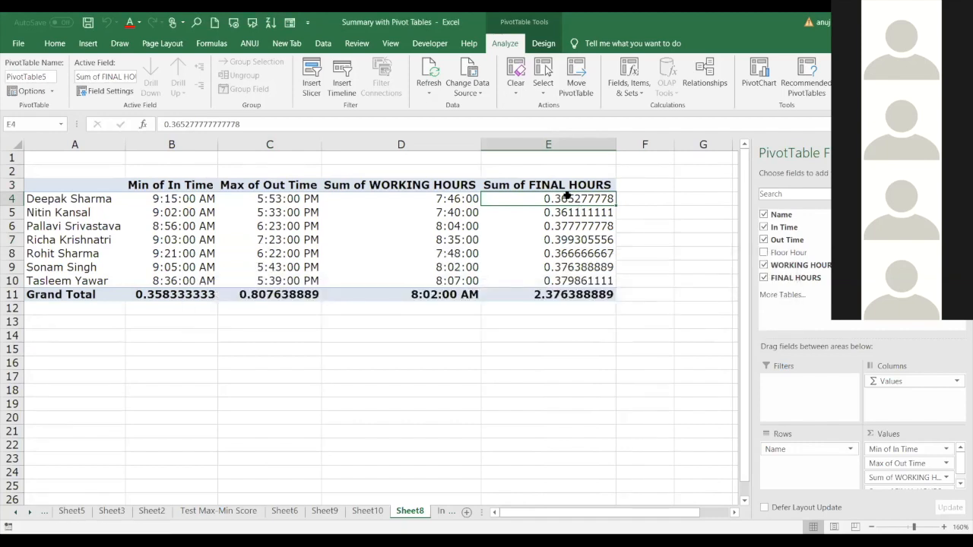
{"action": "left_click_drag", "start_coordinate": [567, 196], "coordinate": [572, 280]}
{"action": "right_click", "coordinate": [572, 280]}
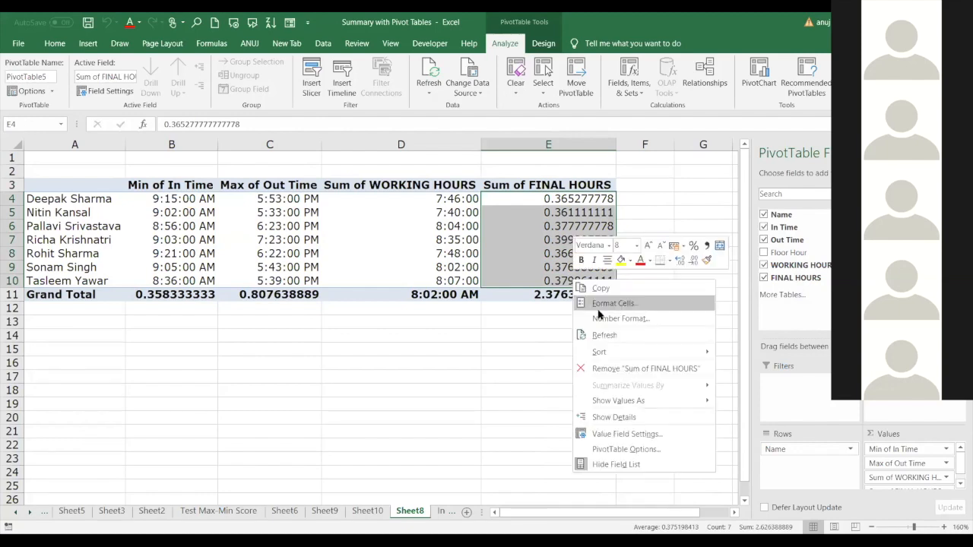
{"action": "left_click", "coordinate": [599, 304]}
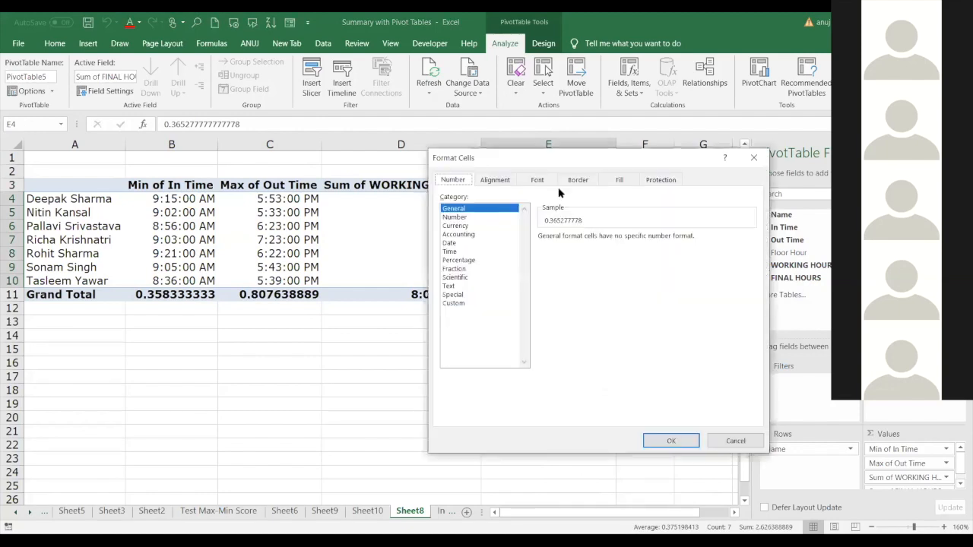
{"action": "left_click", "coordinate": [460, 253]}
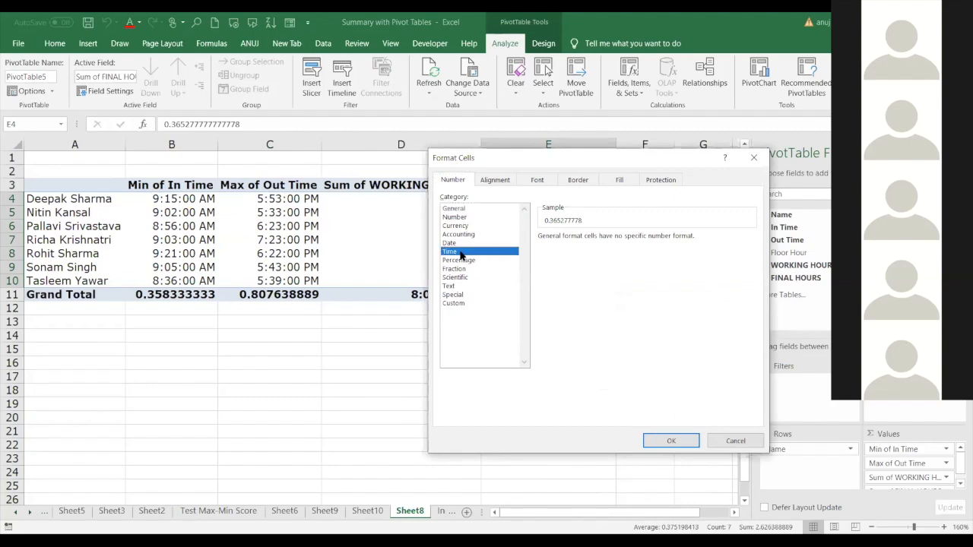
{"action": "left_click", "coordinate": [555, 265]}
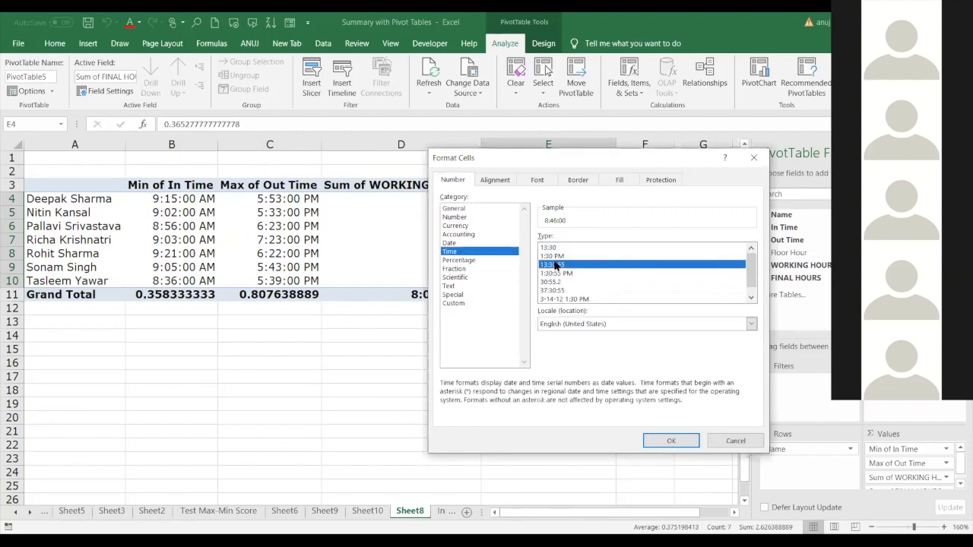
{"action": "left_click", "coordinate": [672, 441]}
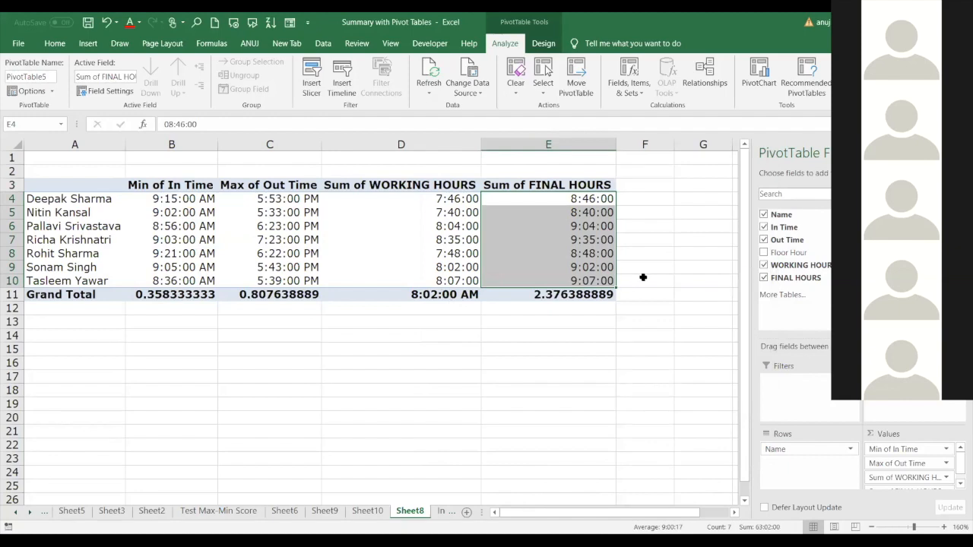
Step: Drill down into the first employee's FINAL HOURS value to list its source records on a new sheet, and return to the PivotTable in Sheet8
{"action": "left_click", "coordinate": [253, 236]}
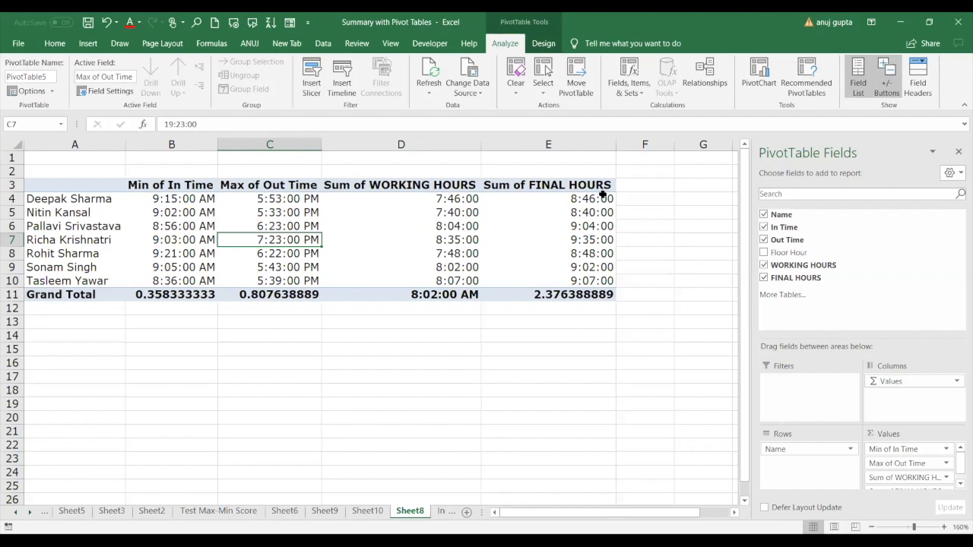
{"action": "mouse_move", "coordinate": [602, 195]}
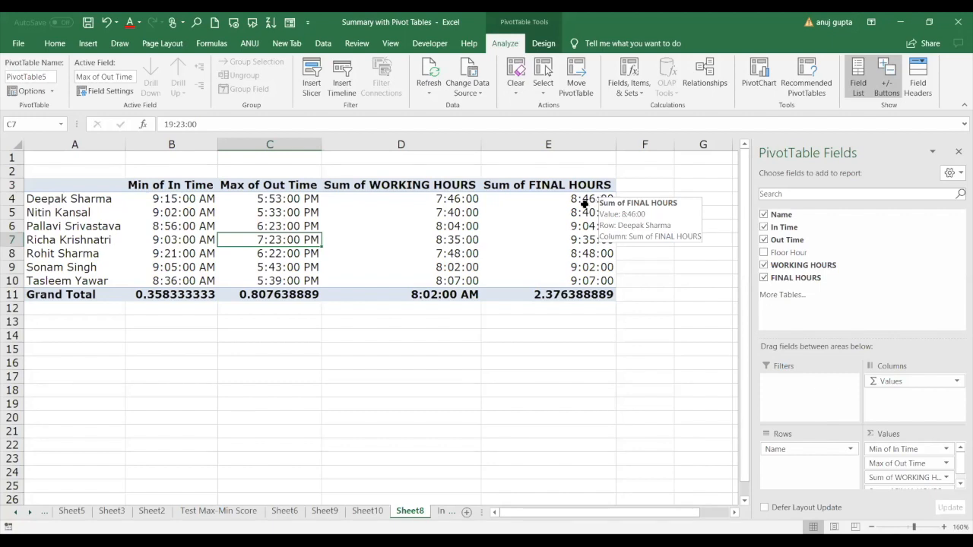
{"action": "left_click", "coordinate": [582, 200]}
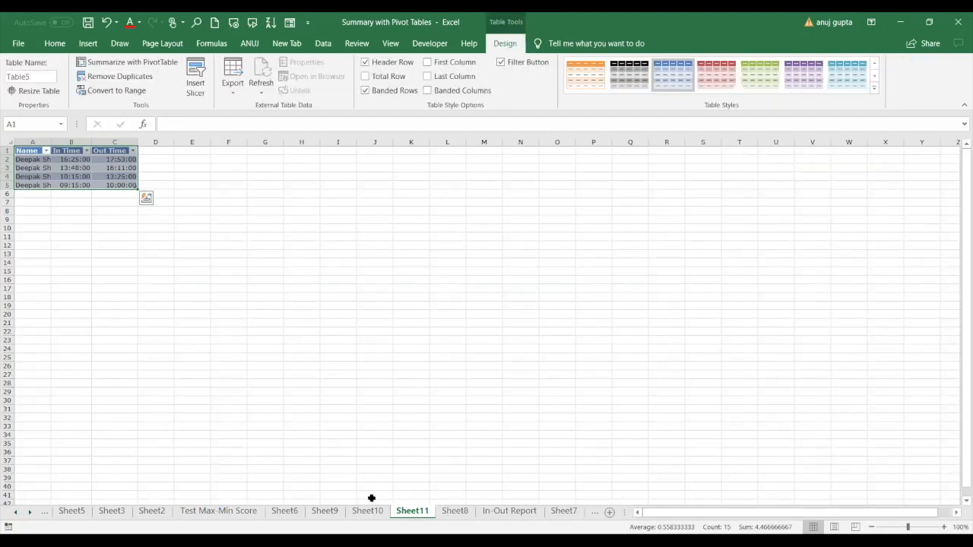
{"action": "left_click", "coordinate": [454, 511]}
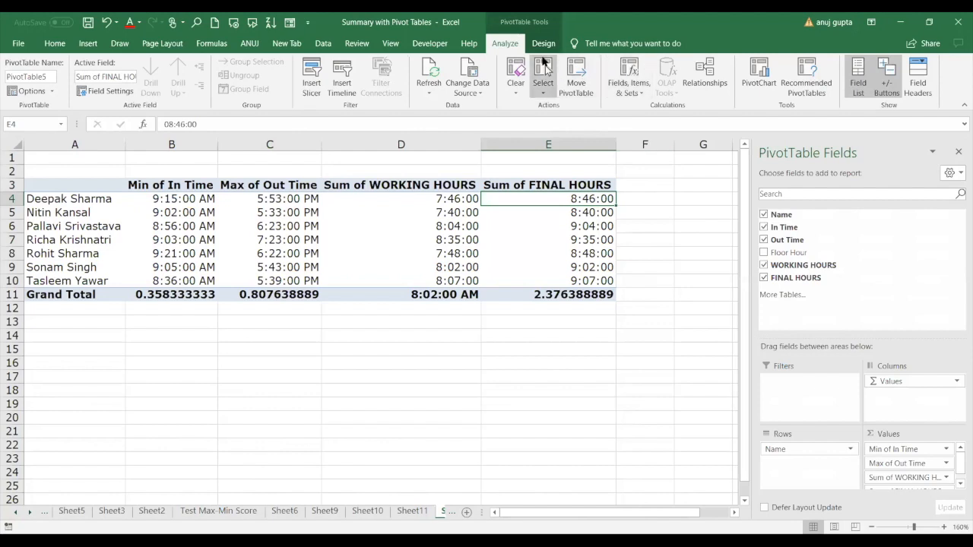
{"action": "left_click", "coordinate": [632, 74]}
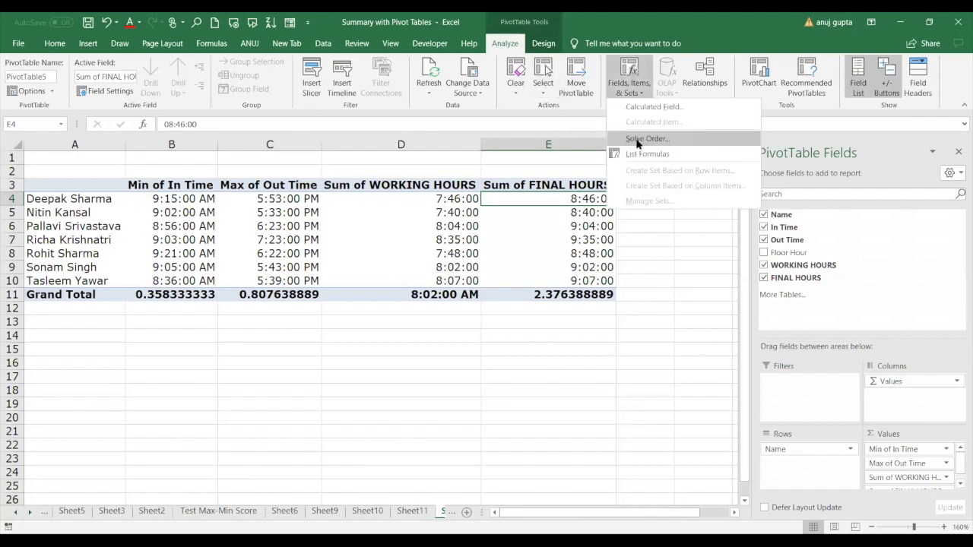
{"action": "left_click", "coordinate": [654, 108]}
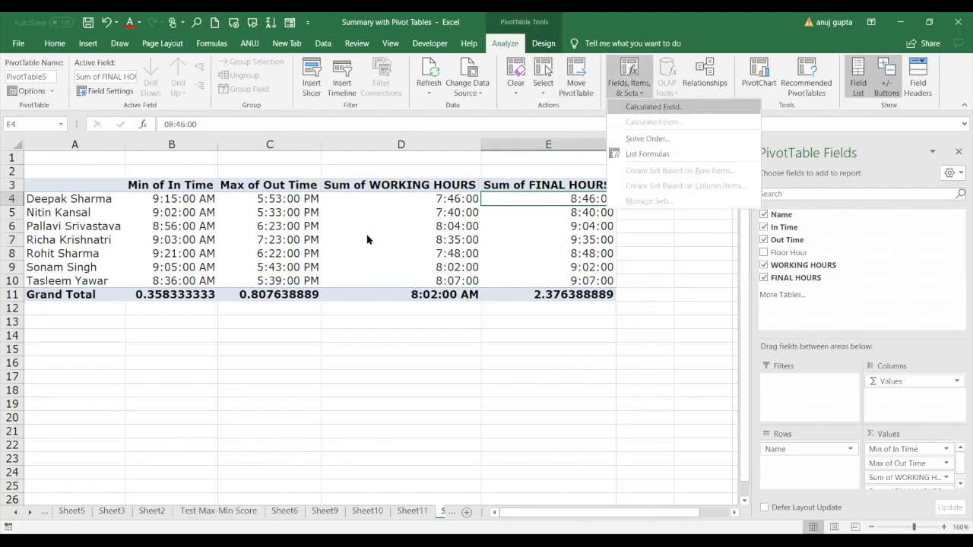
{"action": "type", "text": "HJASBFVHJASBHCB"}
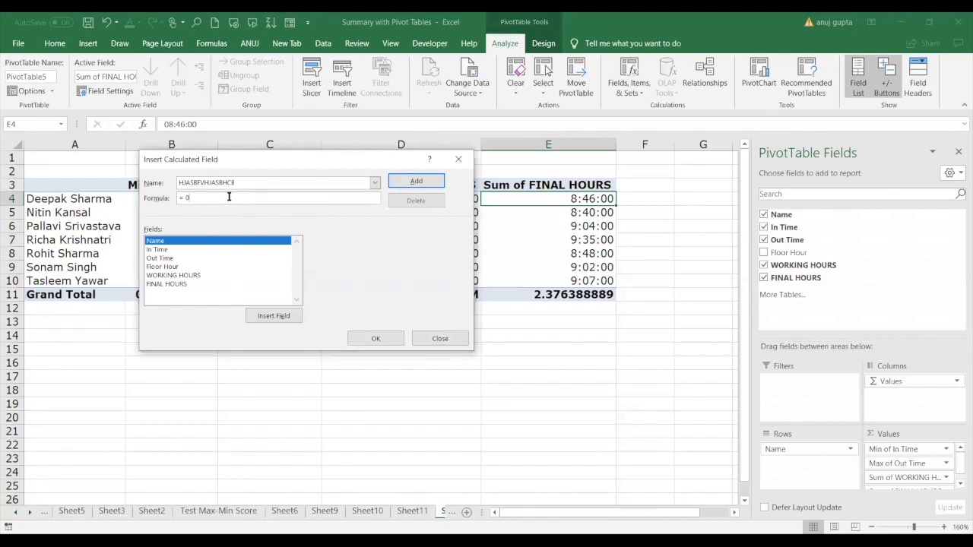
{"action": "key", "text": "BackSpace"}
{"action": "key", "text": "BackSpace"}
{"action": "left_click", "coordinate": [165, 260]}
{"action": "left_click", "coordinate": [167, 267]}
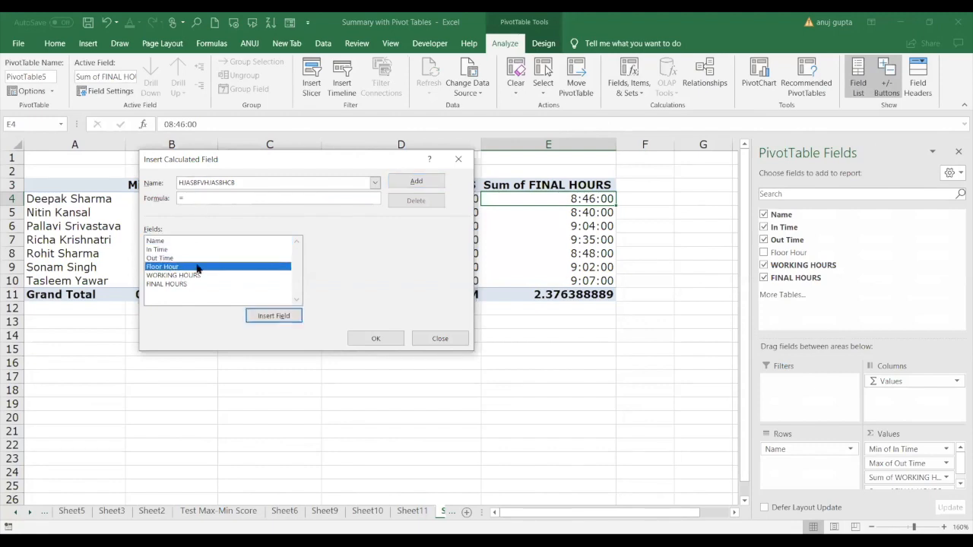
{"action": "double_click", "coordinate": [197, 268]}
{"action": "type", "text": "+"}
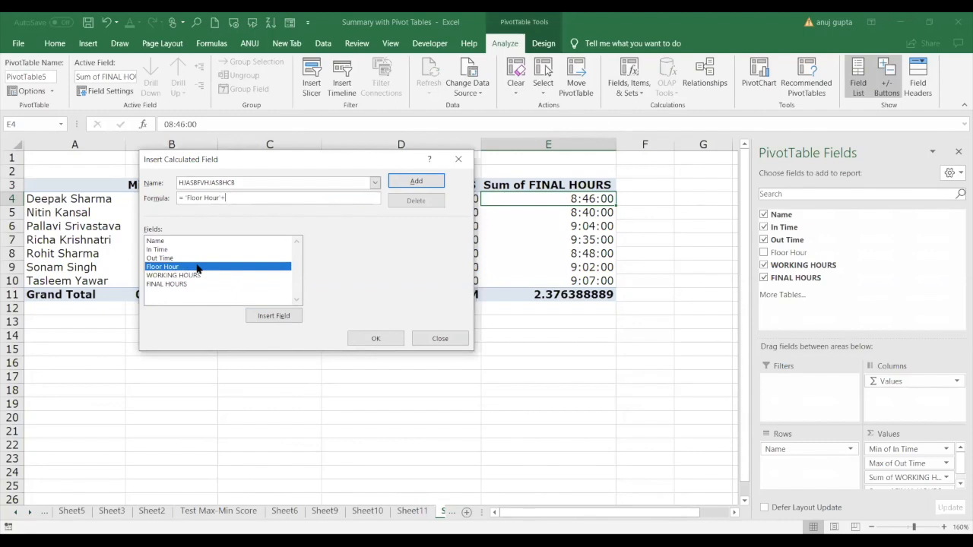
{"action": "type", "text": "1/24"}
{"action": "left_click", "coordinate": [460, 159]}
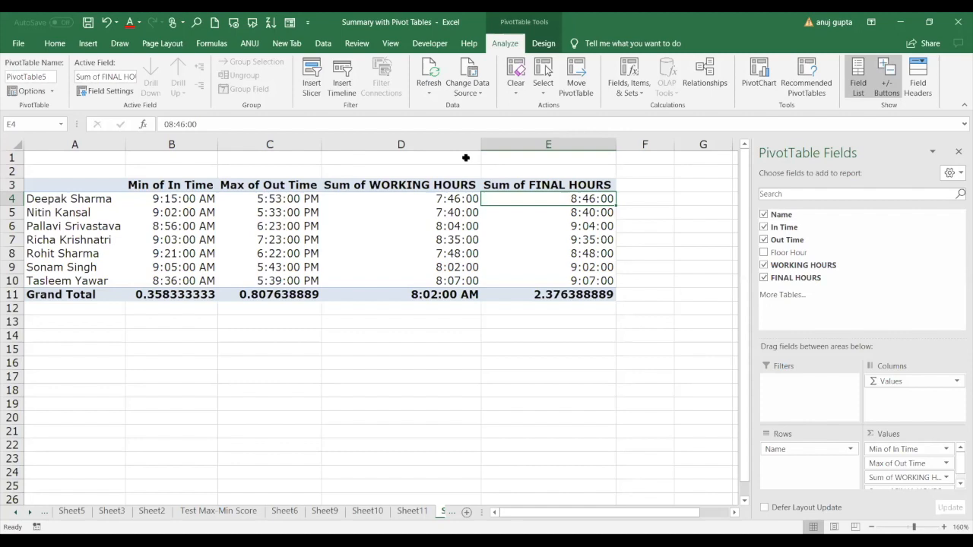
Step: Create a PivotTable on a new worksheet from the order table on the Orders sheet
{"action": "left_click", "coordinate": [450, 511]}
{"action": "left_click", "coordinate": [451, 513]}
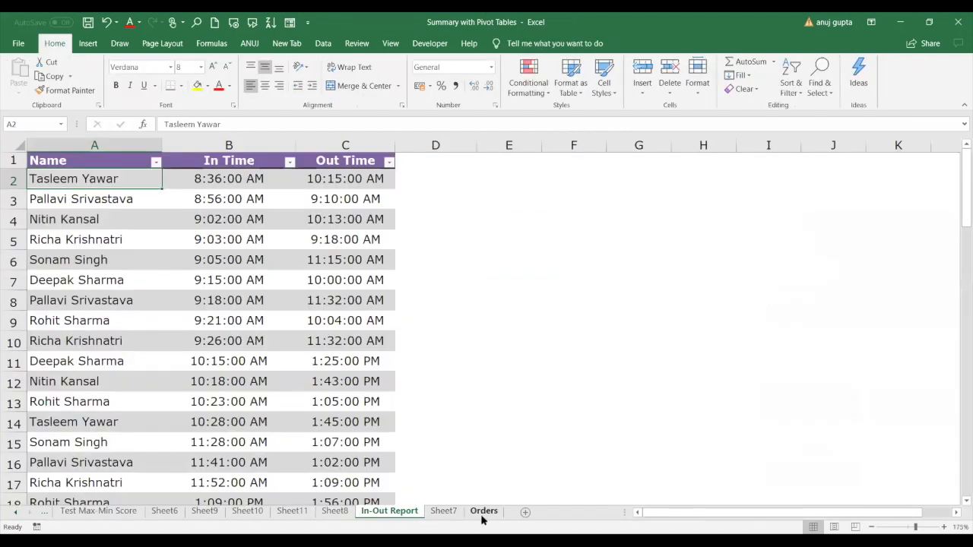
{"action": "left_click", "coordinate": [482, 513]}
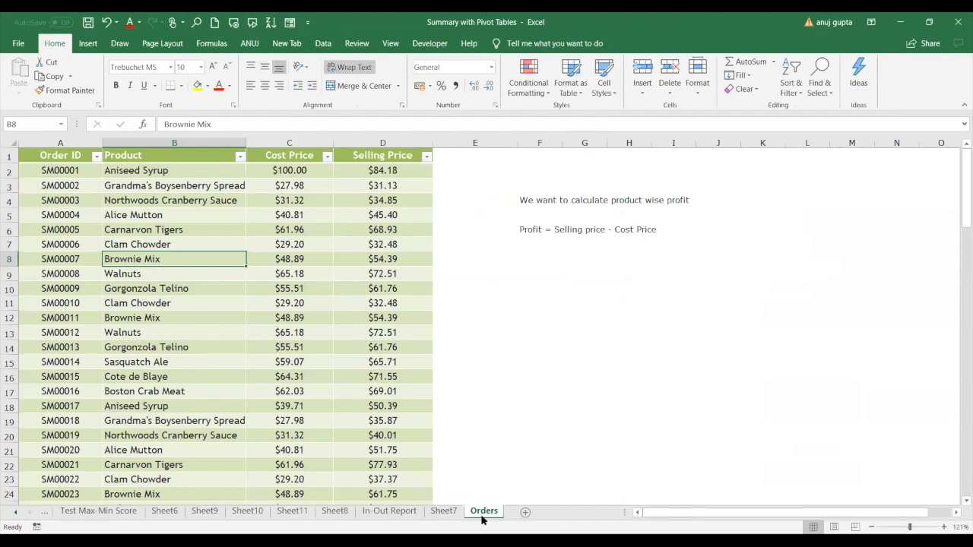
{"action": "key", "text": "ctrl+2"}
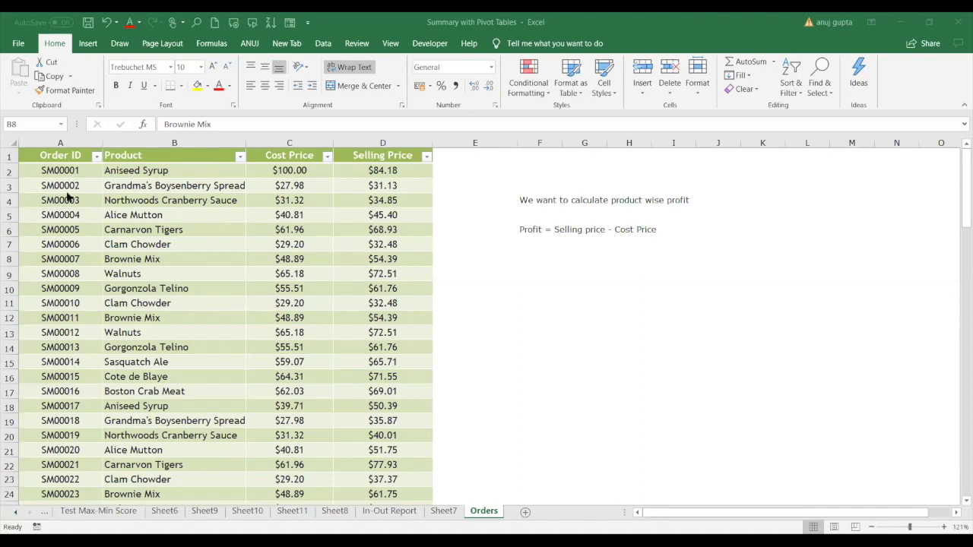
{"action": "left_click", "coordinate": [66, 190]}
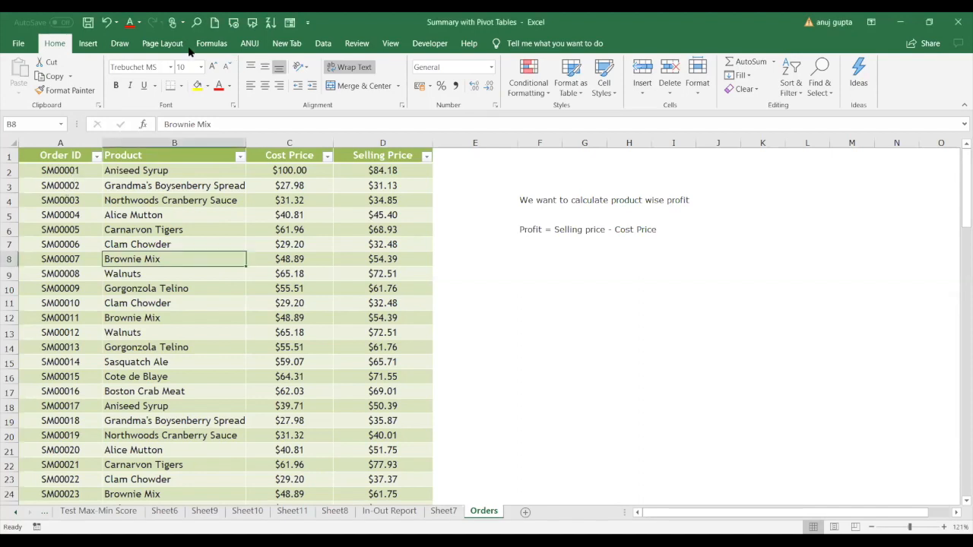
{"action": "left_click", "coordinate": [85, 45]}
{"action": "left_click", "coordinate": [25, 73]}
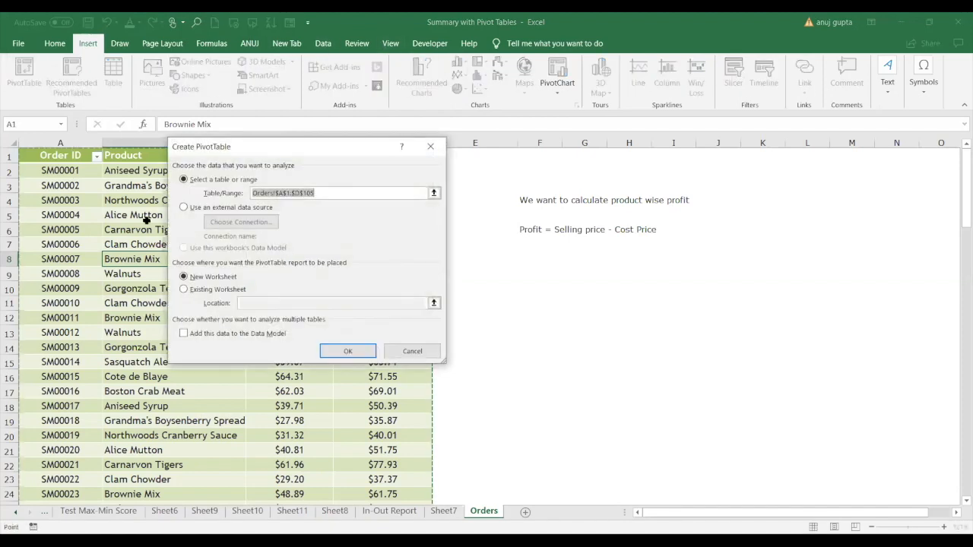
{"action": "key", "text": "Return"}
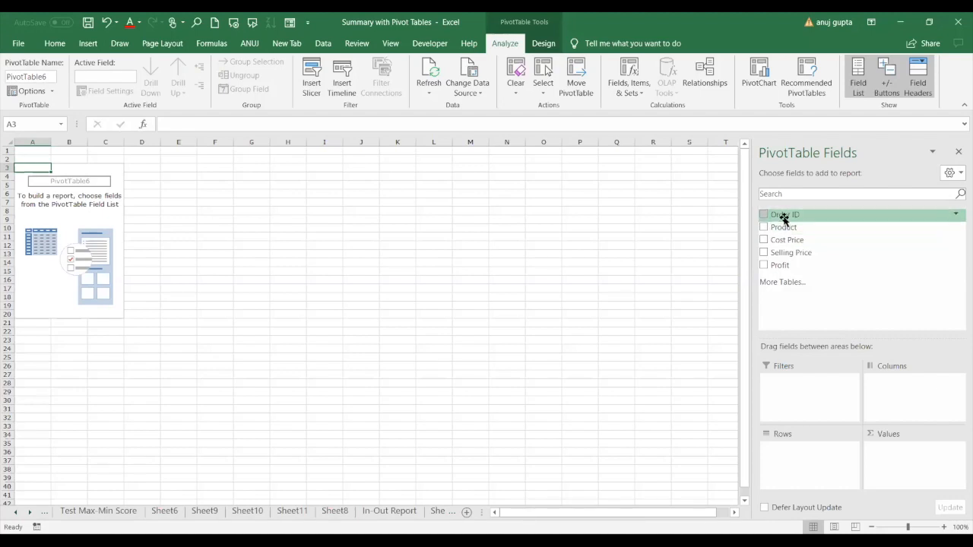
Step: Add Order ID and Product to the PivotTable's rows, and Selling Price and Cost Price to its values
{"action": "left_click_drag", "start_coordinate": [783, 218], "coordinate": [786, 443]}
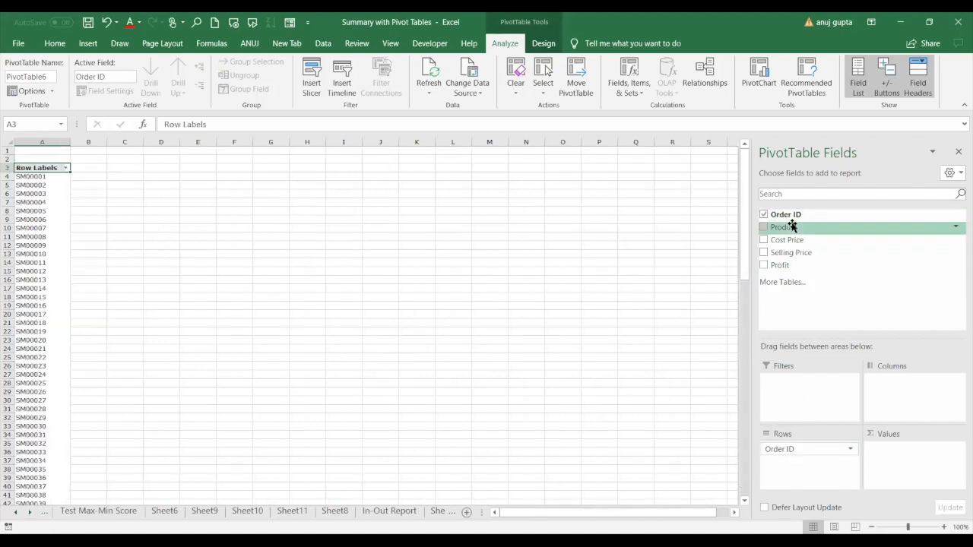
{"action": "left_click_drag", "start_coordinate": [792, 226], "coordinate": [789, 461]}
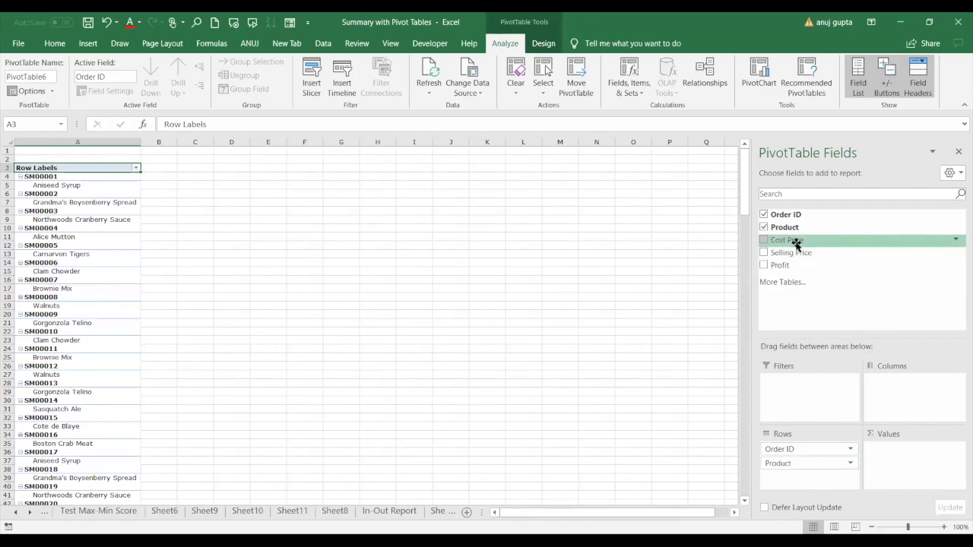
{"action": "left_click_drag", "start_coordinate": [796, 257], "coordinate": [898, 448]}
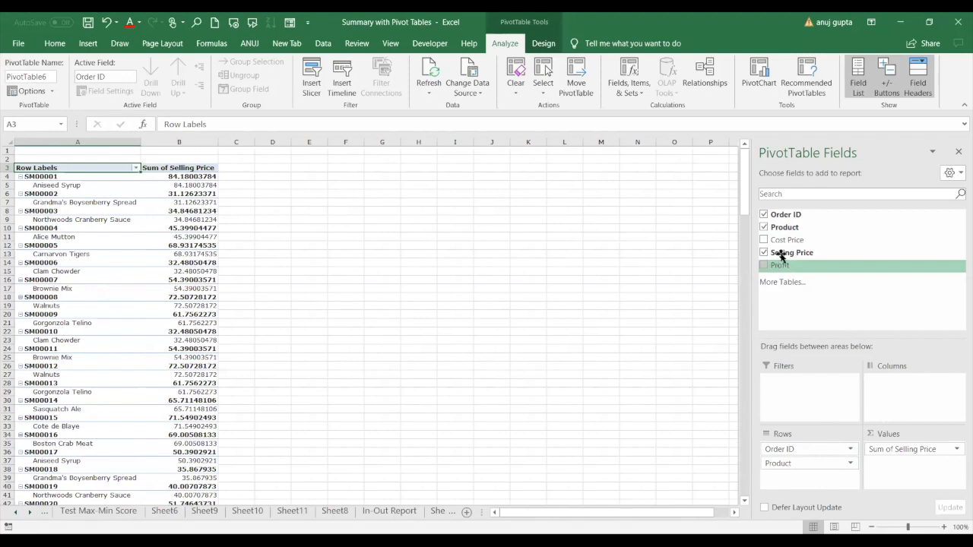
{"action": "left_click_drag", "start_coordinate": [784, 242], "coordinate": [882, 466]}
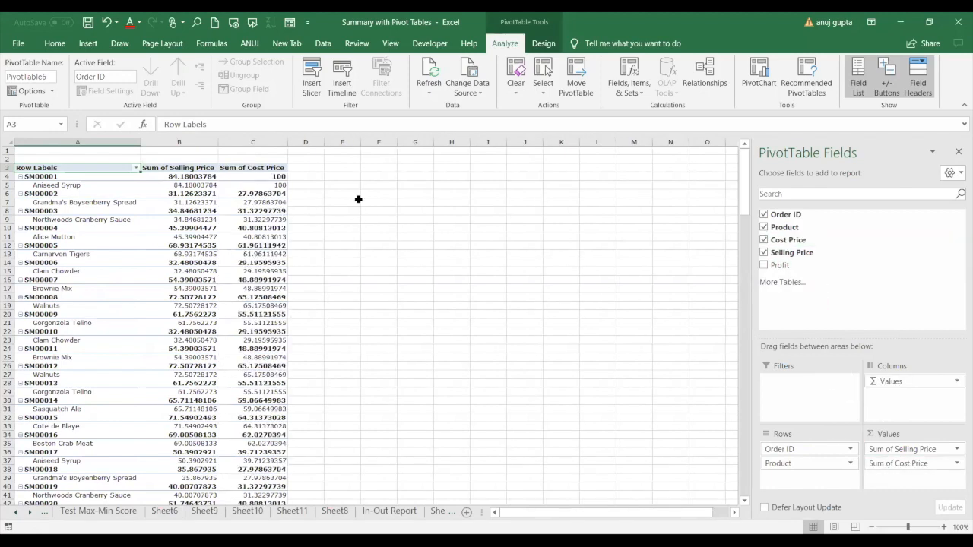
Step: Add a calculated field FINAL PROFIT with the formula = 'Selling Price' - 'Cost Price' to the PivotTable
{"action": "left_click", "coordinate": [277, 187]}
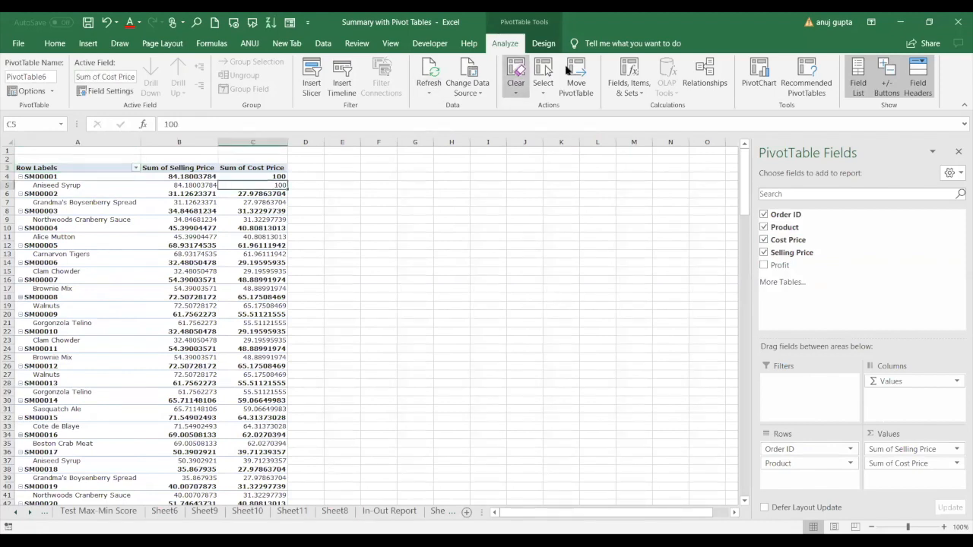
{"action": "left_click", "coordinate": [627, 85]}
{"action": "left_click", "coordinate": [646, 116]}
{"action": "type", "text": "PR"}
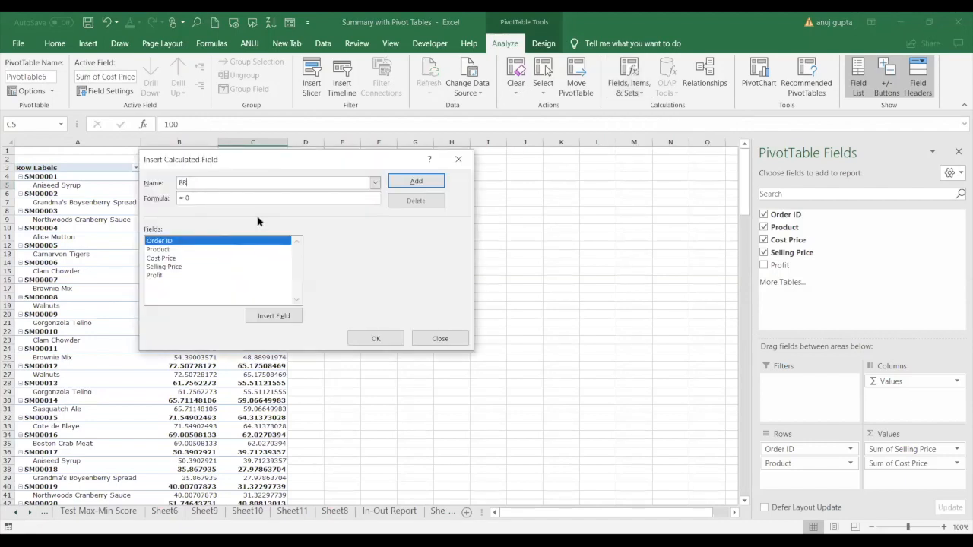
{"action": "key", "text": "BackSpace"}
{"action": "key", "text": "BackSpace"}
{"action": "type", "text": "P"}
{"action": "type", "text": "INAL PRO"}
{"action": "type", "text": "FIT"}
{"action": "key", "text": "BackSpace"}
{"action": "key", "text": "BackSpace"}
{"action": "double_click", "coordinate": [166, 268]}
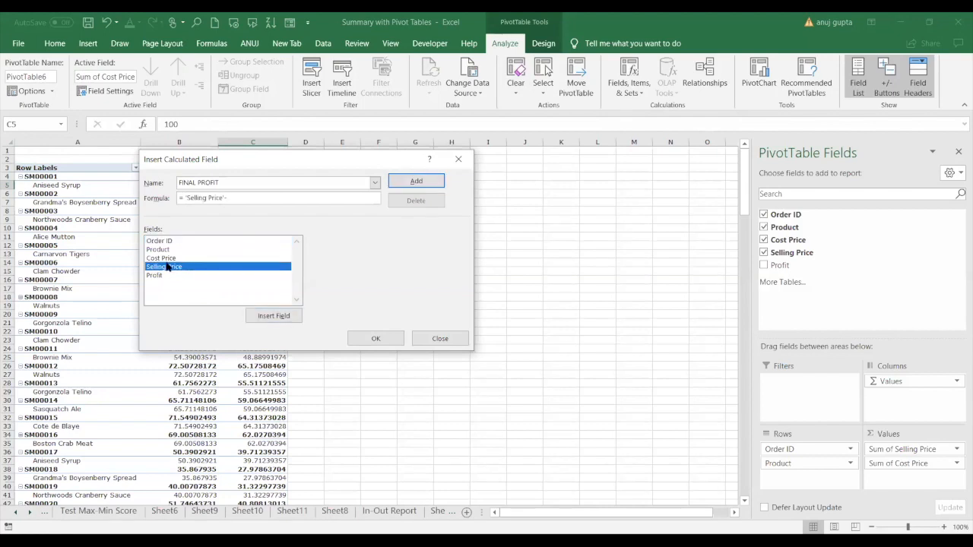
{"action": "double_click", "coordinate": [160, 259]}
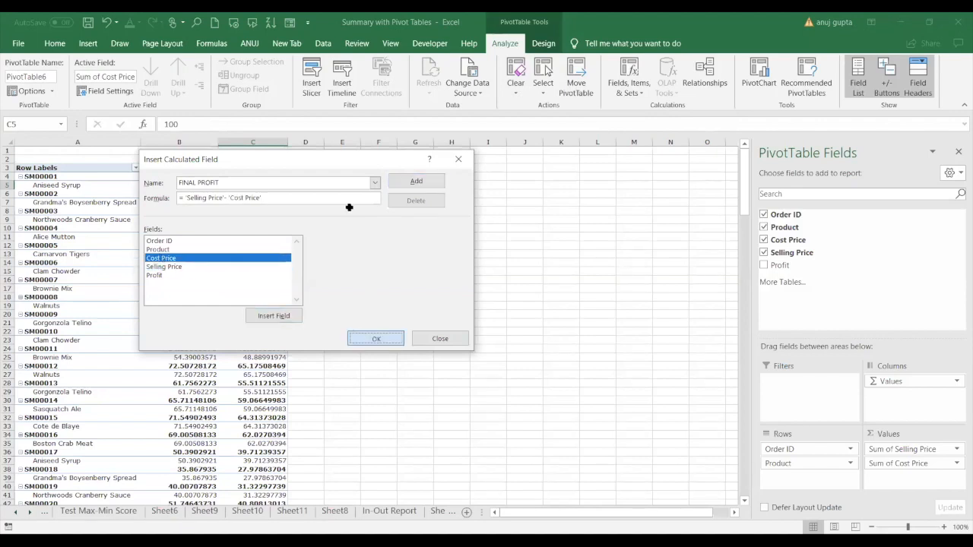
{"action": "key", "text": "Return"}
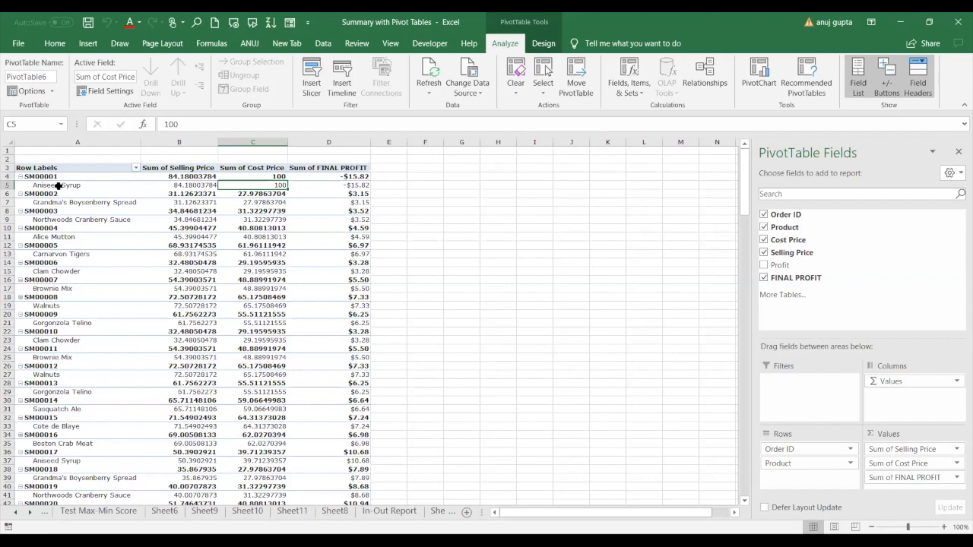
Step: Switch the order PivotTable to the tabular report layout without subtotals
{"action": "left_click", "coordinate": [83, 194]}
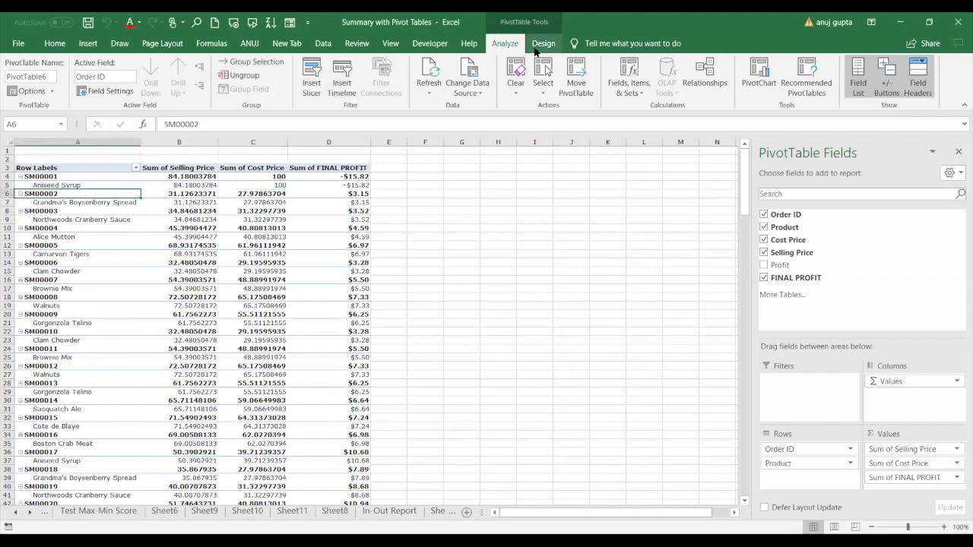
{"action": "left_click", "coordinate": [537, 46]}
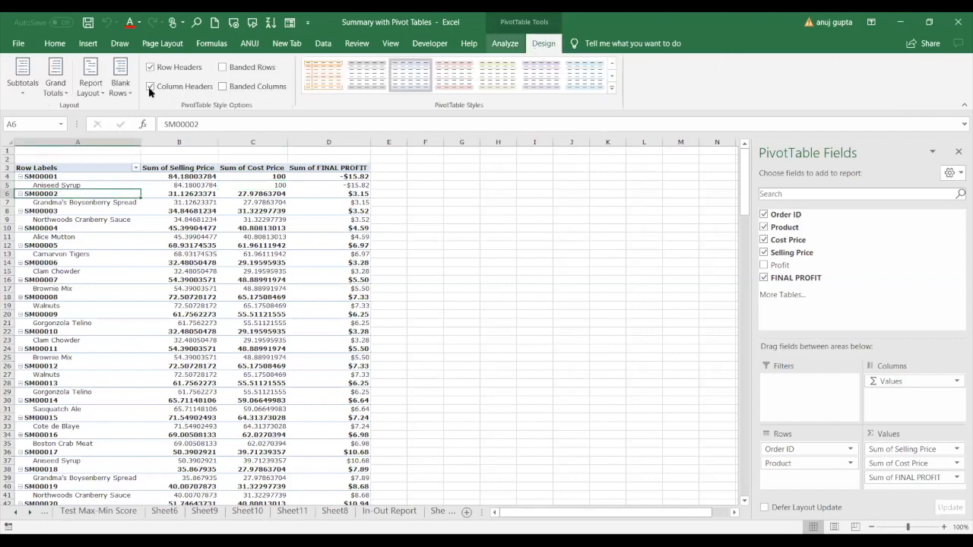
{"action": "left_click", "coordinate": [102, 89]}
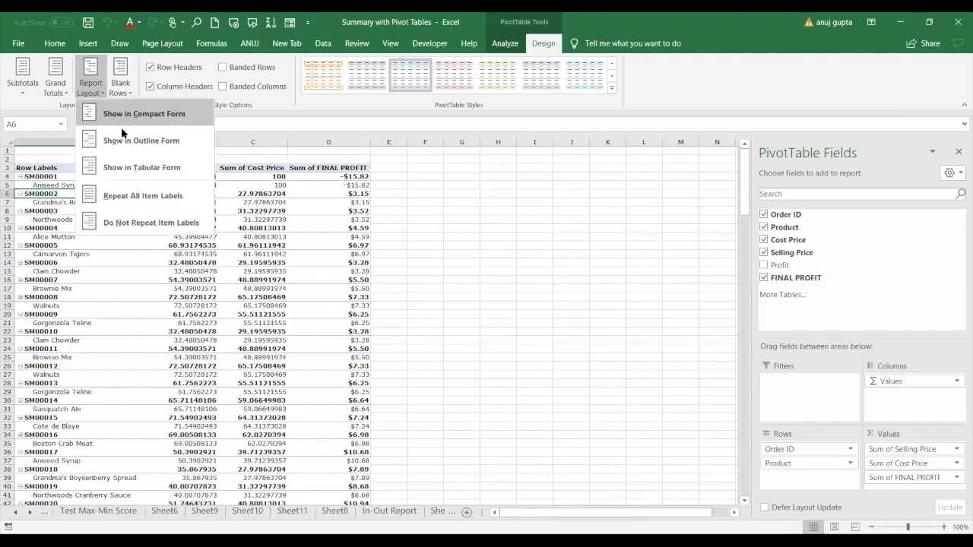
{"action": "left_click", "coordinate": [130, 167]}
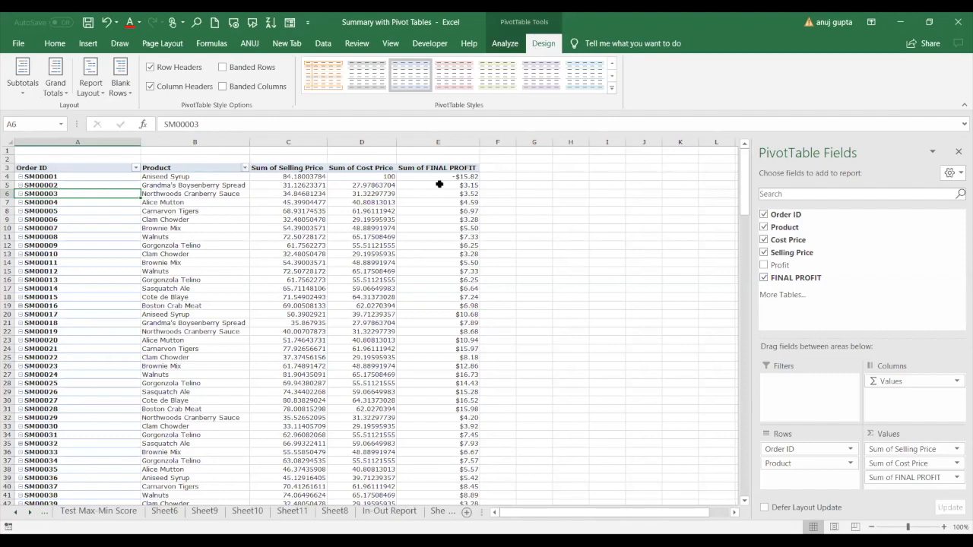
Step: Hide the expand and collapse buttons on the PivotTable's Order ID rows
{"action": "mouse_move", "coordinate": [438, 184]}
{"action": "left_click", "coordinate": [35, 194]}
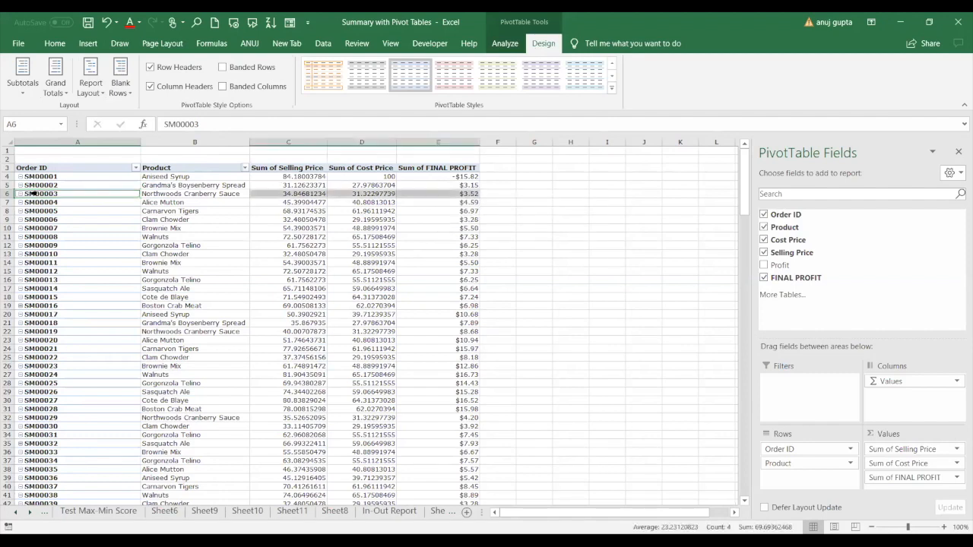
{"action": "left_click", "coordinate": [503, 42]}
{"action": "left_click", "coordinate": [888, 79]}
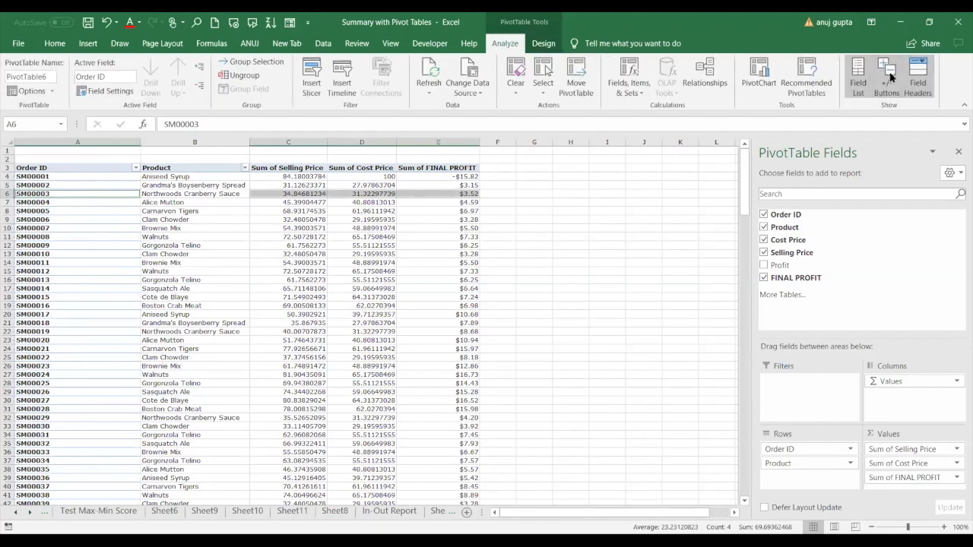
{"action": "left_click", "coordinate": [659, 236]}
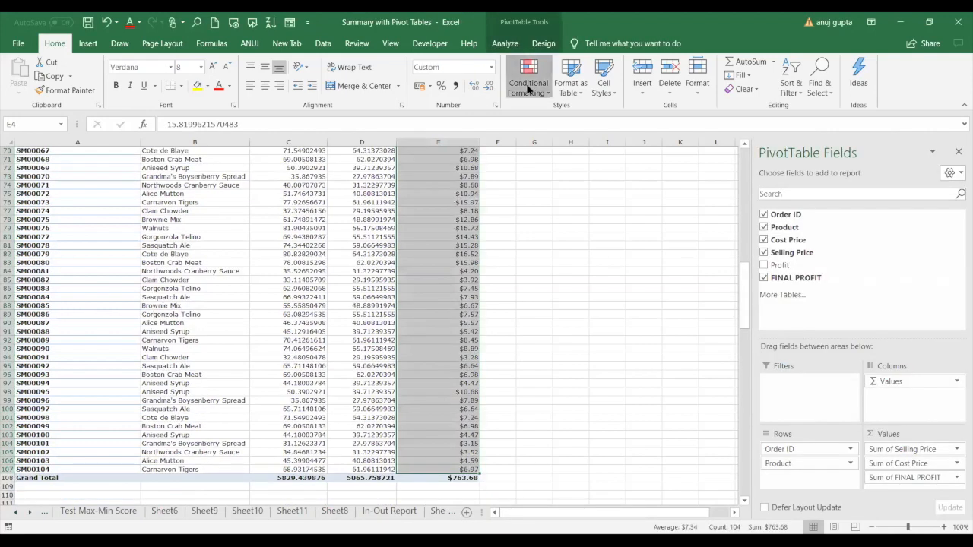
Step: Apply a top 5 items conditional formatting rule with Light Red Fill with Dark Red Text to the FINAL PROFIT values
{"action": "left_click", "coordinate": [527, 89]}
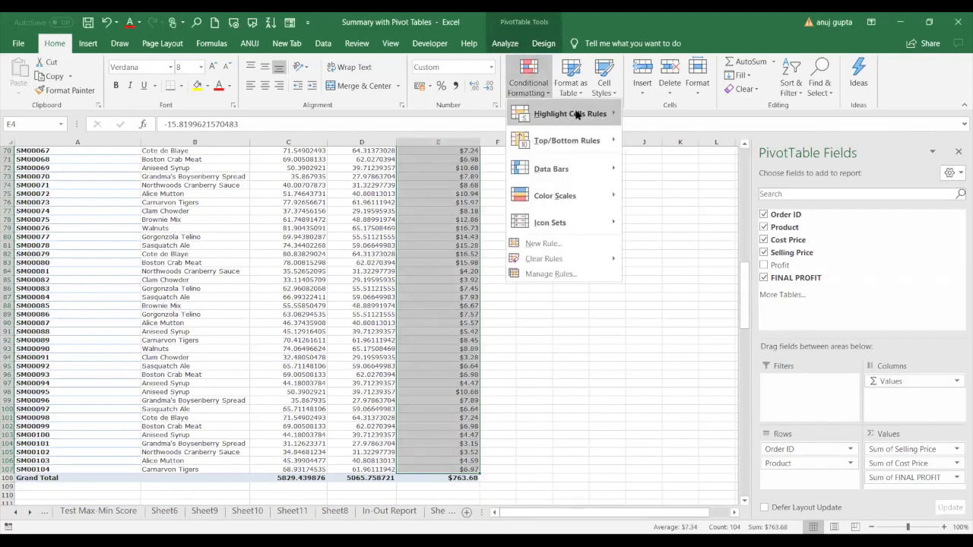
{"action": "mouse_move", "coordinate": [577, 115]}
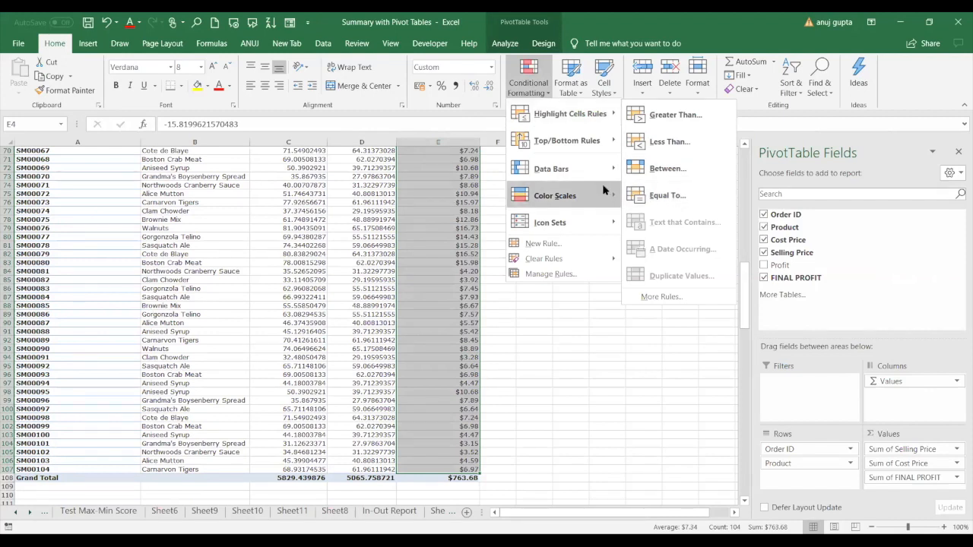
{"action": "mouse_move", "coordinate": [597, 142]}
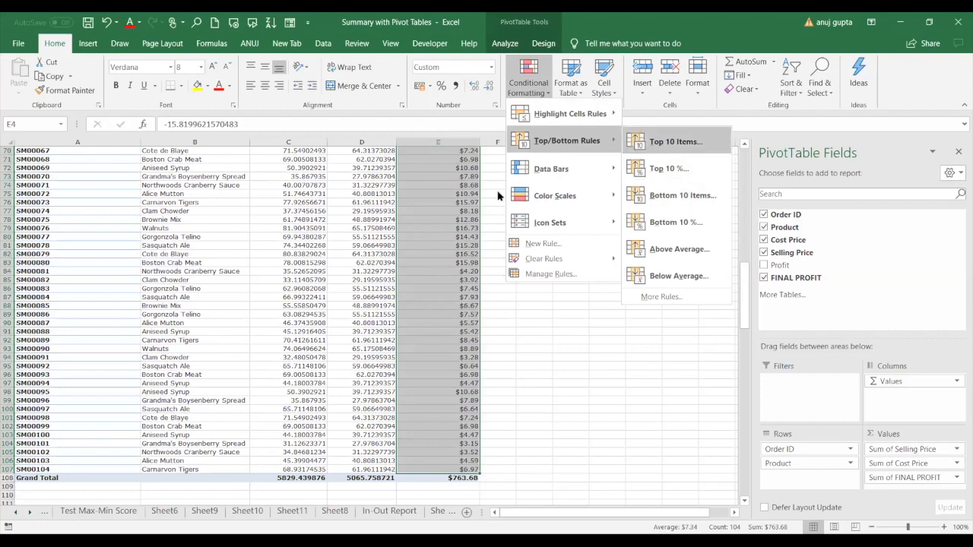
{"action": "left_click", "coordinate": [687, 149]}
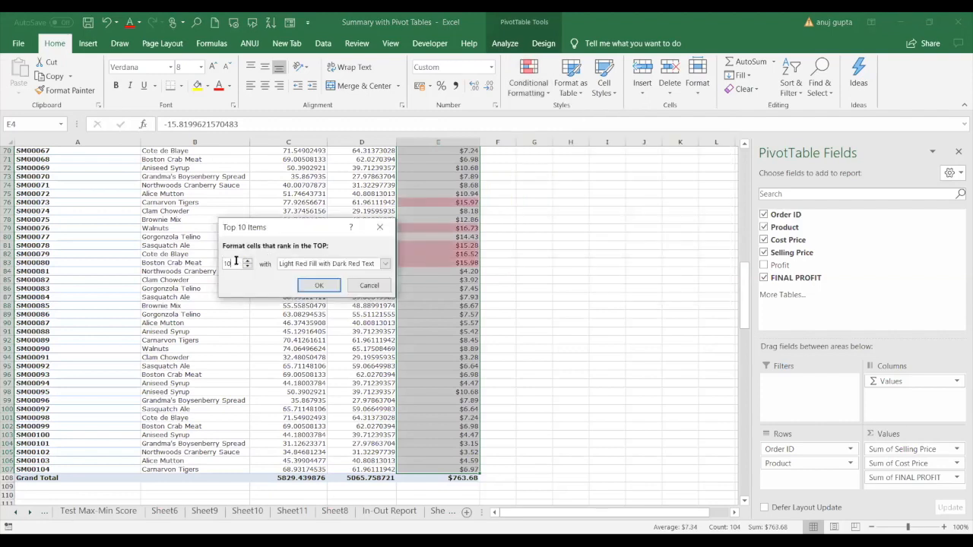
{"action": "type", "text": "1"}
{"action": "type", "text": "5"}
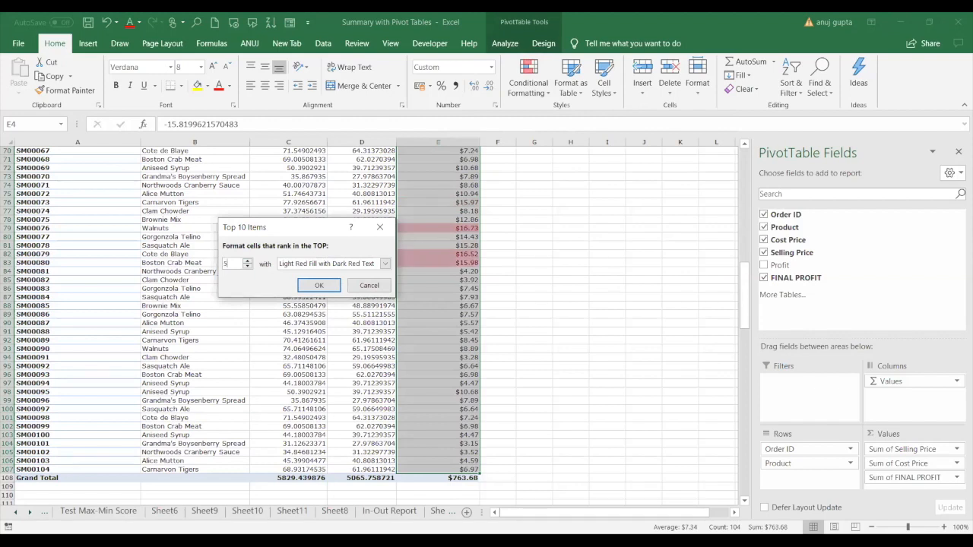
{"action": "left_click", "coordinate": [328, 284]}
{"action": "left_click", "coordinate": [558, 245]}
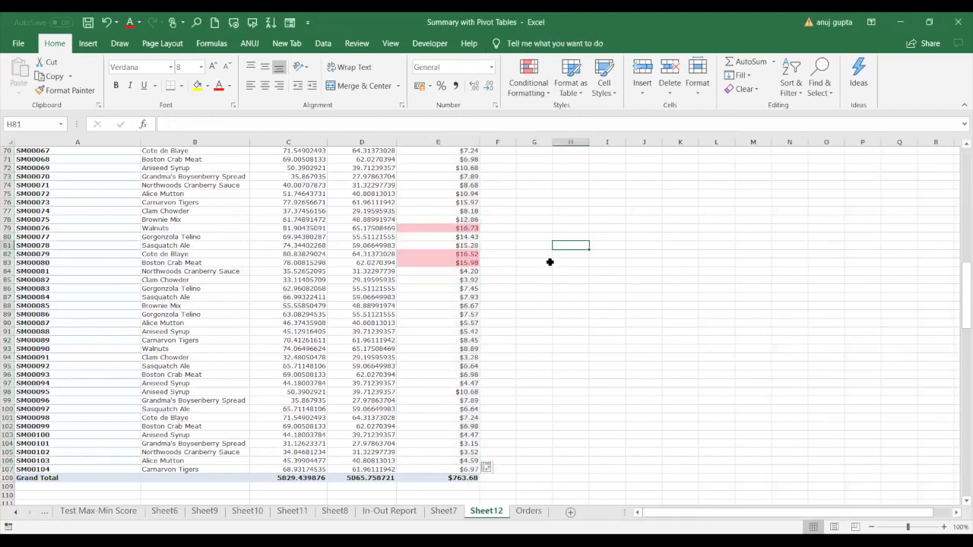
Step: Examine the highlighted top FINAL PROFIT values throughout the PivotTable's order rows
{"action": "left_click", "coordinate": [550, 263]}
{"action": "key", "text": "Up"}
{"action": "key", "text": "Up"}
{"action": "key", "text": "Up"}
{"action": "key", "text": "Up"}
{"action": "key", "text": "Up"}
{"action": "key", "text": "Up"}
{"action": "key", "text": "Up"}
{"action": "key", "text": "Up"}
{"action": "key", "text": "Up"}
{"action": "key", "text": "Up"}
{"action": "key", "text": "Up"}
{"action": "key", "text": "Up"}
{"action": "key", "text": "Up"}
{"action": "key", "text": "Up"}
{"action": "key", "text": "Up"}
{"action": "key", "text": "Up"}
{"action": "key", "text": "Up"}
{"action": "key", "text": "Up"}
{"action": "key", "text": "Up"}
{"action": "key", "text": "Up"}
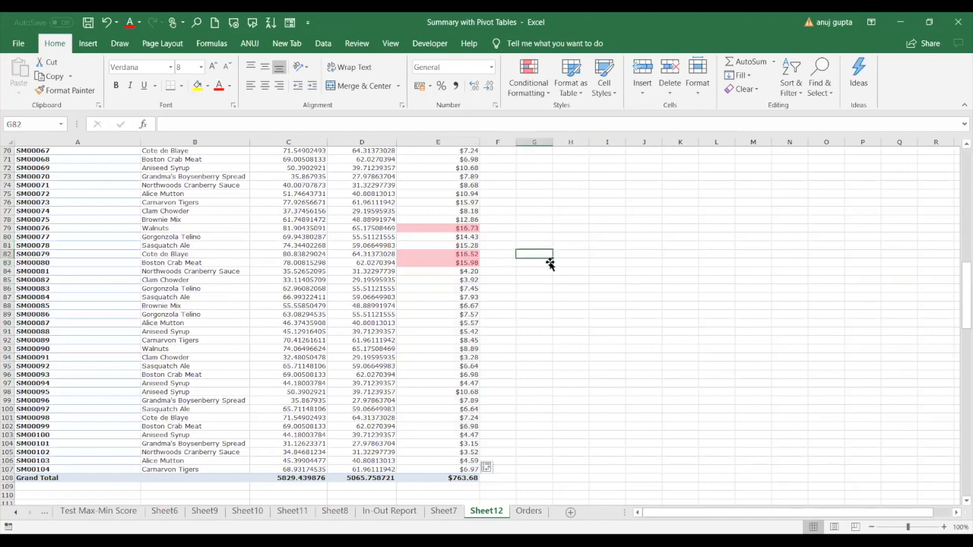
{"action": "key", "text": "Up"}
{"action": "key", "text": "Up"}
{"action": "key", "text": "Up"}
{"action": "key", "text": "Up"}
{"action": "key", "text": "Up"}
{"action": "key", "text": "Up"}
{"action": "key", "text": "Up"}
{"action": "key", "text": "Up"}
{"action": "key", "text": "Up"}
{"action": "key", "text": "Up"}
{"action": "key", "text": "Up"}
{"action": "key", "text": "Up"}
{"action": "key", "text": "Up"}
{"action": "key", "text": "Up"}
{"action": "key", "text": "Up"}
{"action": "key", "text": "Up"}
{"action": "key", "text": "Up"}
{"action": "key", "text": "Up"}
{"action": "key", "text": "Up"}
{"action": "key", "text": "Up"}
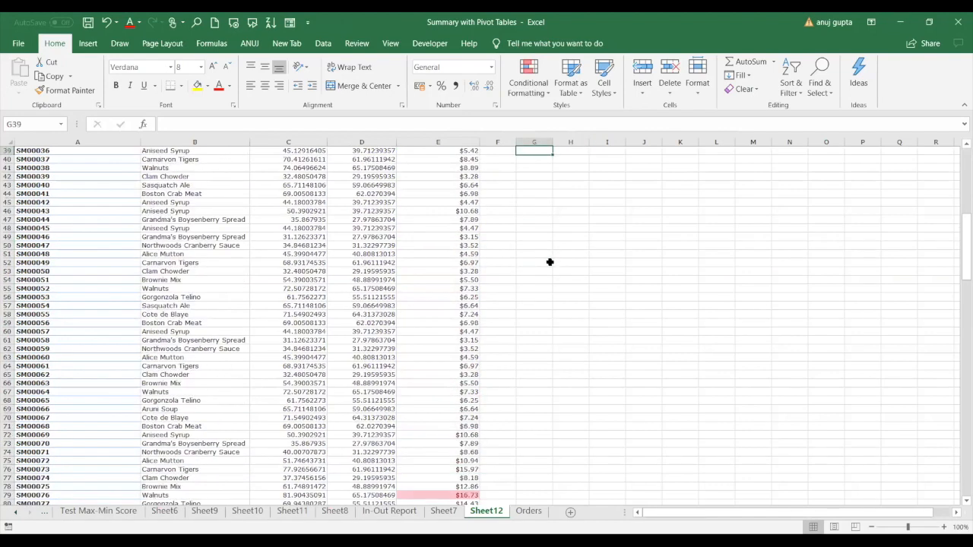
{"action": "key", "text": "Up"}
{"action": "key", "text": "Up"}
{"action": "key", "text": "Up"}
{"action": "key", "text": "Up"}
{"action": "key", "text": "Up"}
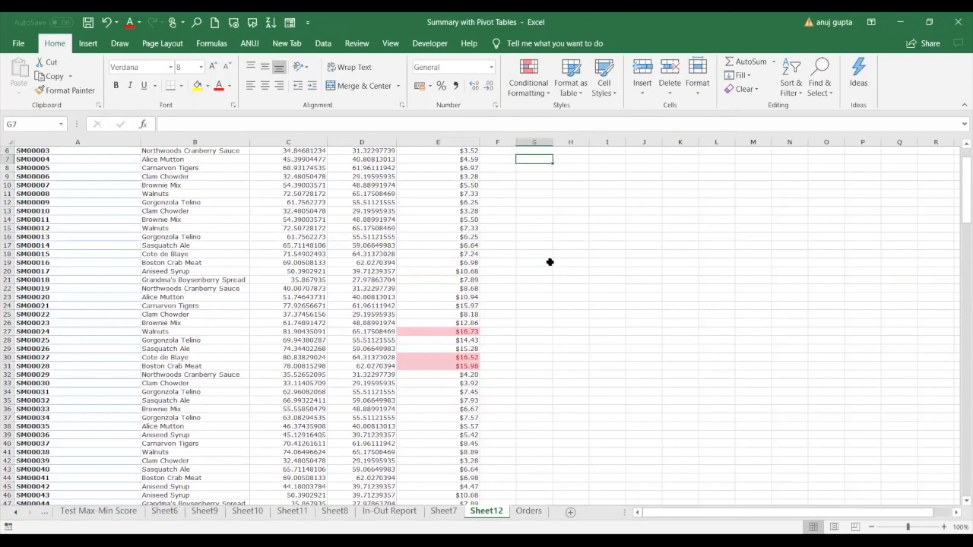
{"action": "key", "text": "Down"}
{"action": "key", "text": "Down"}
{"action": "key", "text": "Down"}
{"action": "key", "text": "Down"}
{"action": "key", "text": "Down"}
{"action": "key", "text": "Down"}
{"action": "key", "text": "Down"}
{"action": "key", "text": "Down"}
{"action": "key", "text": "Down"}
{"action": "key", "text": "Down"}
{"action": "key", "text": "Down"}
{"action": "key", "text": "Down"}
{"action": "key", "text": "Down"}
{"action": "key", "text": "Down"}
{"action": "key", "text": "Down"}
{"action": "key", "text": "Down"}
{"action": "key", "text": "Down"}
{"action": "key", "text": "Down"}
{"action": "key", "text": "Down"}
{"action": "key", "text": "Down"}
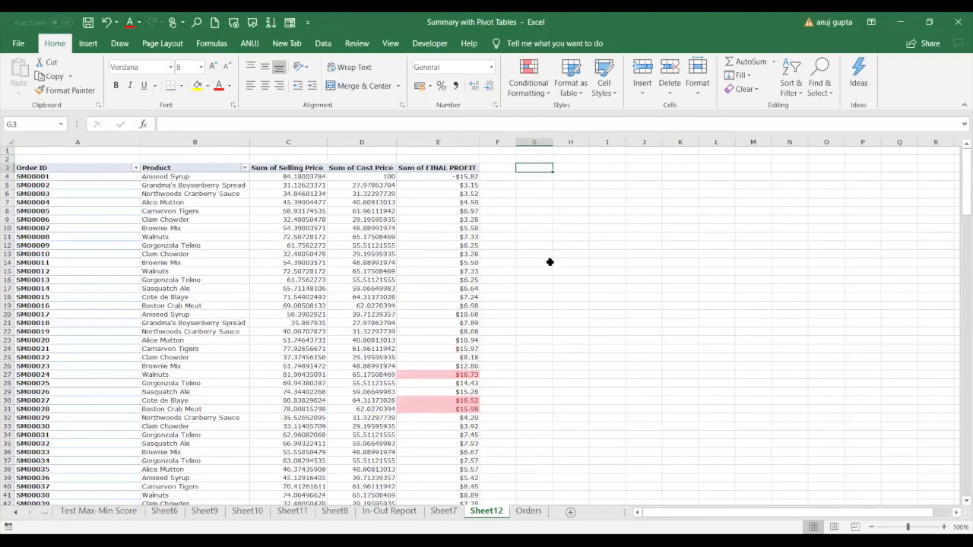
{"action": "key", "text": "Down"}
{"action": "key", "text": "Down"}
{"action": "key", "text": "Down"}
{"action": "key", "text": "Down"}
{"action": "key", "text": "Down"}
{"action": "key", "text": "Down"}
{"action": "key", "text": "Down"}
{"action": "key", "text": "Down"}
{"action": "key", "text": "Down"}
{"action": "key", "text": "Down"}
{"action": "key", "text": "Down"}
{"action": "key", "text": "Down"}
{"action": "key", "text": "Down"}
{"action": "key", "text": "Down"}
{"action": "key", "text": "Down"}
{"action": "key", "text": "Down"}
{"action": "key", "text": "Down"}
{"action": "key", "text": "Down"}
{"action": "key", "text": "Down"}
{"action": "key", "text": "Down"}
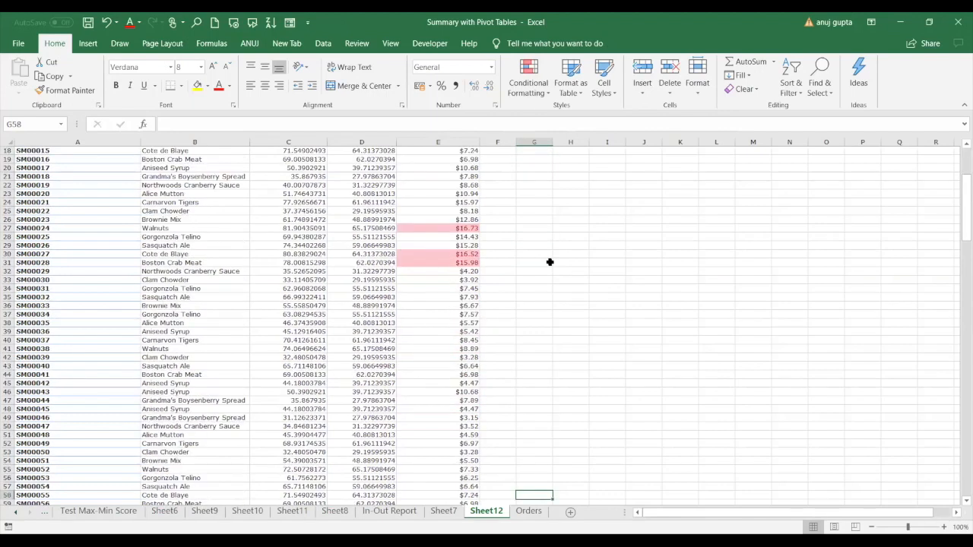
{"action": "key", "text": "Down"}
{"action": "key", "text": "Down"}
{"action": "key", "text": "Down"}
{"action": "key", "text": "Down"}
{"action": "key", "text": "Down"}
{"action": "key", "text": "Down"}
{"action": "key", "text": "Down"}
{"action": "key", "text": "Down"}
{"action": "key", "text": "Down"}
{"action": "key", "text": "Down"}
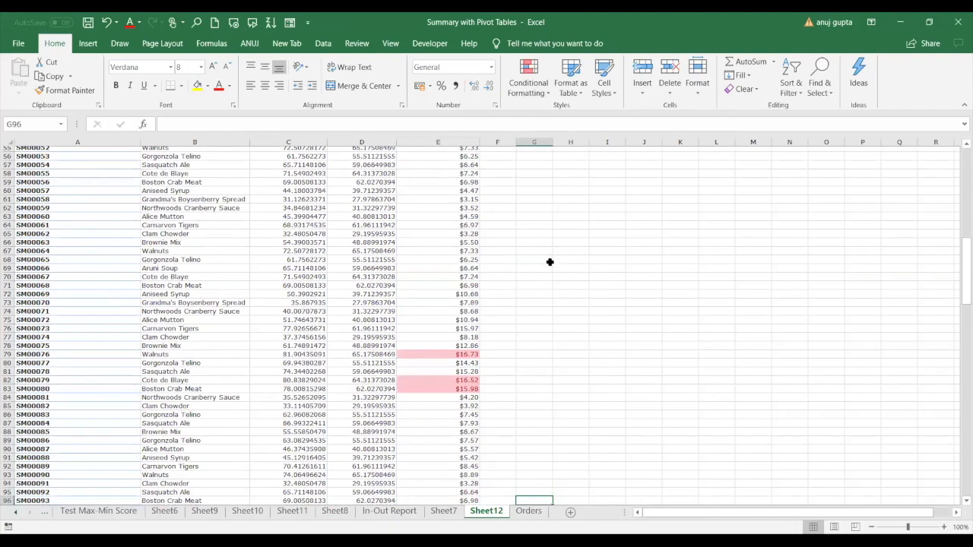
{"action": "key", "text": "Up"}
{"action": "key", "text": "Up"}
{"action": "key", "text": "Up"}
{"action": "key", "text": "Up"}
{"action": "key", "text": "Up"}
{"action": "key", "text": "Up"}
{"action": "key", "text": "Up"}
{"action": "key", "text": "Up"}
{"action": "key", "text": "Up"}
{"action": "key", "text": "Up"}
{"action": "key", "text": "Up"}
{"action": "key", "text": "Up"}
{"action": "key", "text": "Up"}
{"action": "key", "text": "Up"}
{"action": "key", "text": "Up"}
{"action": "key", "text": "Up"}
{"action": "key", "text": "Up"}
{"action": "key", "text": "Up"}
{"action": "key", "text": "Up"}
{"action": "key", "text": "Up"}
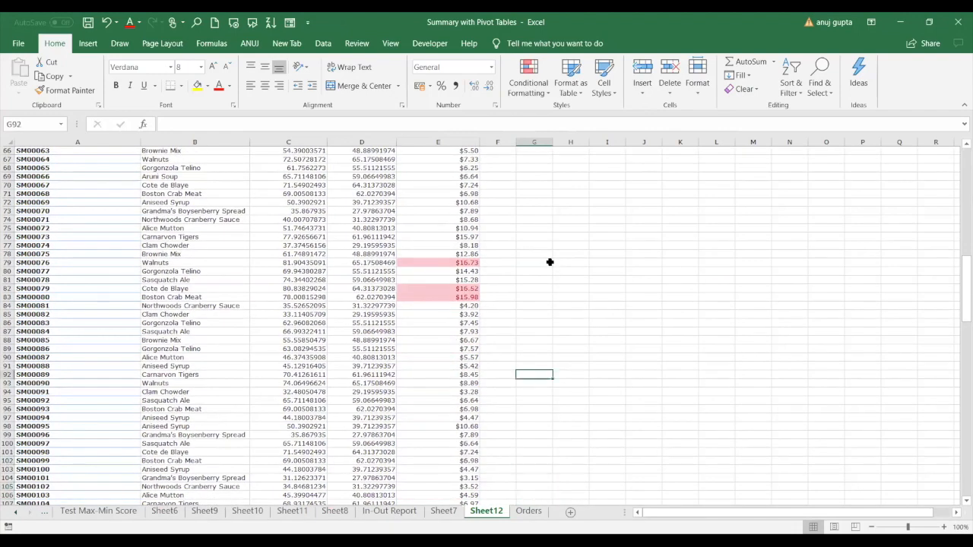
{"action": "key", "text": "Up"}
{"action": "key", "text": "Up"}
{"action": "key", "text": "Up"}
{"action": "key", "text": "Up"}
{"action": "key", "text": "Up"}
{"action": "key", "text": "Up"}
{"action": "key", "text": "Up"}
{"action": "key", "text": "Up"}
{"action": "key", "text": "Up"}
{"action": "key", "text": "Up"}
{"action": "key", "text": "Up"}
{"action": "key", "text": "Up"}
{"action": "key", "text": "Up"}
{"action": "key", "text": "Up"}
{"action": "key", "text": "Up"}
{"action": "key", "text": "Up"}
{"action": "key", "text": "Up"}
{"action": "key", "text": "Up"}
{"action": "key", "text": "Up"}
{"action": "key", "text": "Up"}
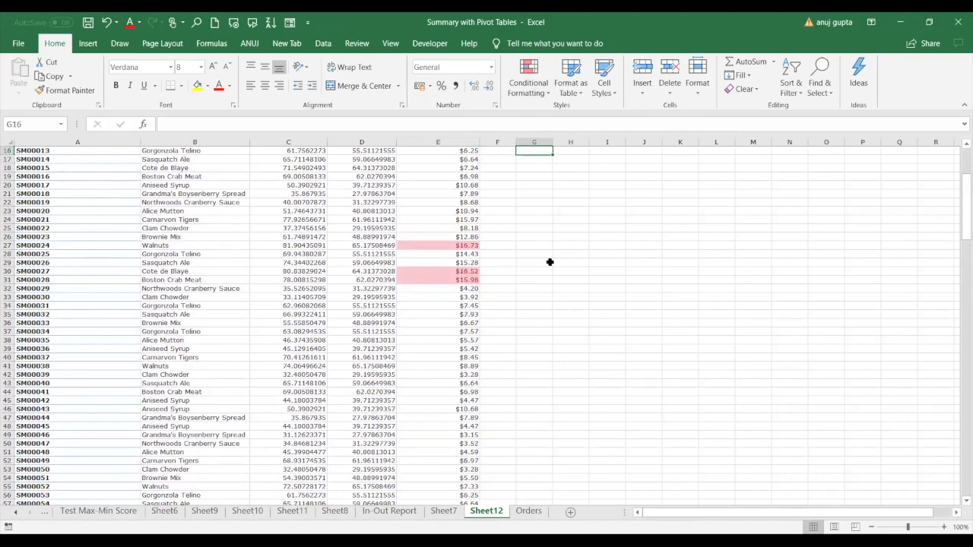
Step: Review the order PivotTable's rows down to the Grand Total and back up to the header for highlighted profits
{"action": "key", "text": "Up"}
{"action": "key", "text": "Up"}
{"action": "key", "text": "Up"}
{"action": "key", "text": "Up"}
{"action": "key", "text": "Up"}
{"action": "key", "text": "Up"}
{"action": "key", "text": "Up"}
{"action": "key", "text": "Up"}
{"action": "key", "text": "Up"}
{"action": "key", "text": "Up"}
{"action": "key", "text": "Up"}
{"action": "key", "text": "Up"}
{"action": "key", "text": "Up"}
{"action": "key", "text": "Up"}
{"action": "key", "text": "Down"}
{"action": "key", "text": "Down"}
{"action": "key", "text": "Down"}
{"action": "key", "text": "Down"}
{"action": "key", "text": "Down"}
{"action": "key", "text": "Down"}
{"action": "key", "text": "Down"}
{"action": "key", "text": "Down"}
{"action": "key", "text": "Down"}
{"action": "key", "text": "Down"}
{"action": "key", "text": "Down"}
{"action": "key", "text": "Down"}
{"action": "key", "text": "Down"}
{"action": "key", "text": "Down"}
{"action": "key", "text": "Down"}
{"action": "key", "text": "Down"}
{"action": "key", "text": "Down"}
{"action": "key", "text": "Down"}
{"action": "key", "text": "Down"}
{"action": "key", "text": "Down"}
{"action": "key", "text": "Down"}
{"action": "key", "text": "Down"}
{"action": "key", "text": "Down"}
{"action": "key", "text": "Down"}
{"action": "key", "text": "Down"}
{"action": "key", "text": "Down"}
{"action": "key", "text": "Down"}
{"action": "key", "text": "Down"}
{"action": "key", "text": "Down"}
{"action": "key", "text": "Down"}
{"action": "key", "text": "Down"}
{"action": "key", "text": "Down"}
{"action": "key", "text": "Down"}
{"action": "key", "text": "Down"}
{"action": "key", "text": "Down"}
{"action": "key", "text": "Down"}
{"action": "key", "text": "Down"}
{"action": "key", "text": "Down"}
{"action": "key", "text": "Down"}
{"action": "key", "text": "Down"}
{"action": "key", "text": "Down"}
{"action": "key", "text": "Down"}
{"action": "key", "text": "Down"}
{"action": "key", "text": "Down"}
{"action": "key", "text": "Down"}
{"action": "key", "text": "Down"}
{"action": "key", "text": "Down"}
{"action": "key", "text": "Down"}
{"action": "key", "text": "Down"}
{"action": "key", "text": "Down"}
{"action": "key", "text": "Down"}
{"action": "key", "text": "Down"}
{"action": "key", "text": "Down"}
{"action": "key", "text": "Down"}
{"action": "key", "text": "Down"}
{"action": "key", "text": "Up"}
{"action": "key", "text": "Up"}
{"action": "key", "text": "Up"}
{"action": "key", "text": "Up"}
{"action": "key", "text": "Up"}
{"action": "key", "text": "Up"}
{"action": "key", "text": "Up"}
{"action": "key", "text": "Up"}
{"action": "key", "text": "Up"}
{"action": "key", "text": "Up"}
{"action": "key", "text": "Up"}
{"action": "key", "text": "Up"}
{"action": "key", "text": "Up"}
{"action": "key", "text": "Up"}
{"action": "key", "text": "Up"}
{"action": "key", "text": "Up"}
{"action": "key", "text": "Up"}
{"action": "key", "text": "Up"}
{"action": "key", "text": "Up"}
{"action": "key", "text": "Up"}
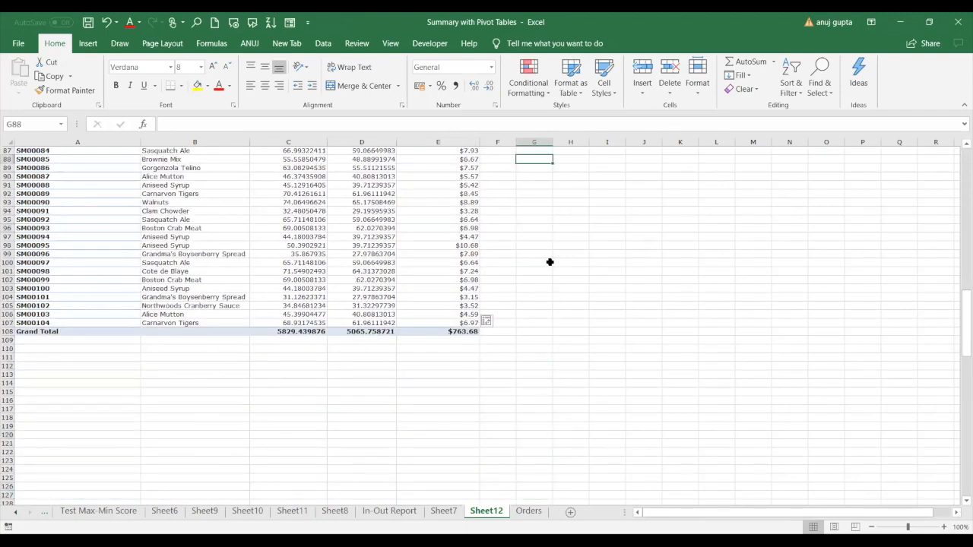
{"action": "key", "text": "Up"}
{"action": "key", "text": "Up"}
{"action": "key", "text": "Up"}
{"action": "key", "text": "Up"}
{"action": "key", "text": "Up"}
{"action": "key", "text": "Up"}
{"action": "key", "text": "Up"}
{"action": "key", "text": "Up"}
{"action": "key", "text": "Up"}
{"action": "key", "text": "Up"}
{"action": "key", "text": "Up"}
{"action": "key", "text": "Up"}
{"action": "key", "text": "Up"}
{"action": "key", "text": "Up"}
{"action": "key", "text": "Up"}
{"action": "key", "text": "Up"}
{"action": "key", "text": "Up"}
{"action": "key", "text": "Up"}
{"action": "key", "text": "Up"}
{"action": "key", "text": "Up"}
{"action": "key", "text": "Up"}
{"action": "key", "text": "Up"}
{"action": "key", "text": "Up"}
{"action": "key", "text": "Up"}
{"action": "key", "text": "Up"}
{"action": "key", "text": "Up"}
{"action": "key", "text": "Up"}
{"action": "key", "text": "Up"}
{"action": "key", "text": "Up"}
{"action": "key", "text": "Up"}
{"action": "key", "text": "Up"}
{"action": "key", "text": "Up"}
{"action": "key", "text": "Up"}
{"action": "key", "text": "Up"}
{"action": "key", "text": "Up"}
{"action": "key", "text": "Up"}
{"action": "key", "text": "Up"}
{"action": "key", "text": "Up"}
{"action": "key", "text": "Up"}
{"action": "key", "text": "Up"}
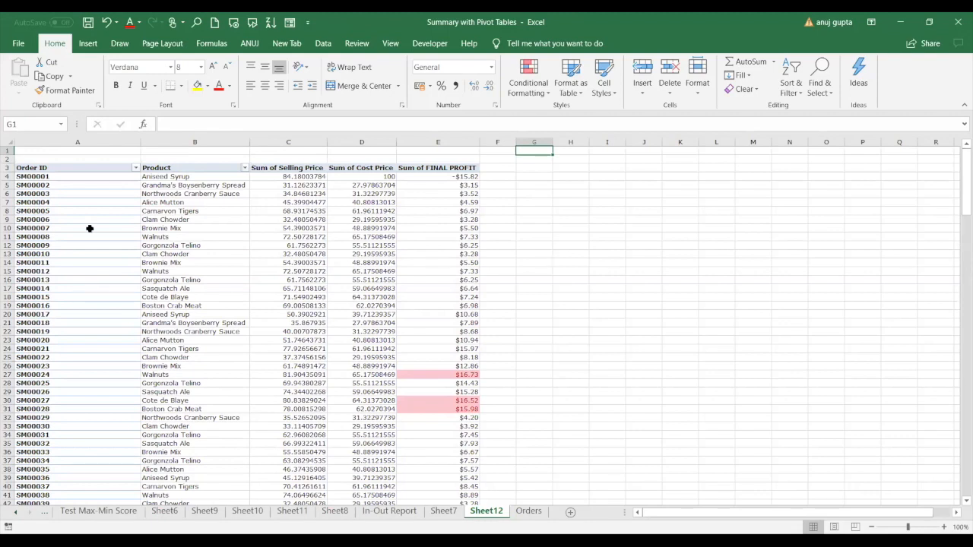
Step: Examine the PivotTable's Order ID, Product, Selling Price, Cost Price and FINAL PROFIT columns by selecting sample ranges in each
{"action": "left_click_drag", "start_coordinate": [56, 179], "coordinate": [451, 193]}
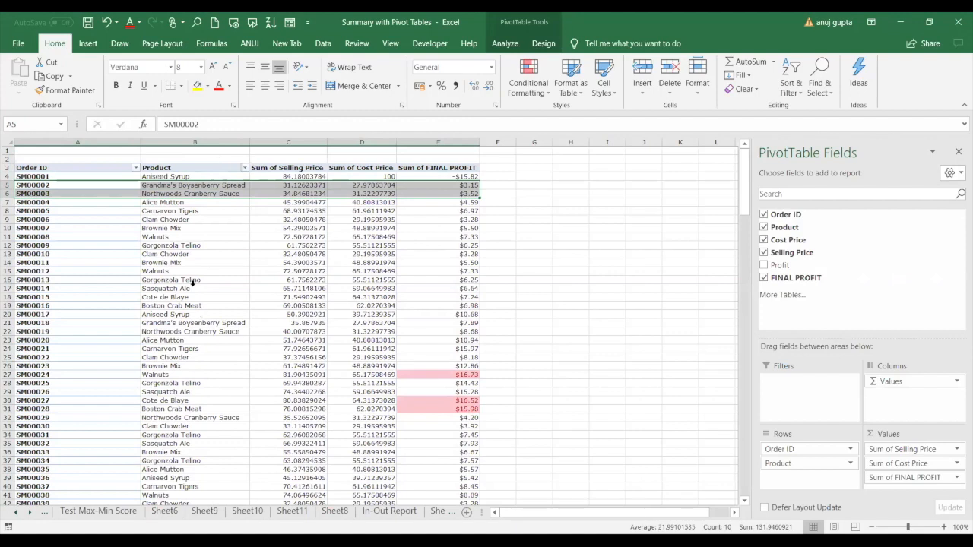
{"action": "left_click_drag", "start_coordinate": [118, 168], "coordinate": [108, 297]}
{"action": "left_click_drag", "start_coordinate": [199, 171], "coordinate": [190, 295]}
{"action": "left_click_drag", "start_coordinate": [285, 185], "coordinate": [287, 297]}
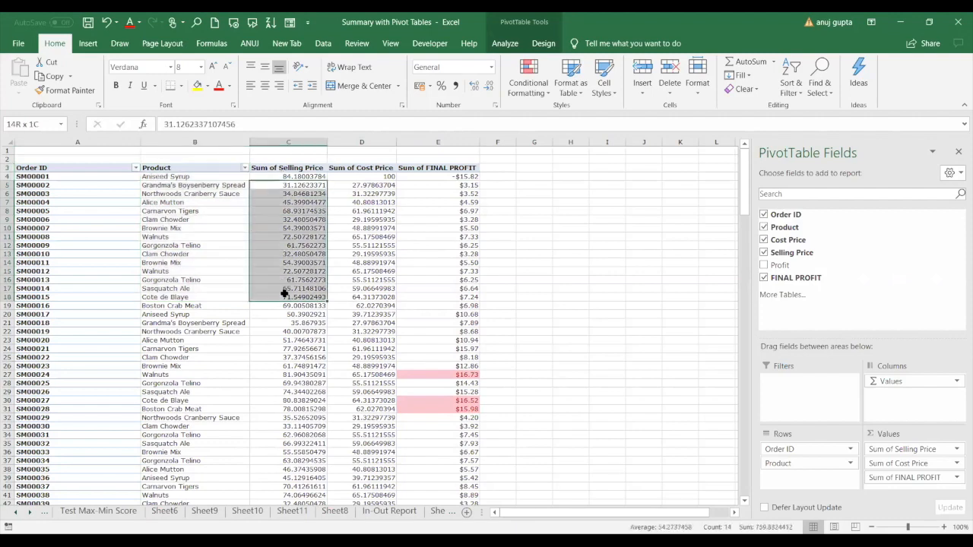
{"action": "left_click_drag", "start_coordinate": [384, 165], "coordinate": [378, 280]}
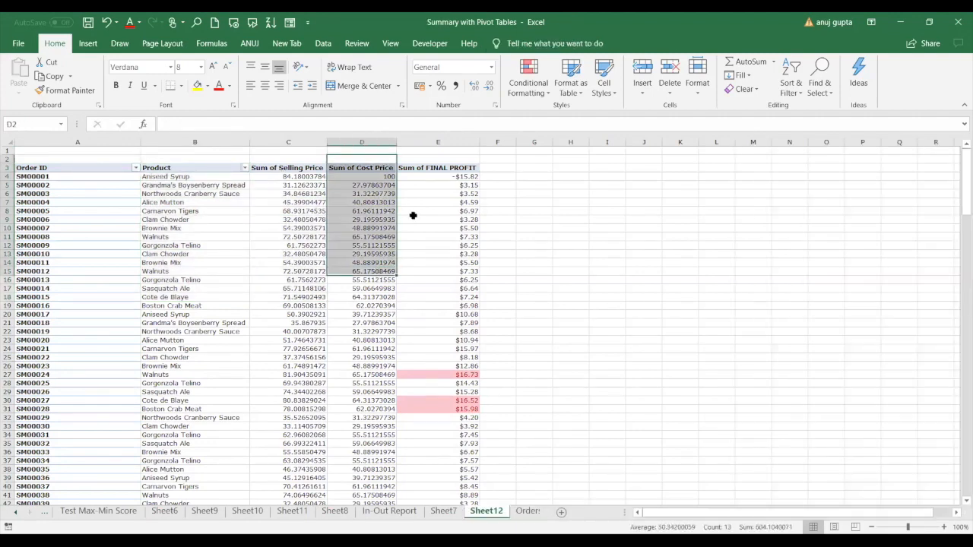
{"action": "left_click_drag", "start_coordinate": [441, 173], "coordinate": [441, 280]}
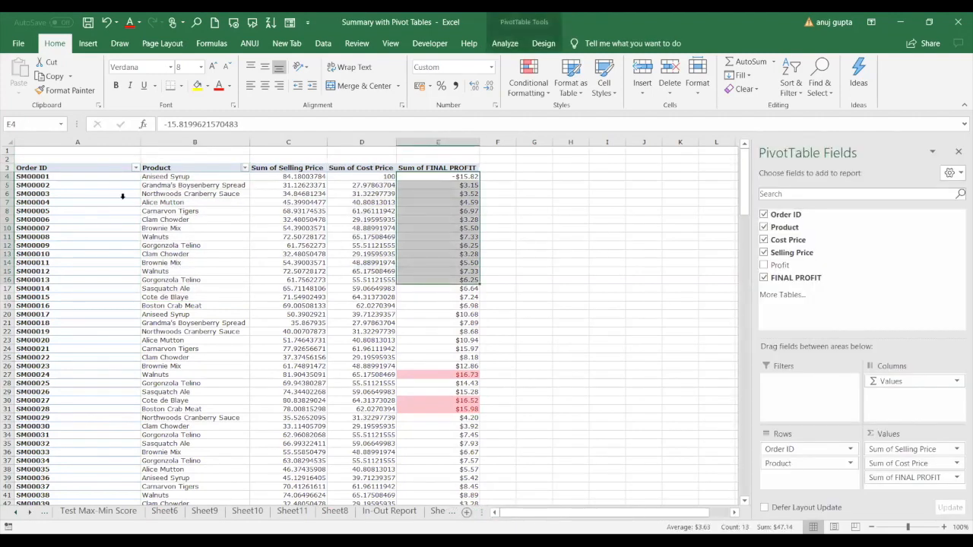
{"action": "left_click_drag", "start_coordinate": [83, 185], "coordinate": [281, 177]}
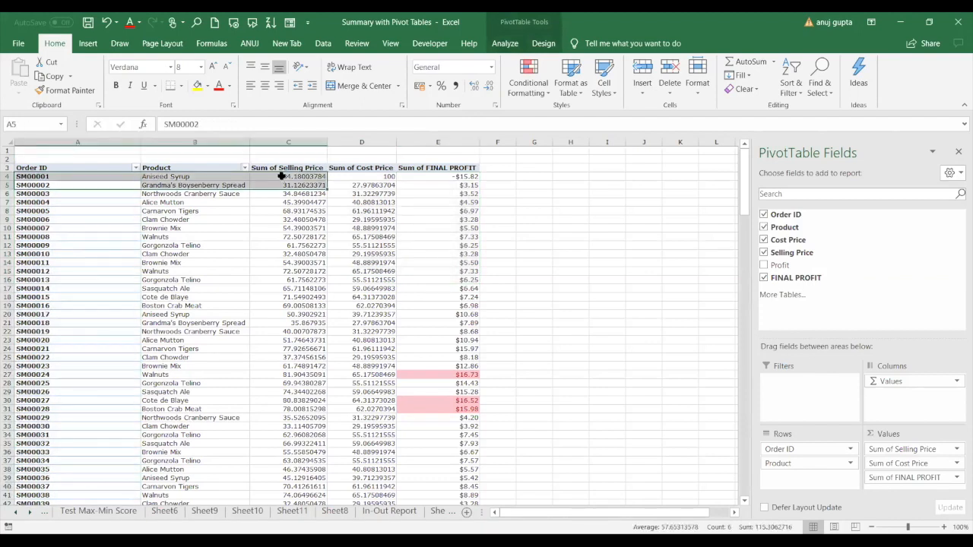
{"action": "left_click_drag", "start_coordinate": [76, 220], "coordinate": [290, 250]}
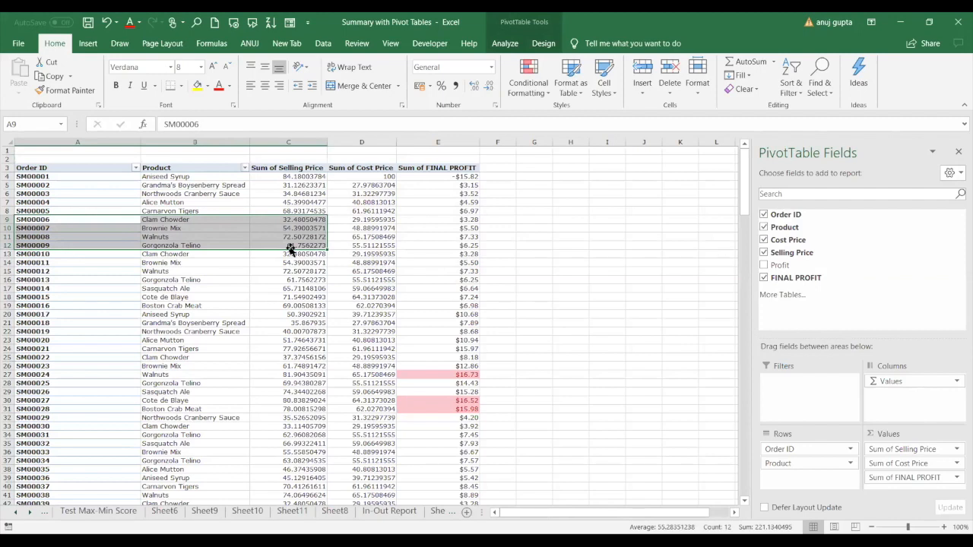
Step: Go back to the Employee Data worksheet near the start of the workbook
{"action": "left_click", "coordinate": [15, 513]}
{"action": "left_click", "coordinate": [16, 513]}
{"action": "left_click", "coordinate": [16, 513]}
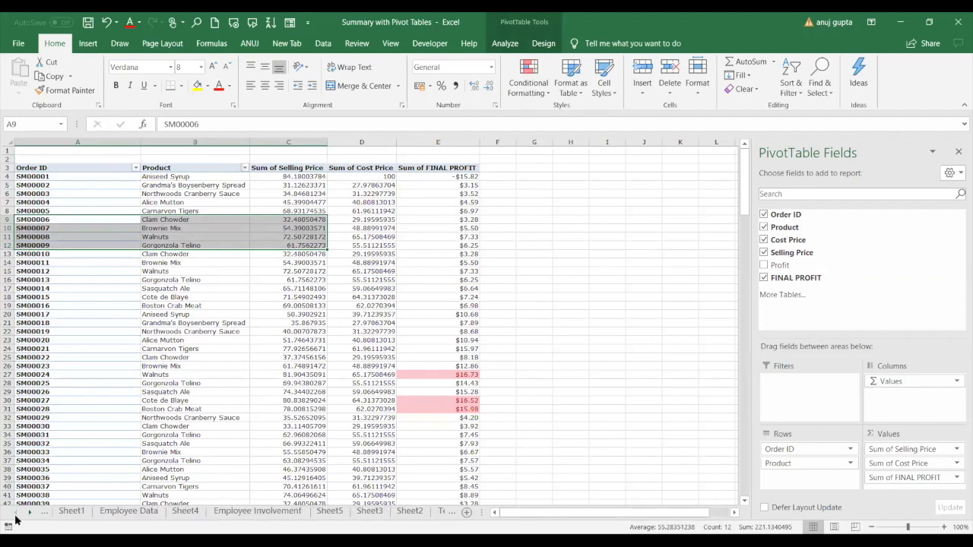
{"action": "left_click", "coordinate": [130, 513]}
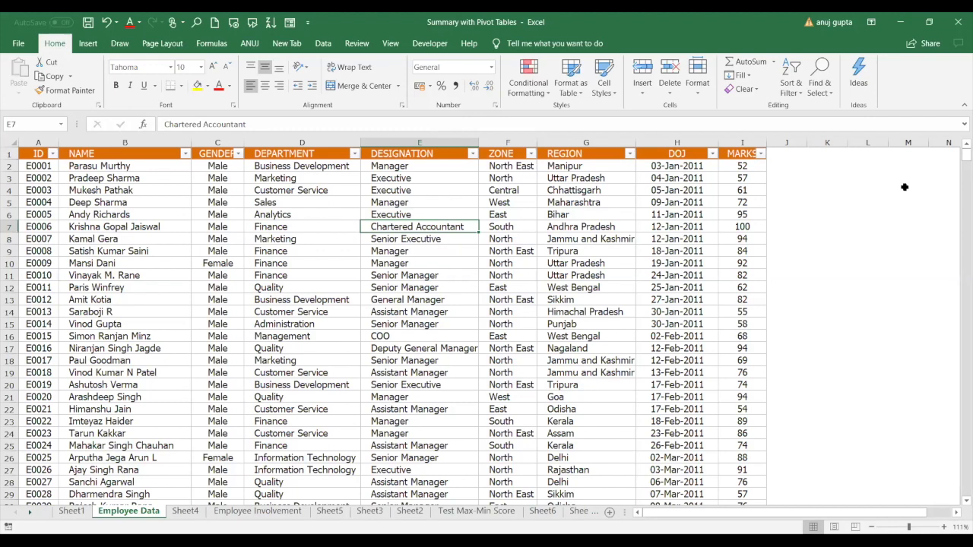
{"action": "key", "text": "alt+Tab"}
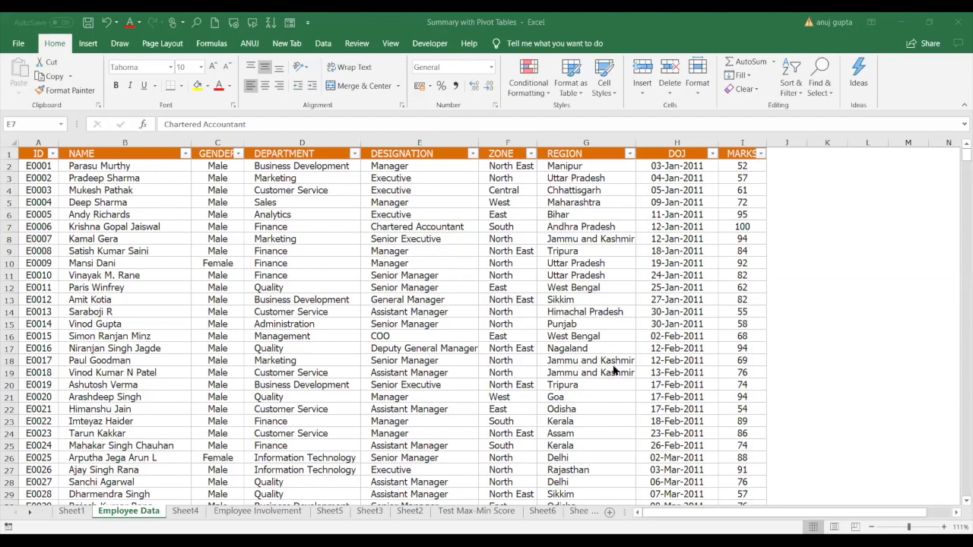